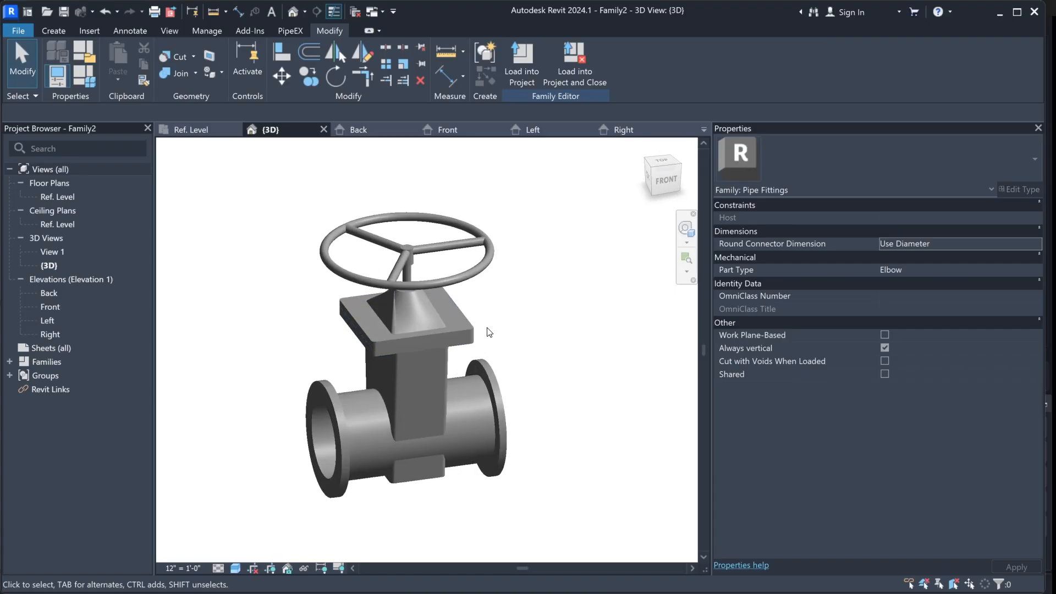
# Flex the flanged valve family by applying PiX_PPG_END1_DN values of 6", 4" and 2" in its family types
pyautogui.click(84, 77)
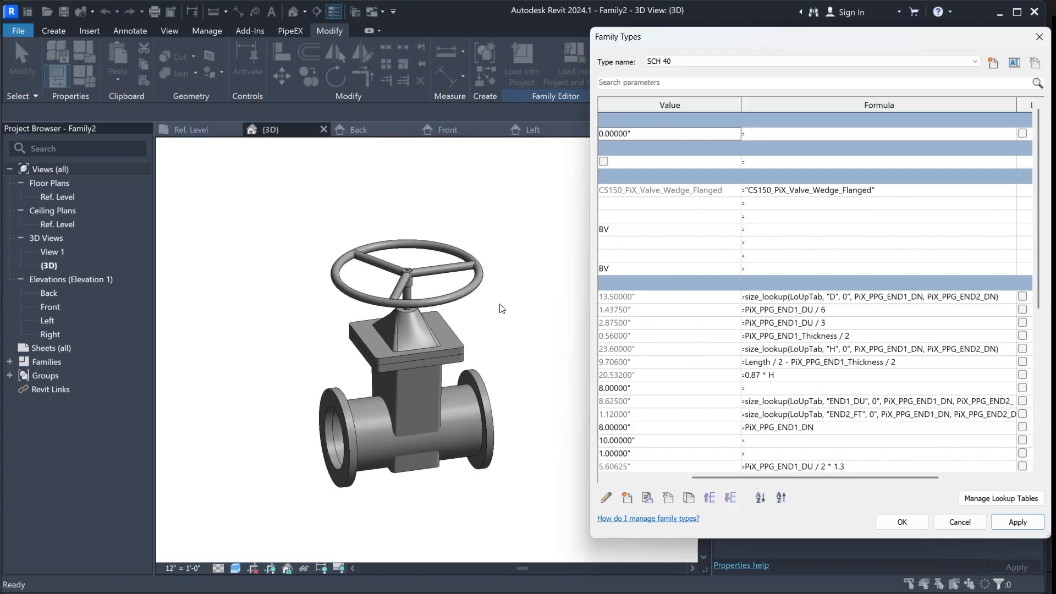
pyautogui.click(603, 389)
pyautogui.moveTo(605, 388); pyautogui.dragTo(594, 387)
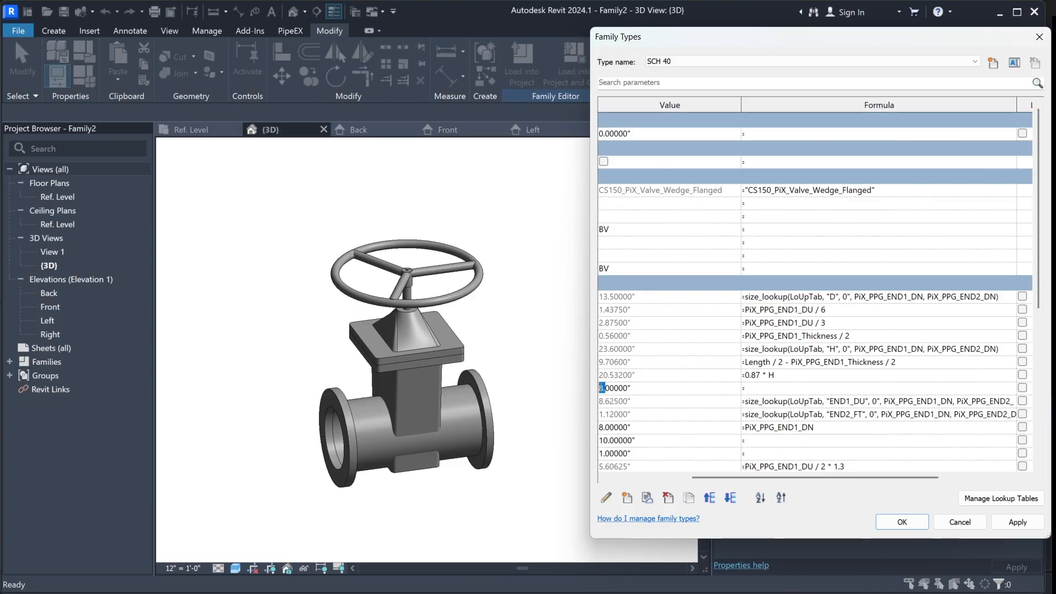
pyautogui.write('6')
pyautogui.click(1018, 522)
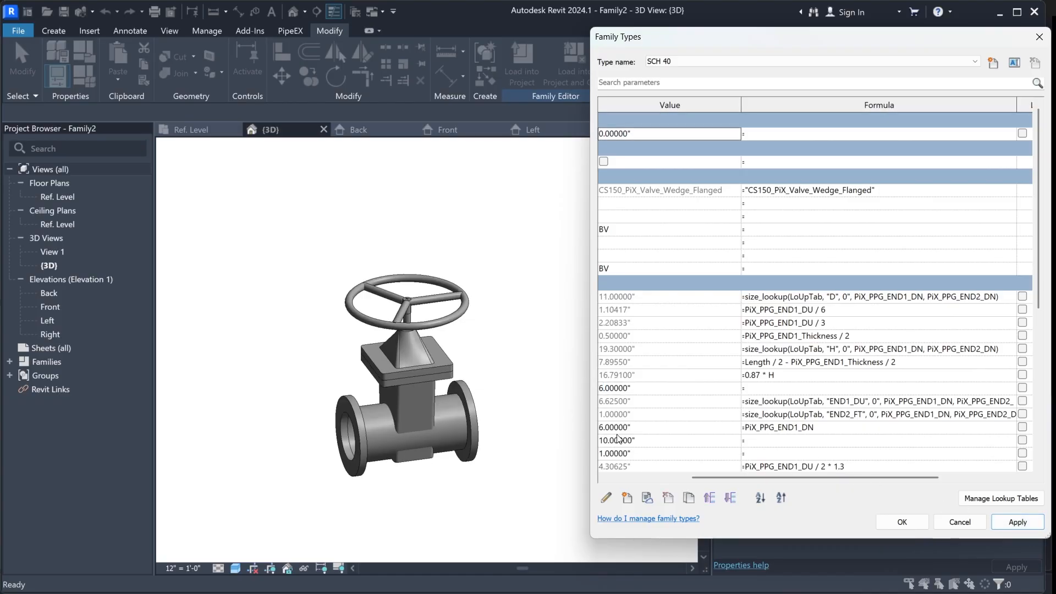
pyautogui.click(602, 388)
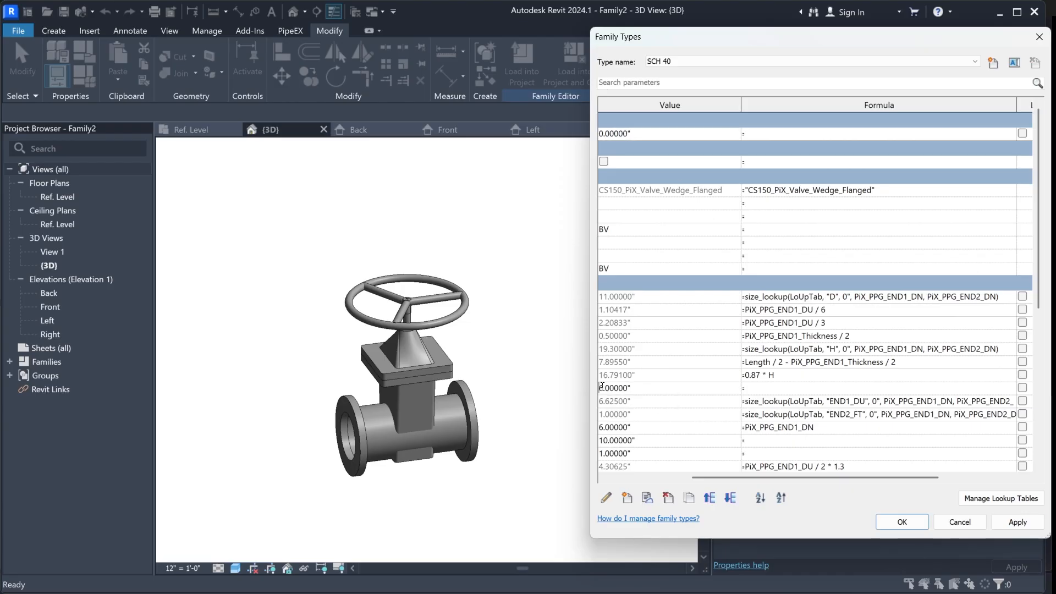
pyautogui.write('4')
pyautogui.click(1017, 522)
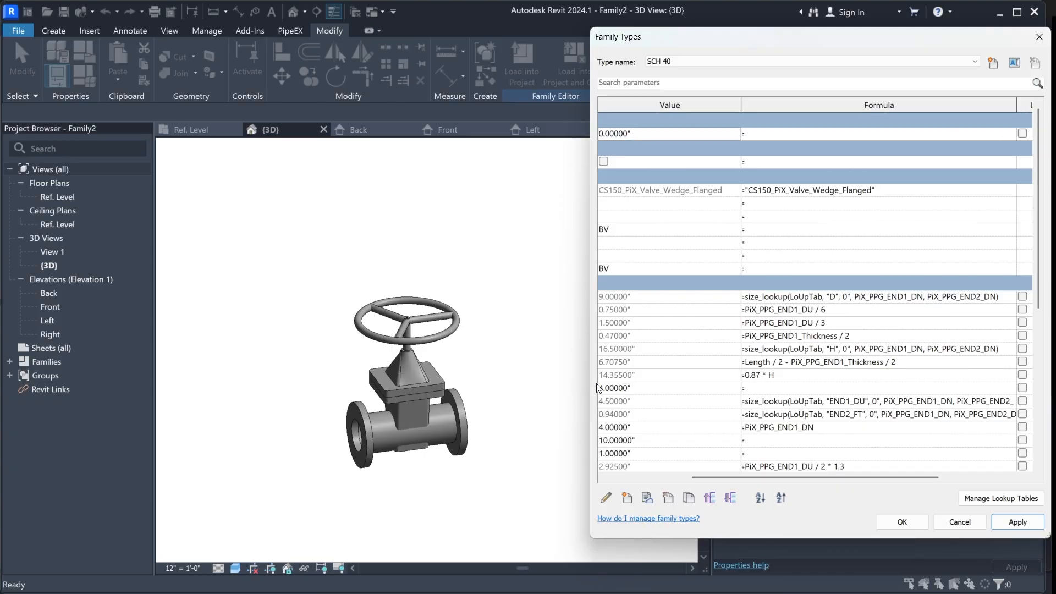
pyautogui.moveTo(605, 391); pyautogui.dragTo(593, 387)
pyautogui.write('2')
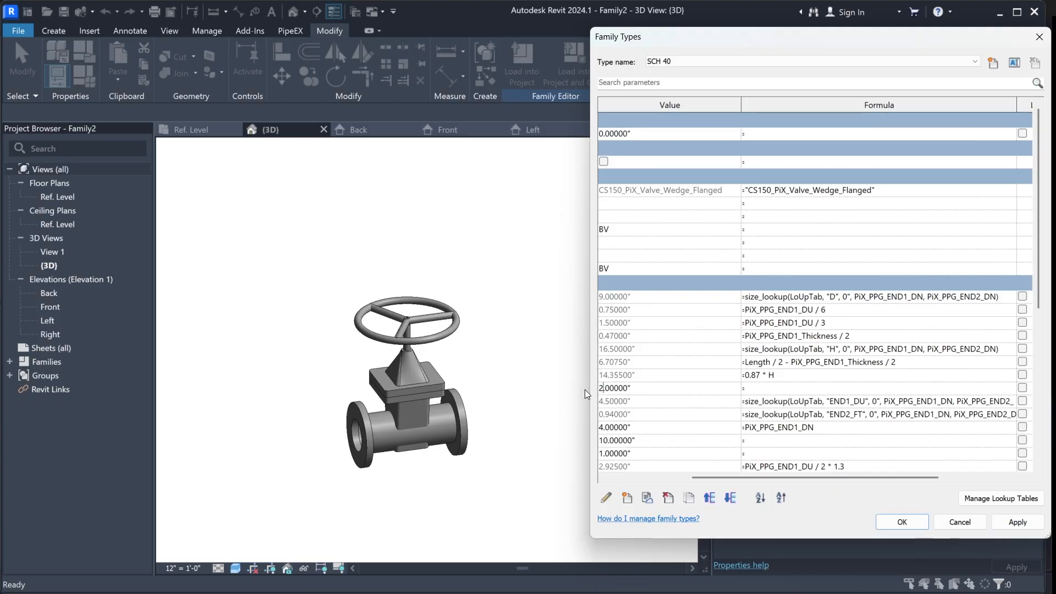
pyautogui.click(1017, 522)
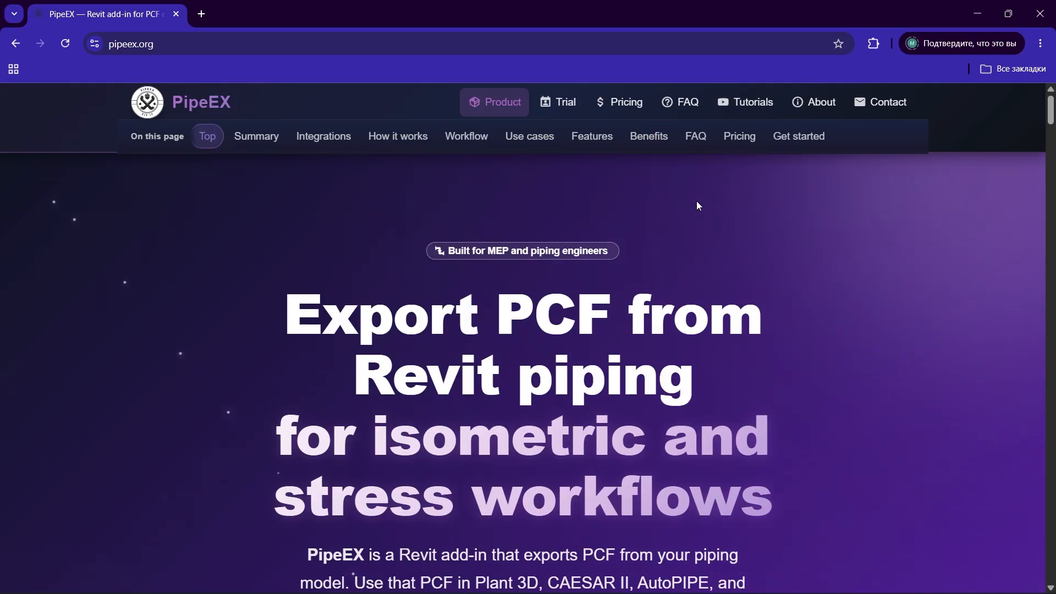
# Find the PipeEX Two connectors family template on the site's tutorials page and download it
pyautogui.click(749, 104)
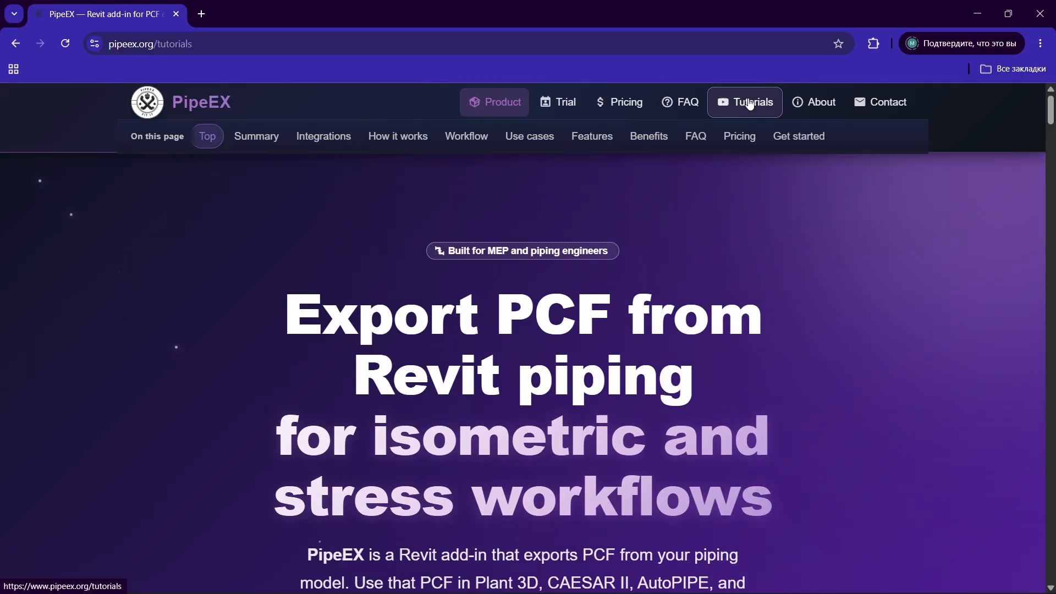
pyautogui.scroll(-8, 741, 200)
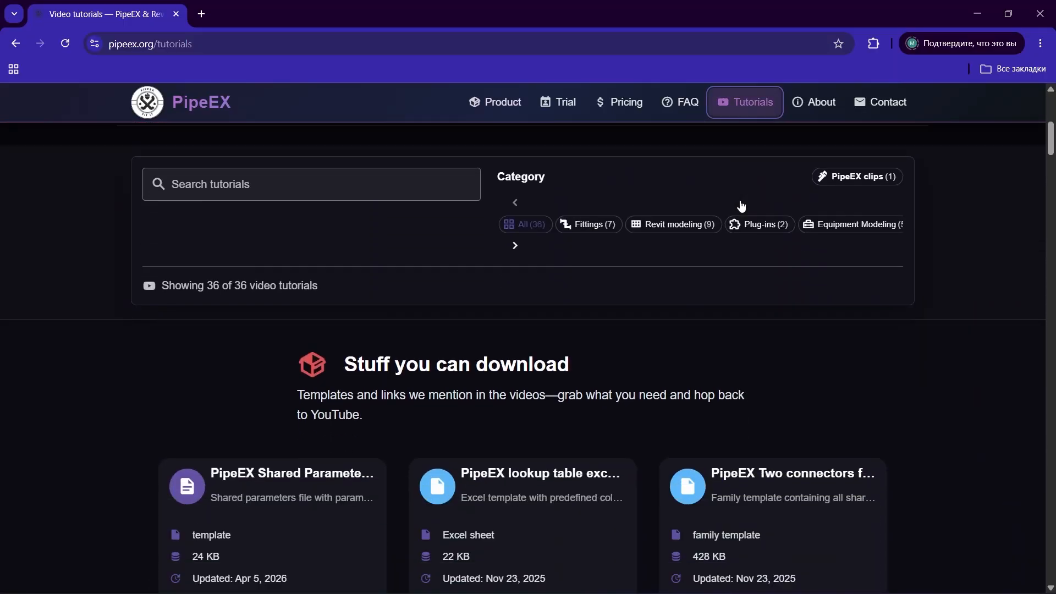
pyautogui.scroll(-3, 742, 207)
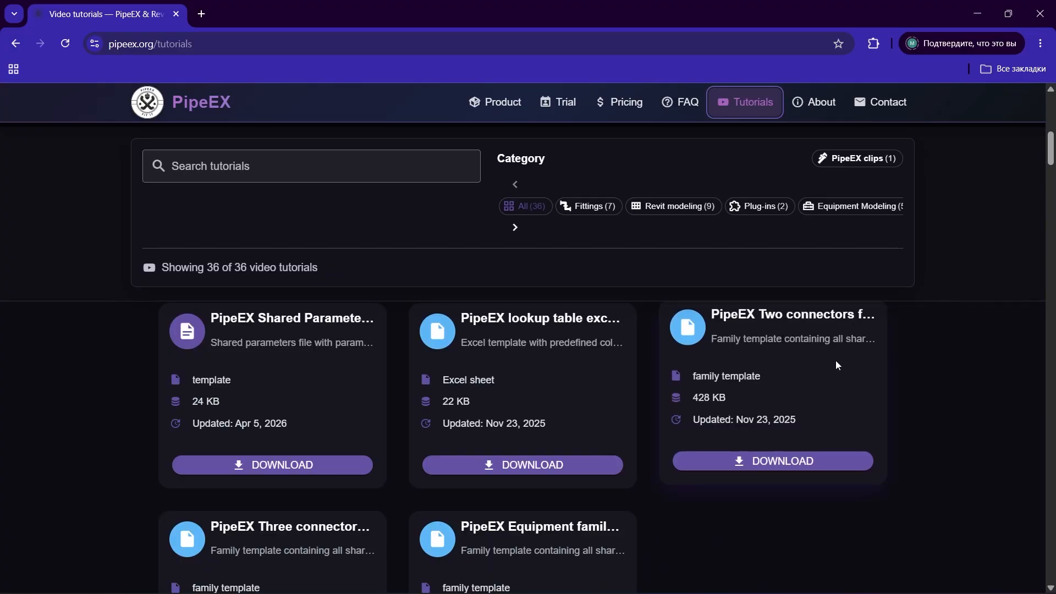
pyautogui.click(801, 464)
# Switch to Revit and create a new family from the downloaded PipeEX_FamilyTemplate_2Connectors.rft template
pyautogui.click(681, 579)
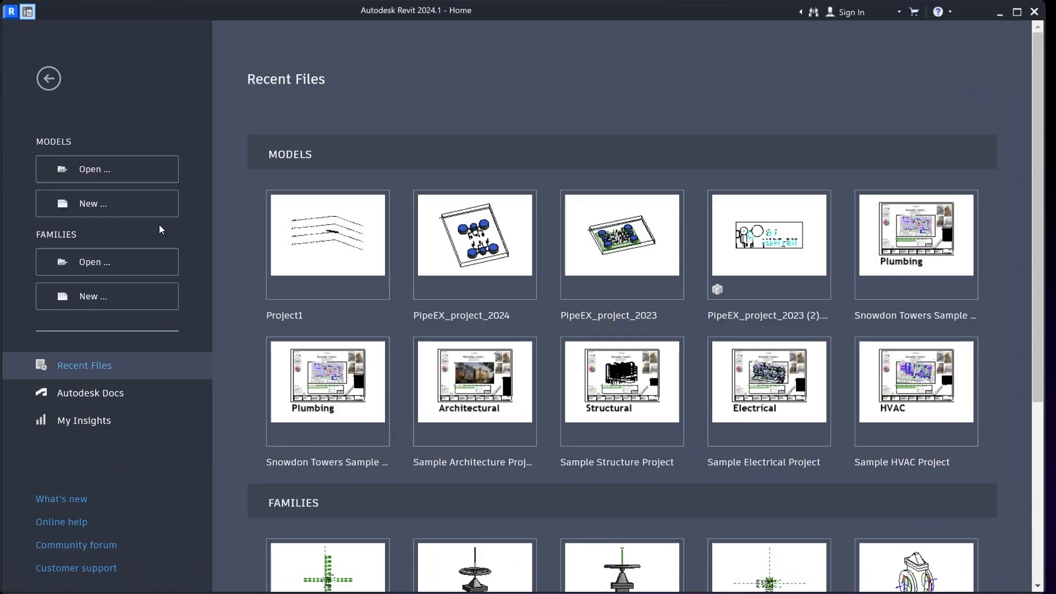
pyautogui.click(153, 299)
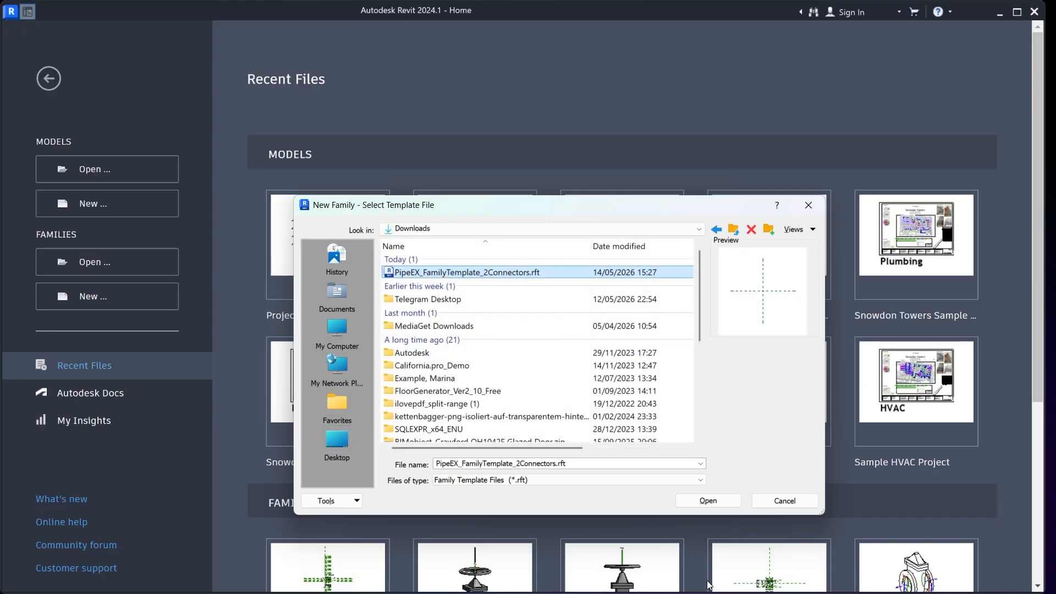
pyautogui.click(705, 502)
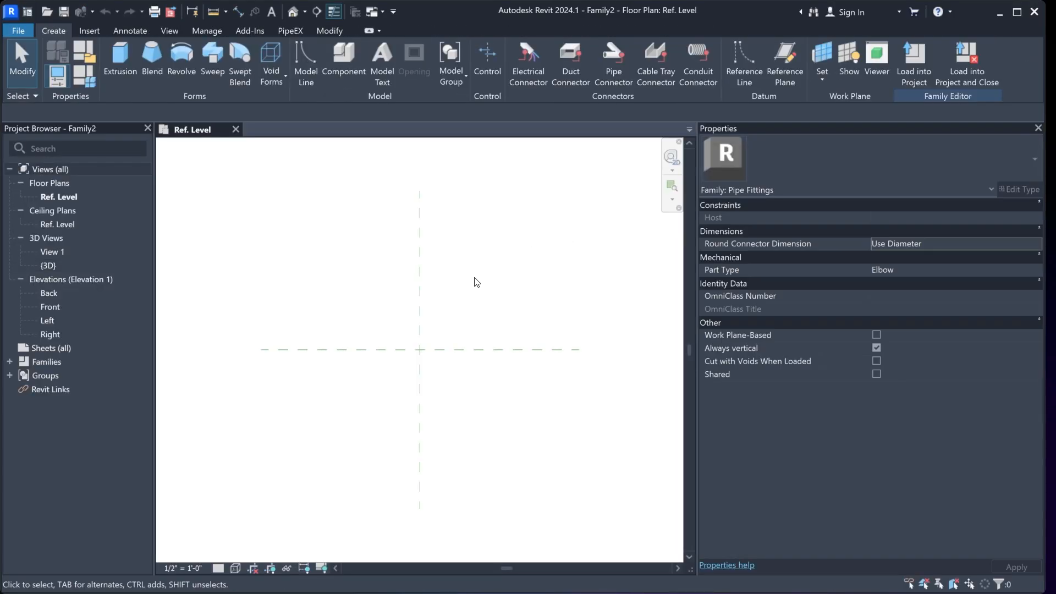
# Draw two vertical reference planes to the right of the centre plane, one at 29" and another 6" farther out
pyautogui.scroll(1, 475, 279)
pyautogui.moveTo(474, 279)
pyautogui.mouseDown(button='middle')
pyautogui.moveTo(492, 288)
pyautogui.moveTo(483, 271)
pyautogui.mouseUp(button='middle')
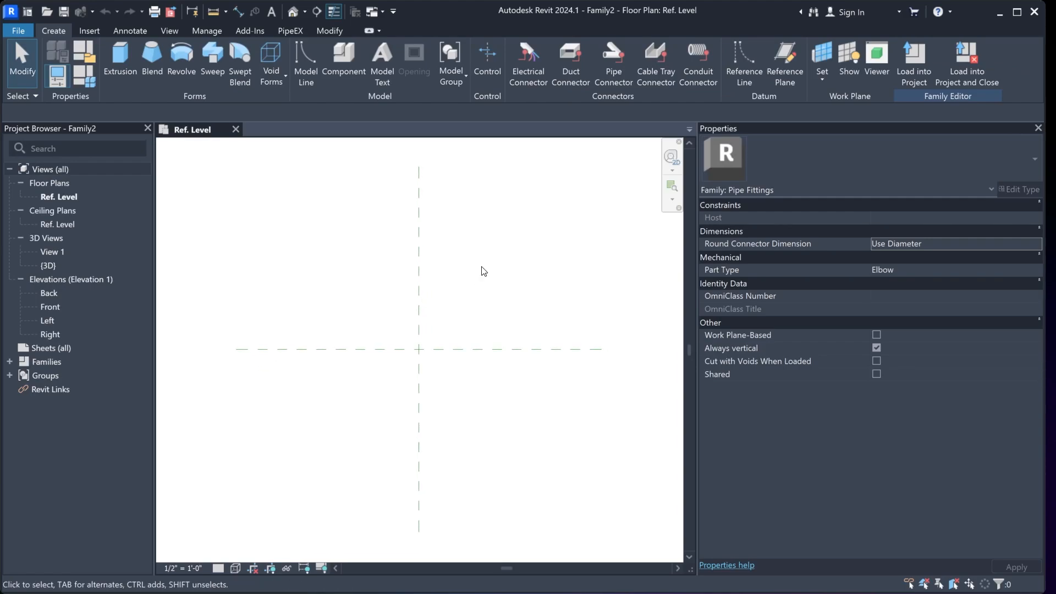
pyautogui.press('r')
pyautogui.press('p')
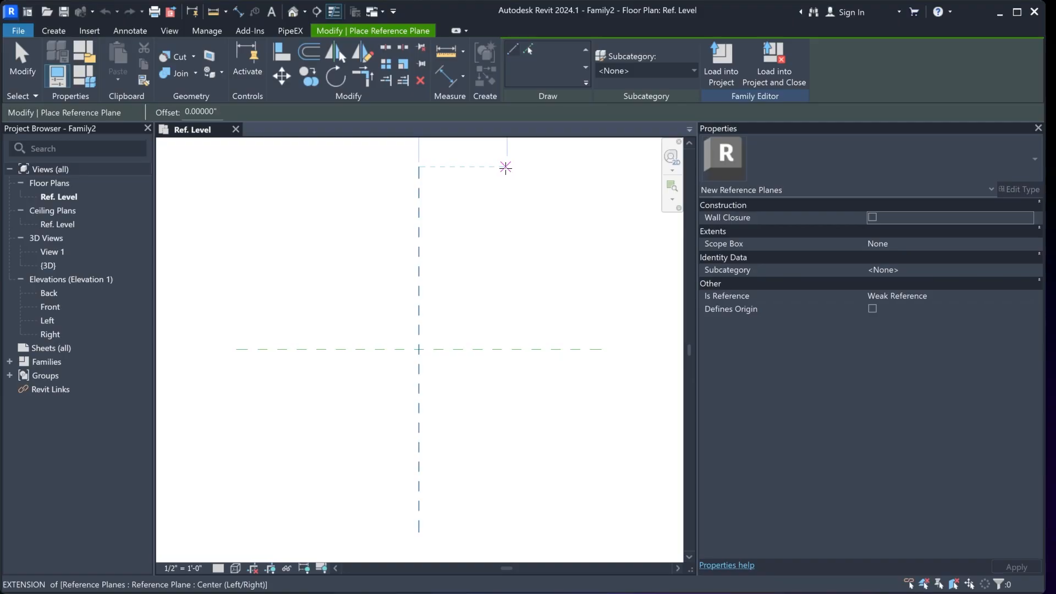
pyautogui.click(505, 167)
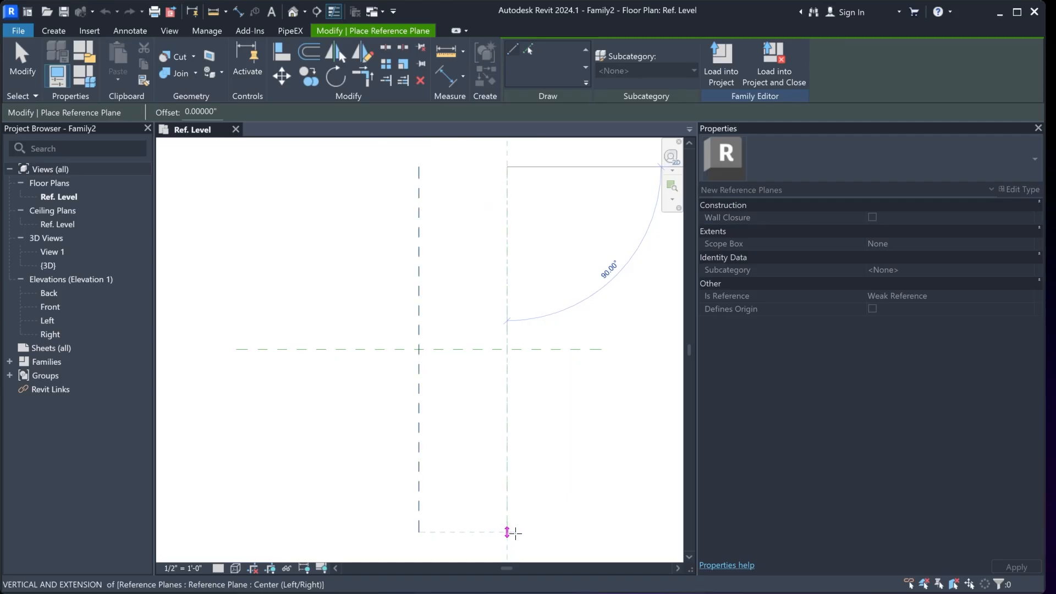
pyautogui.click(507, 531)
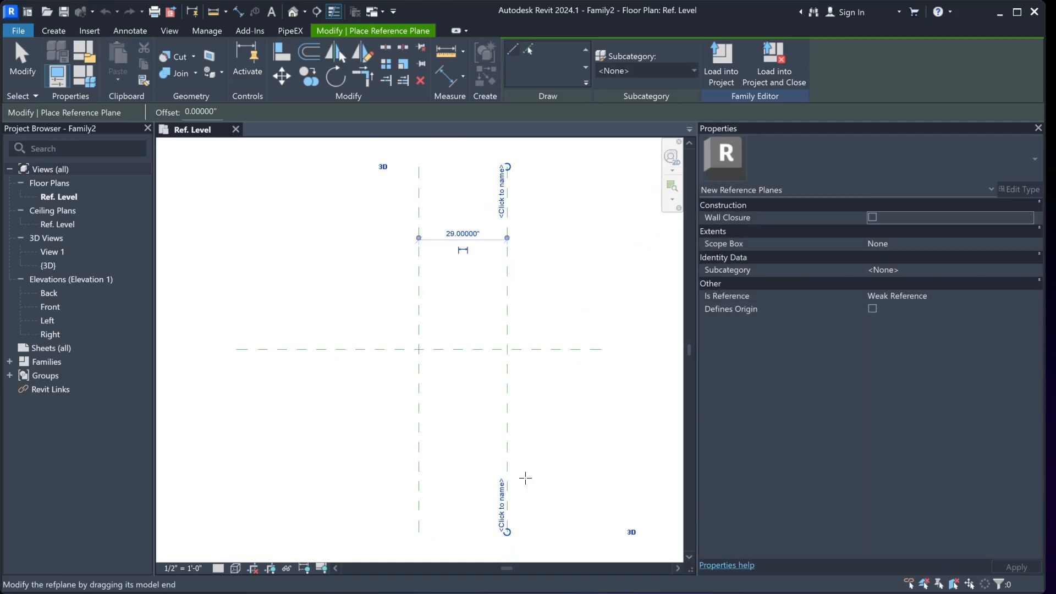
pyautogui.click(526, 166)
pyautogui.click(526, 532)
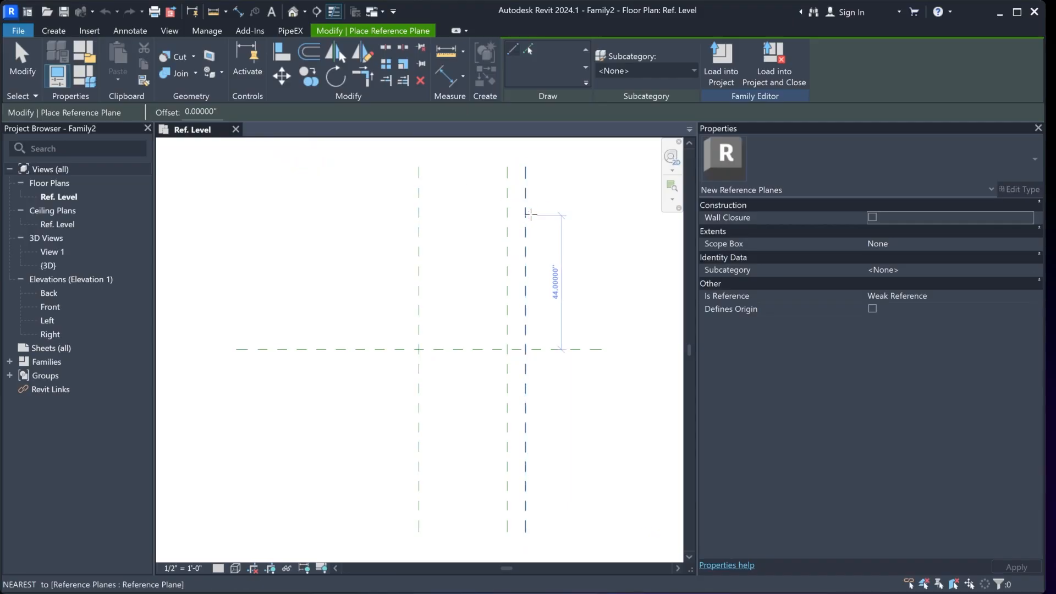
pyautogui.press('Escape')
# Mirror the two new vertical reference planes about the vertical centre plane
pyautogui.moveTo(551, 195); pyautogui.dragTo(497, 223)
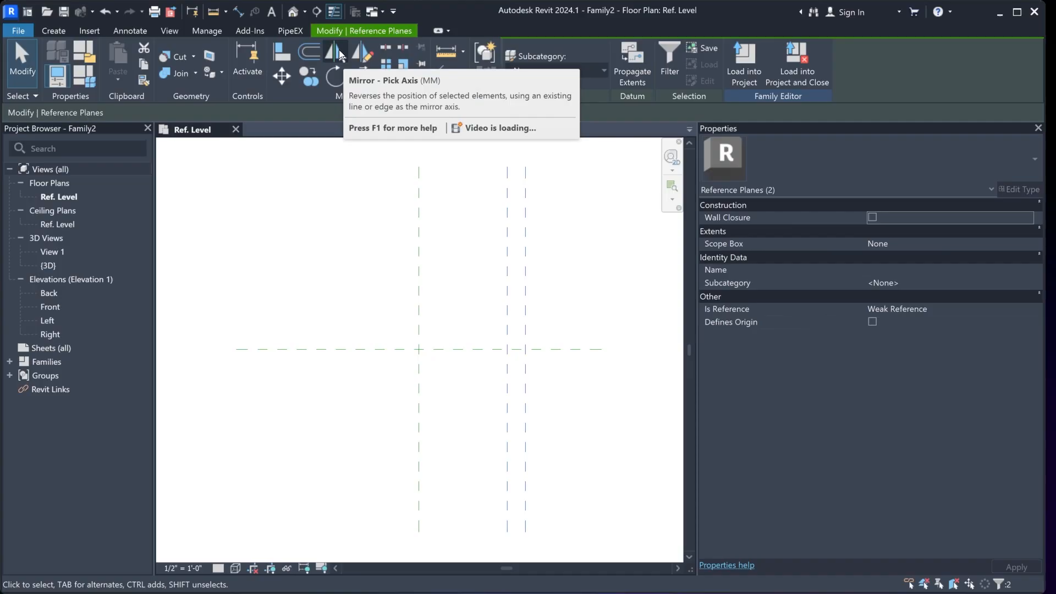
pyautogui.click(339, 50)
pyautogui.click(419, 230)
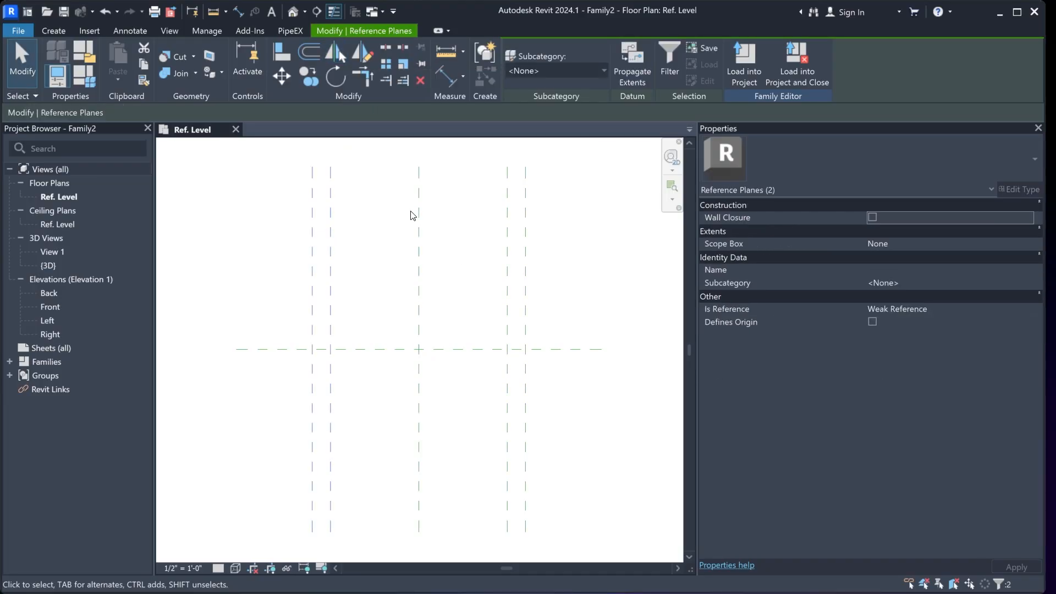
pyautogui.click(389, 194)
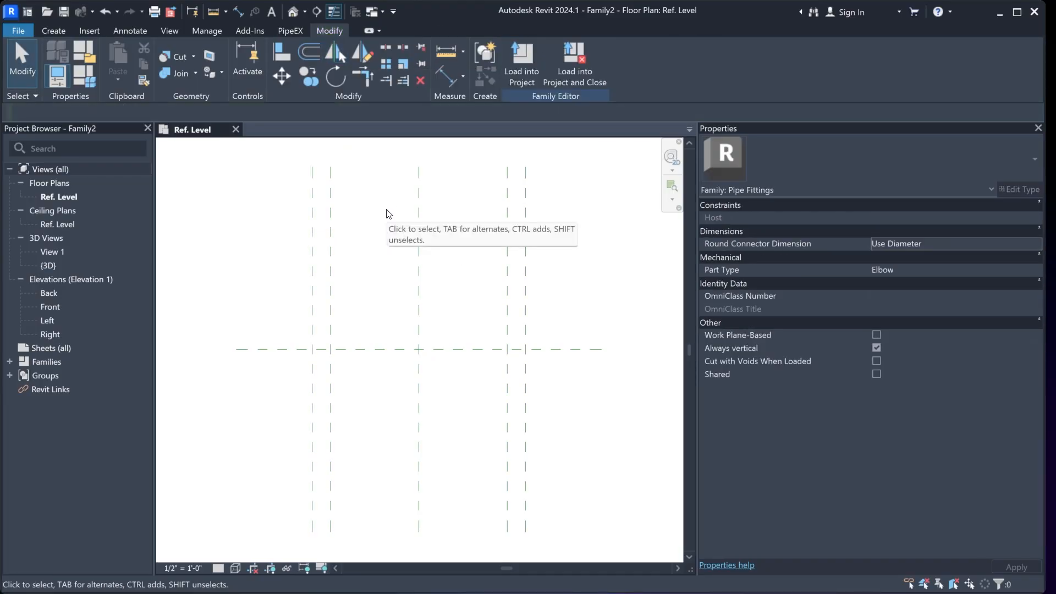
# Draw two horizontal reference planes above the horizontal centre plane, about 47.5" and 26.5" away from it
pyautogui.click(60, 31)
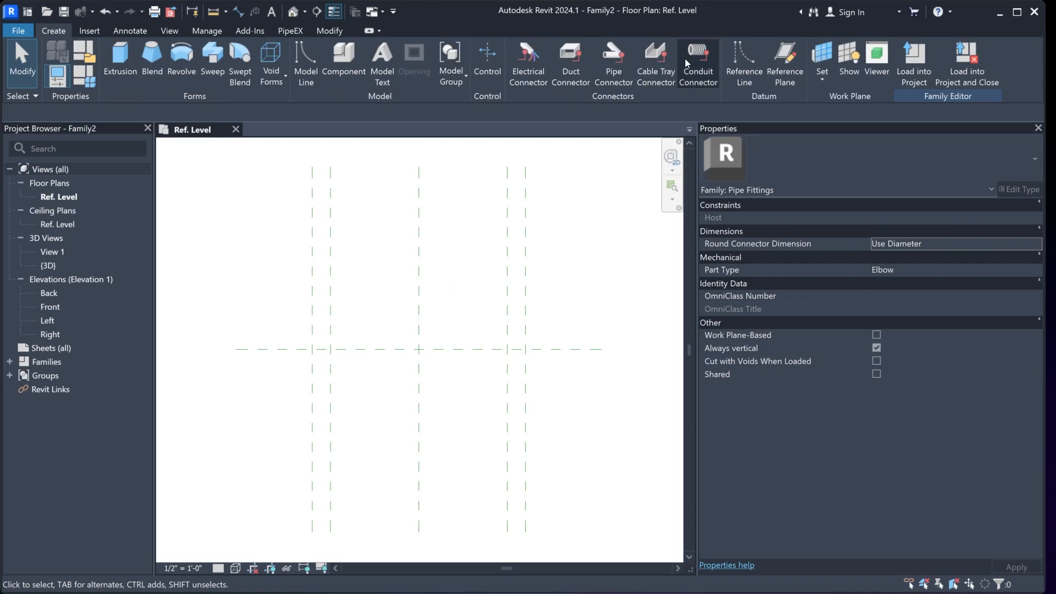
pyautogui.click(774, 62)
pyautogui.click(258, 206)
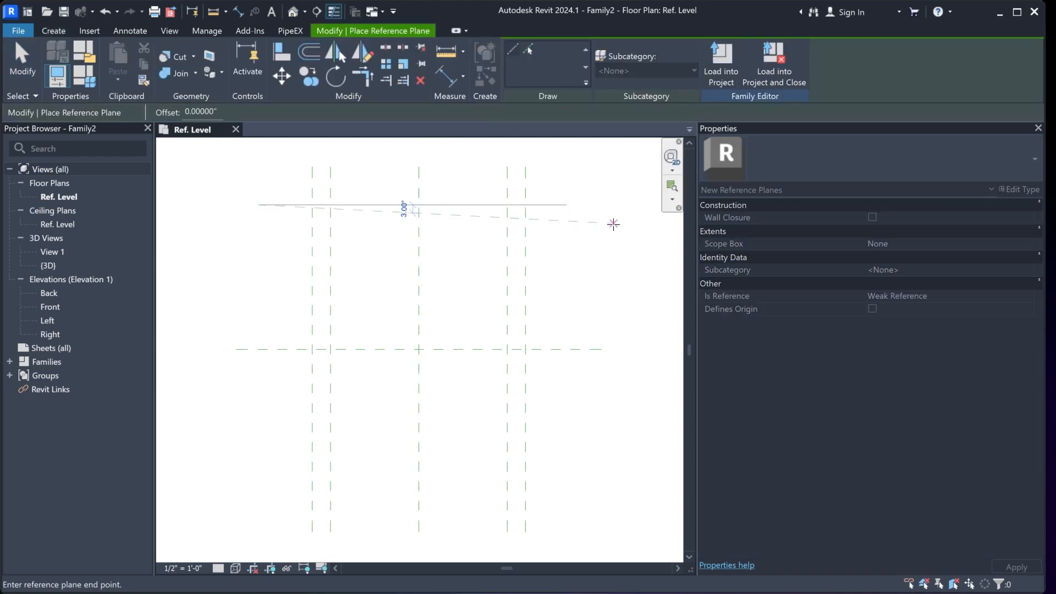
pyautogui.click(572, 205)
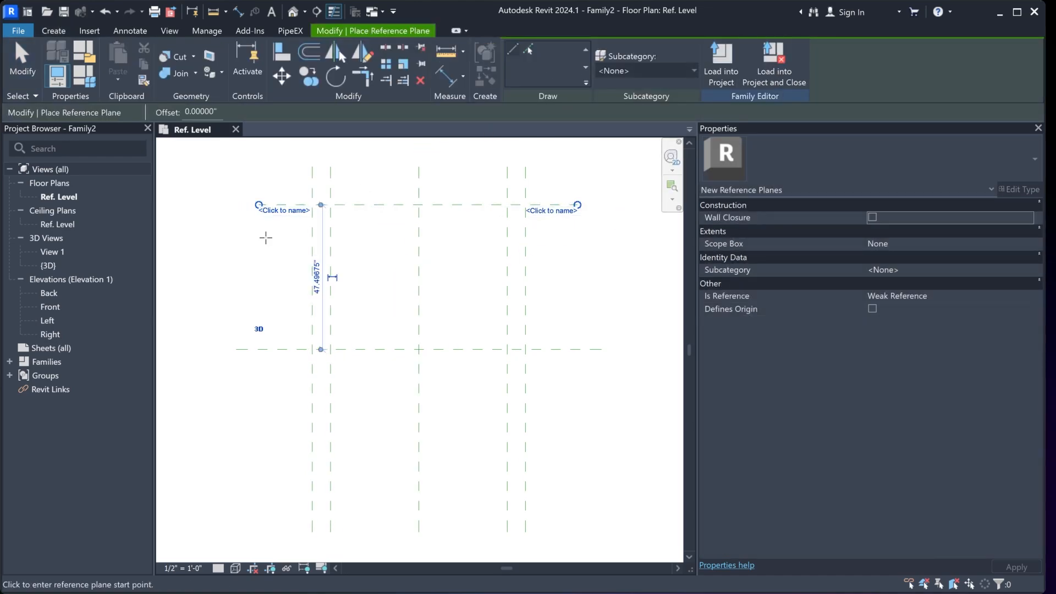
pyautogui.click(262, 269)
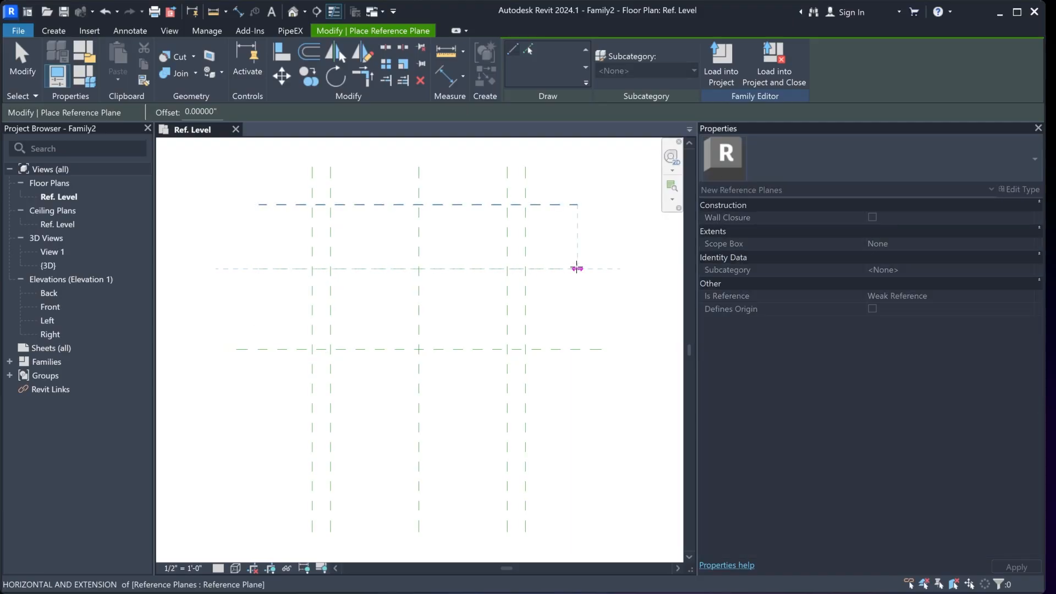
pyautogui.click(580, 269)
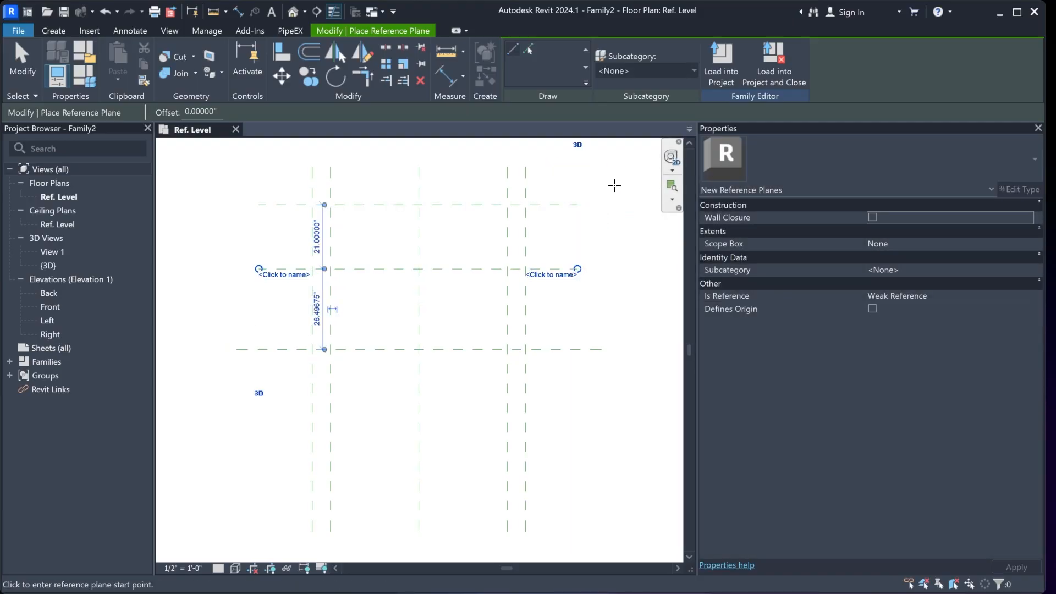
pyautogui.press('Escape')
# Mirror the two new horizontal reference planes about the horizontal centre plane
pyautogui.moveTo(587, 198); pyautogui.dragTo(552, 280)
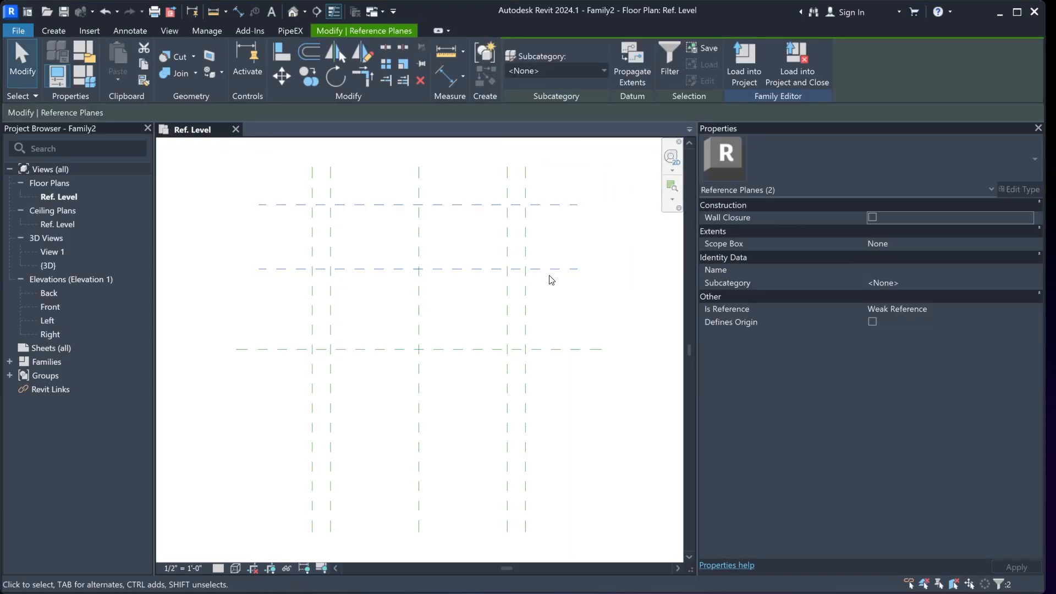
pyautogui.click(332, 54)
pyautogui.click(477, 350)
pyautogui.click(591, 318)
# Add an aligned dimension between the two vertical reference planes to the right of the centre
pyautogui.moveTo(592, 319); pyautogui.dragTo(594, 315, button='middle')
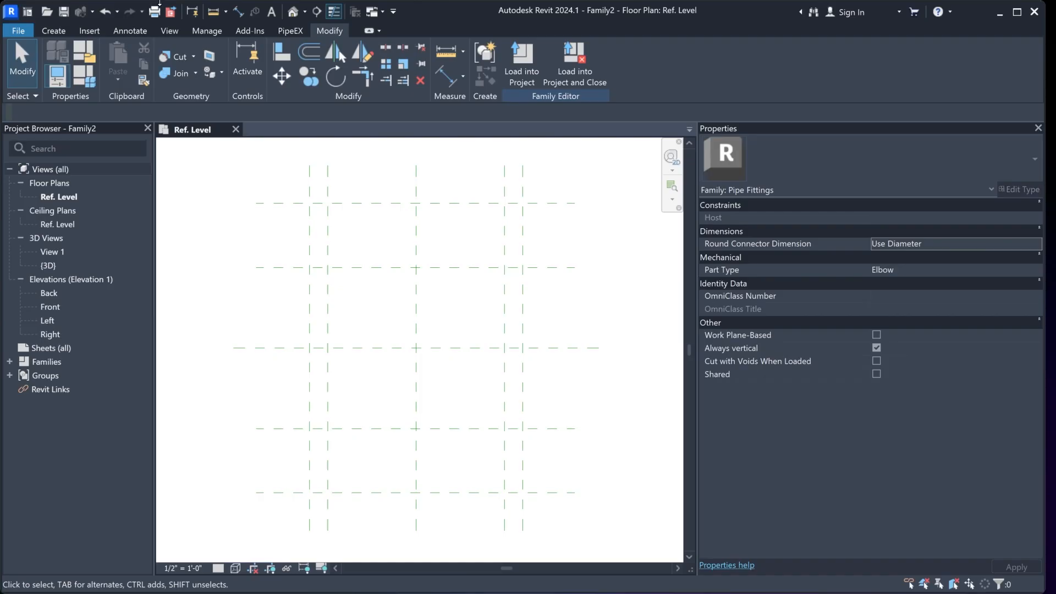
pyautogui.click(124, 30)
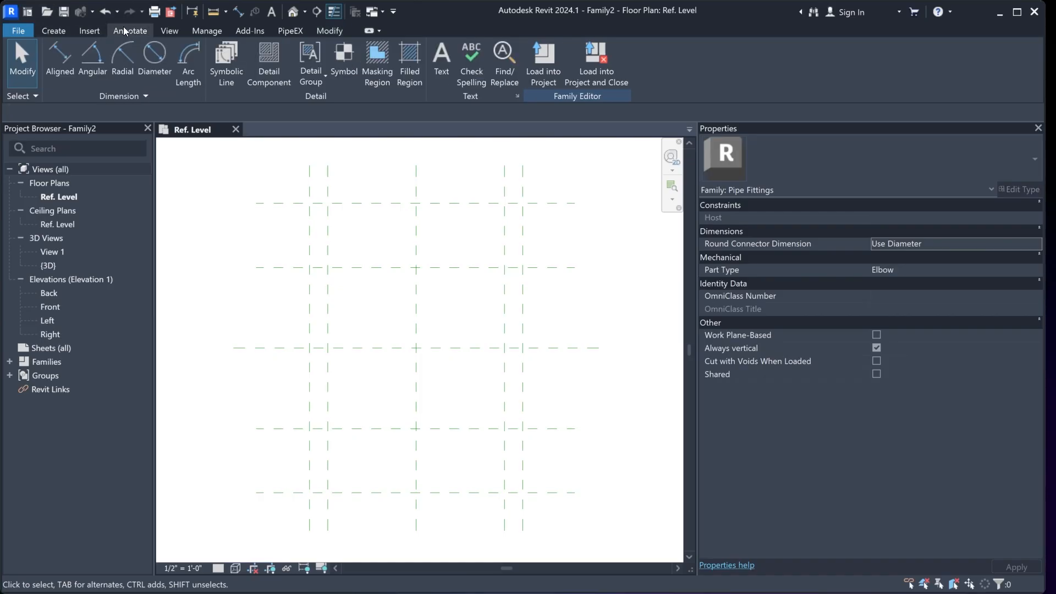
pyautogui.click(60, 63)
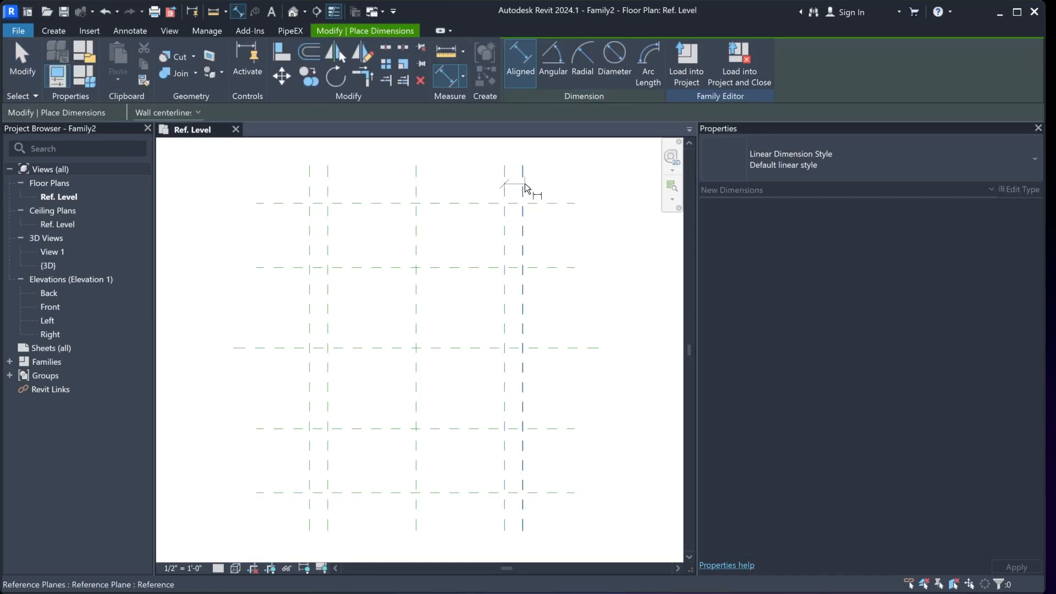
pyautogui.click(525, 183)
pyautogui.click(532, 183)
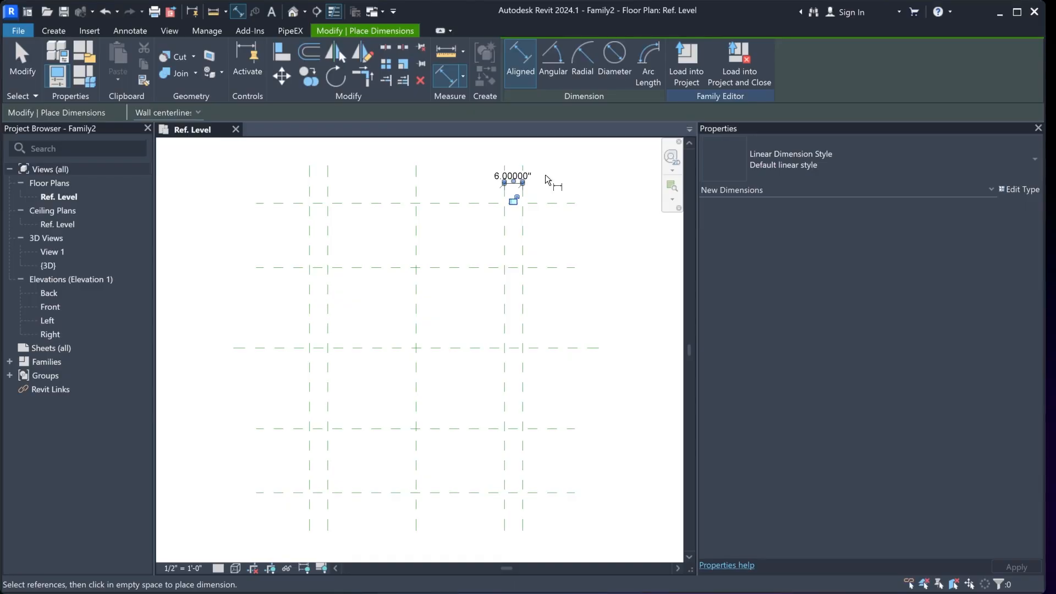
pyautogui.press('Escape')
pyautogui.press('Escape')
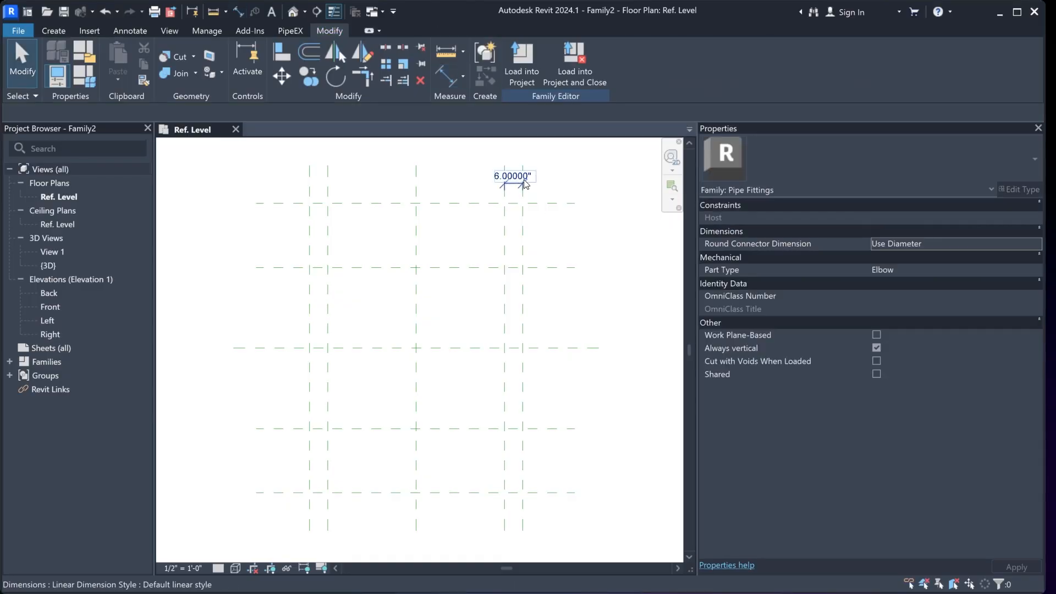
# Label the dimension between the two right-hand vertical planes with the PiX_PPG_END1_Thickness parameter
pyautogui.click(512, 187)
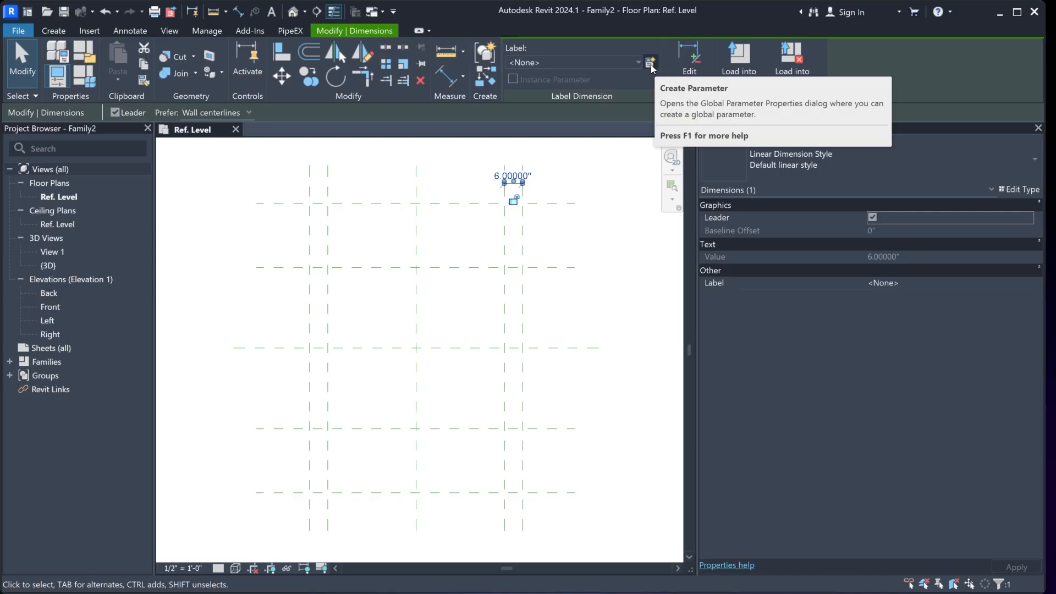
pyautogui.click(613, 66)
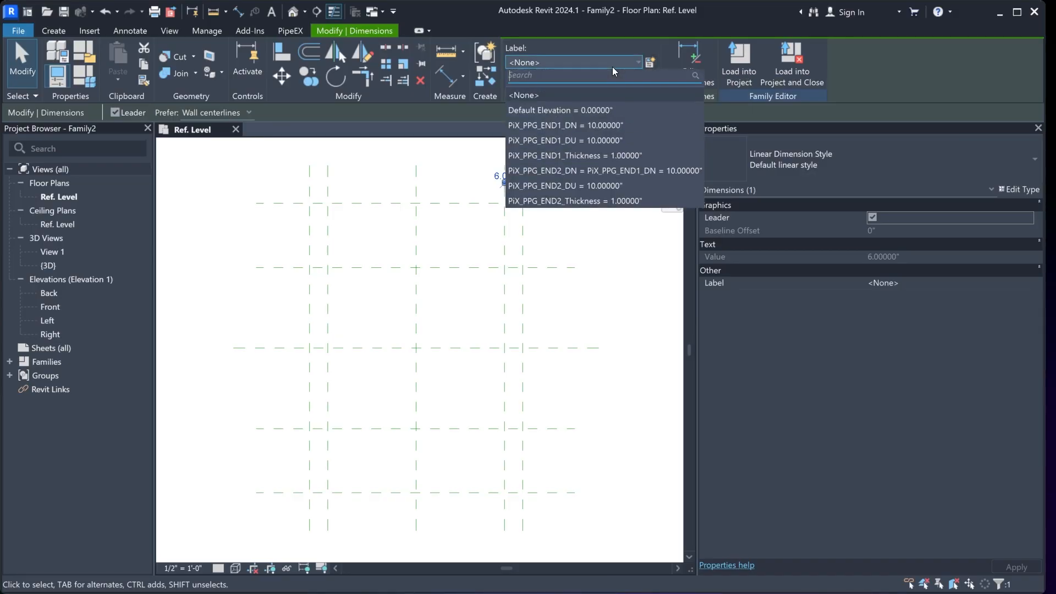
pyautogui.click(597, 155)
pyautogui.click(601, 222)
# Add an aligned dimension between the uppermost and lowermost horizontal reference planes, placing it left of the planes
pyautogui.press('d')
pyautogui.press('i')
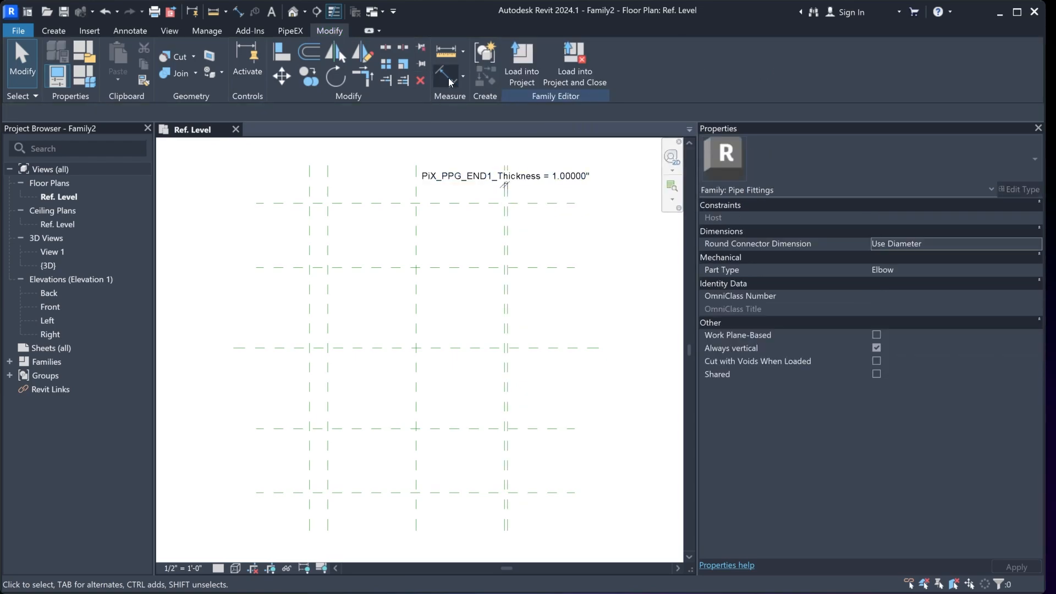
pyautogui.click(564, 209)
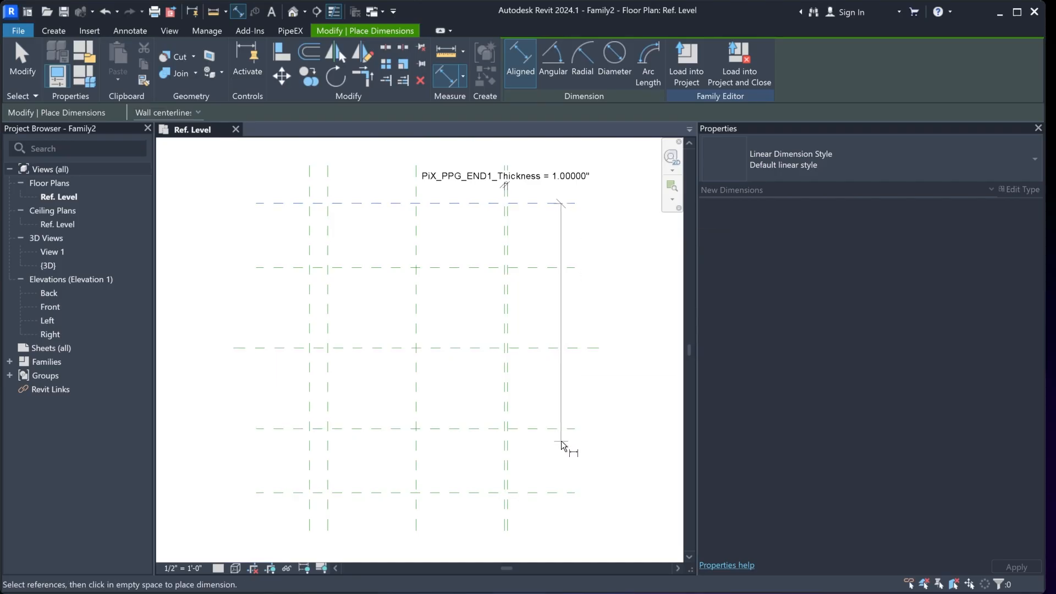
pyautogui.click(566, 497)
pyautogui.click(199, 384)
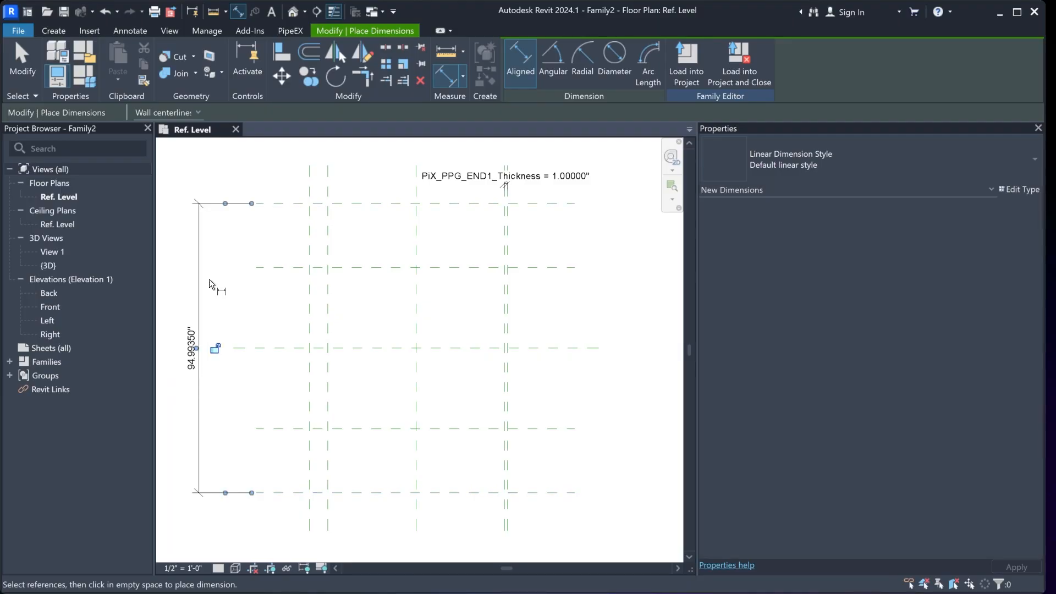
pyautogui.press('Escape')
pyautogui.press('Escape')
# Label the overall vertical dimension with a new family parameter named D, set as an instance parameter
pyautogui.click(199, 281)
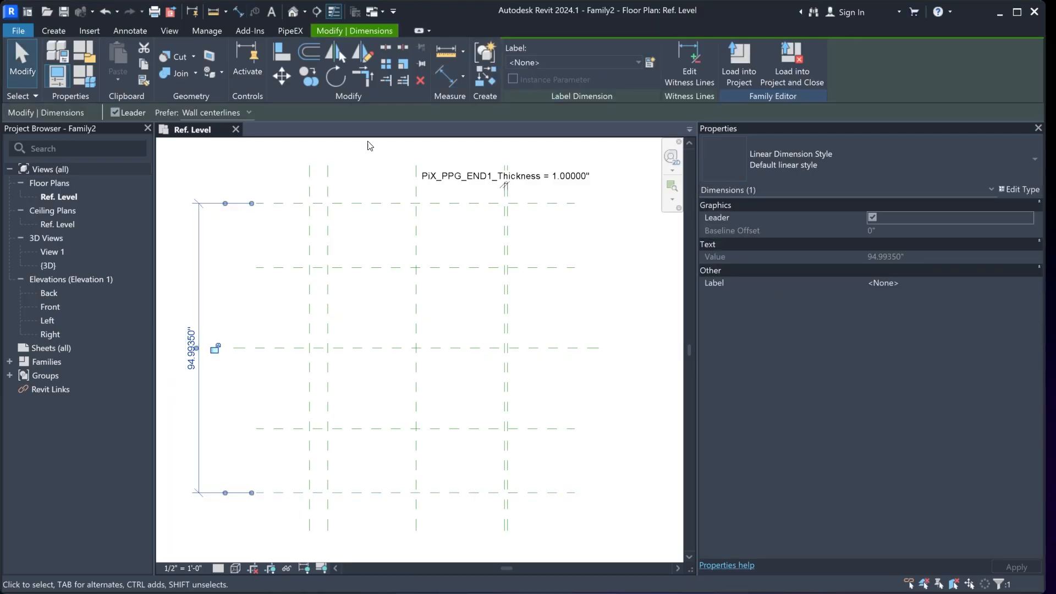
pyautogui.click(652, 62)
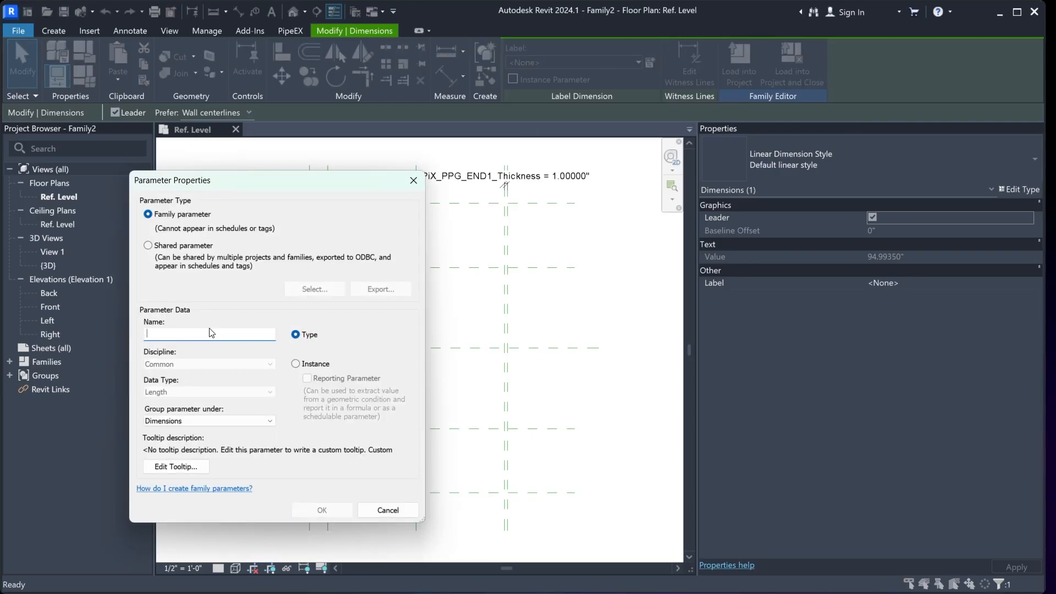
pyautogui.write('D')
pyautogui.click(315, 366)
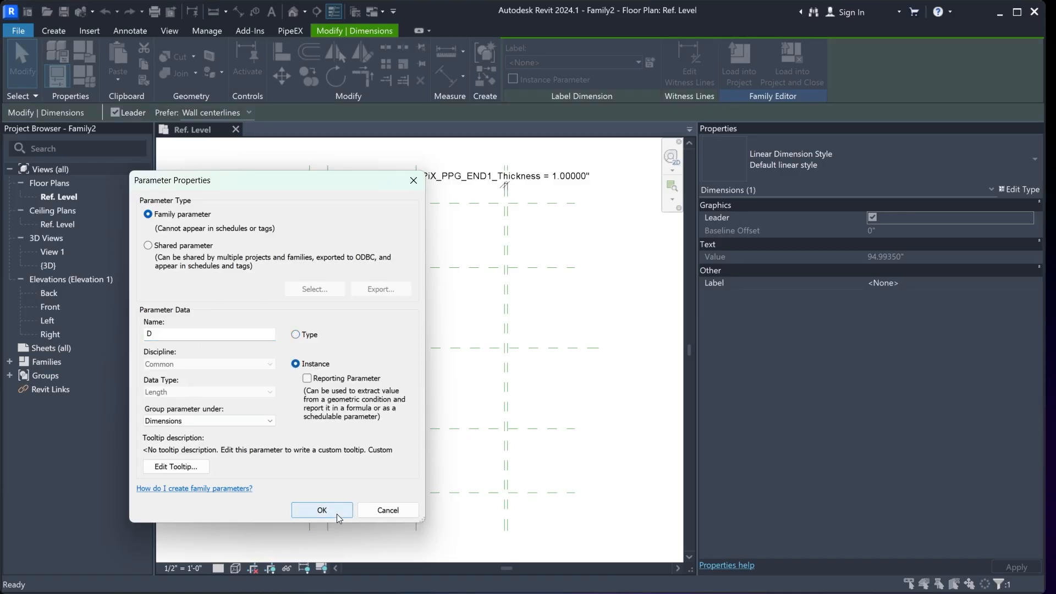
pyautogui.click(335, 513)
pyautogui.click(241, 299)
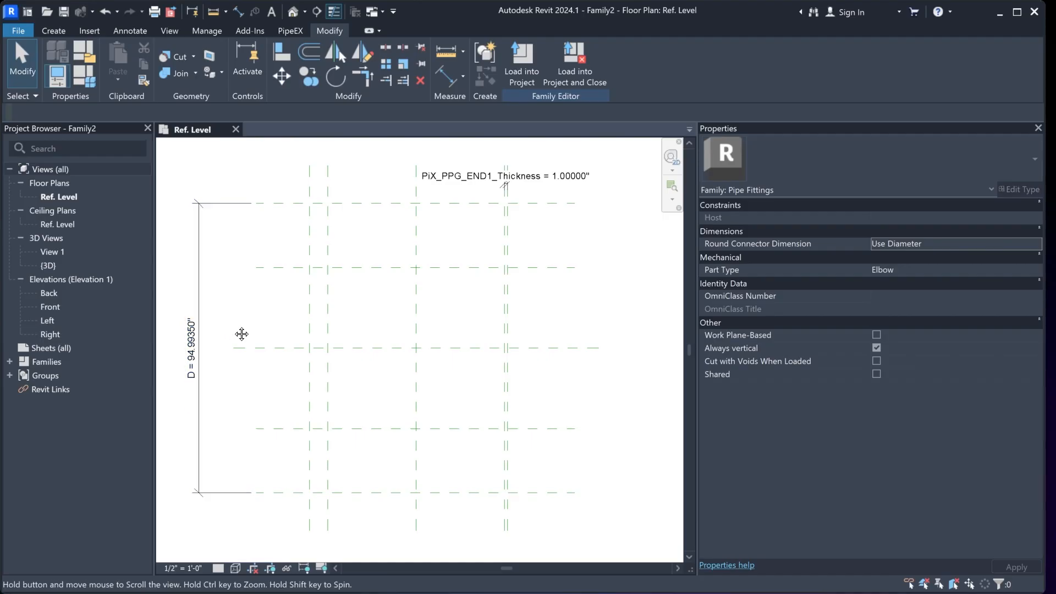
# Add an aligned dimension between the two vertical reference planes to the left of the centre
pyautogui.scroll(2, 462, 306)
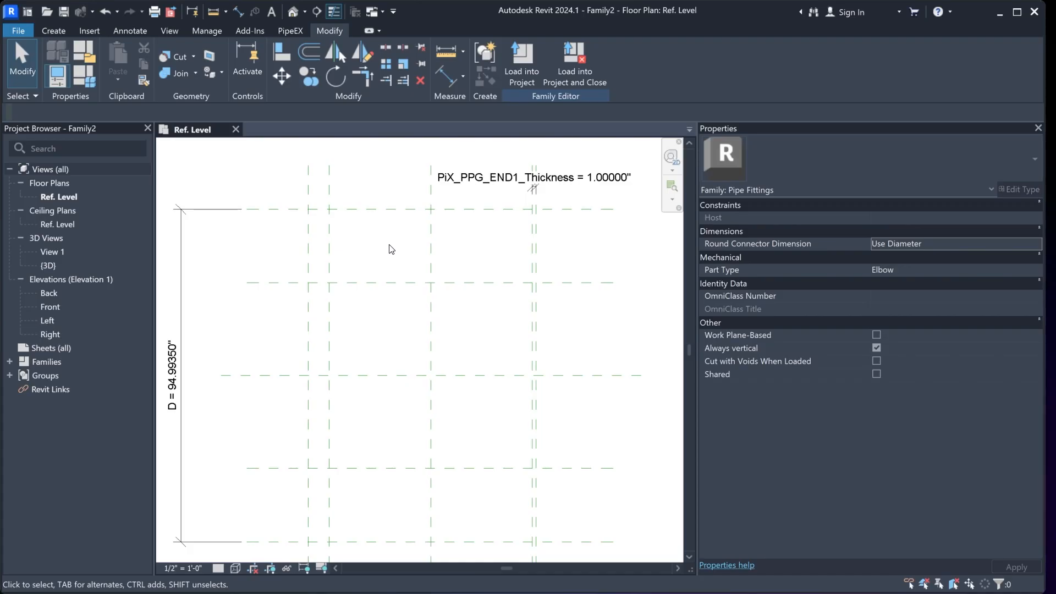
pyautogui.click(135, 29)
pyautogui.click(68, 57)
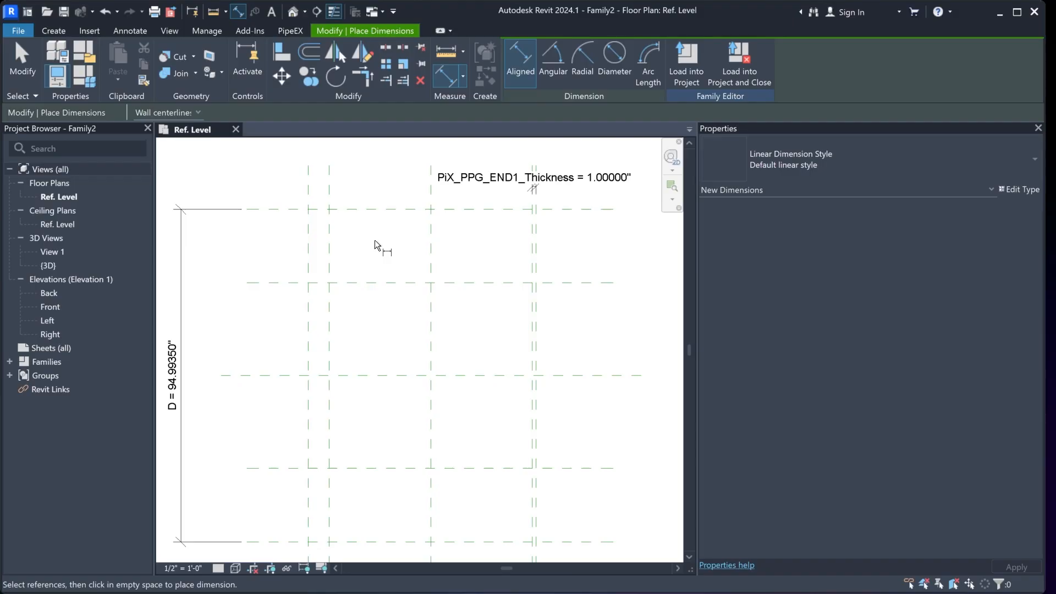
pyautogui.moveTo(375, 241); pyautogui.dragTo(375, 253, button='middle')
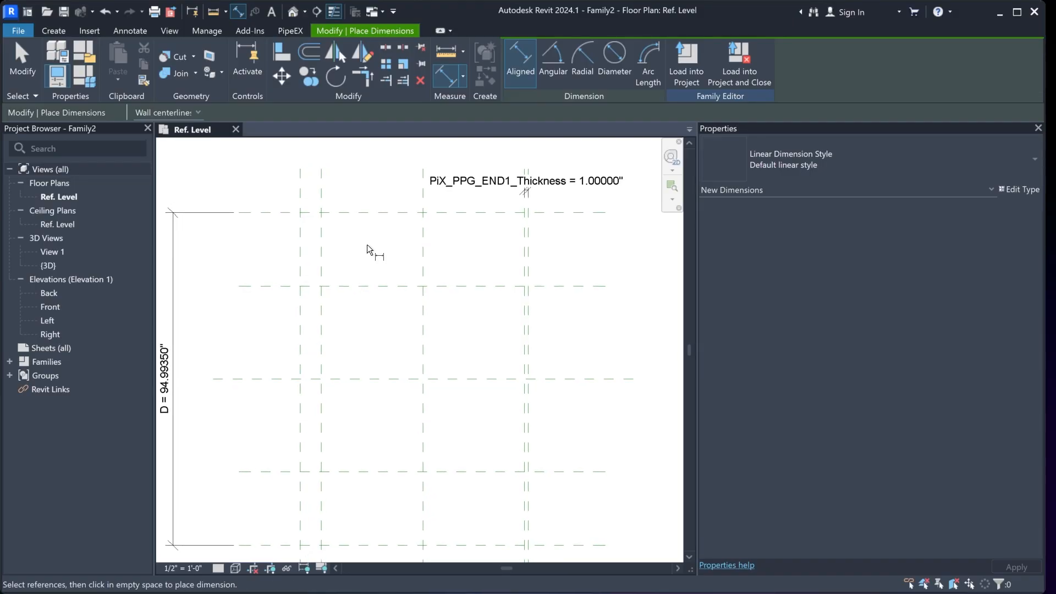
pyautogui.click(301, 192)
pyautogui.click(321, 194)
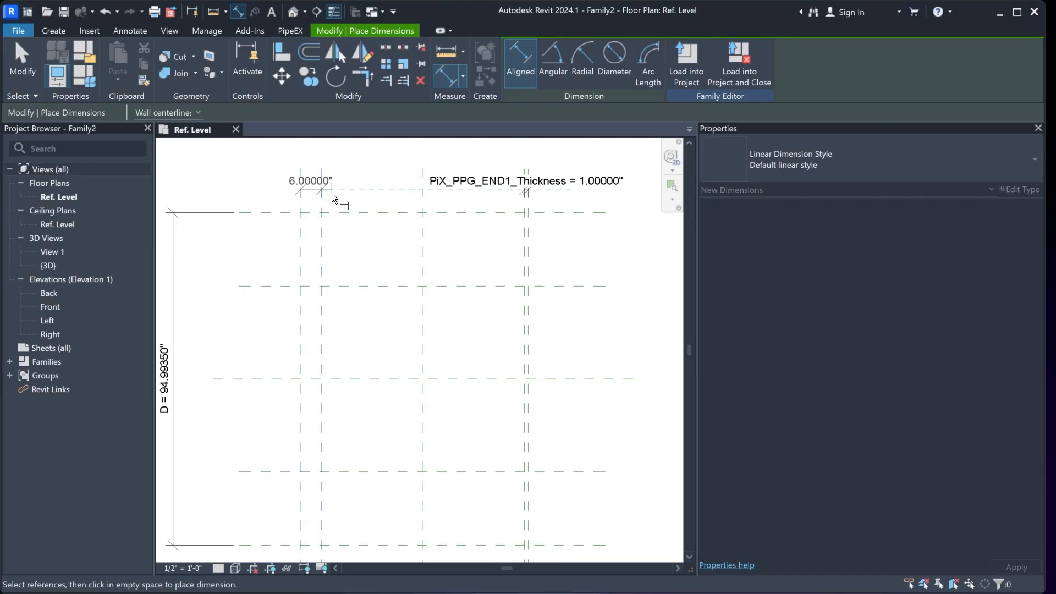
pyautogui.click(334, 193)
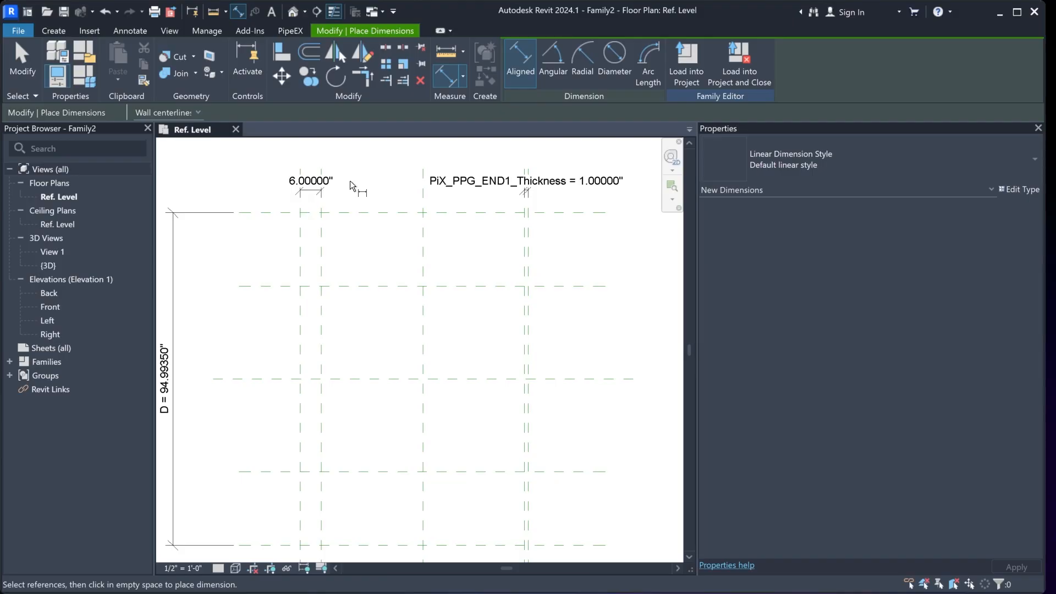
pyautogui.press('Escape')
# Label the dimension between the two left-hand vertical planes with the PiX_PPG_END1_Thickness parameter
pyautogui.click(311, 193)
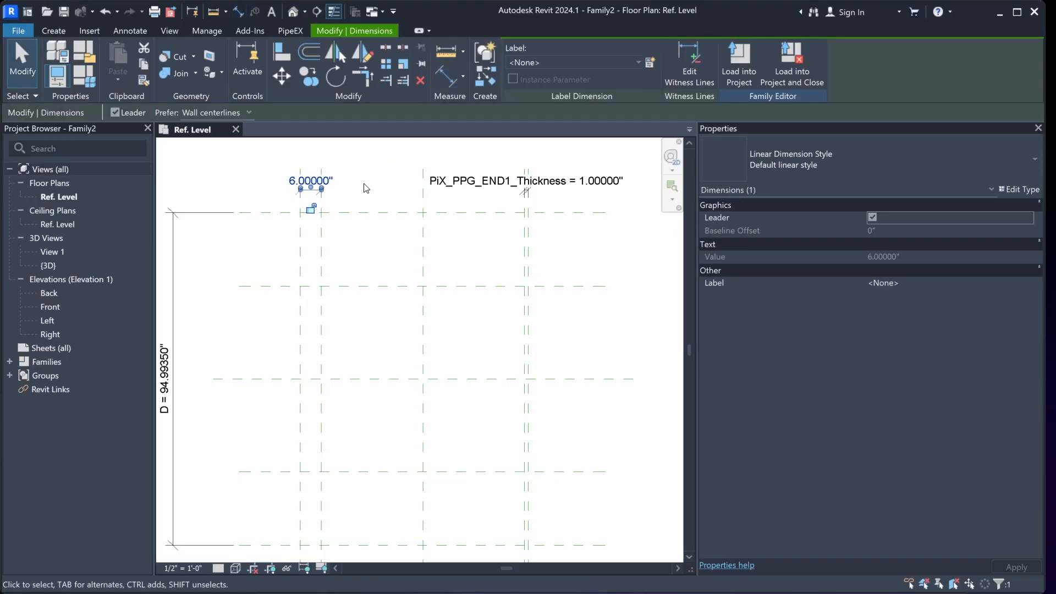
pyautogui.click(566, 64)
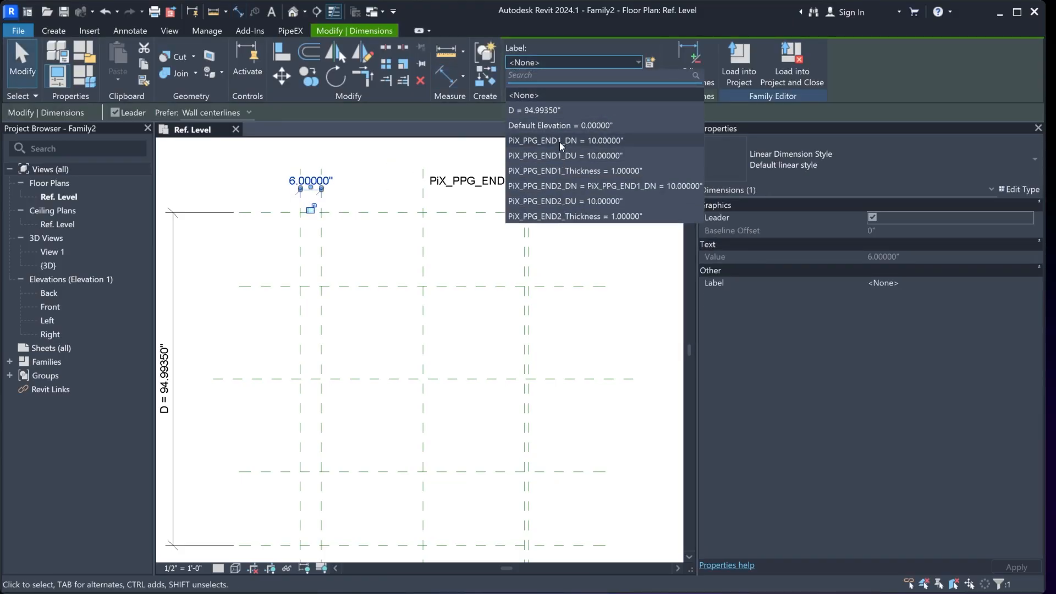
pyautogui.click(620, 174)
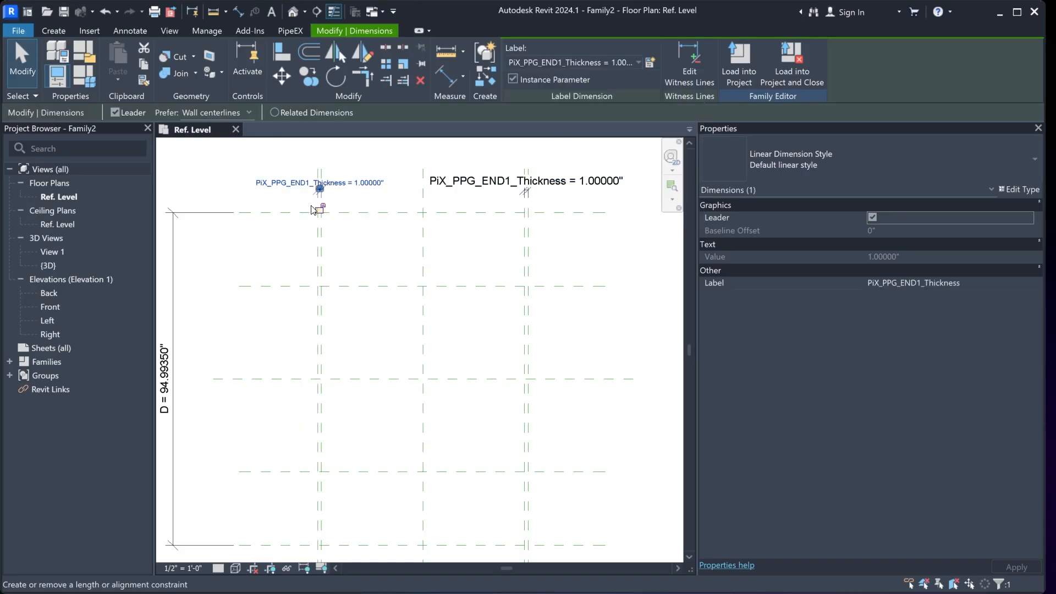
pyautogui.click(346, 199)
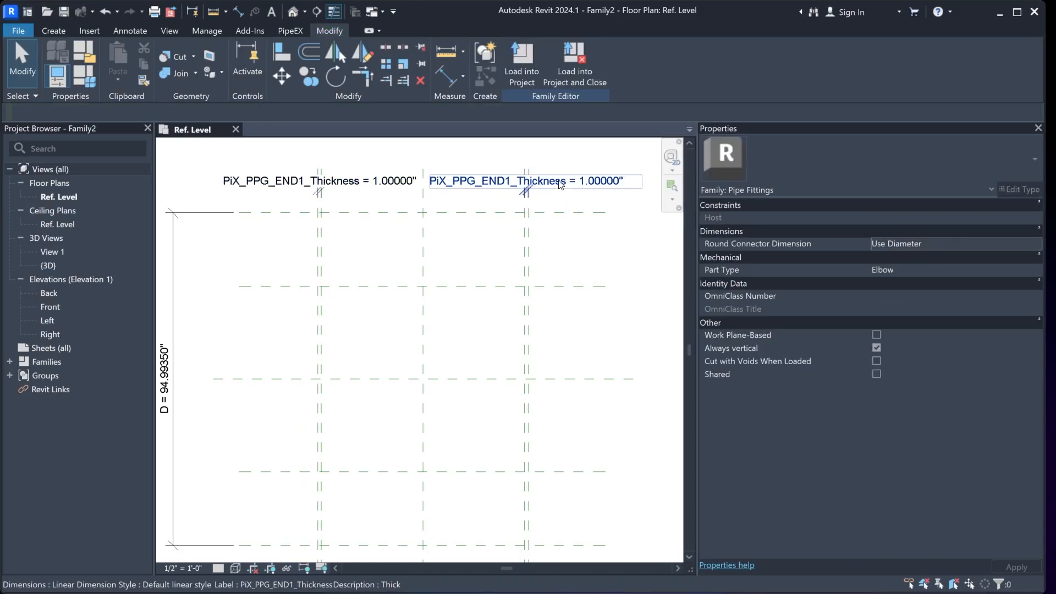
# Change the label of the dimension between the two right-hand vertical planes to PiX_PPG_END2_Thickness
pyautogui.click(523, 182)
pyautogui.click(580, 62)
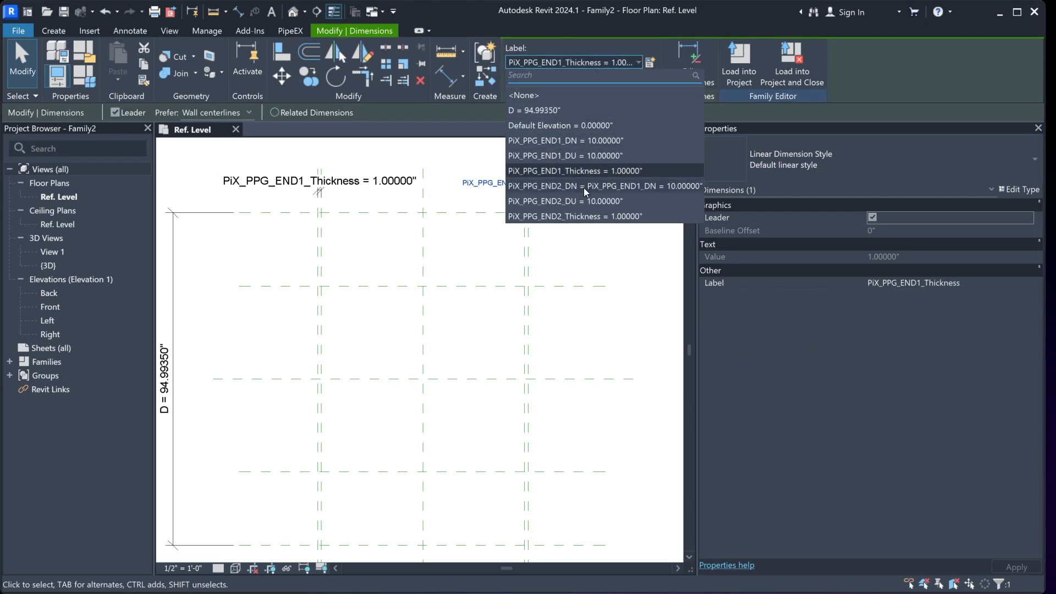
pyautogui.click(590, 217)
pyautogui.click(615, 236)
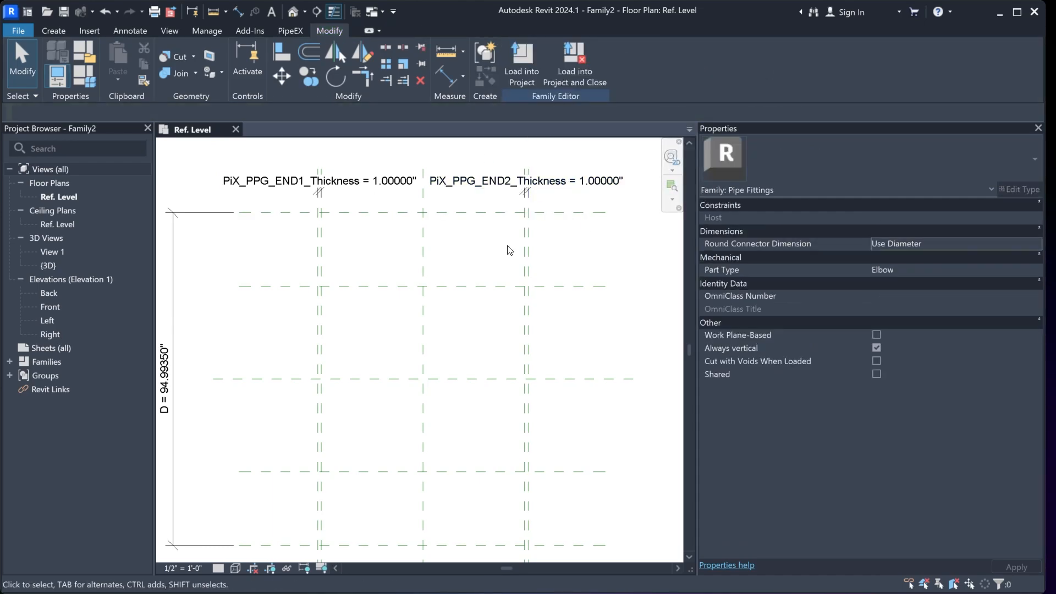
# Dimension the inner left, centre and inner right vertical planes in one string above the labels and make its segments equal
pyautogui.moveTo(483, 257); pyautogui.dragTo(471, 253, button='middle')
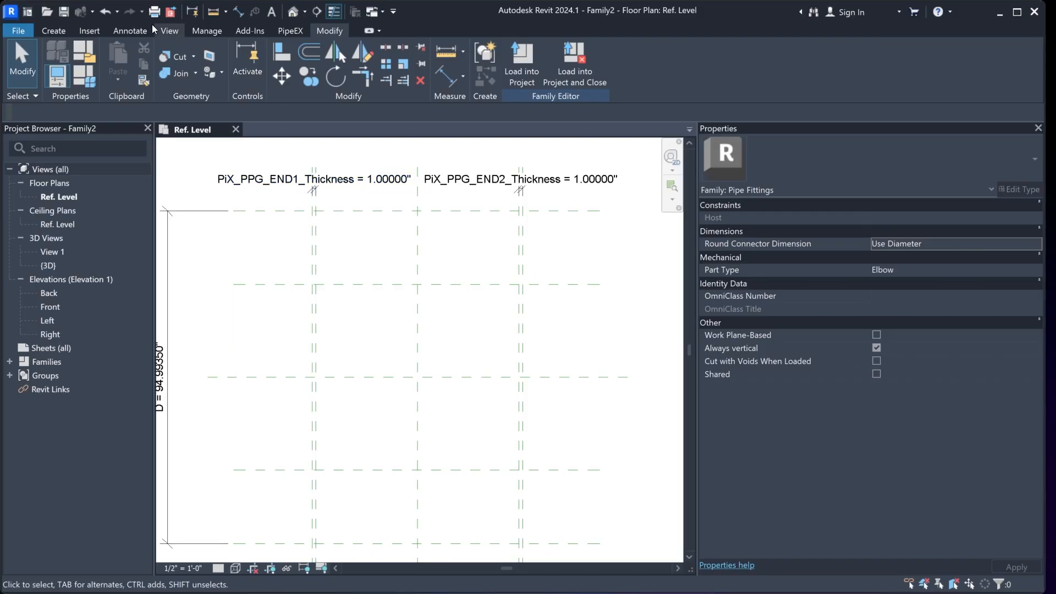
pyautogui.click(127, 30)
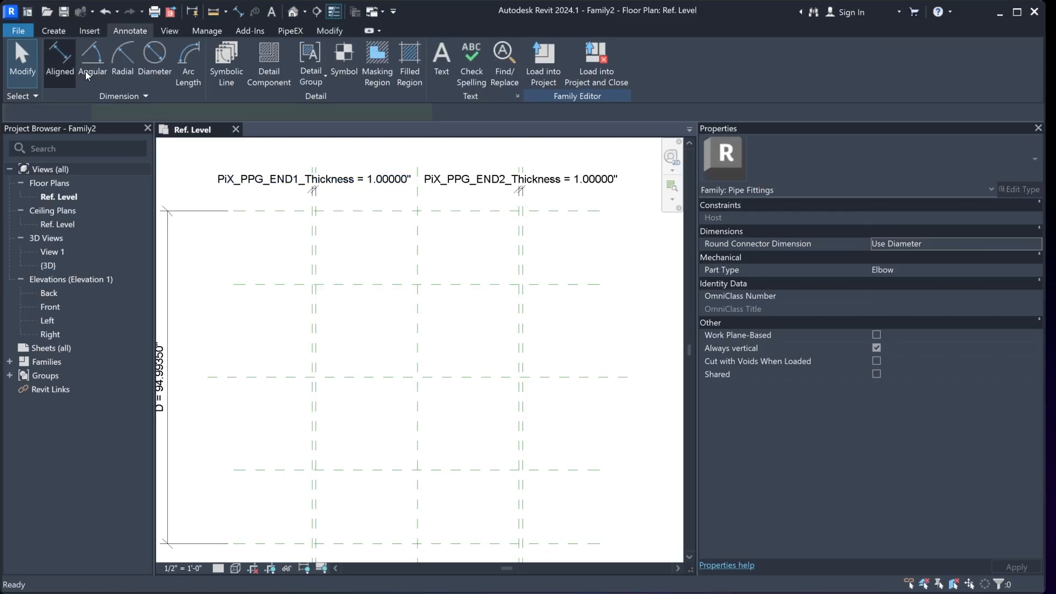
pyautogui.click(55, 63)
pyautogui.click(319, 262)
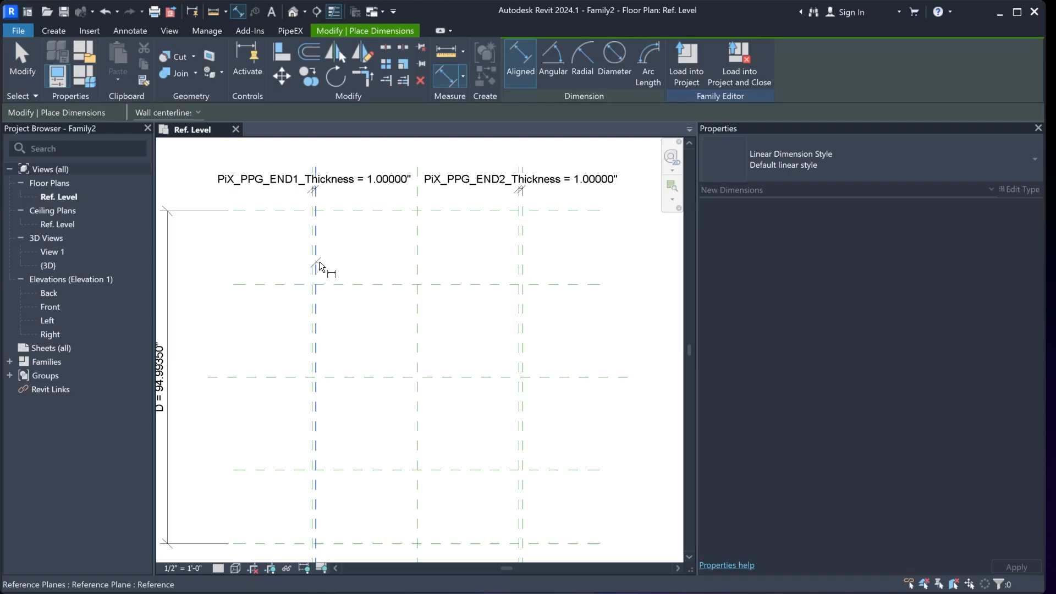
pyautogui.click(418, 271)
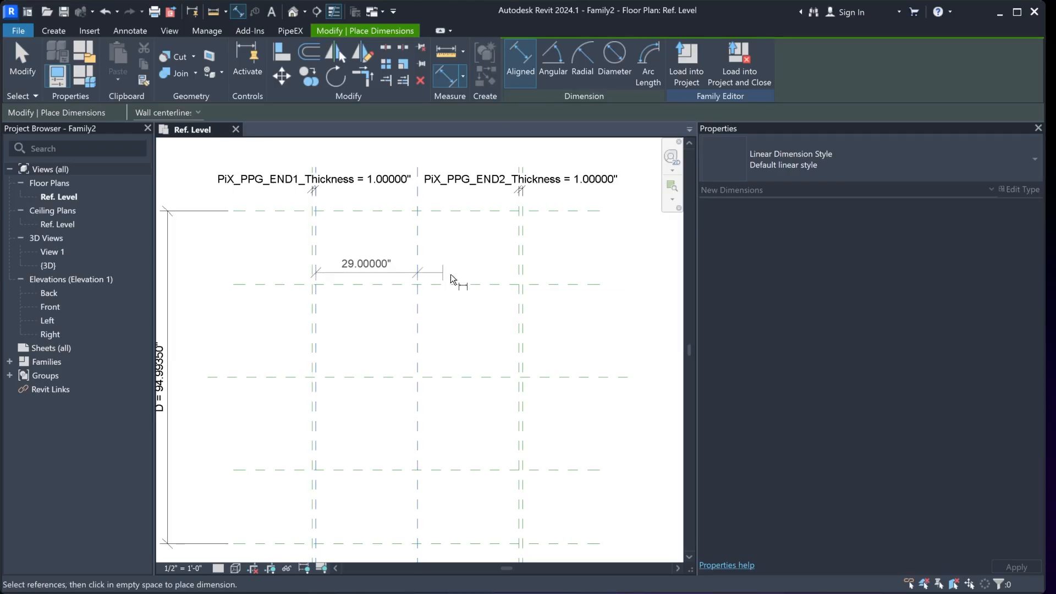
pyautogui.click(514, 275)
pyautogui.scroll(-3, 514, 282)
pyautogui.click(512, 181)
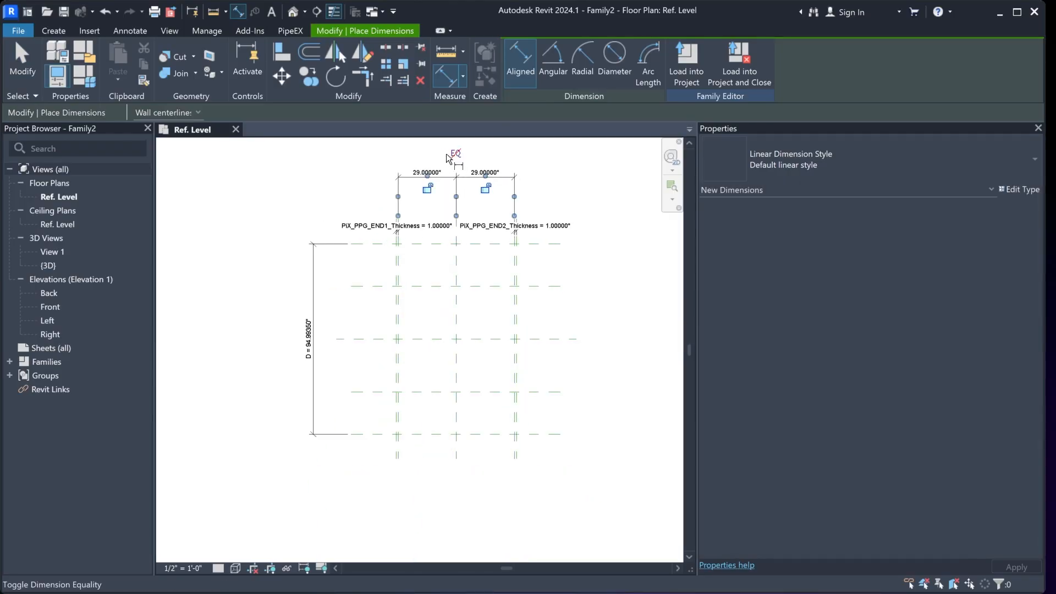
pyautogui.click(456, 153)
pyautogui.press('Escape')
pyautogui.press('Escape')
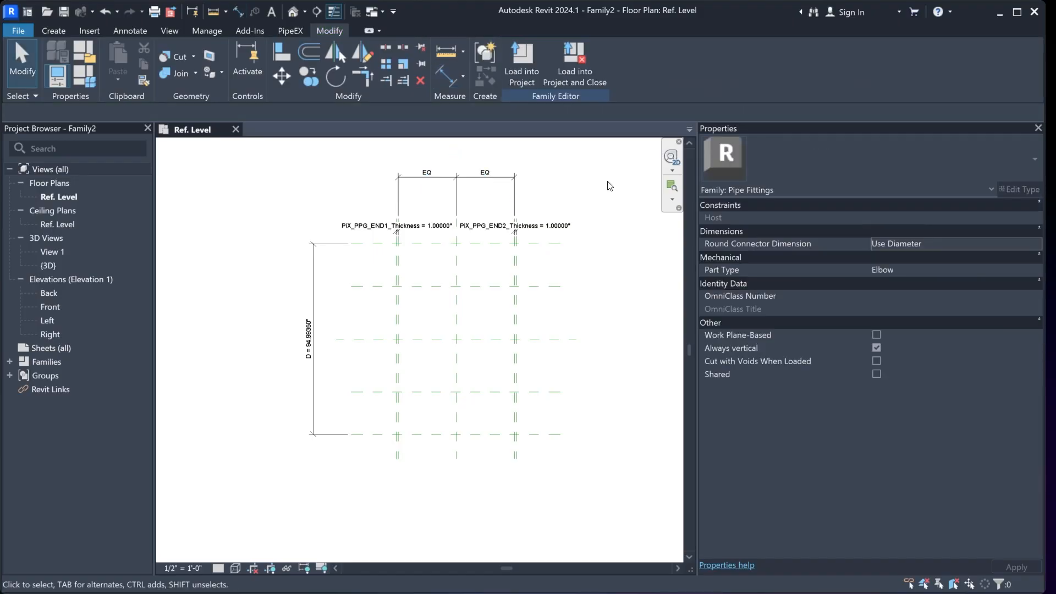
# Start a revolve and sketch a boundary rectangle between the two right-hand vertical planes, spanning the upper two horizontal planes
pyautogui.scroll(2, 530, 261)
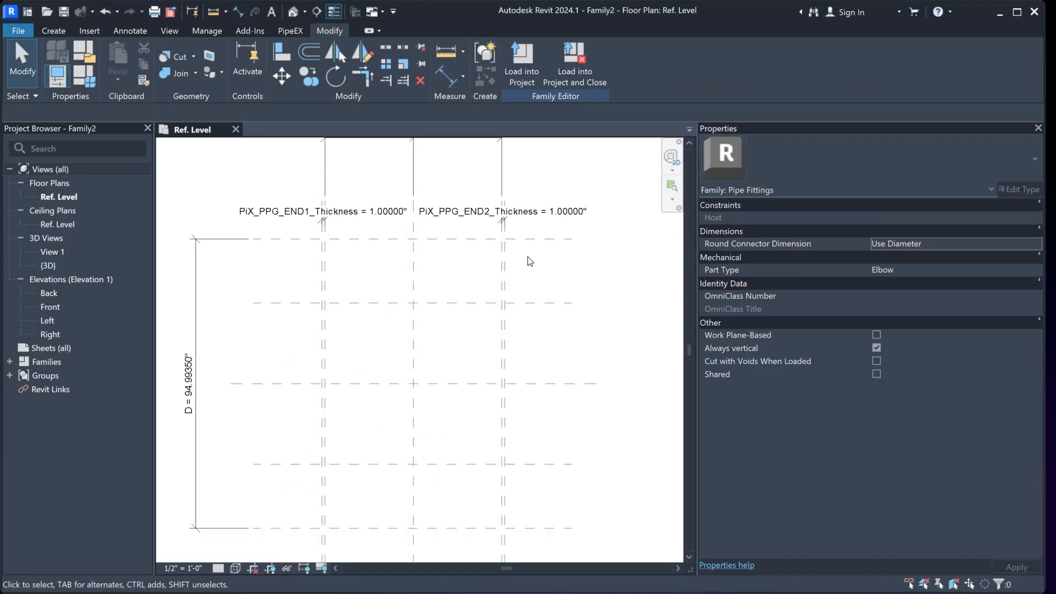
pyautogui.click(59, 31)
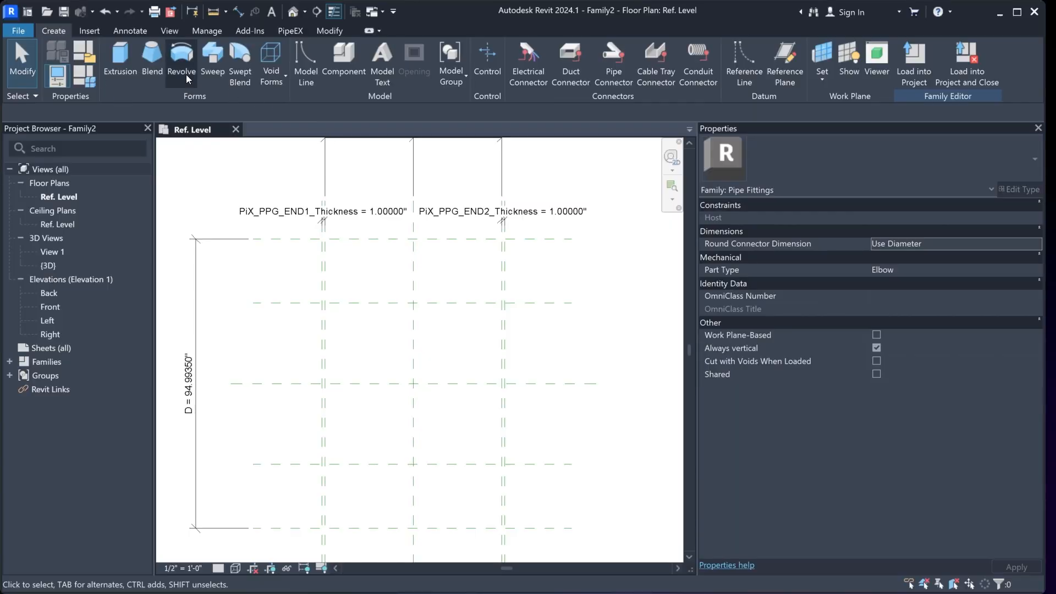
pyautogui.click(187, 55)
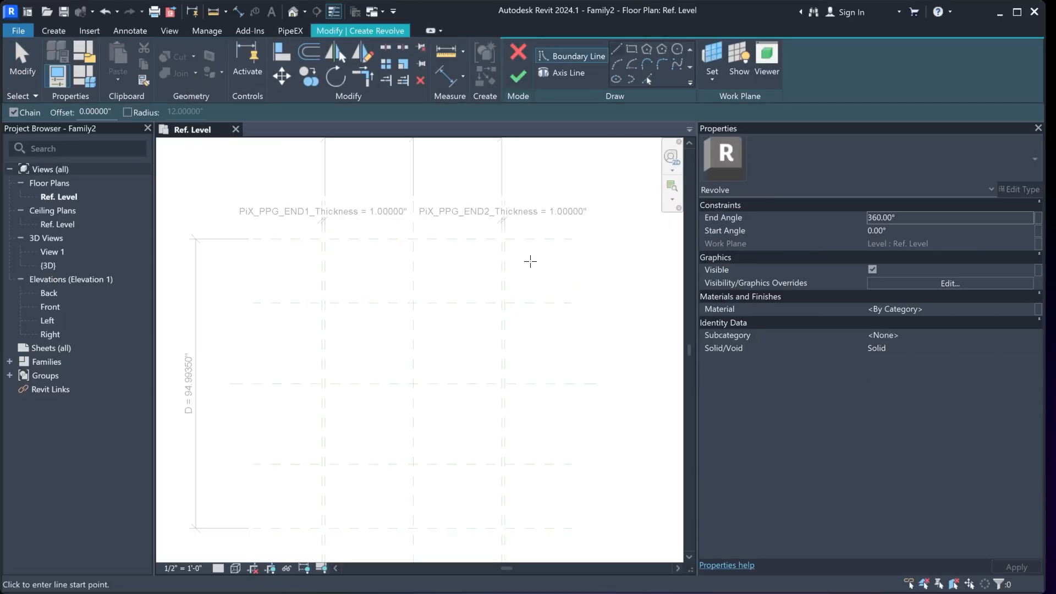
pyautogui.scroll(3, 530, 260)
pyautogui.click(631, 49)
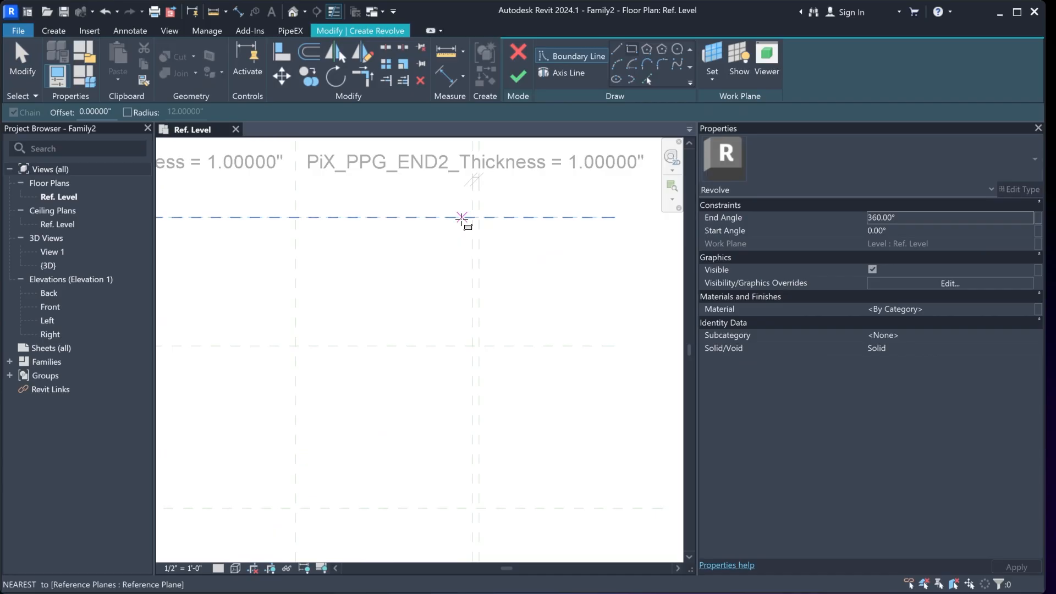
pyautogui.scroll(2, 477, 213)
pyautogui.click(480, 210)
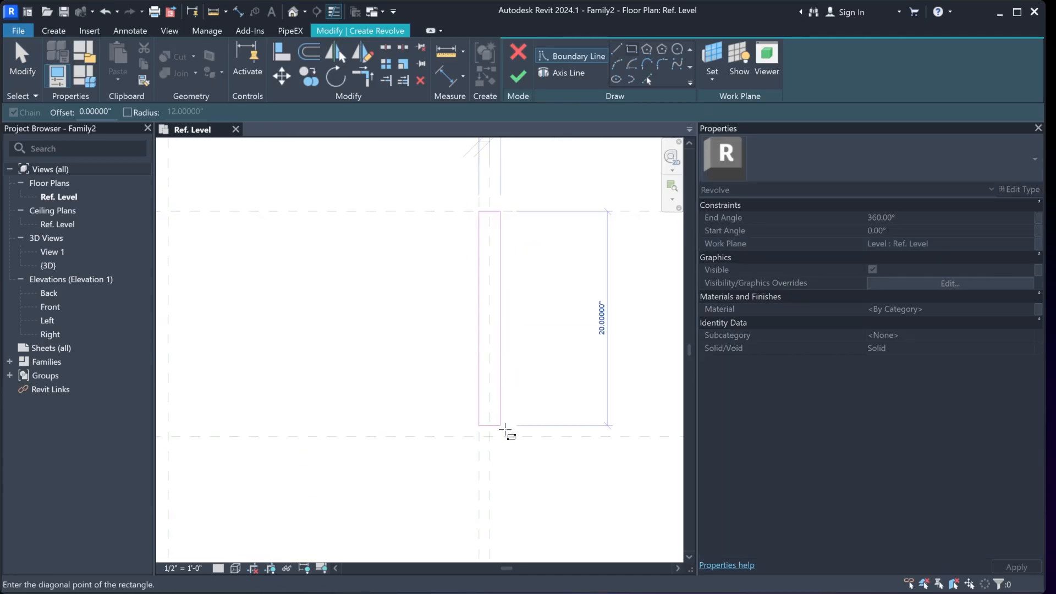
pyautogui.click(489, 436)
# Sketch a second boundary rectangle, 1" by 21", between the two left-hand vertical planes and the upper two horizontal planes
pyautogui.scroll(-2, 553, 311)
pyautogui.scroll(-1, 553, 311)
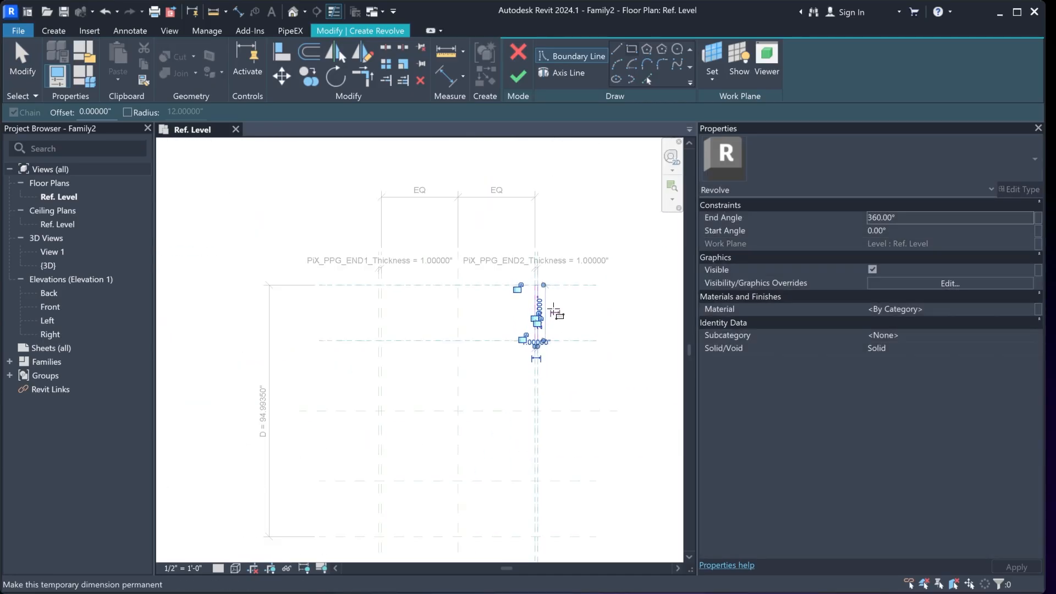
pyautogui.scroll(3, 361, 286)
pyautogui.scroll(2, 360, 286)
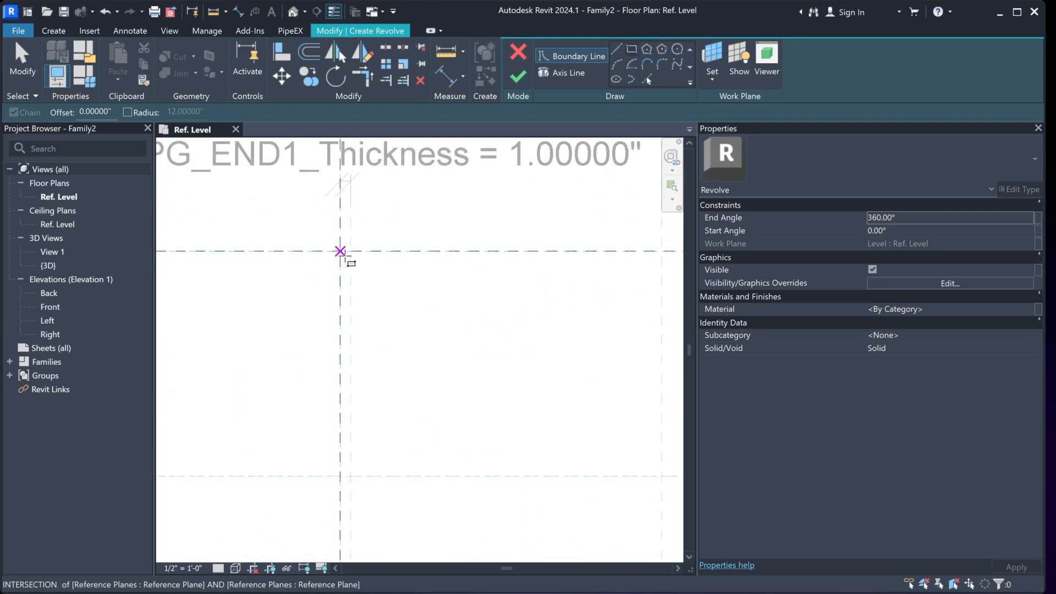
pyautogui.click(342, 252)
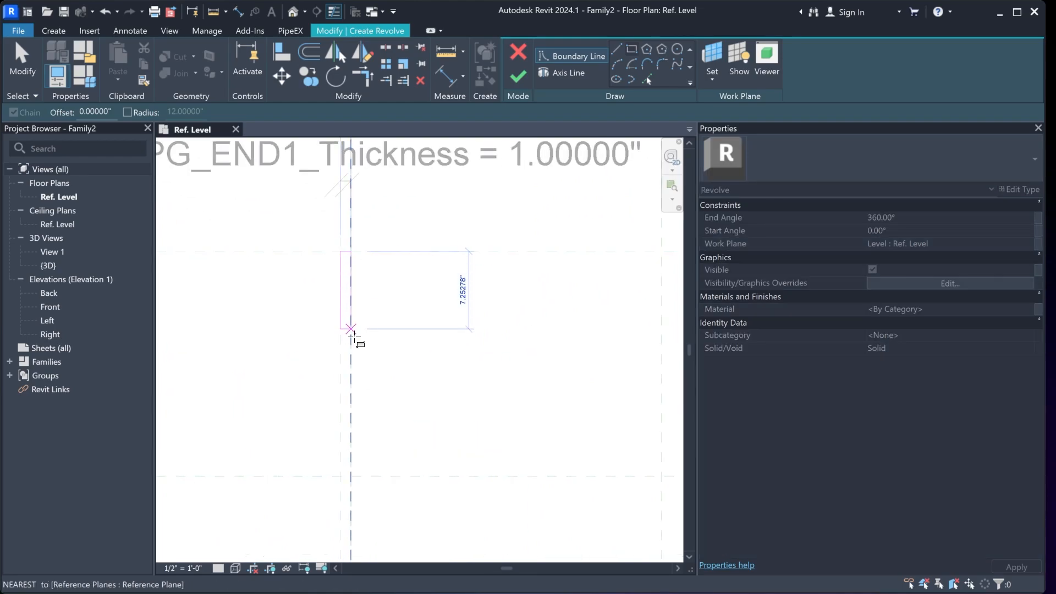
pyautogui.click(351, 475)
pyautogui.scroll(-3, 409, 306)
pyautogui.scroll(2, 434, 324)
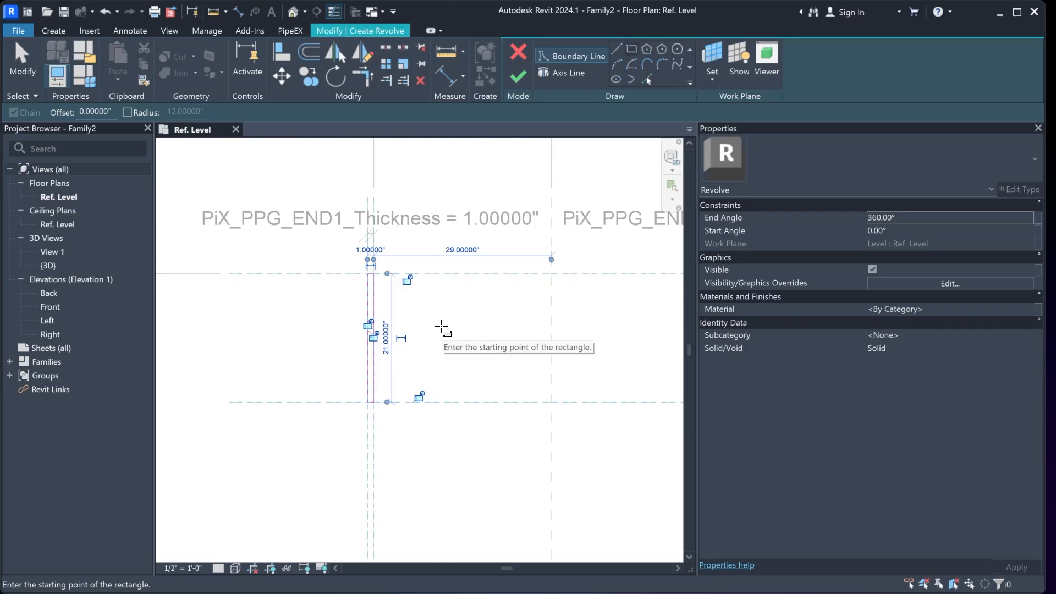
# Lock the sides of the left-hand rectangle to their surrounding reference planes
pyautogui.click(407, 281)
pyautogui.click(364, 370)
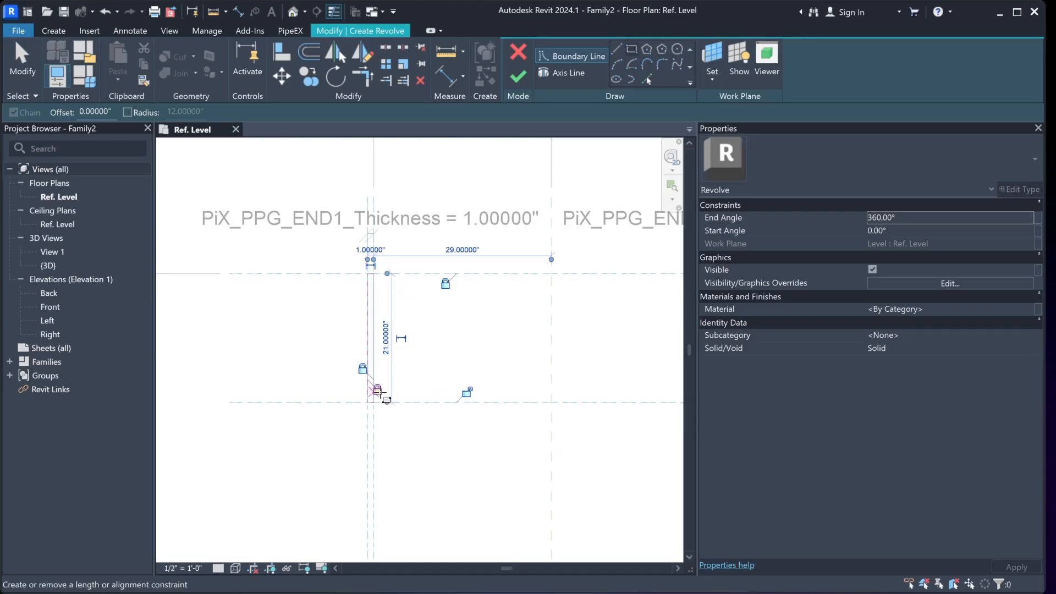
pyautogui.click(467, 393)
pyautogui.moveTo(540, 366); pyautogui.dragTo(330, 373, button='middle')
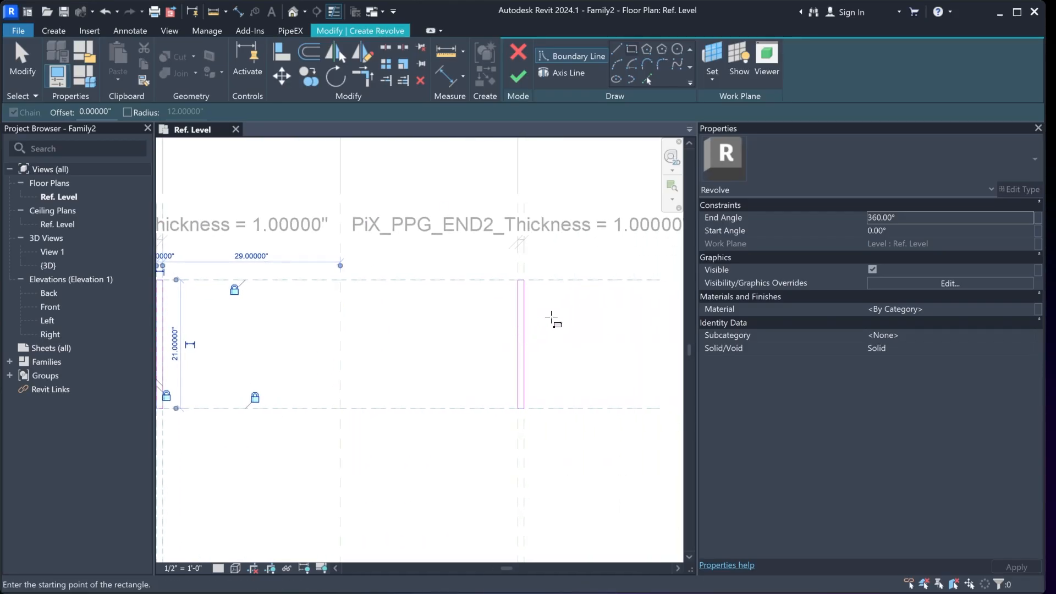
# Delete all four boundary lines of the right-hand rectangle from the revolve sketch
pyautogui.press('Escape')
pyautogui.press('Escape')
pyautogui.click(523, 306)
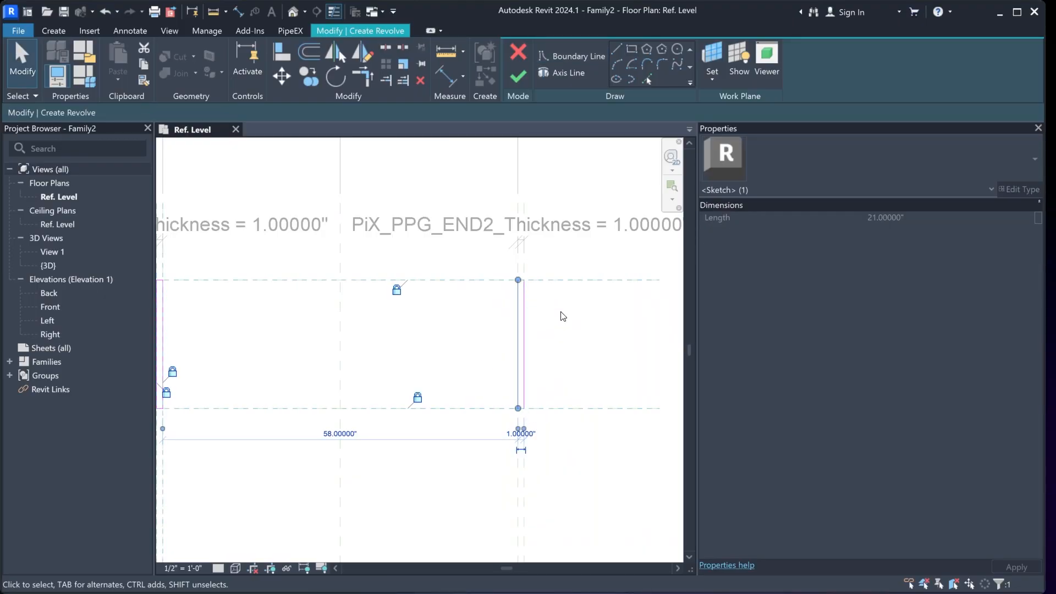
pyautogui.click(562, 312)
pyautogui.click(523, 288)
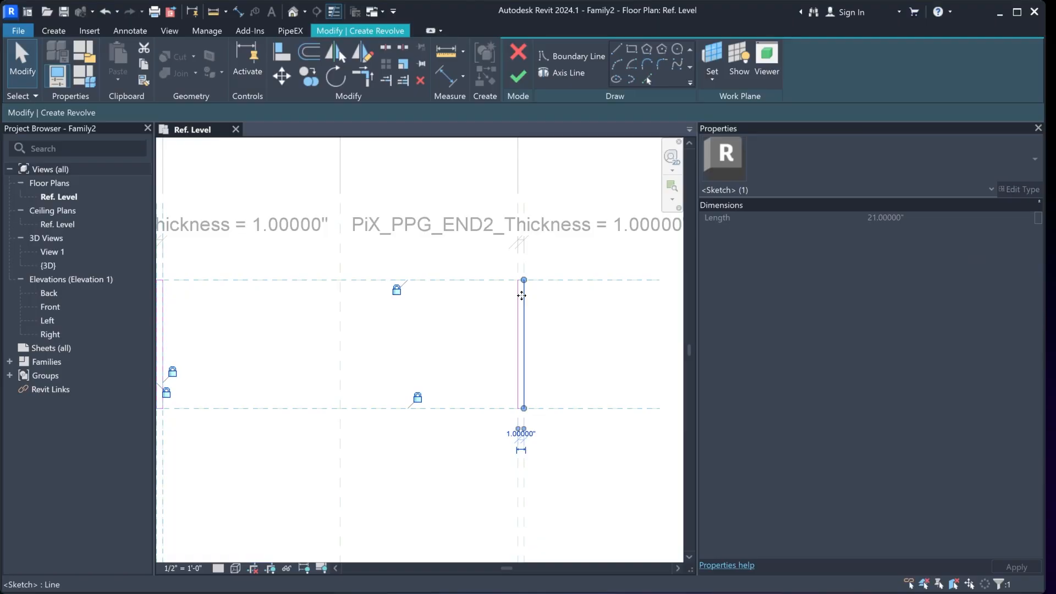
pyautogui.press('Delete')
pyautogui.scroll(3, 520, 280)
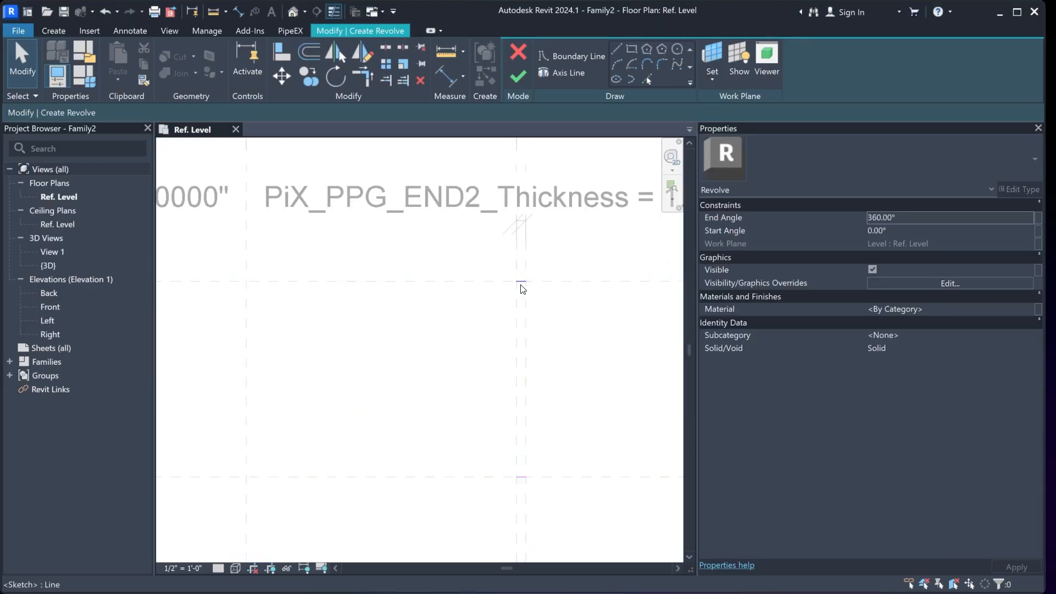
pyautogui.click(521, 284)
pyautogui.press('Delete')
pyautogui.click(520, 475)
pyautogui.press('Delete')
pyautogui.moveTo(565, 316); pyautogui.dragTo(548, 312, button='middle')
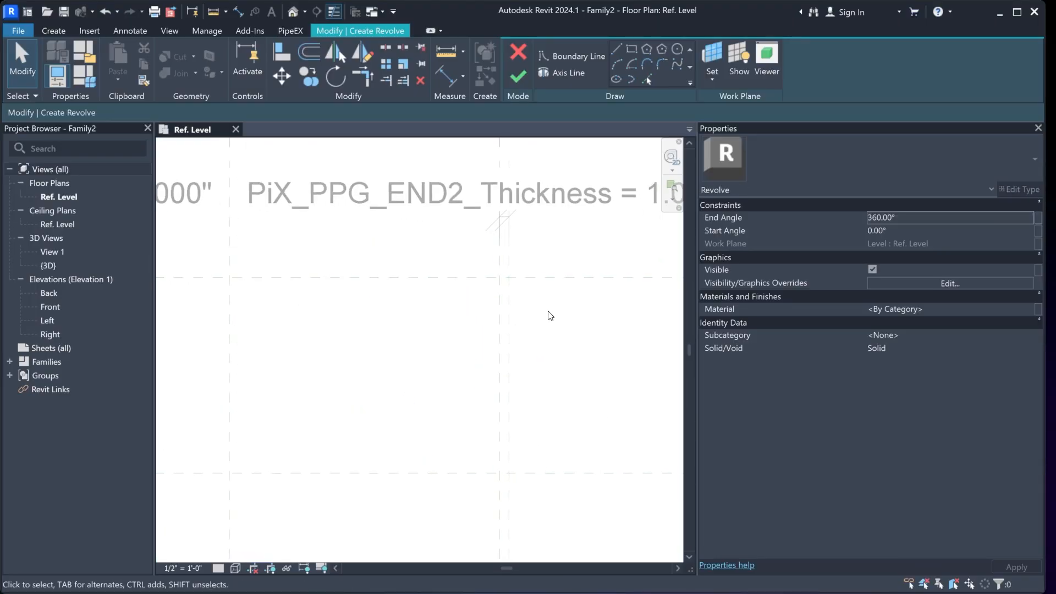
# Redraw the right-hand boundary rectangle, 1" by 21", between the two right-hand vertical and upper two horizontal planes, and lock its sides to them
pyautogui.click(630, 50)
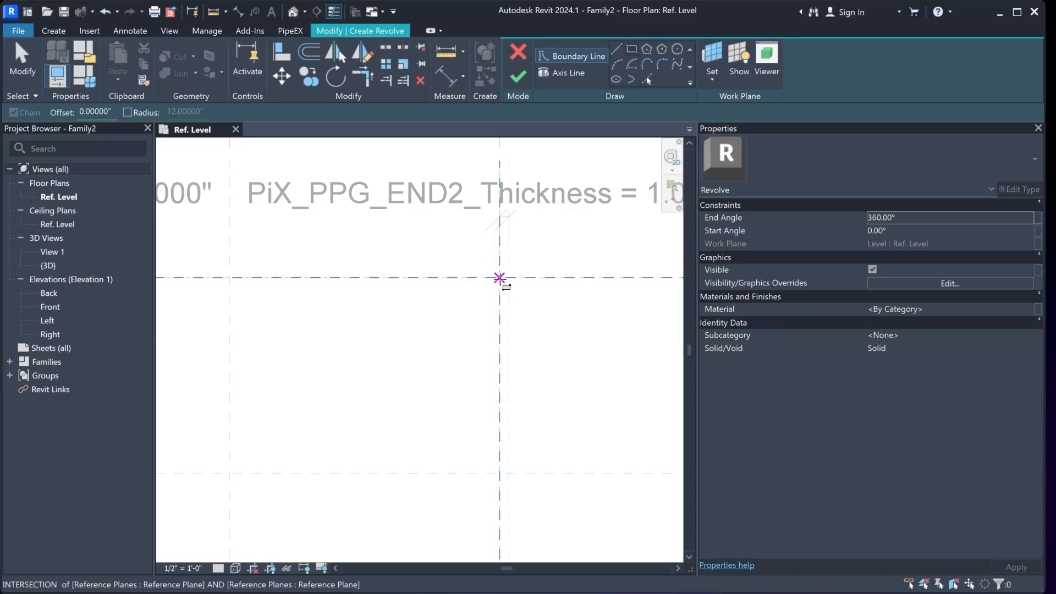
pyautogui.click(500, 279)
pyautogui.click(509, 473)
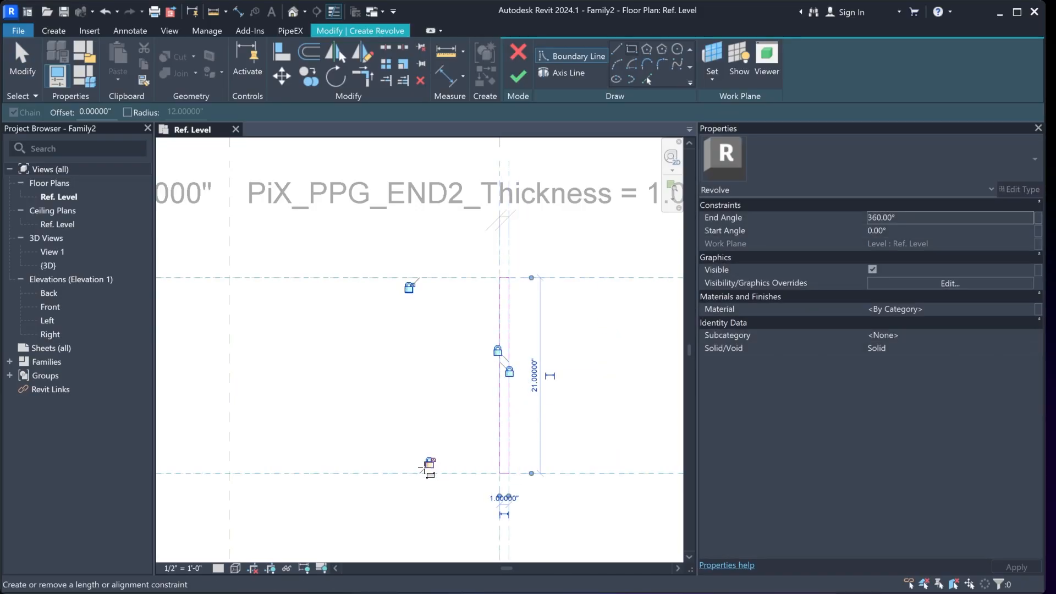
pyautogui.scroll(1, 537, 490)
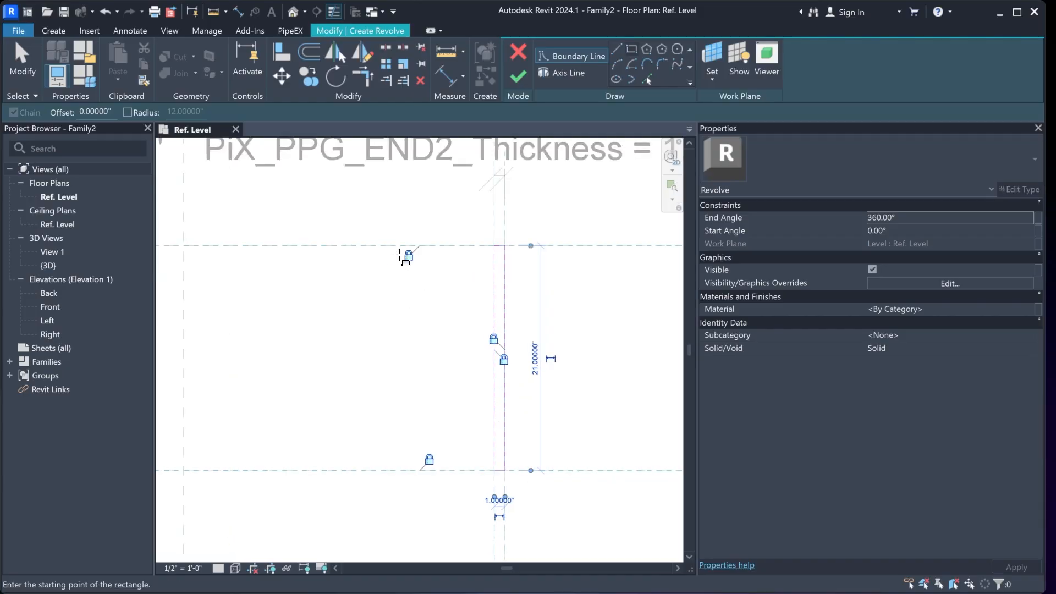
pyautogui.scroll(-4, 443, 373)
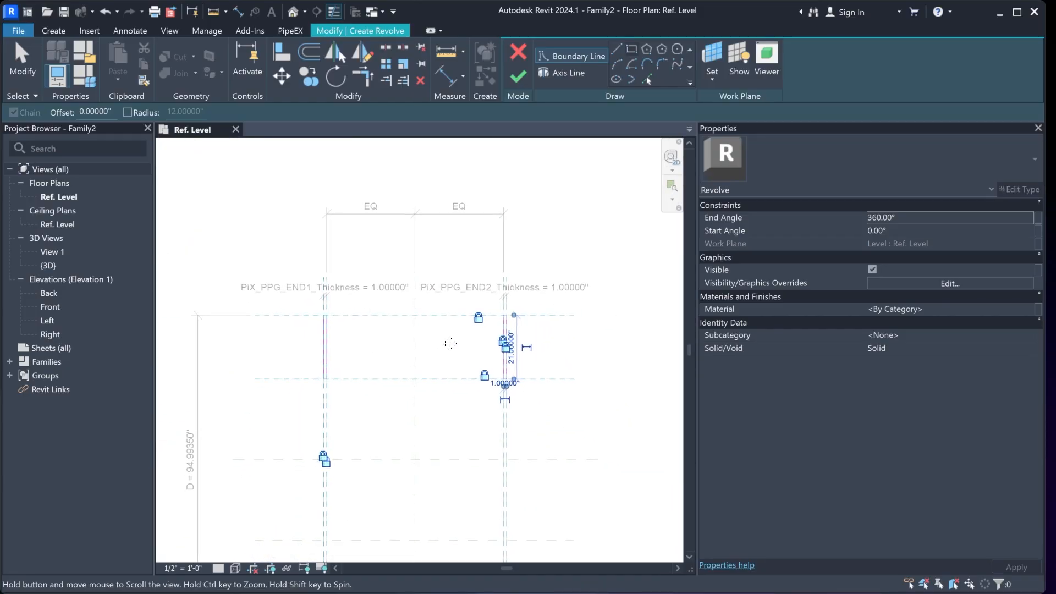
# Pick the horizontal Center (Front/Back) plane as the revolve's axis line and finish the 360° revolve
pyautogui.click(556, 73)
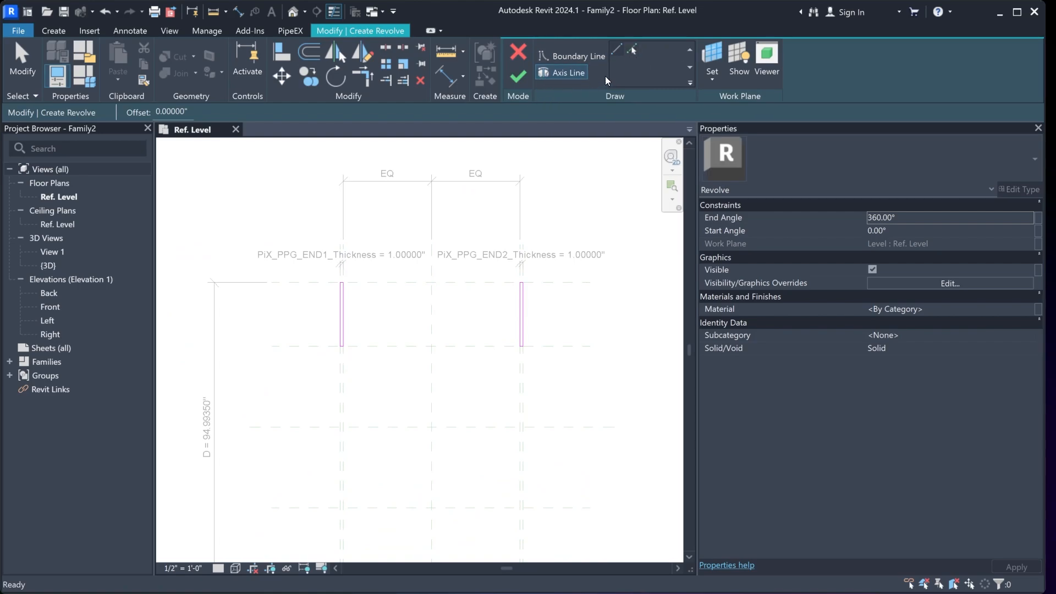
pyautogui.click(632, 51)
pyautogui.scroll(-3, 473, 400)
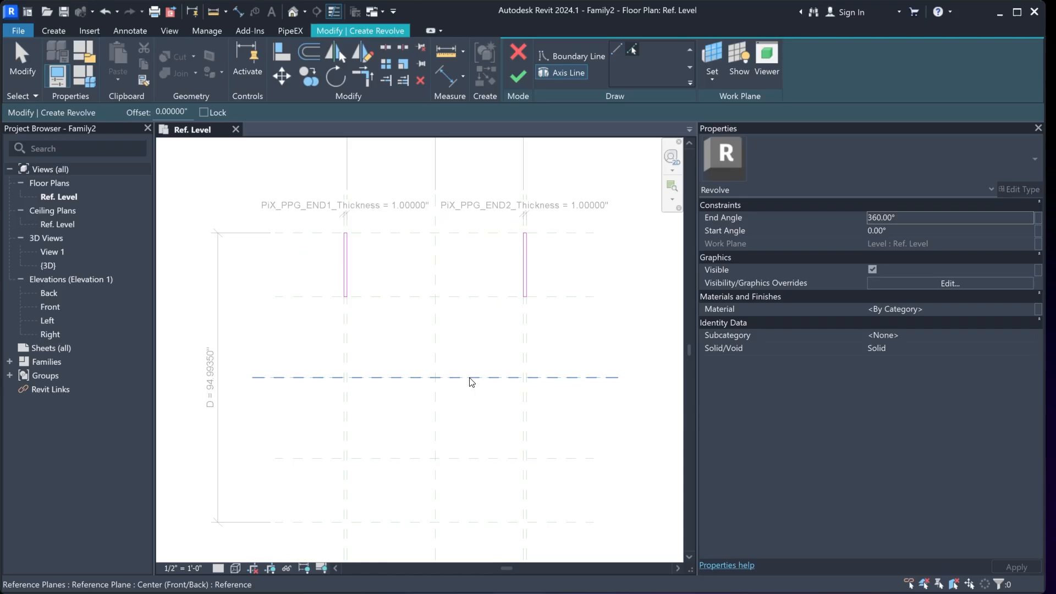
pyautogui.click(471, 379)
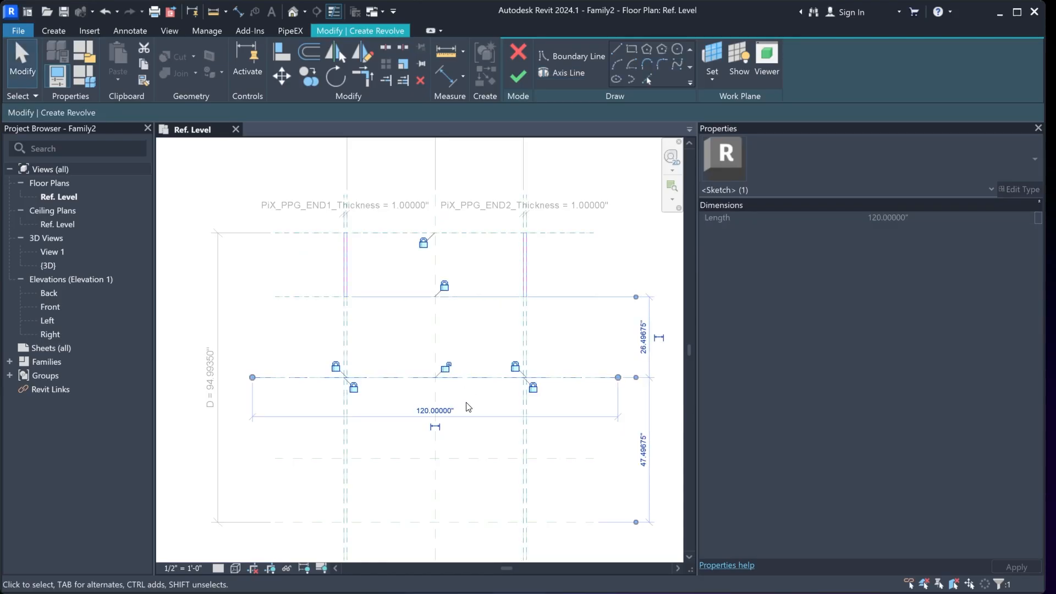
pyautogui.click(522, 77)
pyautogui.scroll(-2, 431, 313)
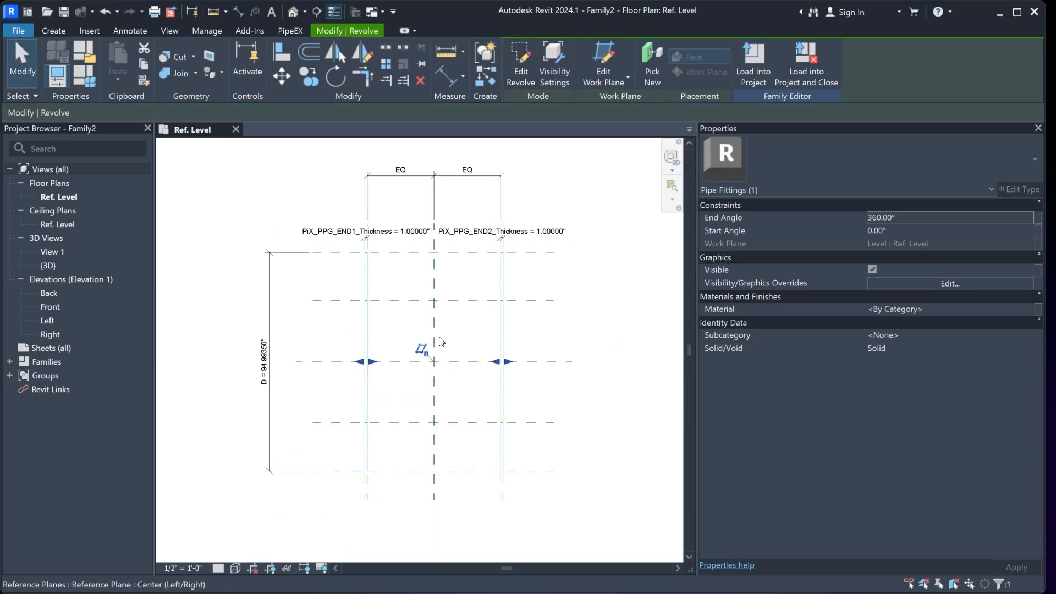
pyautogui.scroll(1, 440, 338)
pyautogui.click(628, 372)
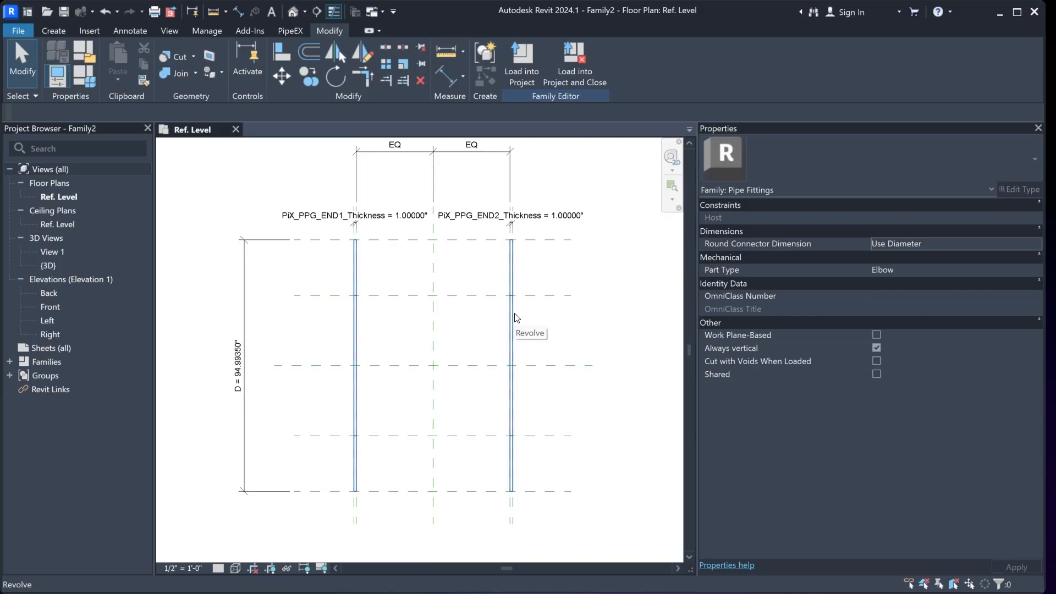
# Examine the two revolved flanges in the plan, the 3D view and the Back, Front, Left and Right elevations
pyautogui.click(517, 317)
pyautogui.scroll(3, 521, 288)
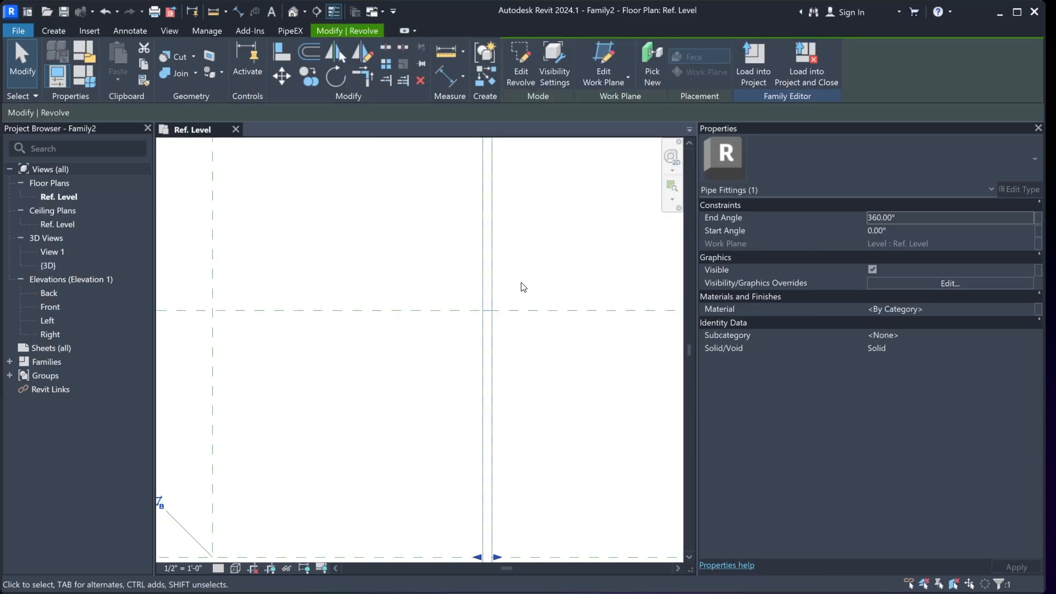
pyautogui.scroll(-1, 521, 287)
pyautogui.click(525, 378)
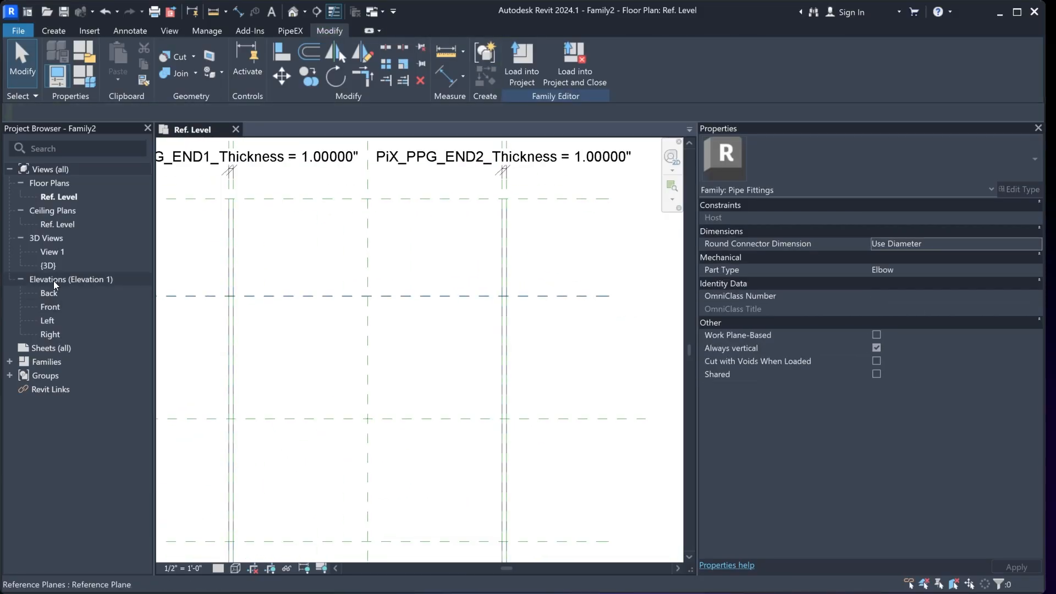
pyautogui.doubleClick(54, 266)
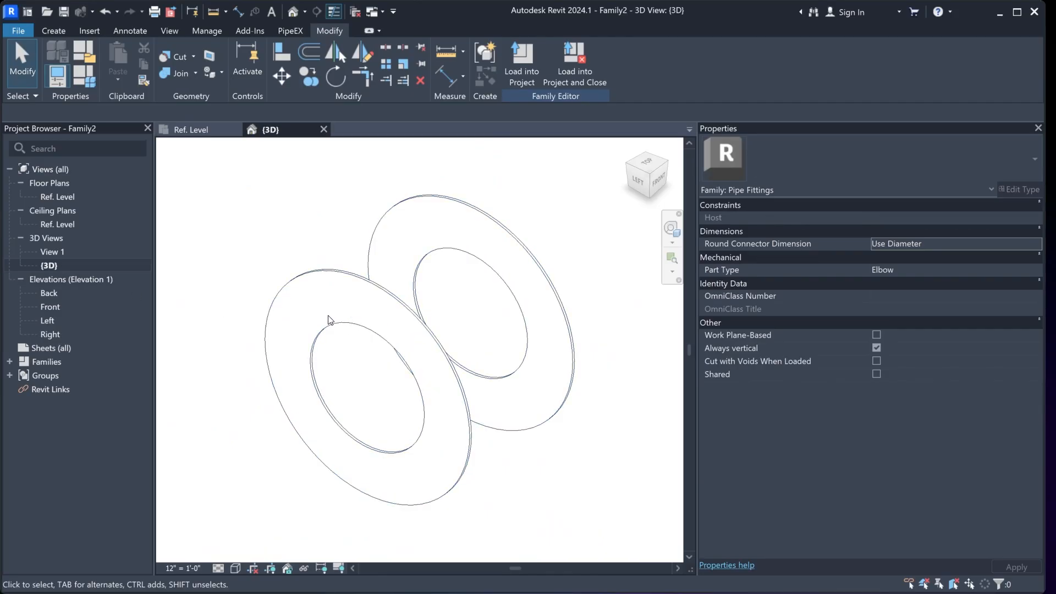
pyautogui.keyDown('shift'); pyautogui.moveTo(609, 302); pyautogui.dragTo(394, 253, button='middle'); pyautogui.keyUp('shift')
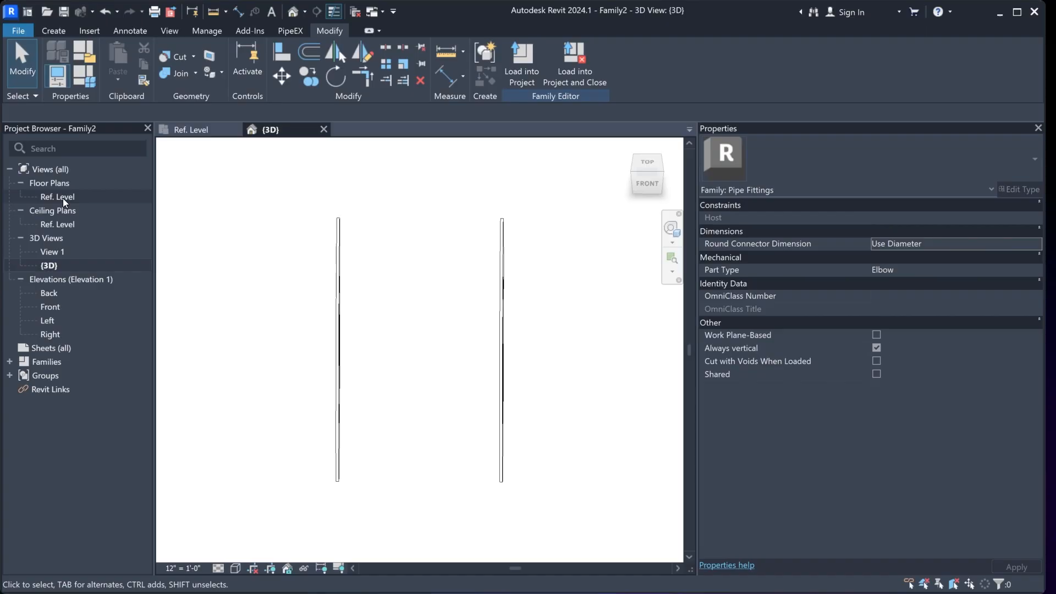
pyautogui.doubleClick(61, 293)
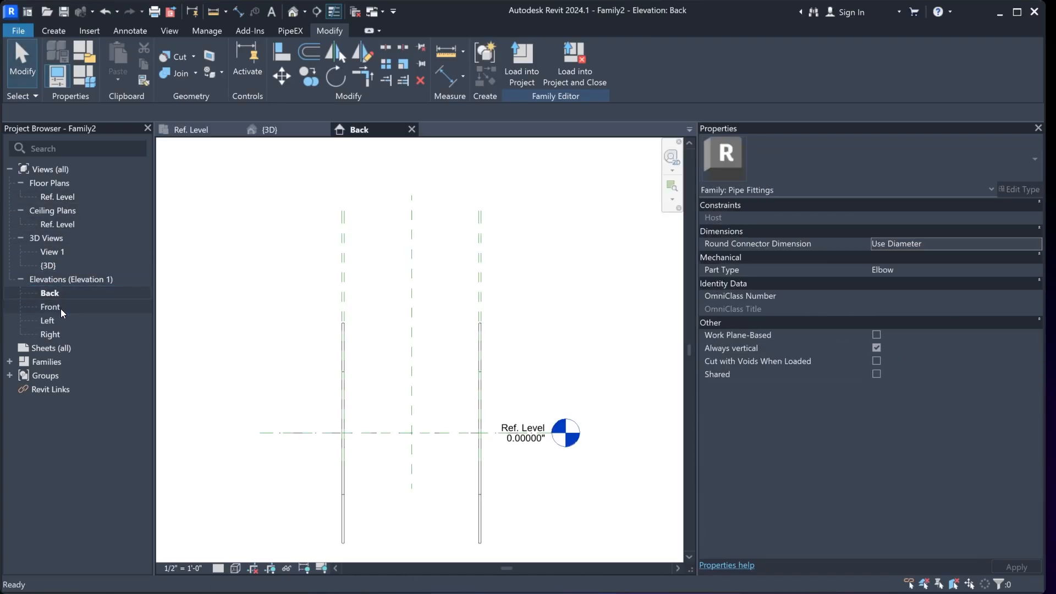
pyautogui.doubleClick(60, 308)
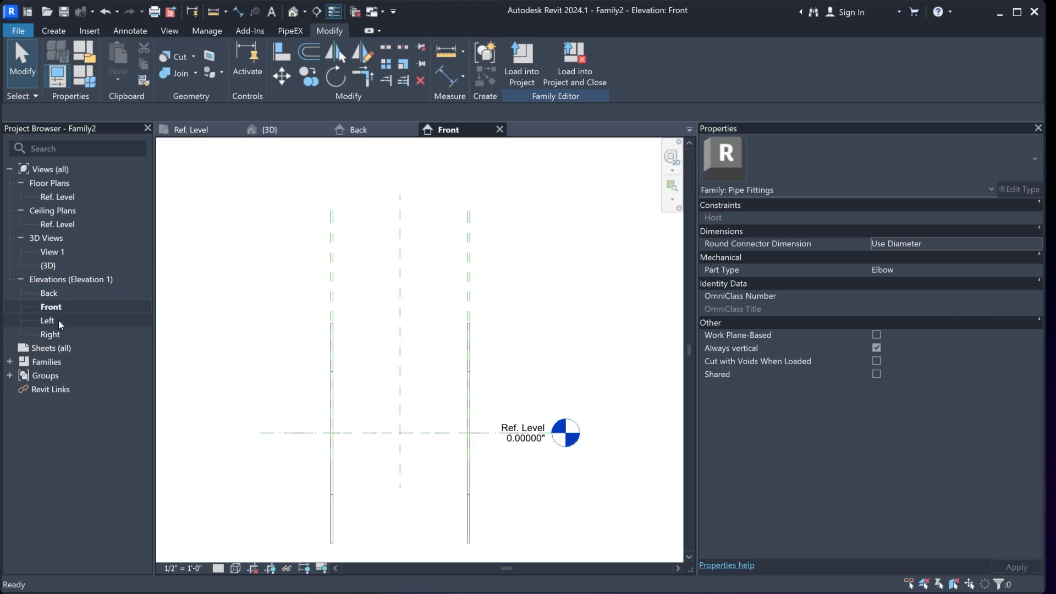
pyautogui.doubleClick(59, 320)
pyautogui.click(57, 335)
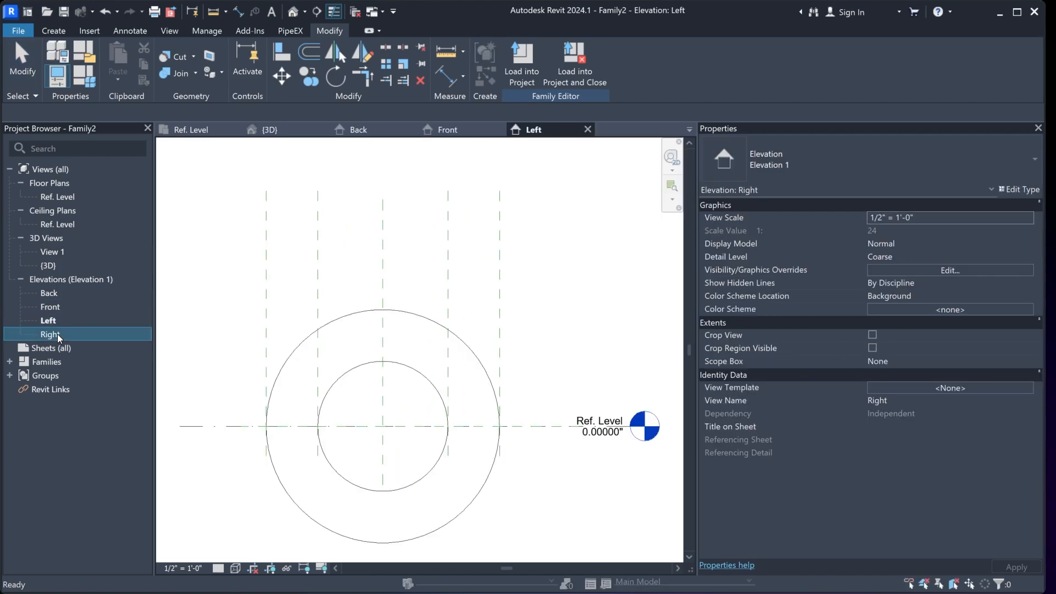
pyautogui.doubleClick(58, 334)
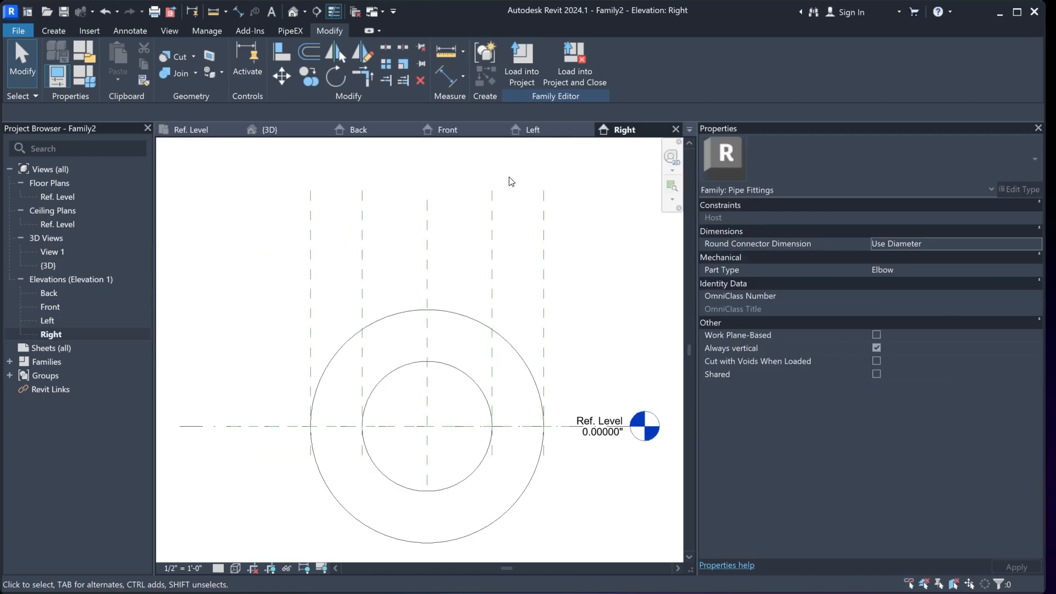
# In the Ref. Level floor plan, draw a horizontal reference plane about 4" above the second horizontal plane from the top, spanning both flanges
pyautogui.doubleClick(70, 196)
pyautogui.moveTo(411, 250); pyautogui.dragTo(447, 242, button='middle')
pyautogui.scroll(-1, 445, 241)
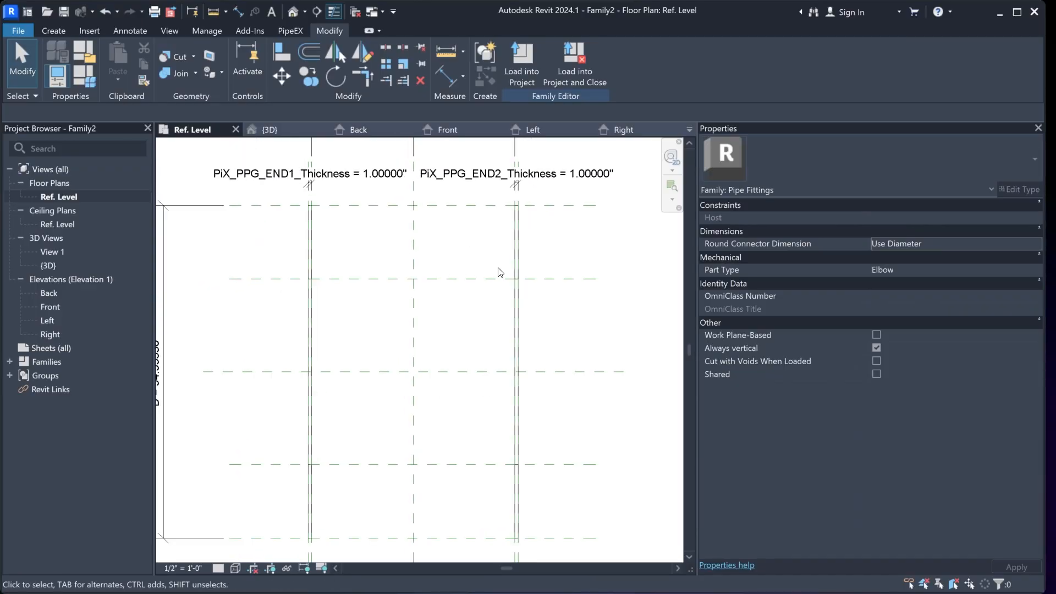
pyautogui.click(53, 31)
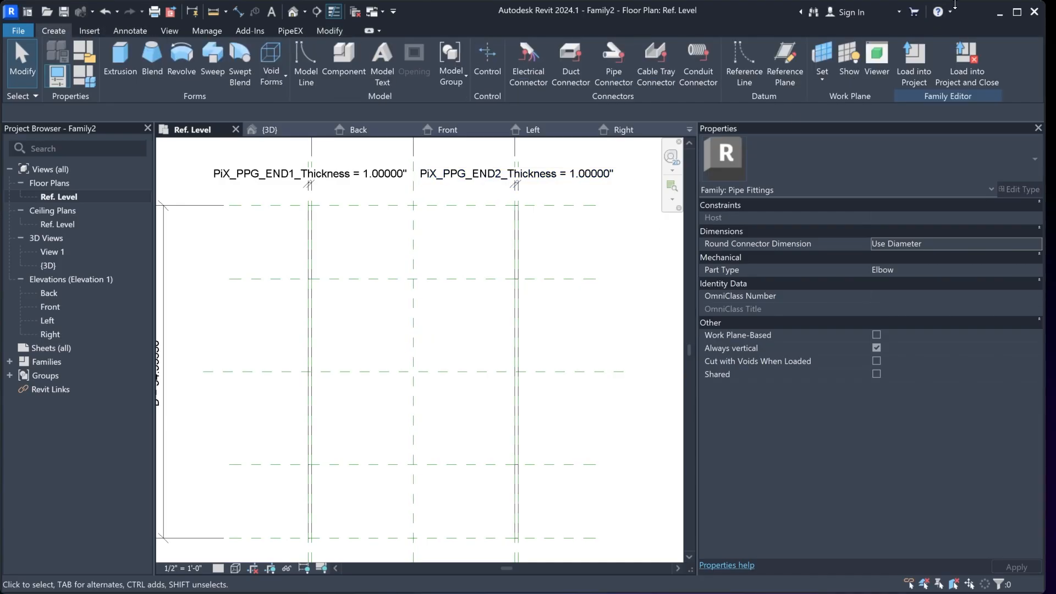
pyautogui.click(785, 60)
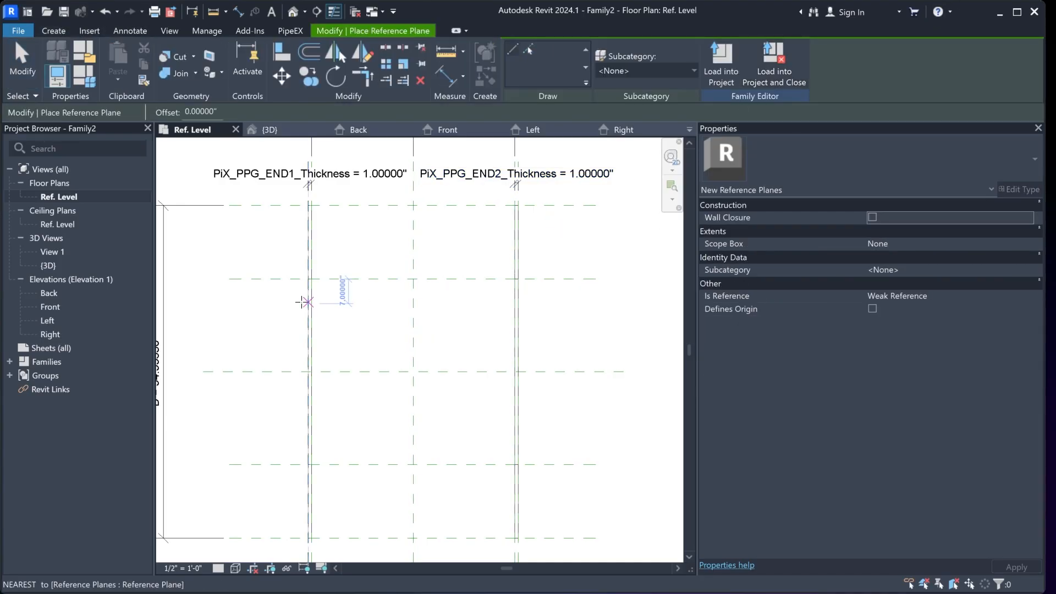
pyautogui.click(229, 265)
pyautogui.click(596, 265)
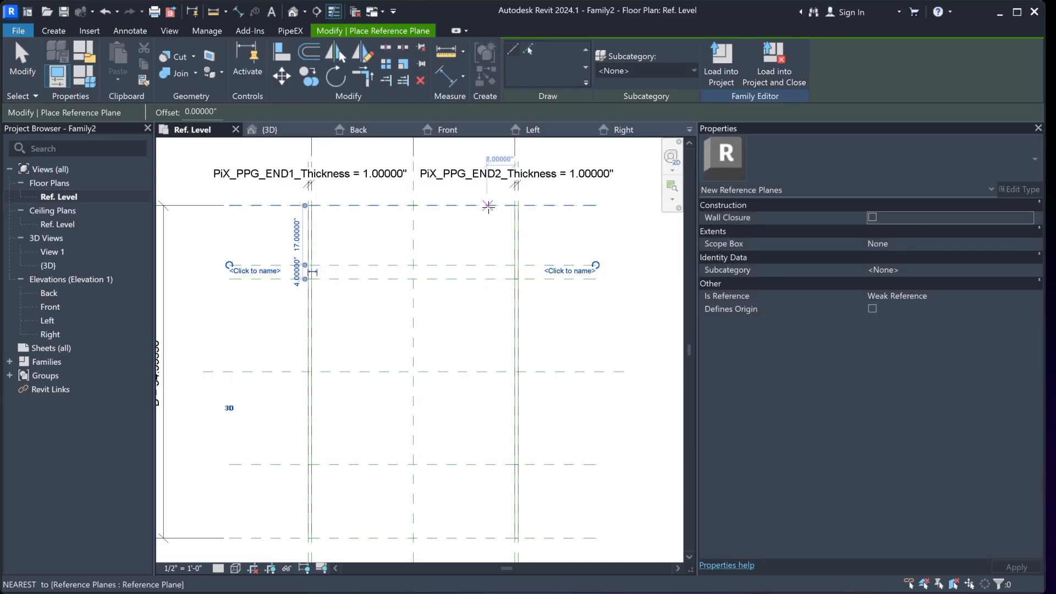
pyautogui.scroll(-1, 488, 206)
pyautogui.press('Escape')
pyautogui.press('Escape')
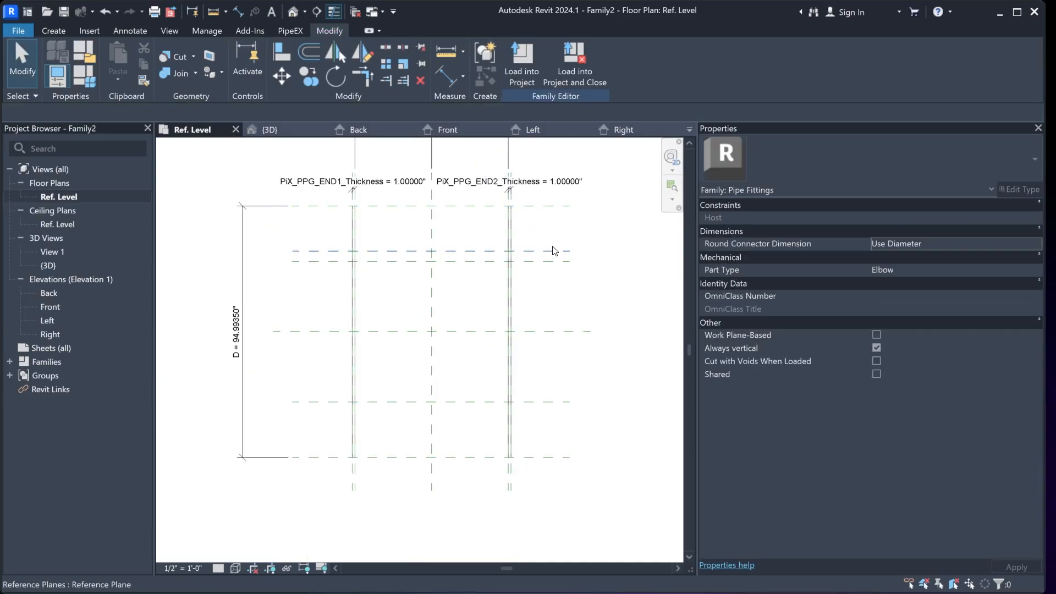
# Mirror a copy of the new horizontal reference plane about the horizontal Center (Front/Back) plane
pyautogui.click(554, 251)
pyautogui.click(338, 53)
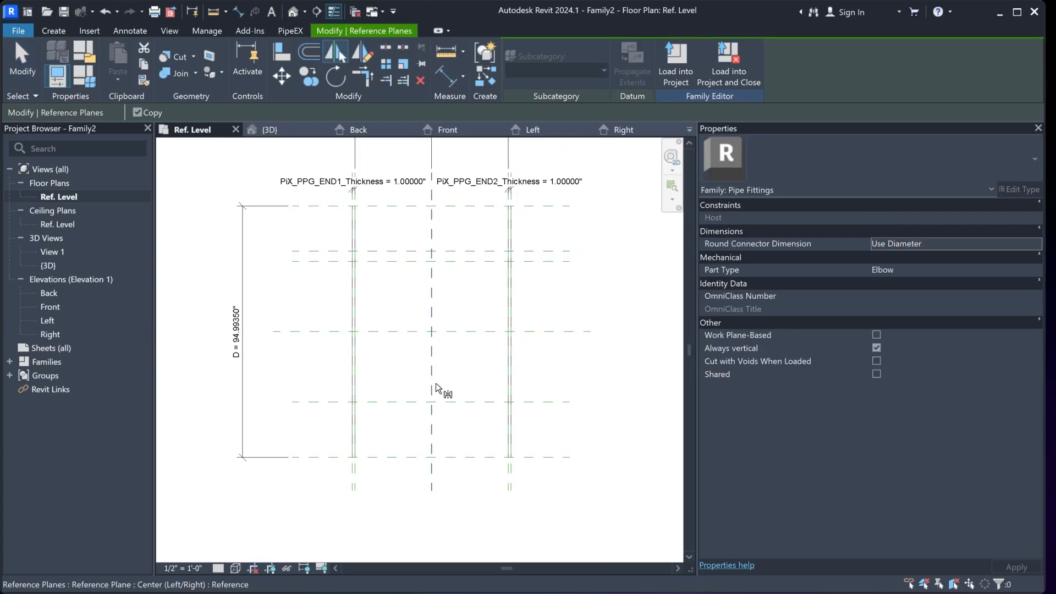
pyautogui.click(496, 344)
pyautogui.press('Escape')
# Add an aligned dimension between the two closely spaced upper horizontal planes, just outside the right-hand flange
pyautogui.scroll(1, 547, 278)
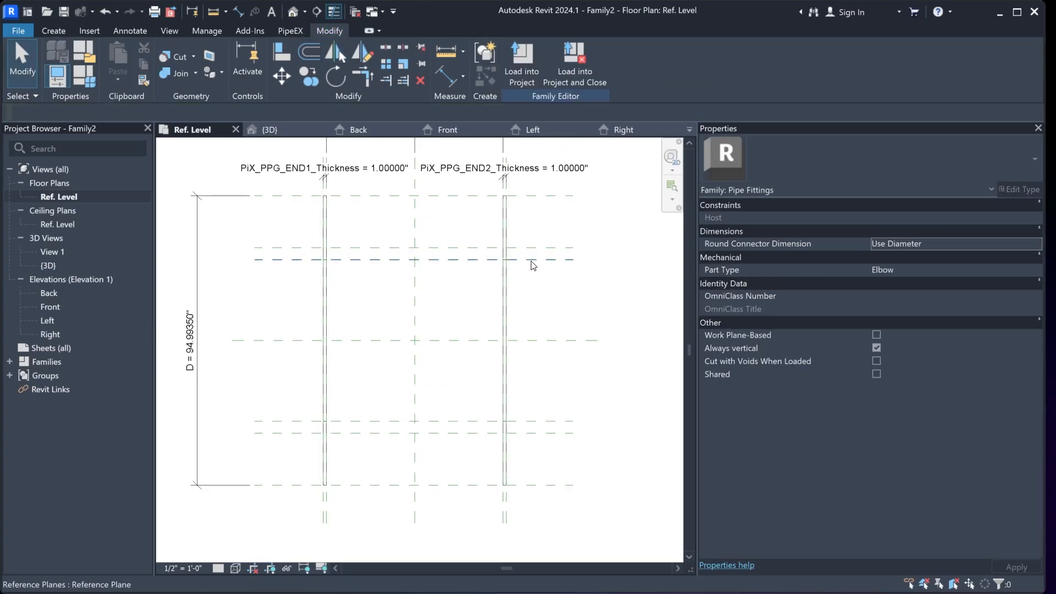
pyautogui.scroll(1, 440, 244)
pyautogui.moveTo(441, 243); pyautogui.dragTo(444, 266, button='middle')
pyautogui.scroll(-2, 444, 266)
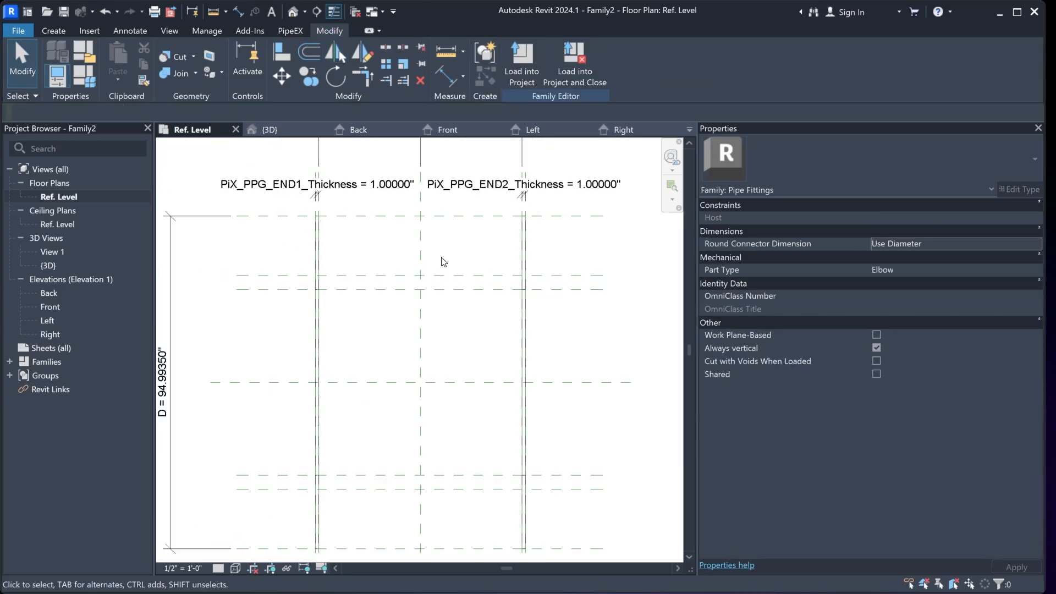
pyautogui.scroll(2, 531, 266)
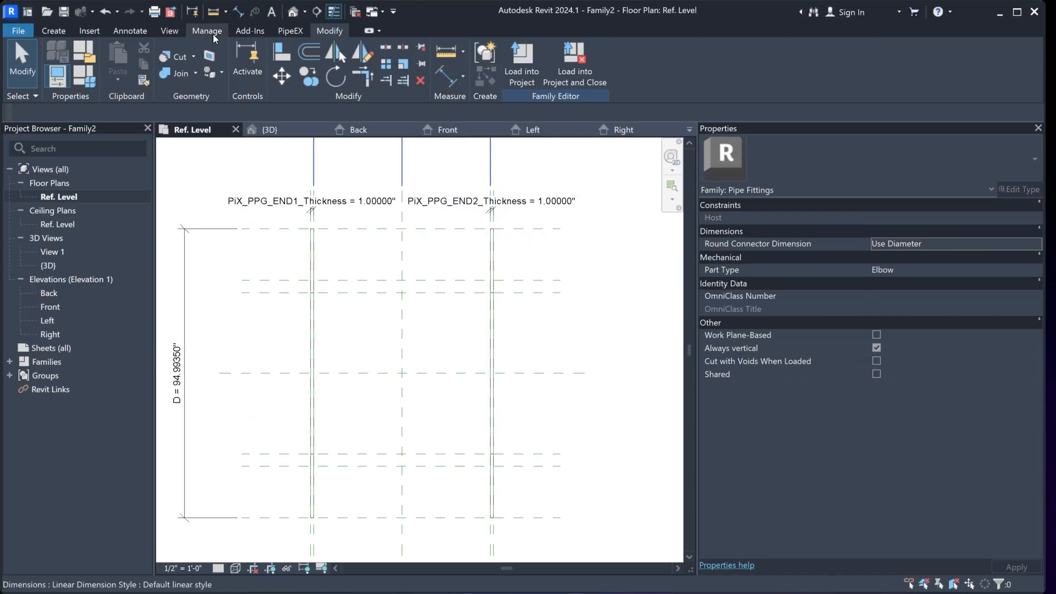
pyautogui.click(132, 30)
pyautogui.click(71, 58)
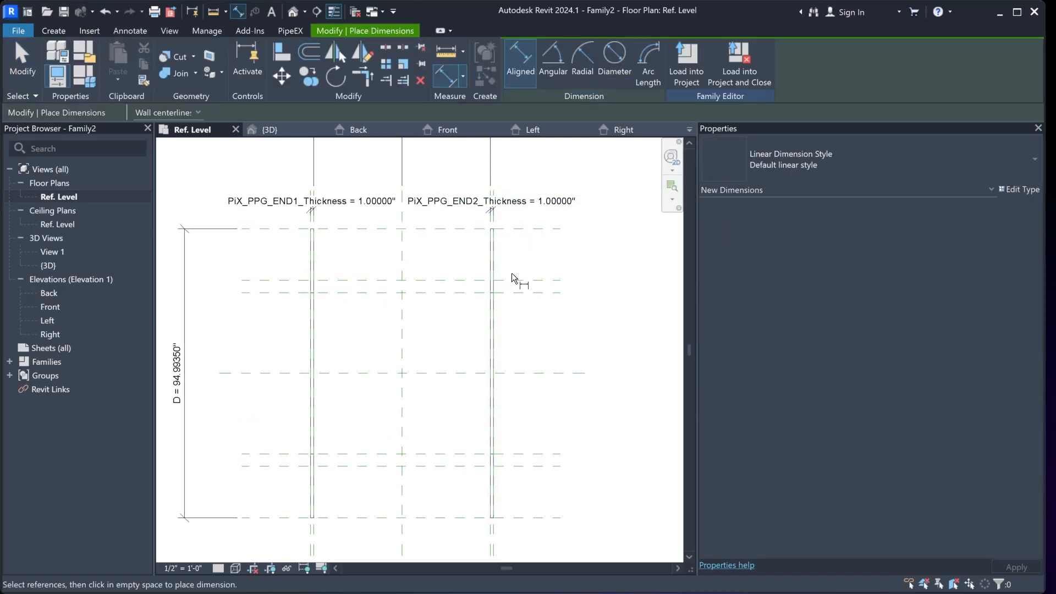
pyautogui.click(525, 281)
pyautogui.click(543, 292)
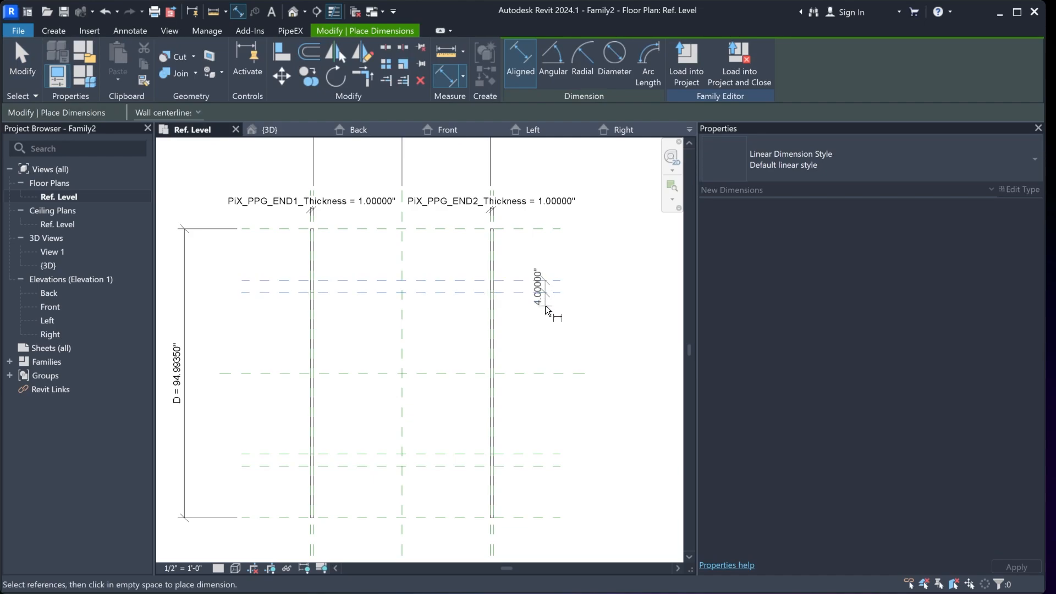
pyautogui.click(545, 306)
pyautogui.scroll(2, 552, 306)
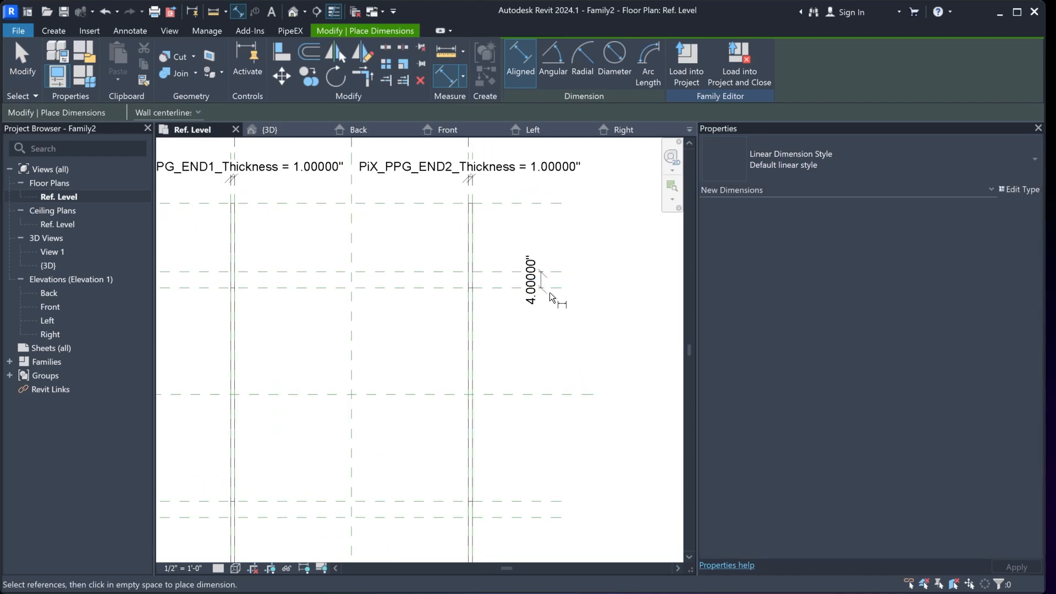
pyautogui.press('Escape')
pyautogui.press('Escape')
# Label the dimension between the closely spaced upper planes with a new instance family parameter named Ft
pyautogui.click(542, 282)
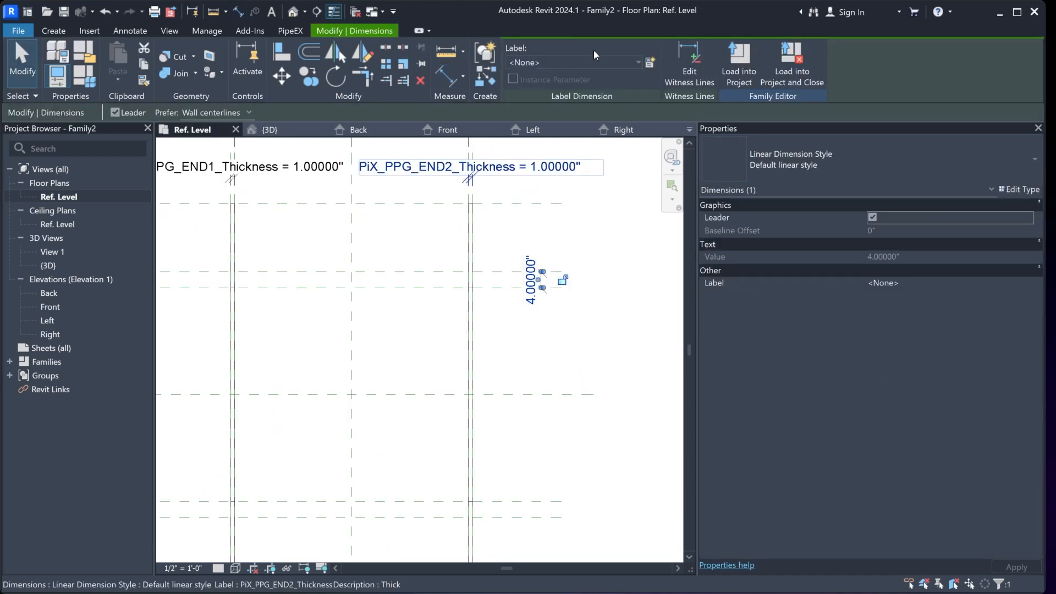
pyautogui.click(652, 63)
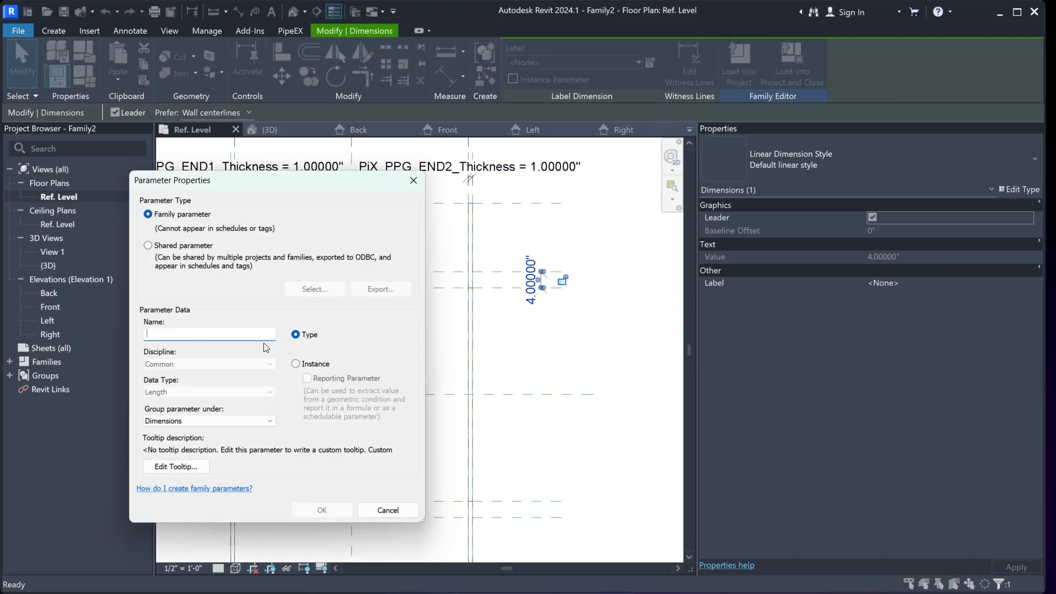
pyautogui.write('Ft')
pyautogui.click(313, 365)
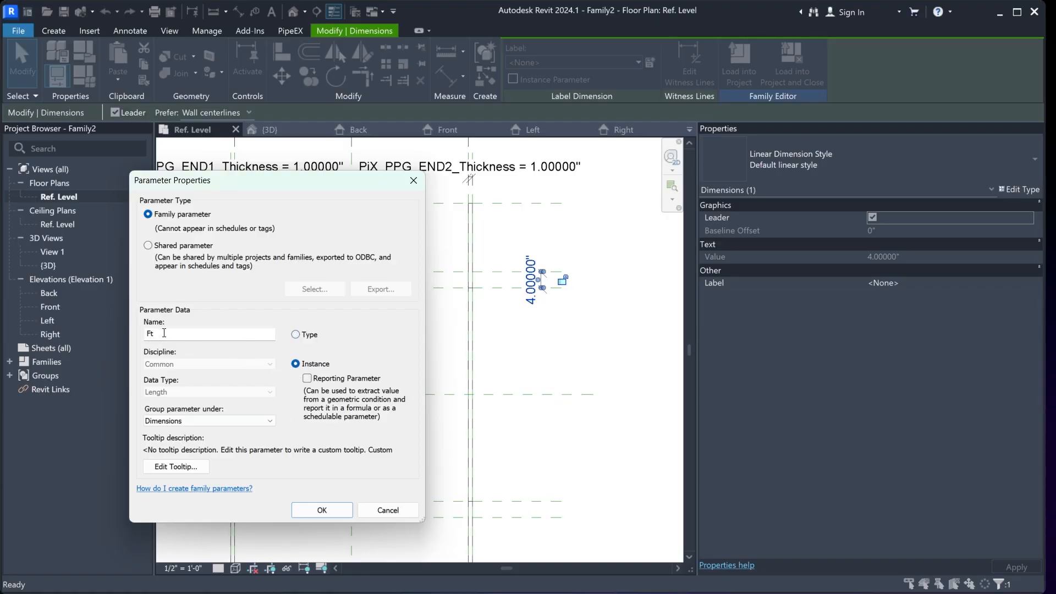
pyautogui.click(322, 509)
pyautogui.click(542, 344)
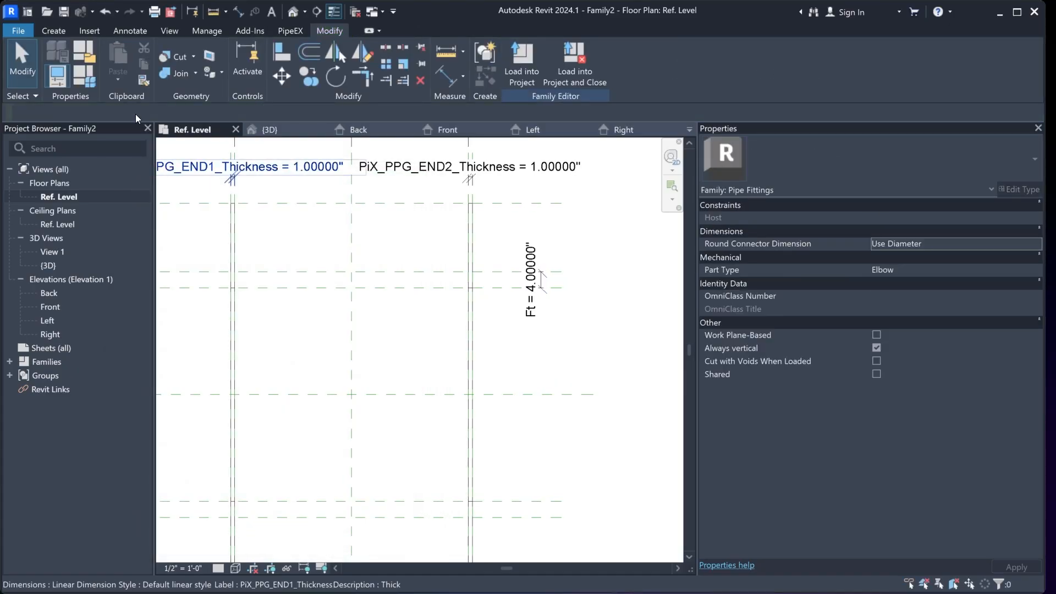
# In the family types, set the Ft formula to PiX_PPG_END1_Thickness/2 and apply it
pyautogui.click(85, 78)
pyautogui.moveTo(484, 87); pyautogui.dragTo(314, 55)
pyautogui.scroll(-1, 491, 317)
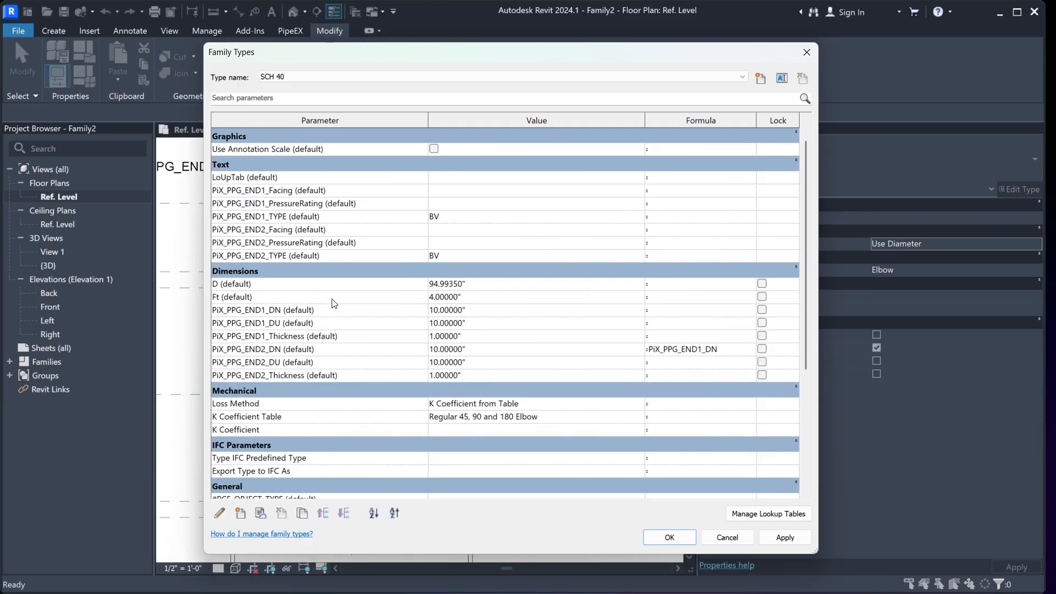
pyautogui.click(682, 299)
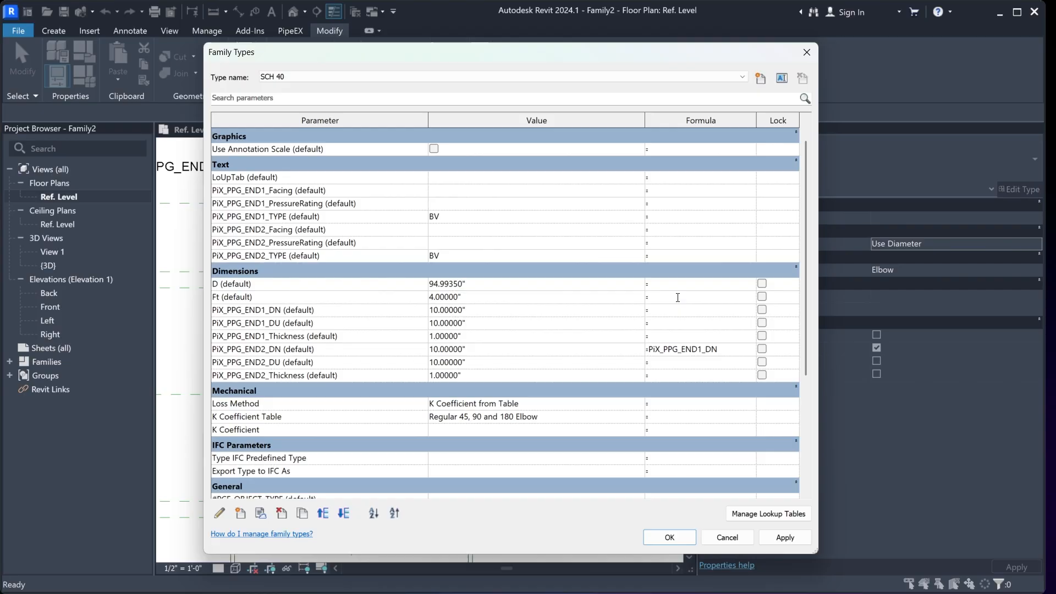
pyautogui.click(303, 336)
pyautogui.moveTo(303, 335); pyautogui.dragTo(192, 339)
pyautogui.hotkey('ctrl', 'c')
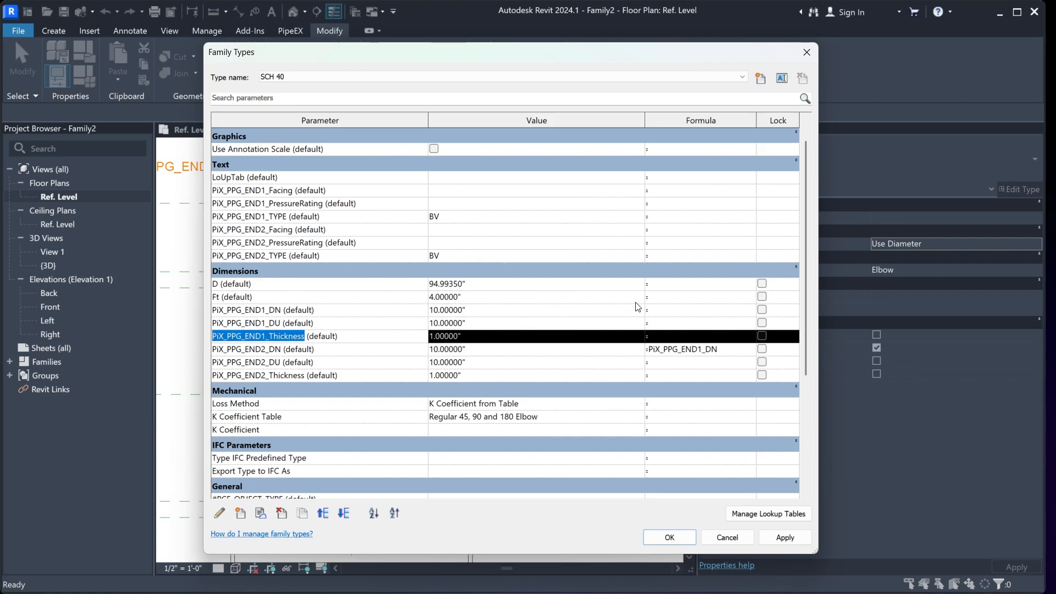
pyautogui.click(657, 298)
pyautogui.hotkey('ctrl', 'v')
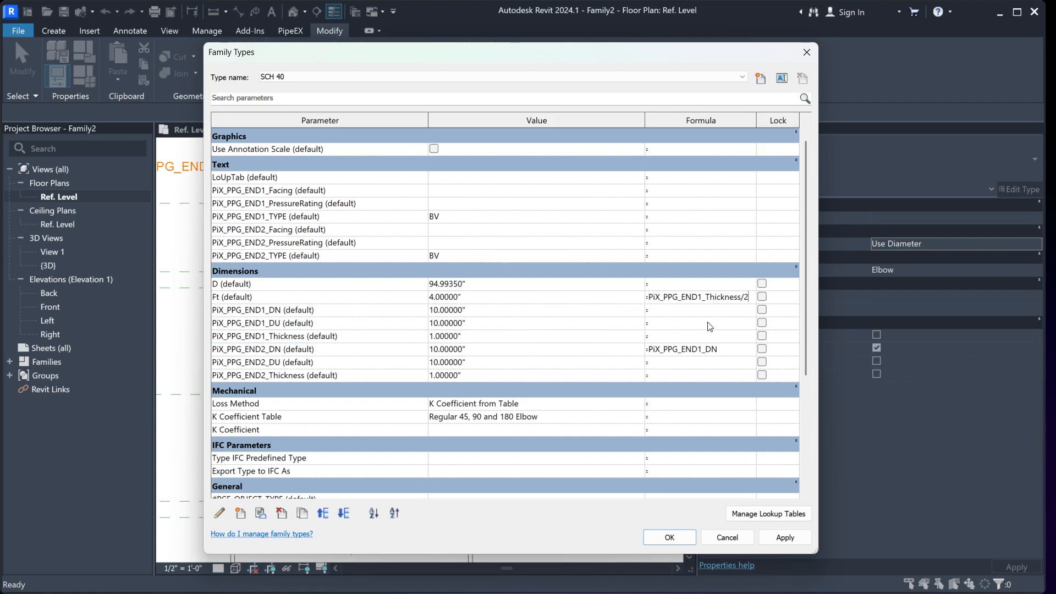
pyautogui.click(783, 537)
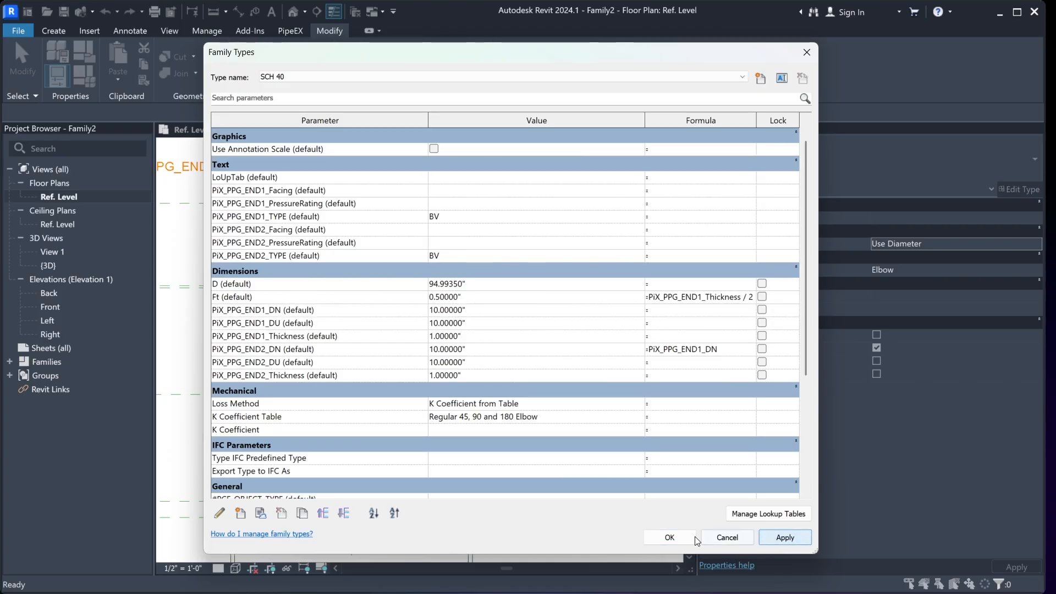
pyautogui.click(670, 538)
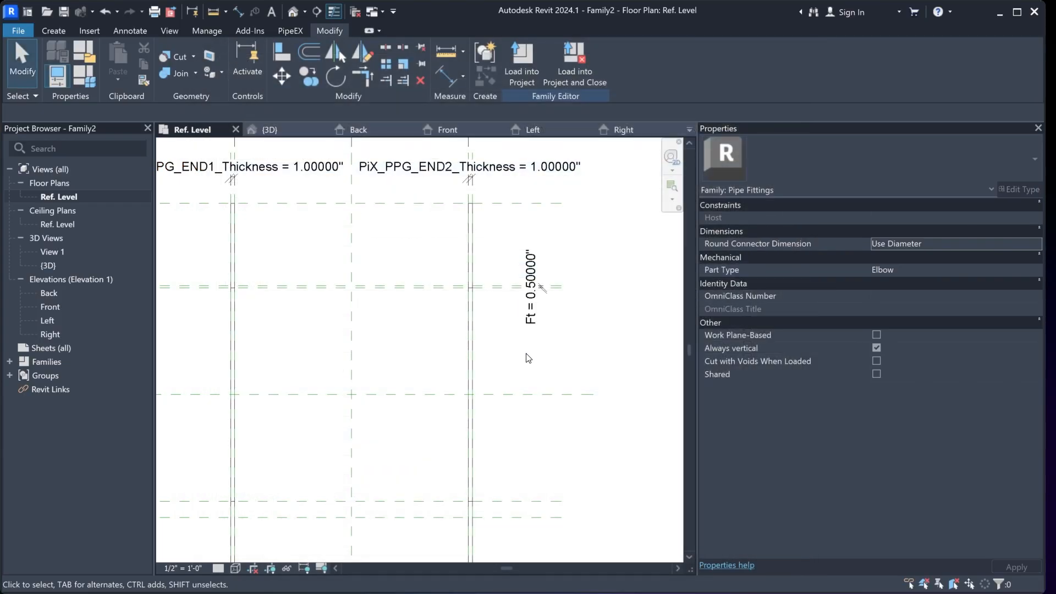
# Start a Revolve and sketch a thin rectangular profile between the flanges' inner faces, bounded by the two closely spaced upper planes
pyautogui.moveTo(526, 354); pyautogui.dragTo(554, 346, button='middle')
pyautogui.scroll(-1, 554, 346)
pyautogui.scroll(1, 478, 318)
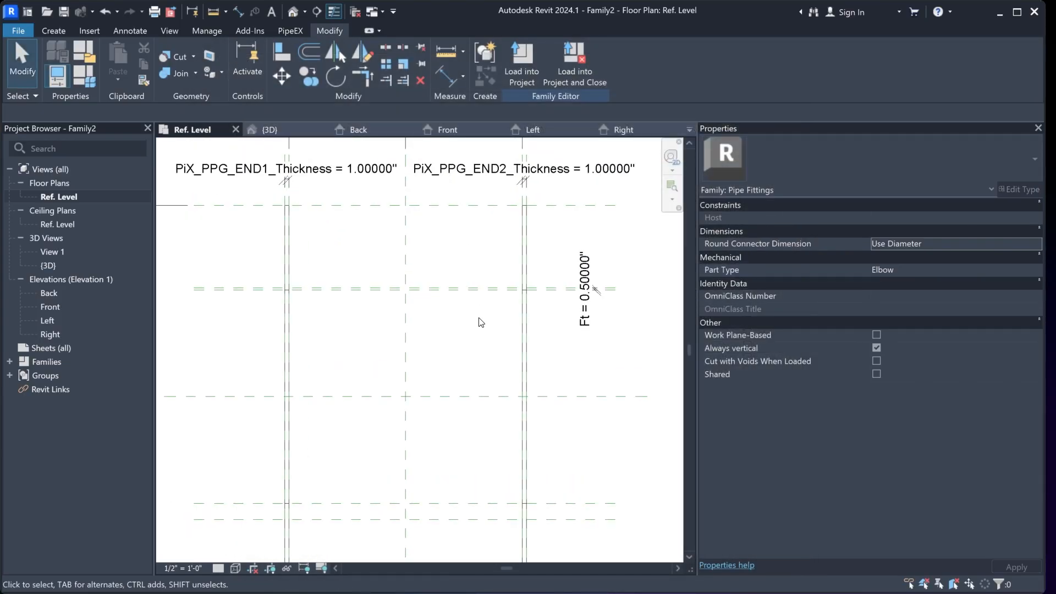
pyautogui.scroll(2, 481, 323)
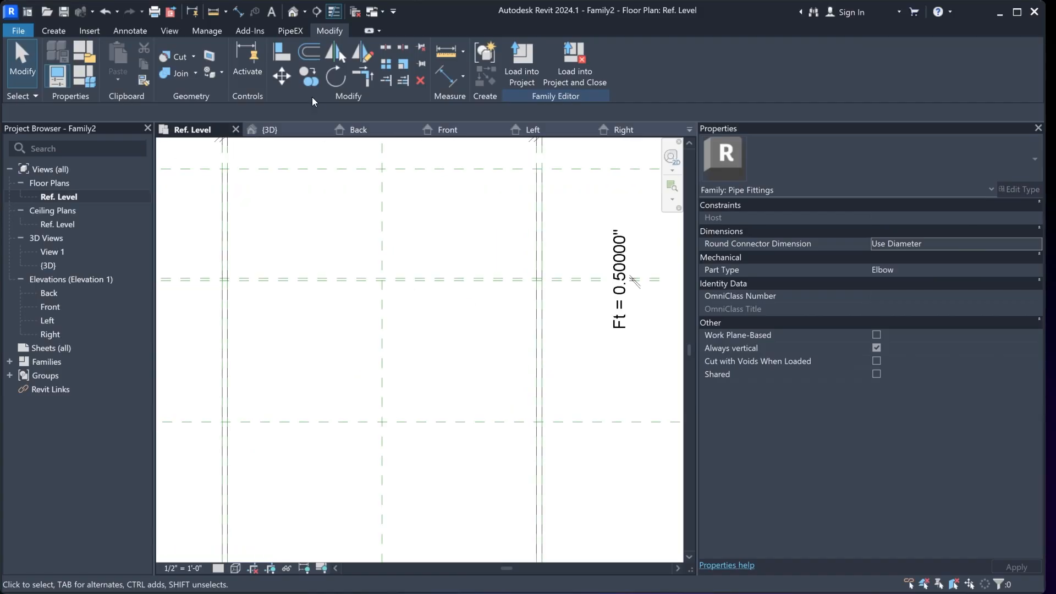
pyautogui.scroll(-2, 262, 205)
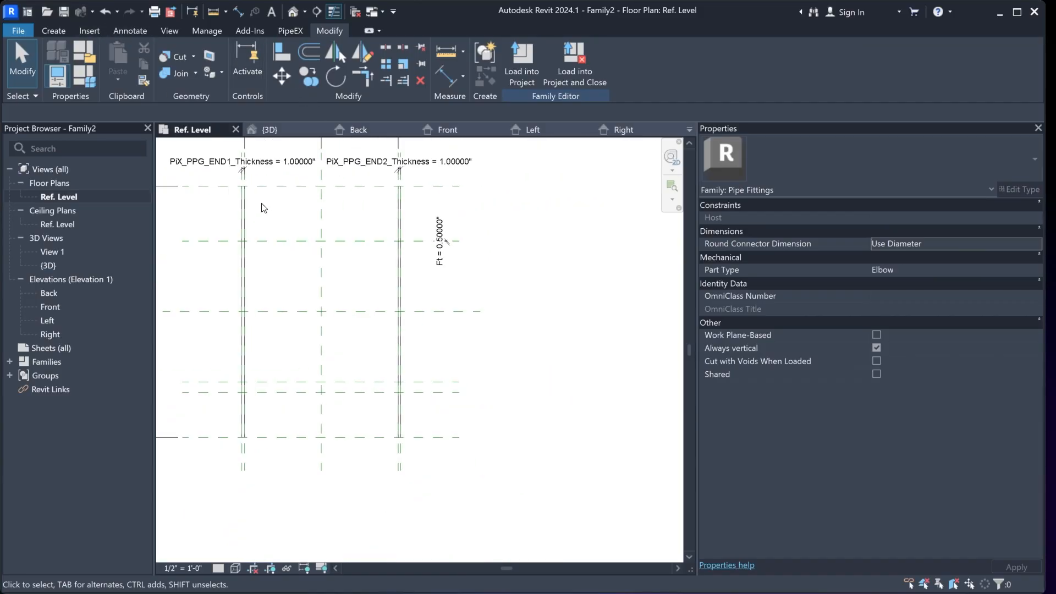
pyautogui.moveTo(275, 212); pyautogui.dragTo(315, 243, button='middle')
pyautogui.scroll(2, 314, 243)
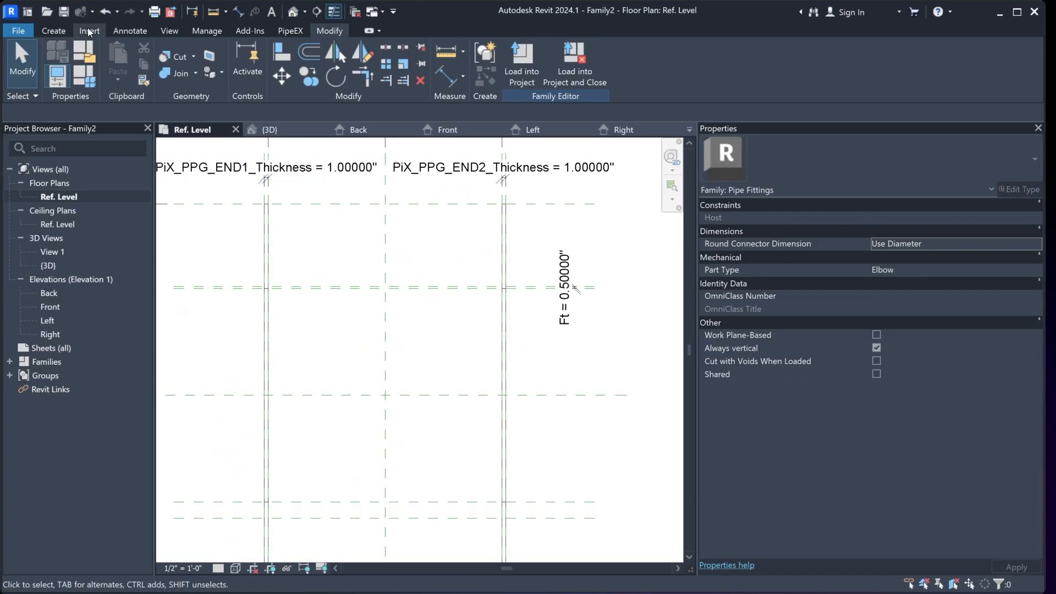
pyautogui.click(66, 31)
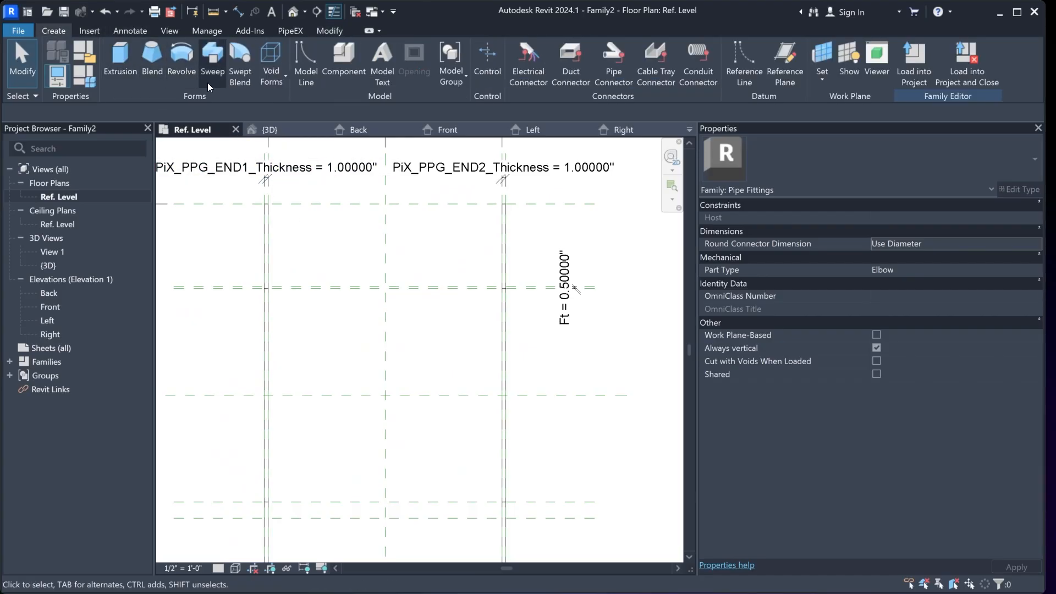
pyautogui.click(179, 58)
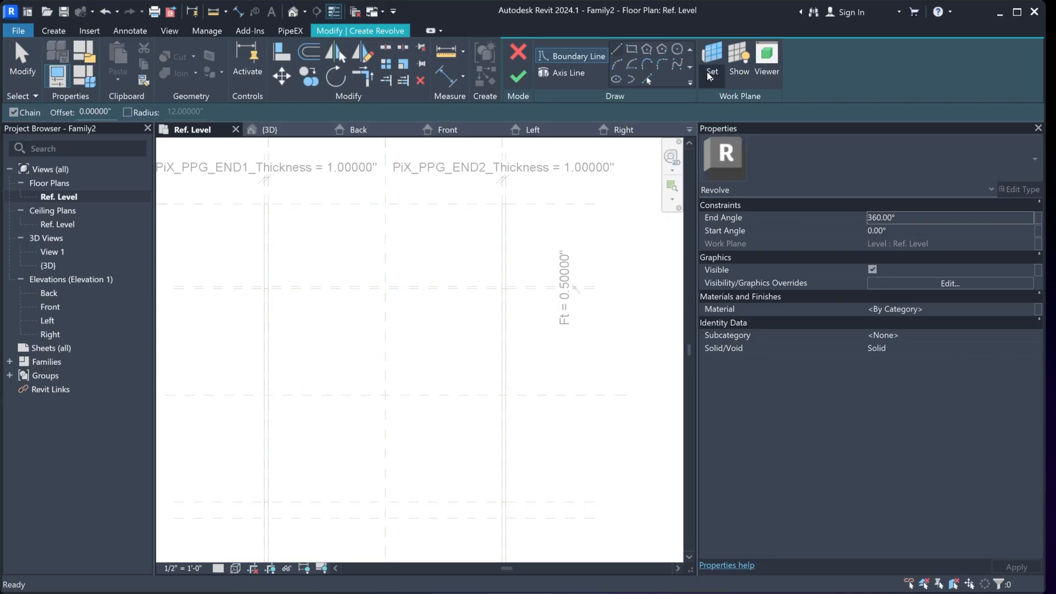
pyautogui.click(633, 51)
pyautogui.scroll(3, 533, 281)
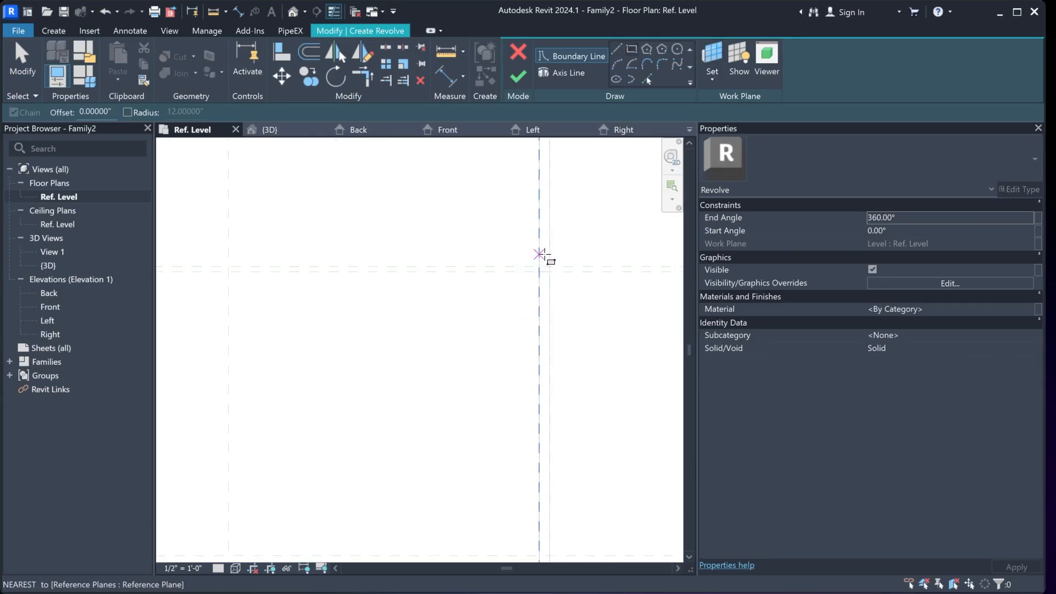
pyautogui.scroll(2, 542, 274)
pyautogui.click(536, 276)
pyautogui.scroll(-3, 552, 265)
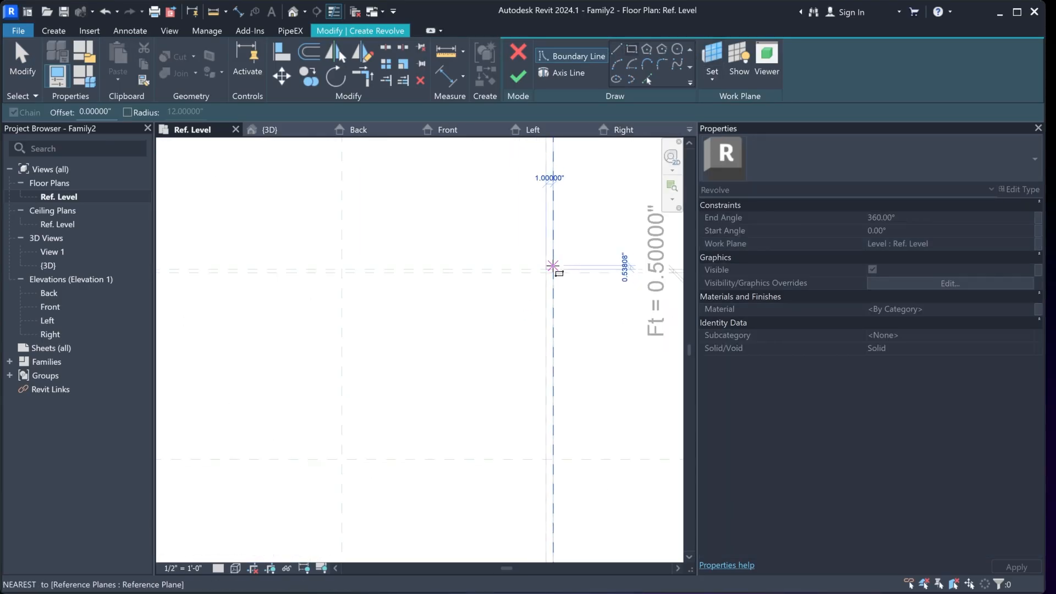
pyautogui.moveTo(264, 255); pyautogui.dragTo(561, 266, button='middle')
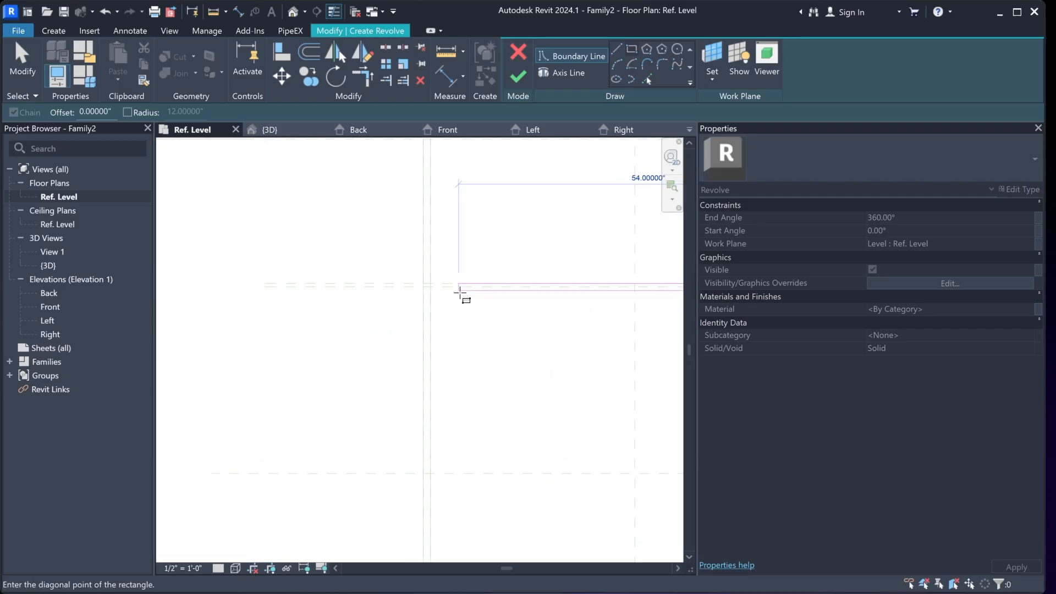
pyautogui.click(405, 287)
# Lock all four edges of the rectangular profile to their horizontal and vertical reference planes
pyautogui.scroll(-3, 301, 265)
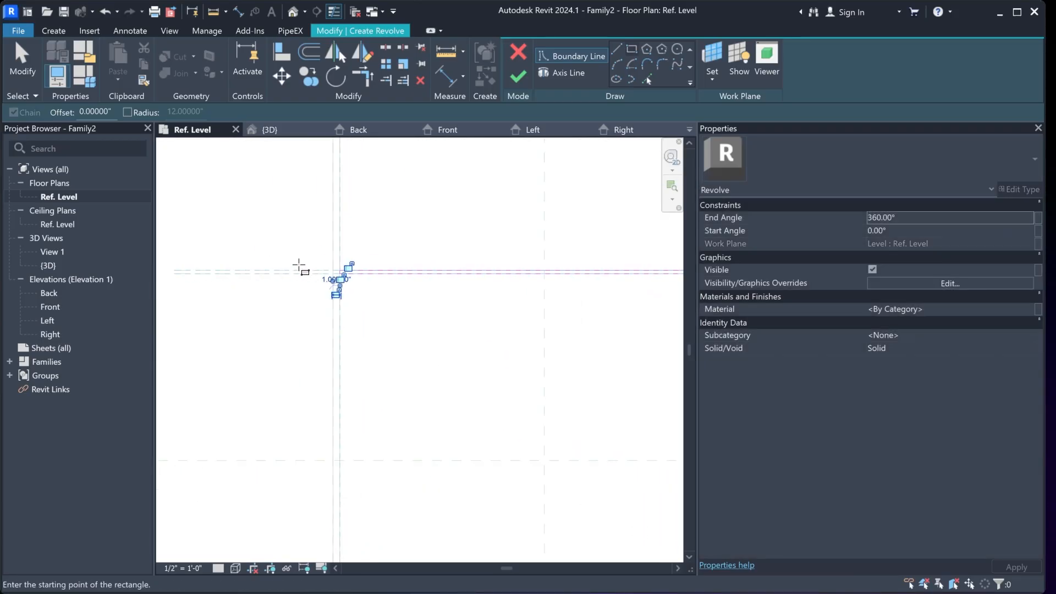
pyautogui.scroll(4, 360, 269)
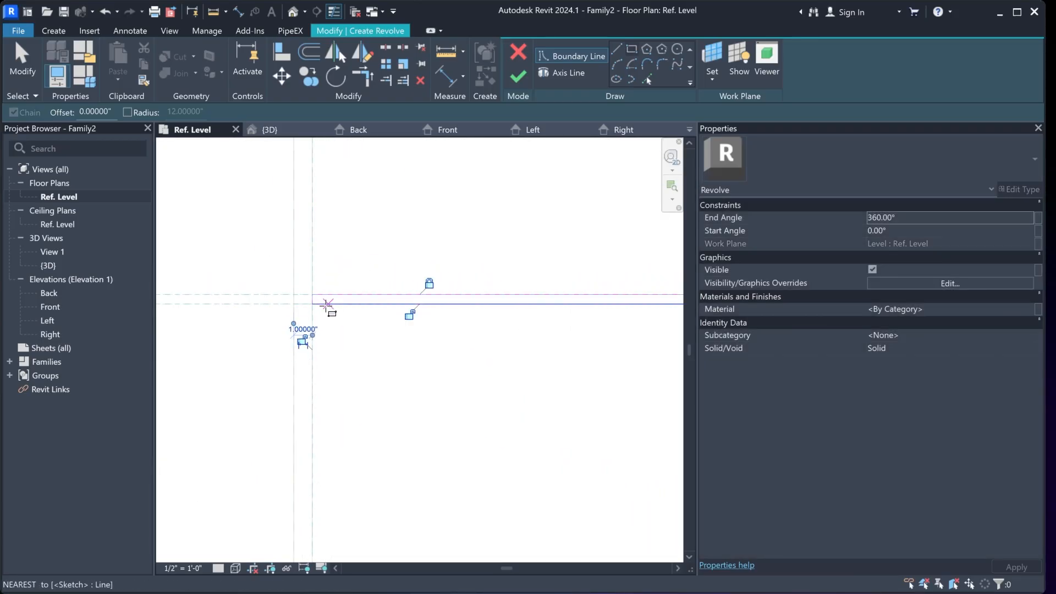
pyautogui.click(408, 314)
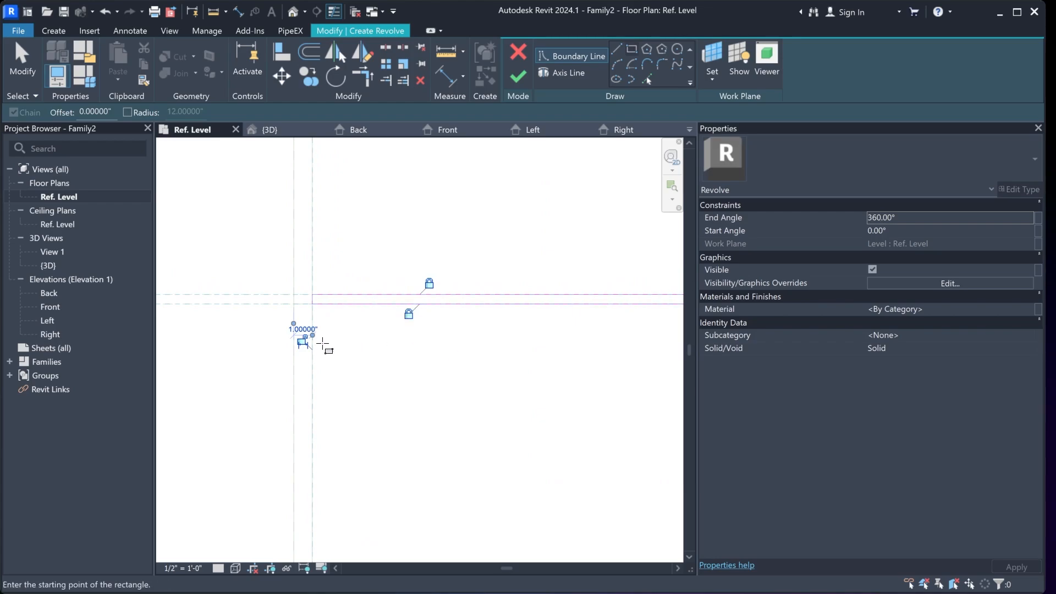
pyautogui.scroll(2, 310, 336)
pyautogui.click(295, 341)
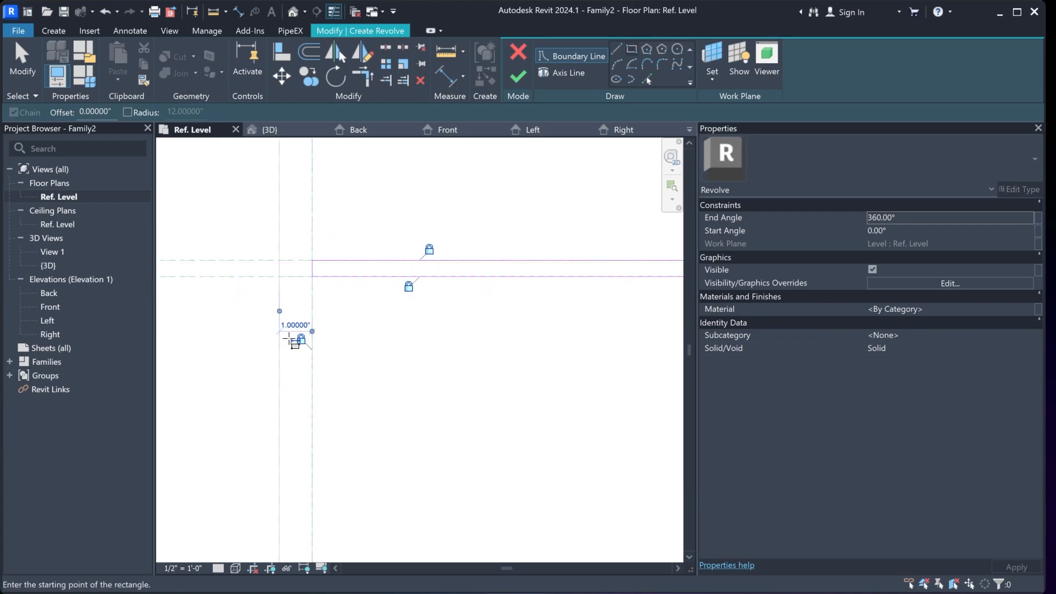
pyautogui.scroll(-3, 183, 335)
pyautogui.scroll(-3, 183, 319)
pyautogui.scroll(2, 555, 374)
pyautogui.scroll(-2, 510, 407)
pyautogui.scroll(2, 509, 512)
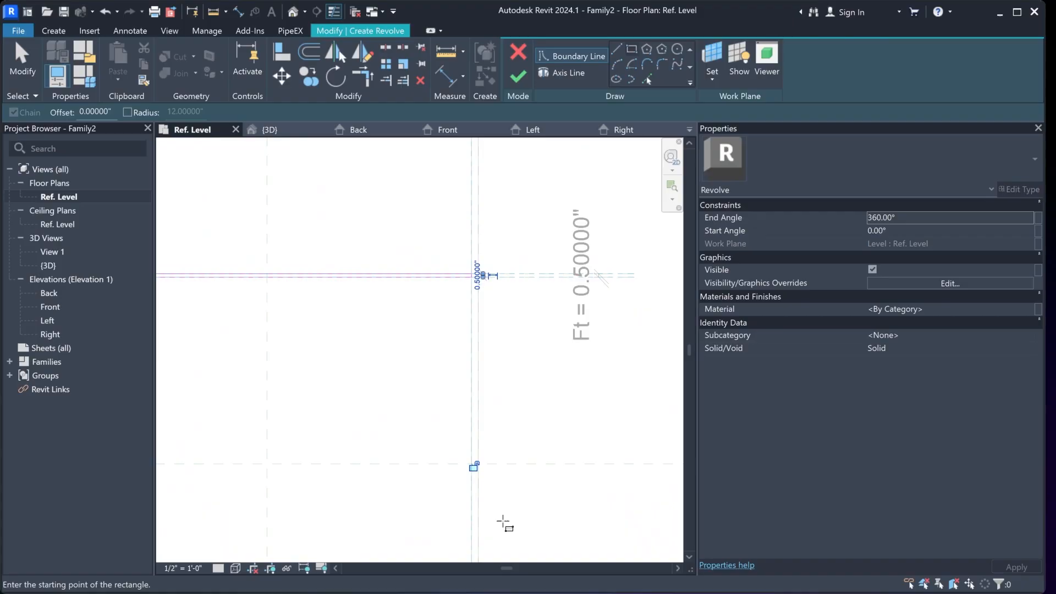
pyautogui.scroll(-3, 558, 352)
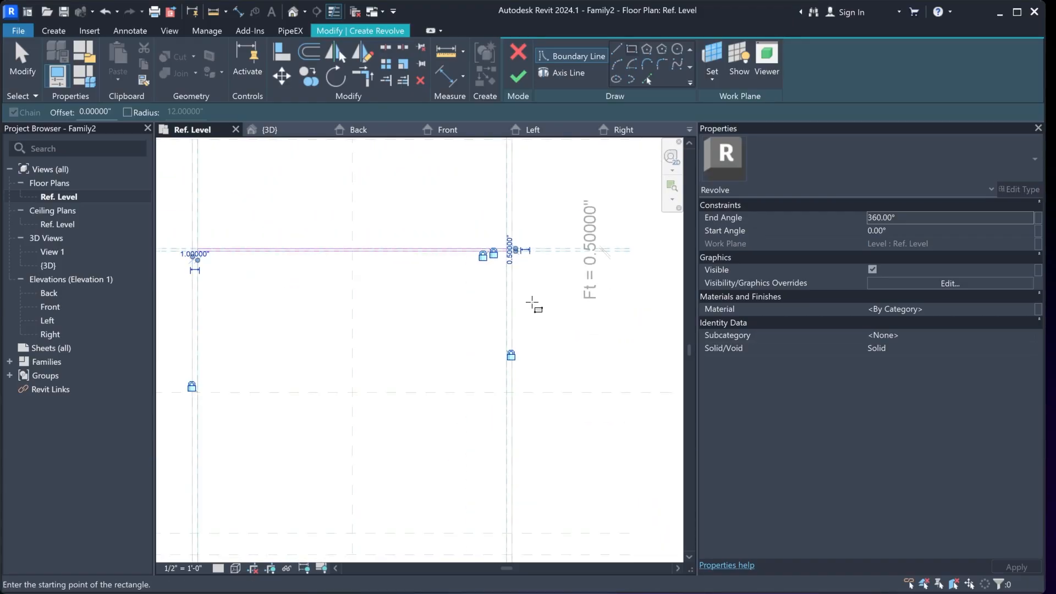
pyautogui.scroll(-2, 423, 286)
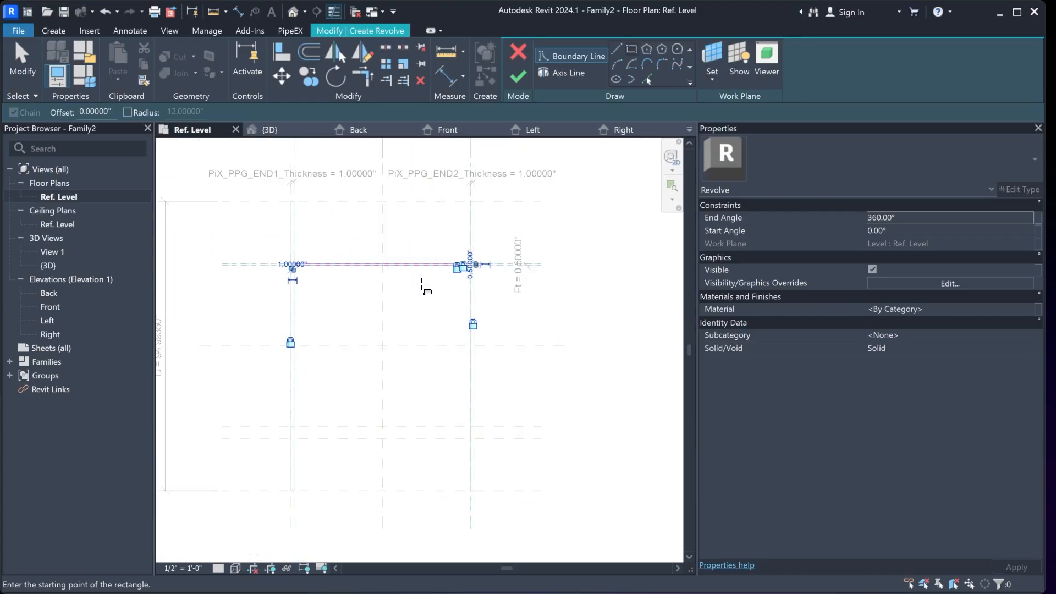
# Pick the horizontal Center (Front/Back) plane as the axis of rotation and finish the revolve
pyautogui.click(565, 74)
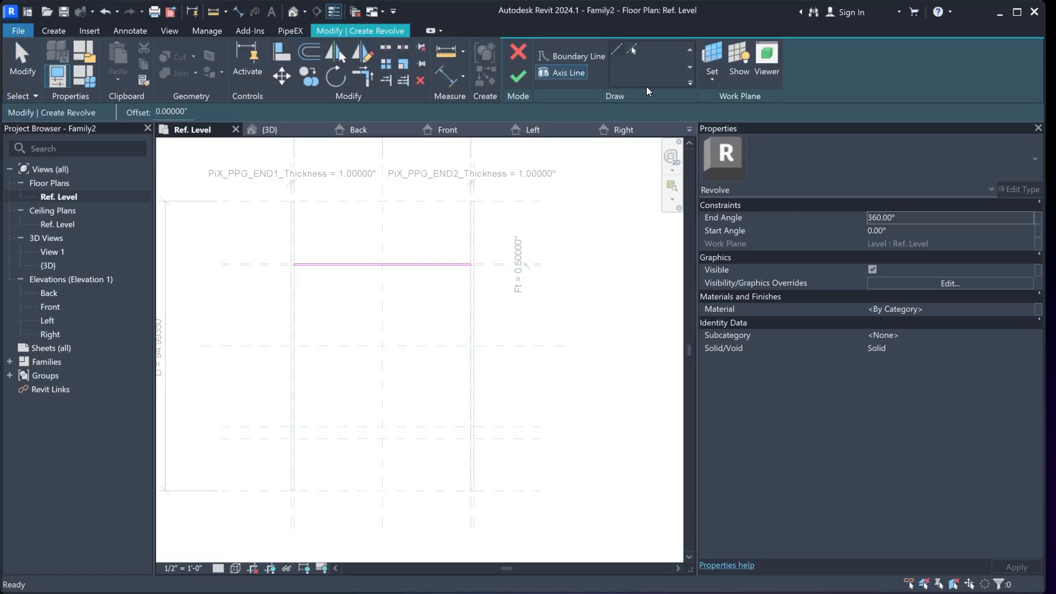
pyautogui.click(632, 50)
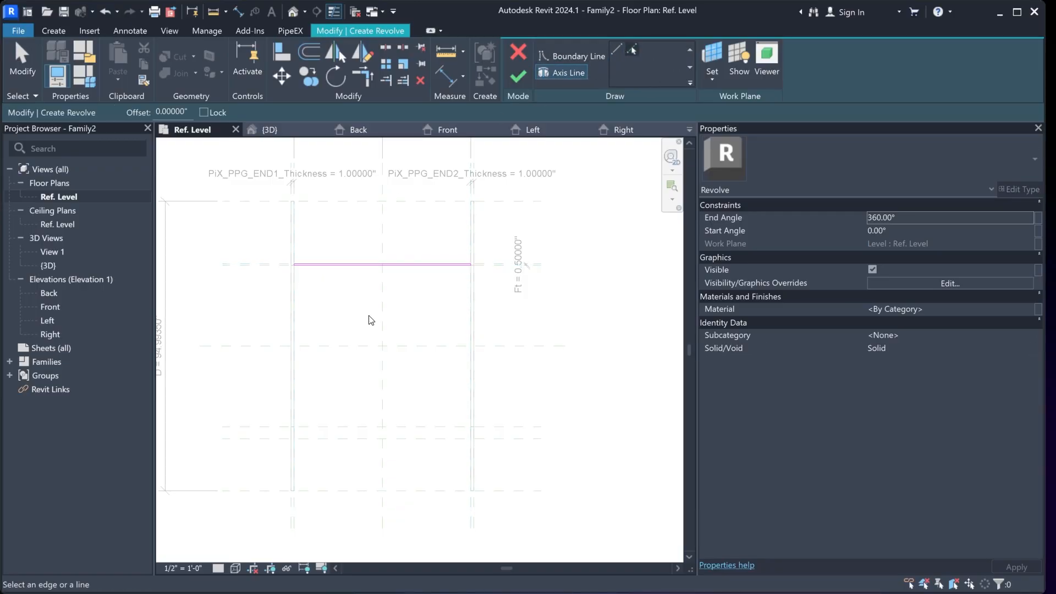
pyautogui.click(433, 347)
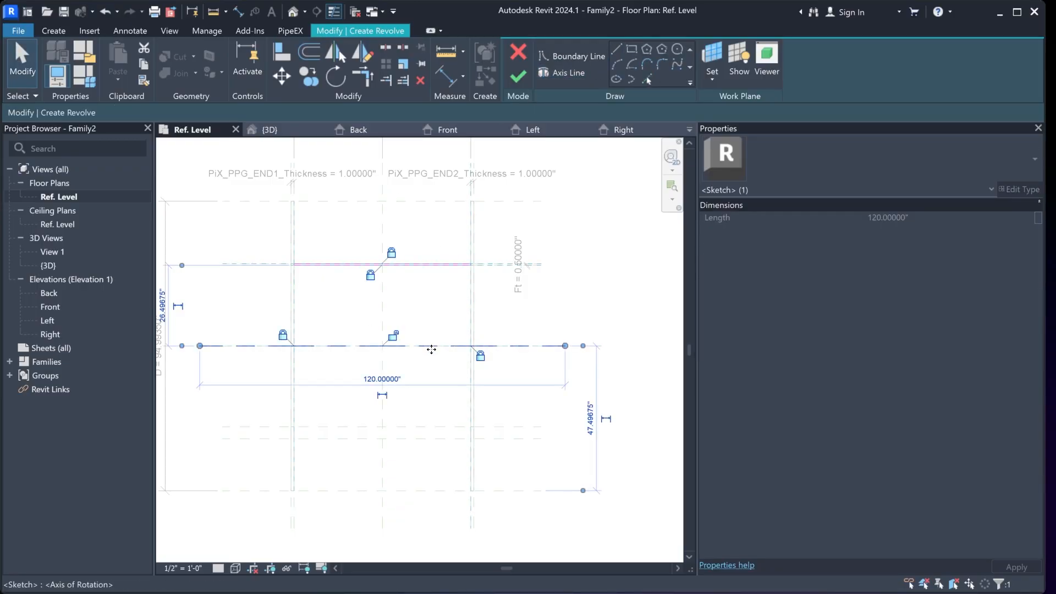
pyautogui.click(518, 78)
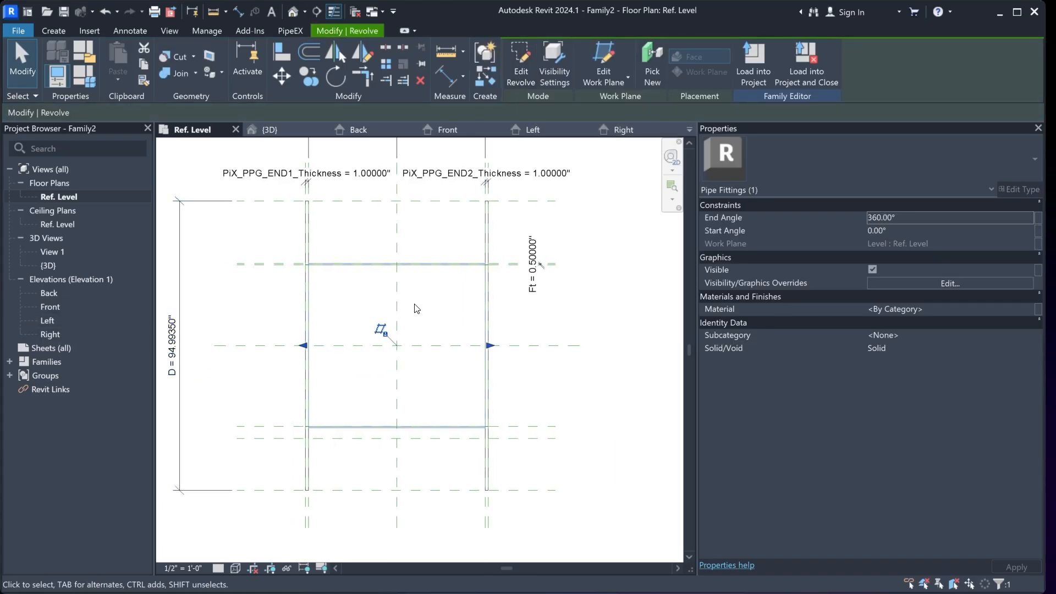
# Add an aligned dimension between the outermost vertical reference planes, spanning the outer faces of both end flanges
pyautogui.scroll(1, 415, 309)
pyautogui.scroll(-1, 416, 310)
pyautogui.moveTo(444, 425); pyautogui.dragTo(458, 325, button='middle')
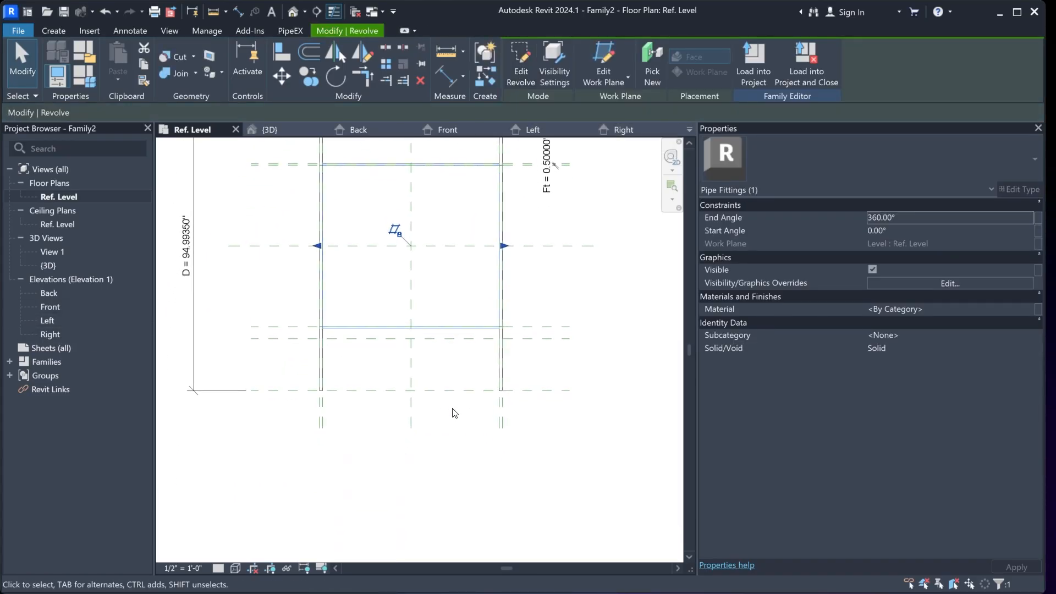
pyautogui.scroll(1, 454, 413)
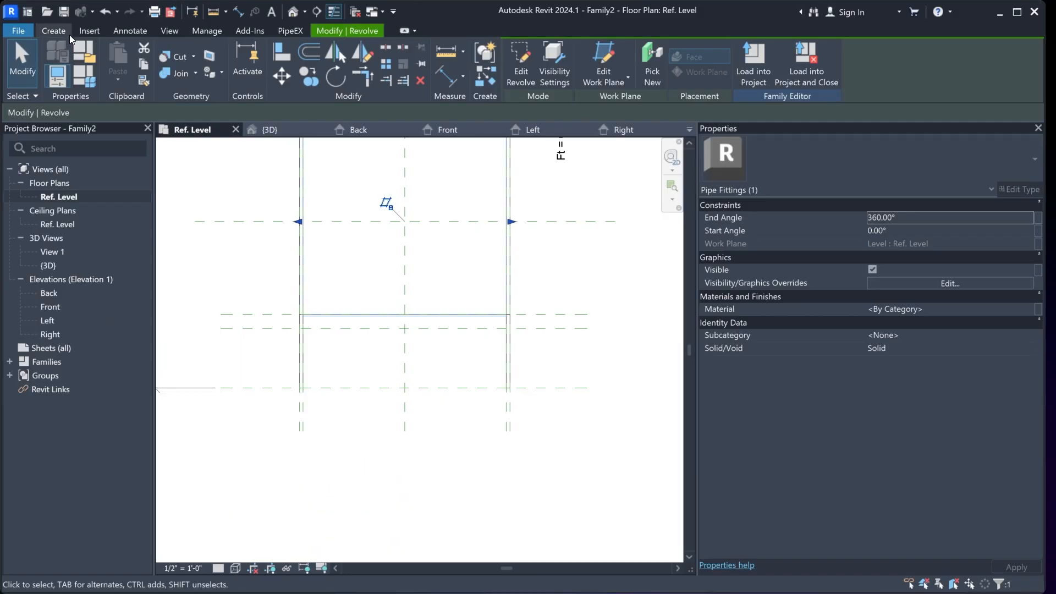
pyautogui.click(131, 33)
pyautogui.click(72, 61)
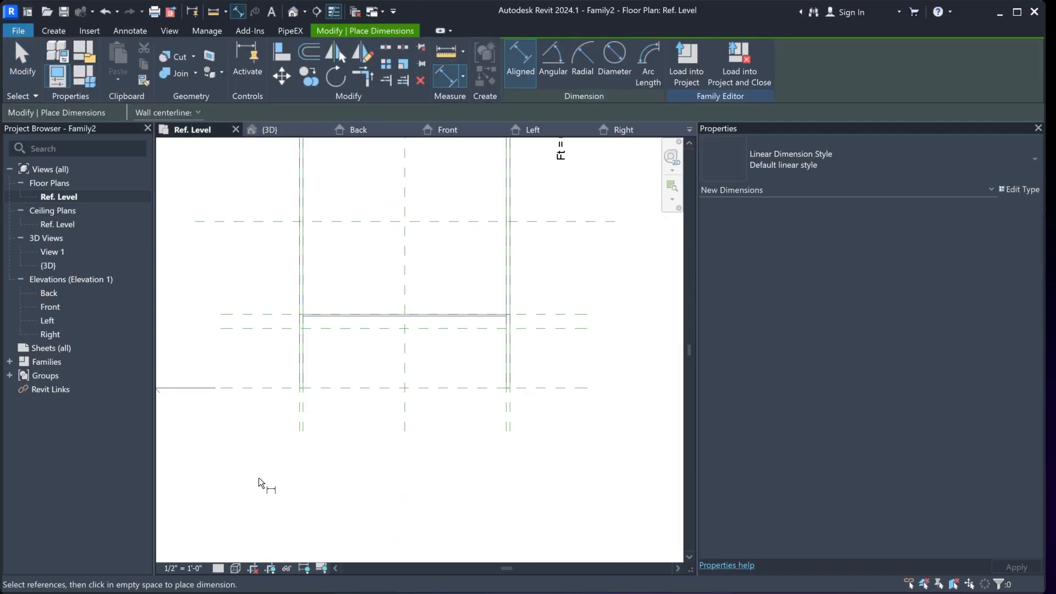
pyautogui.scroll(2, 322, 420)
pyautogui.click(289, 427)
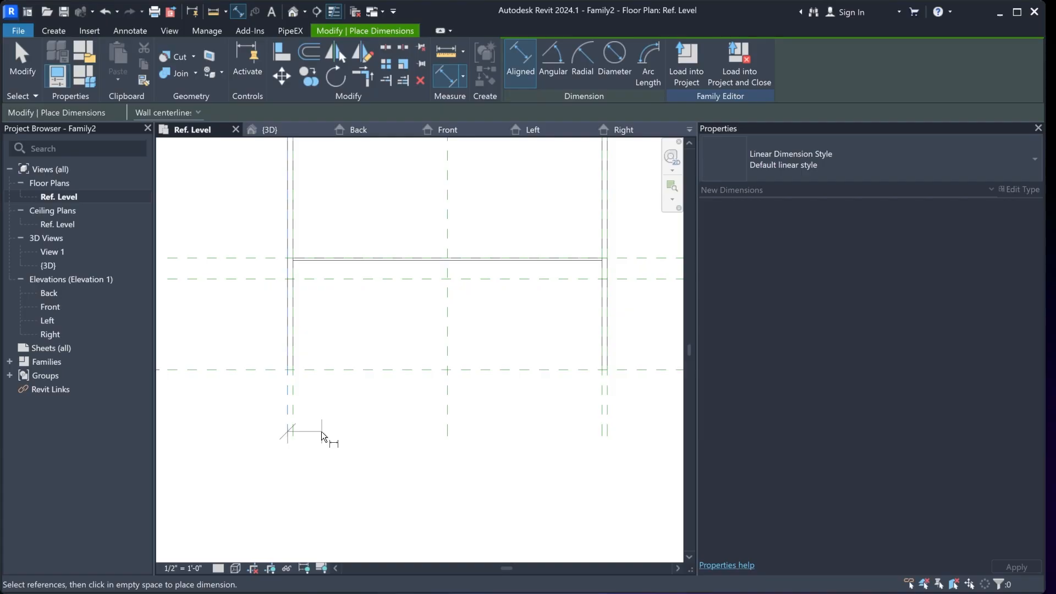
pyautogui.scroll(-2, 321, 431)
pyautogui.scroll(1, 514, 437)
pyautogui.click(513, 423)
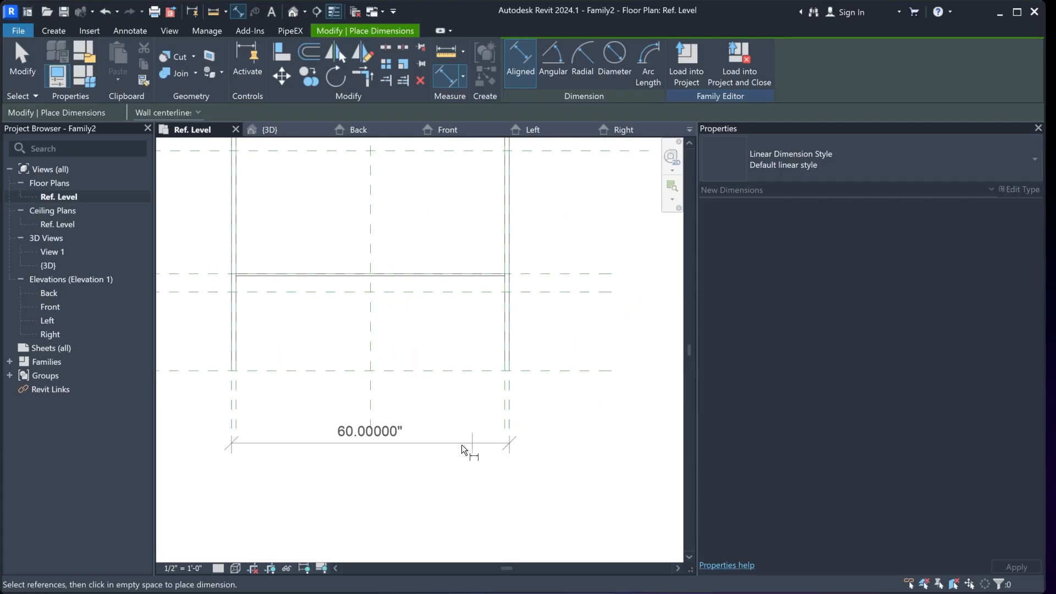
pyautogui.click(436, 417)
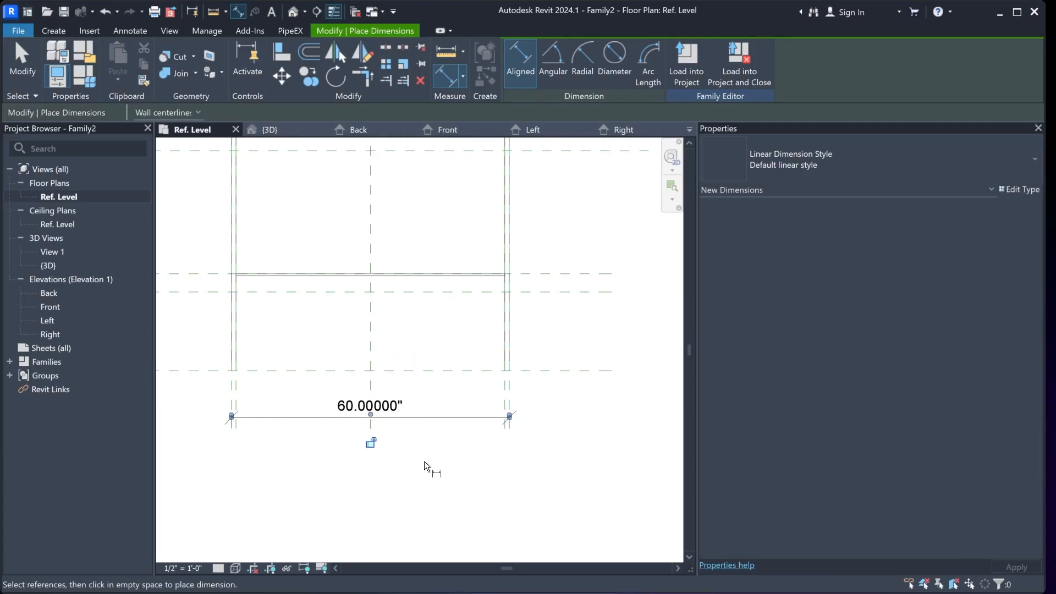
pyautogui.press('Escape')
pyautogui.press('Escape')
# Label the overall flange-to-flange dimension with a new instance family parameter named Length
pyautogui.click(427, 417)
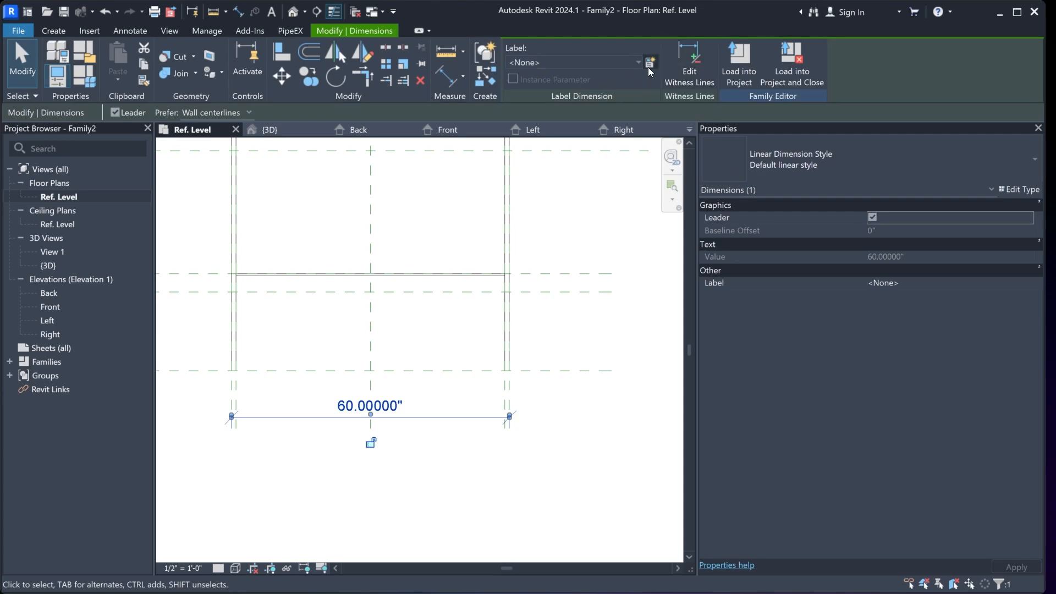
pyautogui.click(649, 63)
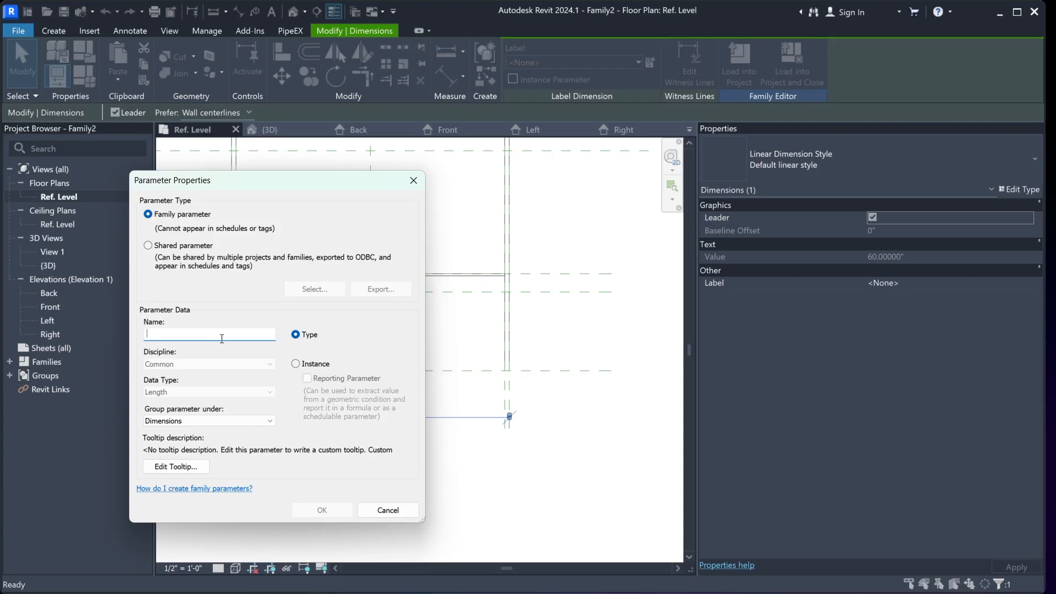
pyautogui.write('Length')
pyautogui.click(321, 366)
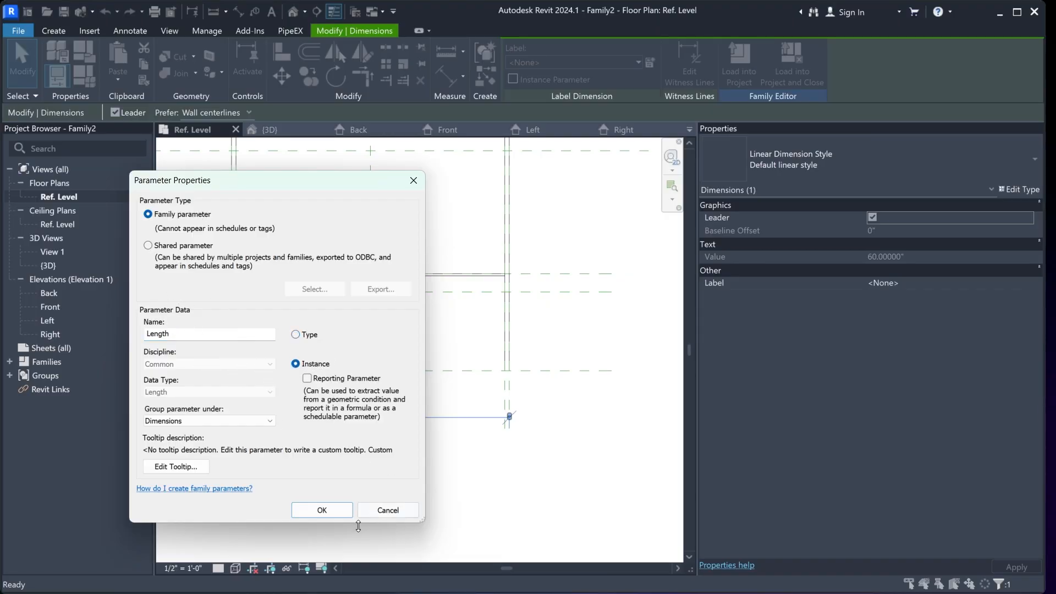
pyautogui.click(332, 515)
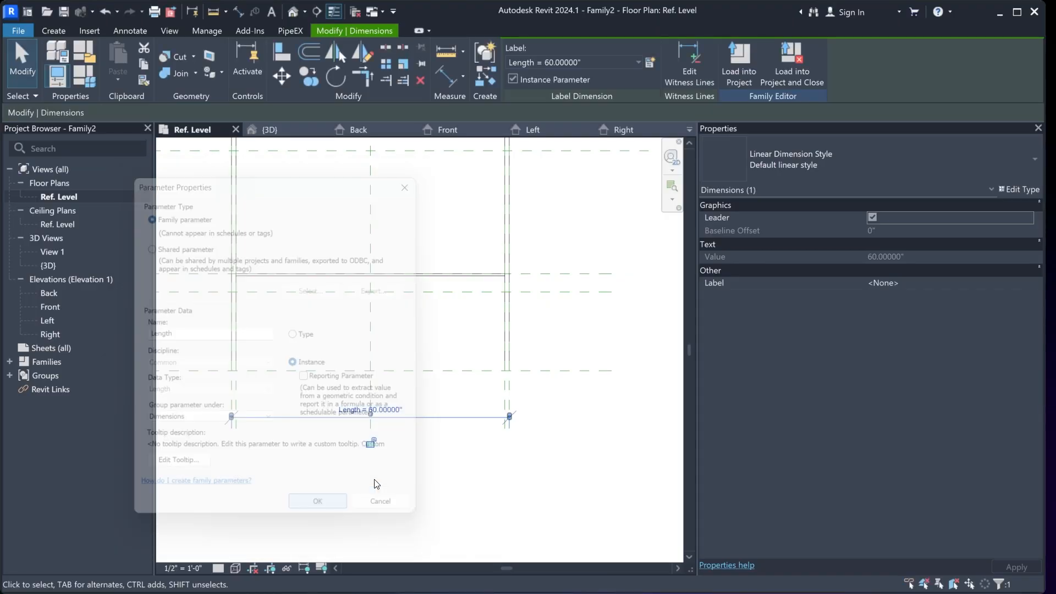
pyautogui.click(428, 464)
# Dimension the outermost horizontal planes through the Center (Front/Back) plane and constrain the two segments to be equal
pyautogui.scroll(-1, 426, 460)
pyautogui.moveTo(426, 460); pyautogui.dragTo(449, 504, button='middle')
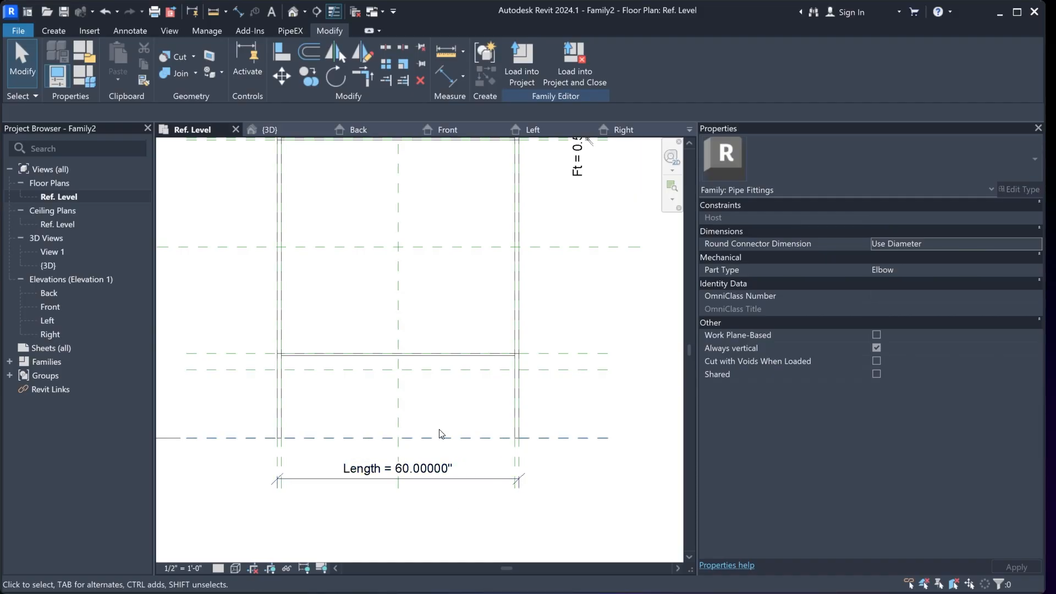
pyautogui.moveTo(449, 324); pyautogui.dragTo(488, 389, button='middle')
pyautogui.scroll(-2, 477, 349)
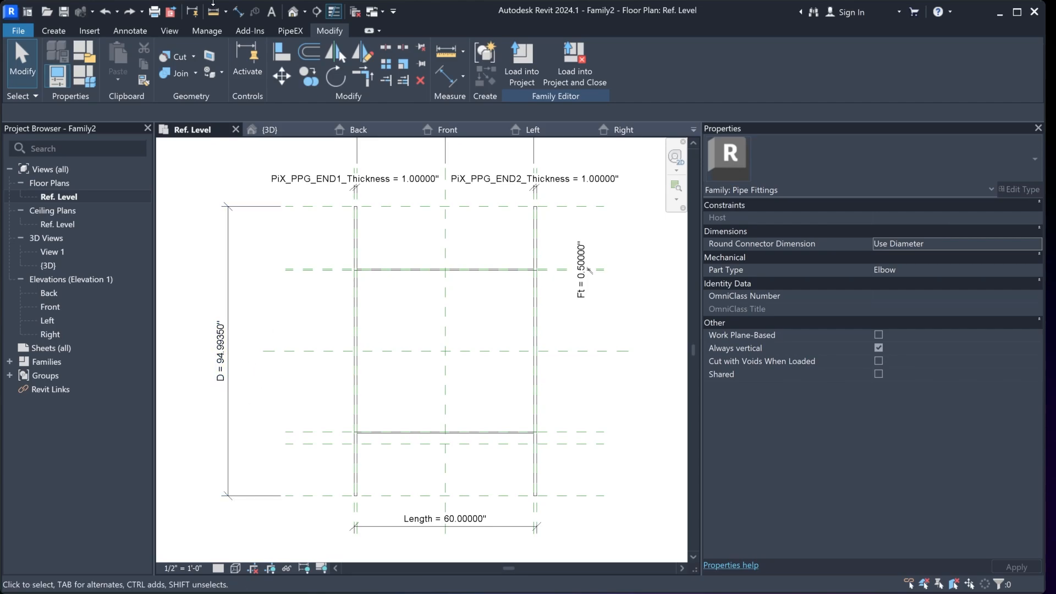
pyautogui.click(129, 30)
pyautogui.click(52, 61)
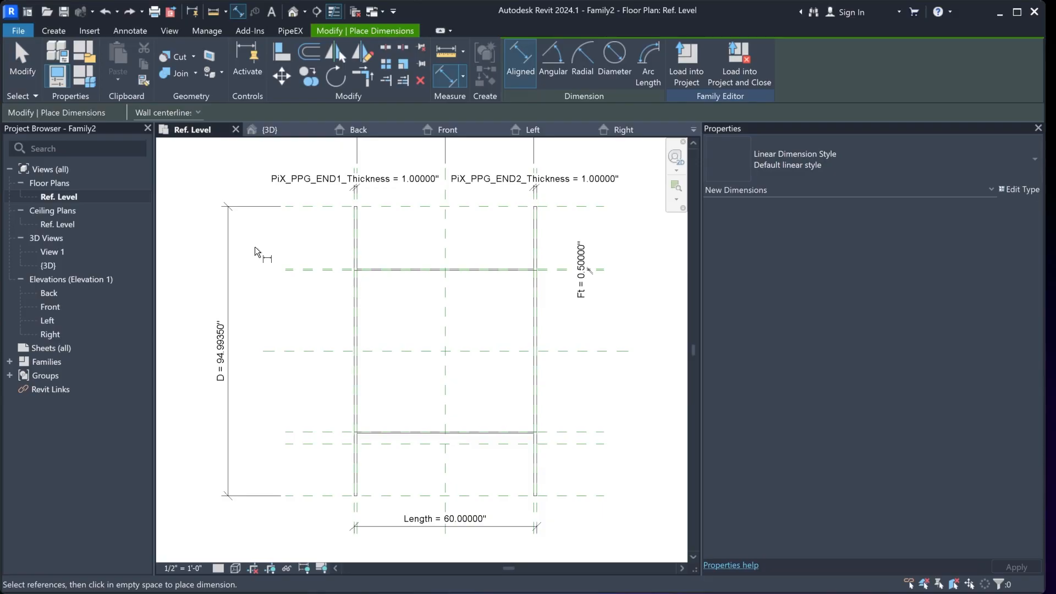
pyautogui.click(322, 209)
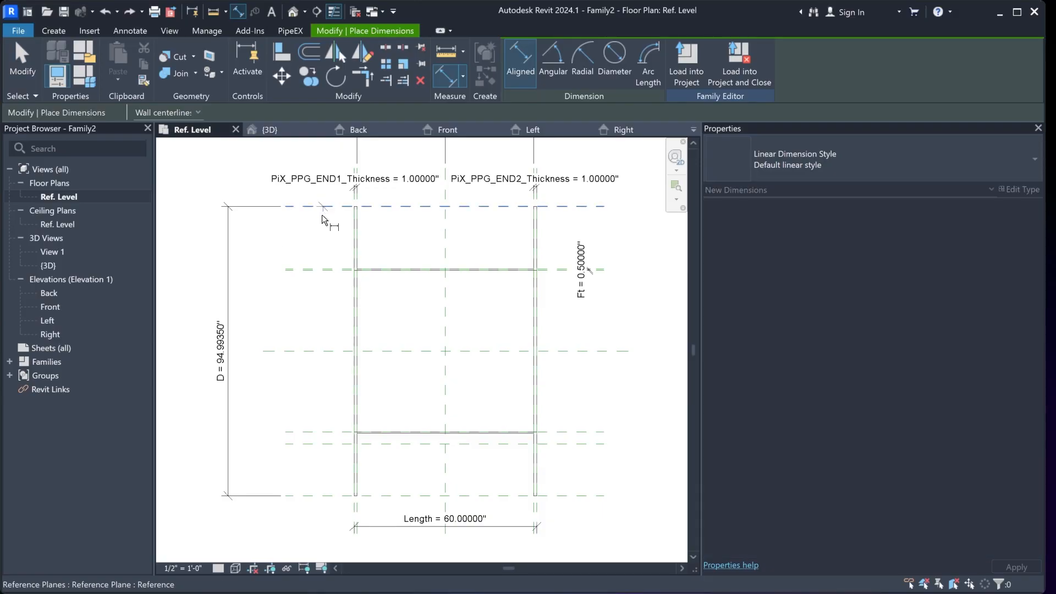
pyautogui.click(322, 351)
pyautogui.click(321, 494)
pyautogui.click(291, 387)
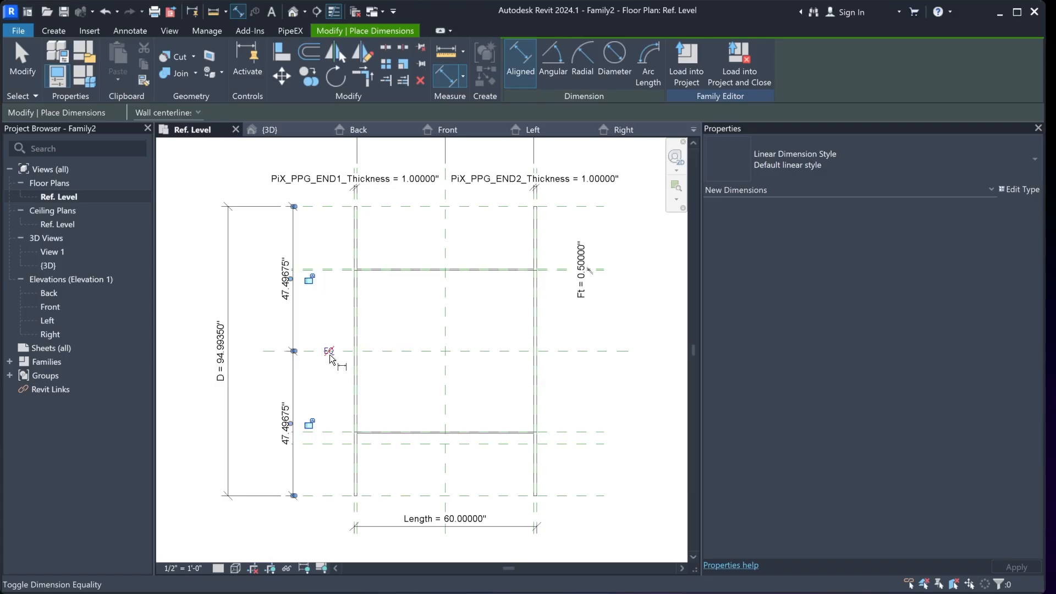
pyautogui.click(331, 356)
pyautogui.press('Escape')
pyautogui.press('Escape')
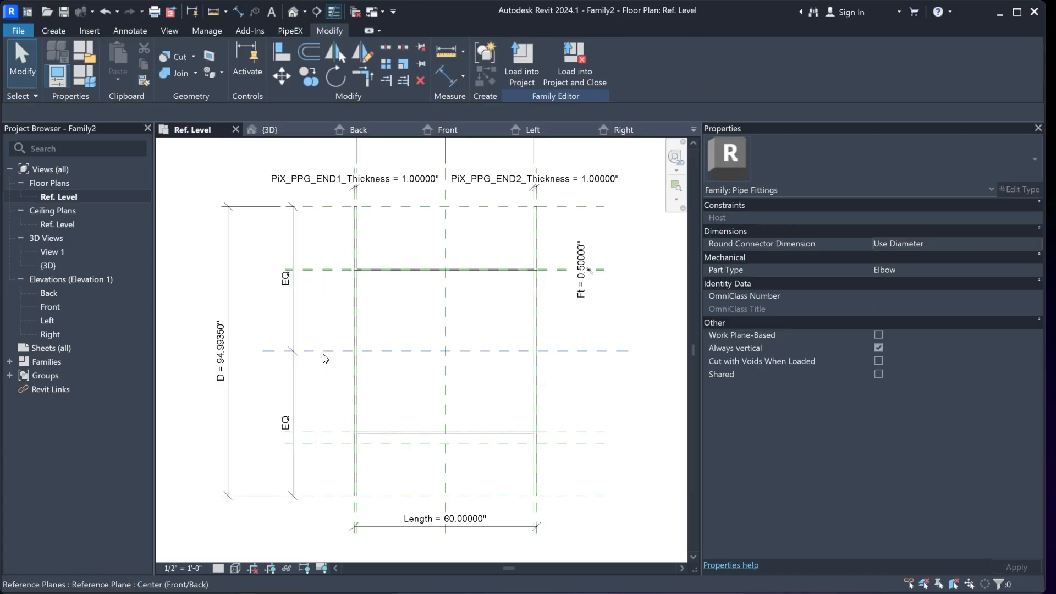
# Dimension the inner horizontal body planes above and below through the Center (Front/Back) plane and make both segments equal
pyautogui.scroll(3, 322, 305)
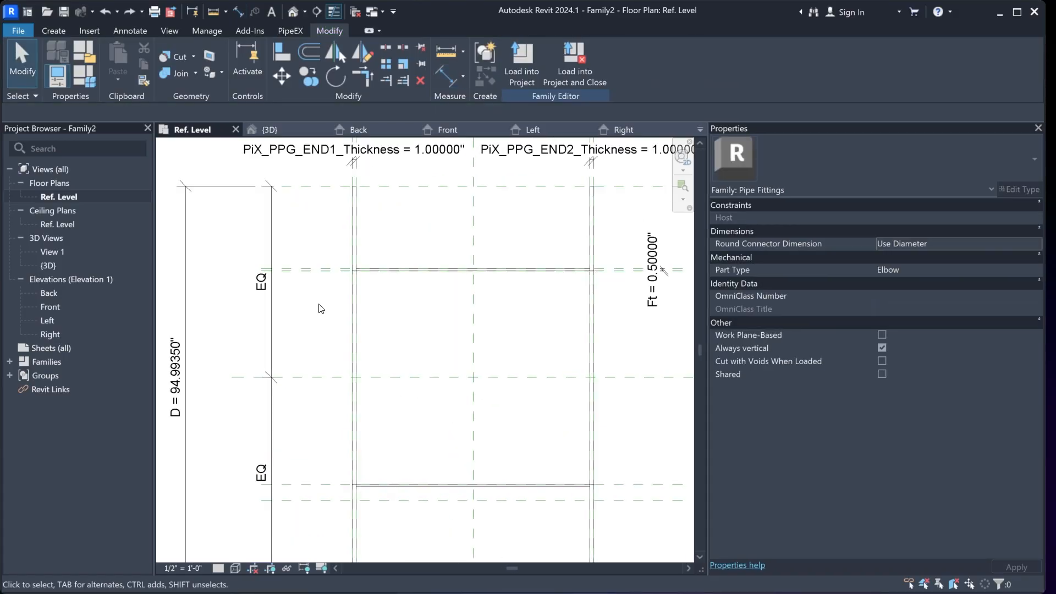
pyautogui.click(63, 28)
pyautogui.click(127, 33)
pyautogui.click(60, 54)
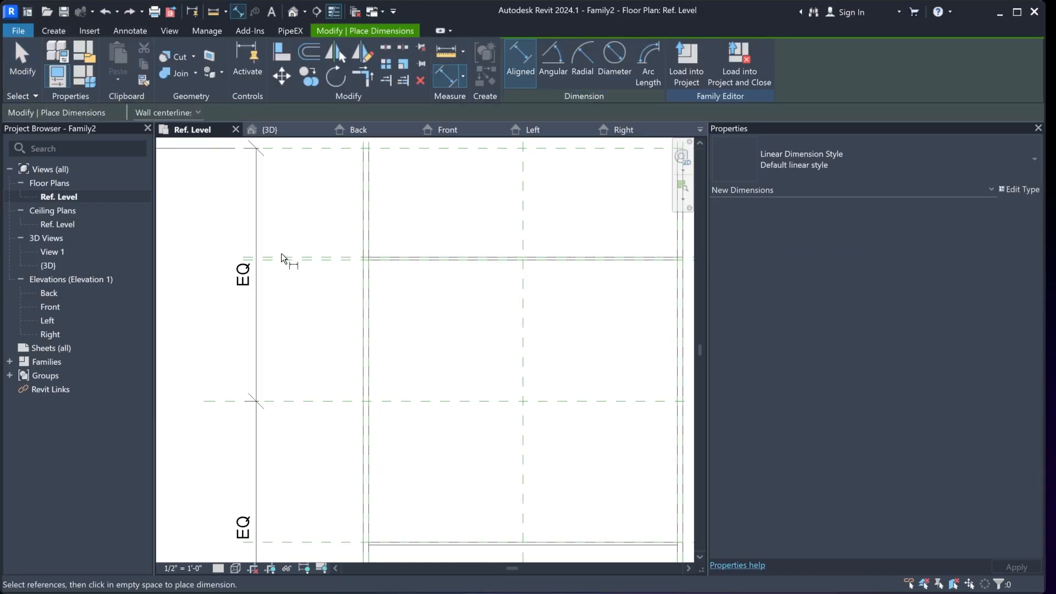
pyautogui.scroll(2, 308, 252)
pyautogui.click(329, 251)
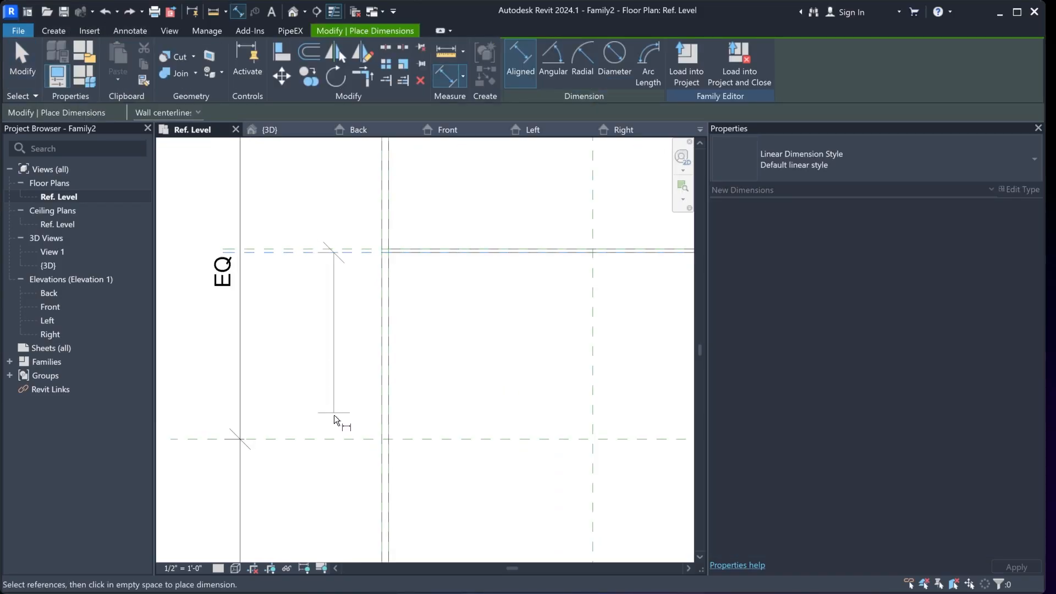
pyautogui.click(341, 438)
pyautogui.scroll(-3, 313, 328)
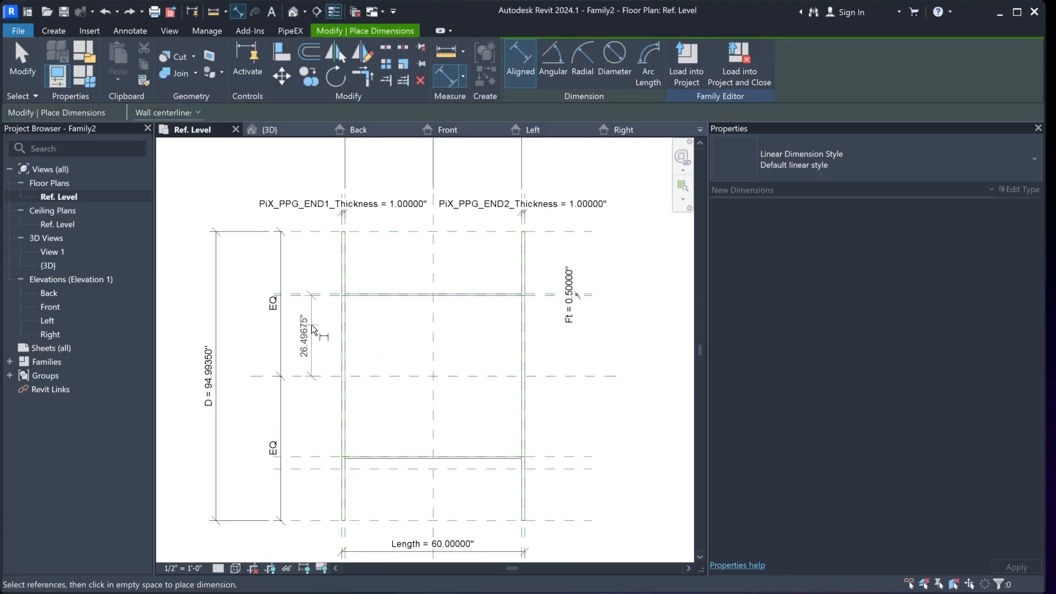
pyautogui.scroll(3, 322, 460)
pyautogui.click(322, 460)
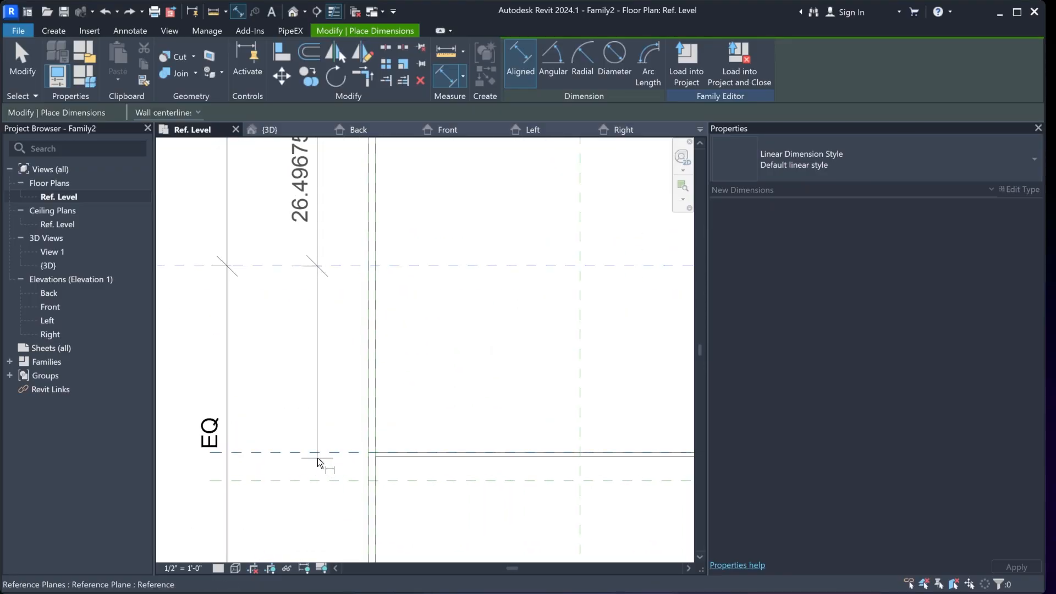
pyautogui.scroll(-2, 318, 458)
pyautogui.click(315, 467)
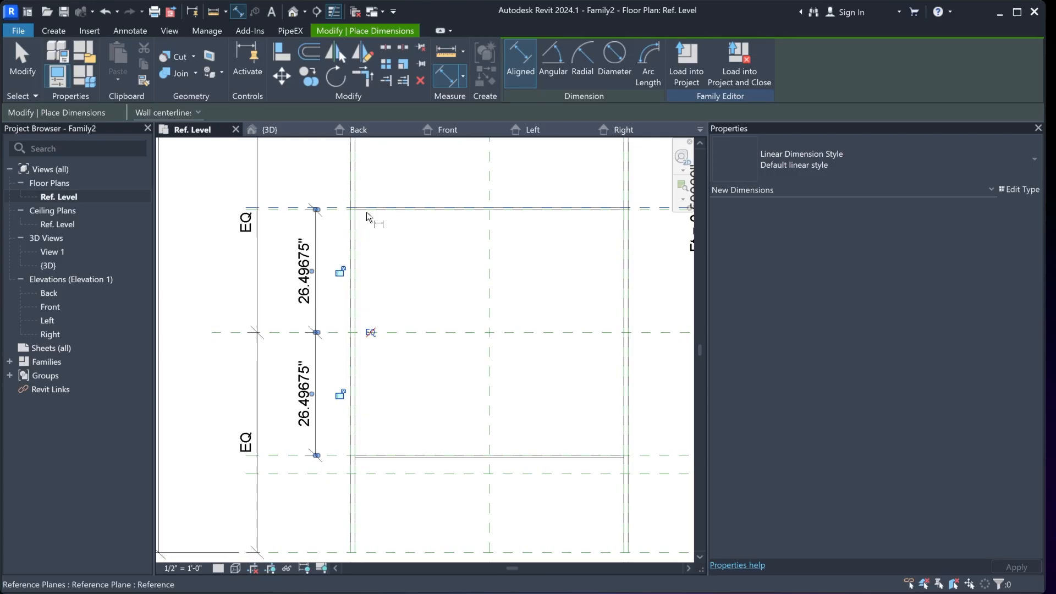
pyautogui.click(370, 333)
pyautogui.scroll(-2, 415, 269)
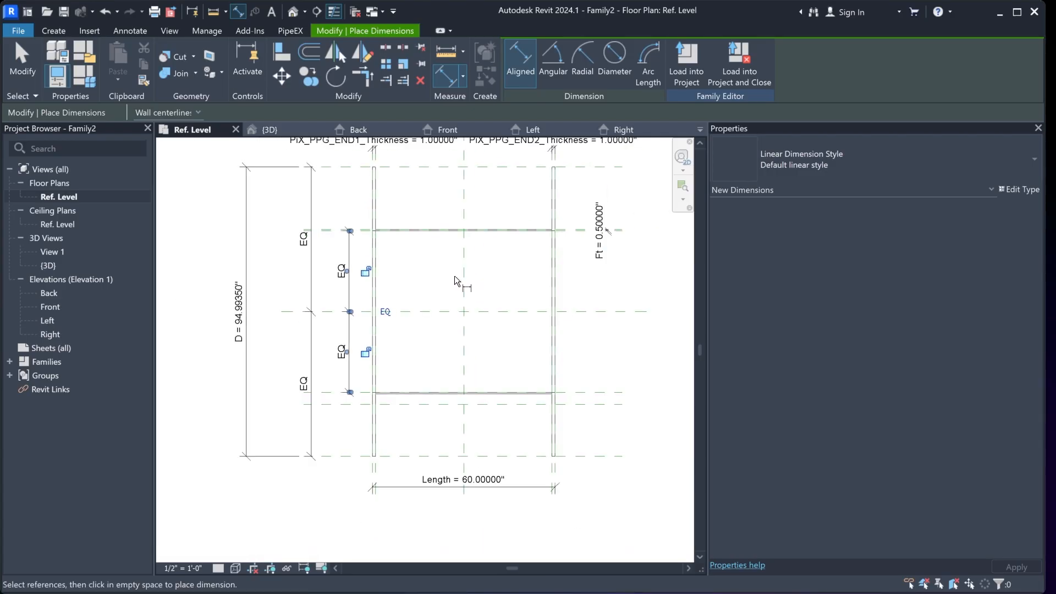
pyautogui.moveTo(438, 273); pyautogui.dragTo(418, 276, button='middle')
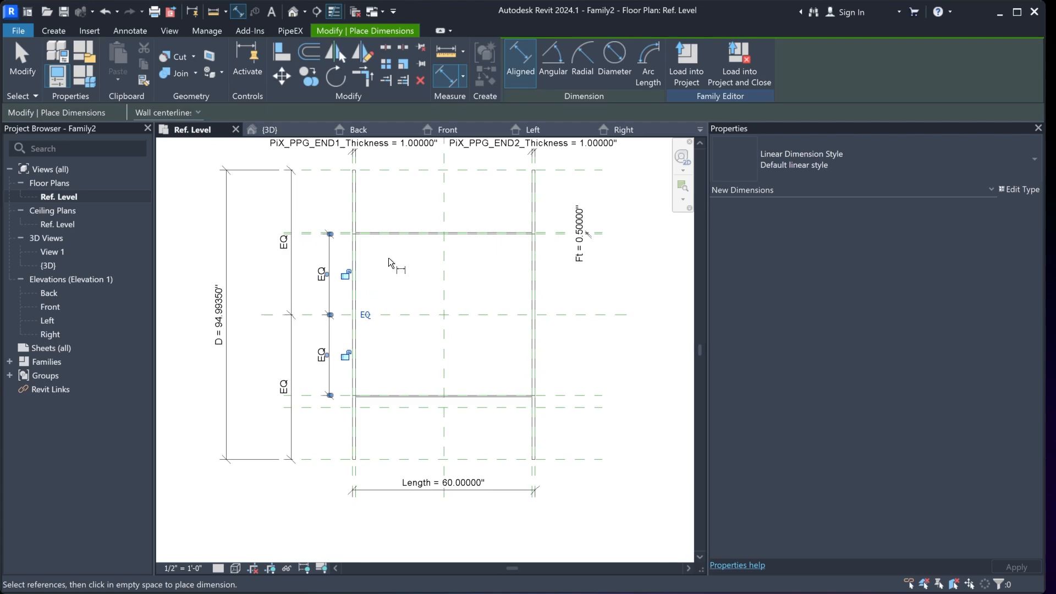
# Add an overall aligned dimension between the inner upper and inner lower horizontal body planes, beside the equality dimension
pyautogui.scroll(1, 352, 248)
pyautogui.scroll(2, 297, 242)
pyautogui.scroll(-2, 302, 241)
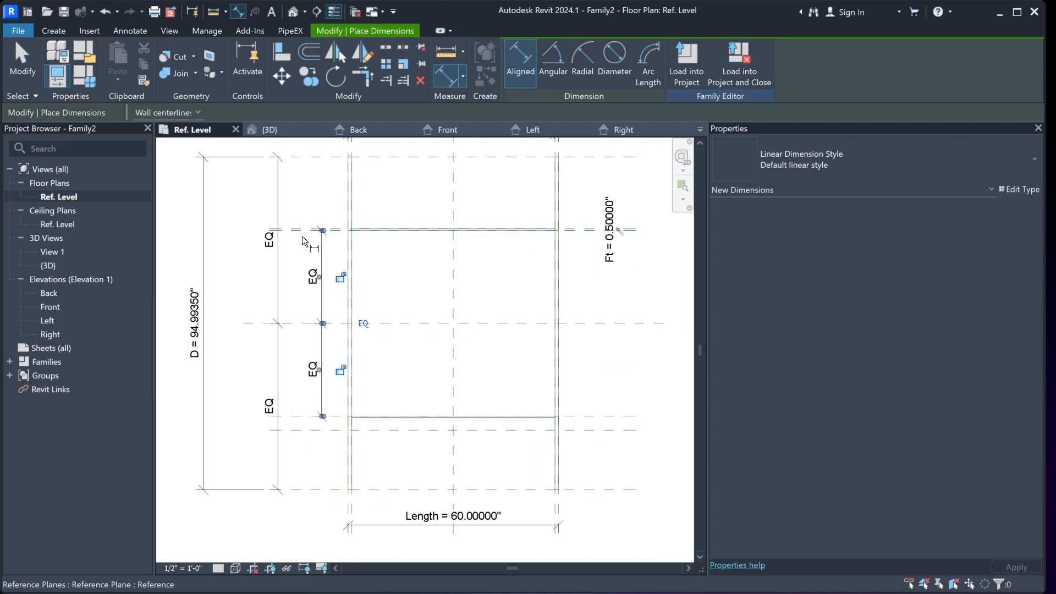
pyautogui.scroll(3, 302, 234)
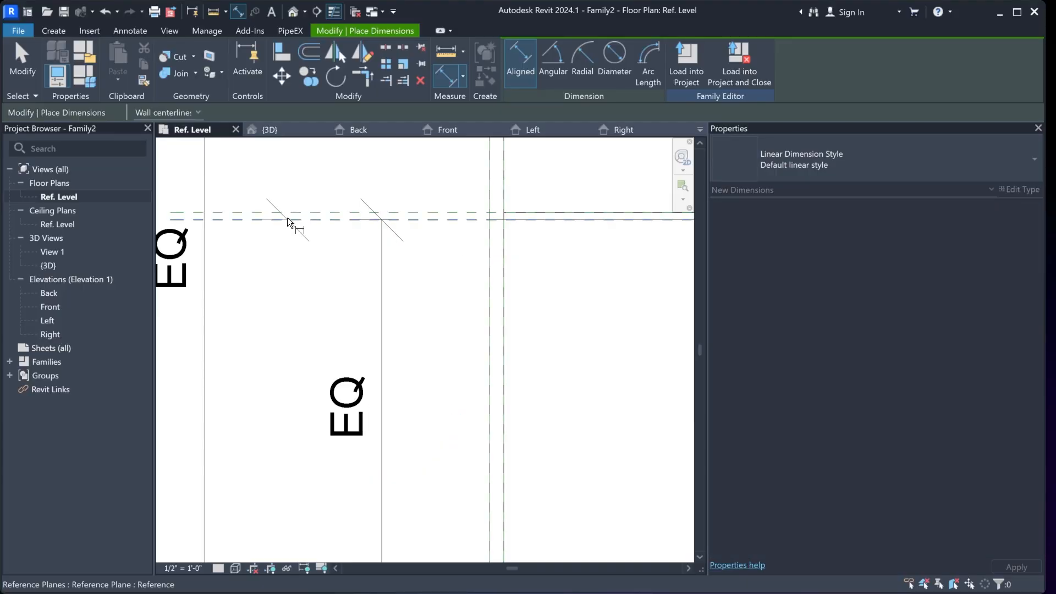
pyautogui.scroll(-2, 287, 217)
pyautogui.scroll(-2, 283, 260)
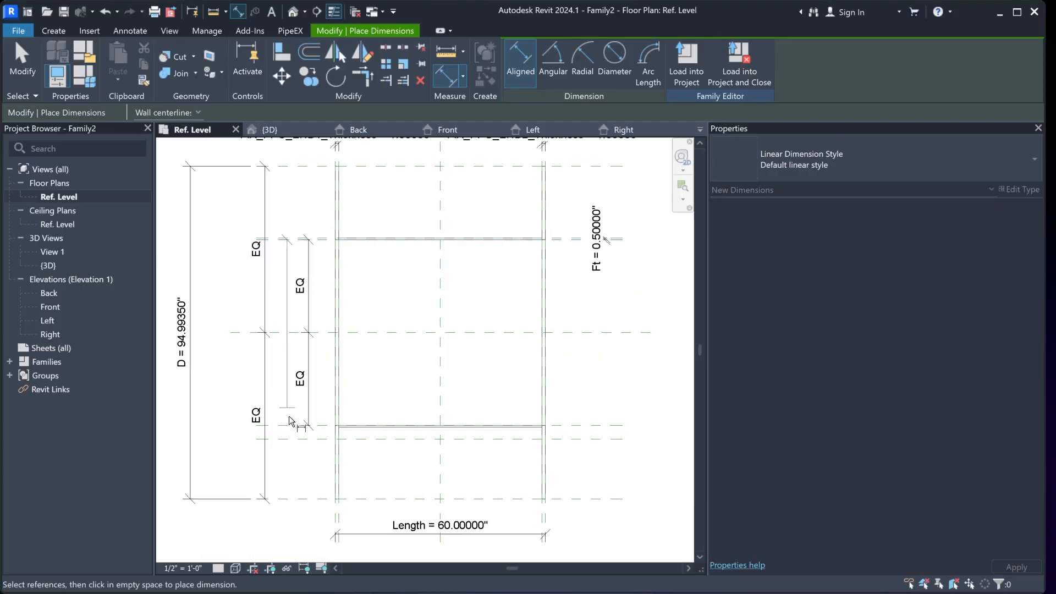
pyautogui.scroll(2, 287, 435)
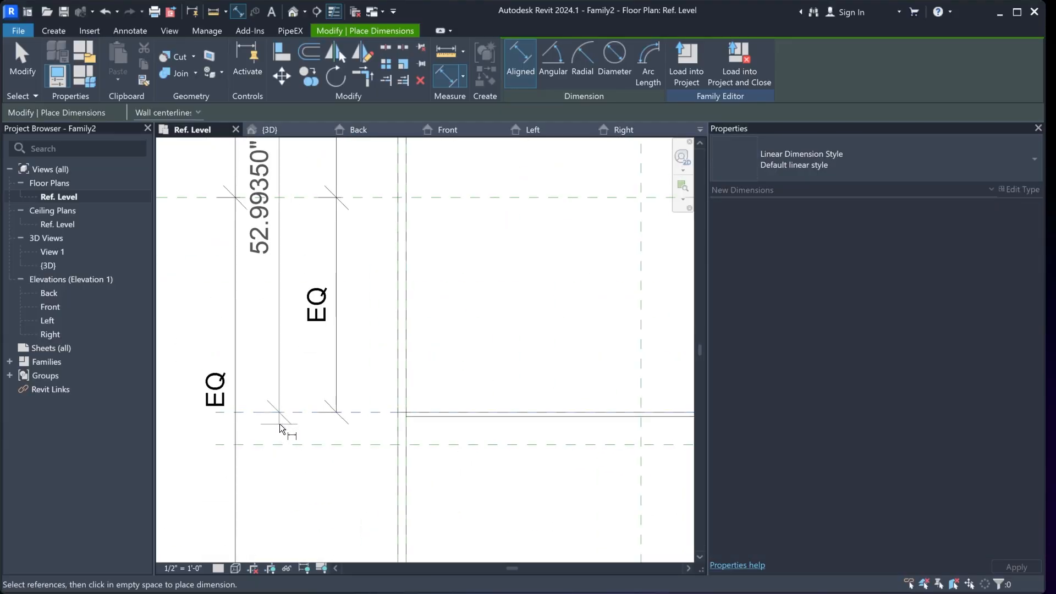
pyautogui.scroll(-2, 279, 423)
pyautogui.press('Escape')
pyautogui.press('Escape')
# Label the overall dimension between the inner body planes with the existing PiX_PPG_END1_DU parameter
pyautogui.click(284, 248)
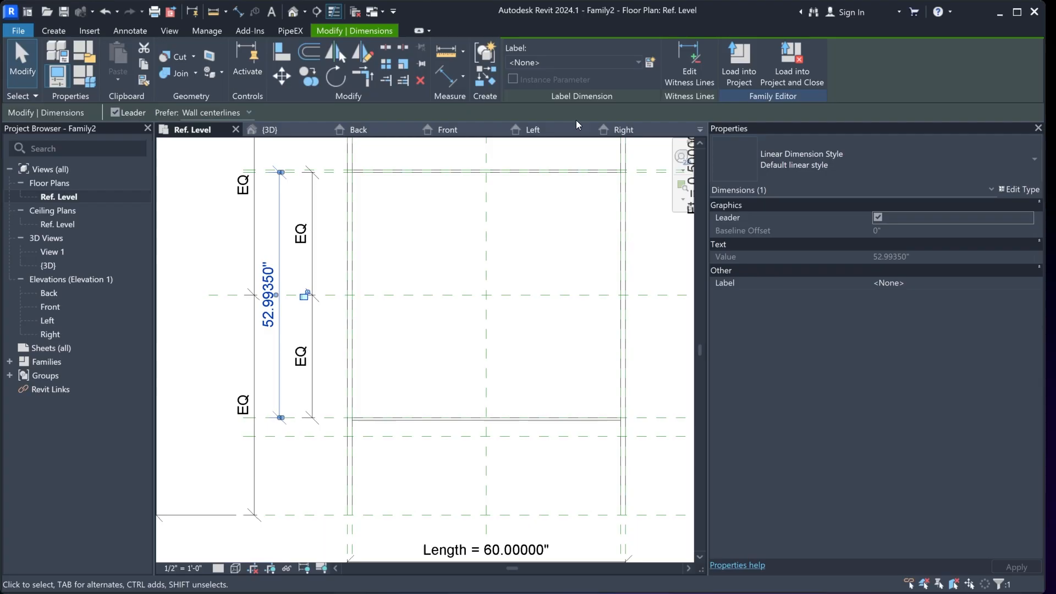
pyautogui.click(623, 66)
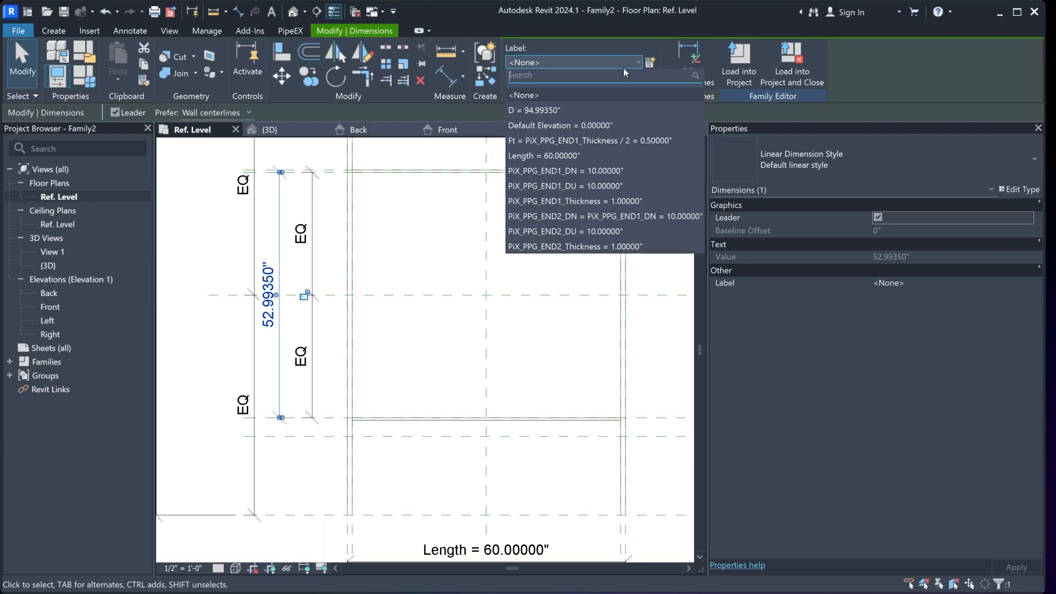
pyautogui.click(598, 190)
pyautogui.scroll(-3, 407, 284)
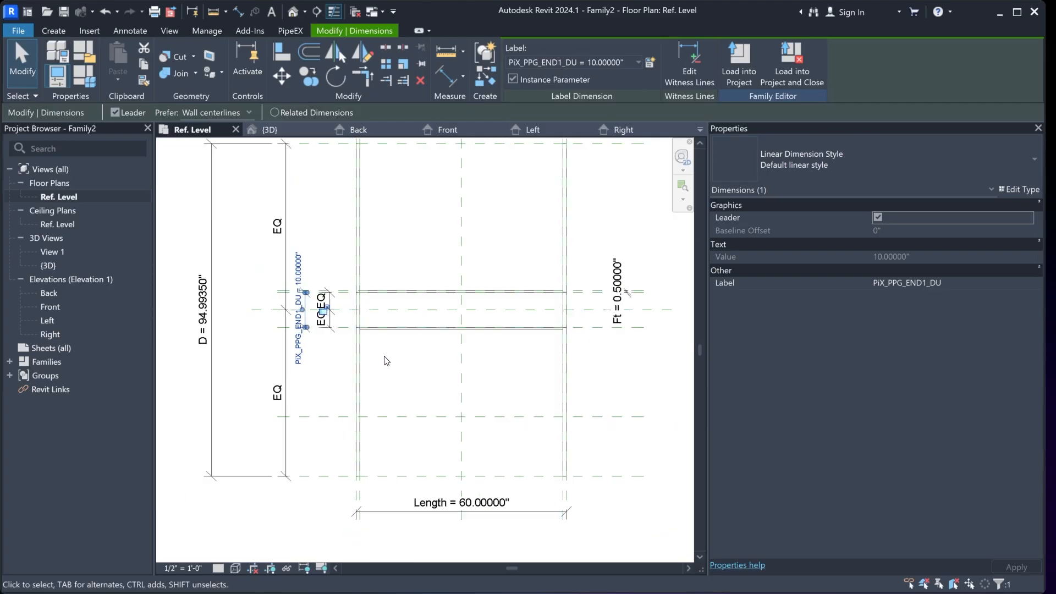
pyautogui.click(407, 284)
pyautogui.scroll(1, 408, 281)
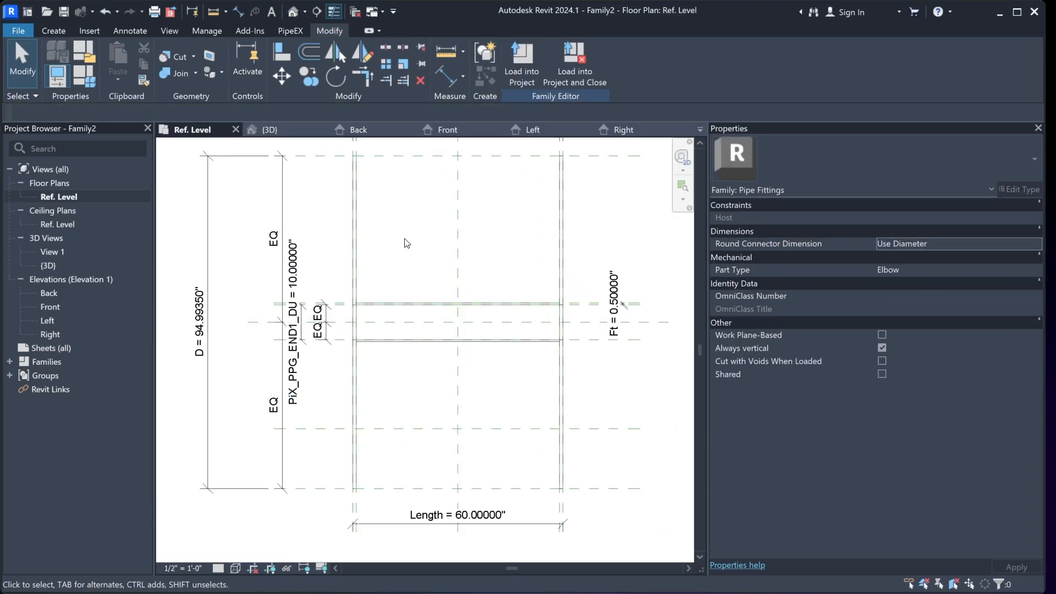
pyautogui.moveTo(406, 242); pyautogui.dragTo(399, 273, button='middle')
pyautogui.scroll(-1, 407, 256)
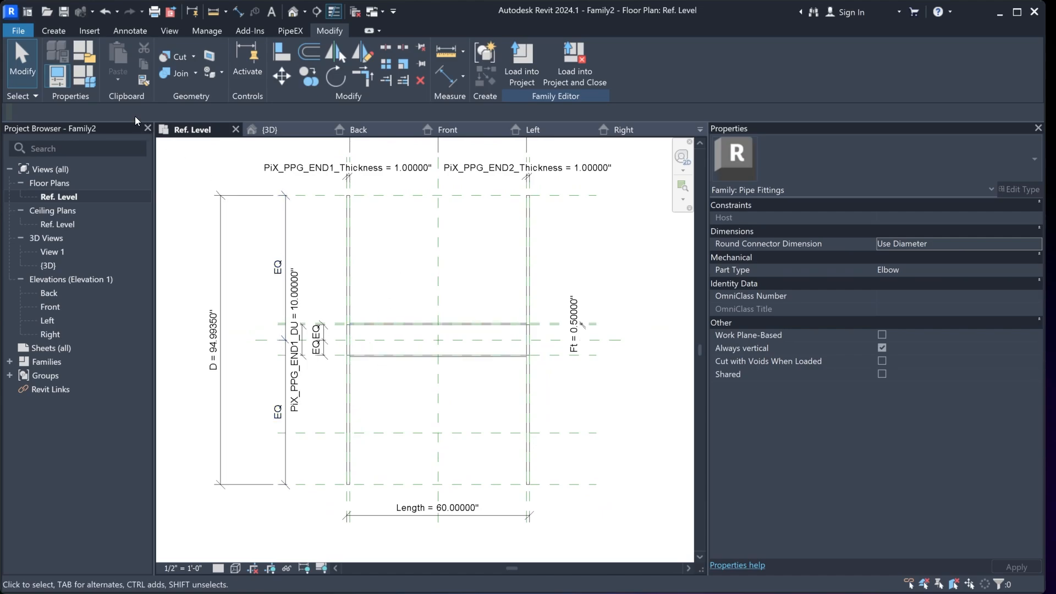
# Delete the ELBOW_CS150_SCH40 lookup table from the family's lookup tables
pyautogui.click(83, 76)
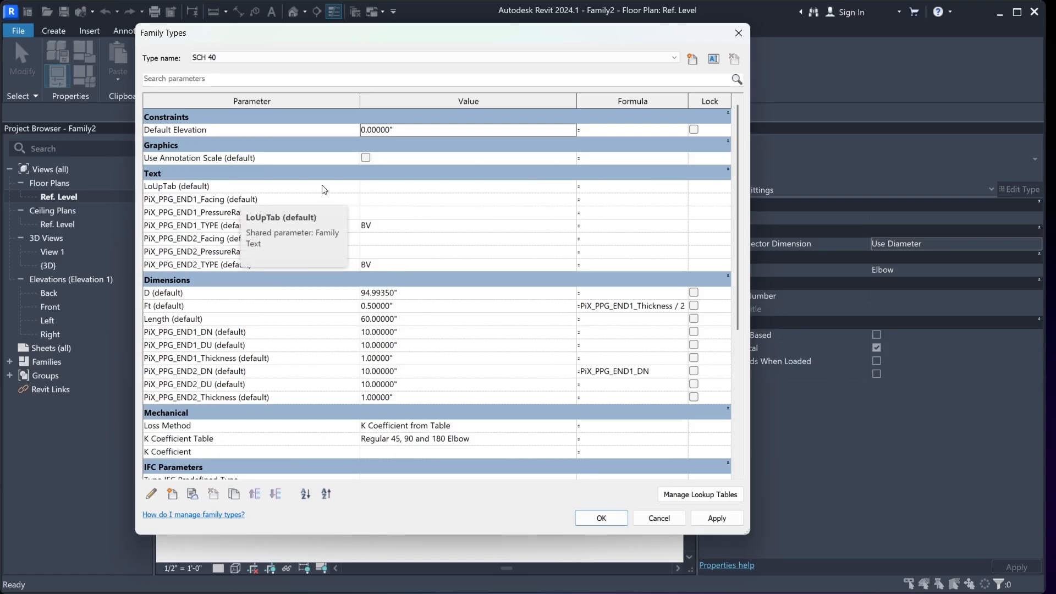
pyautogui.moveTo(421, 38); pyautogui.dragTo(431, 42)
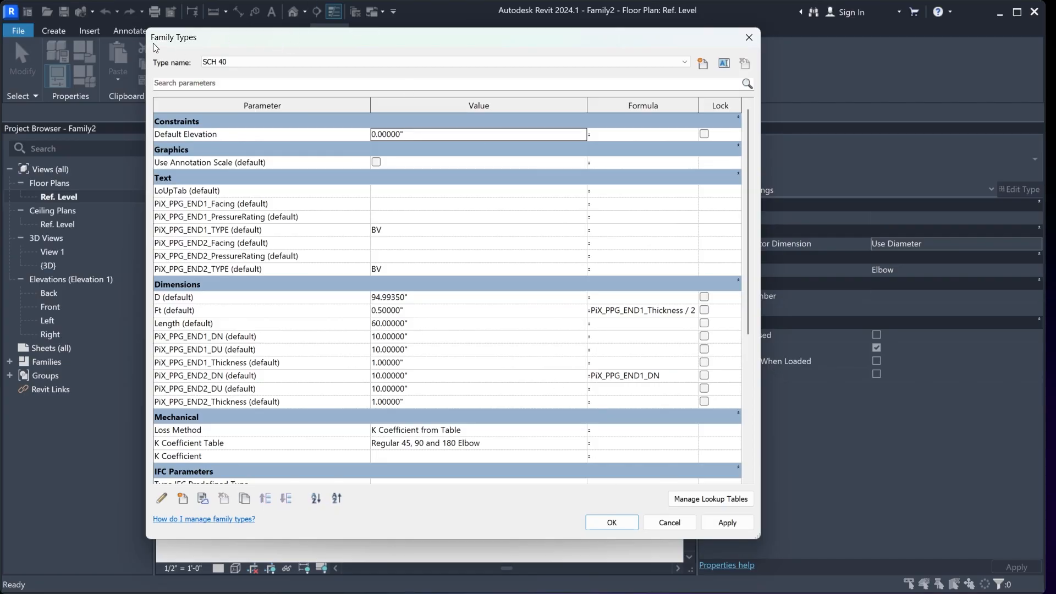
pyautogui.click(692, 503)
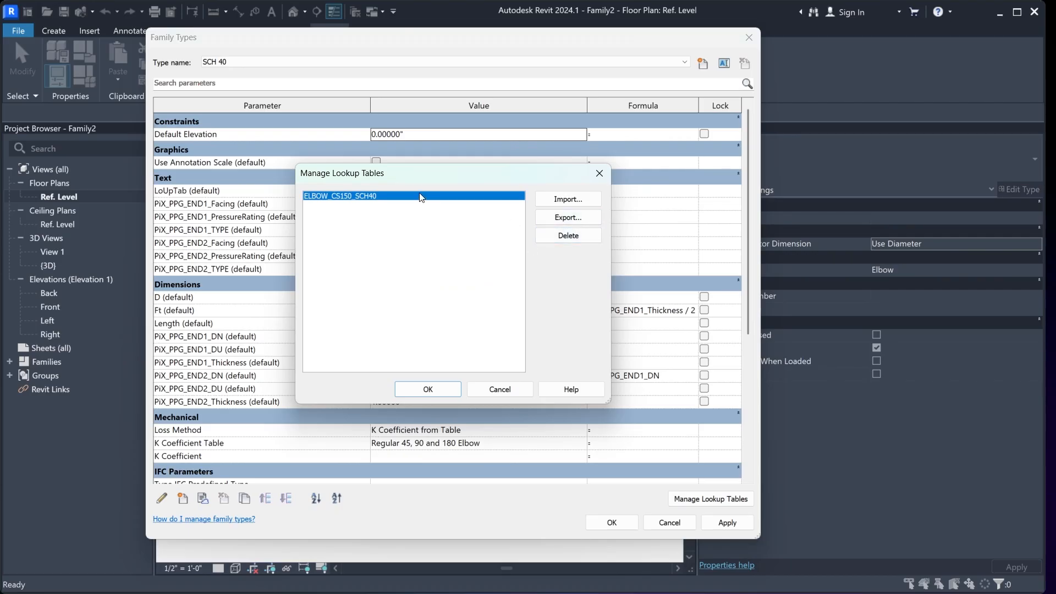
pyautogui.click(578, 237)
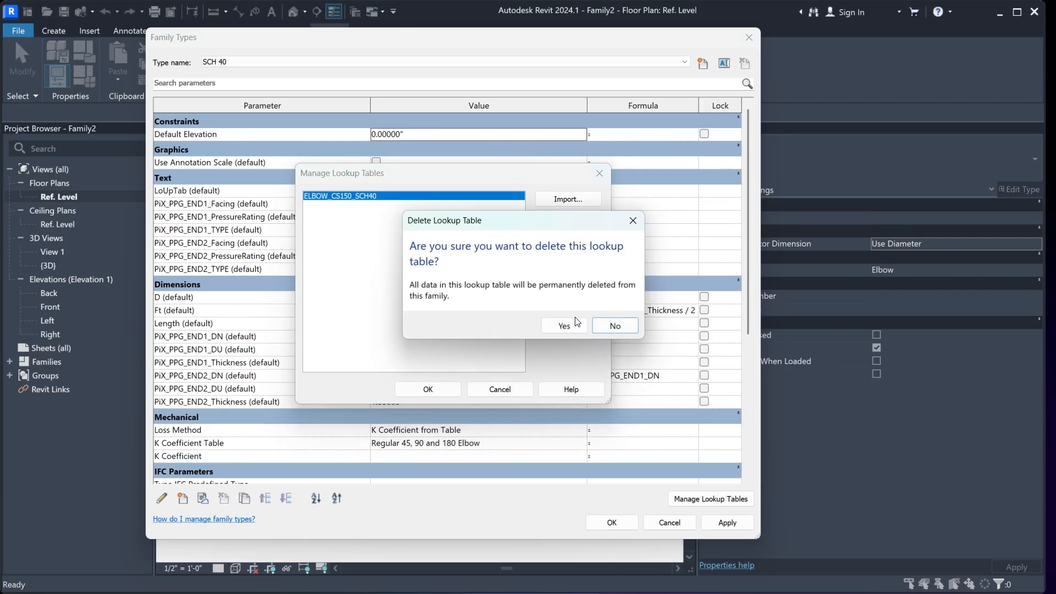
pyautogui.click(596, 325)
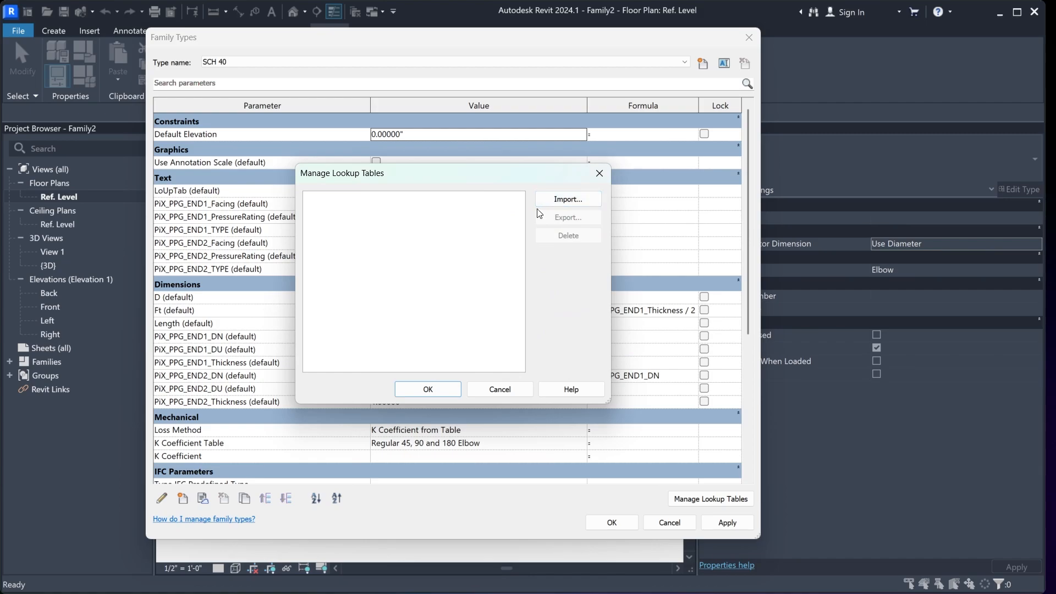
# Import CS150_PiX_Valve_Wedge_Flanged.csv from the CSV file folder as the family's lookup table and accept the table list
pyautogui.click(566, 200)
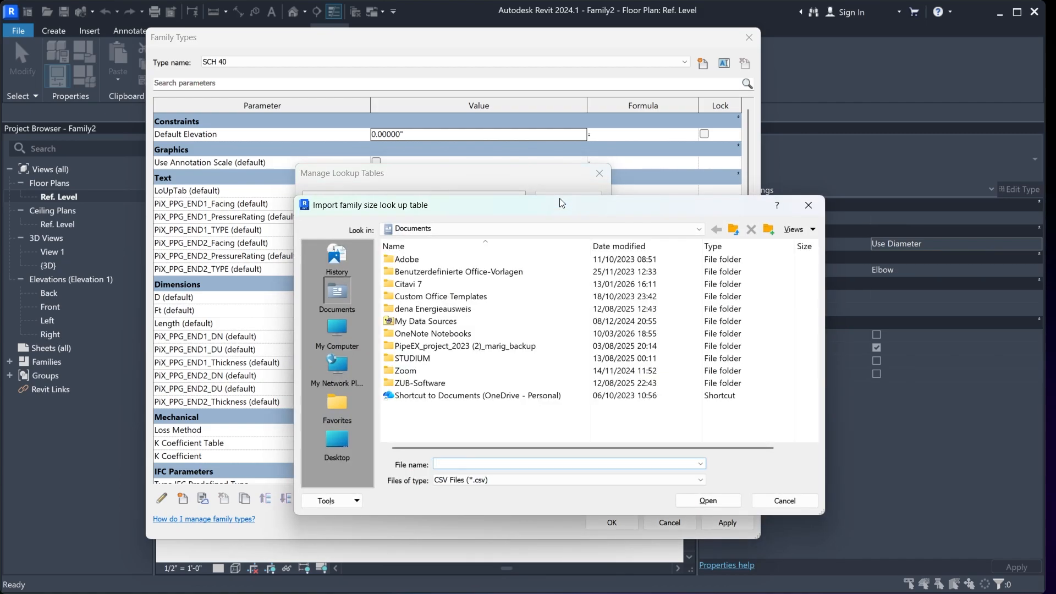
pyautogui.doubleClick(417, 358)
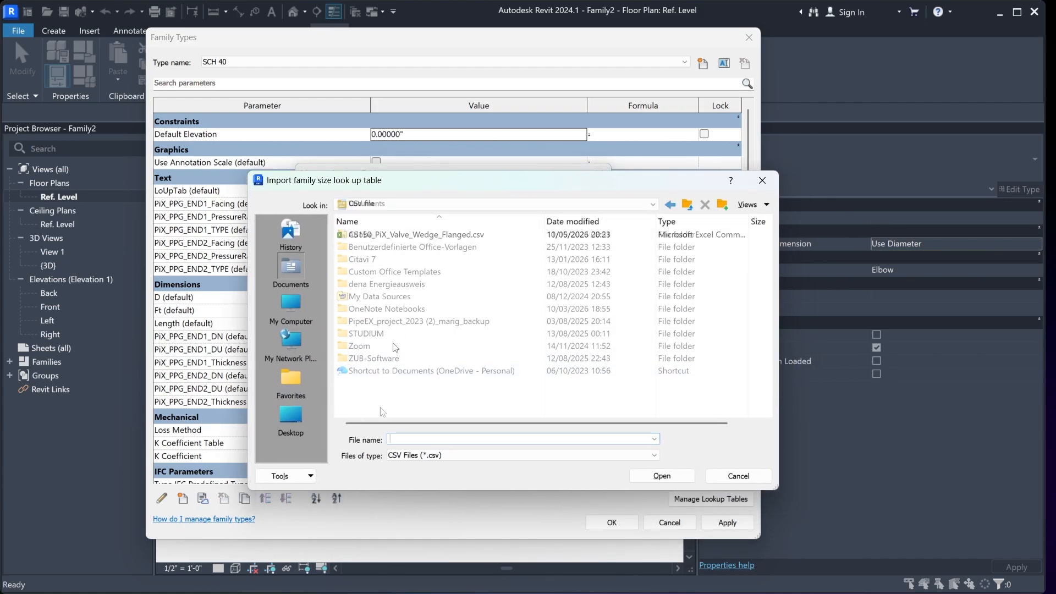
pyautogui.doubleClick(403, 323)
pyautogui.click(390, 235)
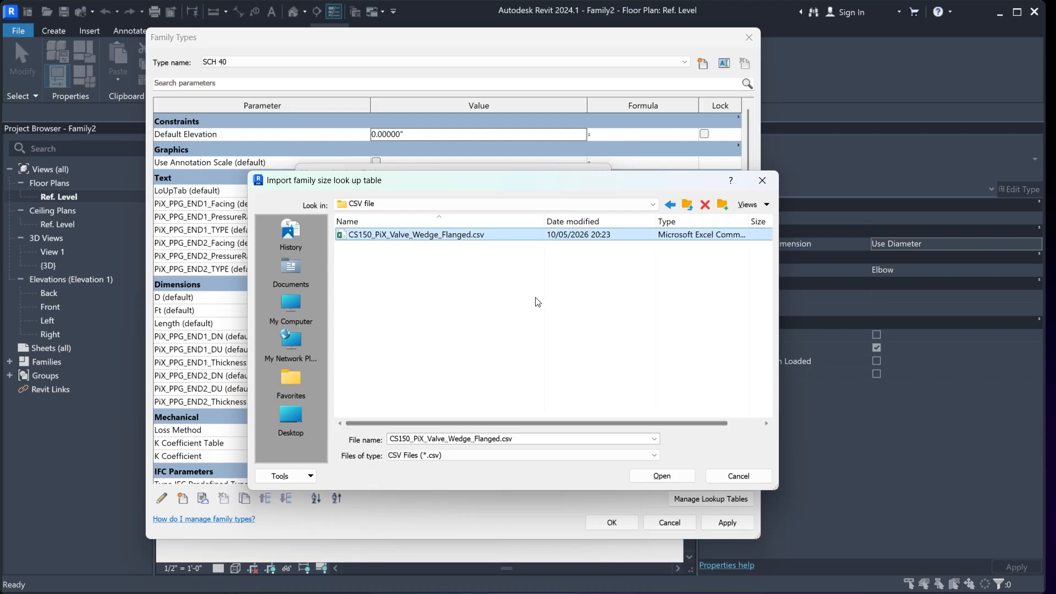
pyautogui.click(676, 475)
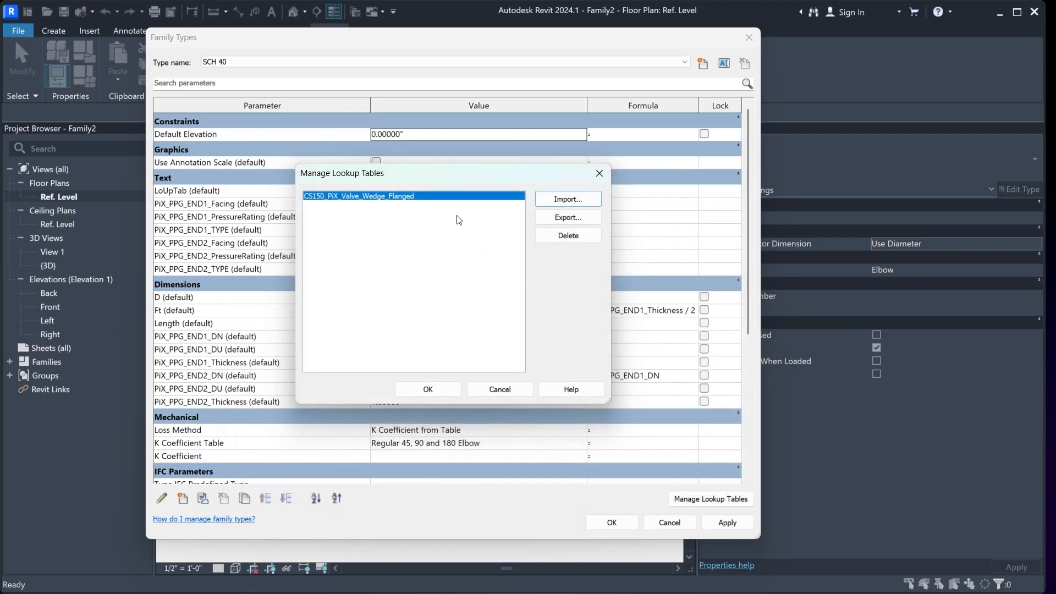
pyautogui.click(443, 390)
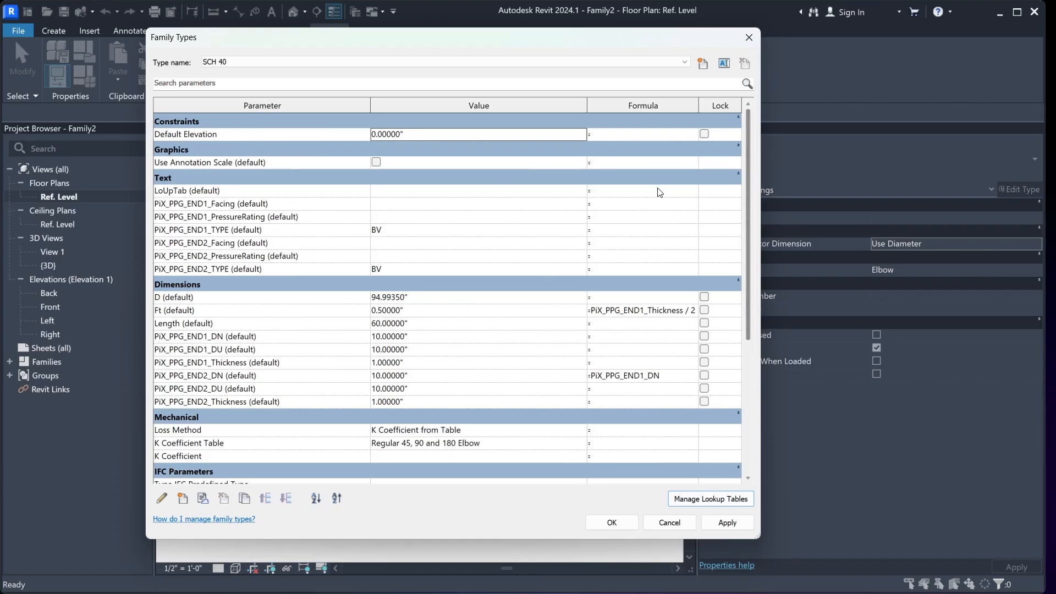
# Set the LoUpTab parameter's formula to the quoted text "CS150_PiX_Valve_Wedge_Flanged"
pyautogui.click(624, 193)
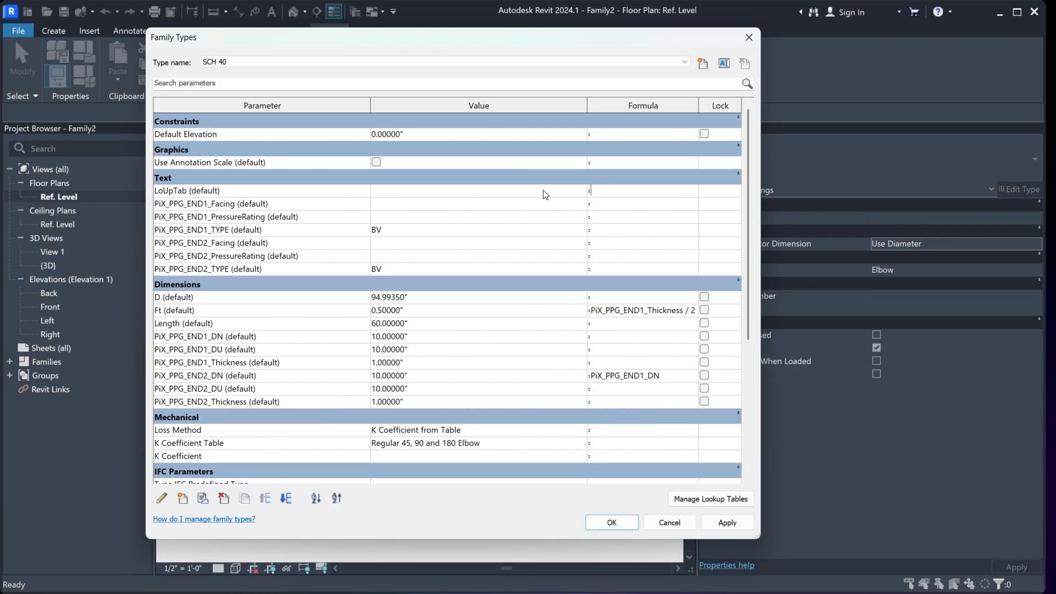
pyautogui.write('50_PiX_Valve_Wedge_Flanged')
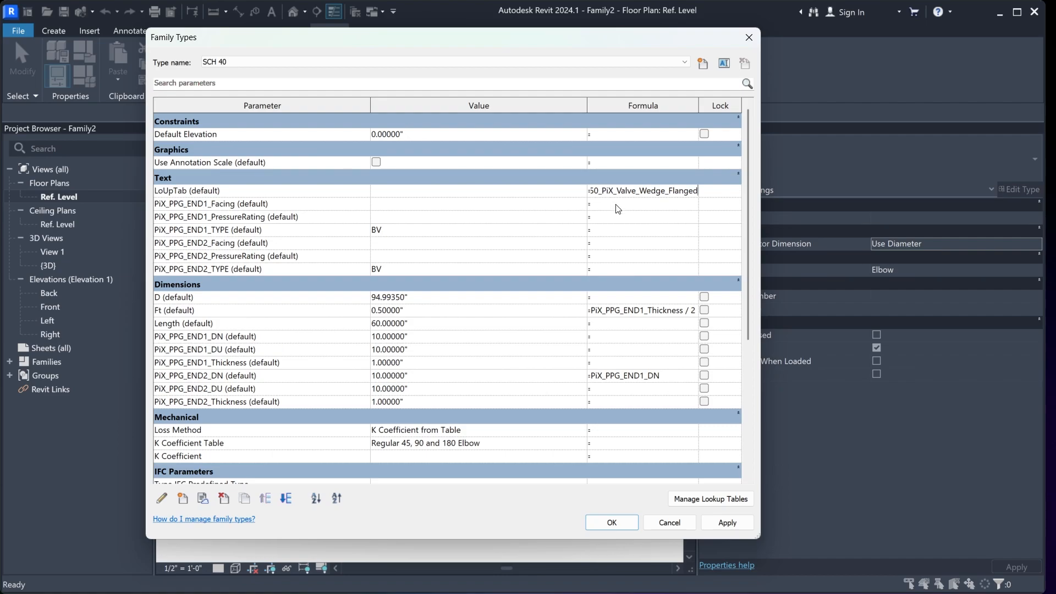
pyautogui.click(620, 208)
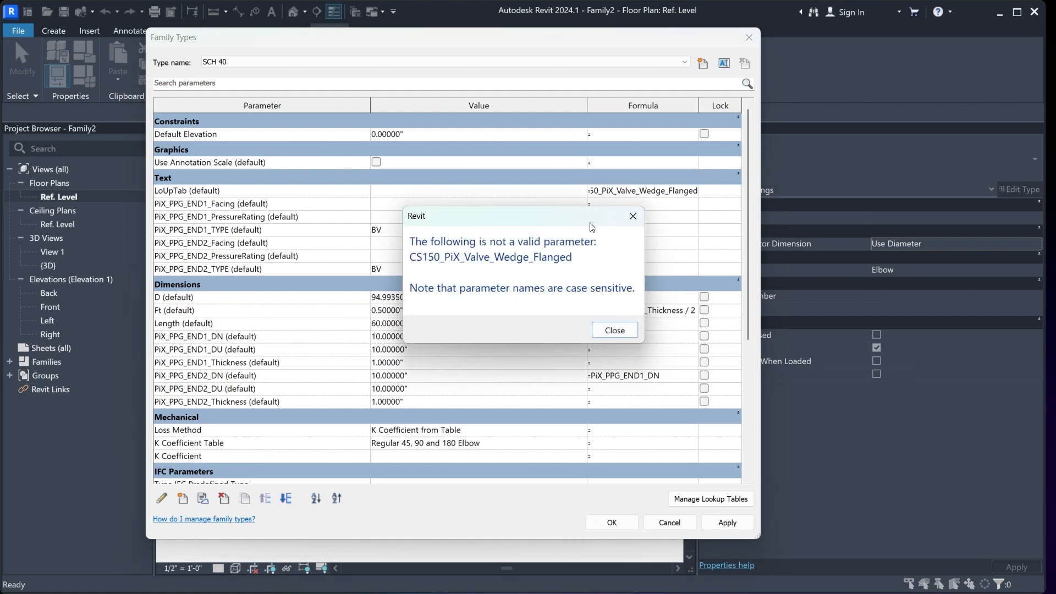
pyautogui.click(619, 331)
pyautogui.write('"')
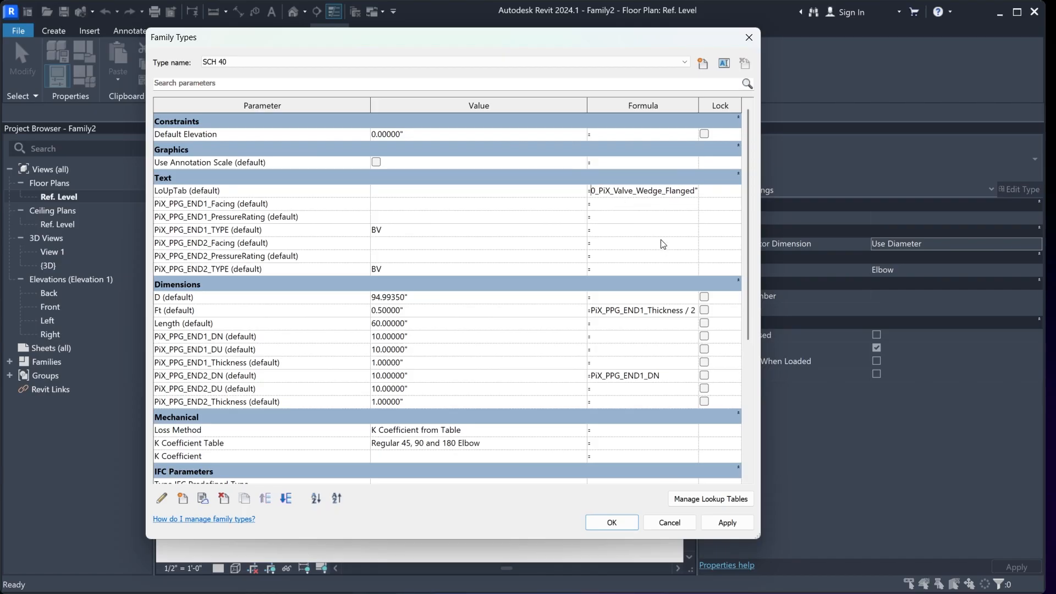
pyautogui.press('Return')
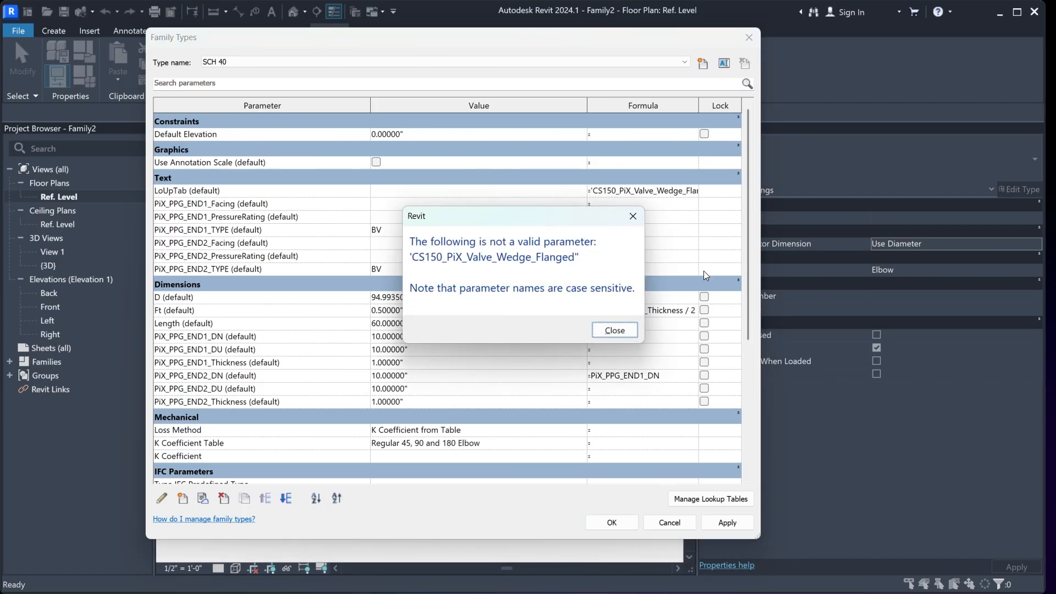
pyautogui.click(615, 330)
pyautogui.press('BackSpace')
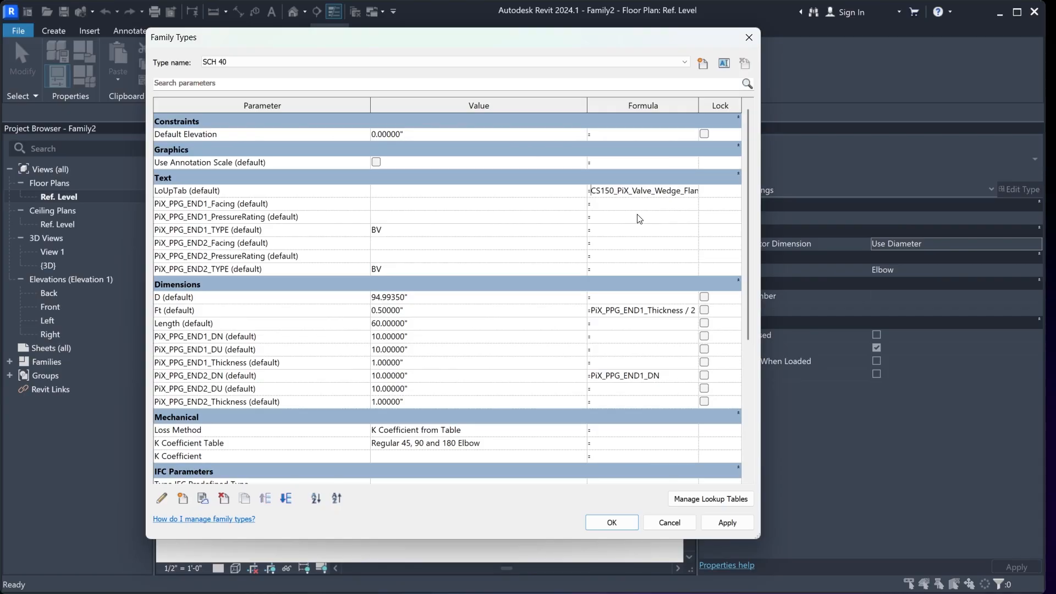
pyautogui.write('"')
pyautogui.click(638, 216)
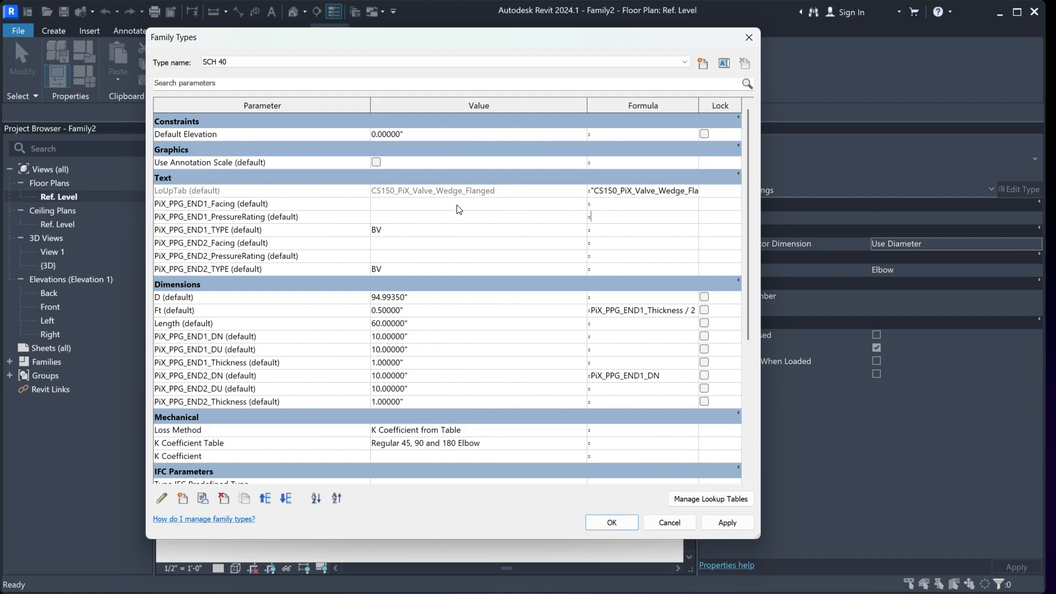
pyautogui.click(511, 223)
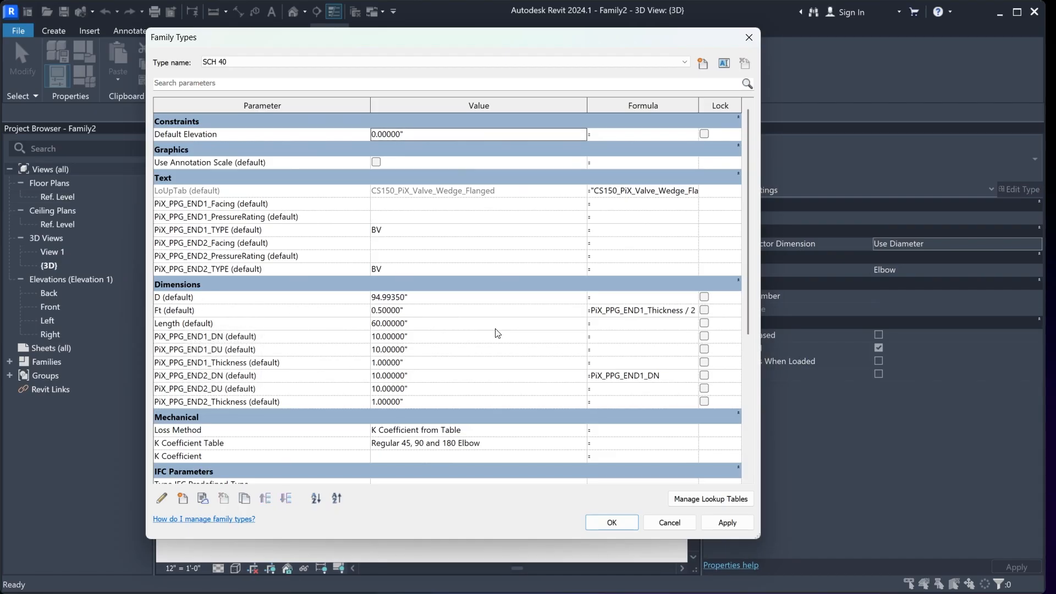
# Set the D parameter's formula to size_lookup(LoUpTab, "D", 0", PiX_PPG_END1_DN, PiX_PPG_END2_DN)
pyautogui.click(616, 298)
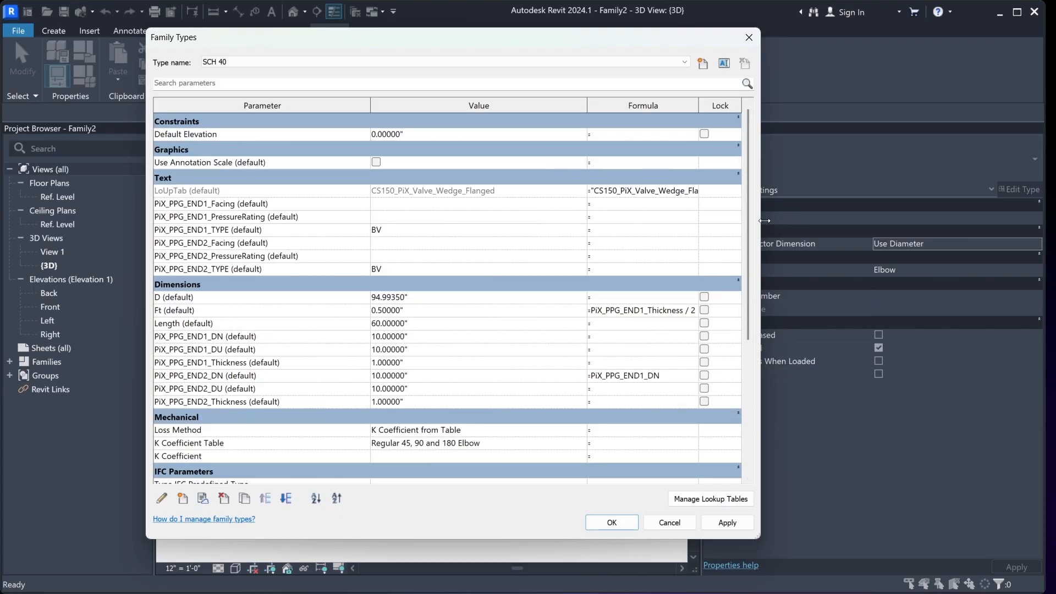
pyautogui.moveTo(760, 220); pyautogui.dragTo(946, 220)
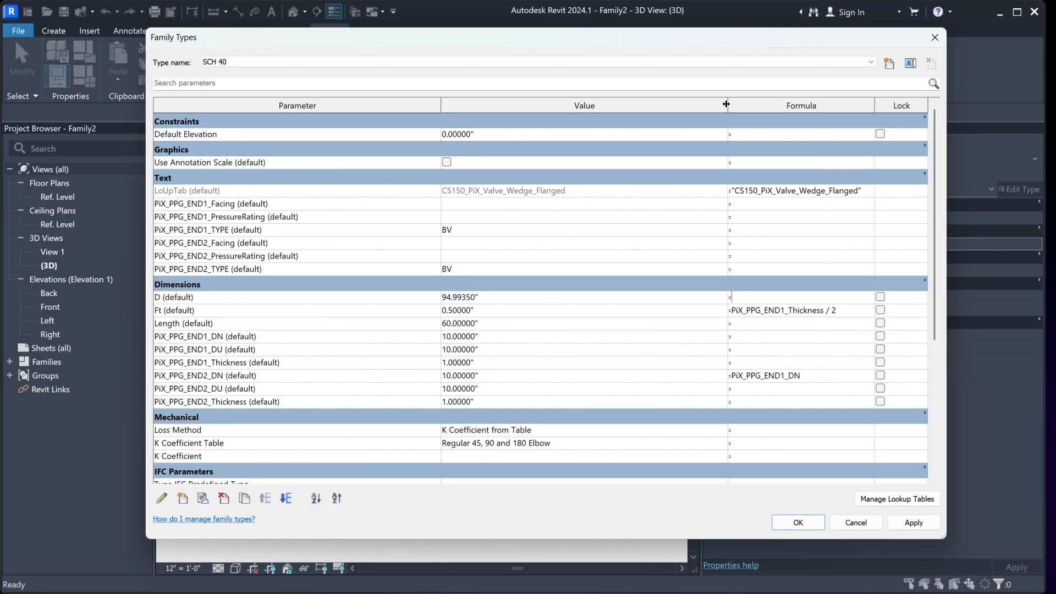
pyautogui.moveTo(726, 104); pyautogui.dragTo(605, 104)
pyautogui.hotkey('ctrl', 'v')
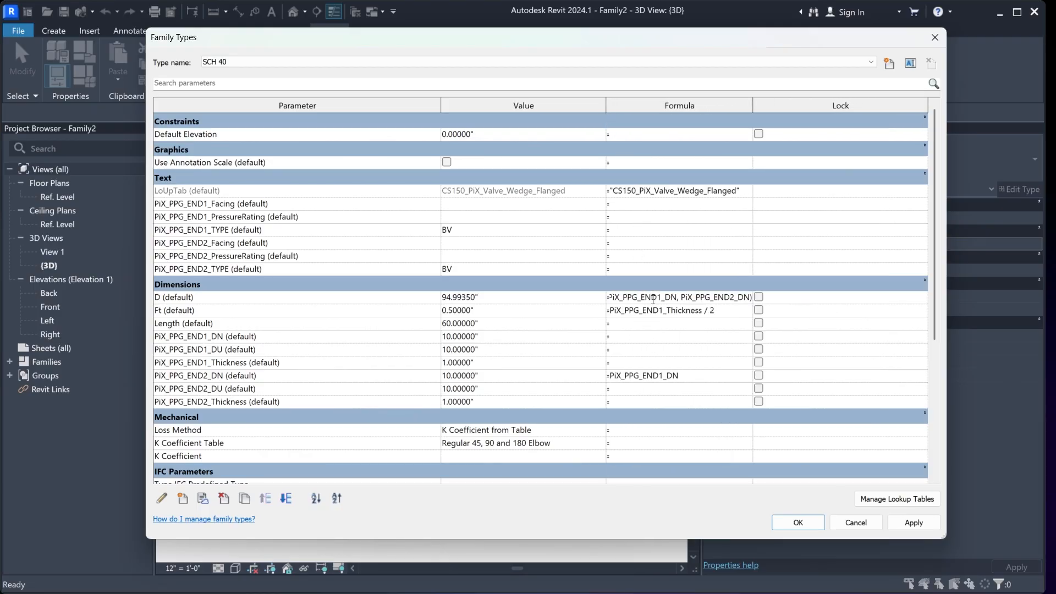
pyautogui.click(827, 323)
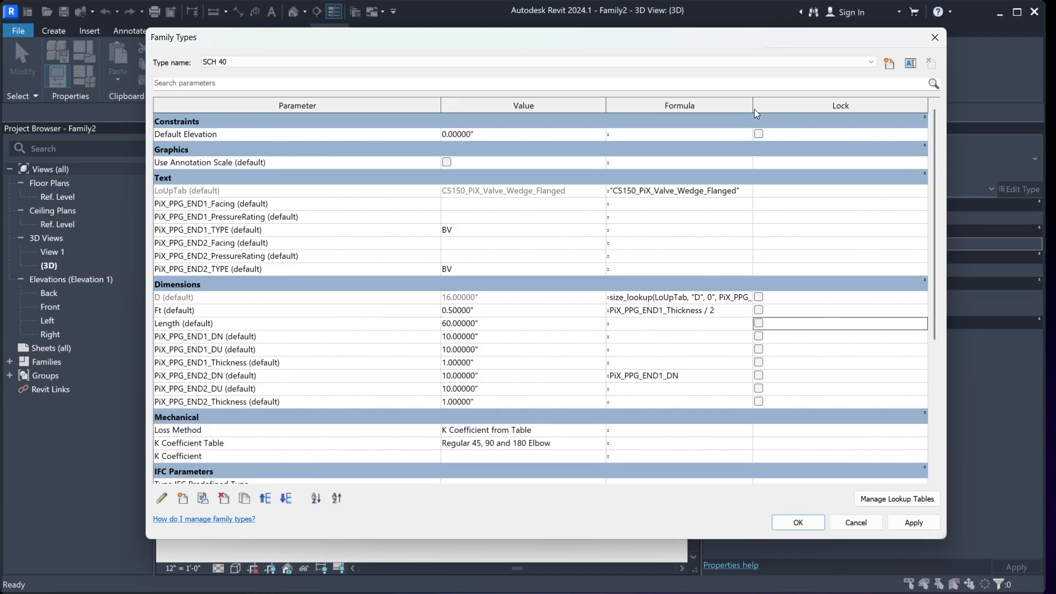
# Widen the Formula column to read the full D lookup formula, and apply the family type changes
pyautogui.moveTo(753, 104); pyautogui.dragTo(899, 106)
pyautogui.click(899, 109)
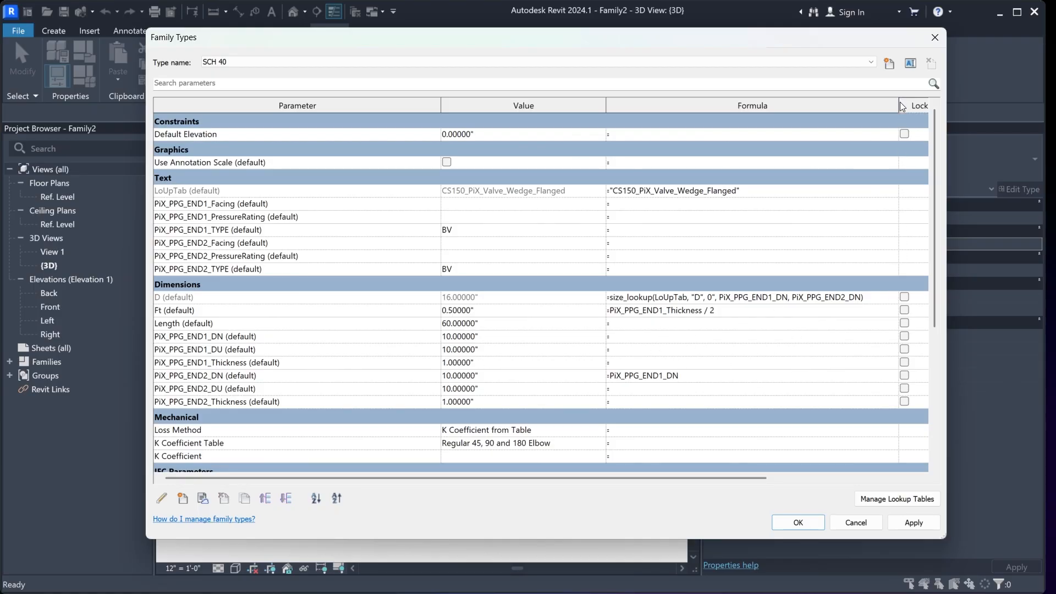
pyautogui.moveTo(899, 106); pyautogui.dragTo(835, 117)
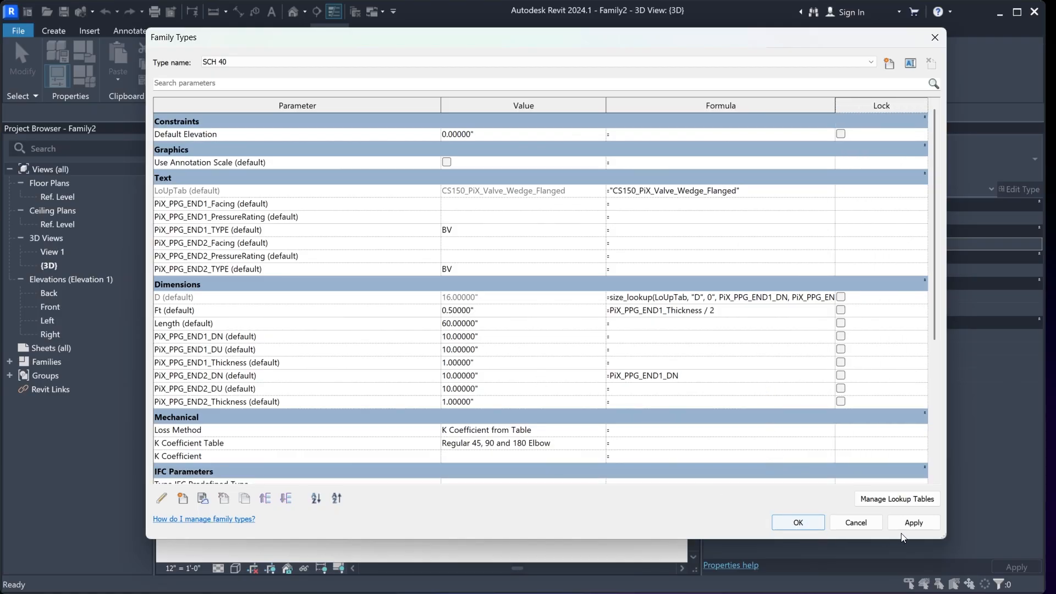
pyautogui.click(914, 523)
pyautogui.click(820, 523)
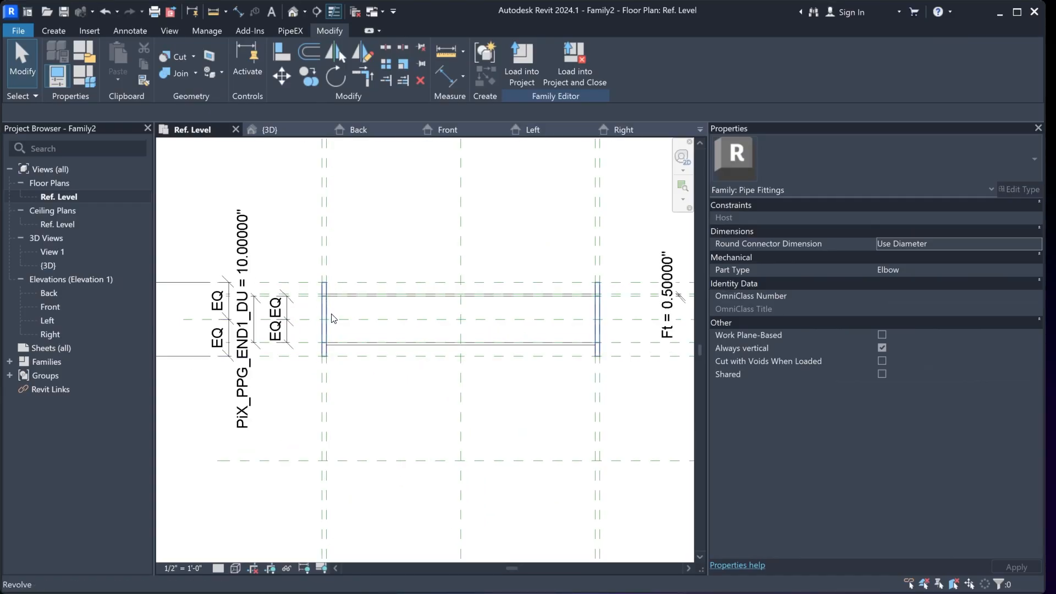
# Open the Front elevation and frame the valve body with its flanges
pyautogui.scroll(-3, 417, 411)
pyautogui.moveTo(417, 411); pyautogui.dragTo(426, 415, button='middle')
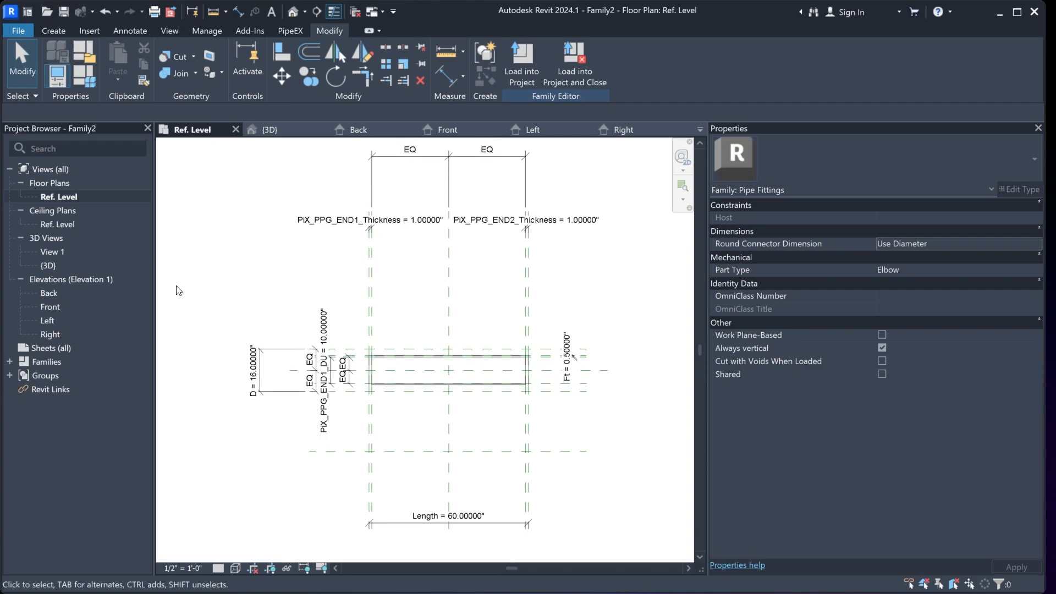
pyautogui.click(48, 308)
pyautogui.doubleClick(47, 309)
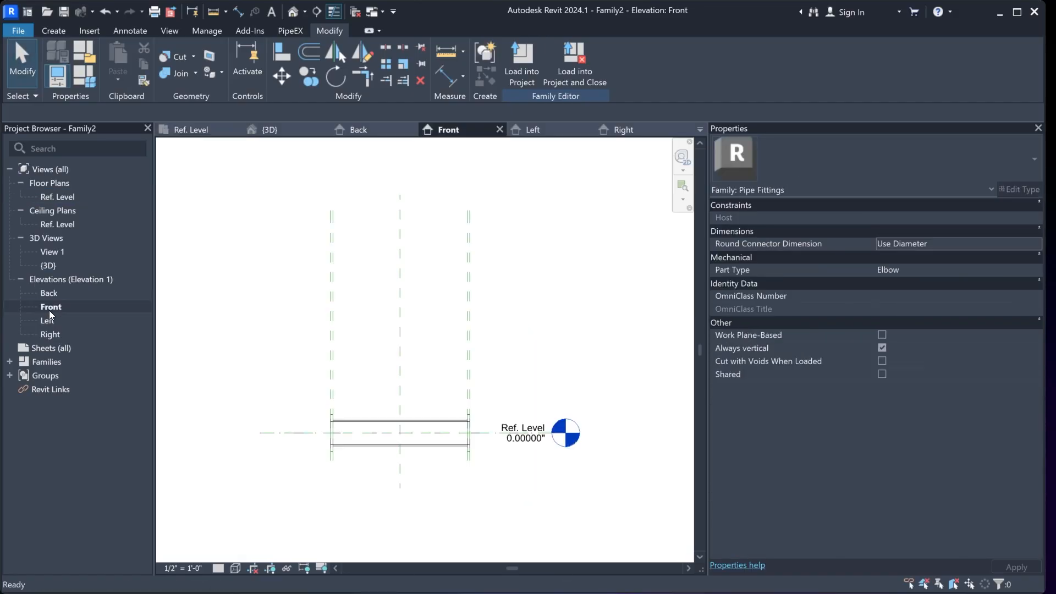
pyautogui.scroll(4, 429, 418)
pyautogui.moveTo(426, 372); pyautogui.dragTo(460, 386, button='middle')
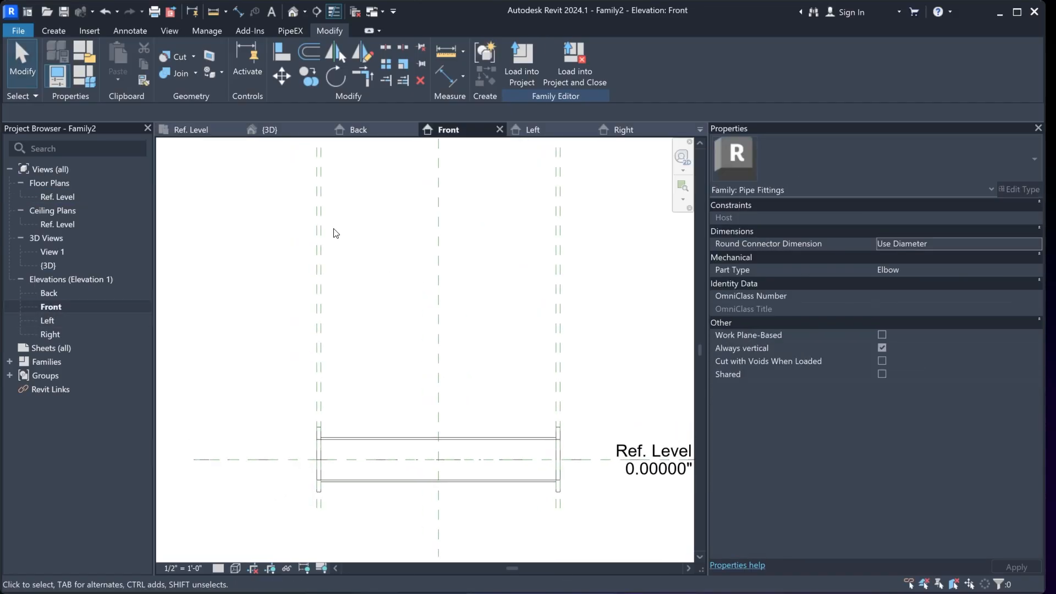
# Draw a horizontal reference plane about 26" above Ref. Level, spanning past both flange planes
pyautogui.click(61, 31)
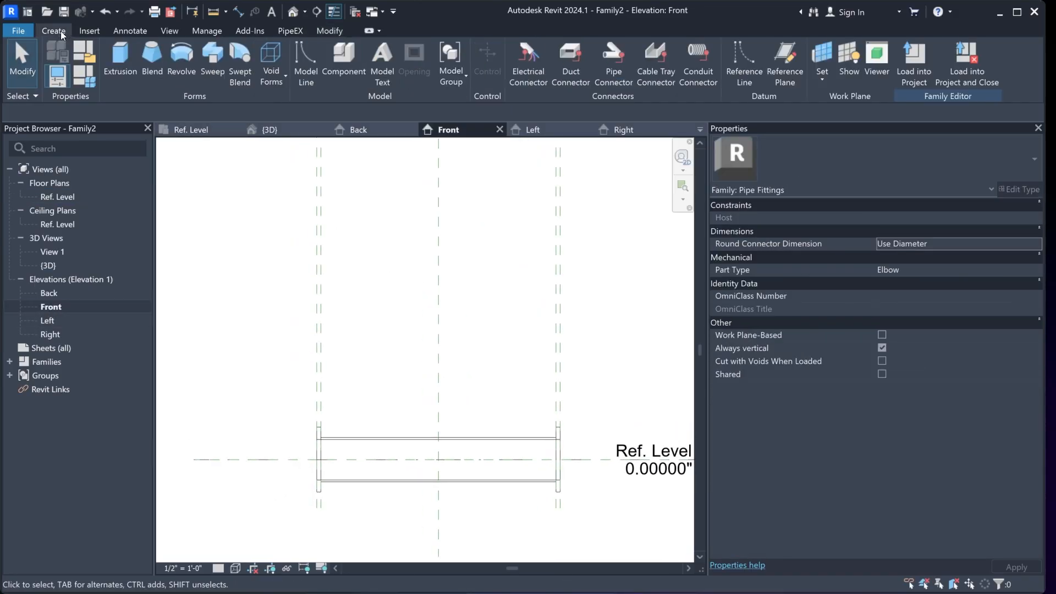
pyautogui.click(792, 58)
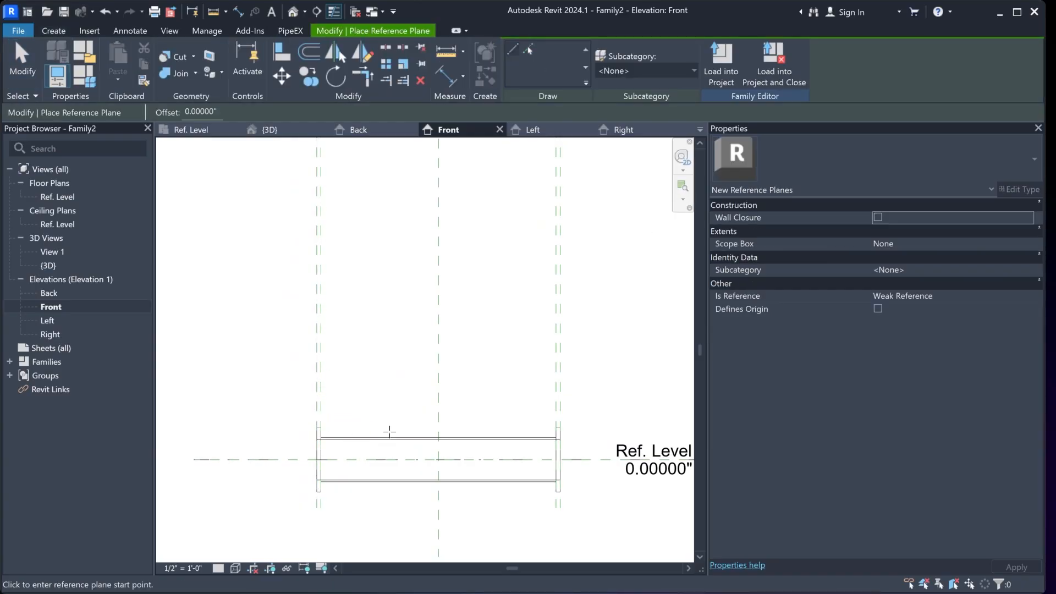
pyautogui.scroll(1, 389, 432)
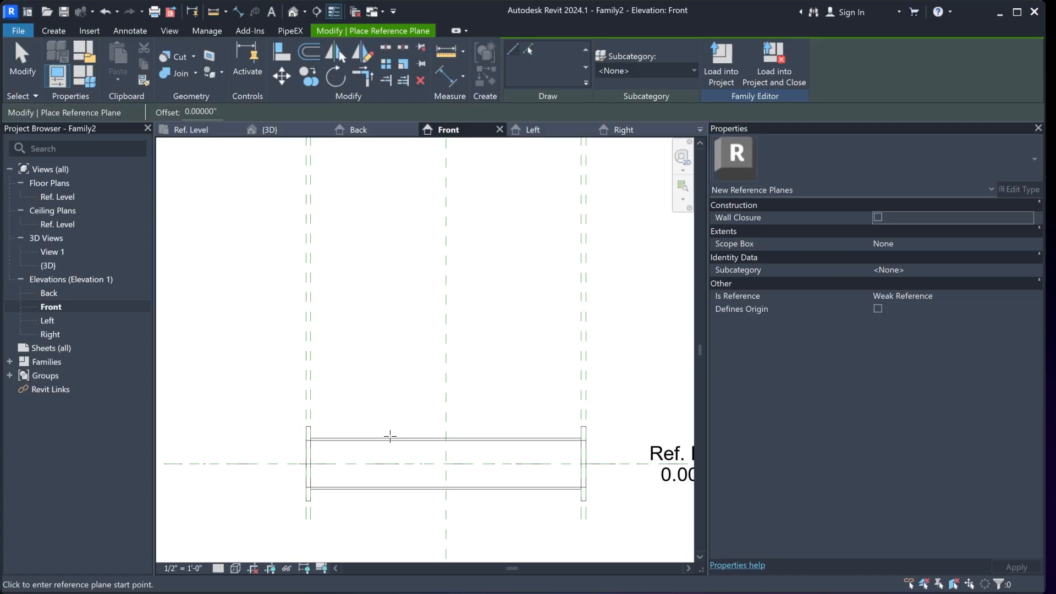
pyautogui.click(292, 342)
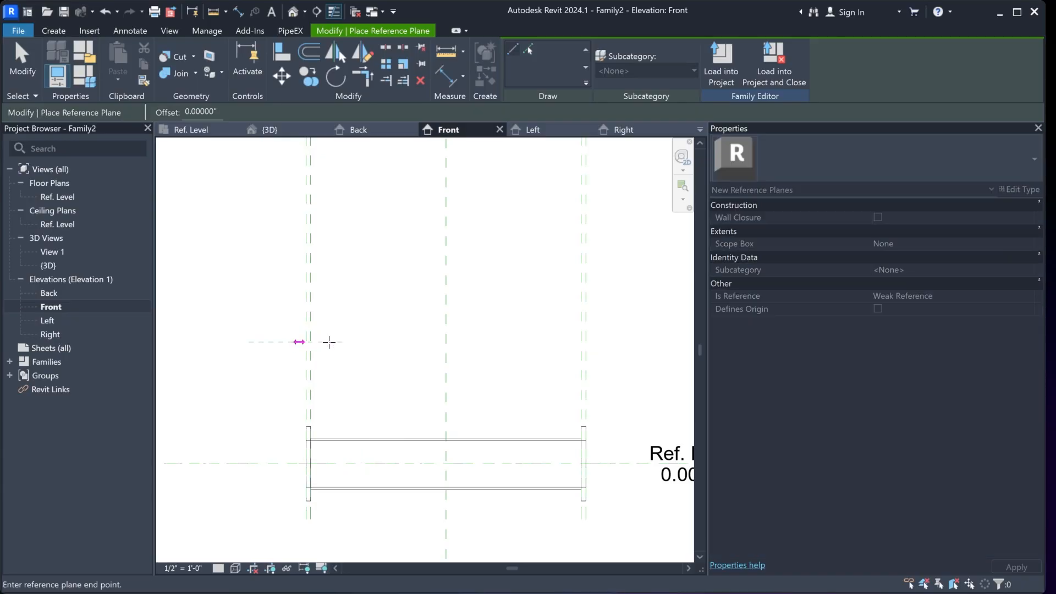
pyautogui.click(614, 342)
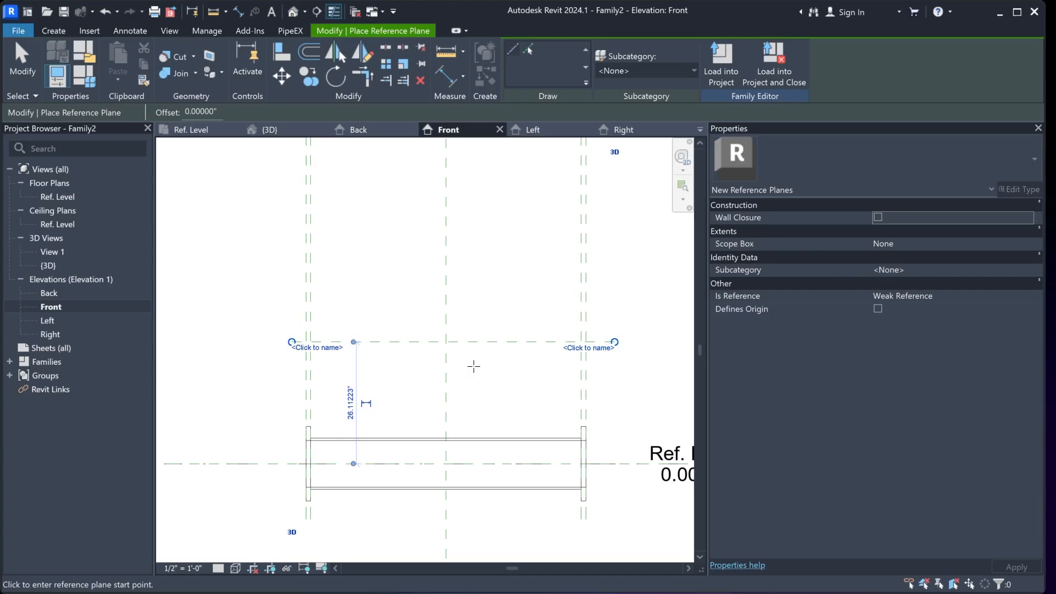
pyautogui.moveTo(474, 366); pyautogui.dragTo(458, 356, button='middle')
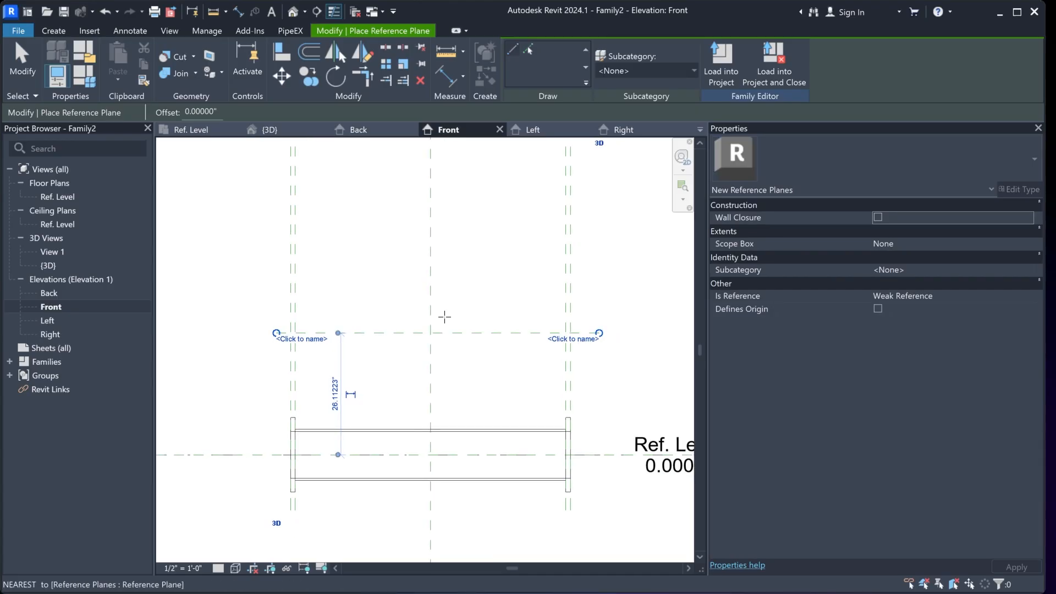
pyautogui.press('Escape')
pyautogui.press('Escape')
pyautogui.moveTo(503, 366); pyautogui.dragTo(495, 356, button='middle')
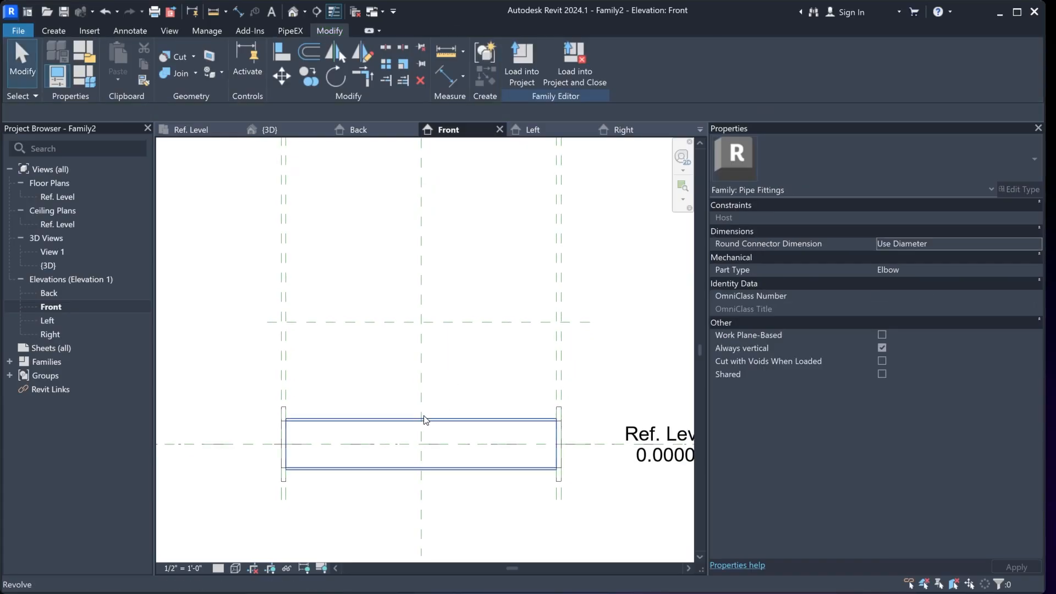
# Draw a second horizontal reference plane about 3" above the existing one, spanning past both flange planes
pyautogui.press('r')
pyautogui.press('p')
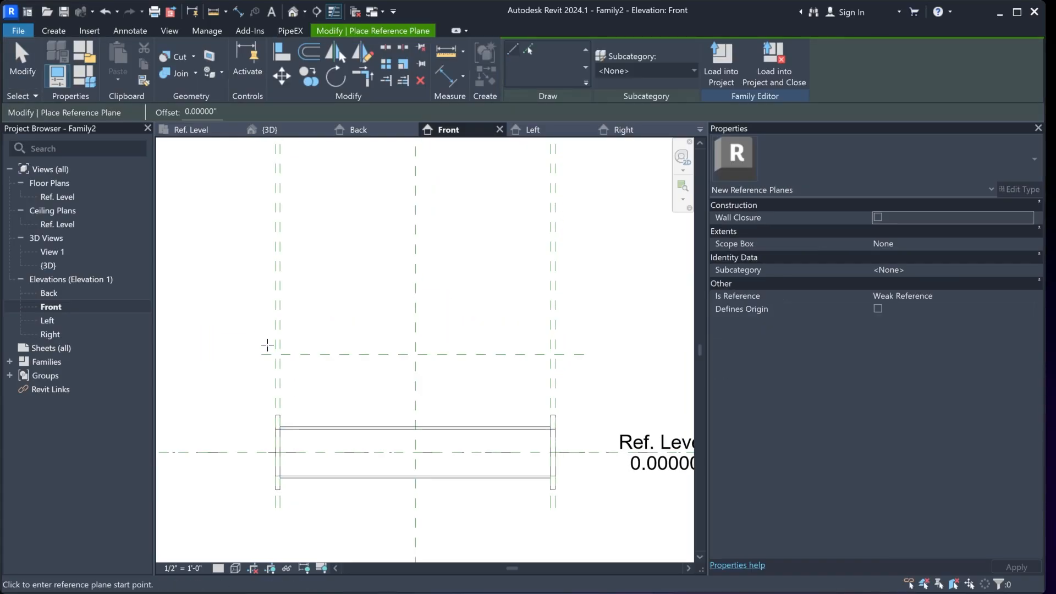
pyautogui.click(217, 341)
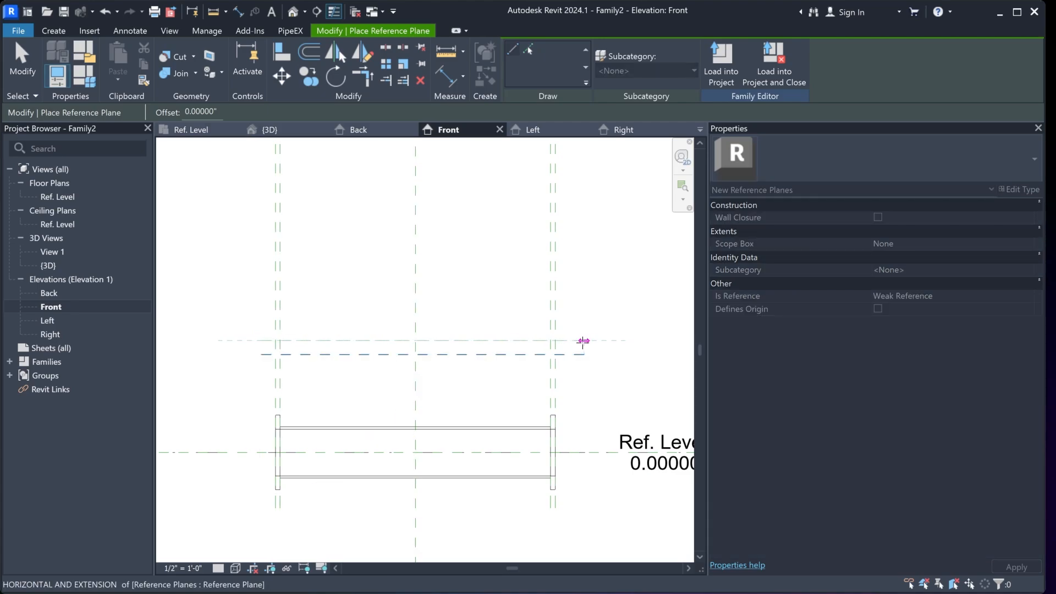
pyautogui.click(584, 341)
pyautogui.press('Escape')
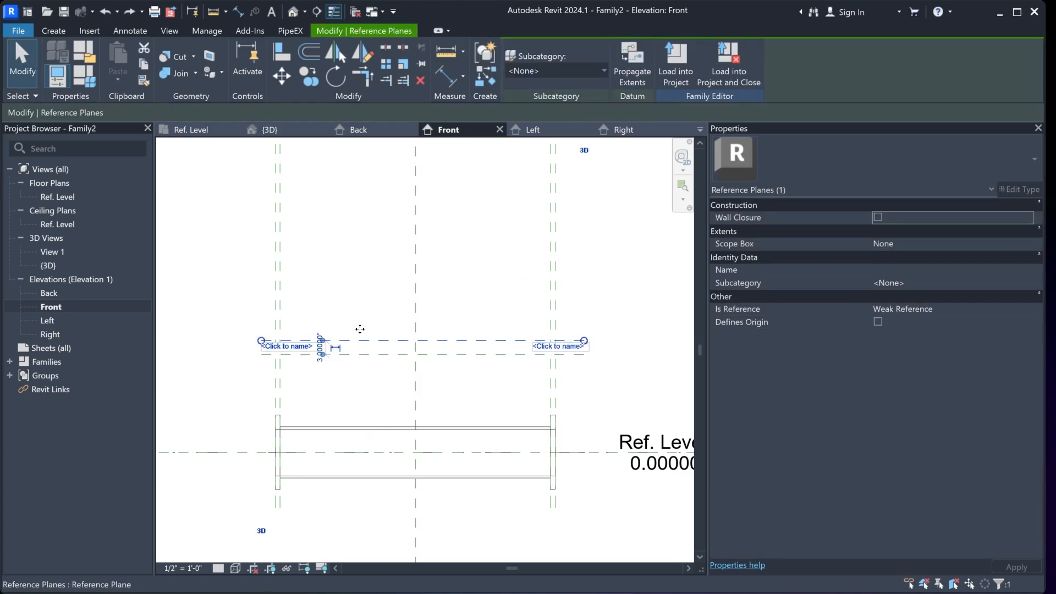
# Copy the new reference plane upward six times at about 3" spacing
pyautogui.click(308, 76)
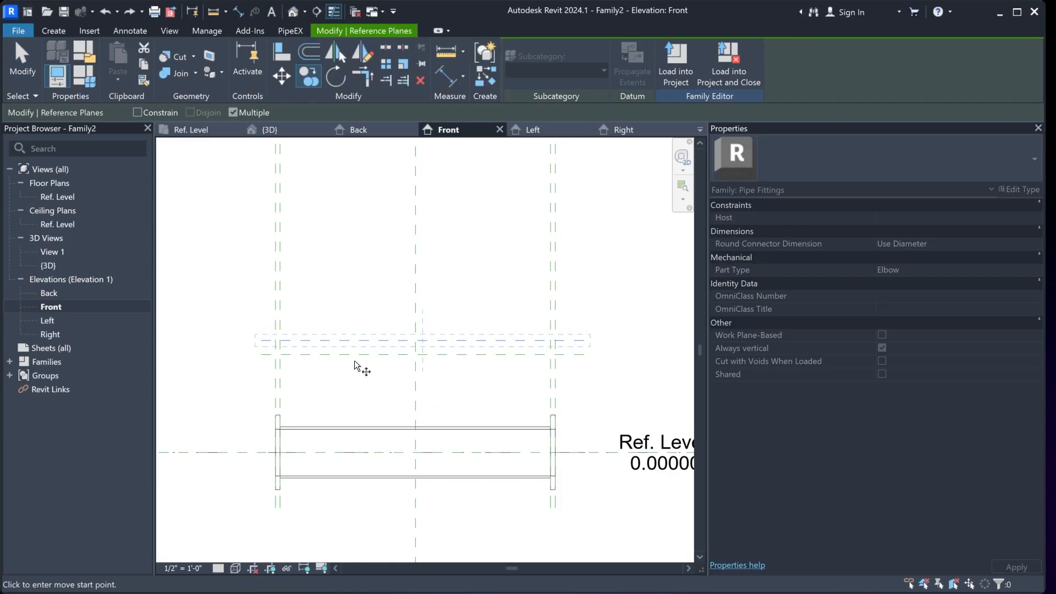
pyautogui.click(355, 355)
pyautogui.click(356, 341)
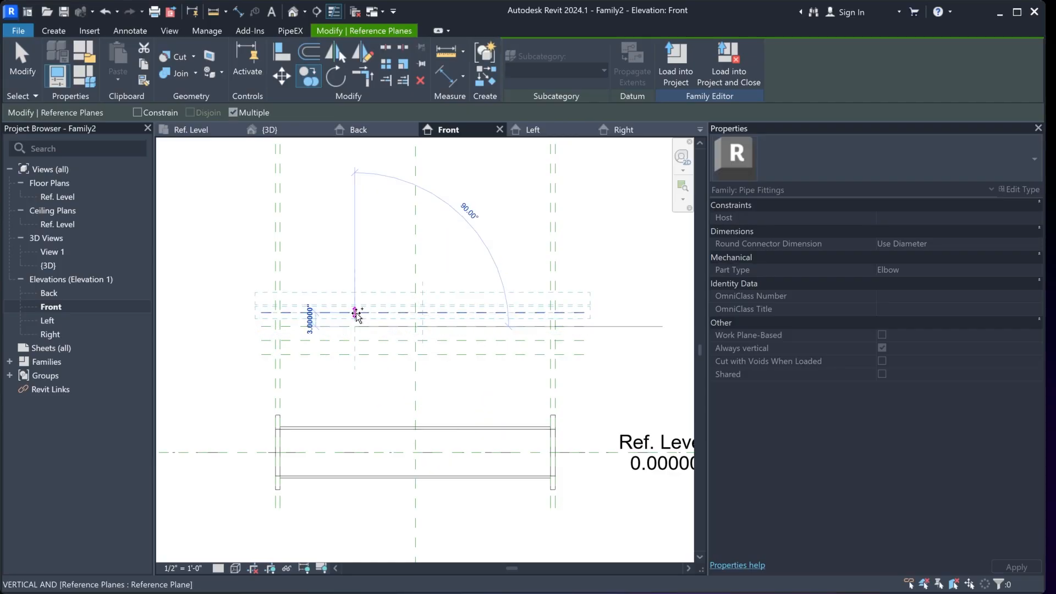
pyautogui.click(356, 311)
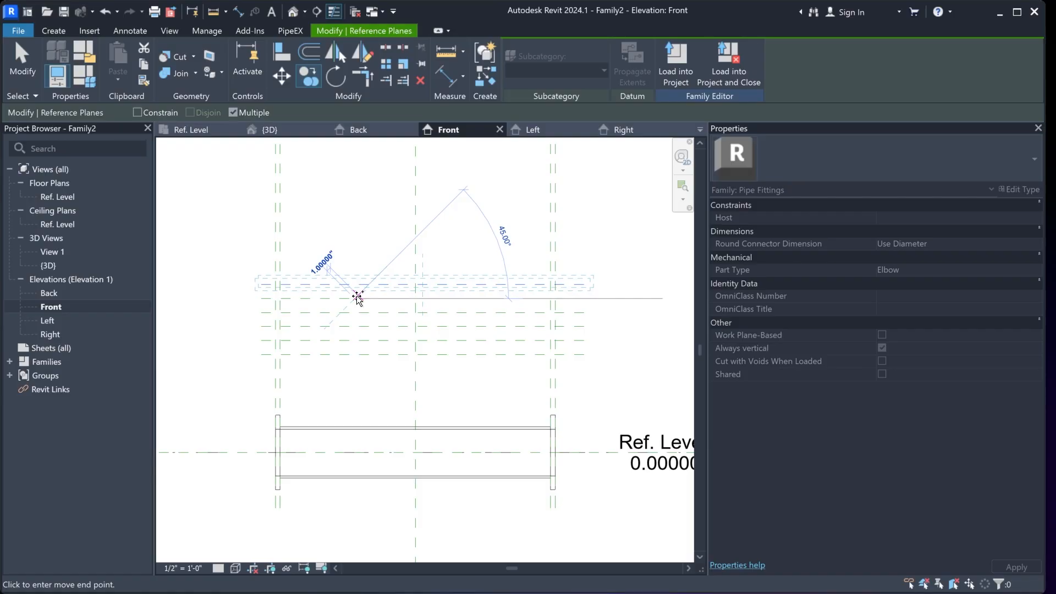
pyautogui.click(357, 297)
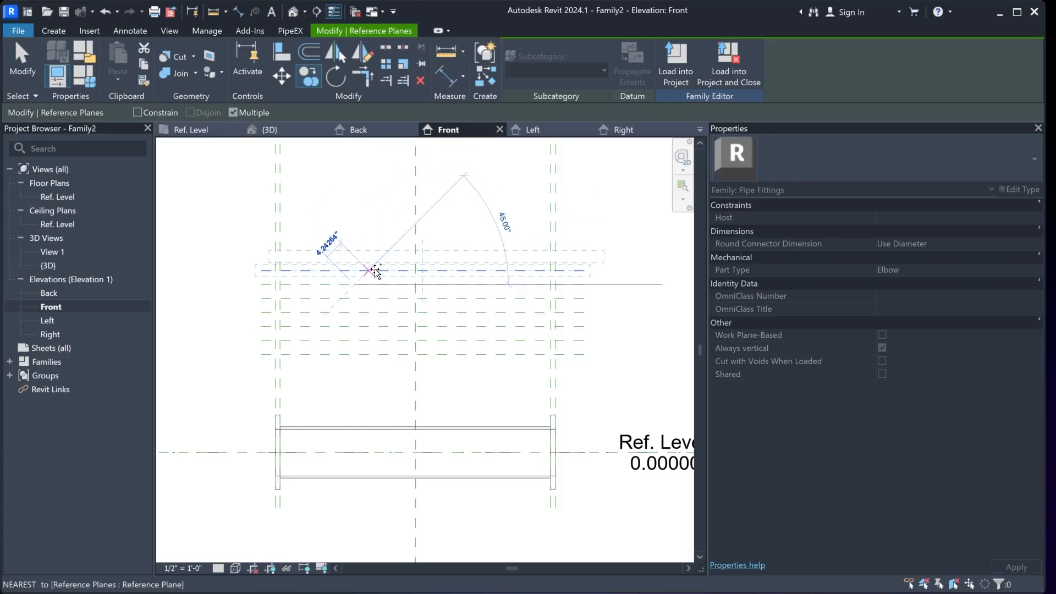
pyautogui.press('Escape')
pyautogui.press('Escape')
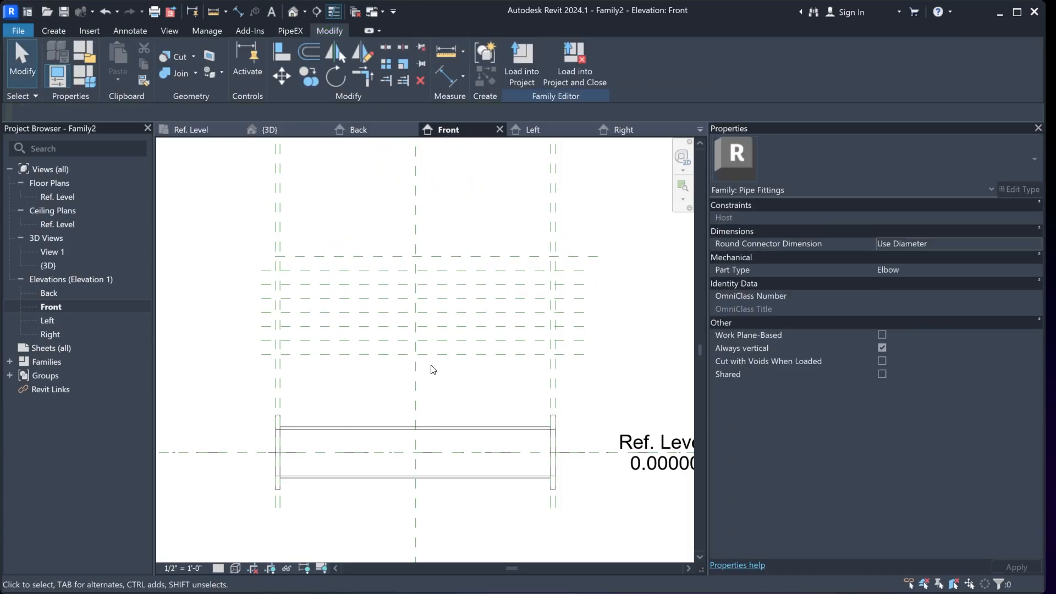
# Dimension the gap between the two lowest horizontal reference planes and label it PiX_PPG_END1_Thickness
pyautogui.click(127, 31)
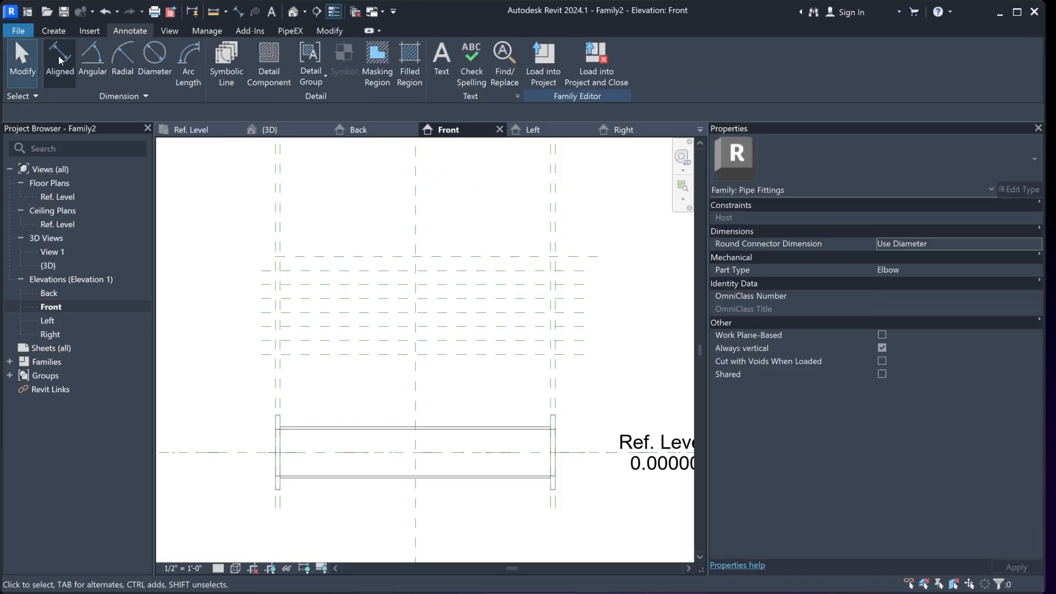
pyautogui.click(64, 52)
pyautogui.click(572, 342)
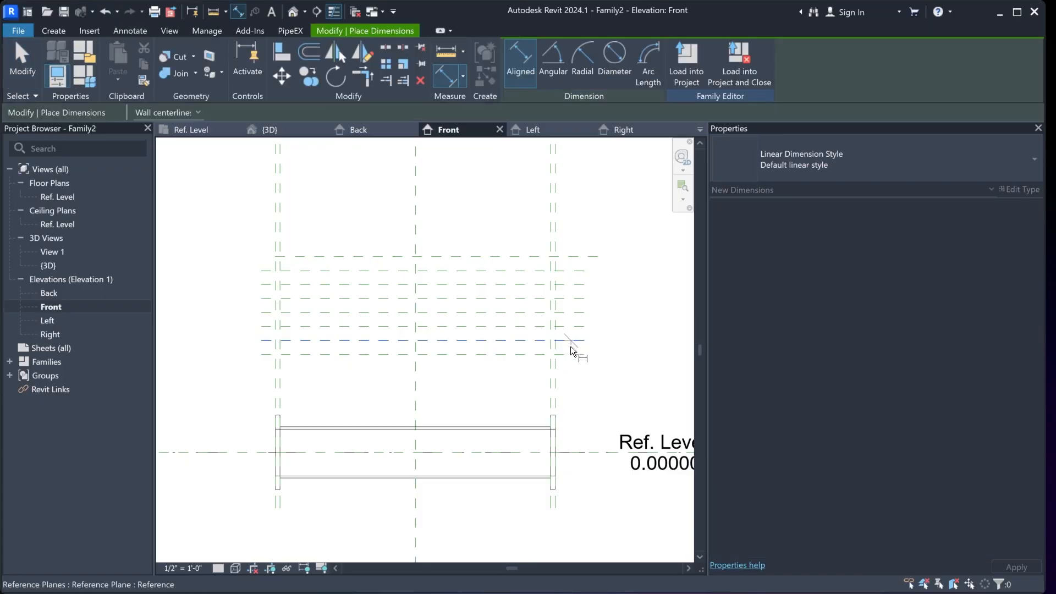
pyautogui.click(573, 354)
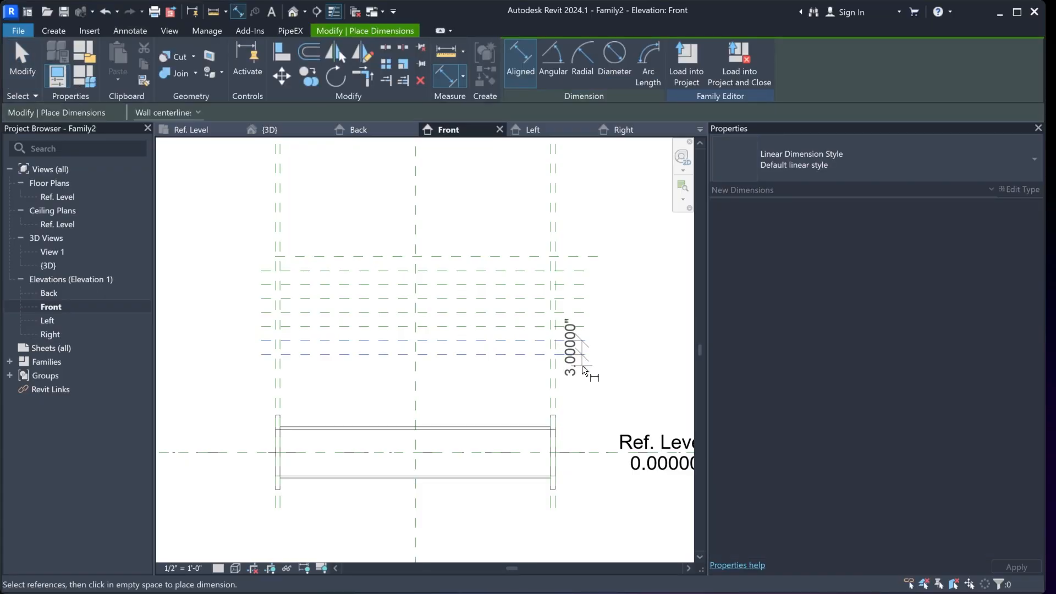
pyautogui.click(622, 373)
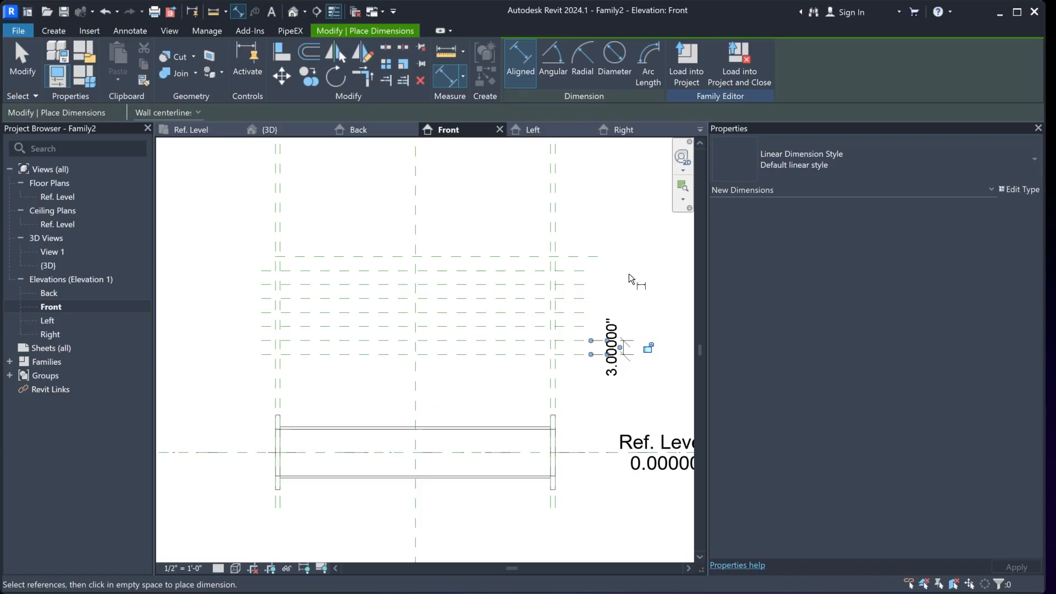
pyautogui.press('Escape')
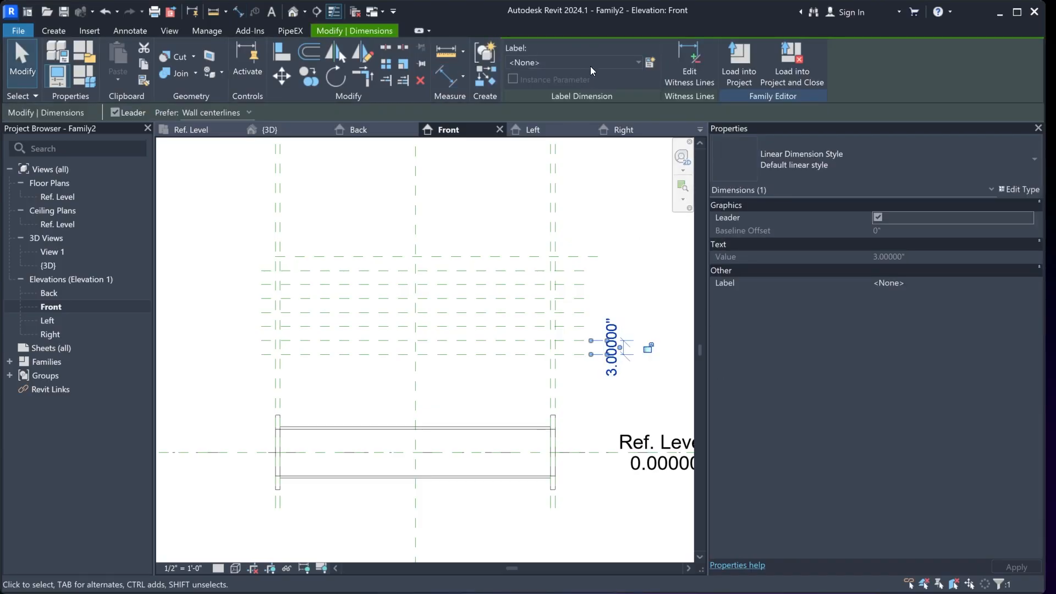
pyautogui.click(590, 63)
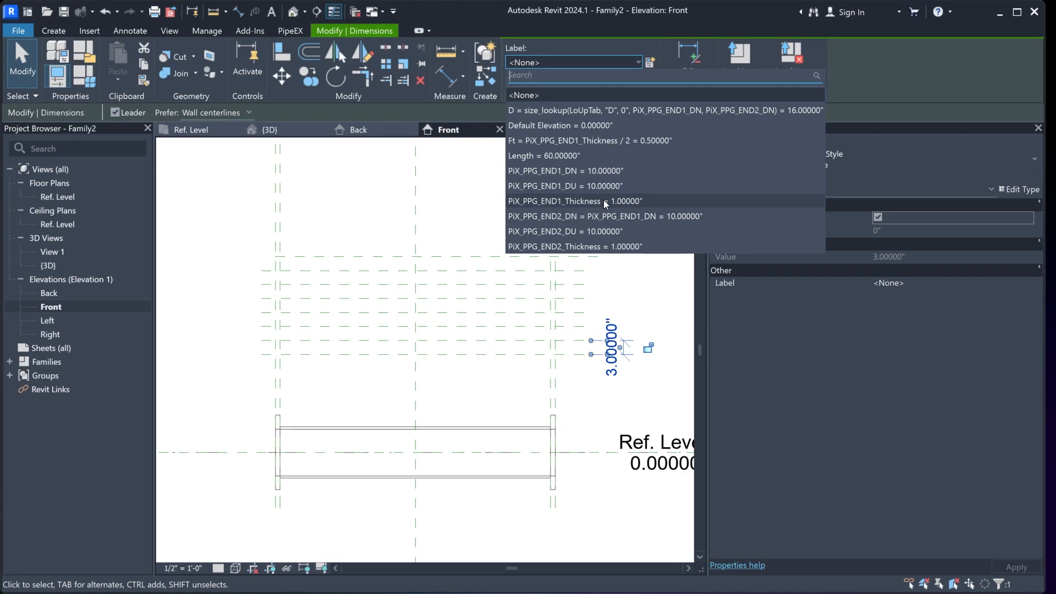
pyautogui.click(605, 202)
pyautogui.click(621, 225)
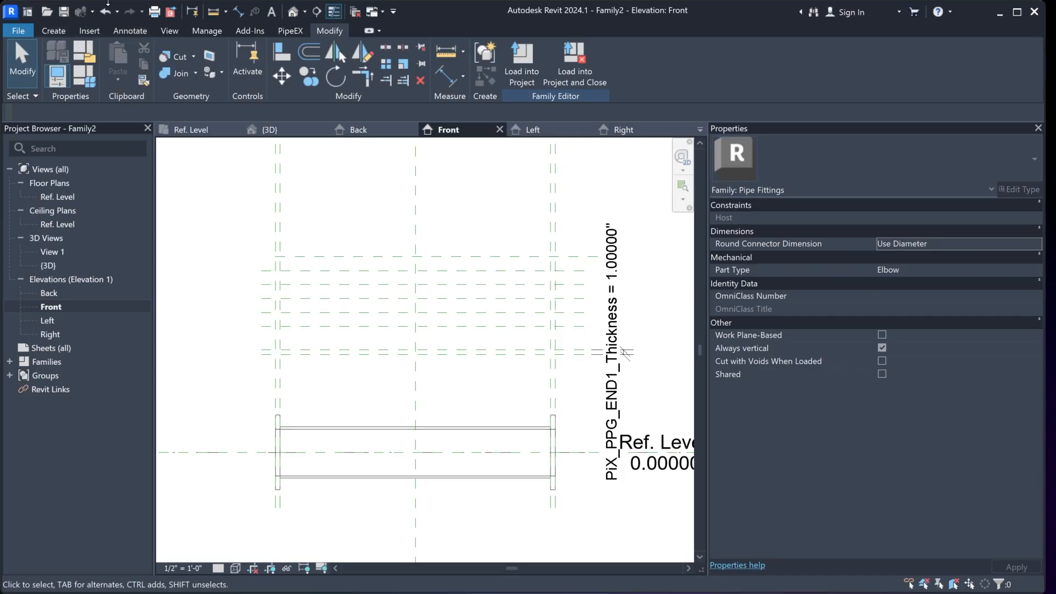
# Add a continuous aligned dimension across all eight horizontal reference planes and constrain its segments to equal spacing
pyautogui.click(131, 31)
pyautogui.click(64, 55)
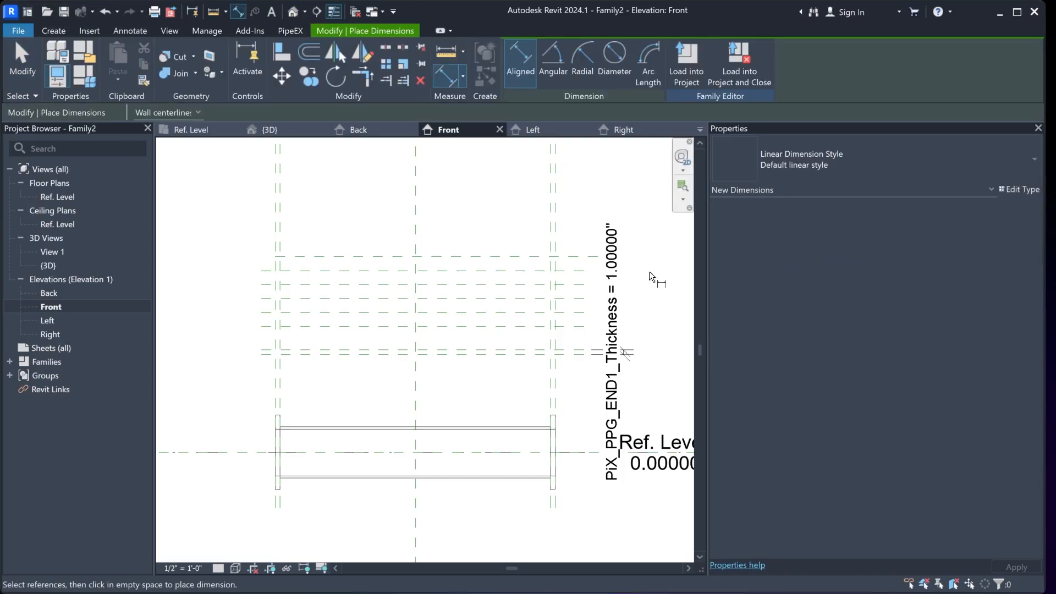
pyautogui.scroll(3, 586, 286)
pyautogui.click(556, 226)
pyautogui.click(556, 252)
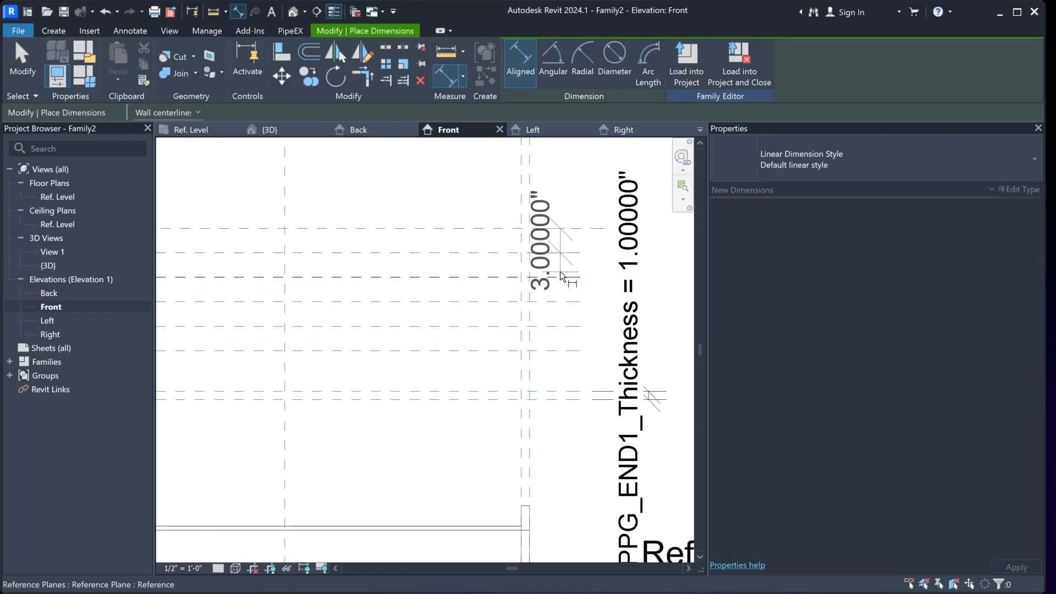
pyautogui.click(562, 276)
pyautogui.click(563, 302)
pyautogui.click(566, 326)
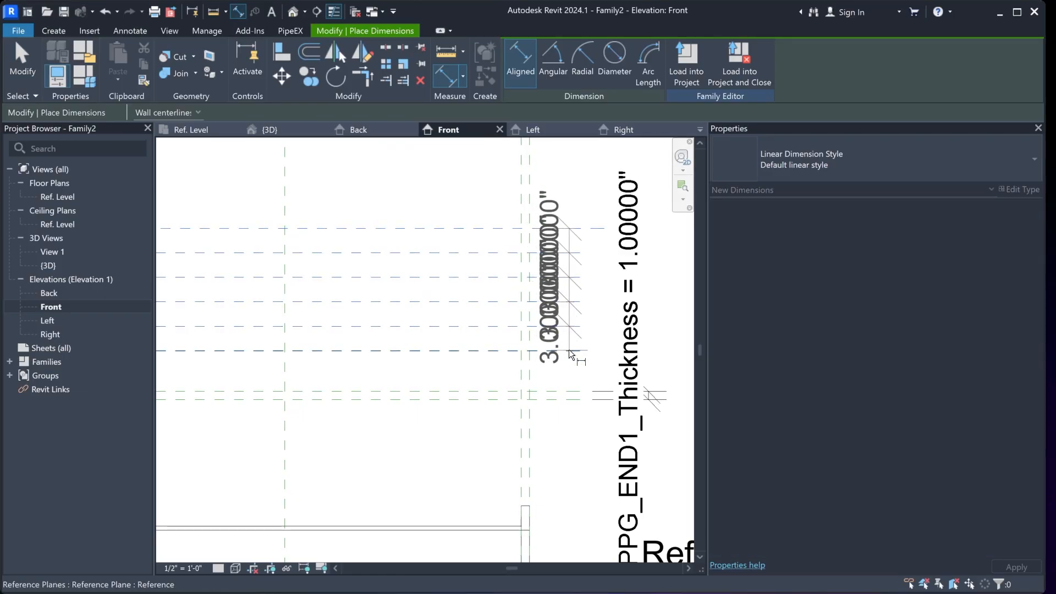
pyautogui.click(568, 350)
pyautogui.click(567, 391)
pyautogui.click(569, 400)
pyautogui.click(572, 419)
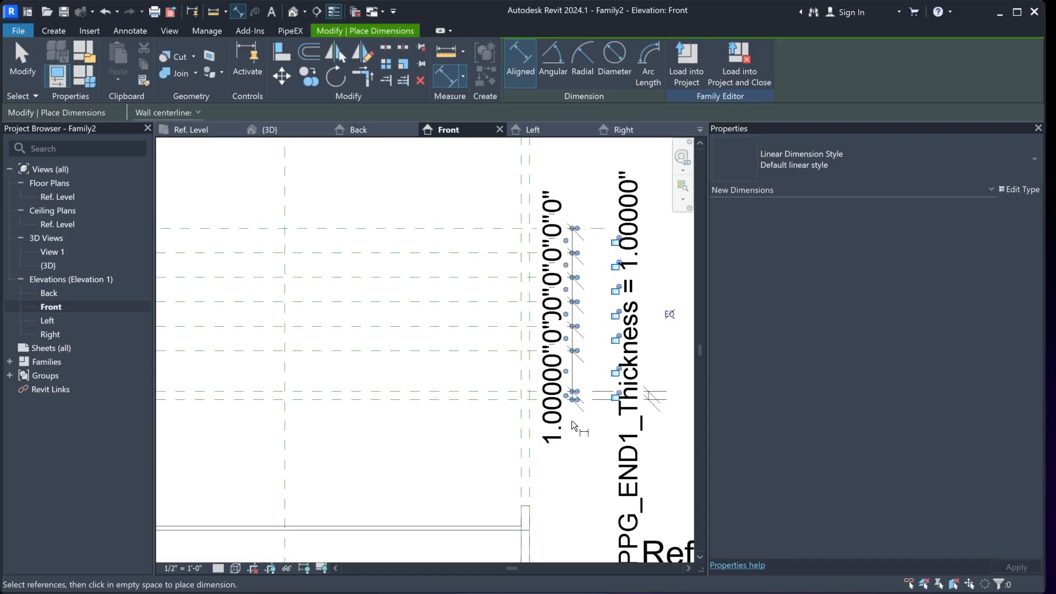
pyautogui.click(668, 315)
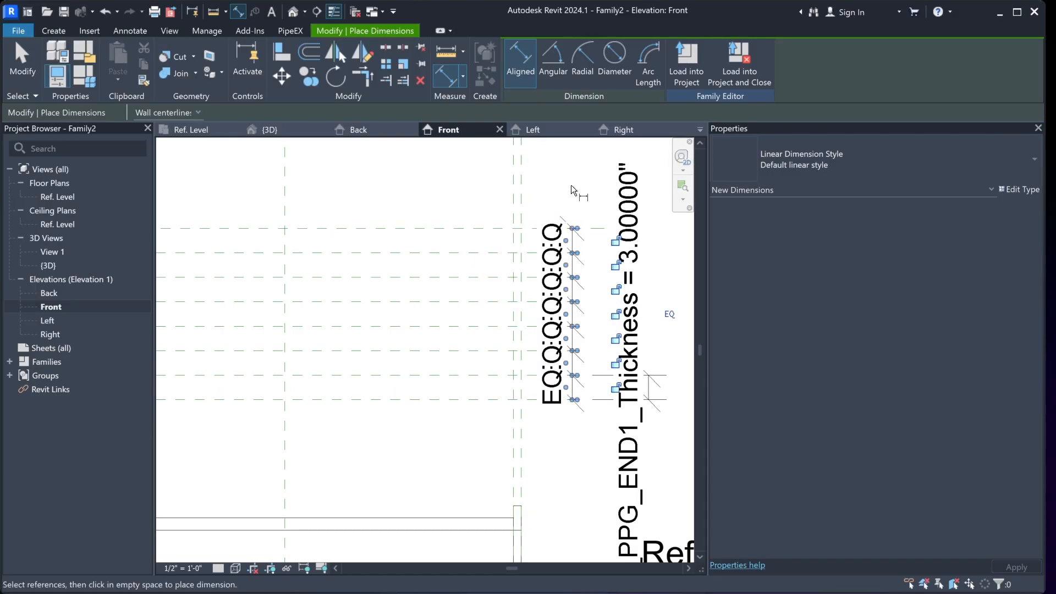
pyautogui.press('Escape')
# Examine the flange thicknesses in the Front elevation and the thickness labels in the Ref. Level plan
pyautogui.scroll(-3, 572, 263)
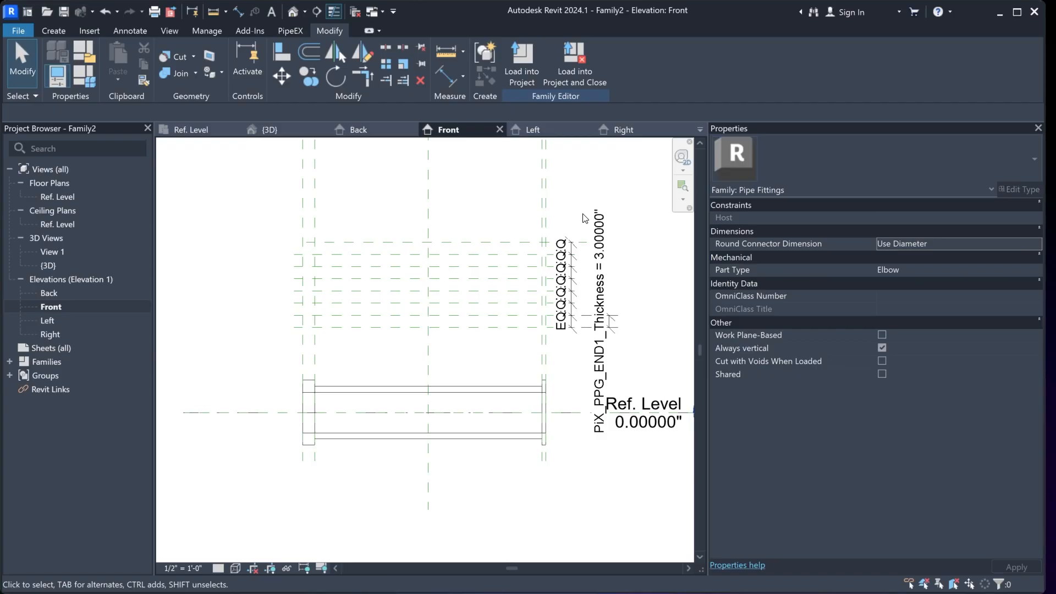
pyautogui.moveTo(481, 360); pyautogui.dragTo(468, 355, button='middle')
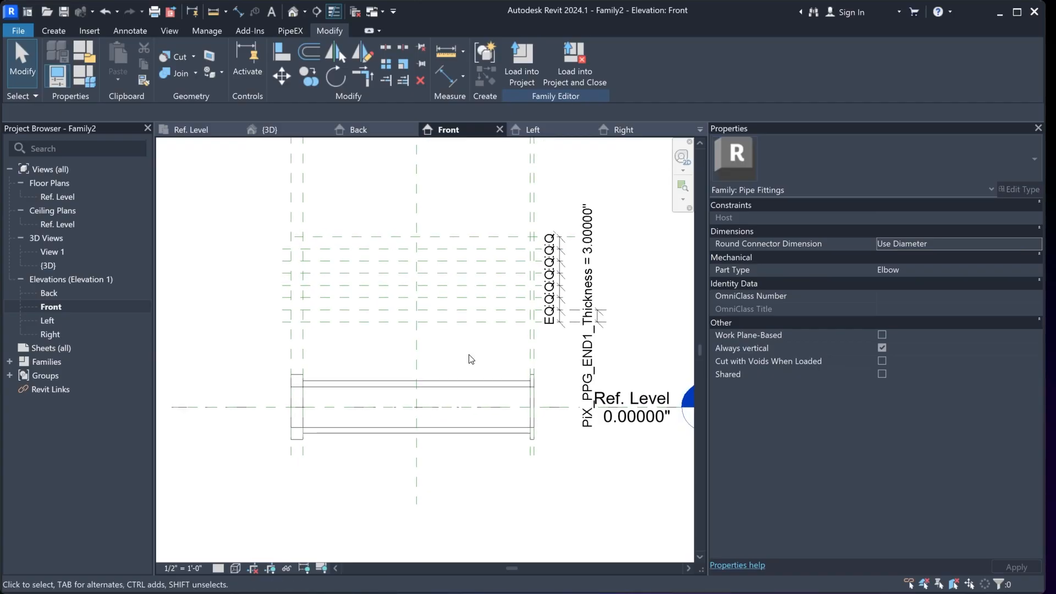
pyautogui.scroll(2, 465, 418)
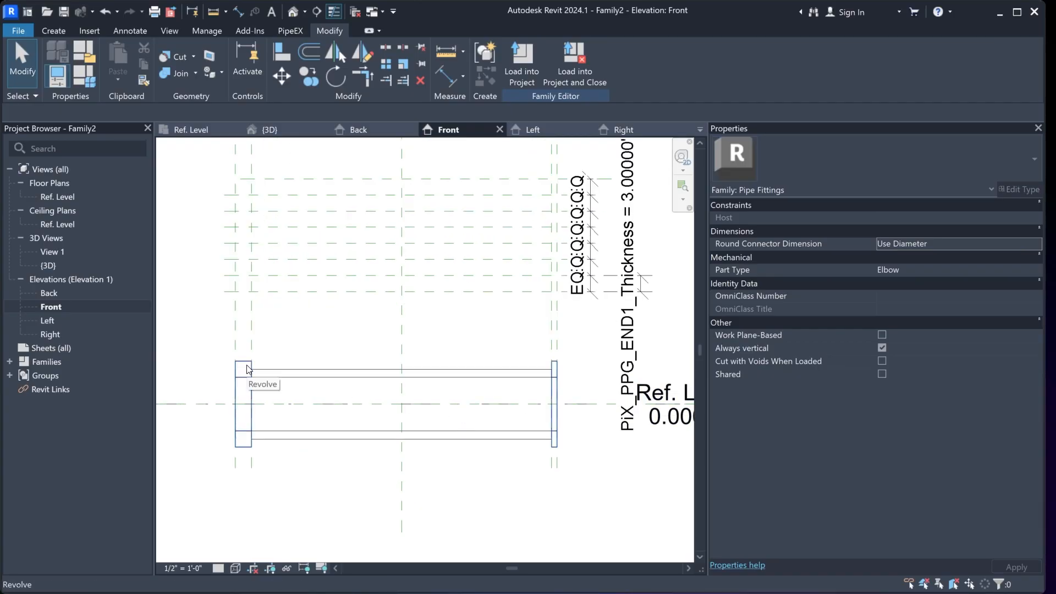
pyautogui.scroll(-3, 281, 410)
pyautogui.scroll(2, 281, 409)
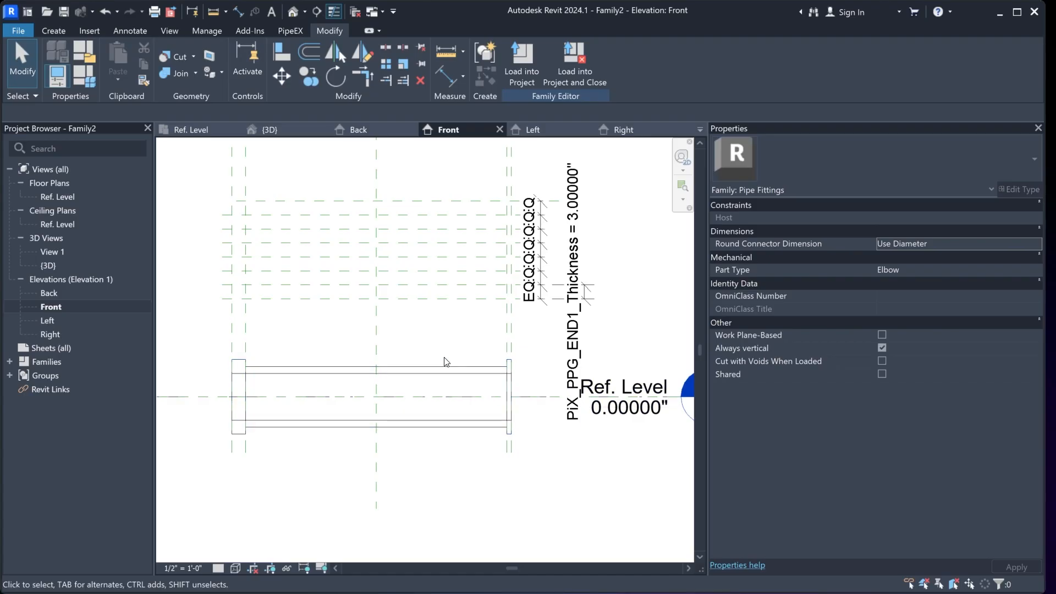
pyautogui.moveTo(444, 358); pyautogui.dragTo(471, 362, button='middle')
pyautogui.click(190, 129)
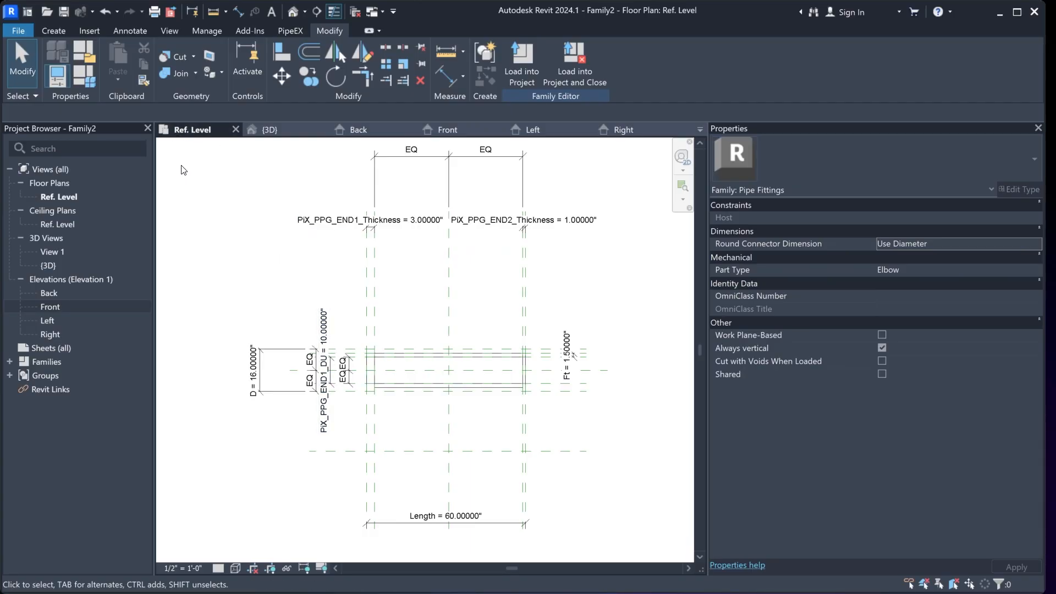
pyautogui.moveTo(463, 400); pyautogui.dragTo(461, 387, button='middle')
pyautogui.moveTo(437, 310); pyautogui.dragTo(434, 399, button='middle')
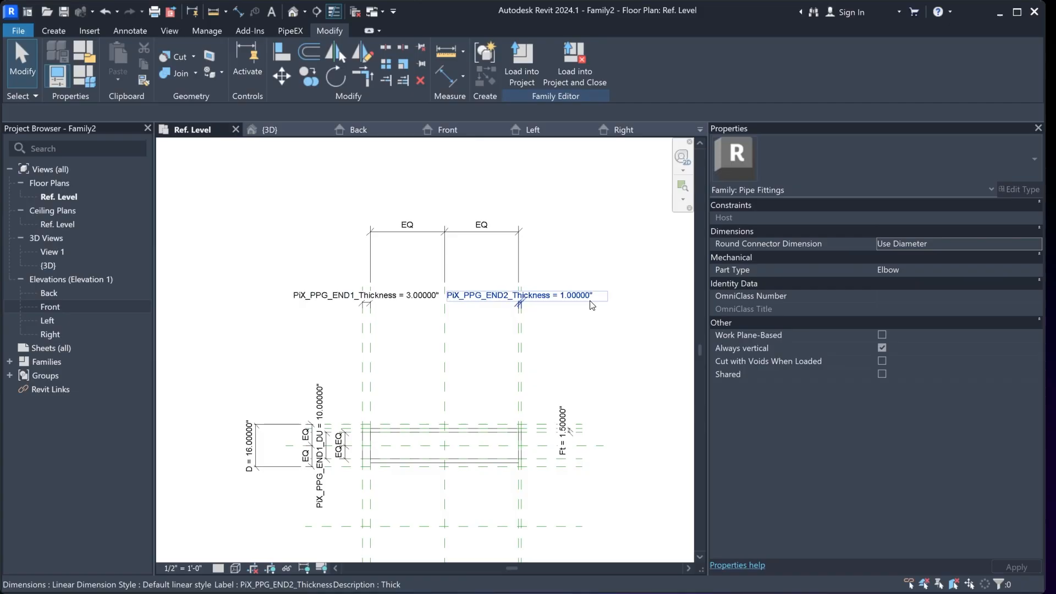
pyautogui.moveTo(592, 305); pyautogui.dragTo(588, 274, button='middle')
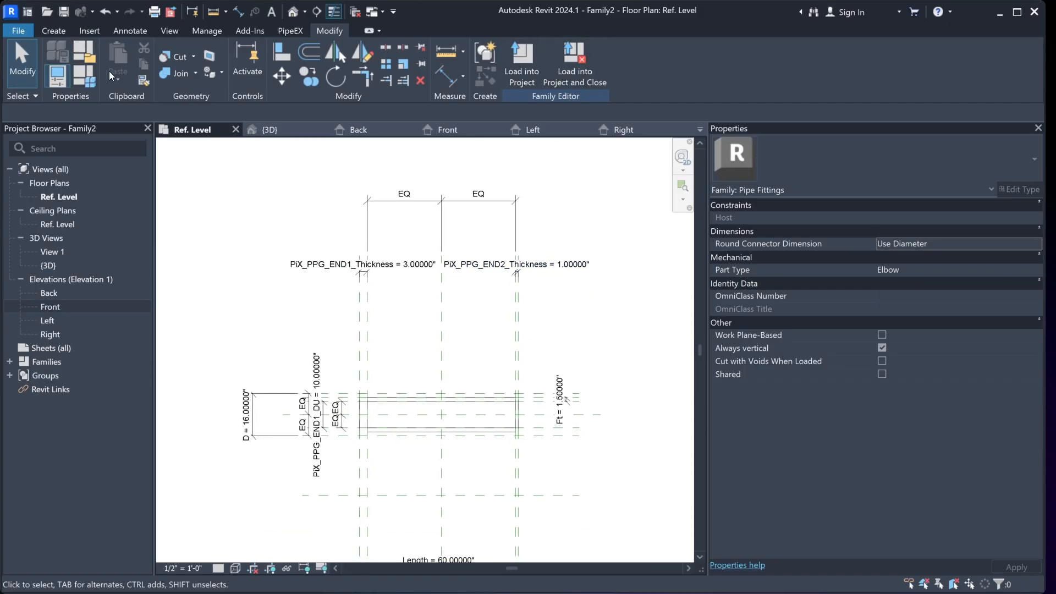
# Set PiX_PPG_END1_Thickness to 1" in the family types and apply the change
pyautogui.click(87, 77)
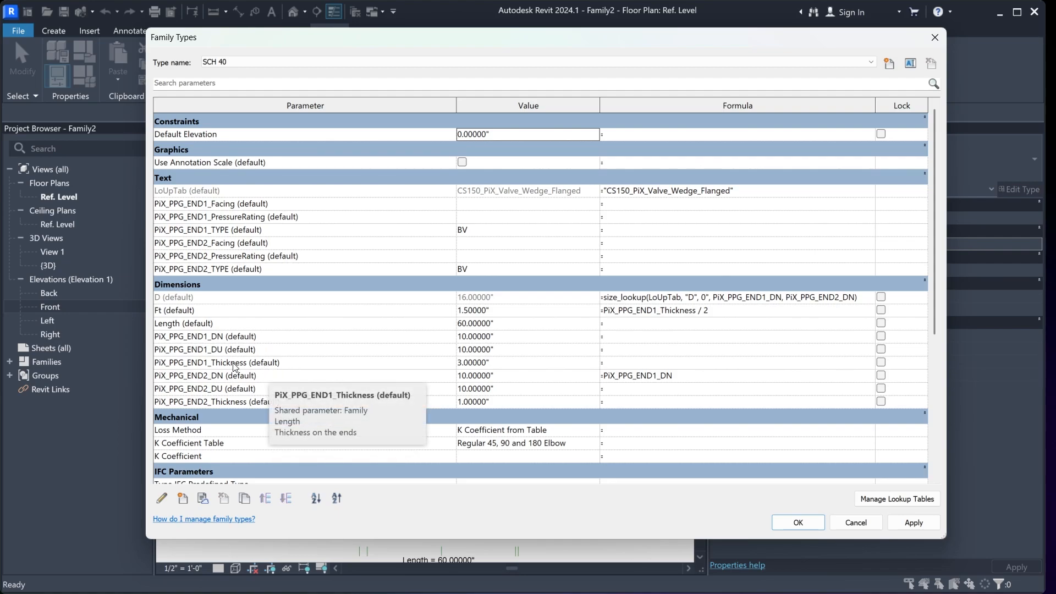
pyautogui.click(461, 364)
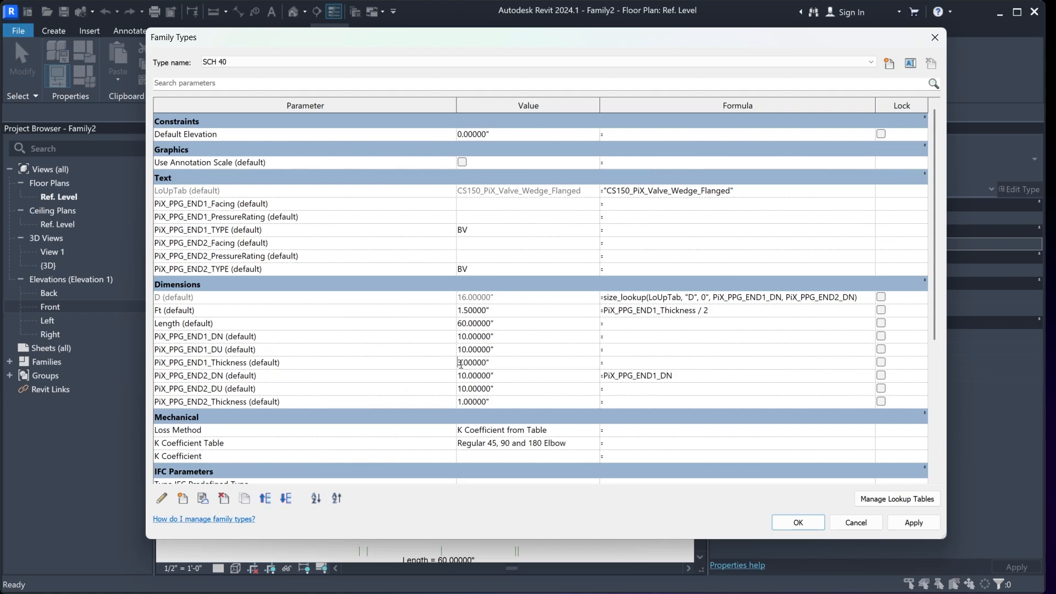
pyautogui.write('1')
pyautogui.click(901, 525)
pyautogui.click(795, 520)
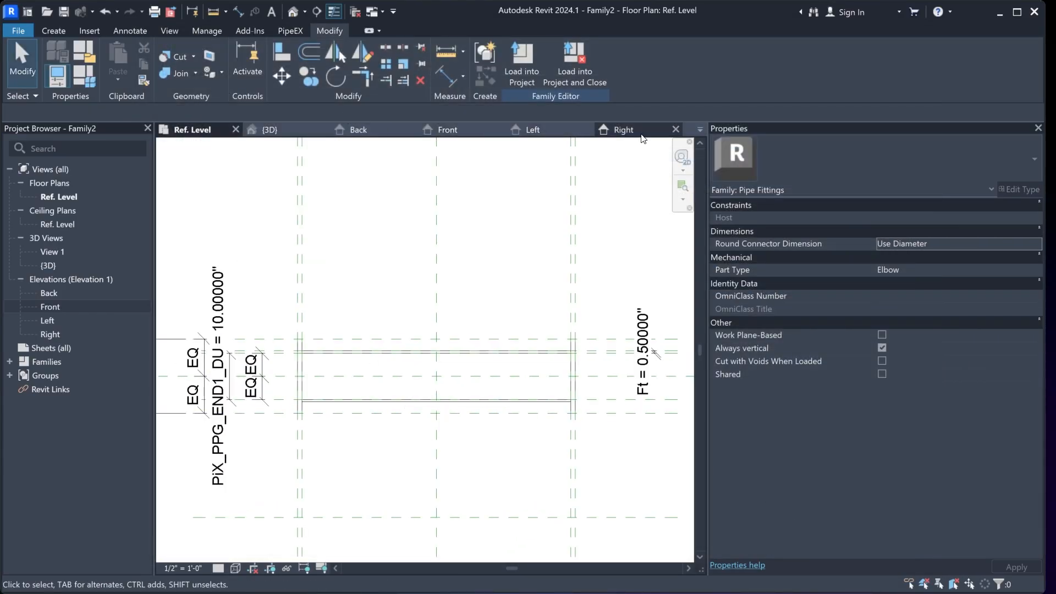
# In the Front elevation, draw a horizontal reference plane along the pipe's upper inner edge, from the left flange past the right flange
pyautogui.click(447, 135)
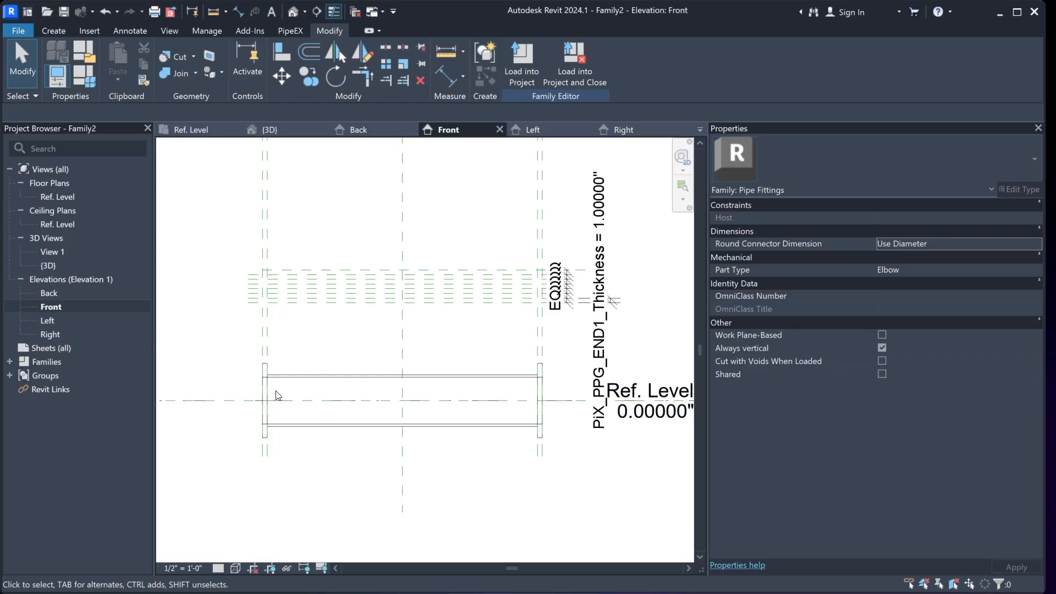
pyautogui.moveTo(442, 336); pyautogui.dragTo(439, 301, button='middle')
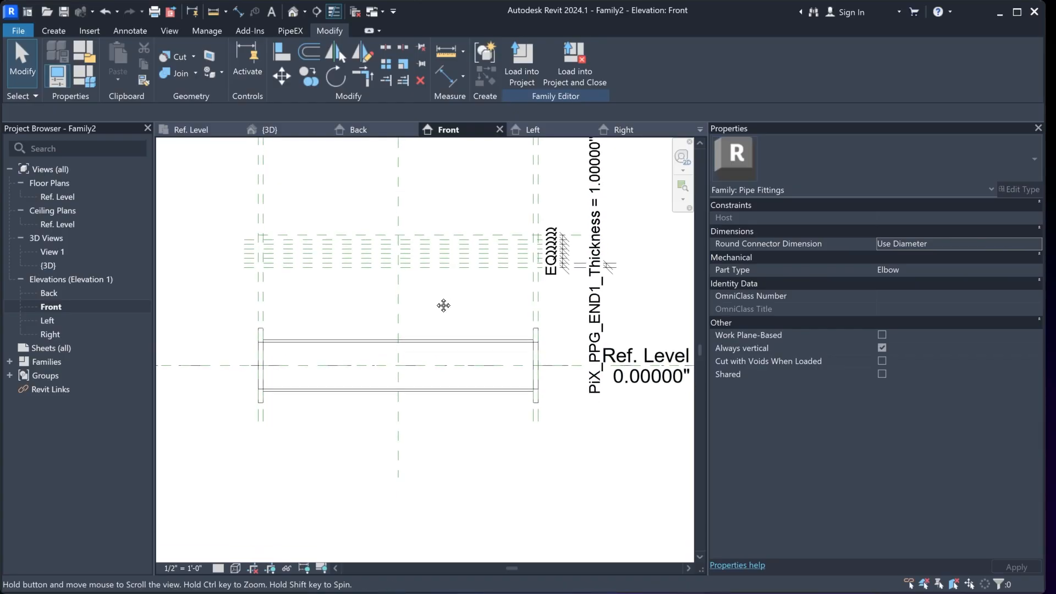
pyautogui.scroll(2, 360, 361)
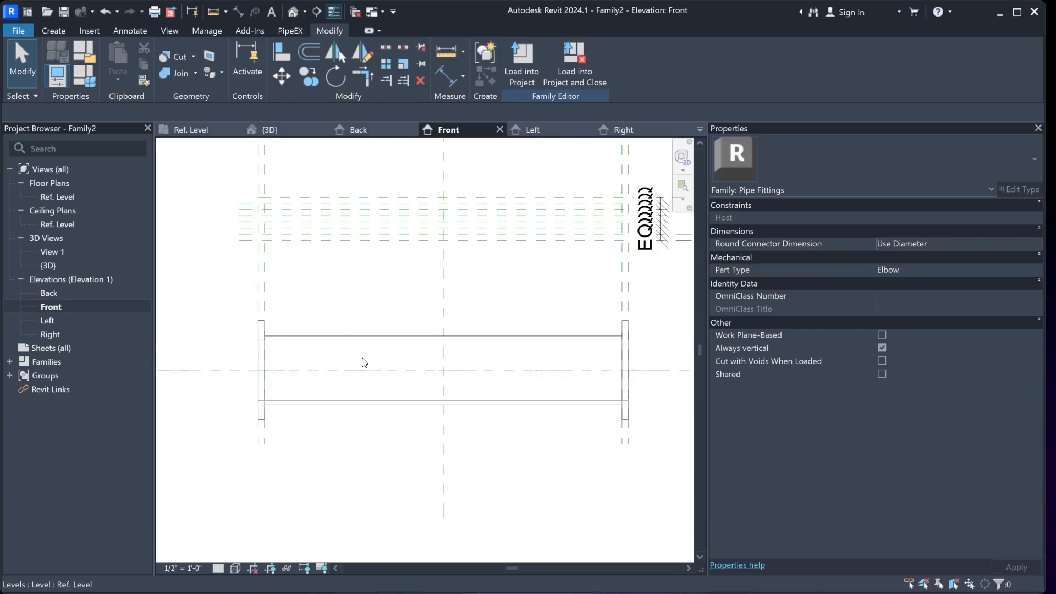
pyautogui.scroll(1, 286, 326)
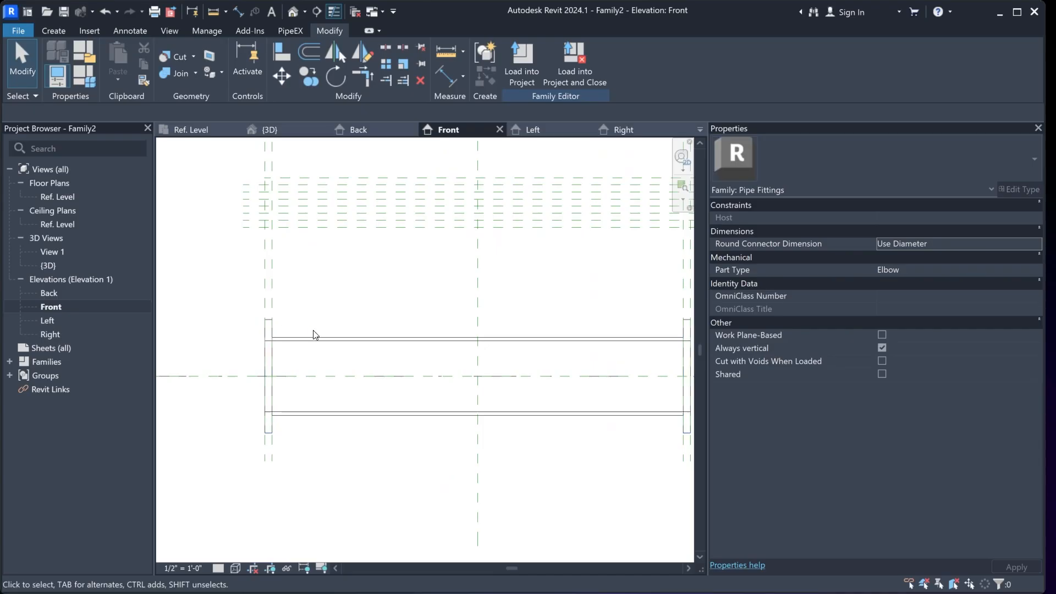
pyautogui.click(133, 30)
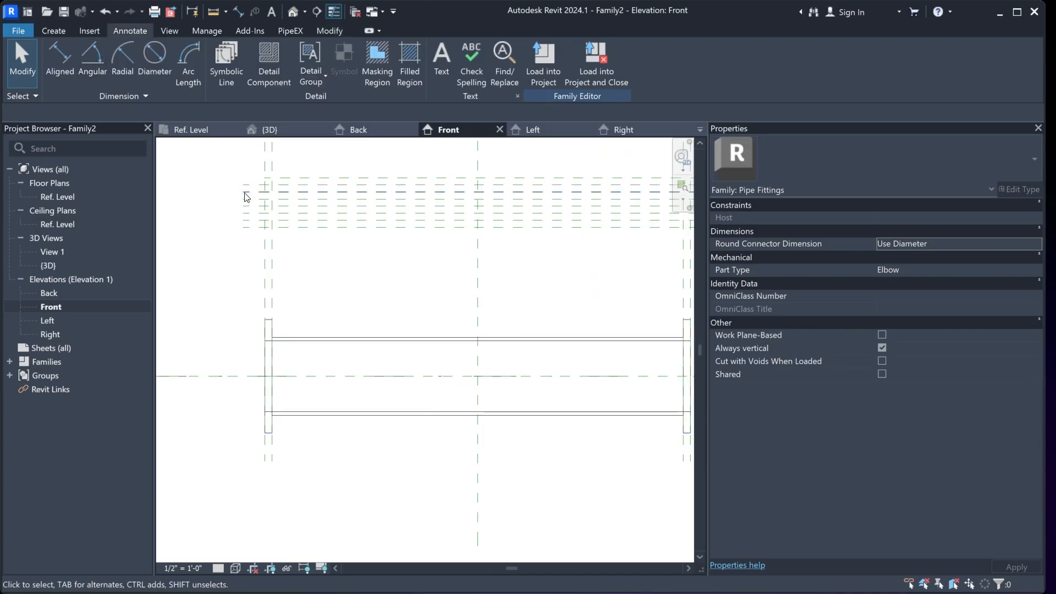
pyautogui.click(59, 57)
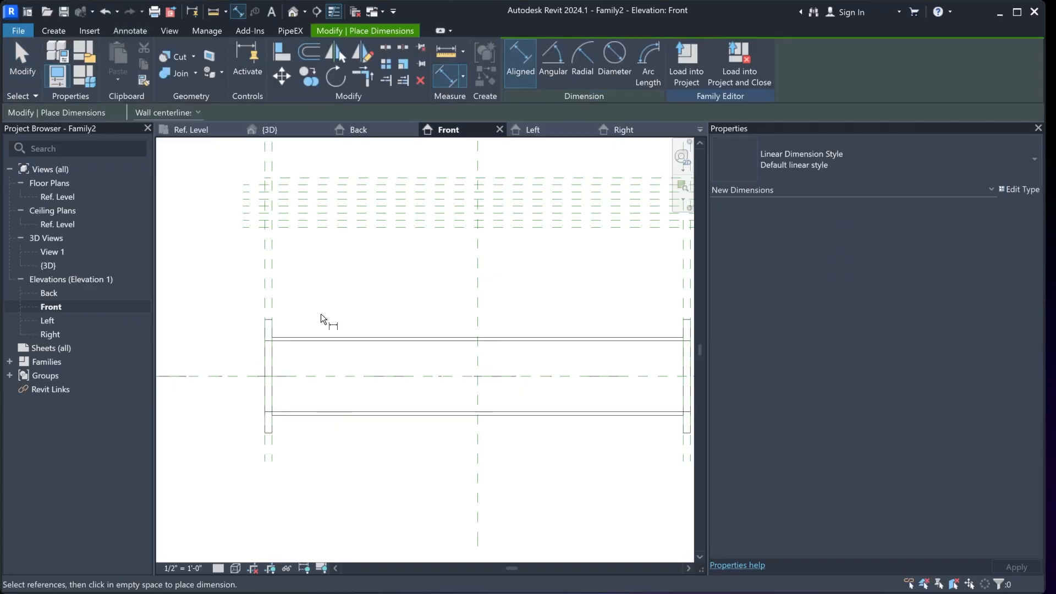
pyautogui.press('r')
pyautogui.press('p')
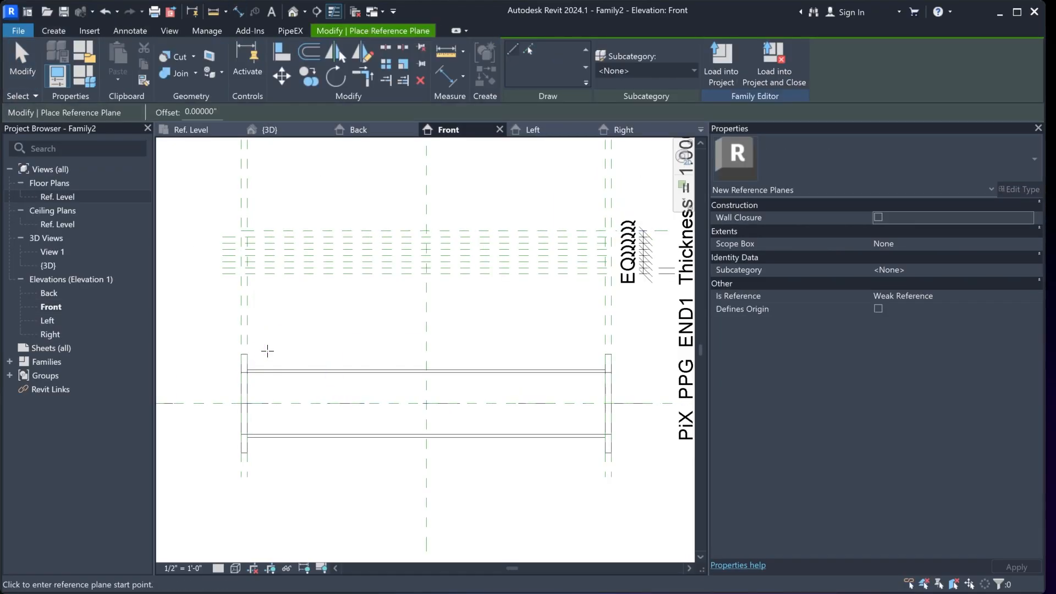
pyautogui.scroll(2, 263, 352)
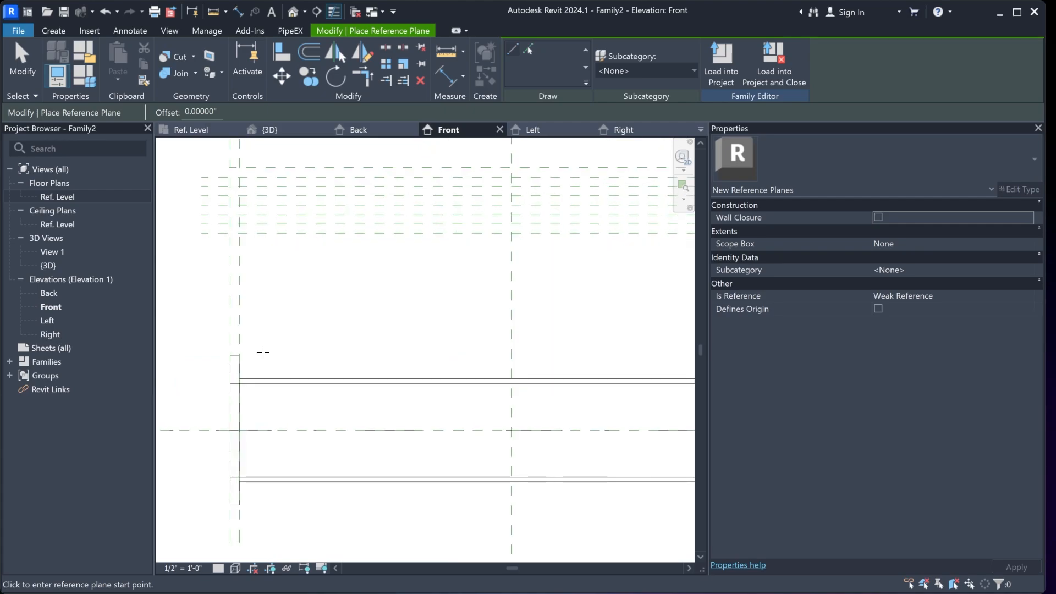
pyautogui.scroll(-2, 231, 382)
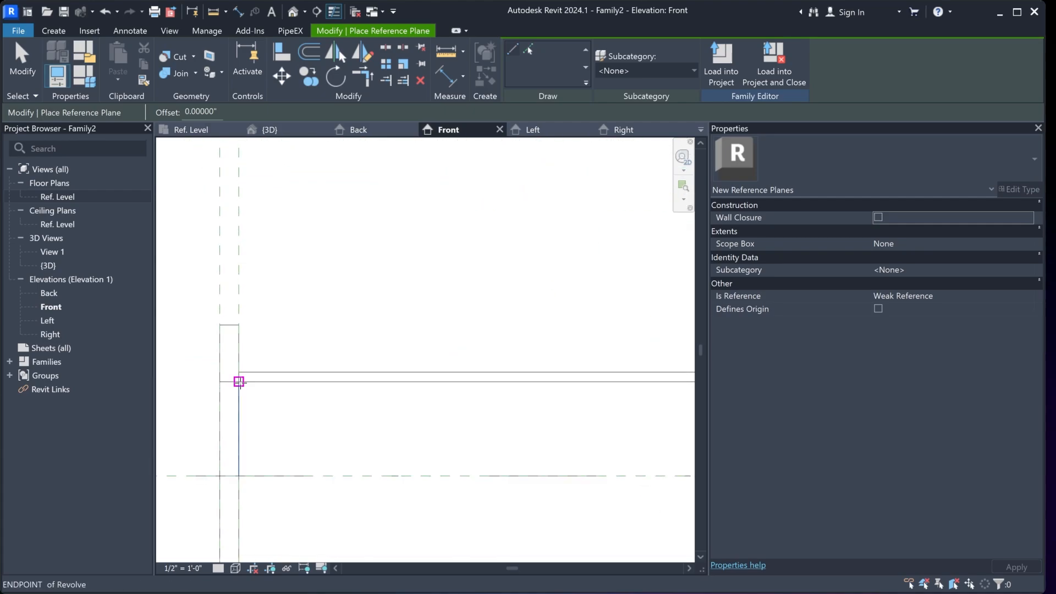
pyautogui.click(238, 382)
pyautogui.scroll(-1, 241, 382)
pyautogui.scroll(-1, 240, 382)
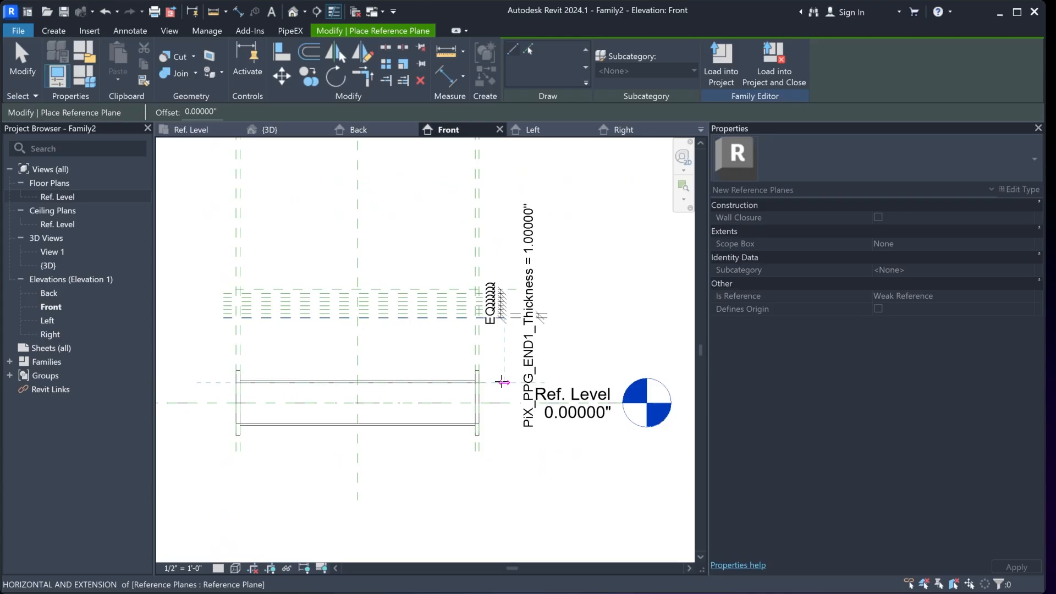
pyautogui.click(498, 378)
pyautogui.scroll(2, 326, 388)
pyautogui.scroll(1, 325, 388)
pyautogui.press('Escape')
pyautogui.press('Escape')
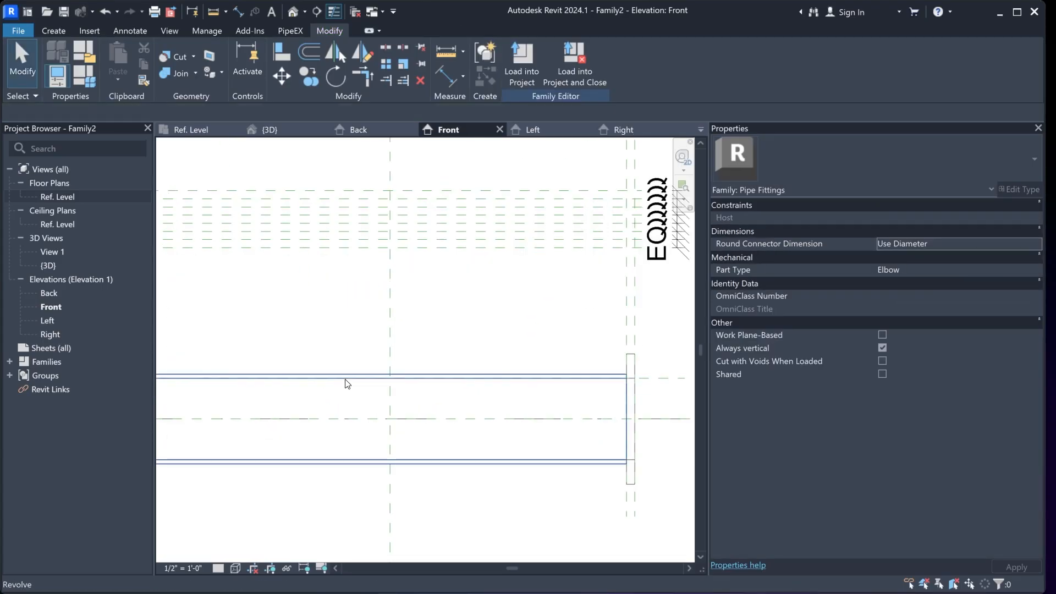
# Extend the new upper reference plane's left end outward past the left flange
pyautogui.click(655, 381)
pyautogui.scroll(-3, 649, 384)
pyautogui.scroll(4, 354, 390)
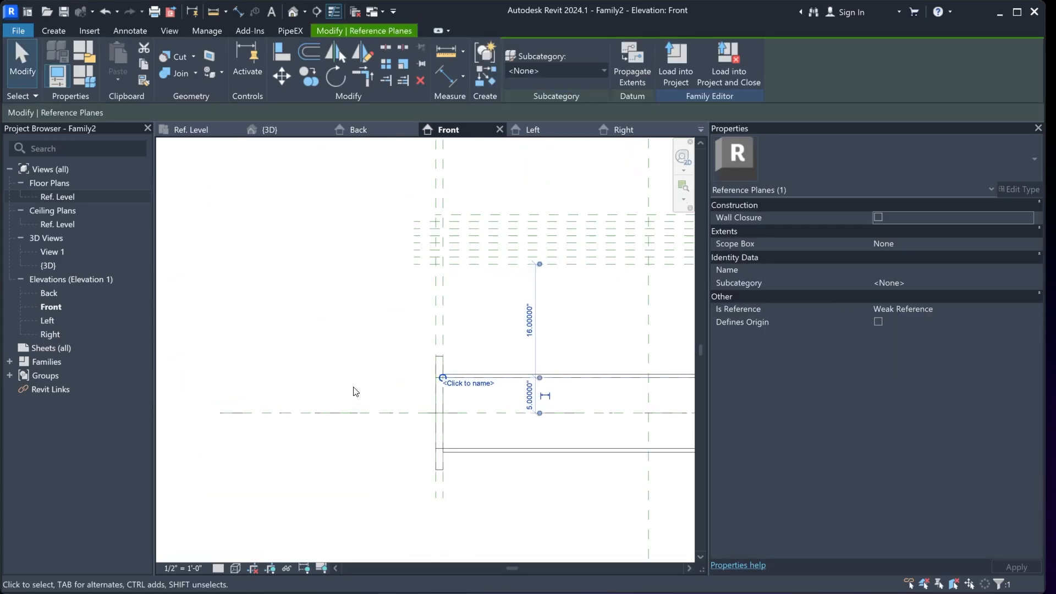
pyautogui.moveTo(478, 373); pyautogui.dragTo(366, 373)
pyautogui.click(338, 323)
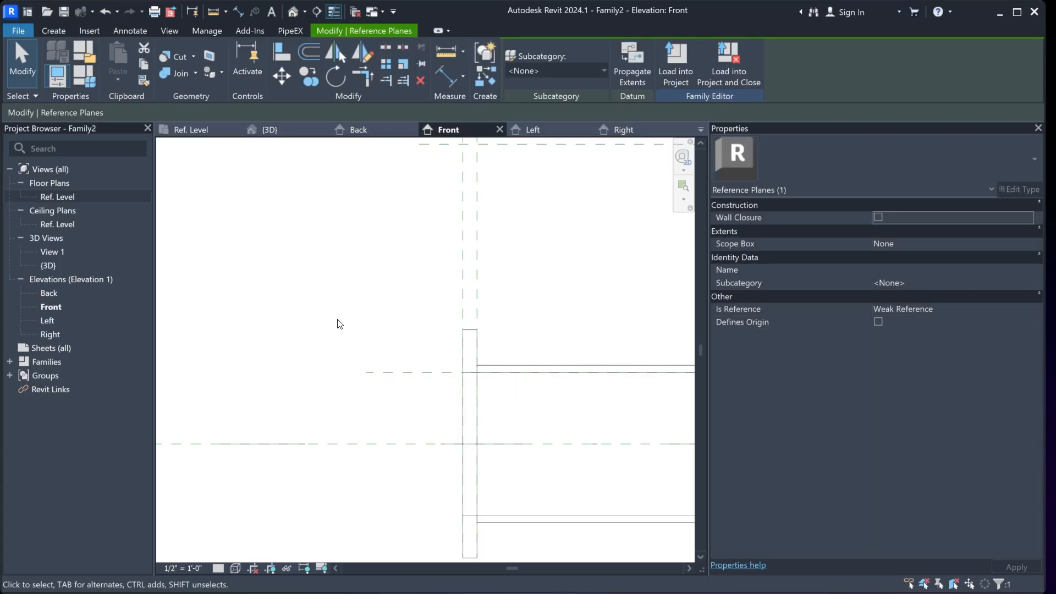
pyautogui.scroll(-2, 258, 314)
pyautogui.scroll(-3, 468, 435)
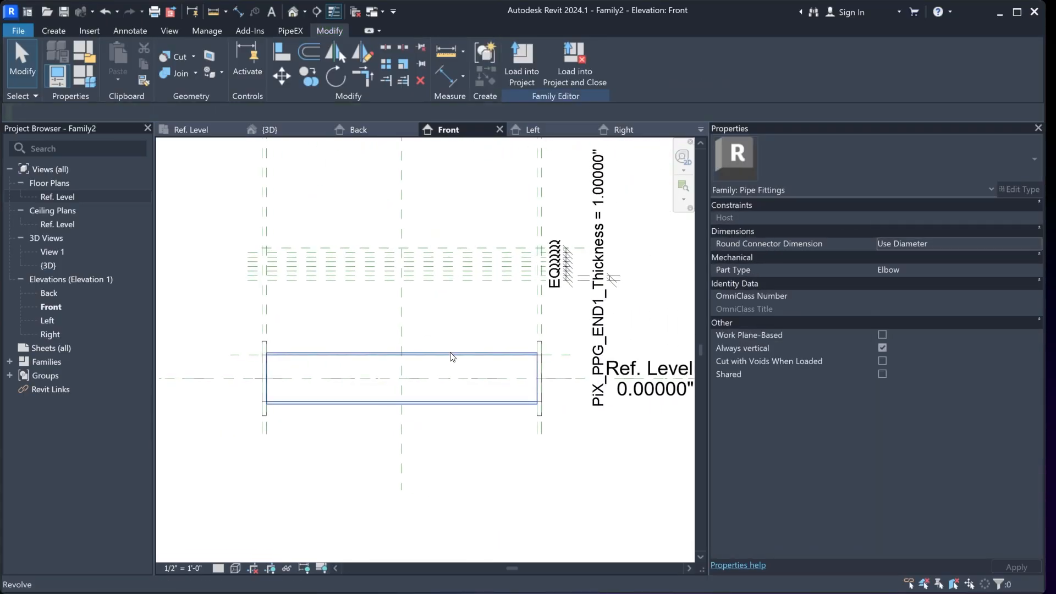
pyautogui.scroll(5, 568, 313)
pyautogui.click(561, 344)
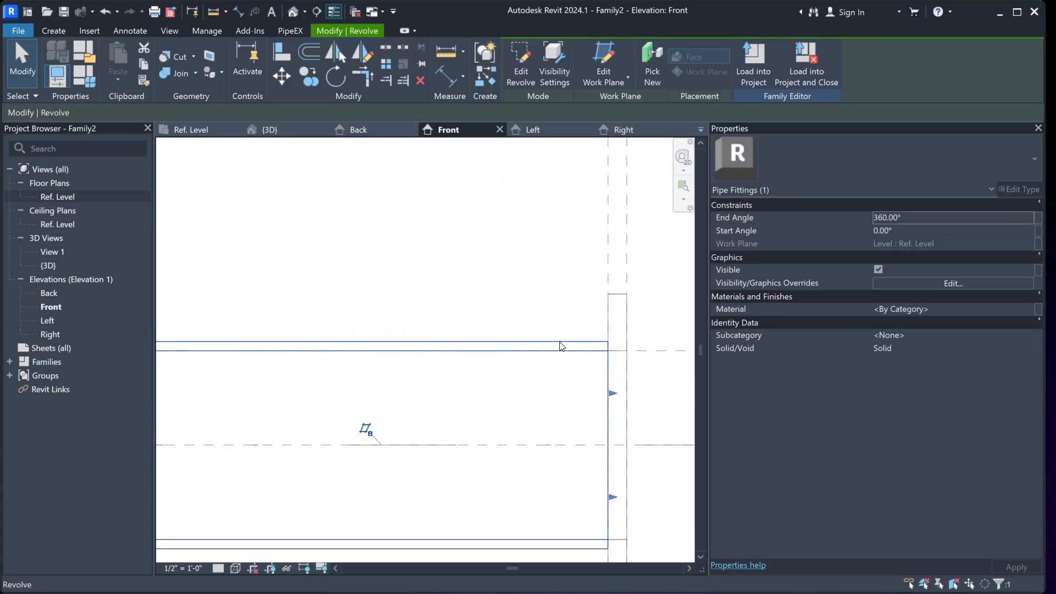
pyautogui.click(518, 60)
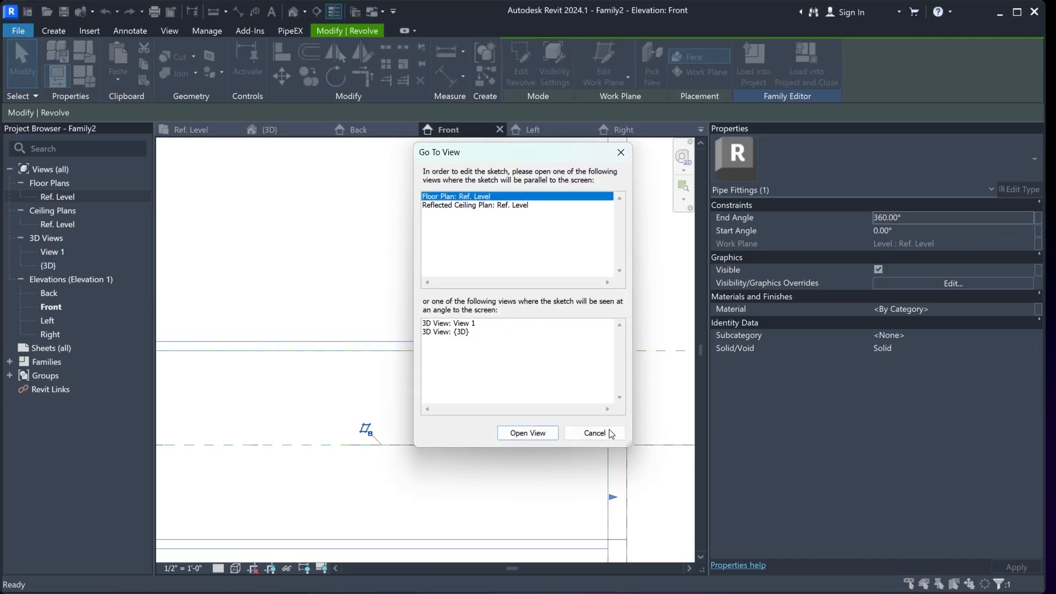
pyautogui.click(591, 433)
pyautogui.click(488, 297)
# Draw a horizontal reference plane along the pipe's lower inner edge and extend it past both flanges
pyautogui.scroll(3, 487, 292)
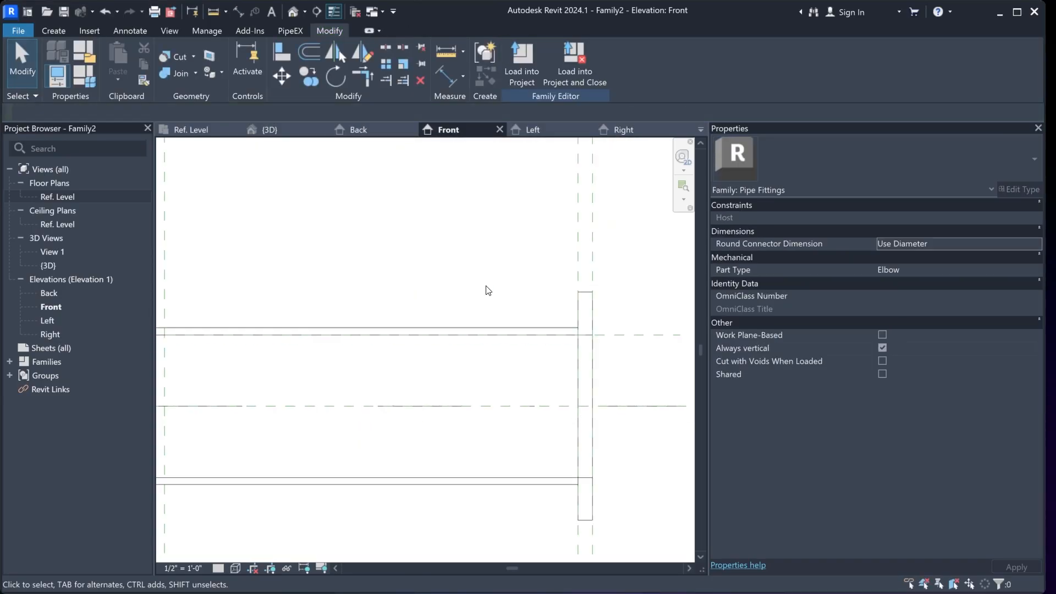
pyautogui.moveTo(405, 283); pyautogui.dragTo(422, 288, button='middle')
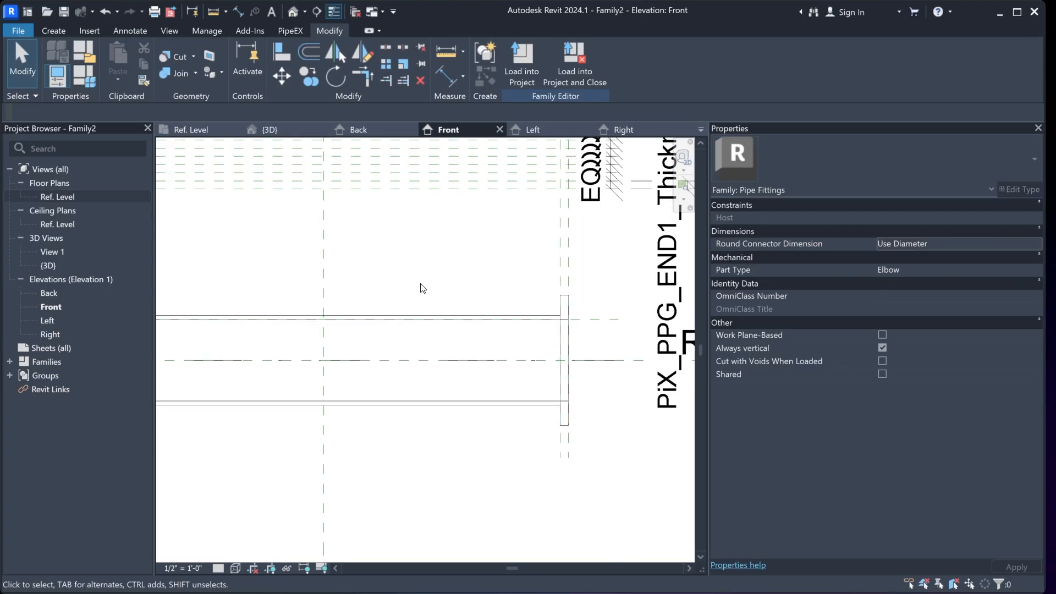
pyautogui.click(131, 31)
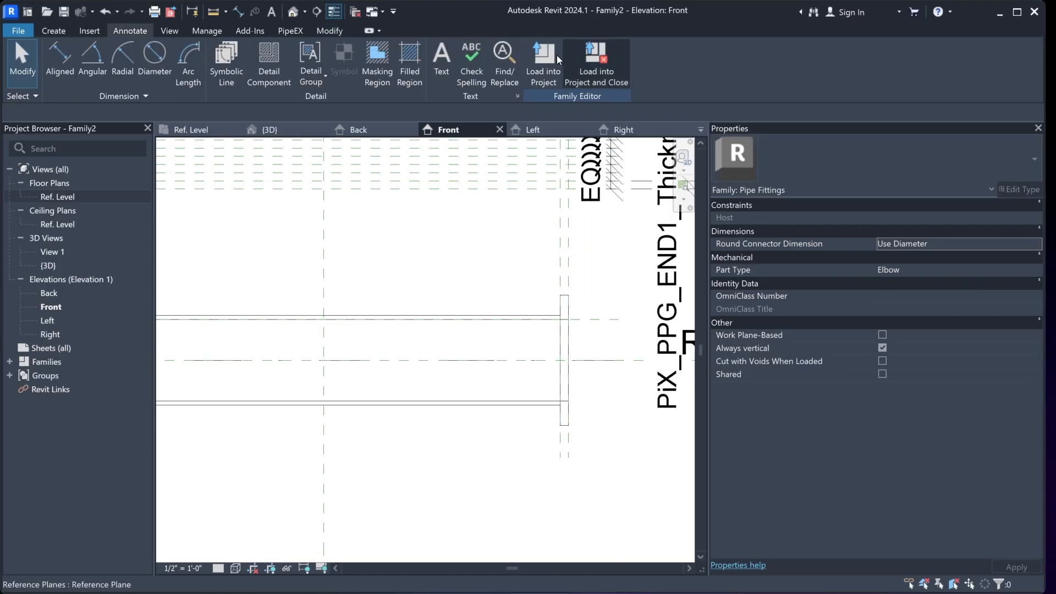
pyautogui.click(57, 31)
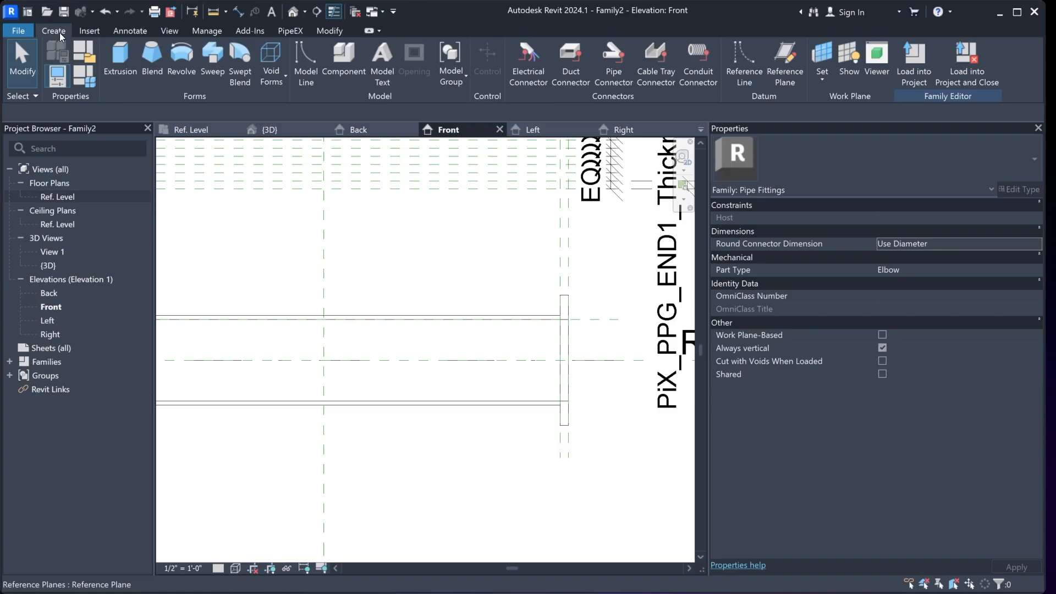
pyautogui.click(790, 74)
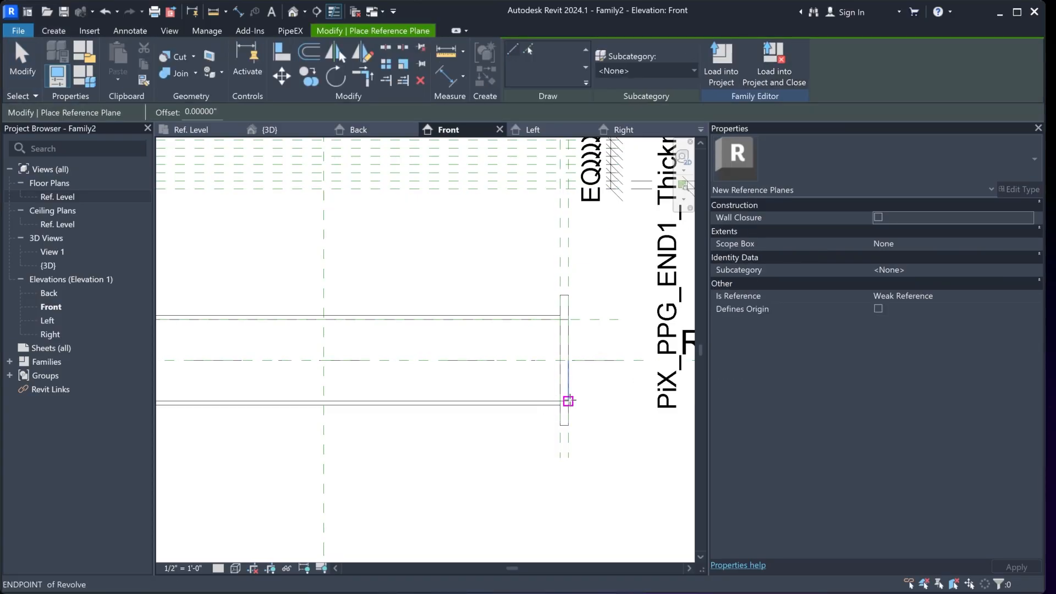
pyautogui.click(578, 381)
pyautogui.scroll(-2, 646, 376)
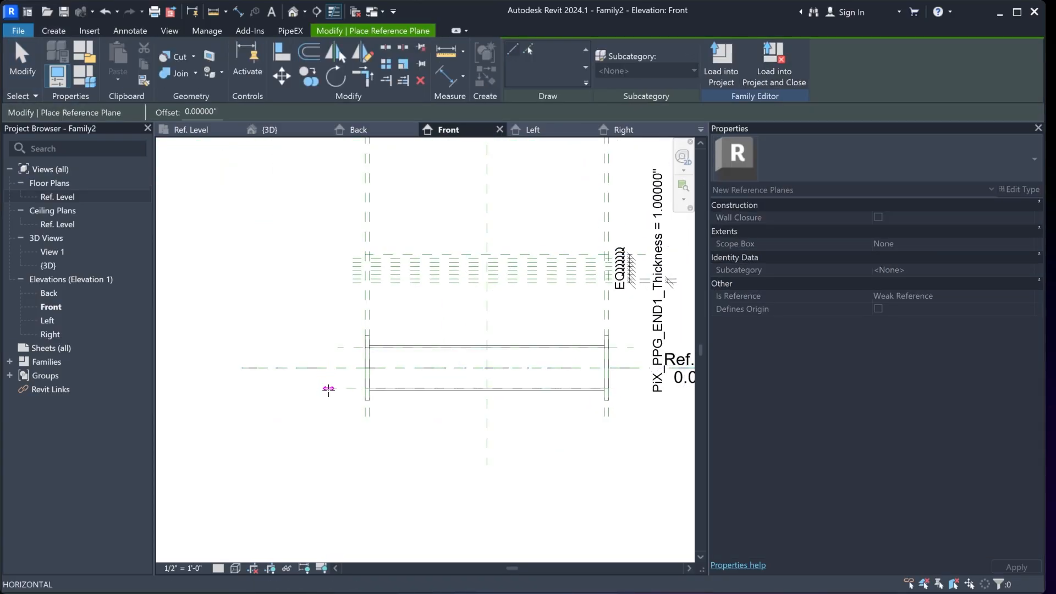
pyautogui.click(329, 389)
pyautogui.press('Escape')
pyautogui.press('Escape')
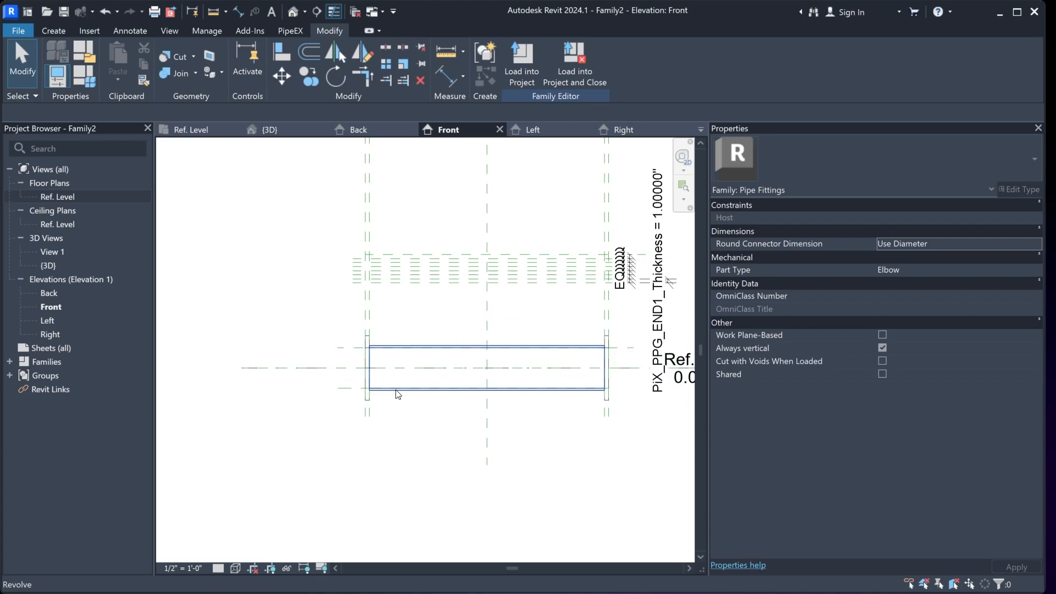
pyautogui.click(344, 389)
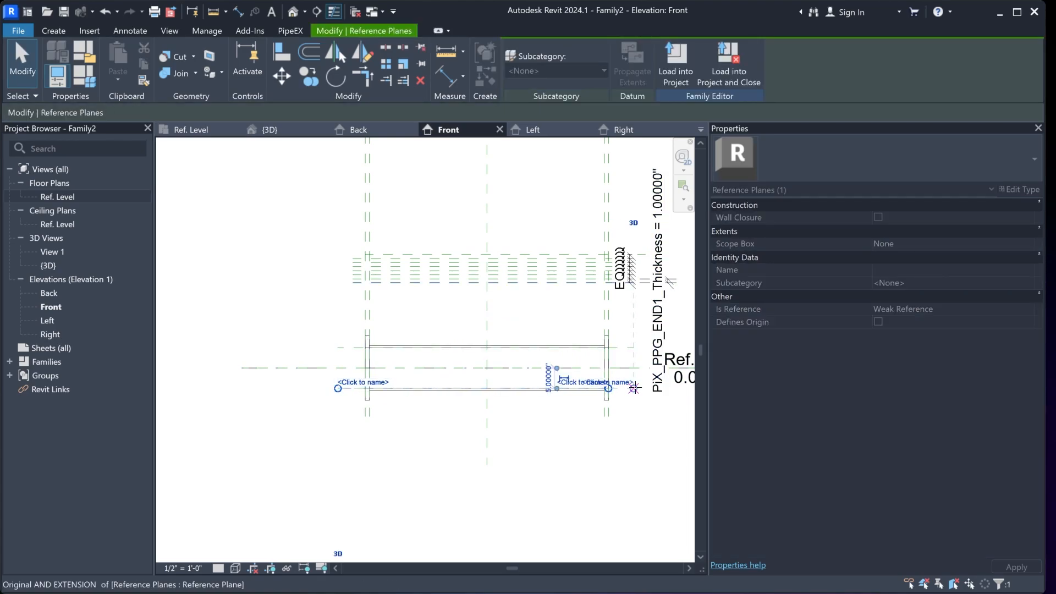
pyautogui.press('Escape')
# Add a continuous aligned dimension across the upper plane, Ref. Level and lower plane, and constrain its segments to equal spacing
pyautogui.scroll(3, 437, 356)
pyautogui.moveTo(418, 299); pyautogui.dragTo(359, 288, button='middle')
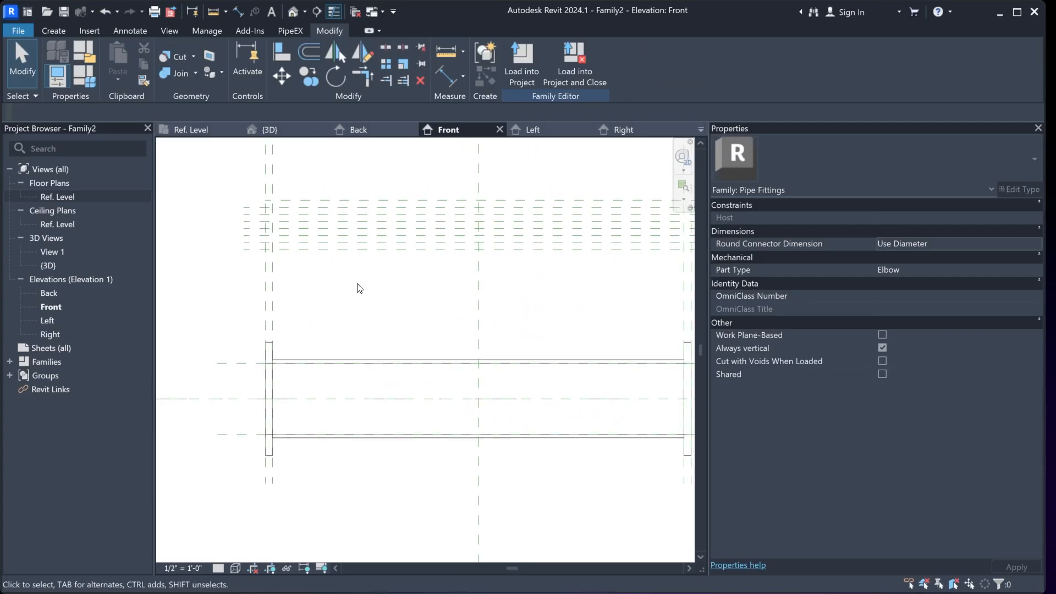
pyautogui.click(142, 33)
pyautogui.click(70, 56)
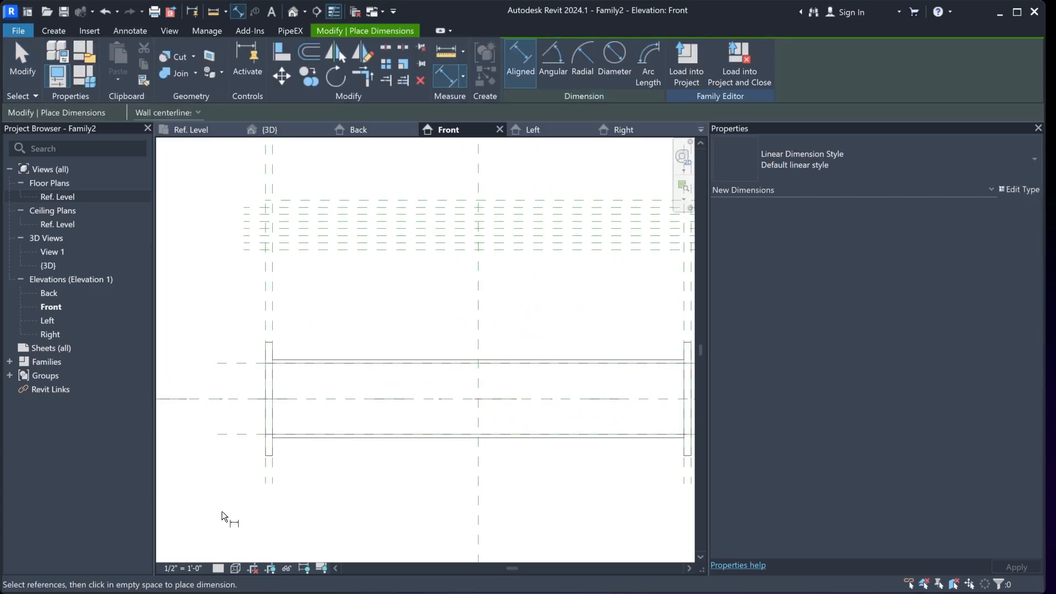
pyautogui.click(235, 362)
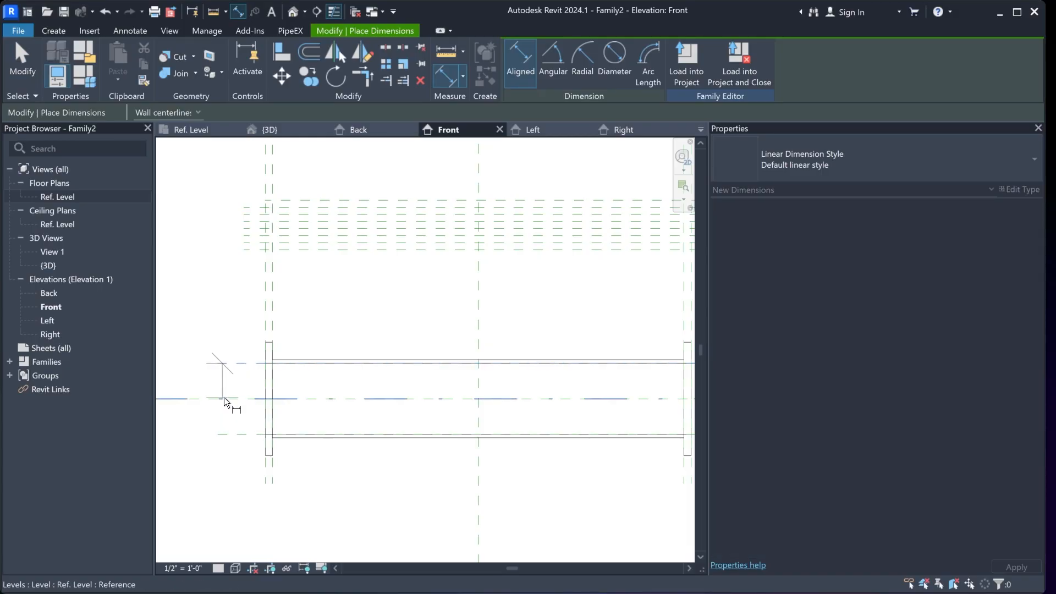
pyautogui.scroll(-6, 316, 378)
pyautogui.scroll(5, 260, 395)
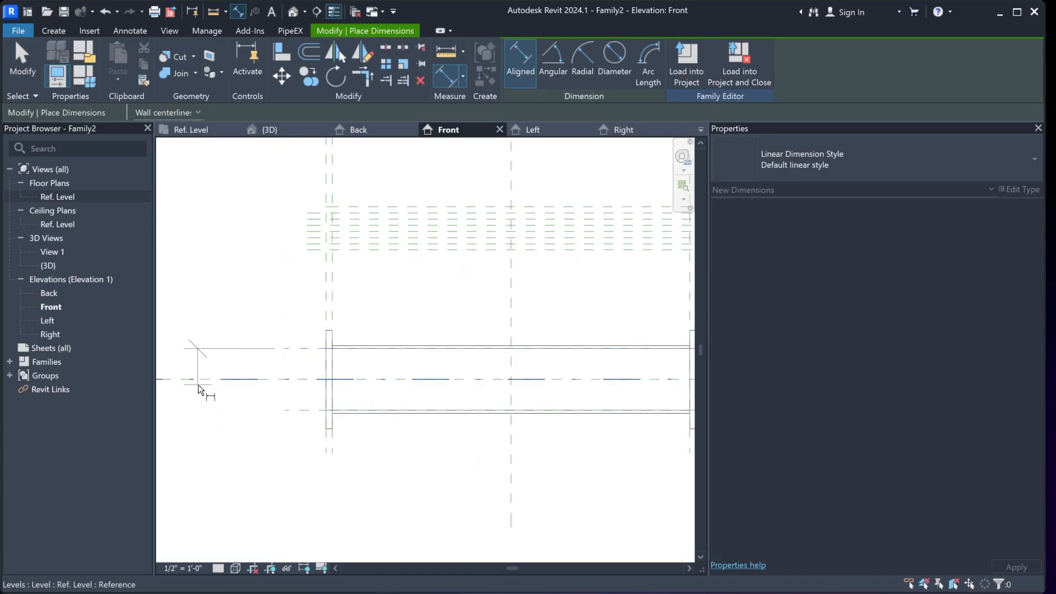
pyautogui.click(198, 384)
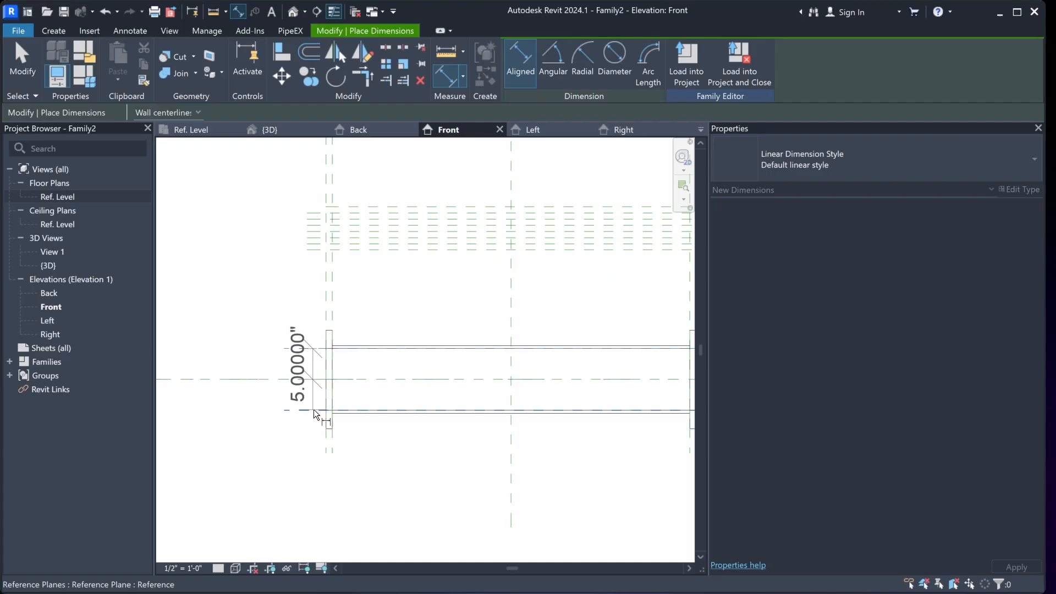
pyautogui.click(314, 410)
pyautogui.click(300, 431)
pyautogui.click(373, 379)
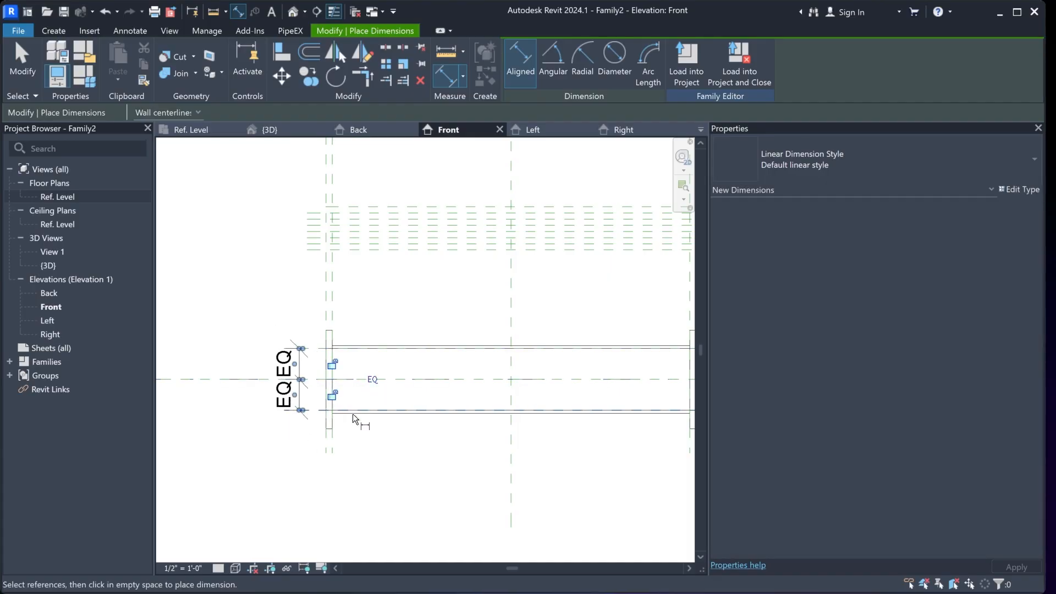
# Dimension the overall distance between the pipe's upper and lower reference planes and label it PiX_PPG_END1_DU
pyautogui.scroll(4, 330, 435)
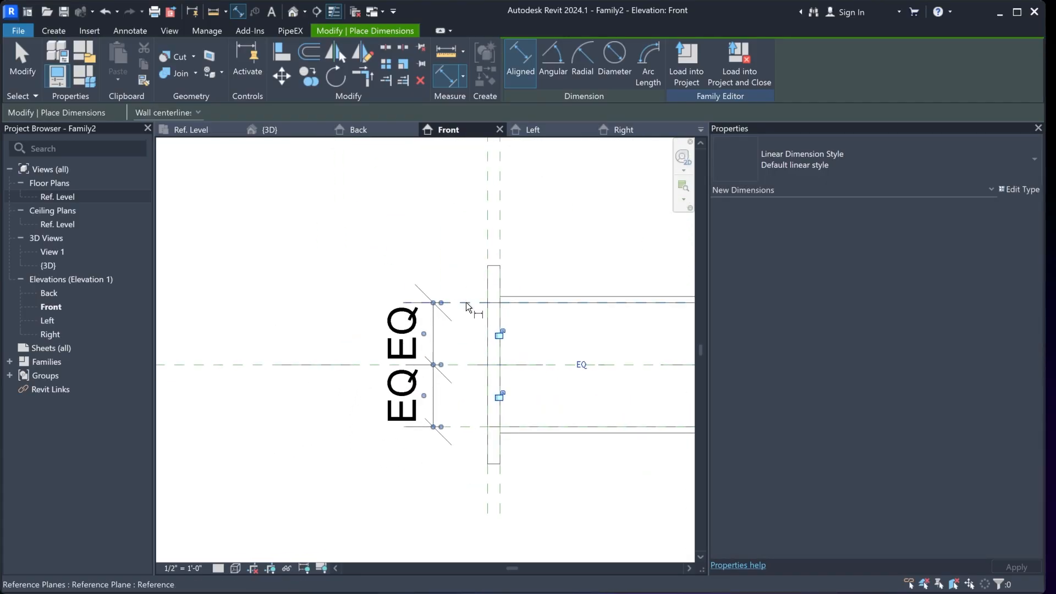
pyautogui.click(466, 302)
pyautogui.click(466, 427)
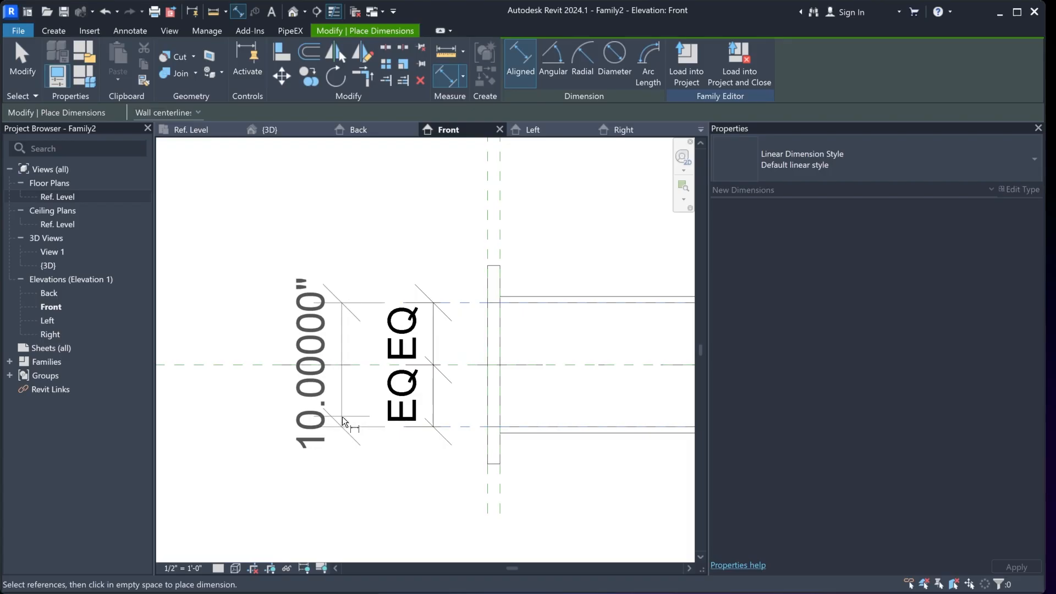
pyautogui.click(342, 417)
pyautogui.press('Escape')
pyautogui.press('Escape')
pyautogui.click(341, 333)
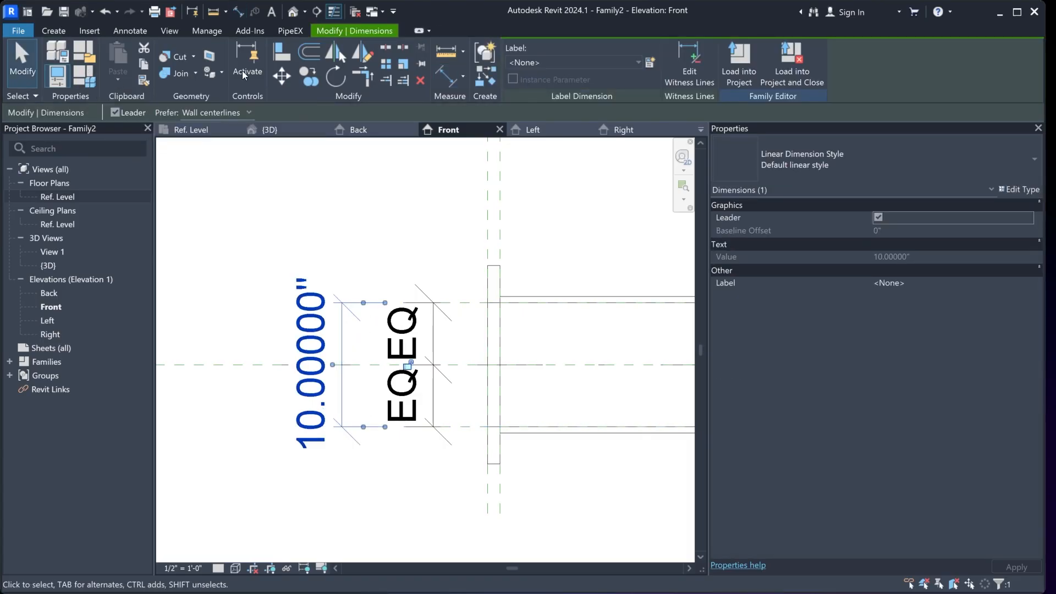
pyautogui.click(626, 64)
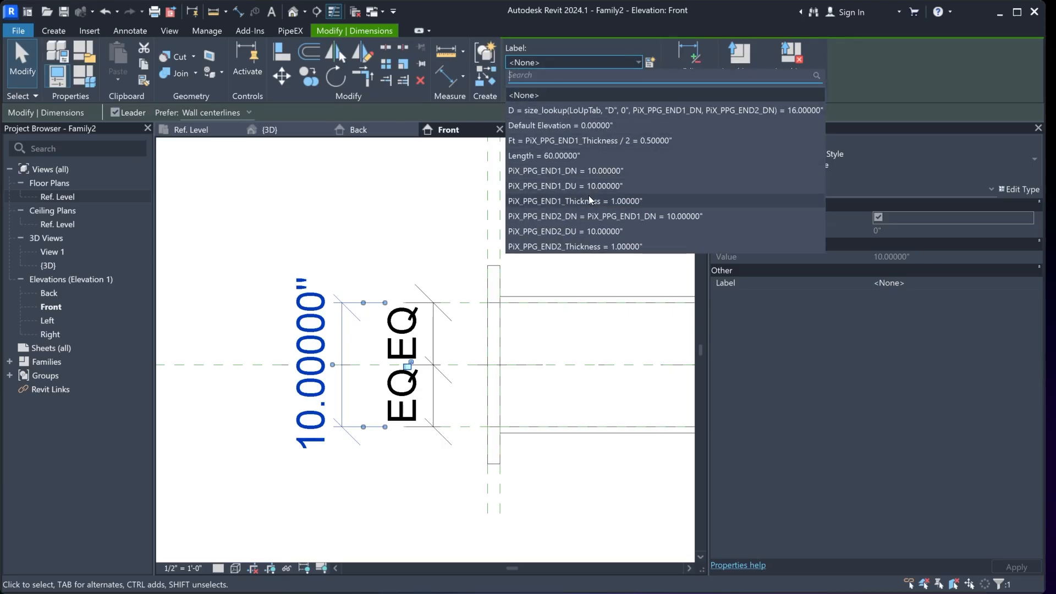
pyautogui.click(606, 185)
pyautogui.click(547, 247)
pyautogui.scroll(-4, 414, 302)
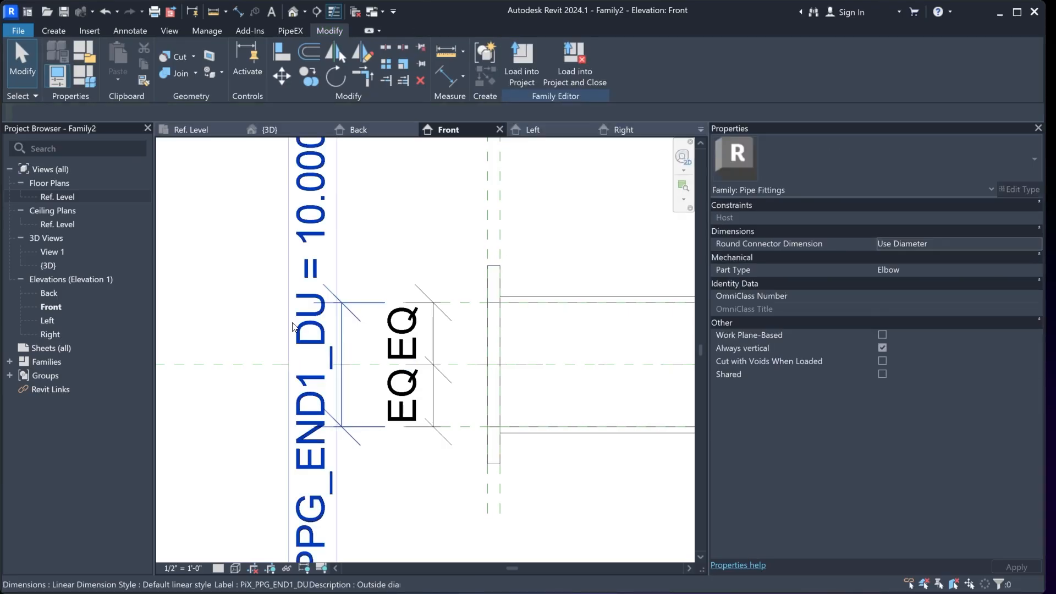
# Add an aligned dimension between the second-lowest plane of the stacked set and the pipe's upper reference plane, placed beyond the left flange
pyautogui.scroll(3, 391, 306)
pyautogui.press('d')
pyautogui.press('i')
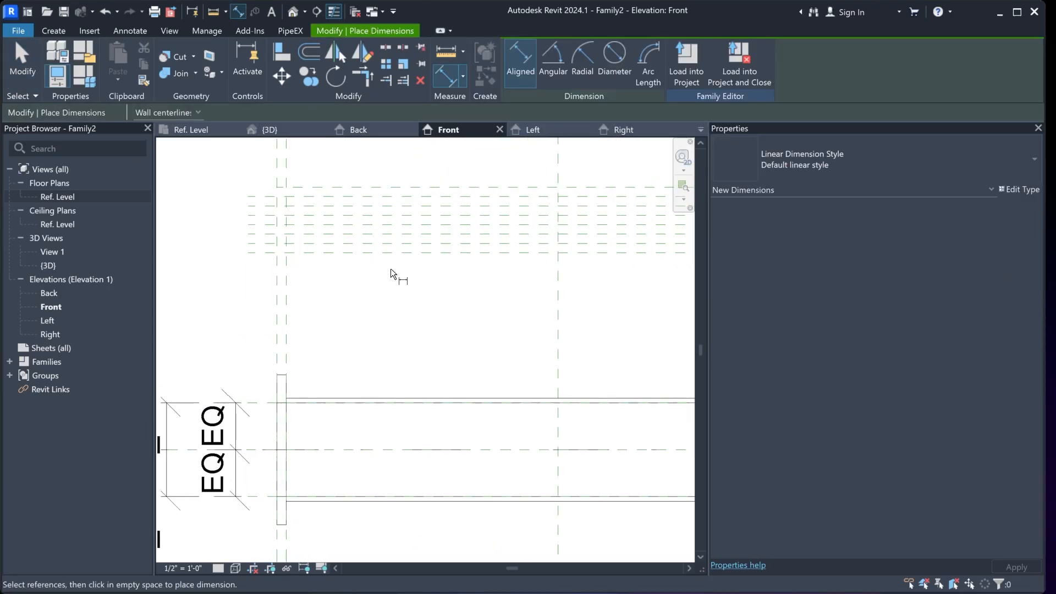
pyautogui.click(322, 242)
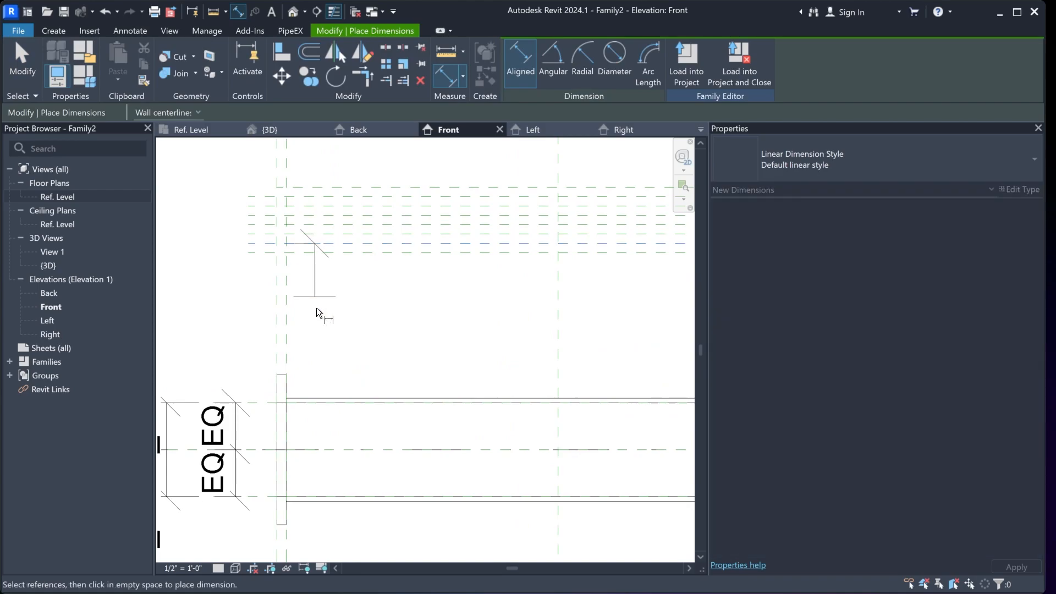
pyautogui.click(262, 403)
pyautogui.scroll(-3, 276, 318)
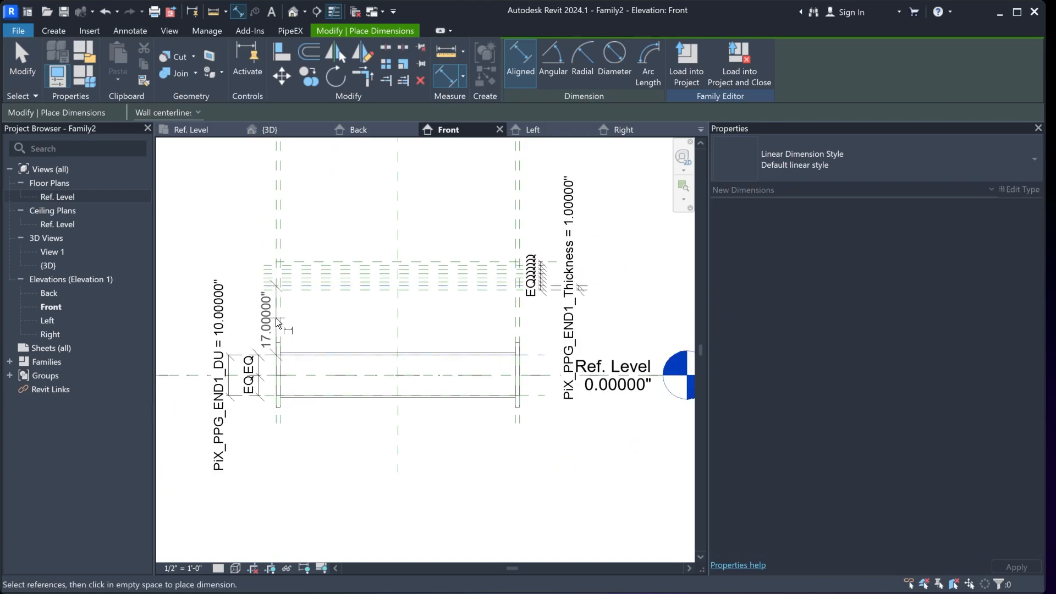
pyautogui.click(187, 306)
pyautogui.moveTo(187, 306); pyautogui.dragTo(344, 318, button='middle')
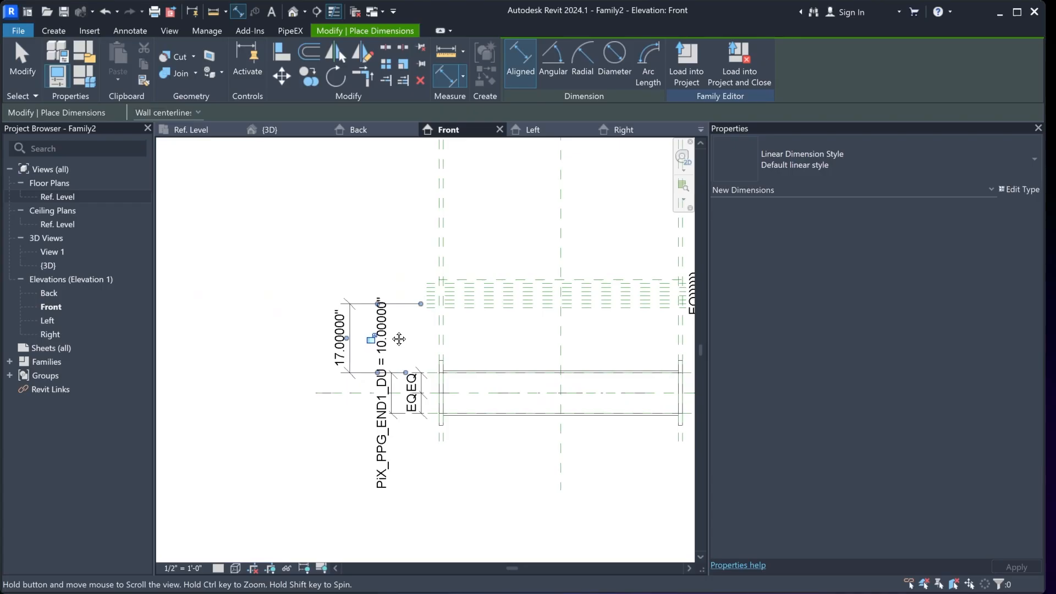
pyautogui.scroll(2, 346, 321)
pyautogui.press('Escape')
pyautogui.press('Escape')
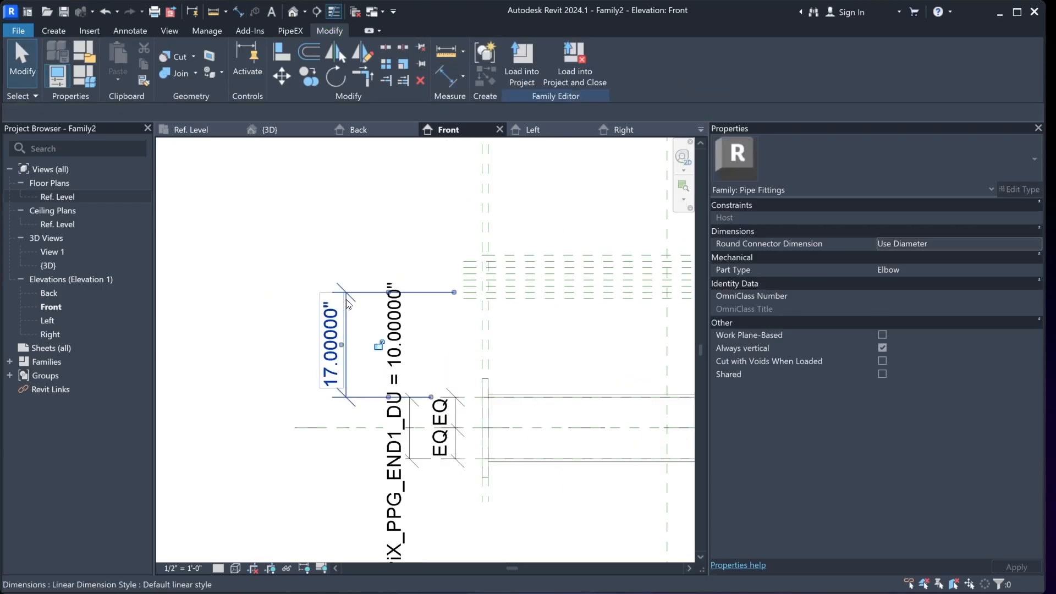
# Label the dimension between the stacked planes and the pipe's upper reference plane with PiX_PPG_END1_DU
pyautogui.click(332, 341)
pyautogui.click(573, 61)
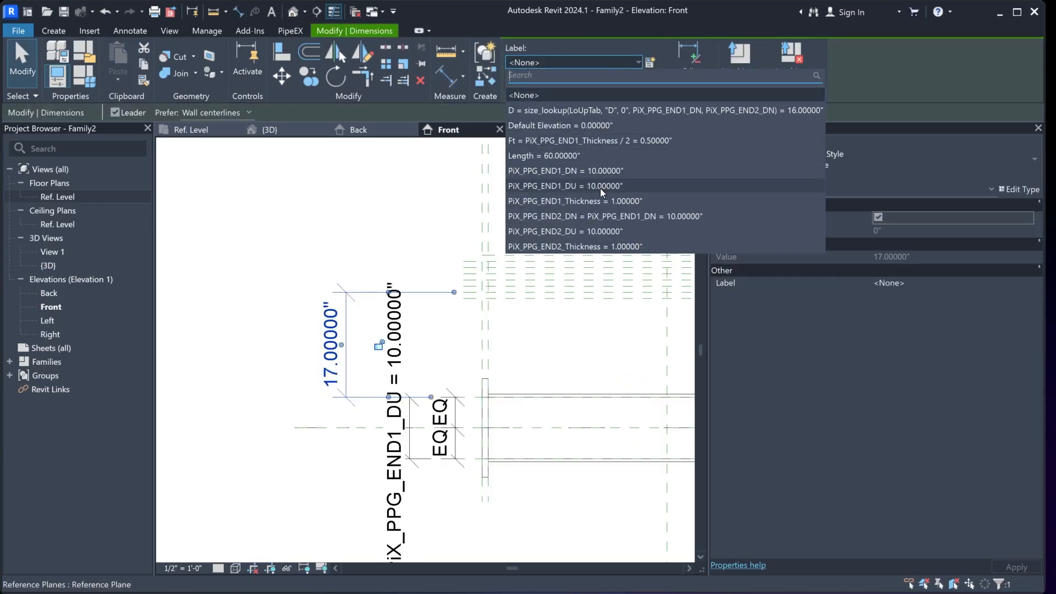
pyautogui.click(601, 186)
pyautogui.click(308, 267)
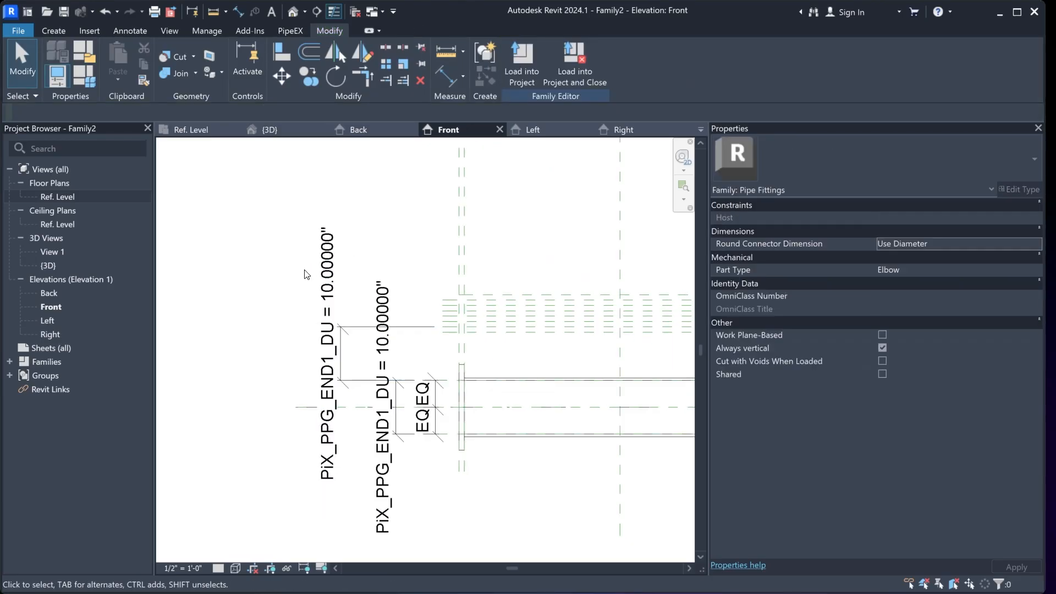
# Draw a horizontal reference plane about 14 inches above the top of the stacked planes, spanning past both flanges
pyautogui.moveTo(577, 368); pyautogui.dragTo(490, 341, button='middle')
pyautogui.scroll(-2, 460, 335)
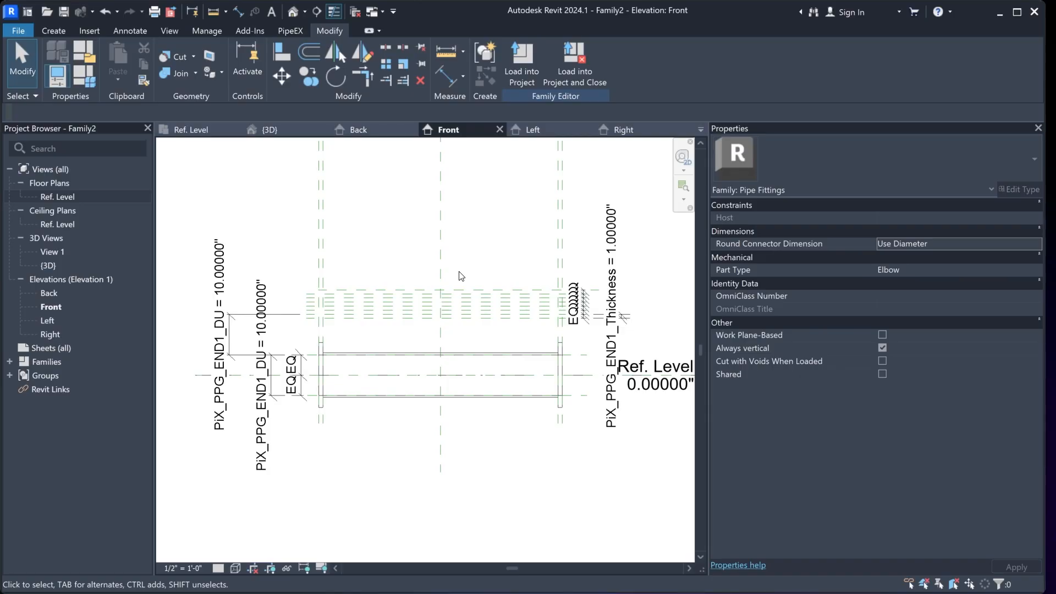
pyautogui.click(54, 32)
pyautogui.click(785, 63)
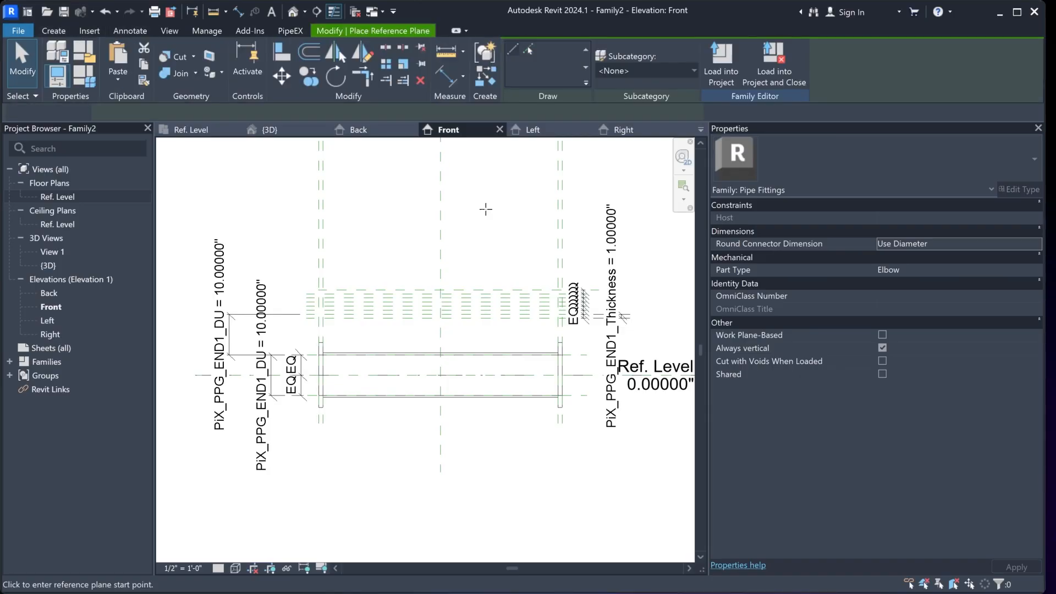
pyautogui.click(305, 234)
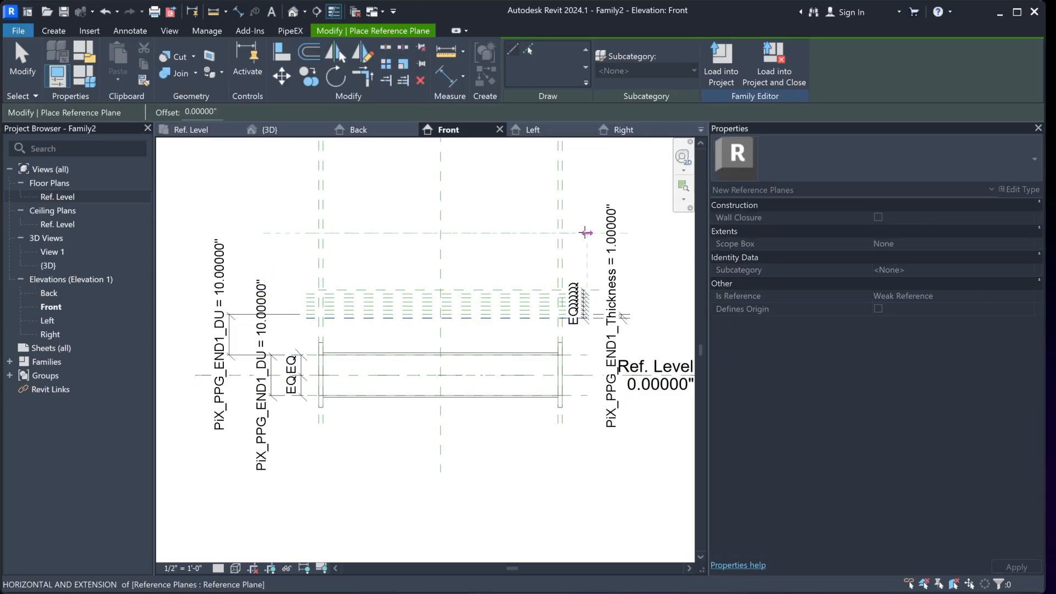
pyautogui.click(585, 233)
# Draw a second horizontal reference plane about 1 inch above the new one, matching its length
pyautogui.scroll(2, 302, 227)
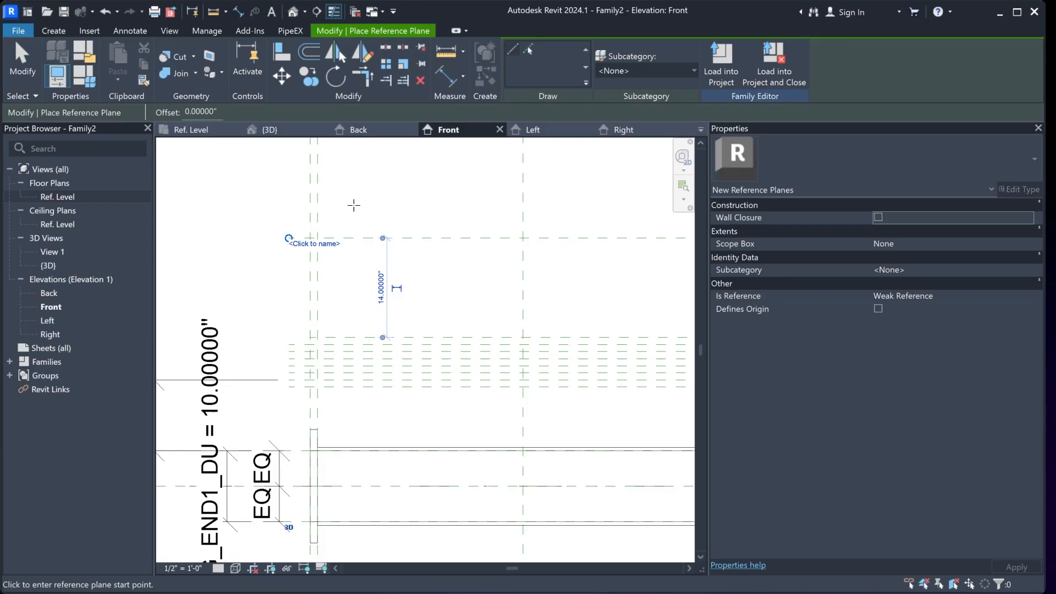
pyautogui.scroll(2, 276, 224)
pyautogui.click(292, 231)
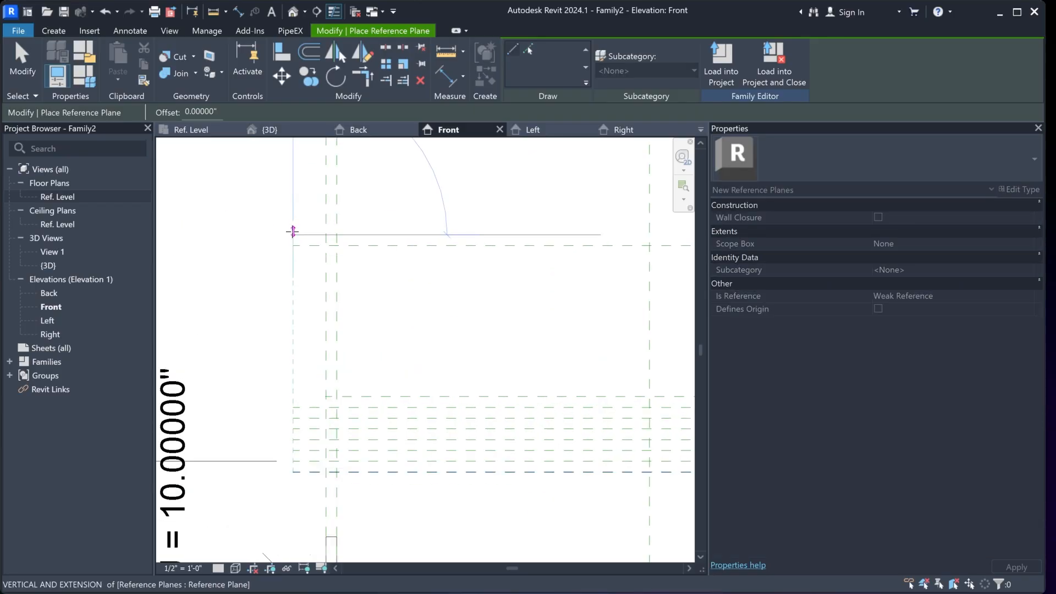
pyautogui.scroll(-3, 292, 231)
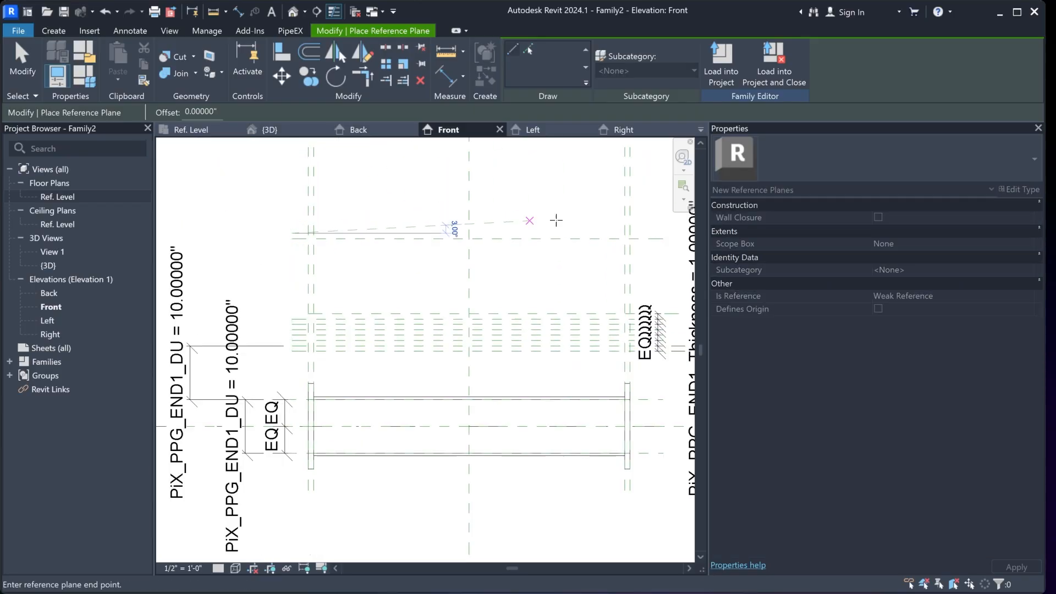
pyautogui.click(663, 232)
# Draw a third horizontal reference plane about 2 inches above the second, aligned to the same ends
pyautogui.scroll(3, 298, 222)
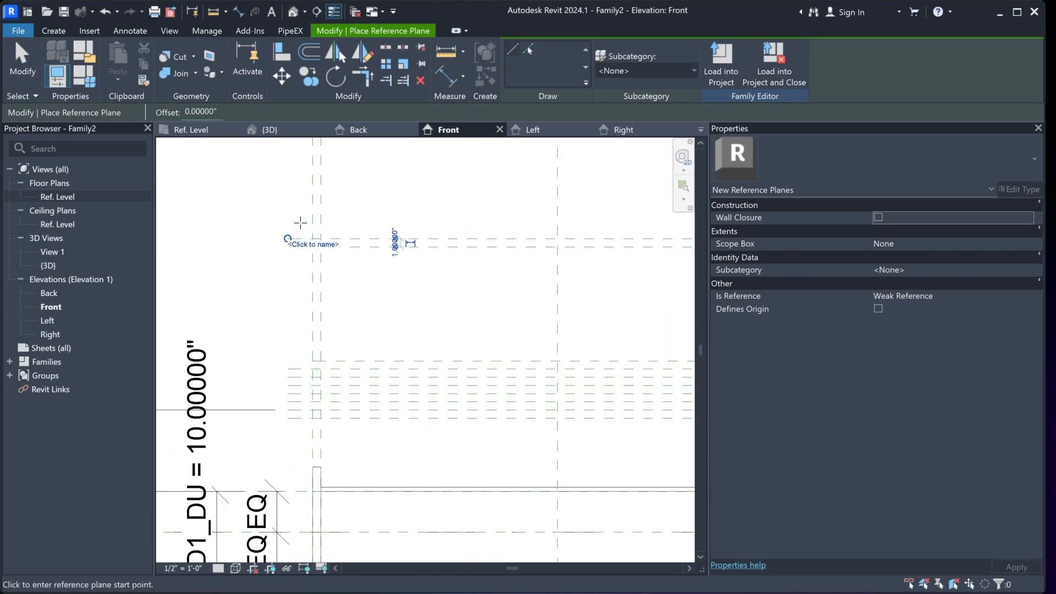
pyautogui.click(288, 224)
pyautogui.scroll(-5, 287, 224)
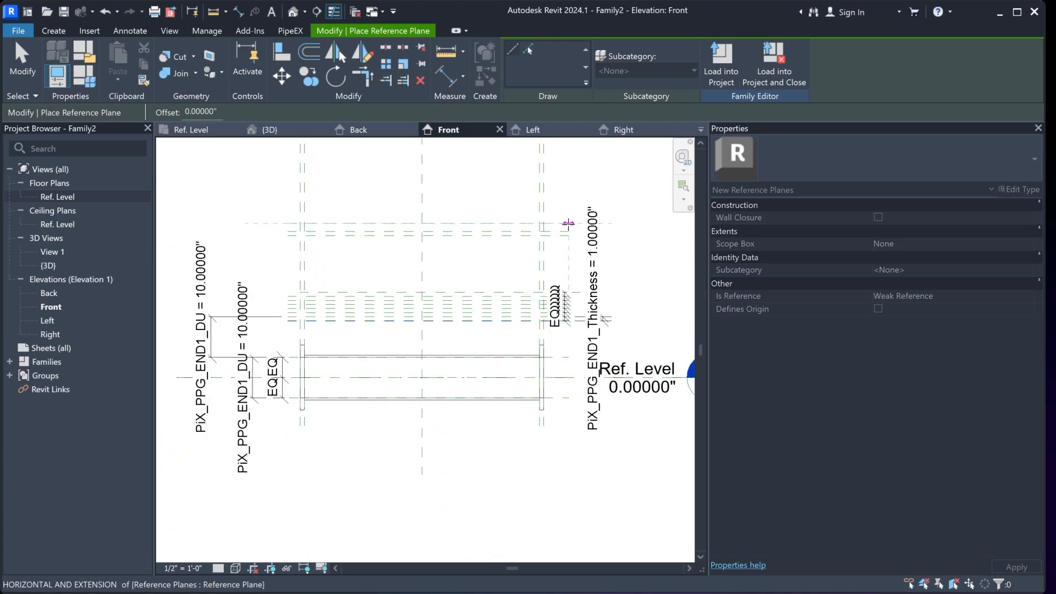
pyautogui.click(567, 223)
pyautogui.press('Escape')
pyautogui.press('Escape')
pyautogui.scroll(2, 503, 259)
pyautogui.moveTo(495, 260); pyautogui.dragTo(514, 270, button='middle')
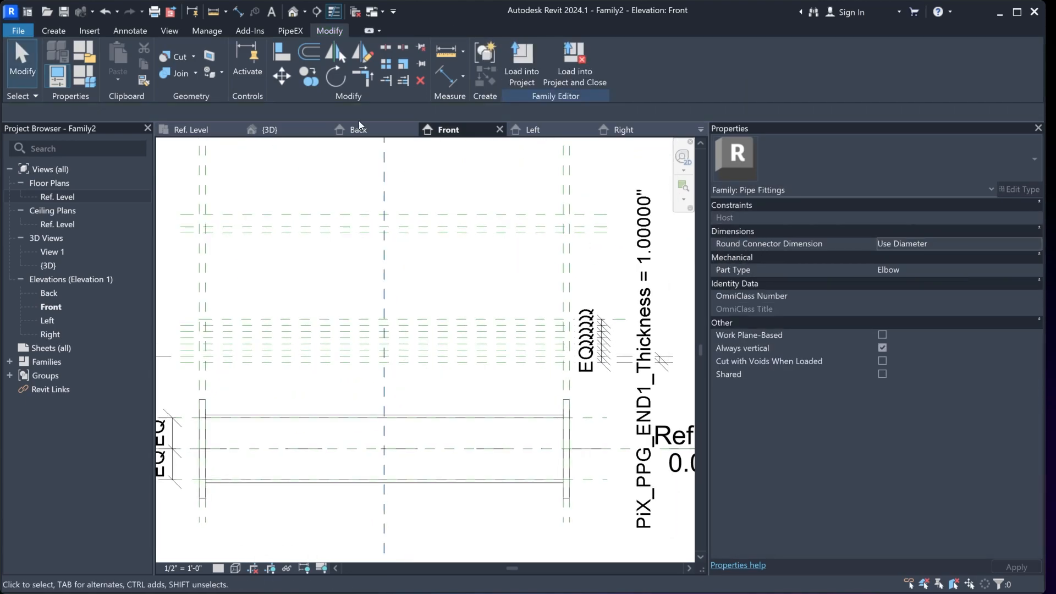
# Add an aligned dimension between the lower two of the three new horizontal reference planes, near their right ends
pyautogui.click(137, 32)
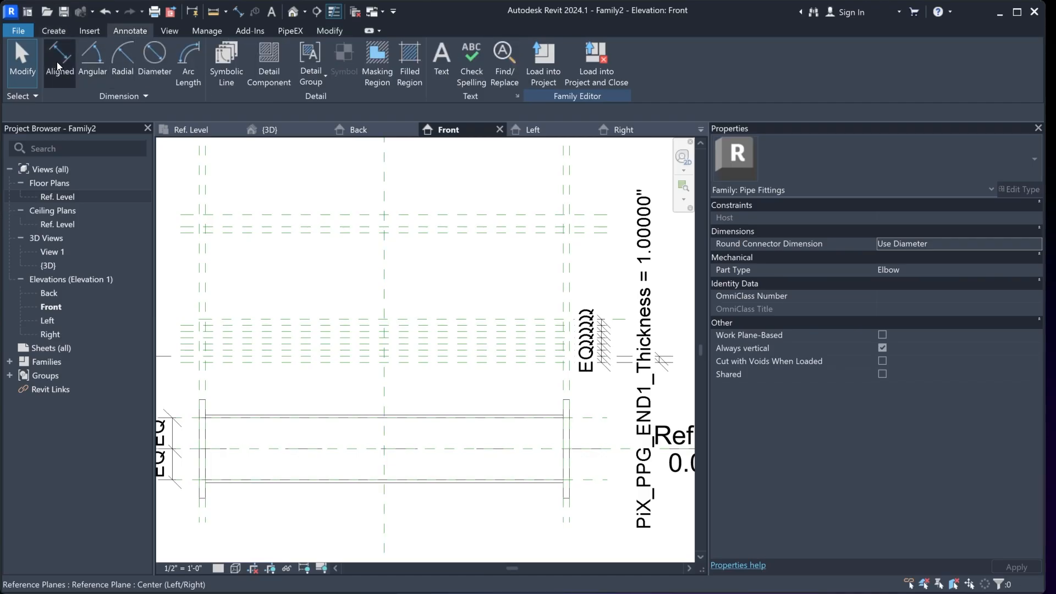
pyautogui.click(613, 359)
pyautogui.press('d')
pyautogui.press('i')
pyautogui.scroll(3, 585, 217)
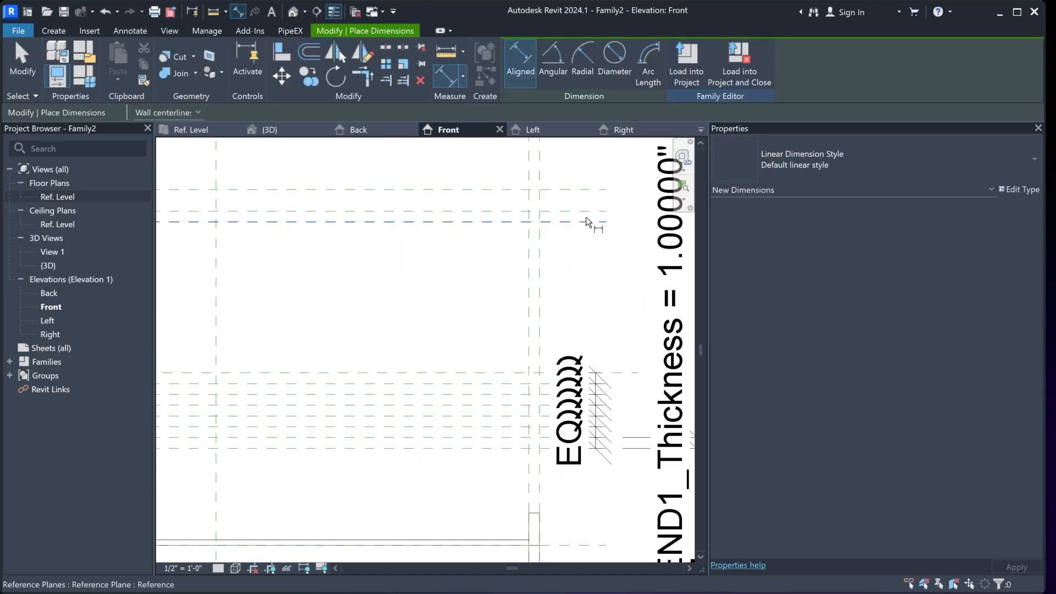
pyautogui.click(582, 222)
pyautogui.click(585, 242)
pyautogui.scroll(-3, 590, 259)
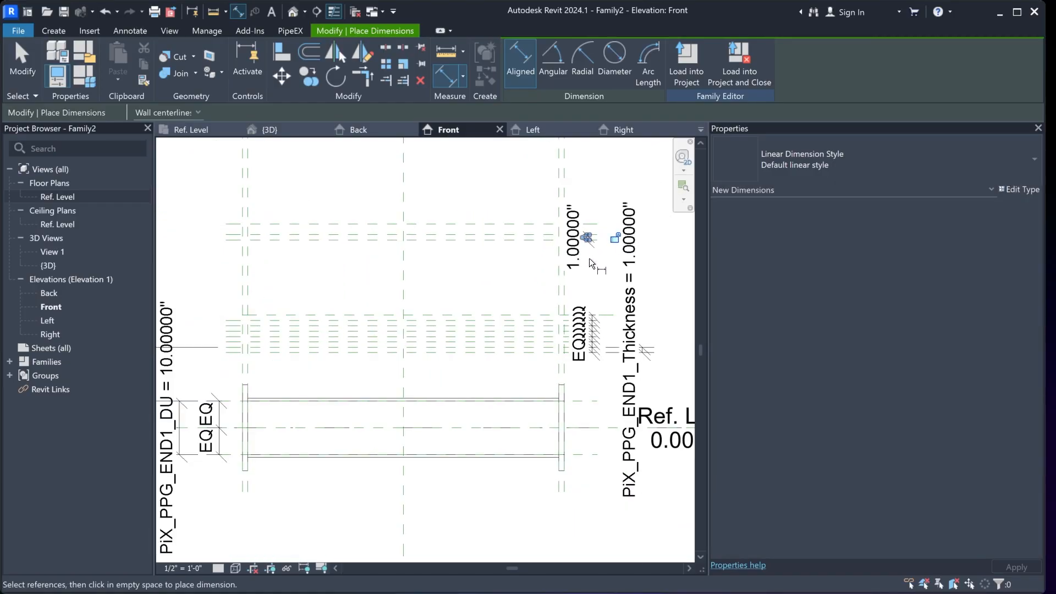
pyautogui.moveTo(589, 259); pyautogui.dragTo(532, 259, button='middle')
pyautogui.scroll(1, 533, 260)
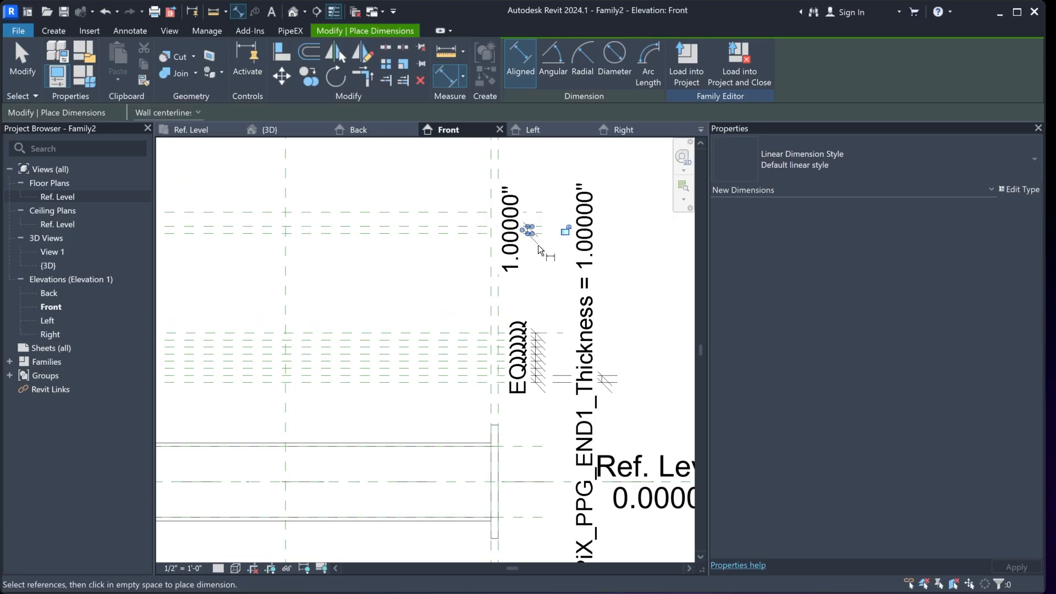
pyautogui.press('Escape')
pyautogui.press('Escape')
# Label the dimension between the lower two new reference planes with PiX_PPG_END1_Thickness
pyautogui.click(533, 240)
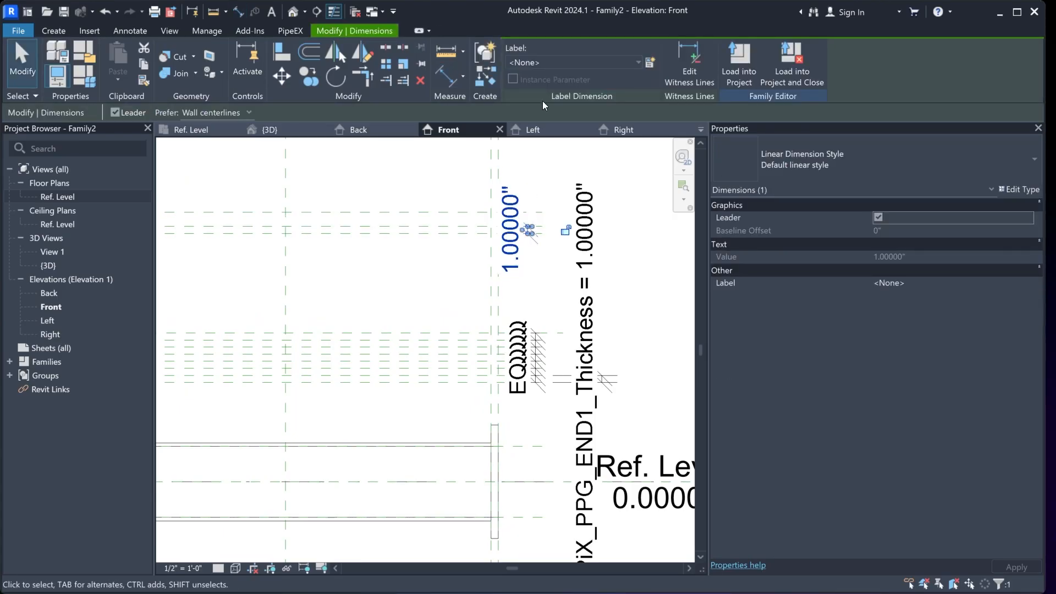
pyautogui.click(573, 64)
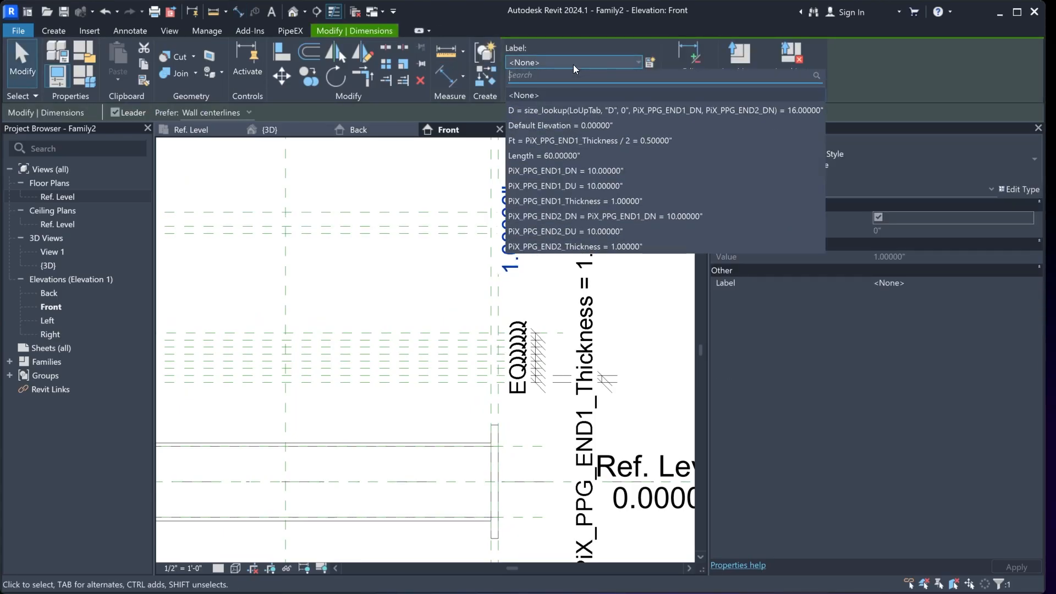
pyautogui.click(598, 202)
pyautogui.press('Escape')
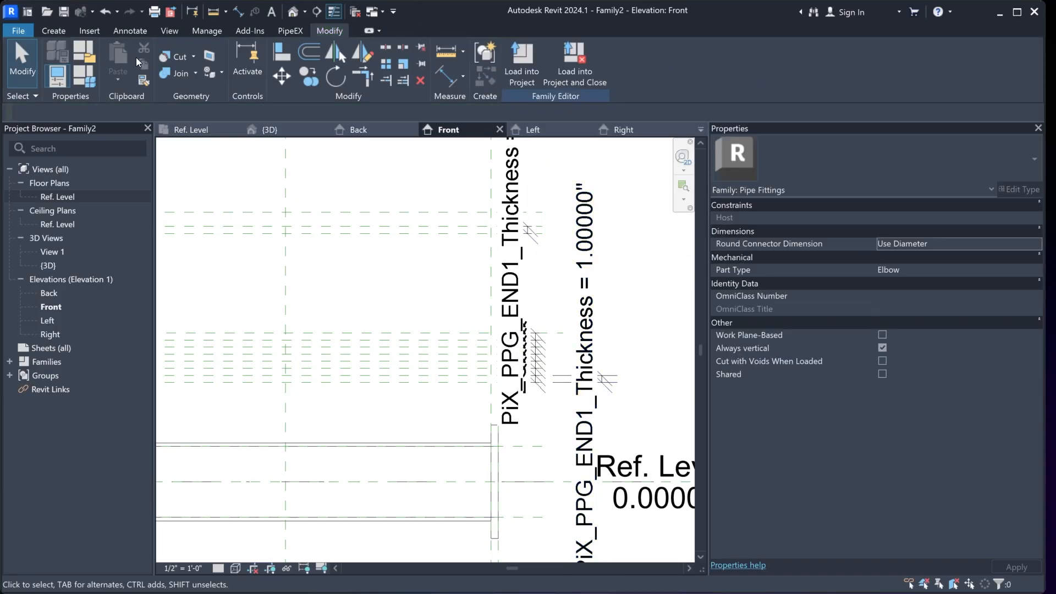
# Add a continuous aligned dimension across the three new upper reference planes and constrain its segments to equal spacing
pyautogui.click(128, 31)
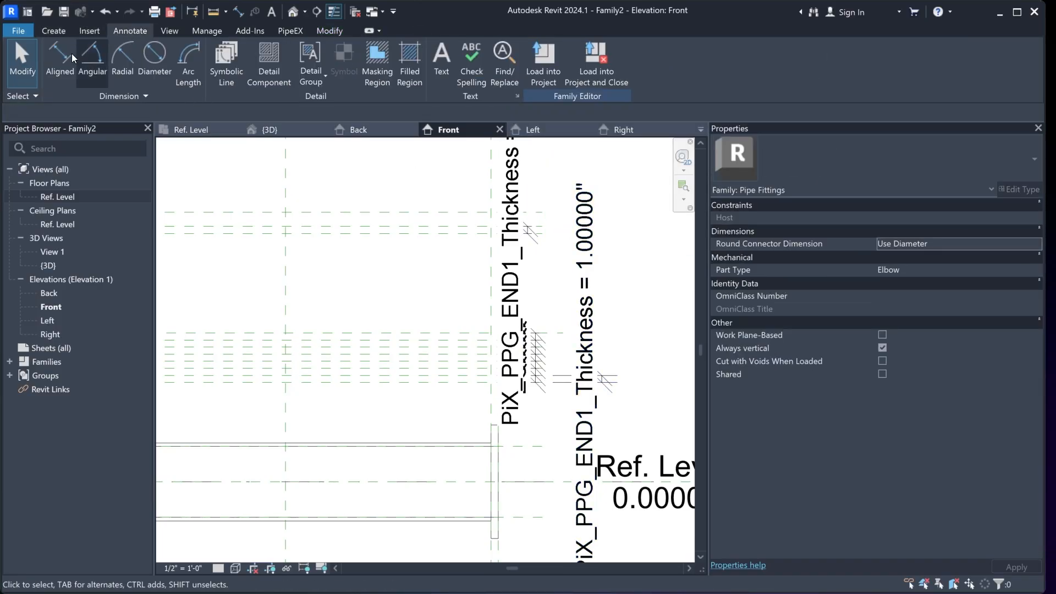
pyautogui.click(71, 54)
pyautogui.scroll(2, 546, 205)
pyautogui.click(521, 219)
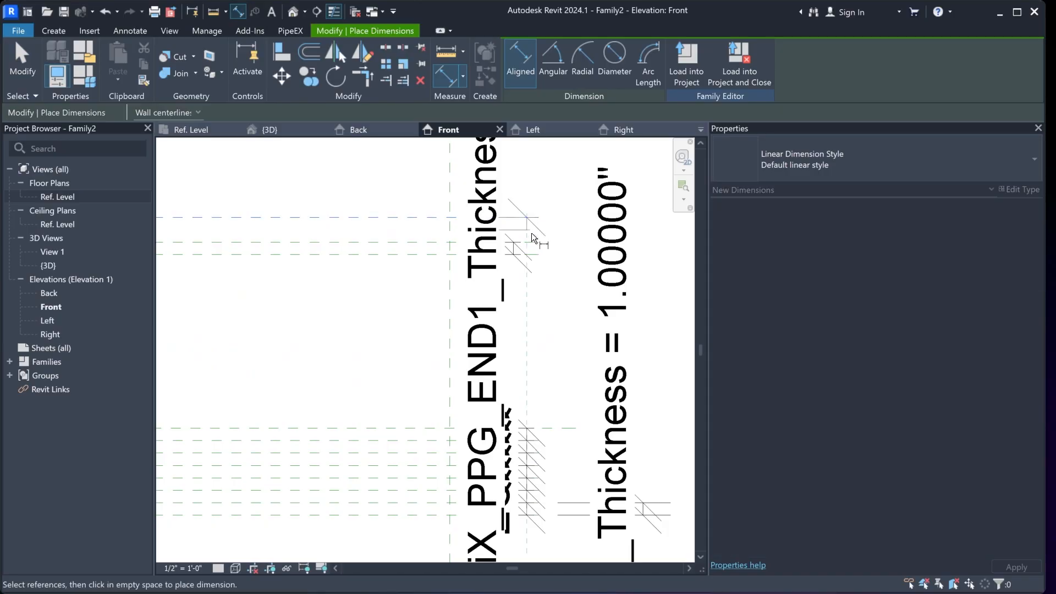
pyautogui.click(536, 253)
pyautogui.scroll(-2, 537, 255)
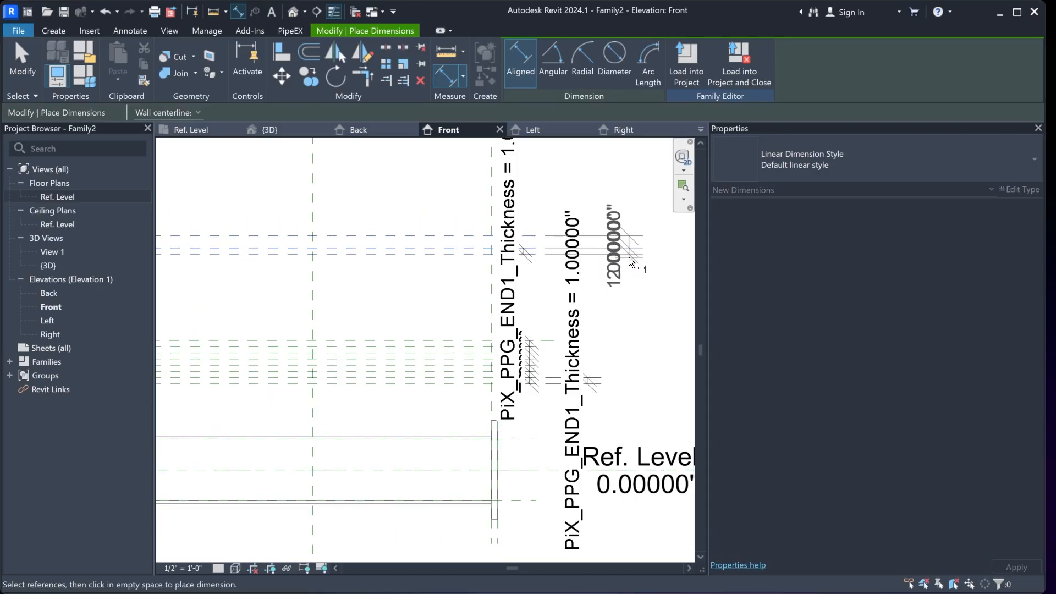
pyautogui.click(629, 256)
pyautogui.scroll(-2, 624, 268)
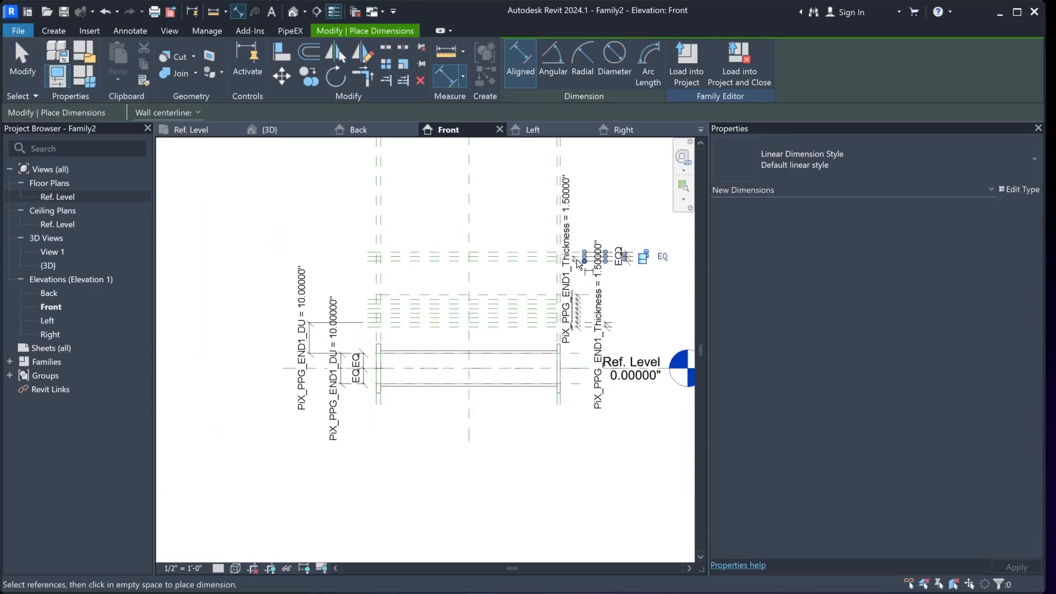
pyautogui.press('Escape')
pyautogui.press('Escape')
# Add an aligned dimension from the topmost of the three upper reference planes to the Ref. Level, placed left of the existing dimensions
pyautogui.scroll(2, 393, 226)
pyautogui.moveTo(394, 226); pyautogui.dragTo(369, 180, button='middle')
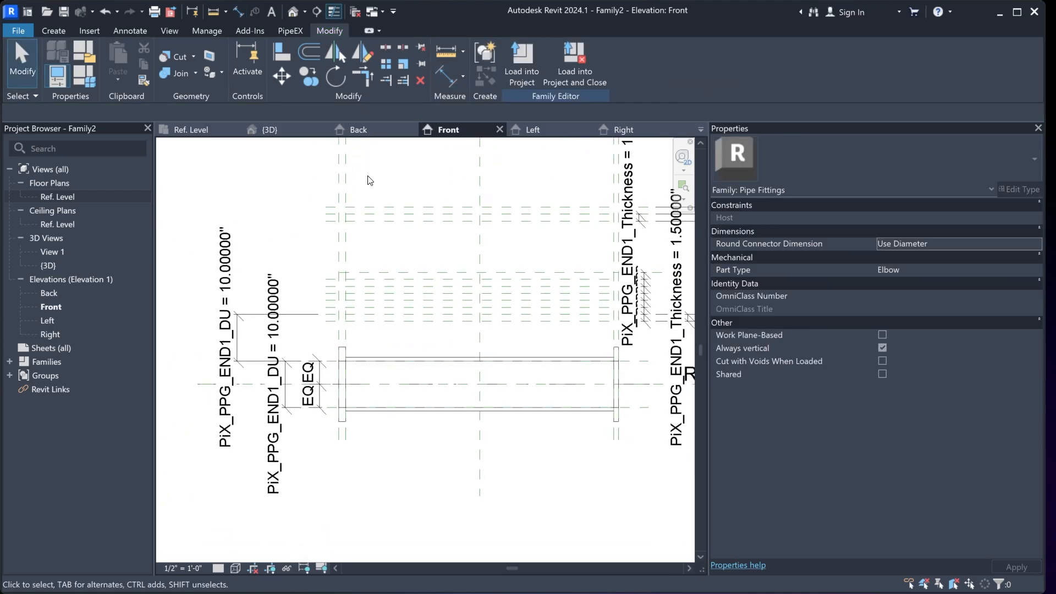
pyautogui.moveTo(382, 190); pyautogui.dragTo(411, 196, button='middle')
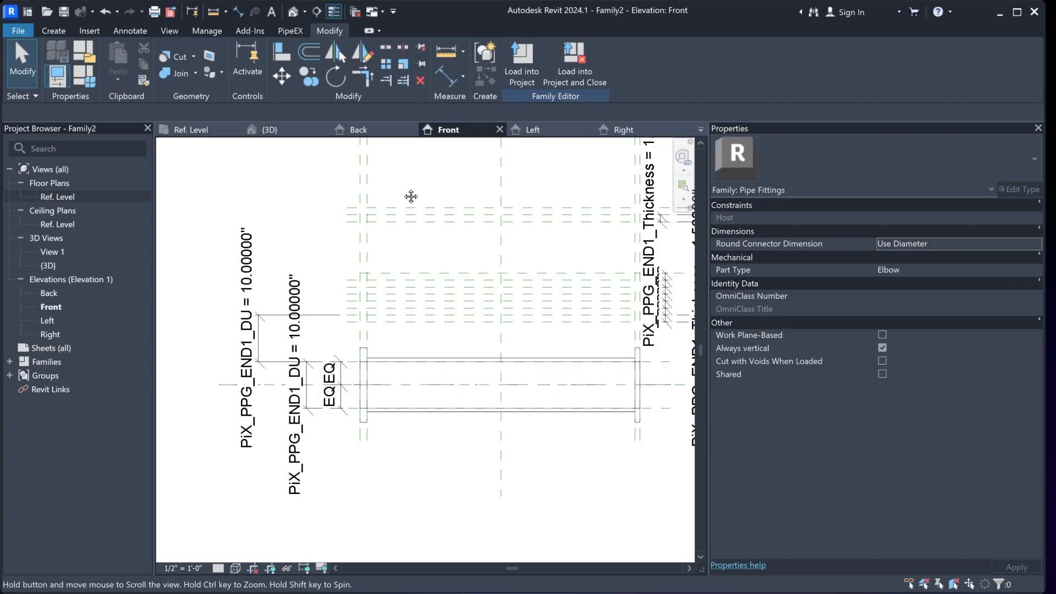
pyautogui.click(130, 32)
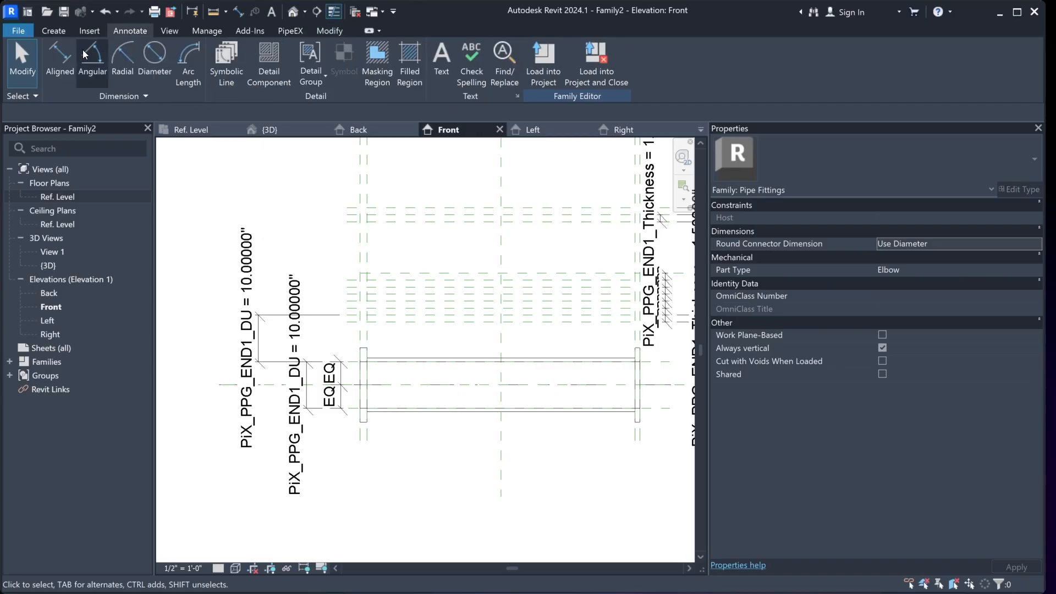
pyautogui.click(56, 58)
pyautogui.scroll(-3, 431, 210)
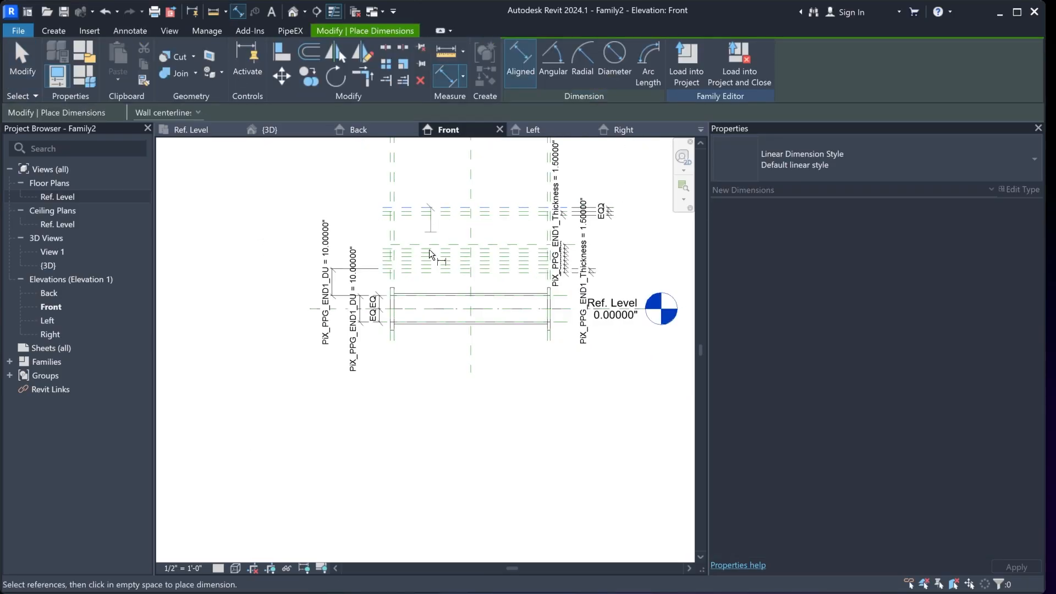
pyautogui.scroll(5, 308, 319)
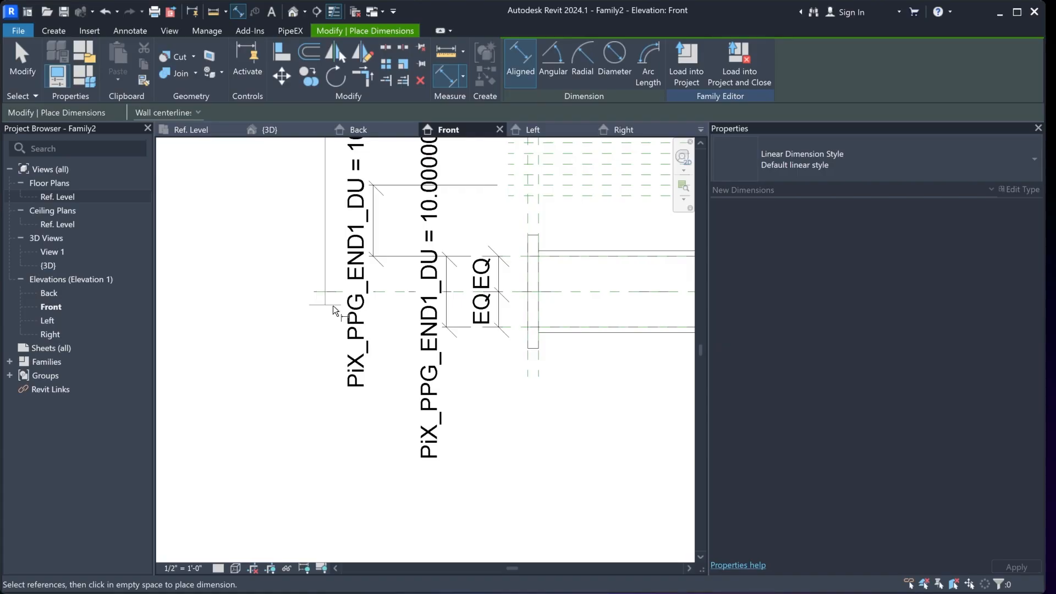
pyautogui.click(324, 296)
pyautogui.scroll(-3, 333, 316)
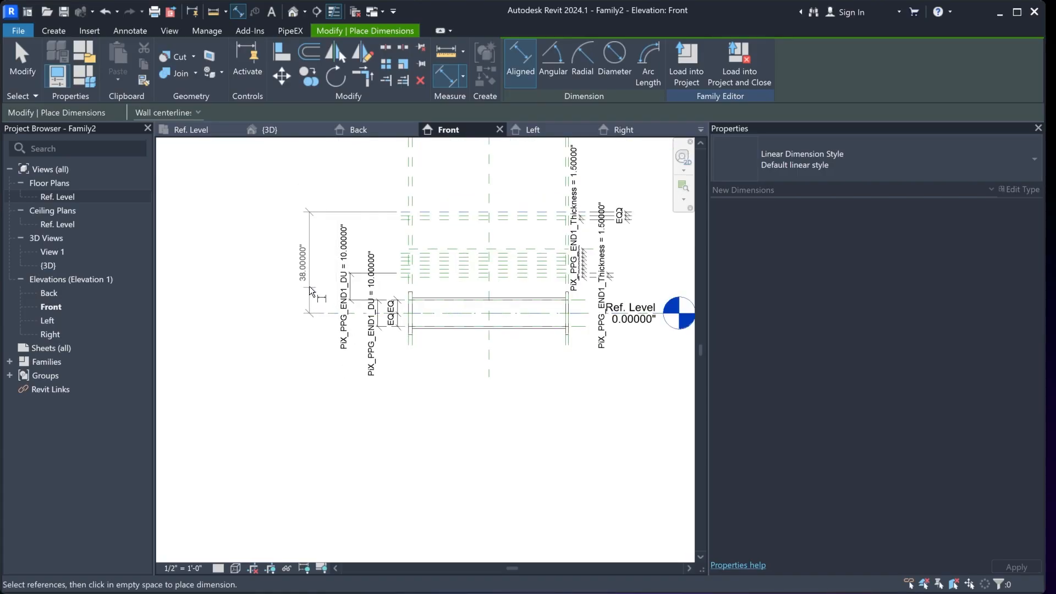
pyautogui.click(308, 279)
pyautogui.press('Escape')
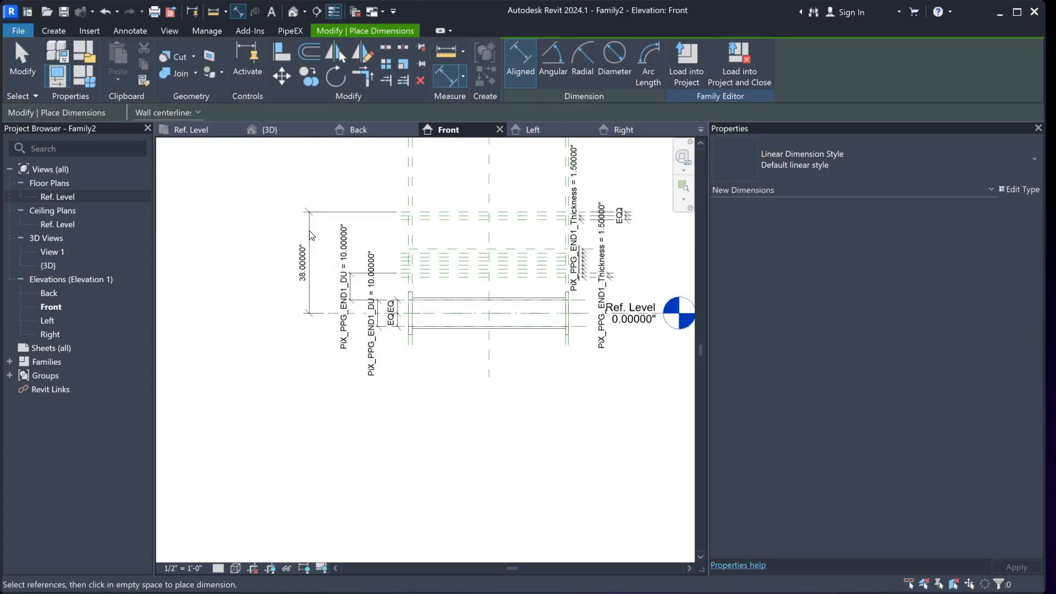
pyautogui.press('Escape')
# Label the dimension from the topmost upper reference plane to the Ref. Level with a new instance family parameter named H
pyautogui.click(309, 230)
pyautogui.click(650, 62)
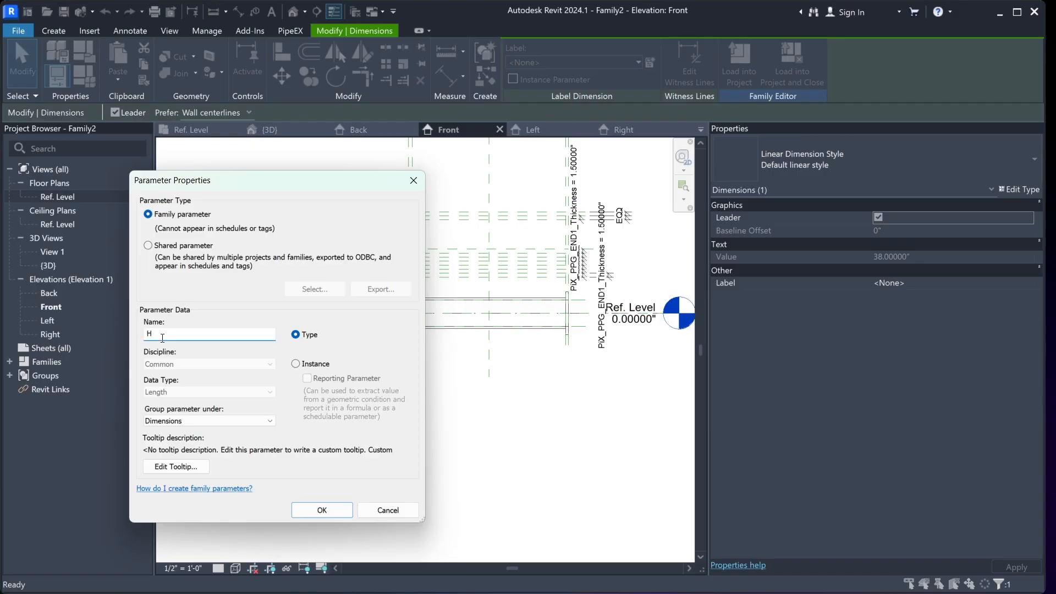
pyautogui.click(302, 365)
pyautogui.click(337, 509)
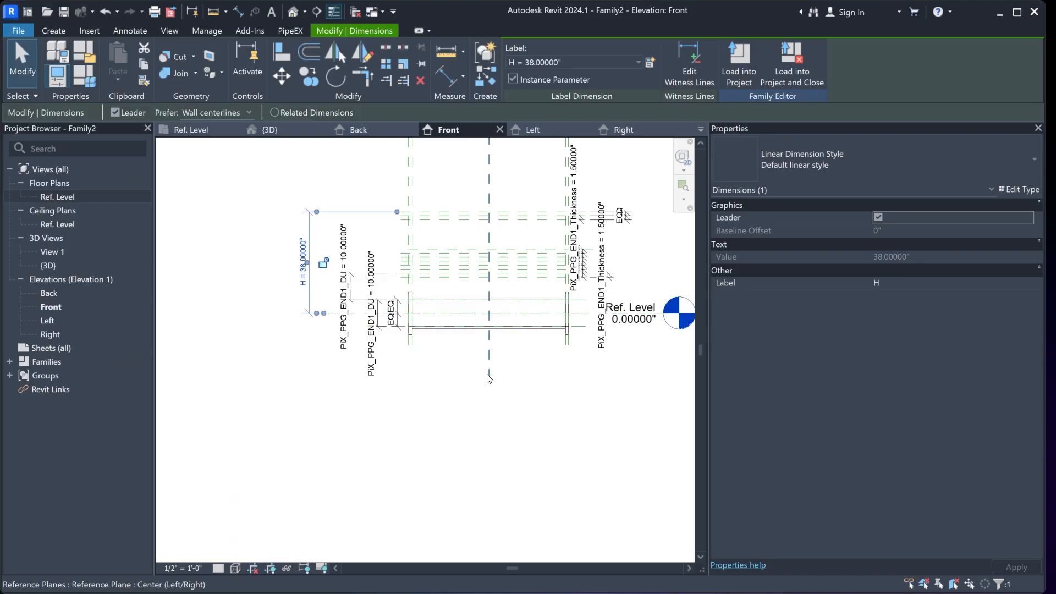
pyautogui.click(480, 382)
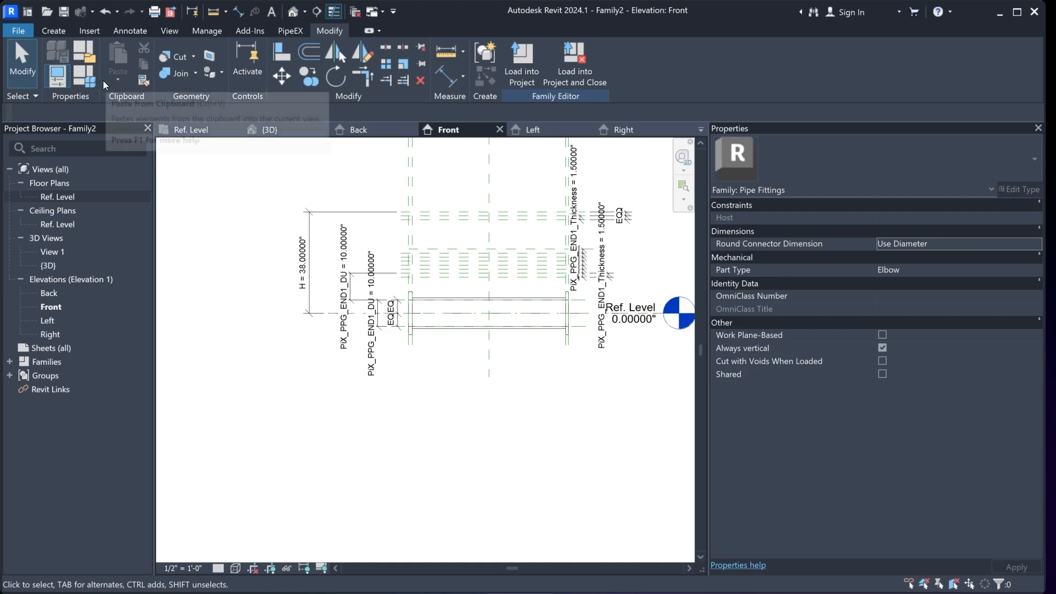
# Set the formula of parameter H to size_lookup(LoUpTab, "H", 0", PiX_PPG_END1_DN, PiX_PPG_END2_DN) and apply it
pyautogui.click(83, 79)
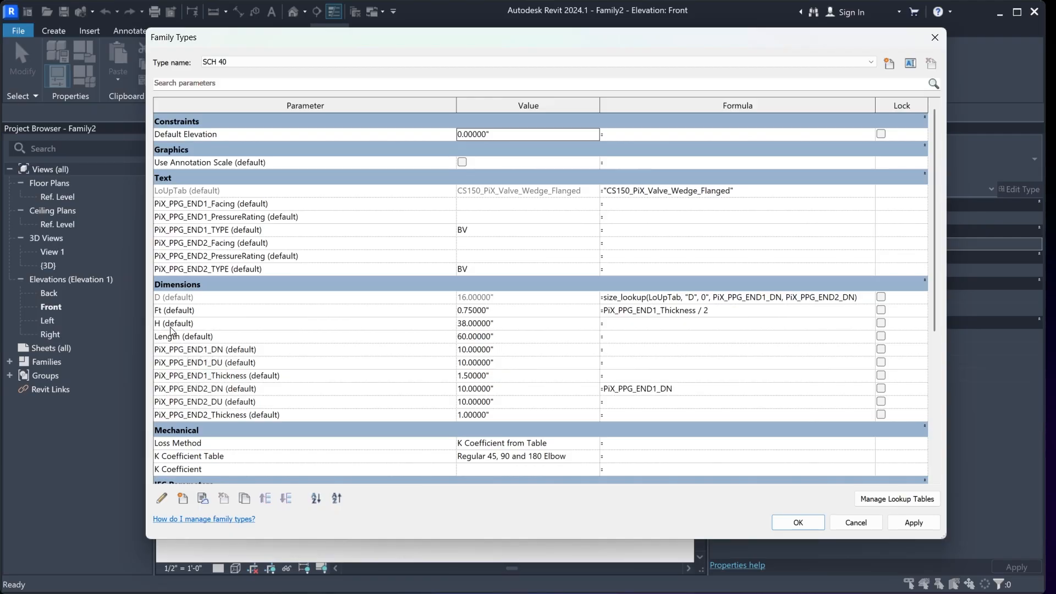
pyautogui.click(645, 324)
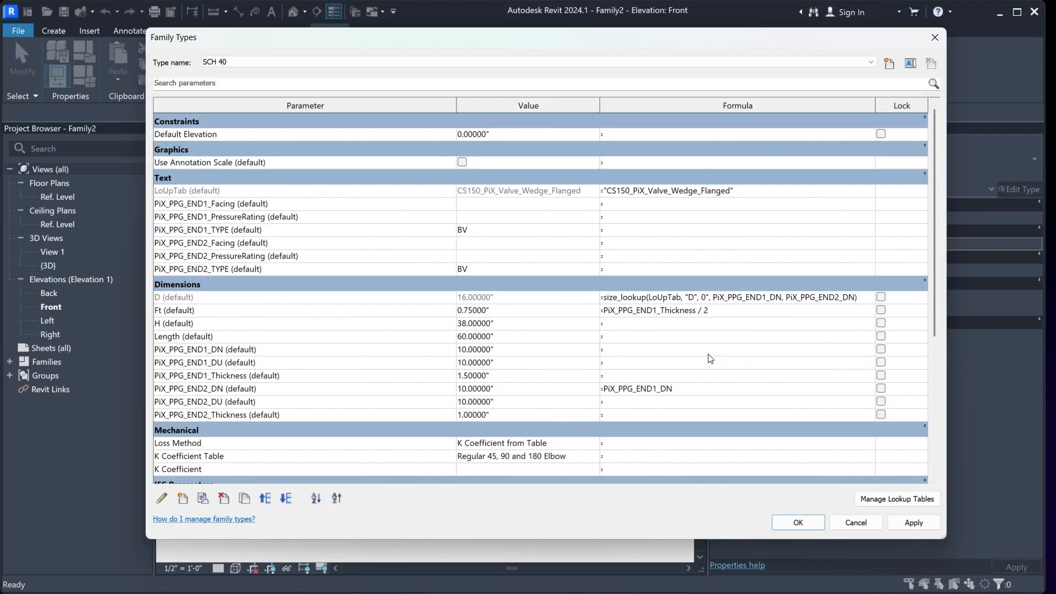
pyautogui.write('size_lookup(LoUpTab, "H", 0", PiX_PPG_END1_DN, PiX_PPG_END2_DN)')
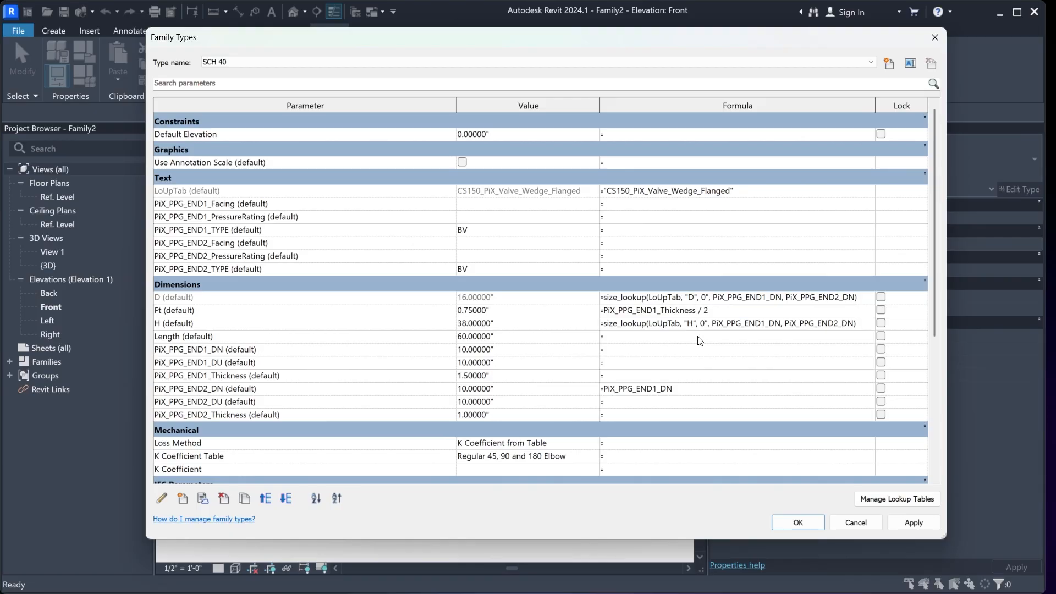
pyautogui.click(671, 336)
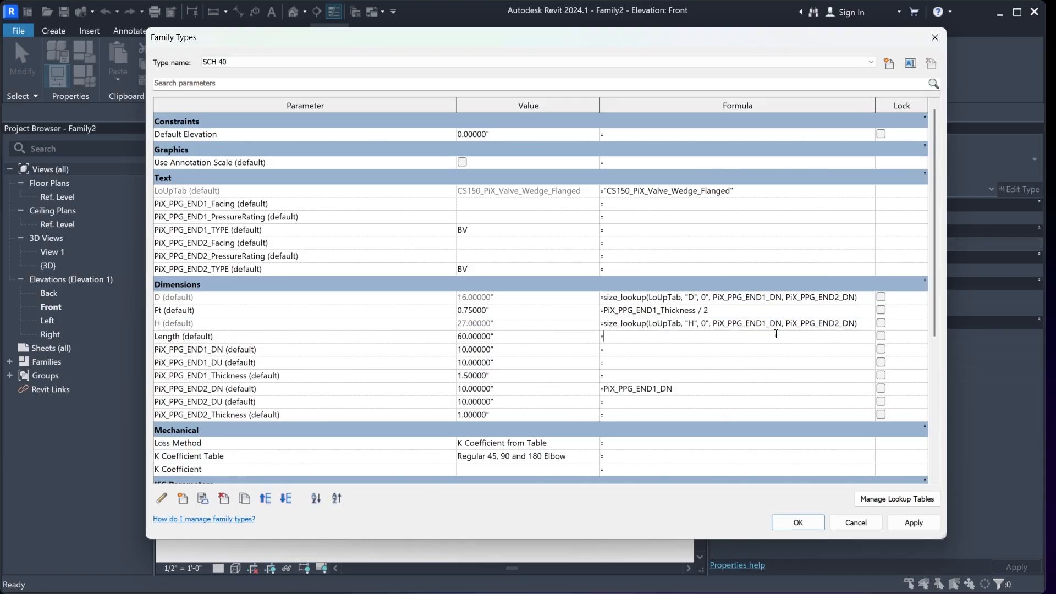
pyautogui.click(905, 520)
pyautogui.click(801, 523)
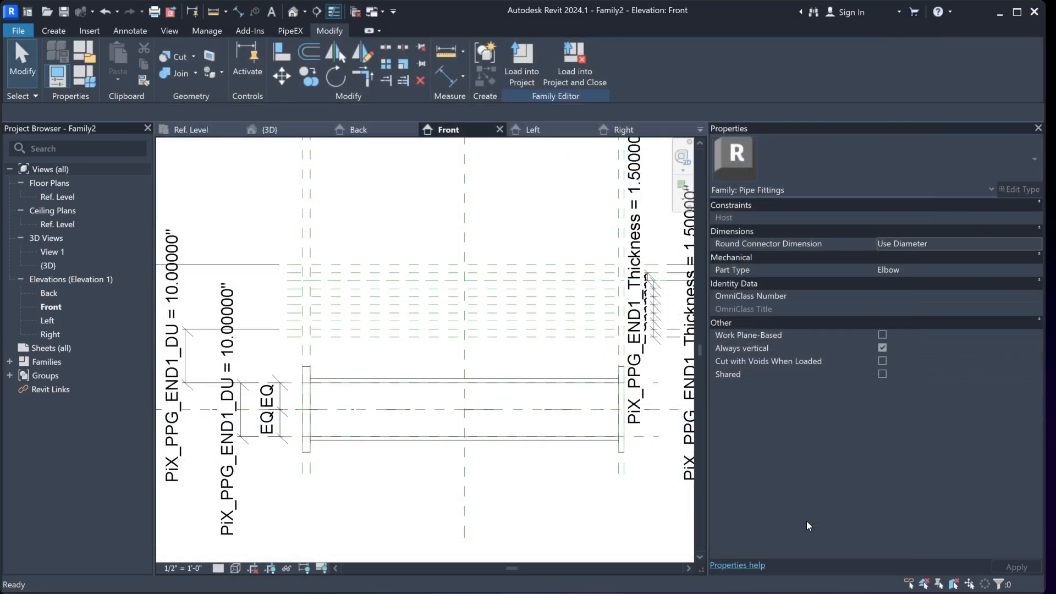
pyautogui.scroll(-2, 476, 223)
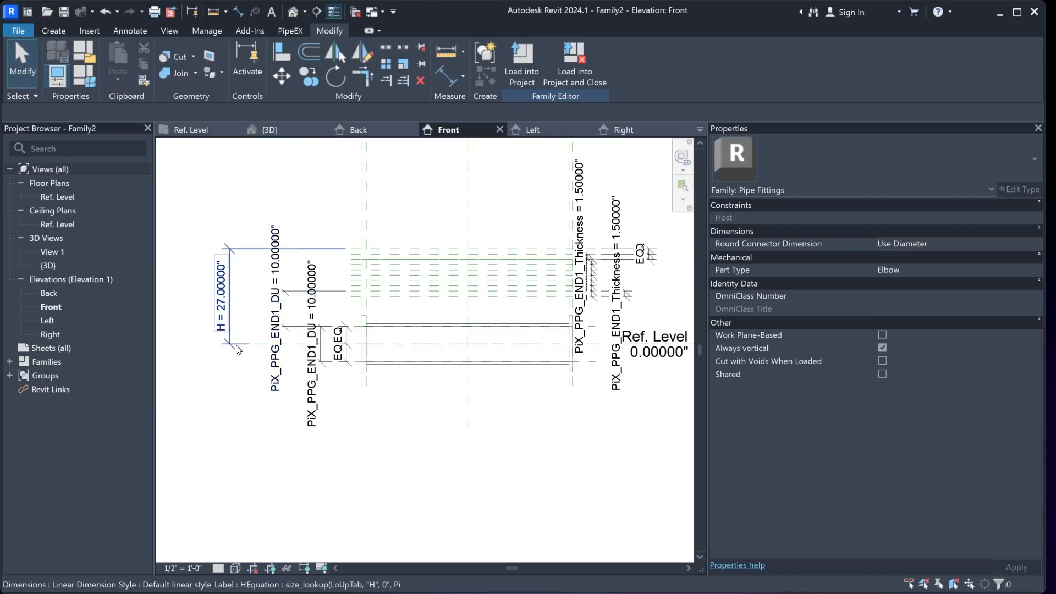
pyautogui.click(229, 302)
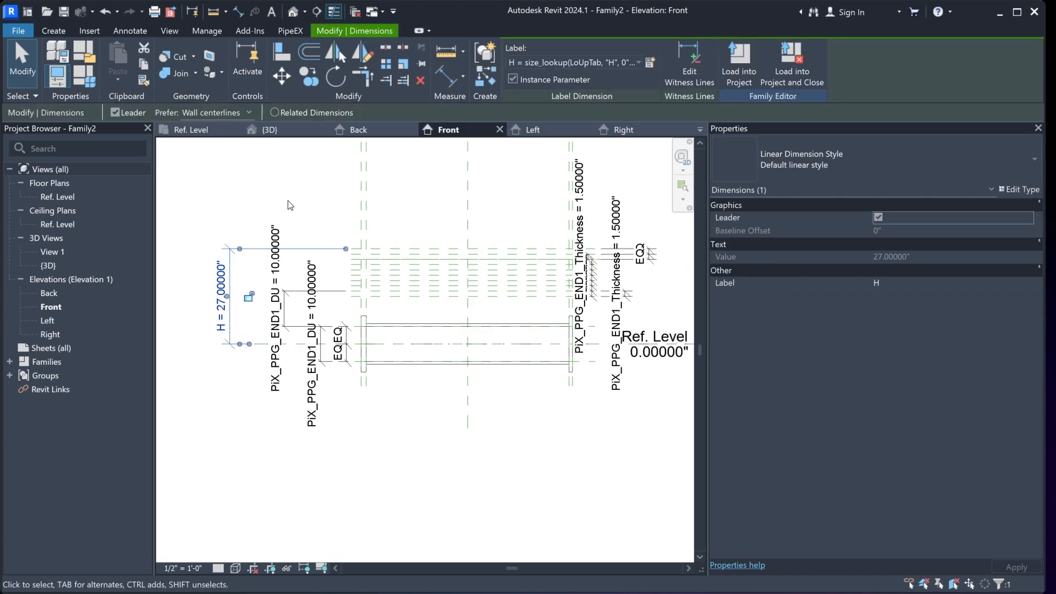
pyautogui.click(290, 205)
# Switch to the Ref. Level floor plan and set the Length parameter's formula to 0.87 * H
pyautogui.click(191, 131)
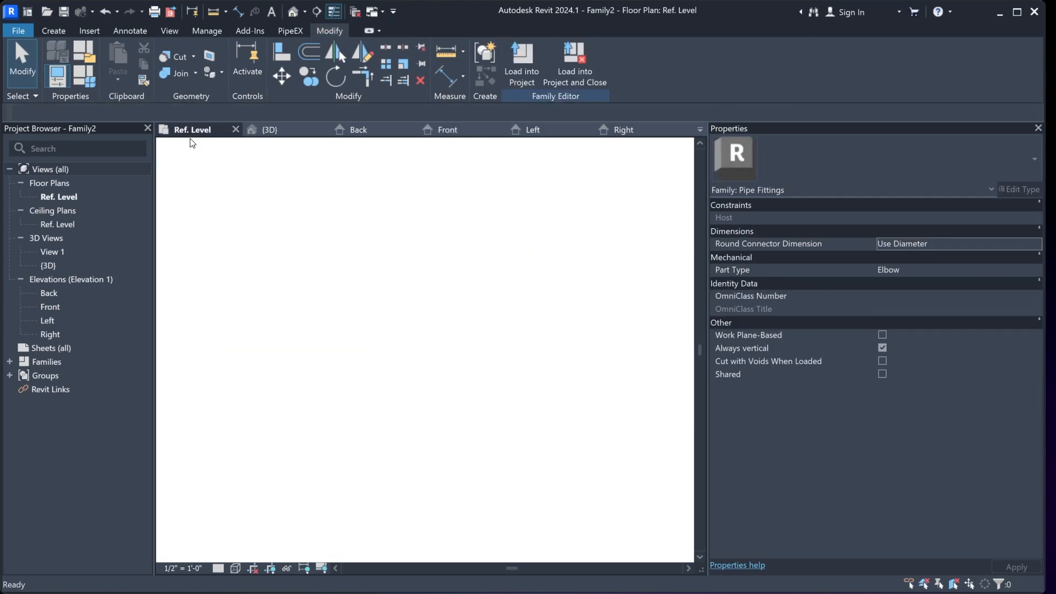
pyautogui.moveTo(489, 451); pyautogui.dragTo(488, 346, button='middle')
pyautogui.scroll(-1, 488, 377)
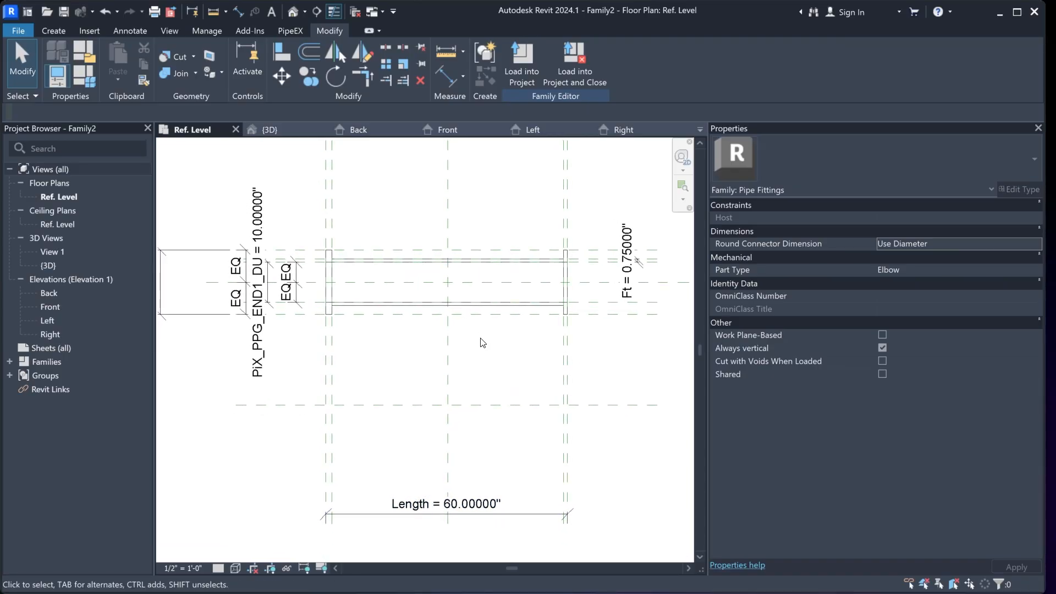
pyautogui.click(84, 77)
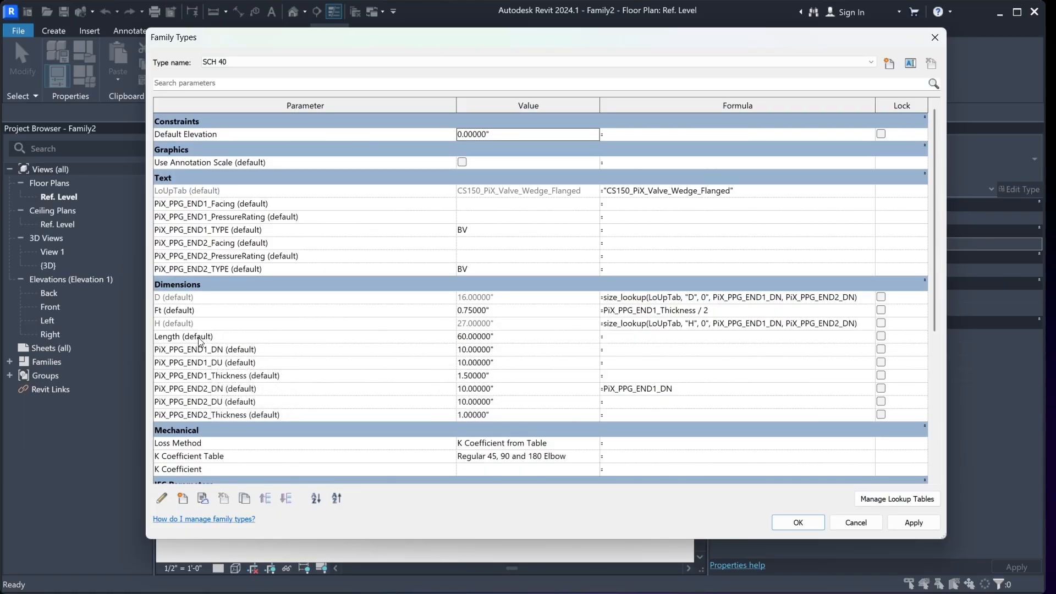
pyautogui.click(626, 338)
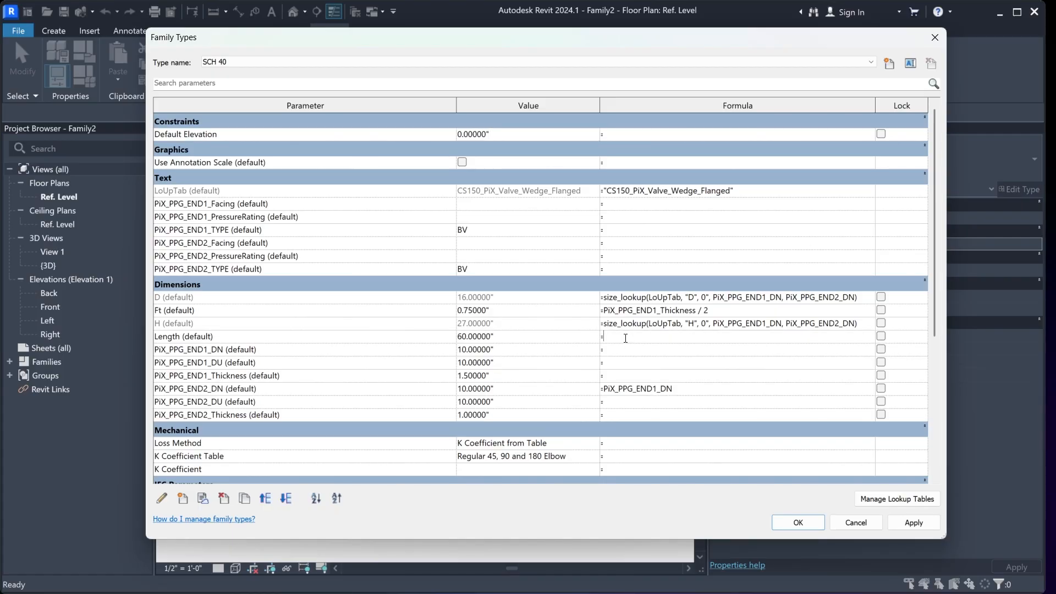
pyautogui.write('0.87 * H')
pyautogui.click(813, 520)
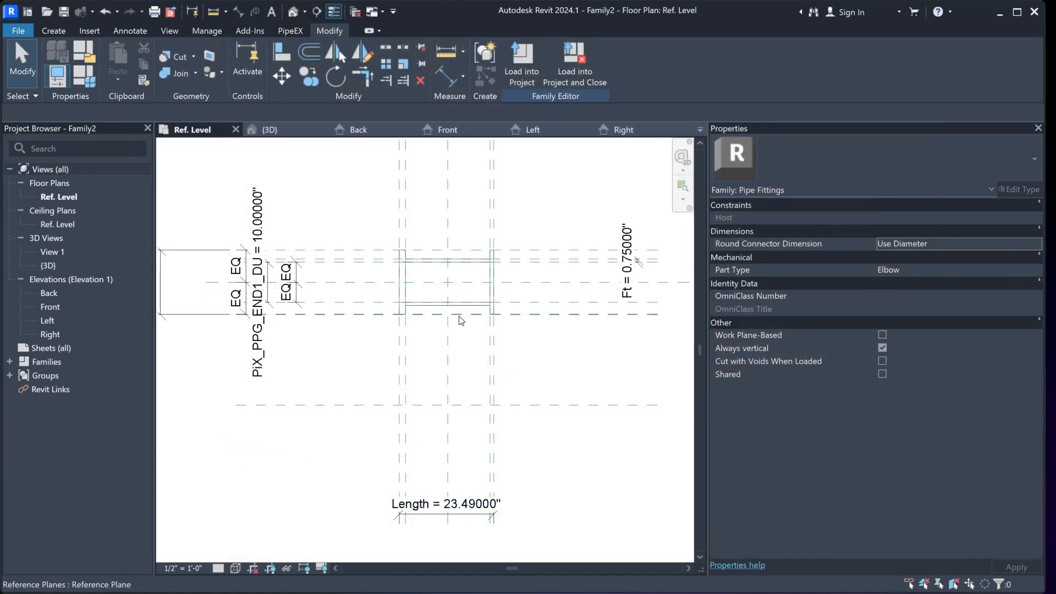
# Set the value of PiX_PPG_END1_Thickness to 1" in the family types and apply it
pyautogui.scroll(3, 464, 266)
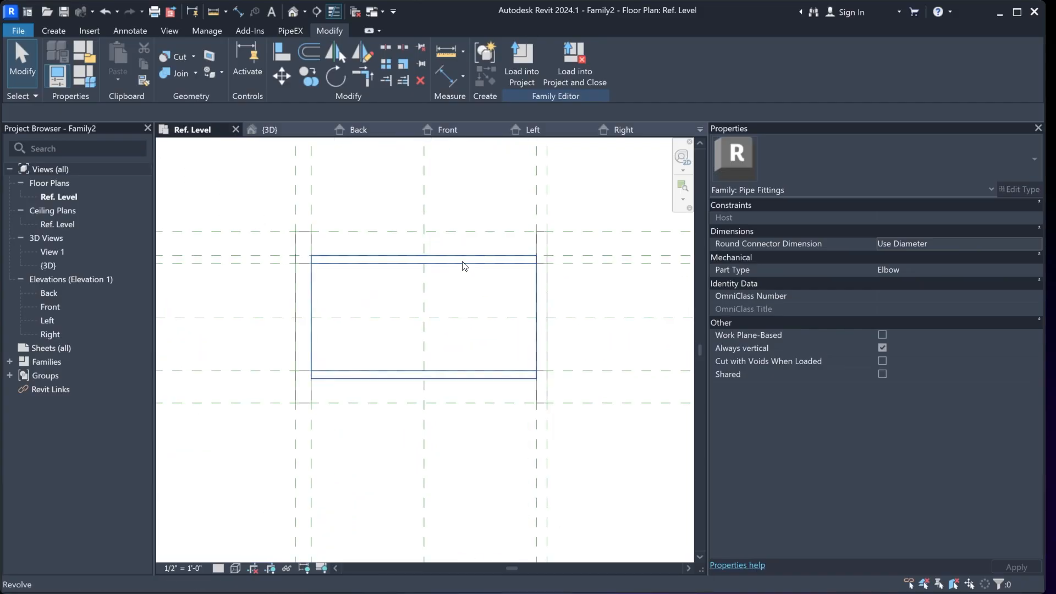
pyautogui.moveTo(472, 291); pyautogui.dragTo(495, 310, button='middle')
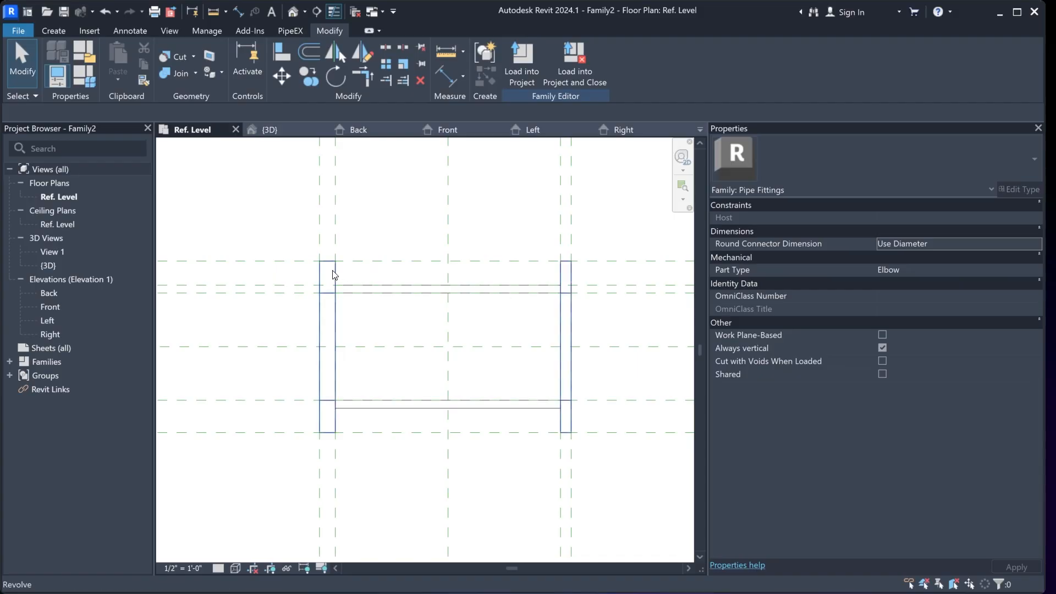
pyautogui.click(91, 82)
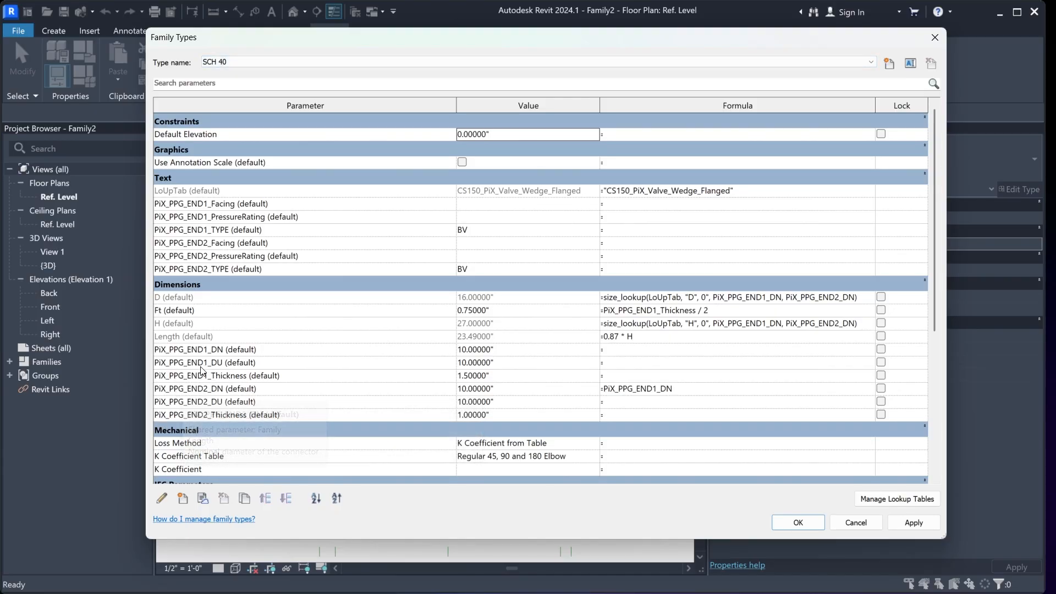
pyautogui.click(465, 377)
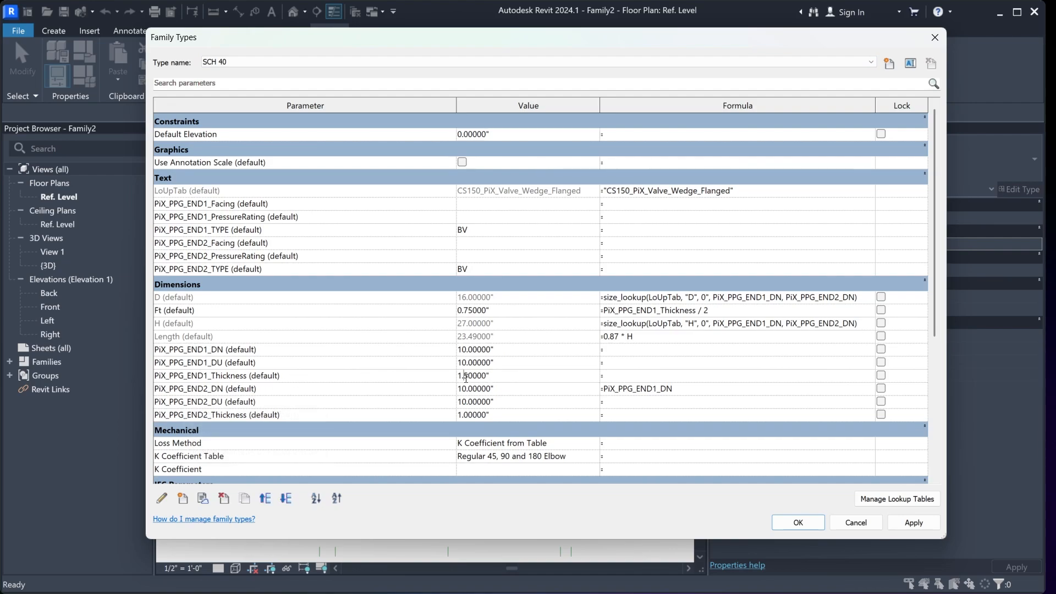
pyautogui.moveTo(467, 376); pyautogui.dragTo(463, 375)
pyautogui.press('BackSpace')
pyautogui.click(530, 412)
pyautogui.click(923, 526)
pyautogui.click(806, 523)
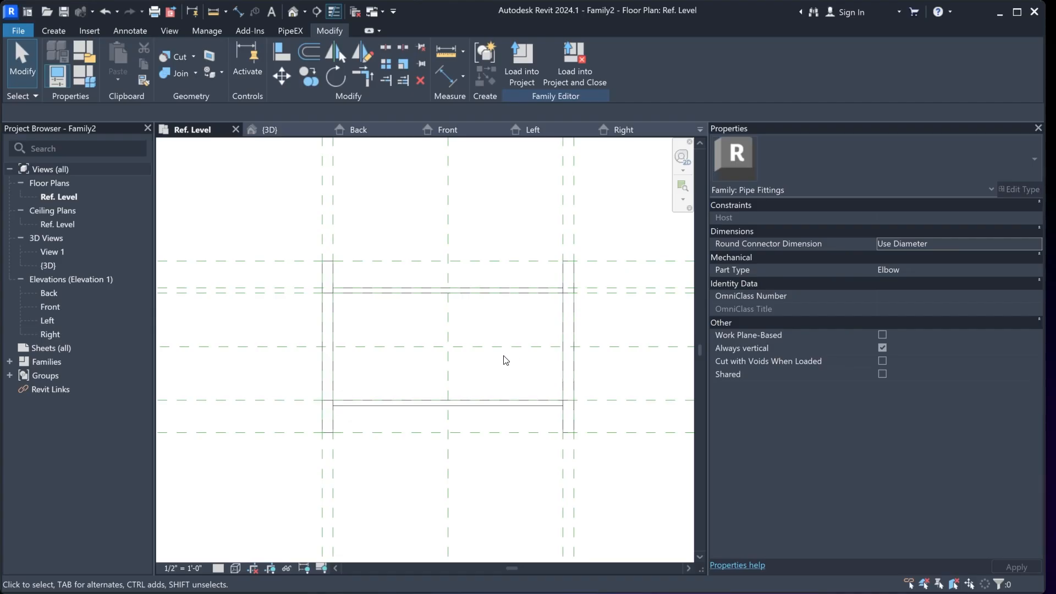
# Set the Ref. Level plan's view scale to 3/4" = 1'-0", trying 3" = 1'-0" first
pyautogui.scroll(-5, 501, 326)
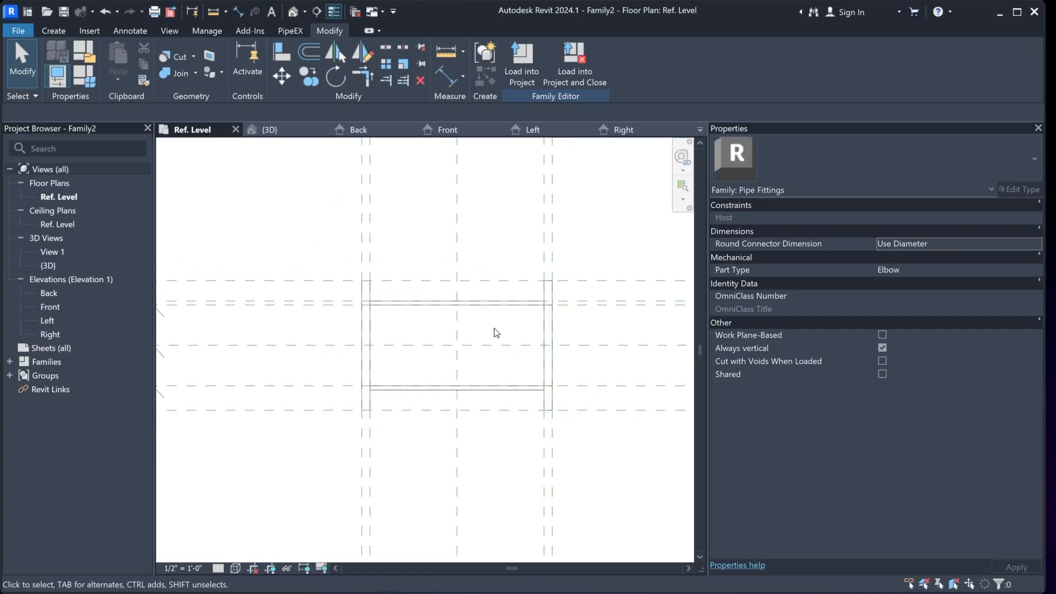
pyautogui.scroll(-3, 498, 332)
pyautogui.moveTo(497, 333); pyautogui.dragTo(471, 338, button='middle')
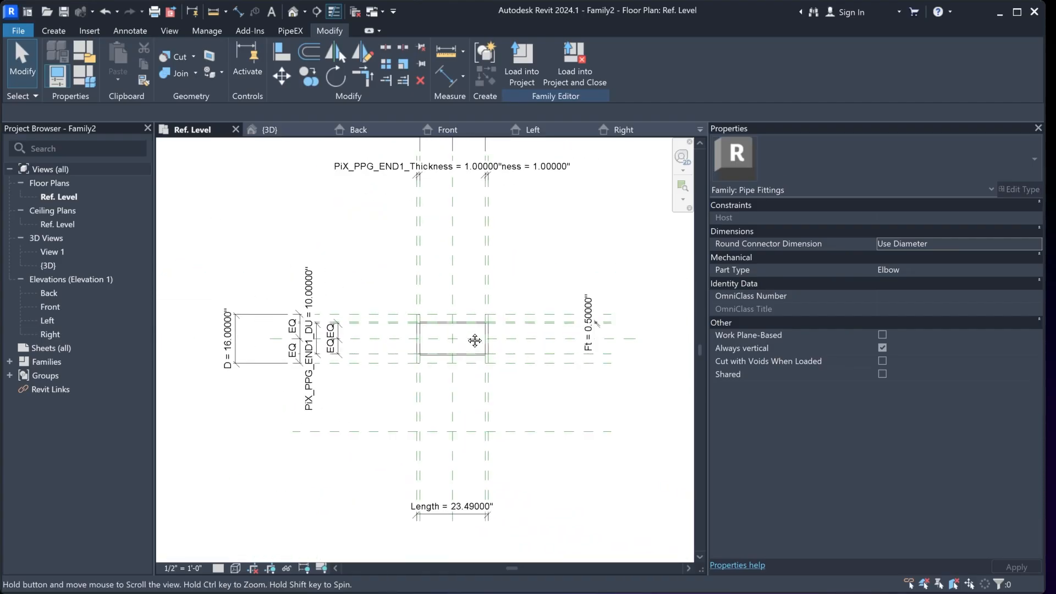
pyautogui.scroll(3, 469, 337)
pyautogui.click(185, 568)
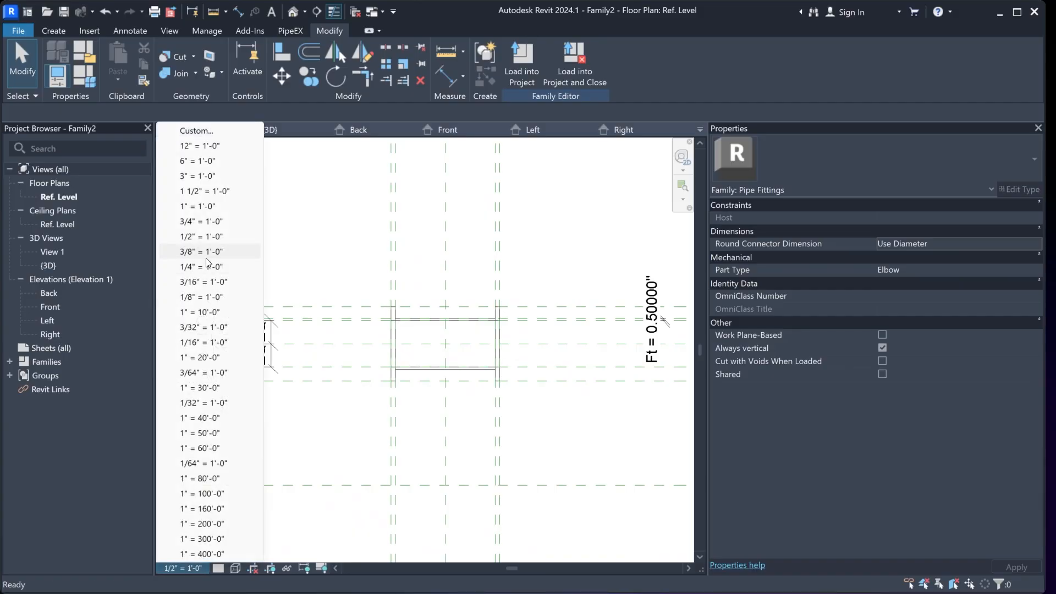
pyautogui.click(199, 175)
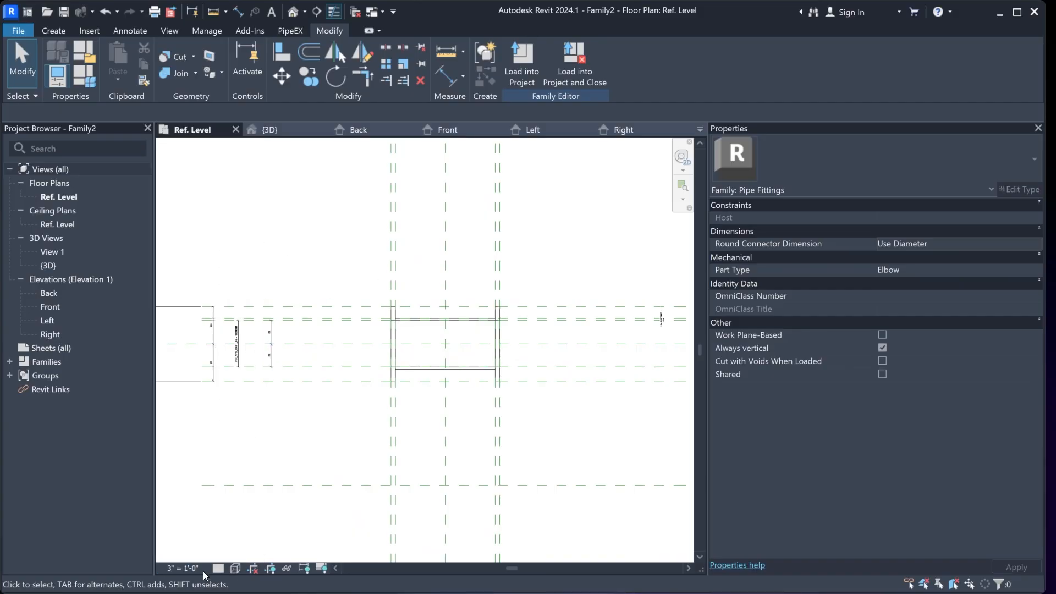
pyautogui.click(187, 568)
pyautogui.click(204, 221)
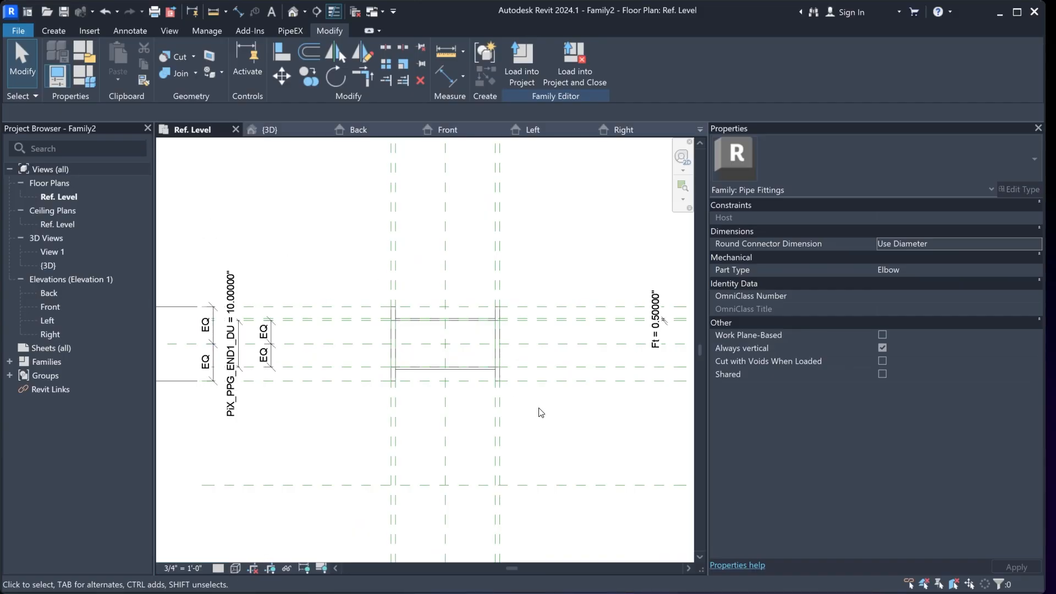
# Draw two vertical reference planes across the valve body, about 6.1" right and 5.7" left of the center plane
pyautogui.scroll(2, 495, 415)
pyautogui.moveTo(484, 418)
pyautogui.mouseDown(button='middle')
pyautogui.moveTo(471, 400)
pyautogui.moveTo(475, 486)
pyautogui.mouseUp(button='middle')
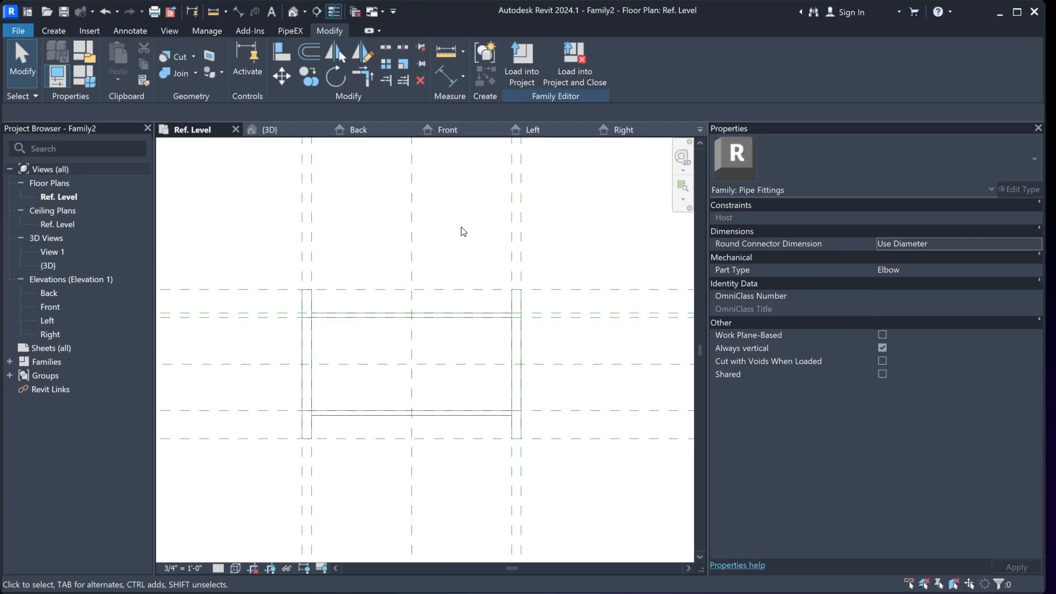
pyautogui.click(65, 30)
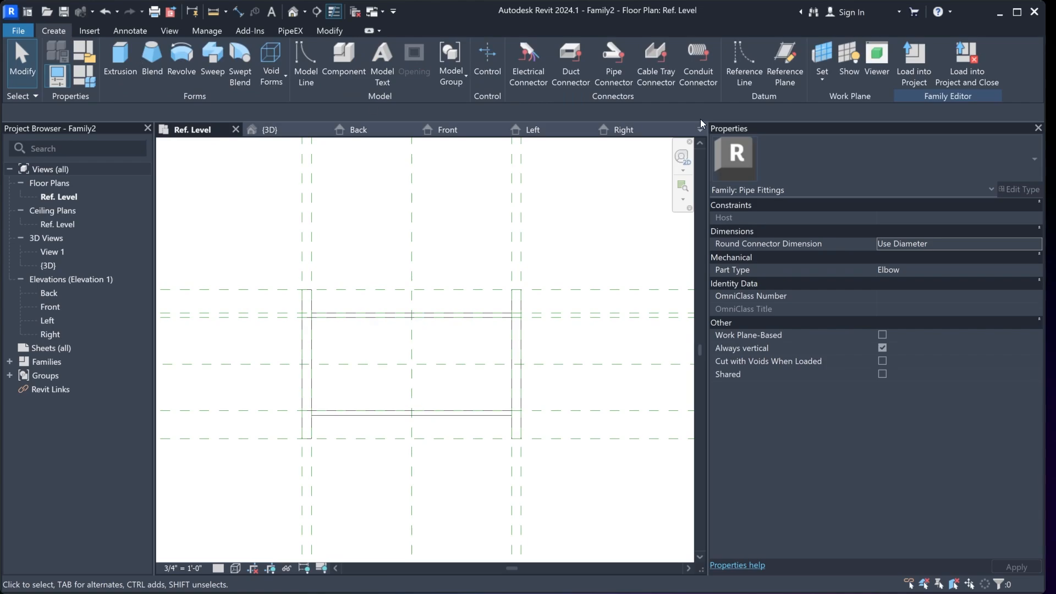
pyautogui.click(786, 60)
pyautogui.click(469, 197)
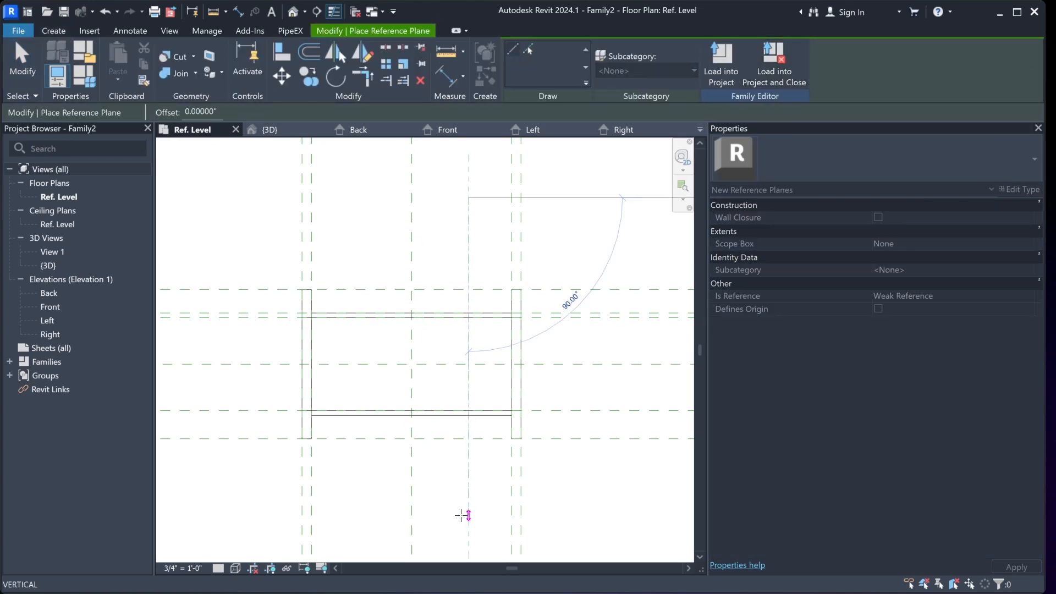
pyautogui.click(465, 516)
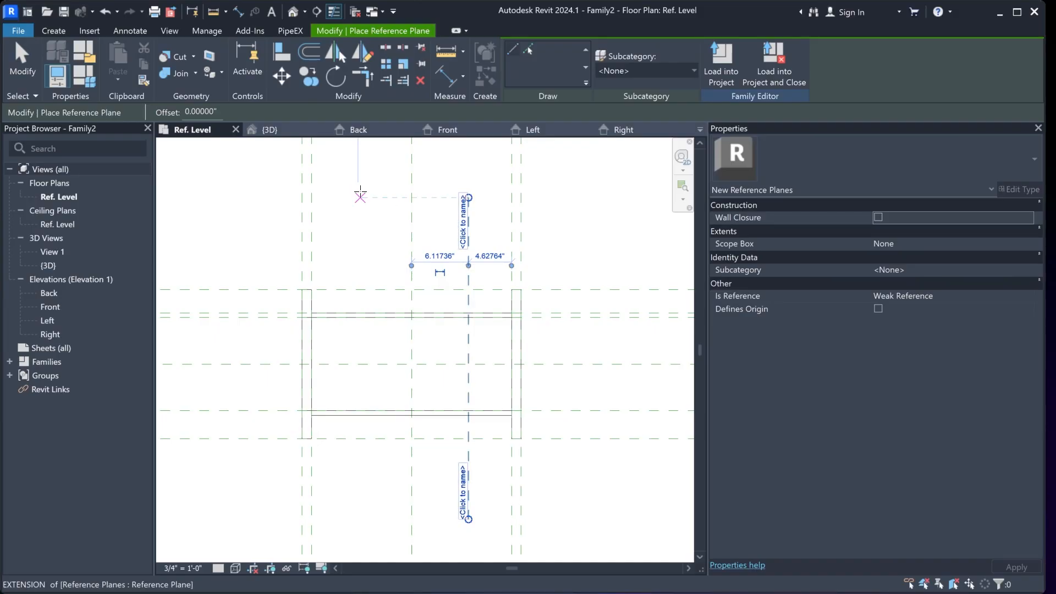
pyautogui.click(360, 195)
pyautogui.click(358, 517)
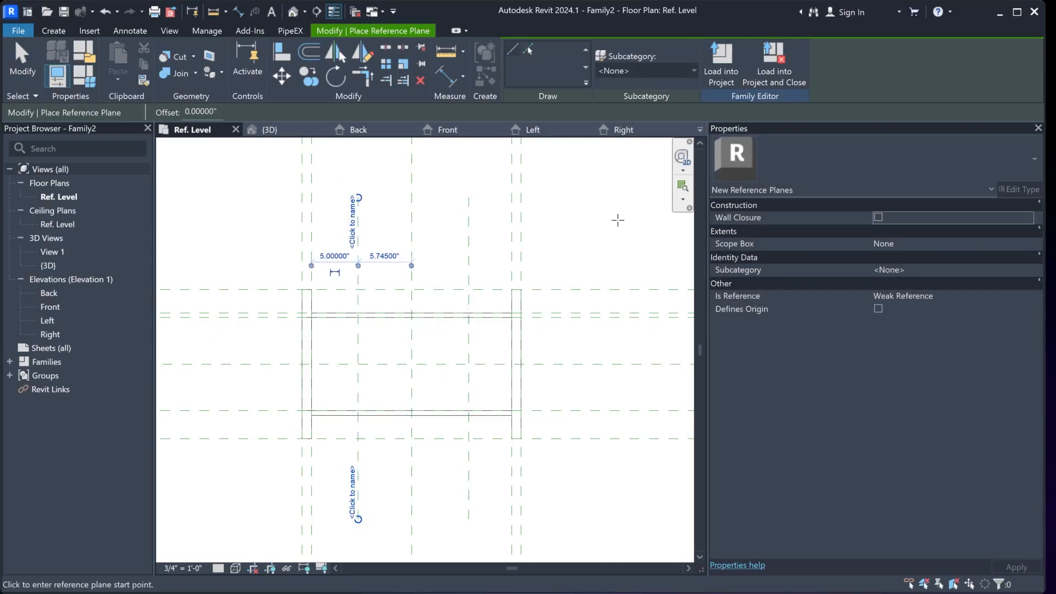
pyautogui.press('Escape')
pyautogui.press('Escape')
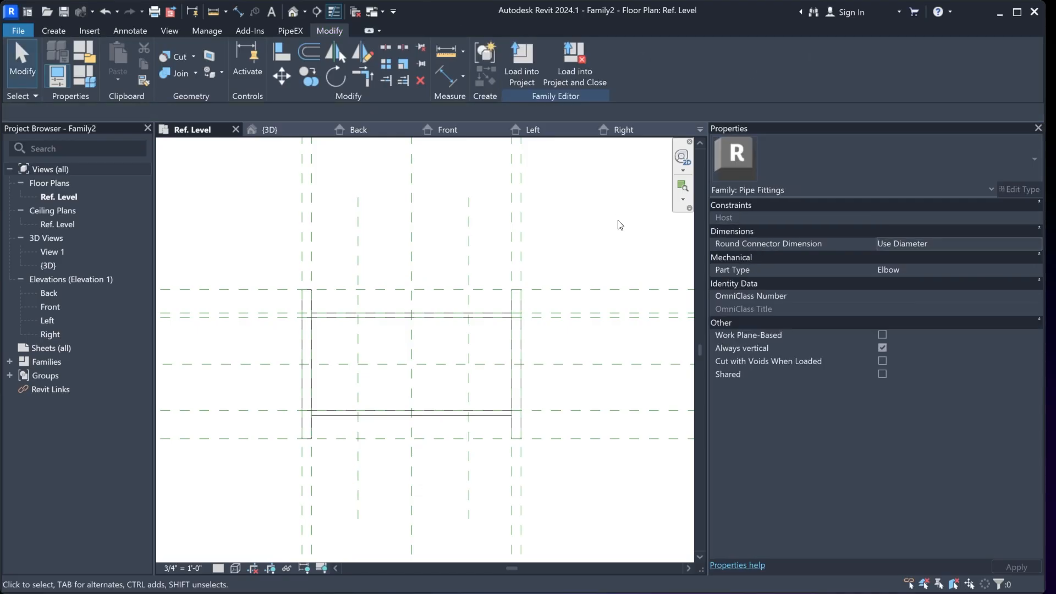
# Add a continuous aligned dimension across the two outermost flange planes and both new planes, and constrain its segments to equal spacing
pyautogui.moveTo(494, 464); pyautogui.dragTo(474, 358, button='middle')
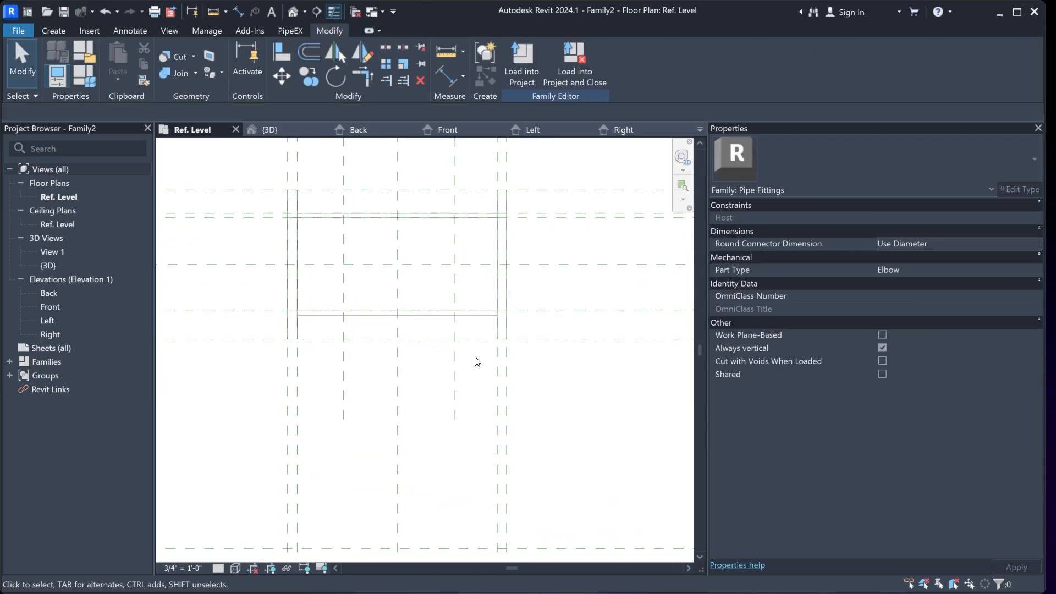
pyautogui.click(134, 28)
pyautogui.click(61, 59)
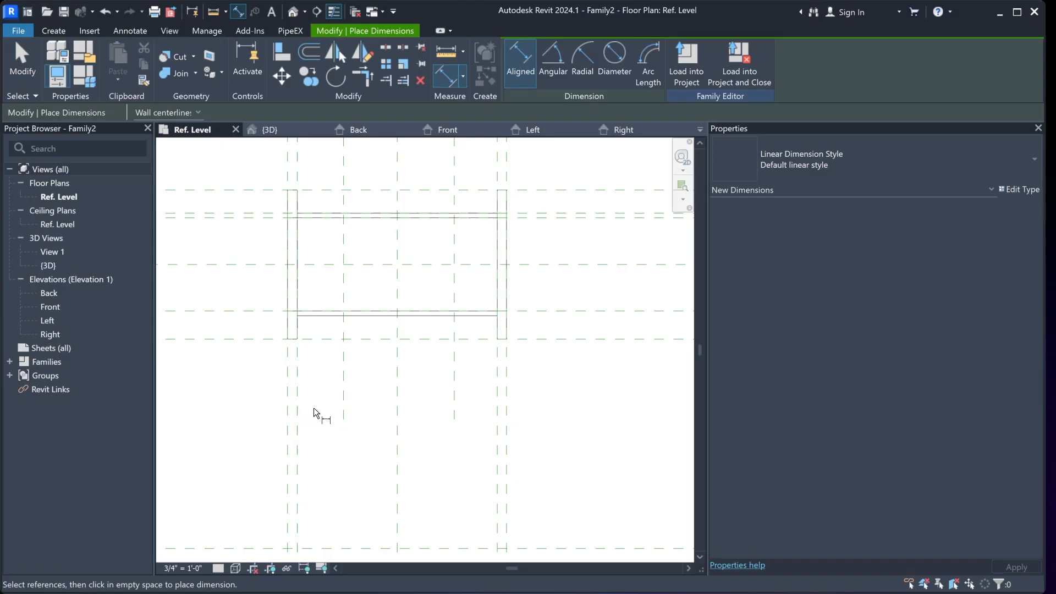
pyautogui.click(287, 413)
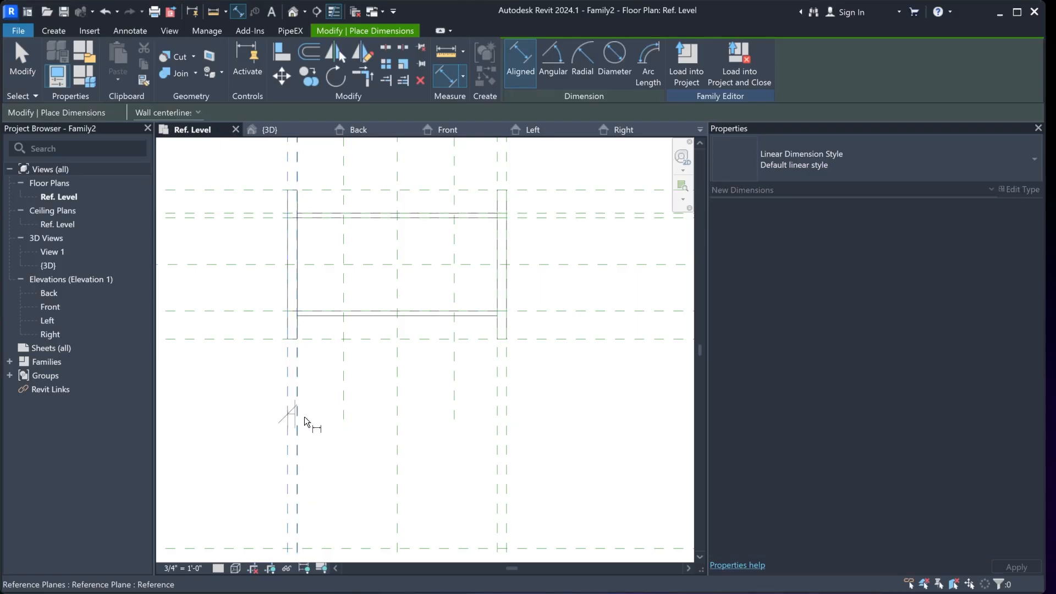
pyautogui.click(344, 404)
pyautogui.click(453, 404)
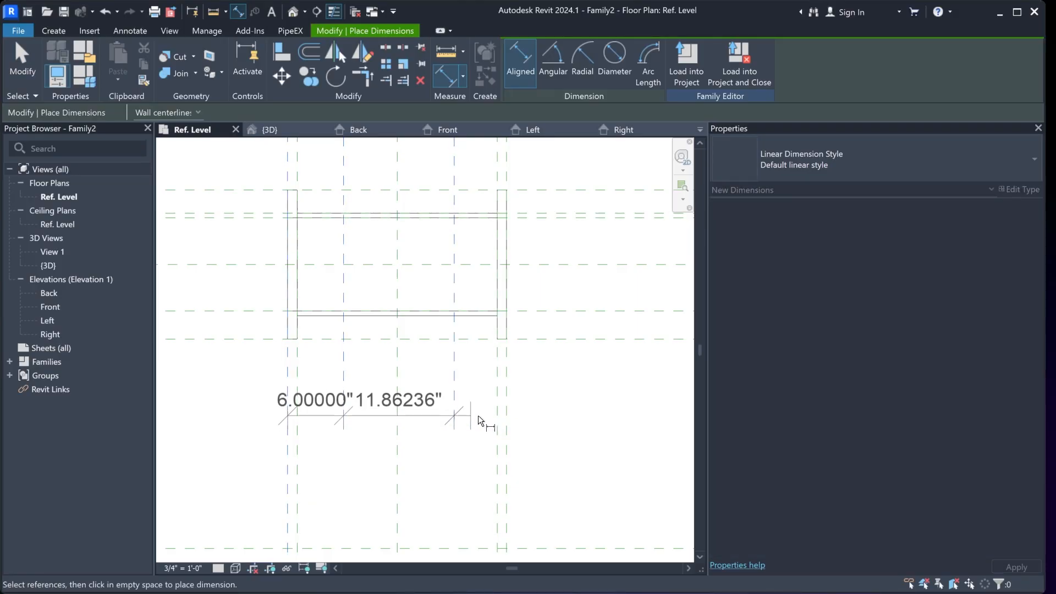
pyautogui.click(510, 404)
pyautogui.scroll(-2, 520, 369)
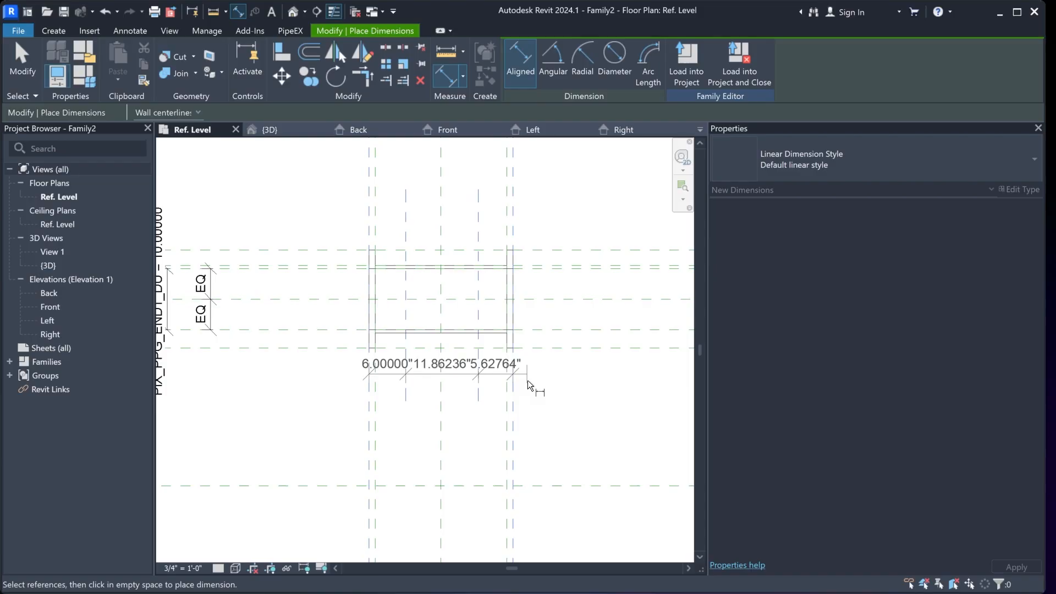
pyautogui.click(554, 438)
pyautogui.click(440, 387)
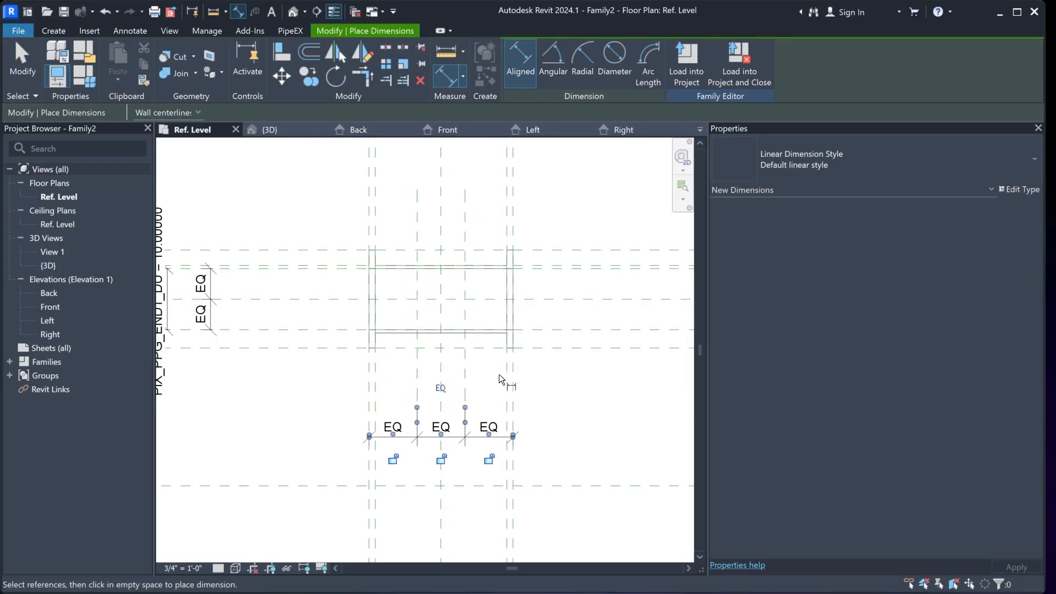
pyautogui.moveTo(536, 417); pyautogui.dragTo(517, 324, button='middle')
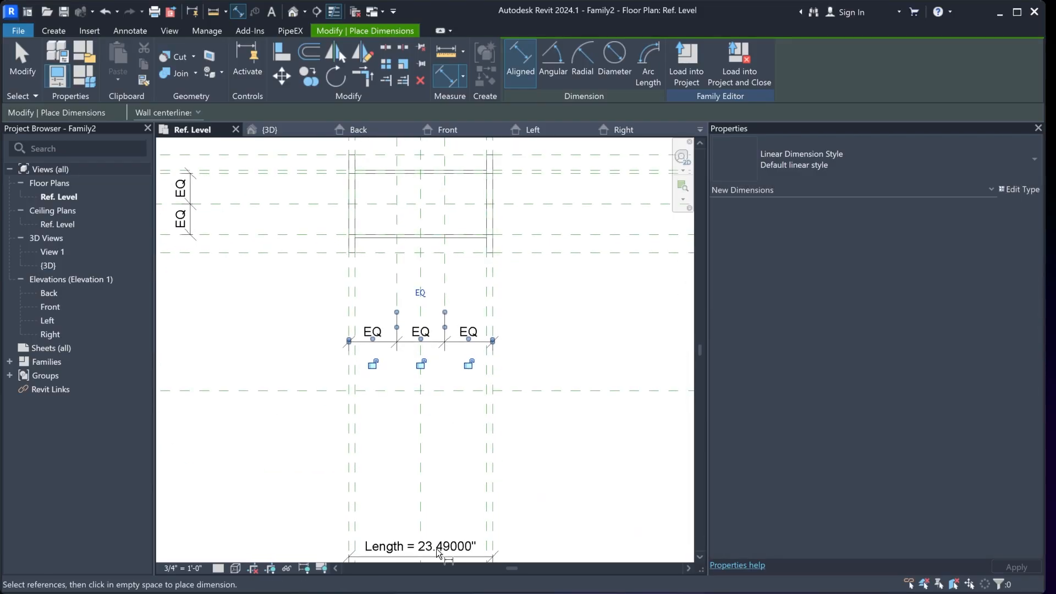
pyautogui.press('Escape')
pyautogui.press('Escape')
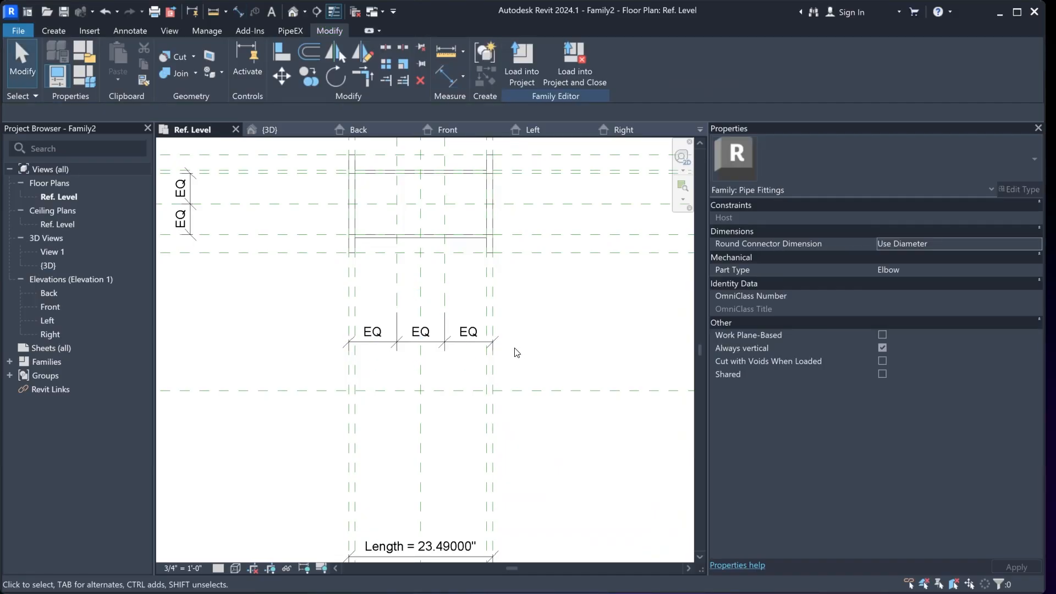
pyautogui.scroll(-1, 520, 385)
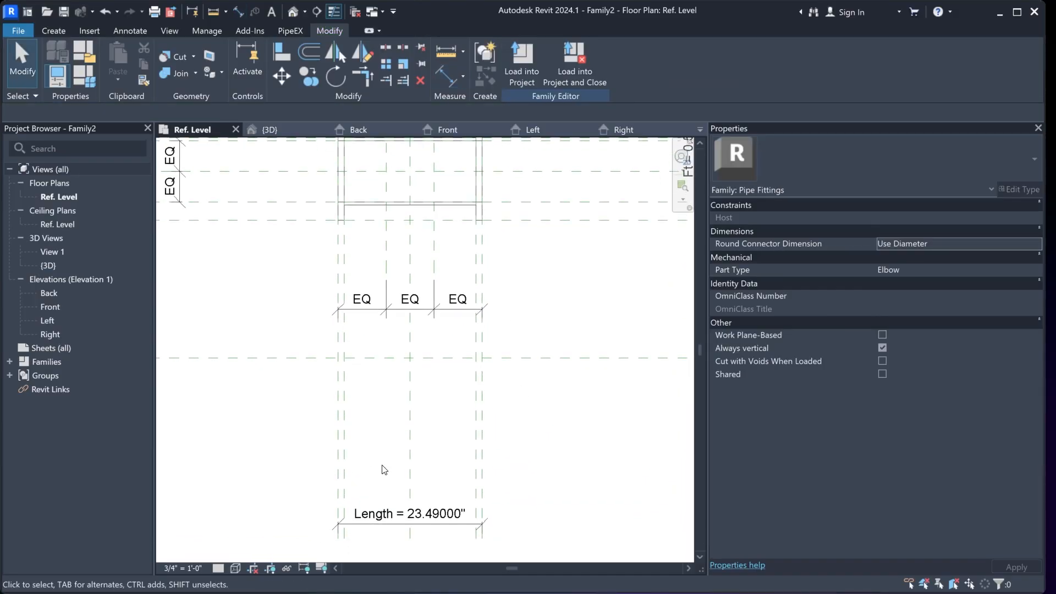
pyautogui.scroll(-2, 525, 457)
pyautogui.moveTo(527, 445)
pyautogui.mouseDown(button='middle')
pyautogui.moveTo(542, 401)
pyautogui.moveTo(518, 391)
pyautogui.mouseUp(button='middle')
pyautogui.scroll(3, 465, 458)
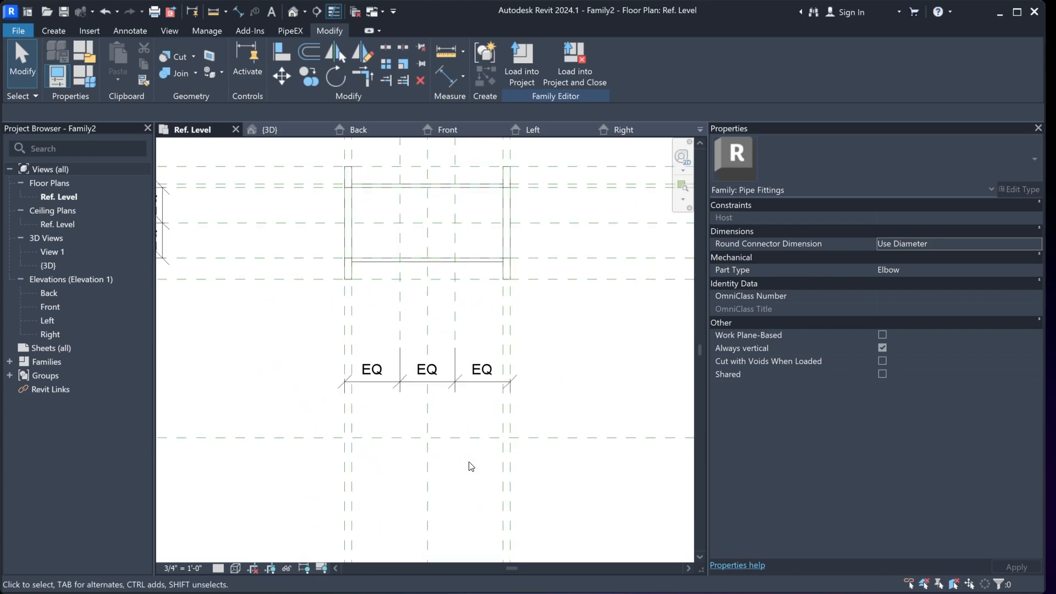
# Draw a horizontal reference plane across the body, between its upper edge and the flanges' upper ends
pyautogui.moveTo(472, 201); pyautogui.dragTo(526, 330, button='middle')
pyautogui.scroll(2, 476, 336)
pyautogui.scroll(-1, 453, 317)
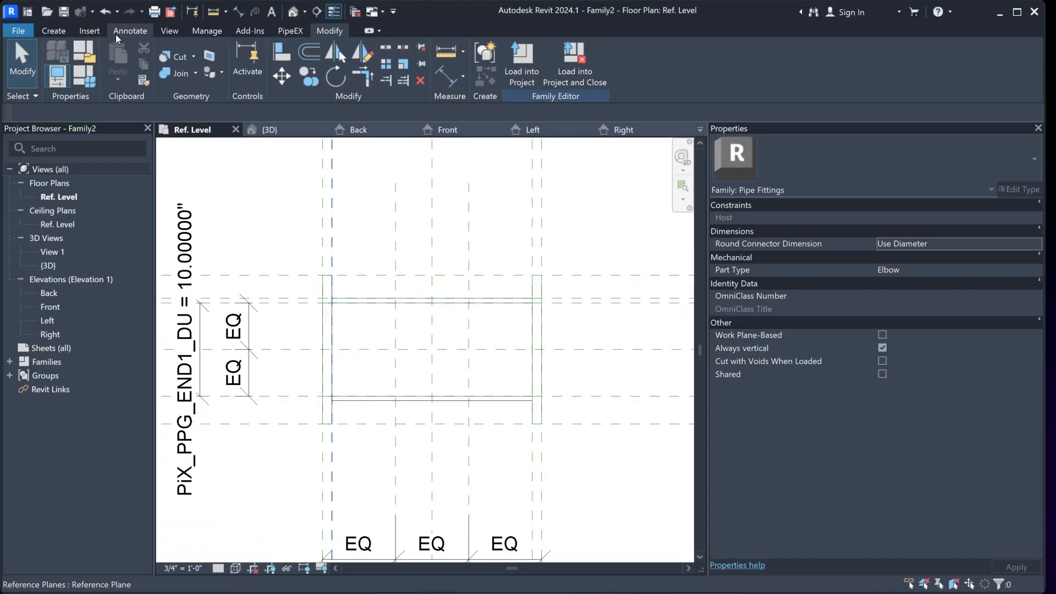
pyautogui.click(62, 32)
pyautogui.click(783, 64)
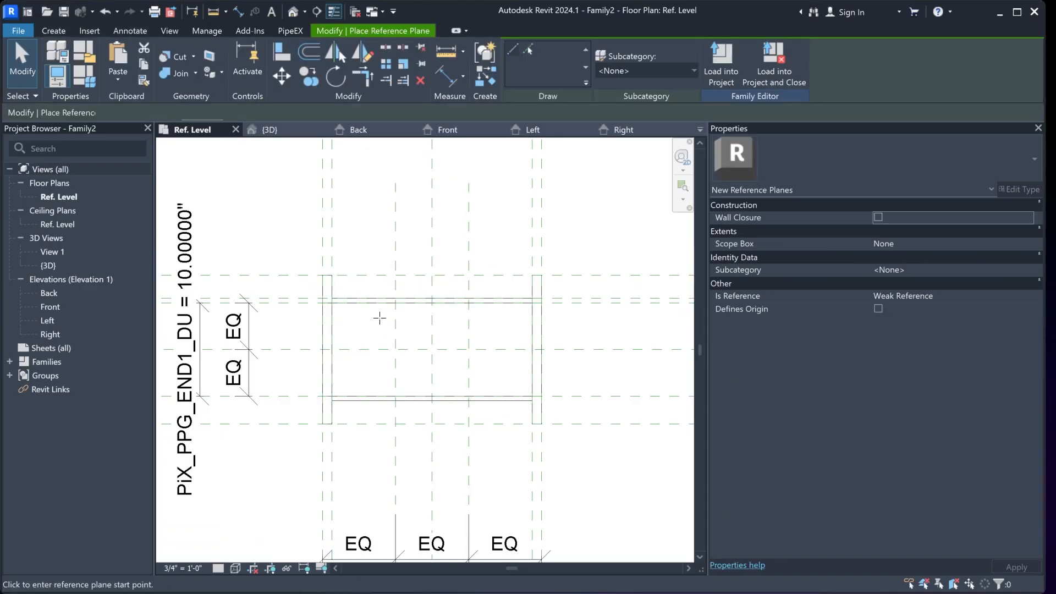
pyautogui.click(280, 287)
pyautogui.click(590, 287)
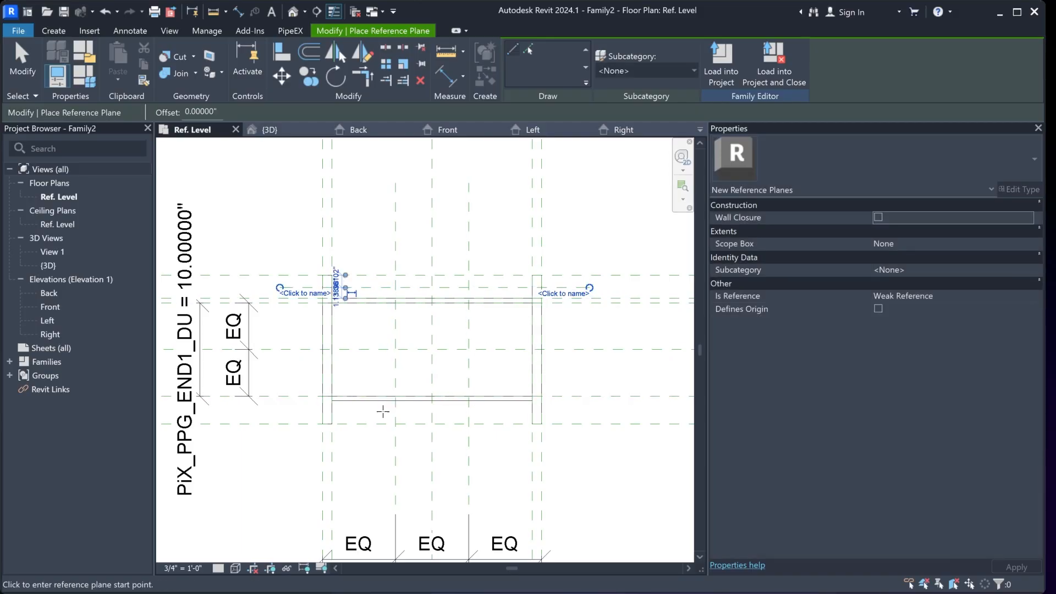
# Draw a second horizontal reference plane across the body, between its lower edge and the flanges' lower ends
pyautogui.scroll(1, 380, 419)
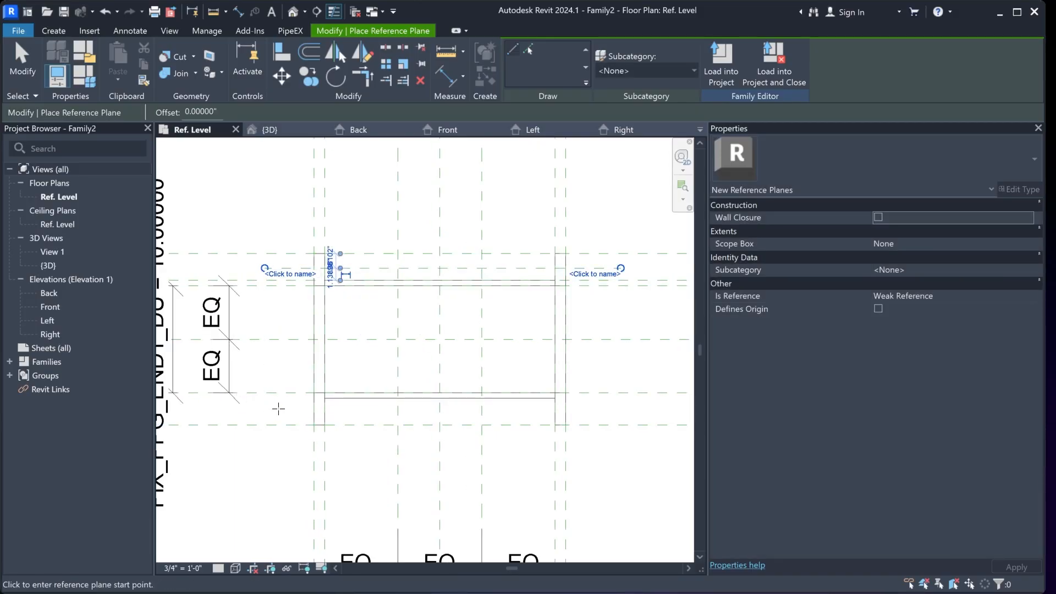
pyautogui.click(279, 409)
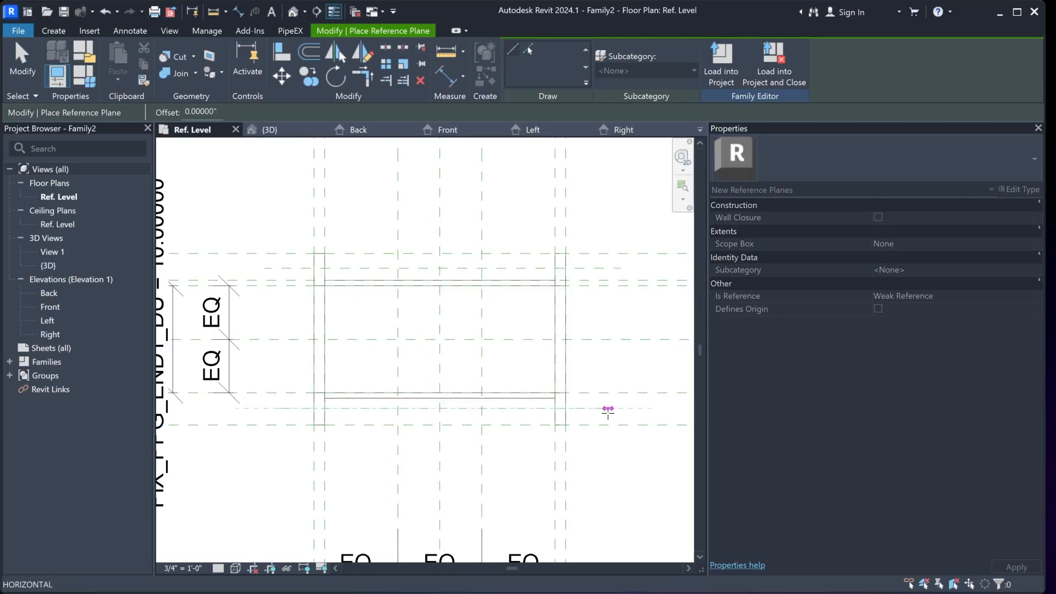
pyautogui.click(606, 408)
pyautogui.press('Escape')
pyautogui.press('Escape')
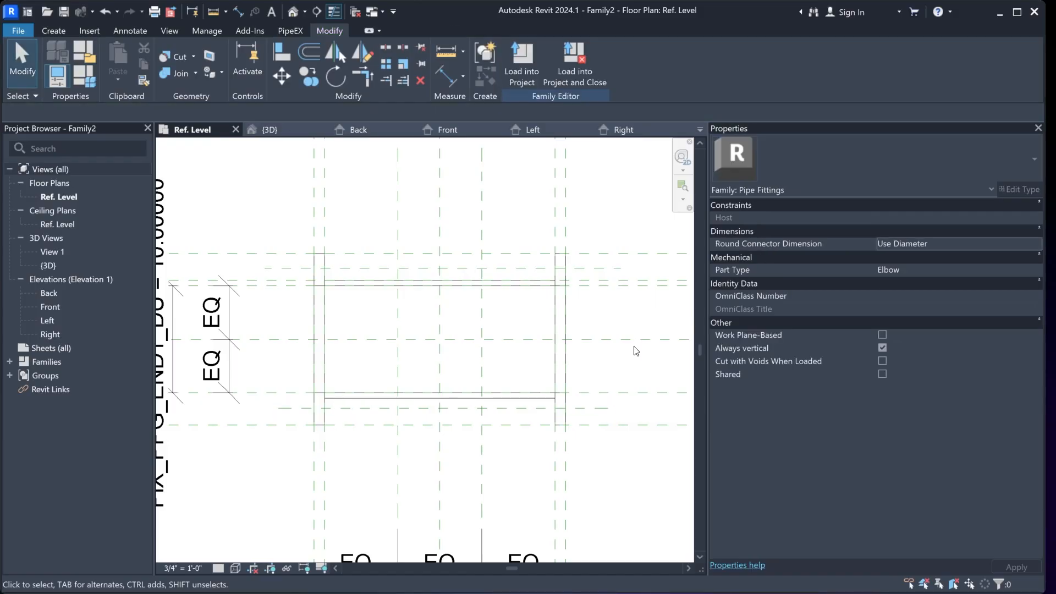
# Place an aligned dimension string across the upper new reference plane, the front/back center plane and the lower new plane, and set it to equal spacing
pyautogui.moveTo(636, 351); pyautogui.dragTo(580, 347, button='middle')
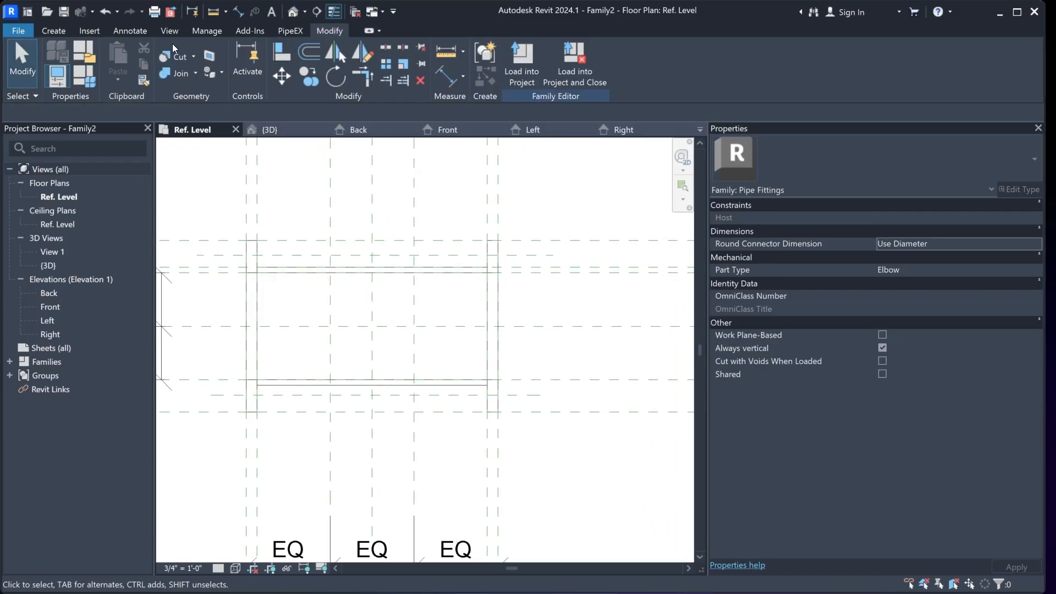
pyautogui.click(151, 32)
pyautogui.click(72, 58)
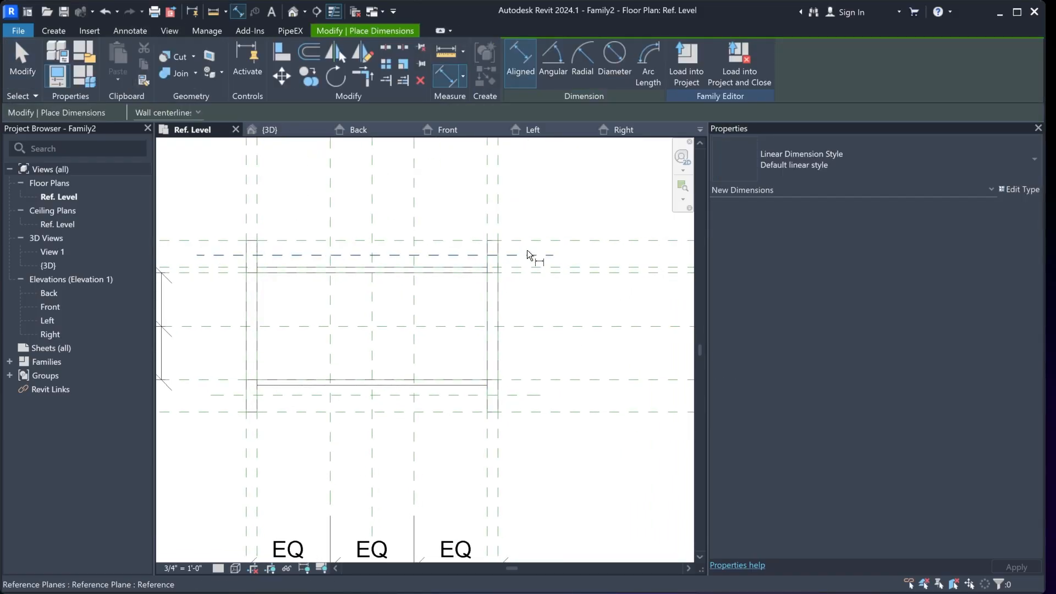
pyautogui.click(527, 329)
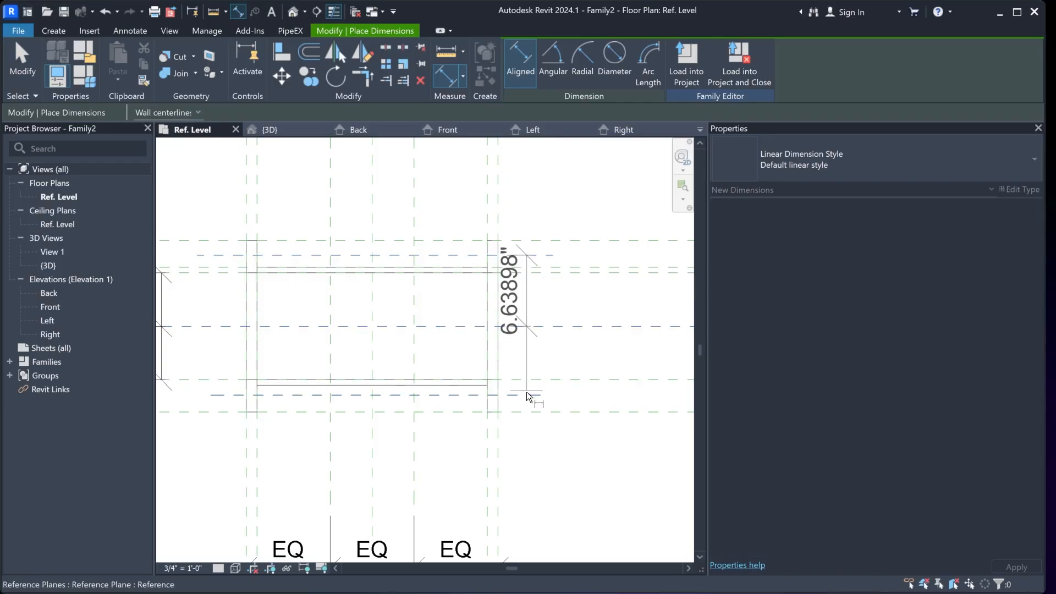
pyautogui.click(527, 394)
pyautogui.click(590, 329)
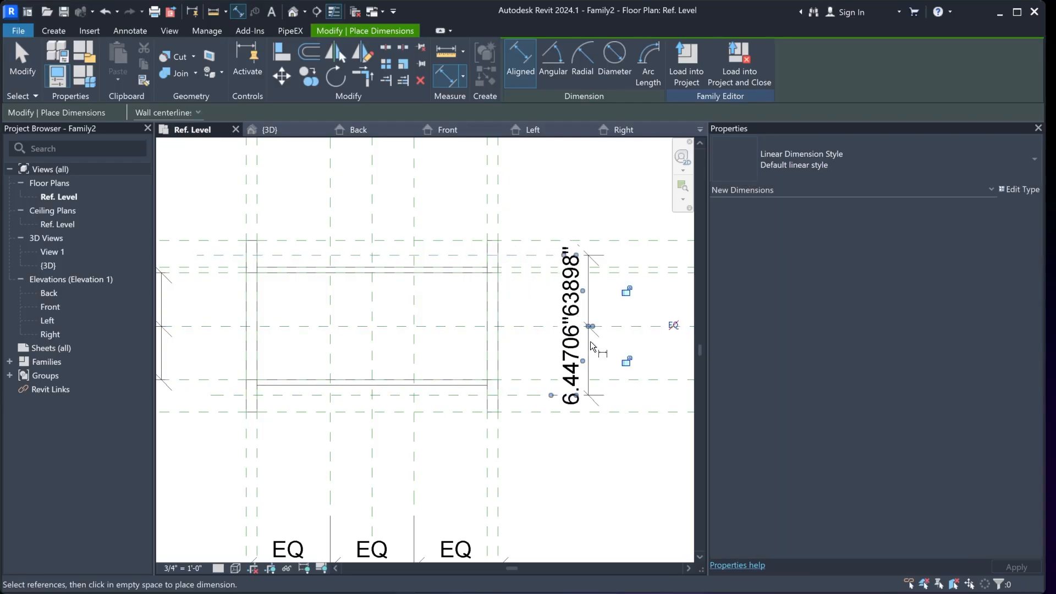
pyautogui.click(672, 326)
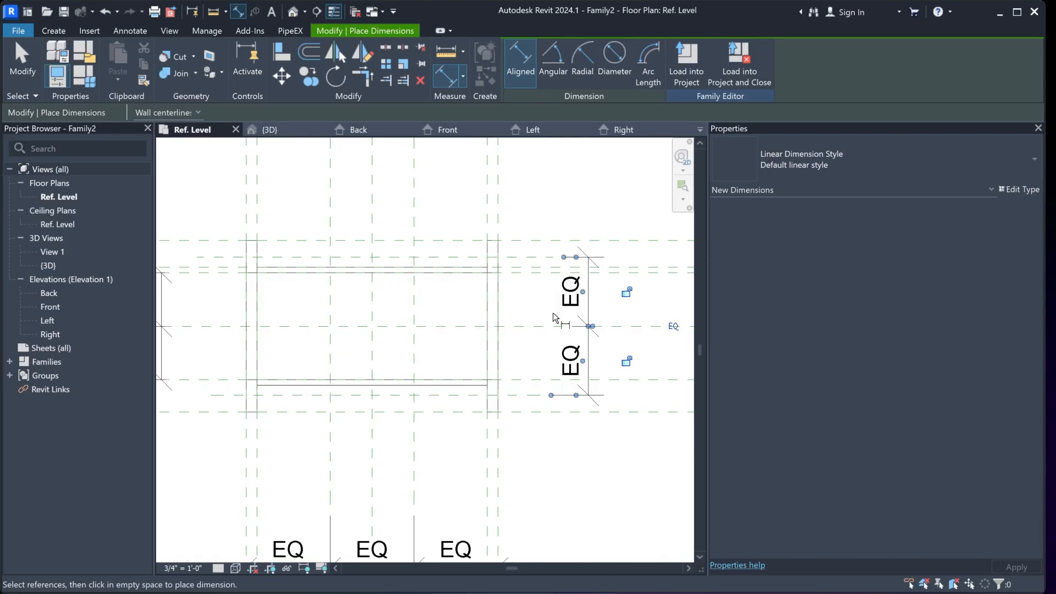
# Place a second aligned dimension string through the same three horizontal planes, outside the equality dimension
pyautogui.click(527, 256)
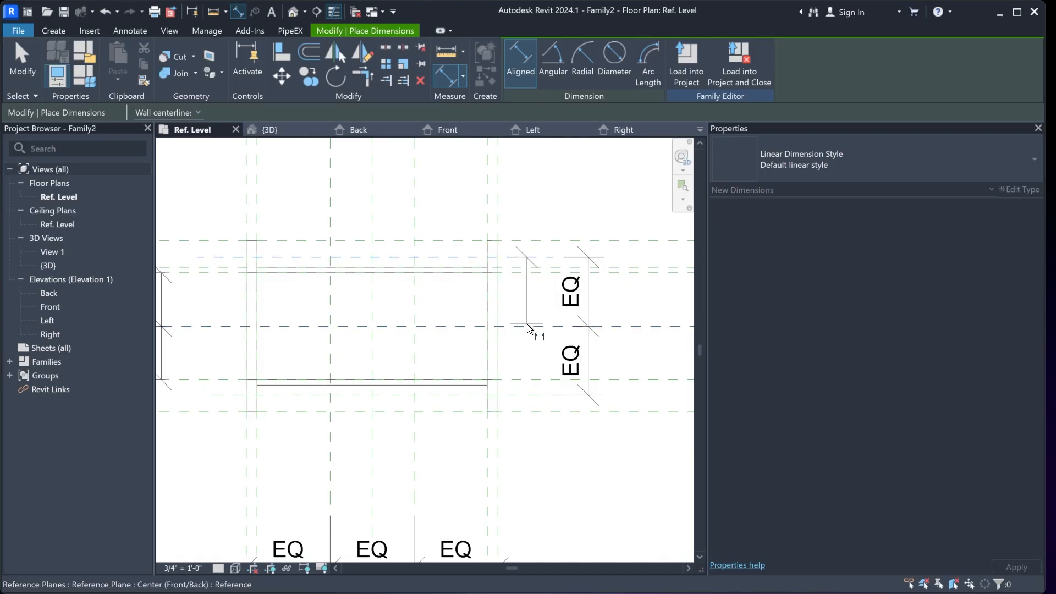
pyautogui.click(525, 395)
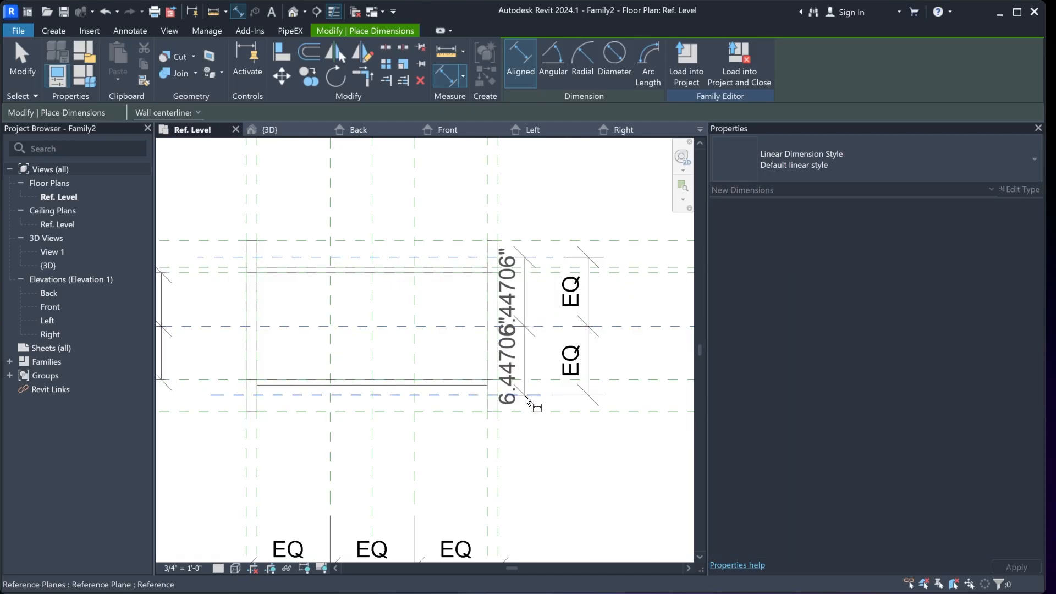
pyautogui.scroll(-1, 525, 395)
pyautogui.click(626, 363)
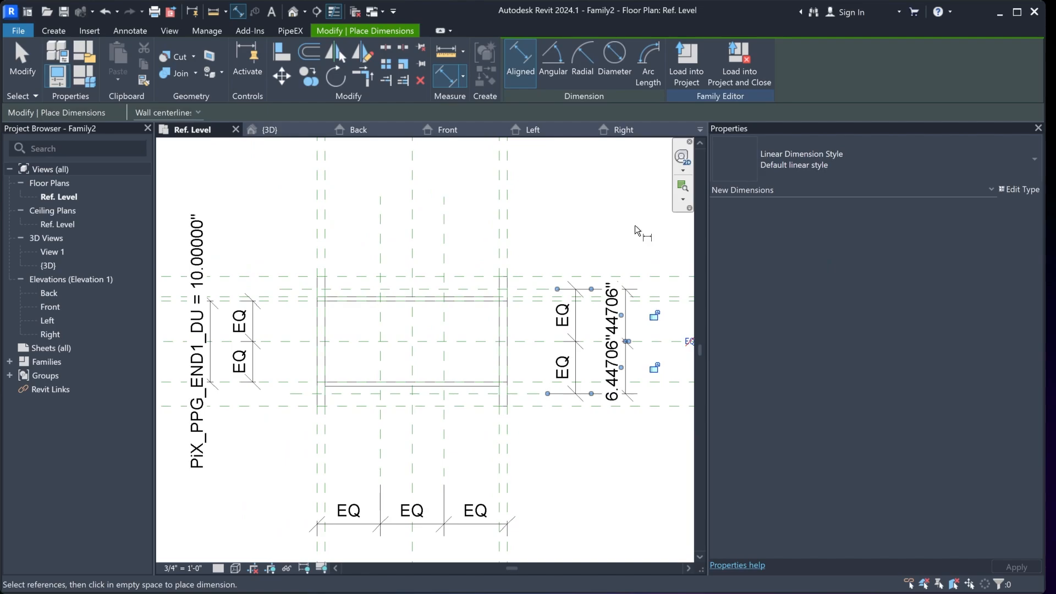
pyautogui.press('Escape')
pyautogui.press('Escape')
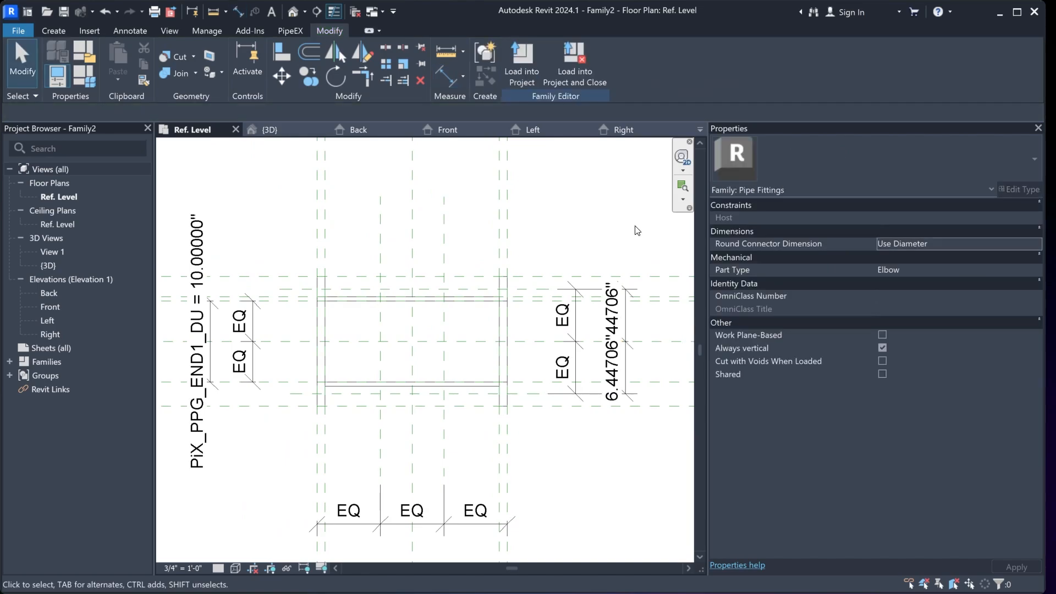
# Label the new two-segment dimension string with a new instance family parameter named R
pyautogui.click(628, 319)
pyautogui.moveTo(628, 317); pyautogui.dragTo(604, 319, button='middle')
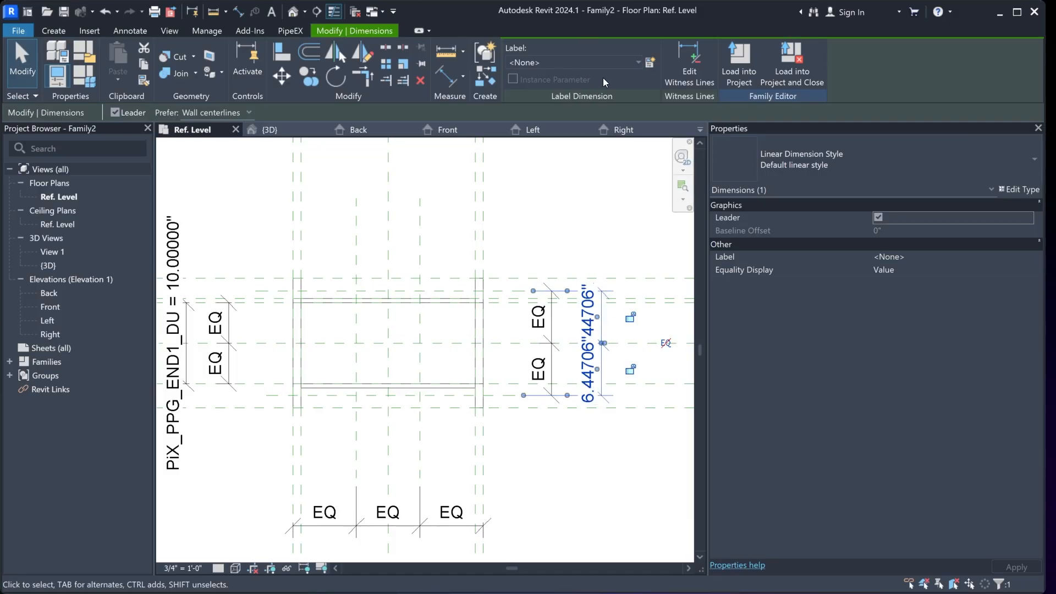
pyautogui.click(652, 63)
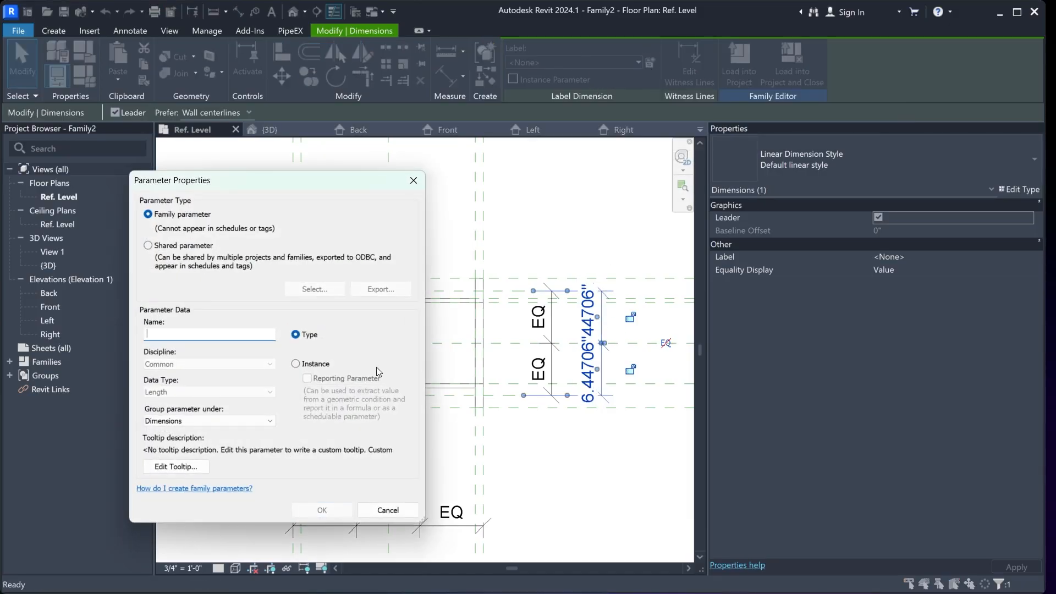
pyautogui.write('R')
pyautogui.click(296, 364)
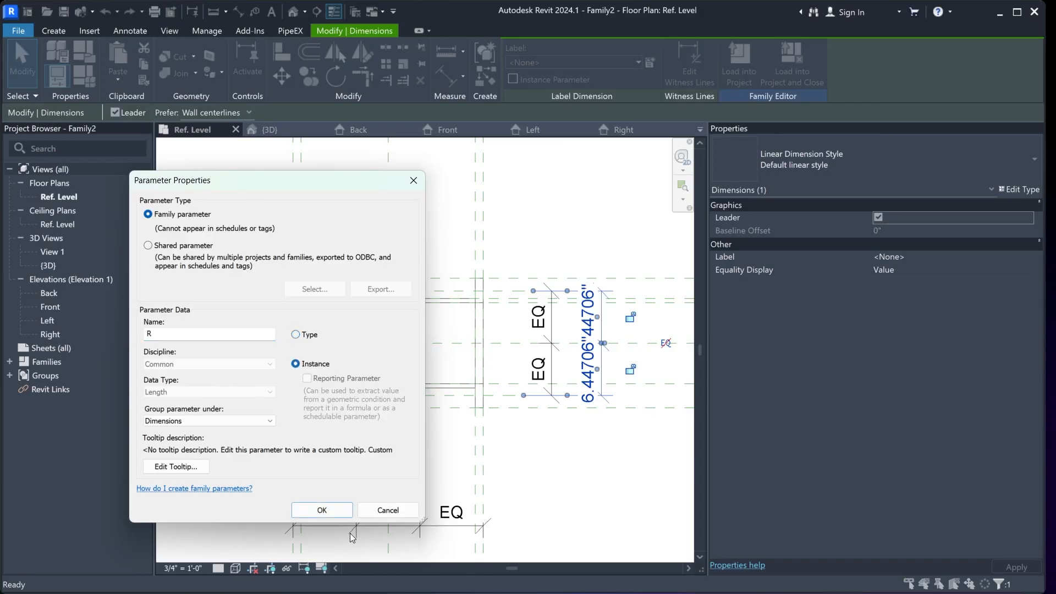
pyautogui.click(322, 510)
pyautogui.click(570, 208)
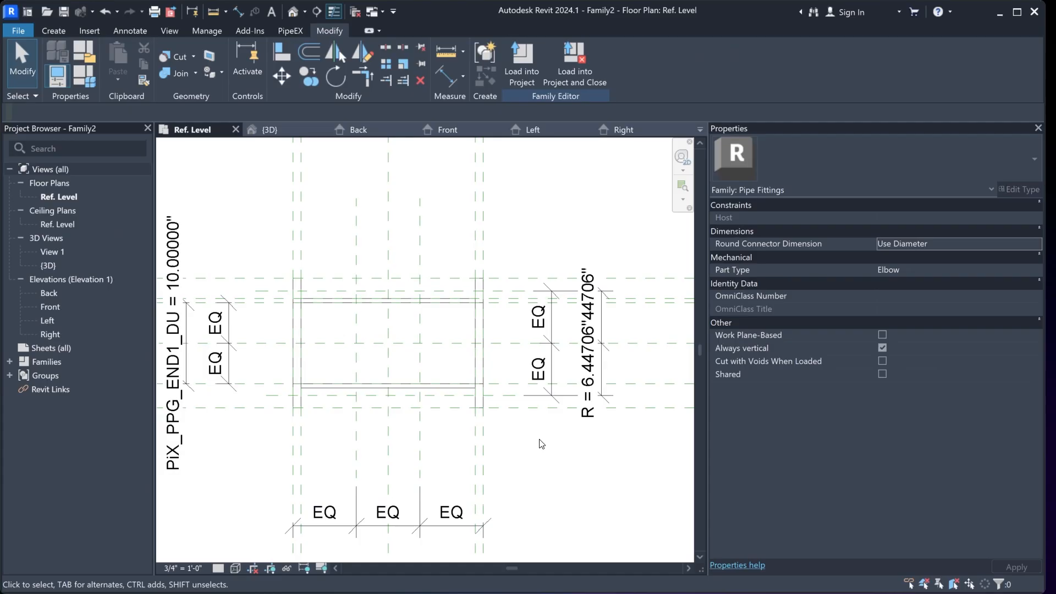
# Set the formula of parameter R to PiX_PPG_END1_DU / 2 * 1.3 and apply it to the family
pyautogui.scroll(2, 566, 453)
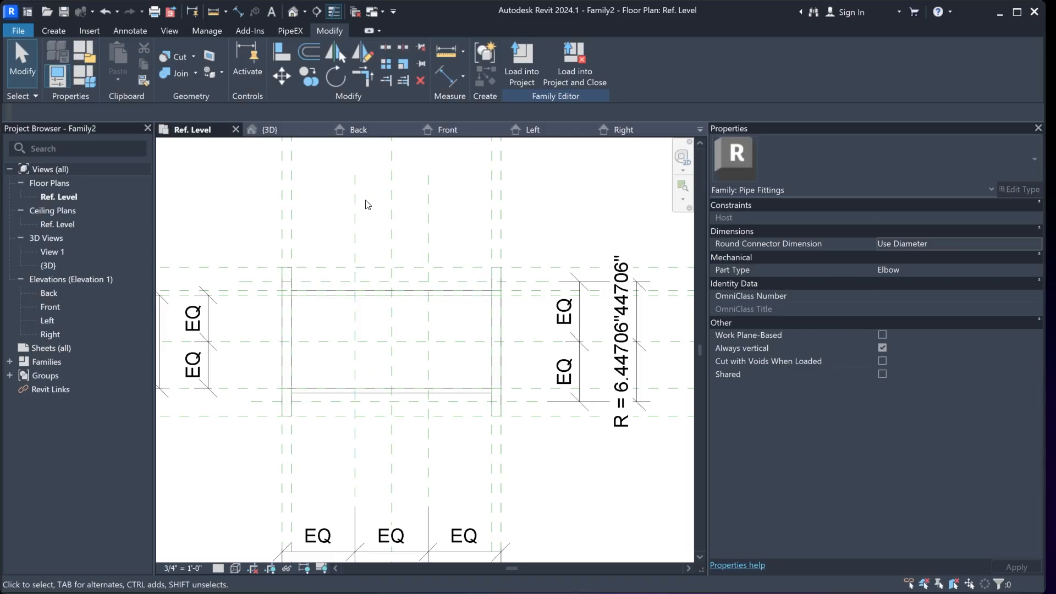
pyautogui.click(85, 76)
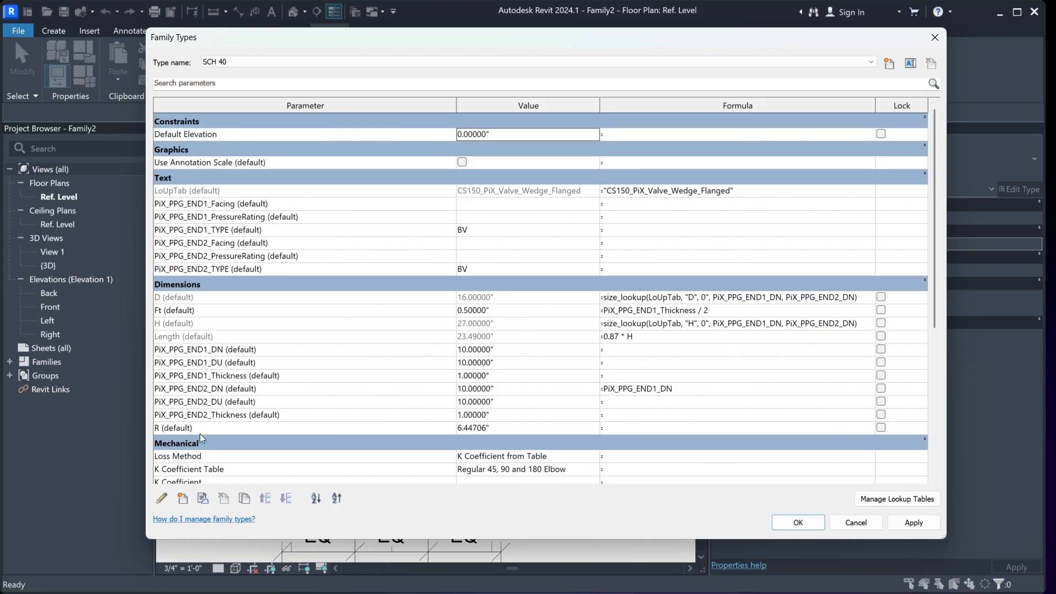
pyautogui.click(620, 428)
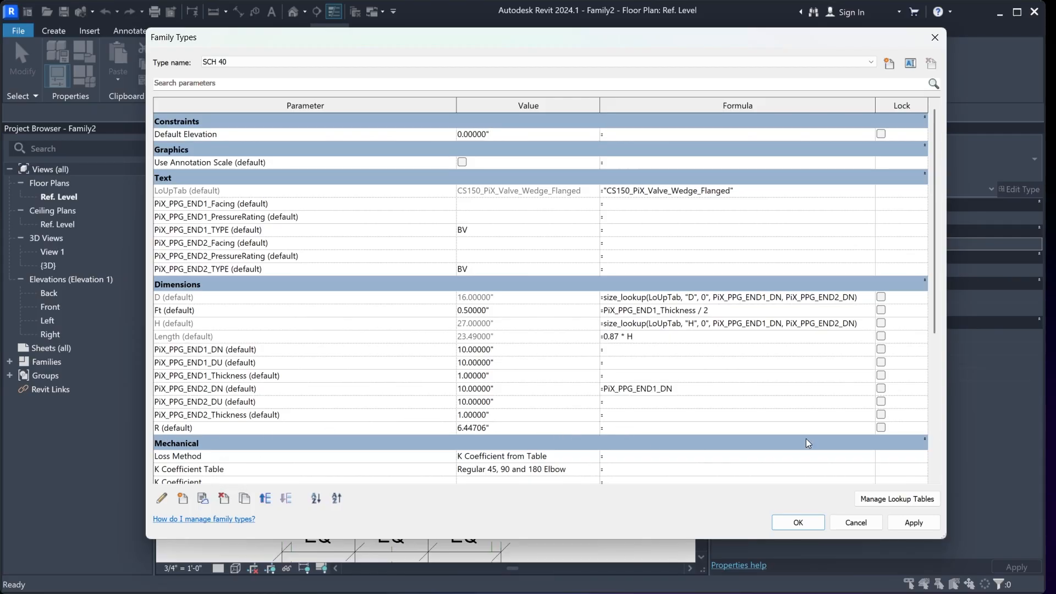
pyautogui.write('PiX_PPG_END1_DU / 2 * 1.3')
pyautogui.click(924, 523)
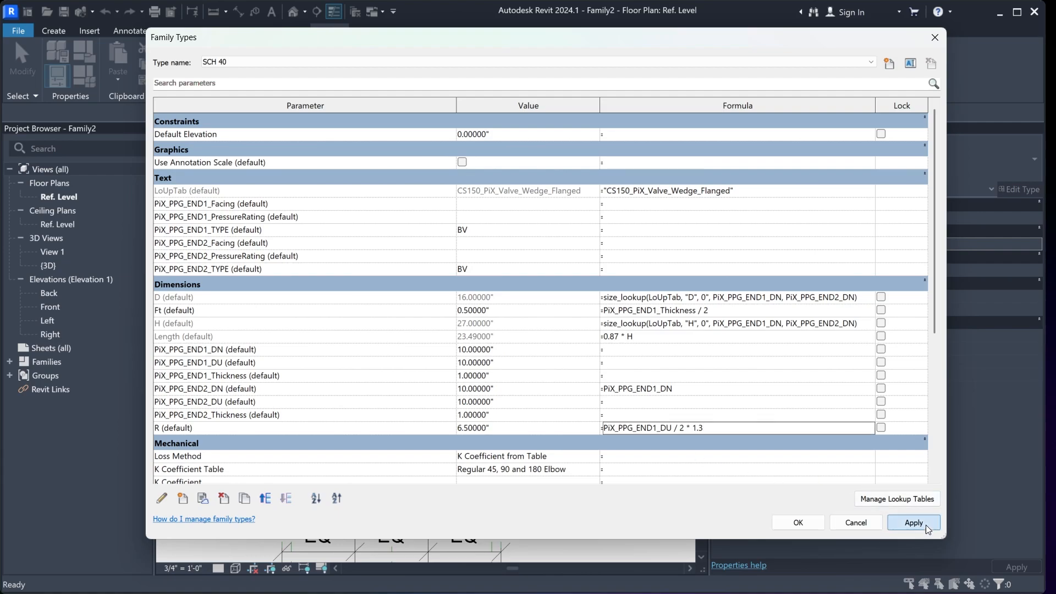
pyautogui.click(804, 522)
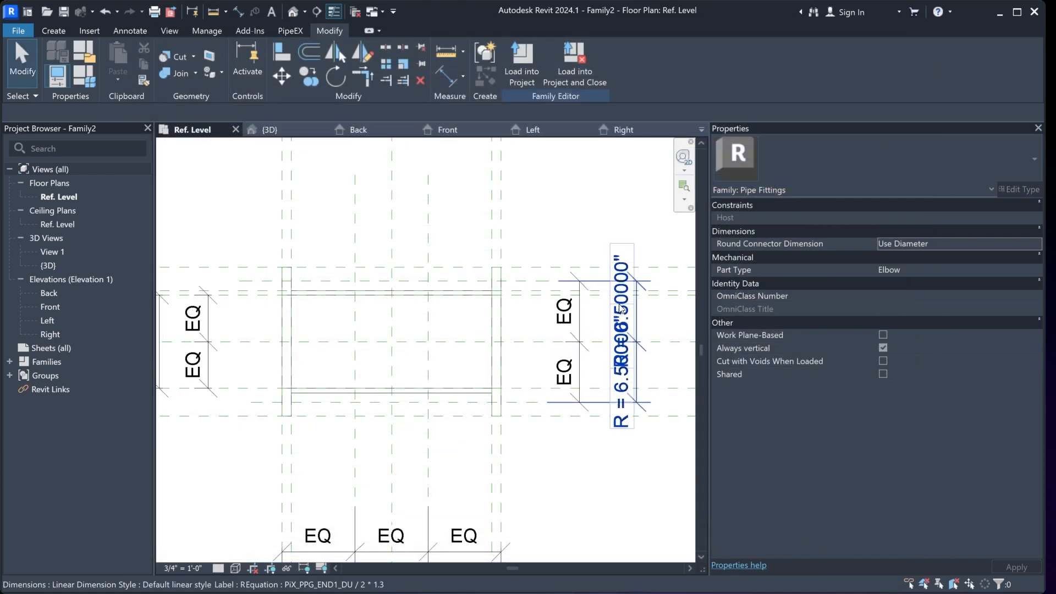
# Start a Swept Blend in the Front view and sketch its path as a 20" vertical line on the left/right center plane, upward from the body's lower plane
pyautogui.moveTo(436, 321); pyautogui.dragTo(496, 290, button='middle')
pyautogui.scroll(1, 467, 307)
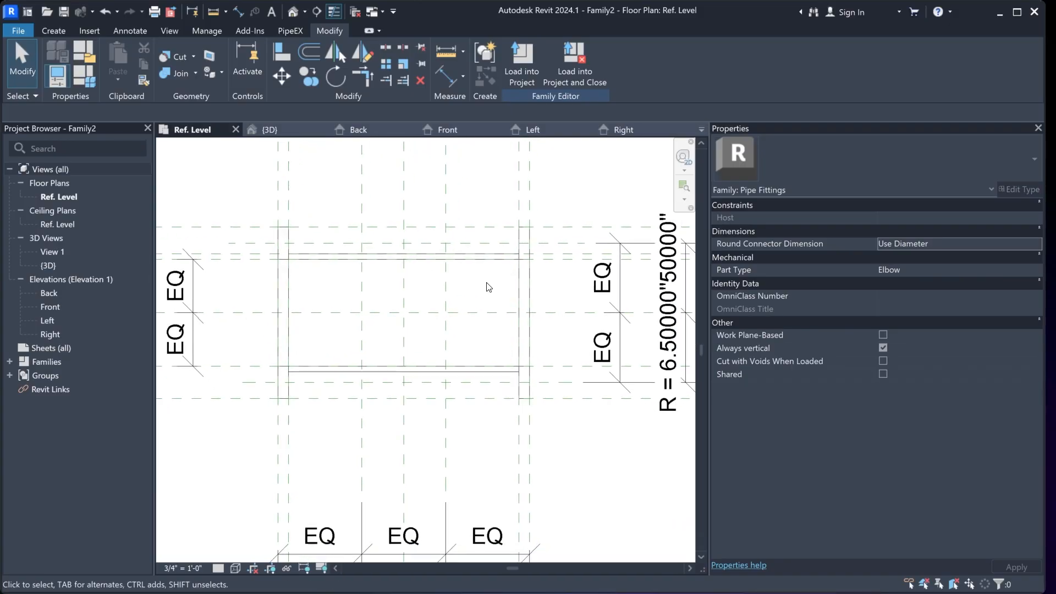
pyautogui.click(65, 31)
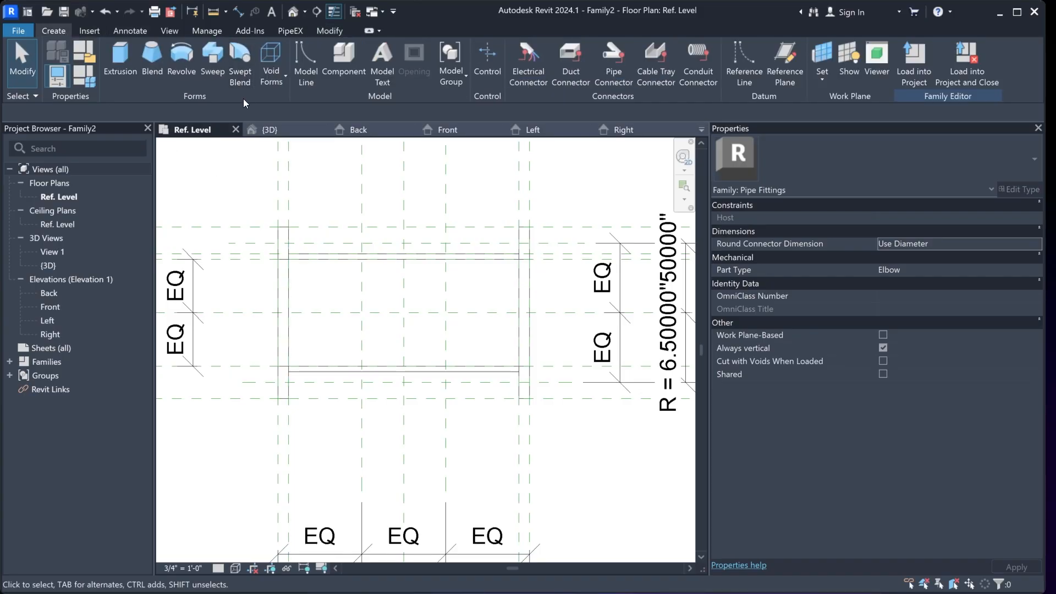
pyautogui.click(240, 60)
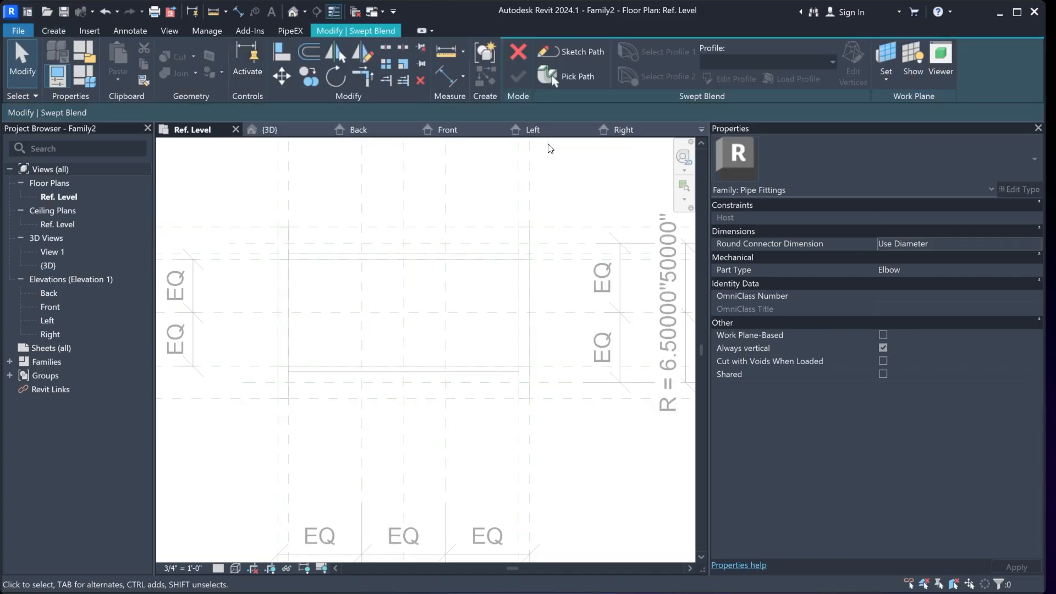
pyautogui.click(445, 132)
pyautogui.click(566, 51)
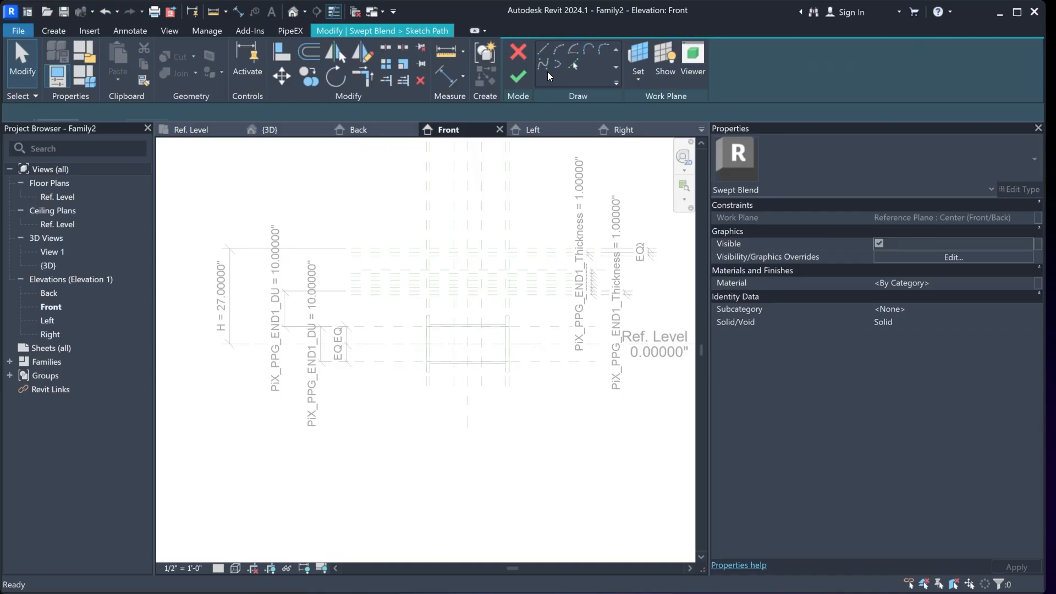
pyautogui.scroll(5, 475, 356)
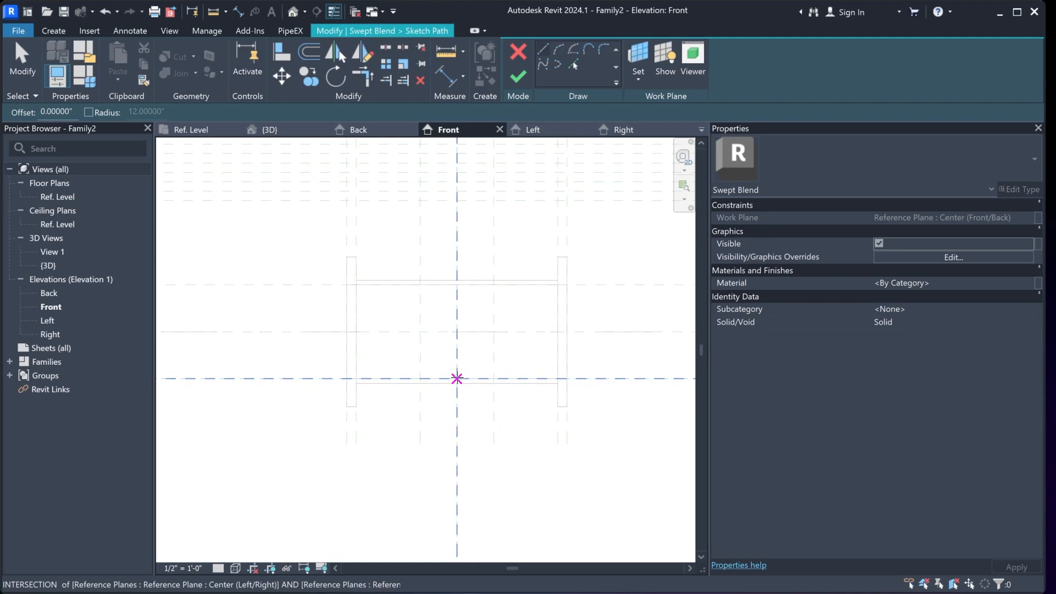
pyautogui.click(457, 378)
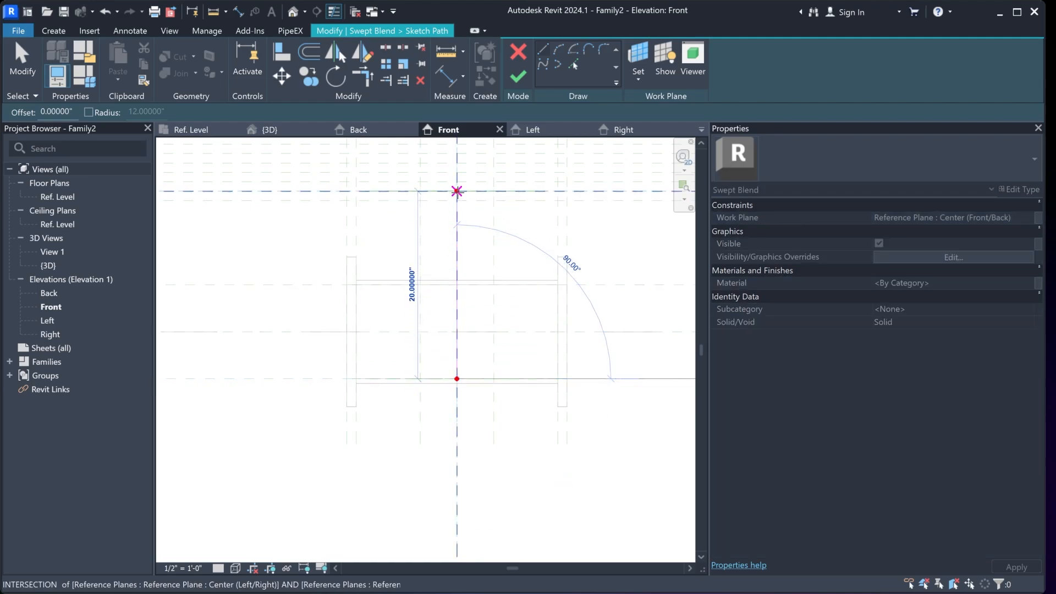
pyautogui.click(456, 191)
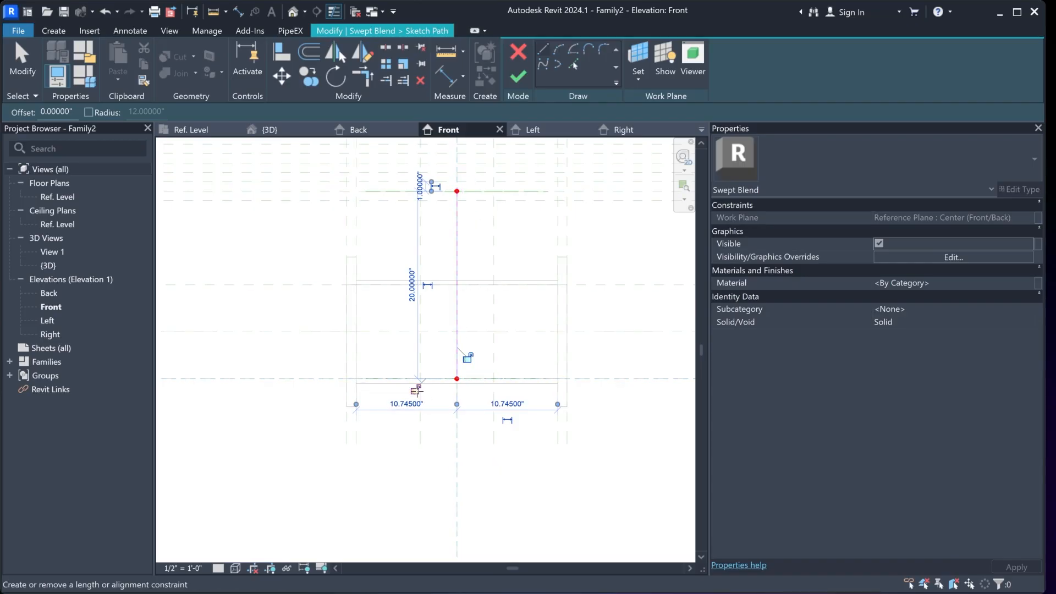
# Lock the path line's lower end to the lower reference plane and the line to the center plane, and finish the path sketch
pyautogui.click(416, 389)
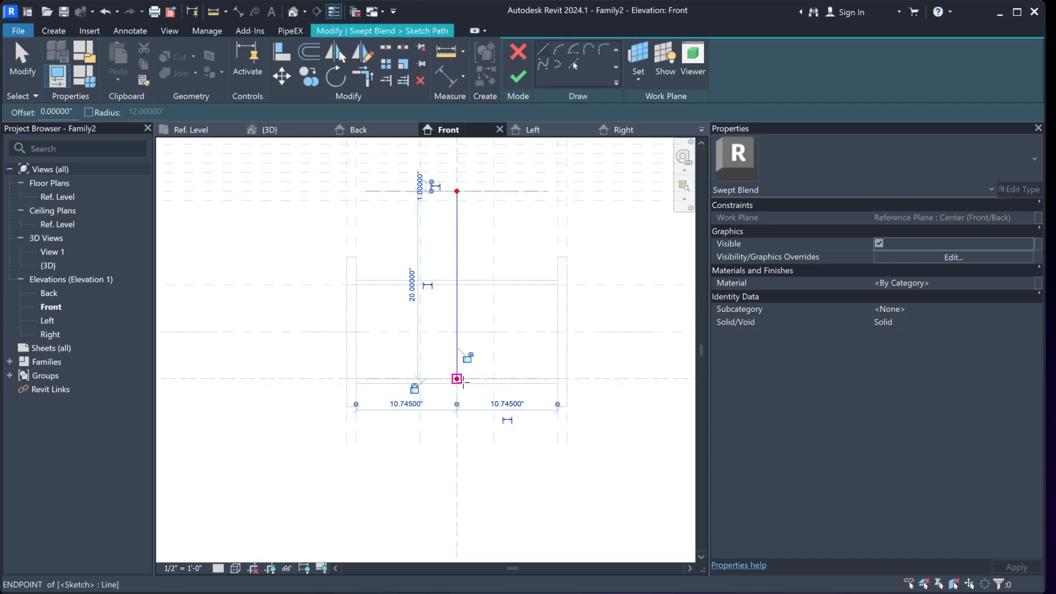
pyautogui.scroll(3, 456, 379)
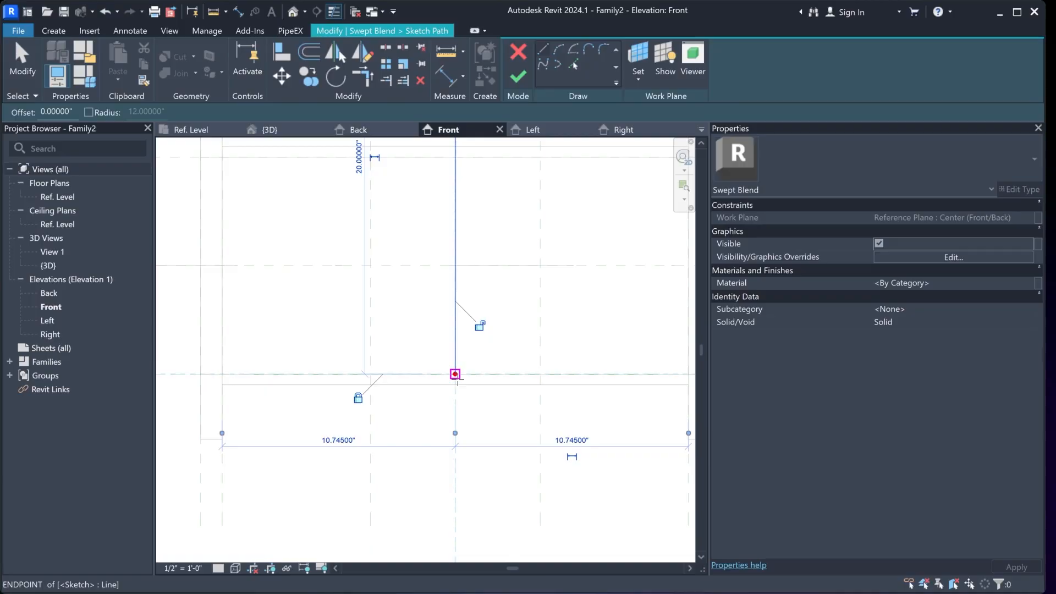
pyautogui.scroll(-2, 463, 446)
pyautogui.moveTo(484, 217); pyautogui.dragTo(483, 337, button='middle')
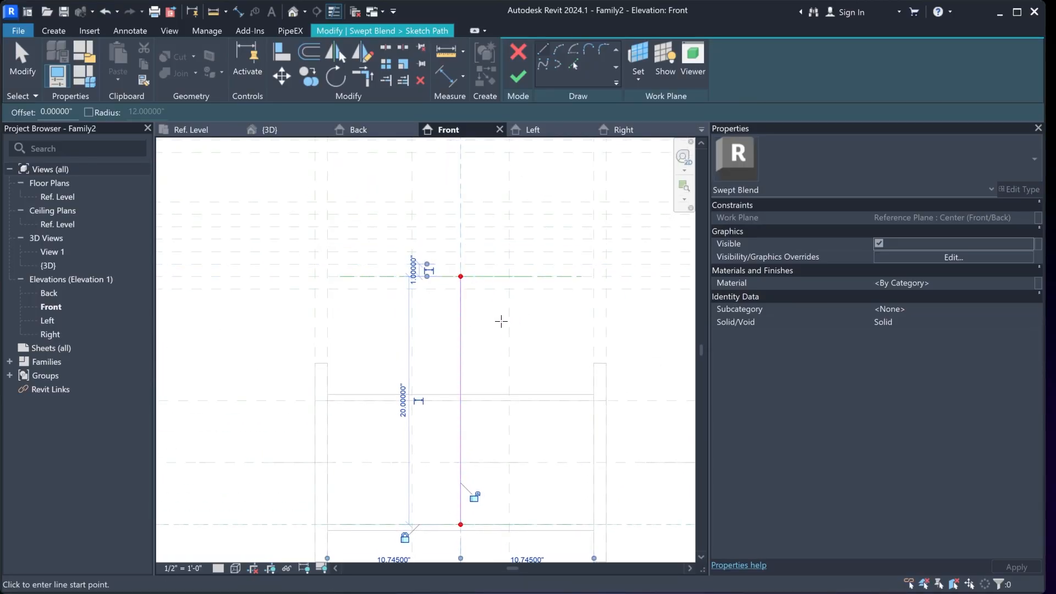
pyautogui.click(481, 496)
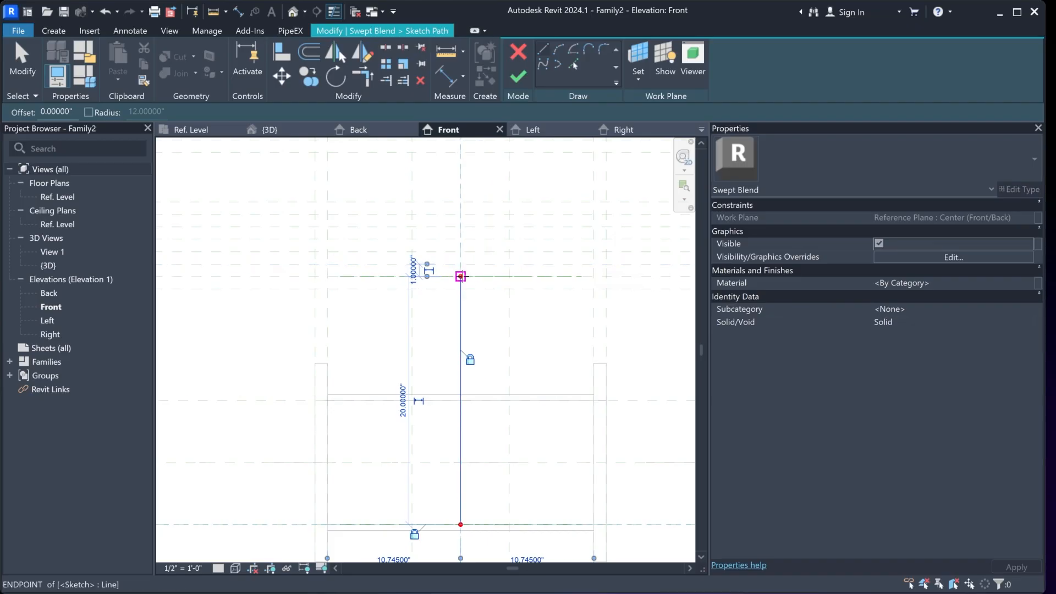
pyautogui.click(518, 76)
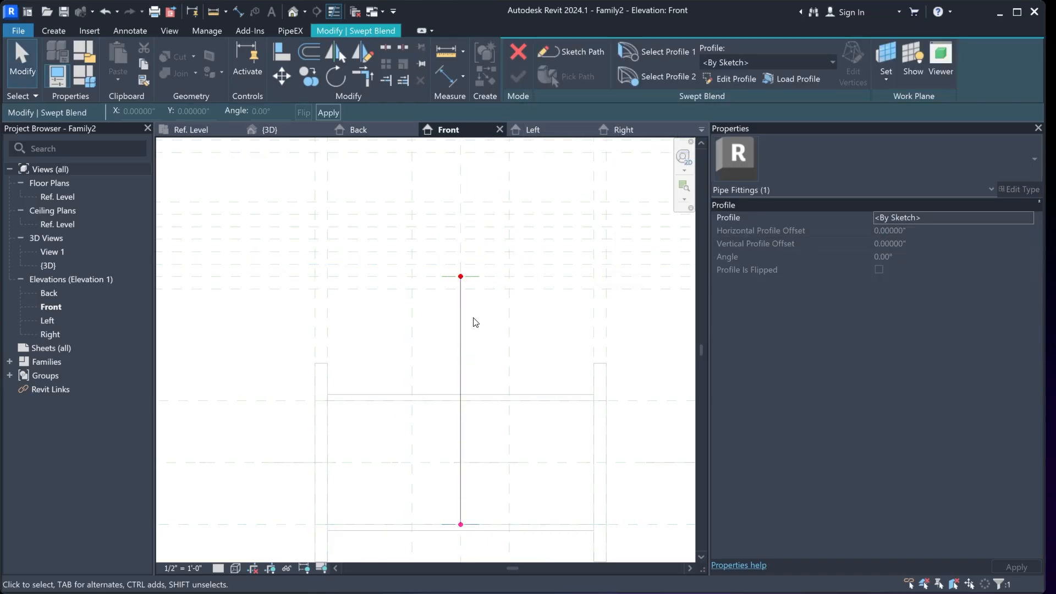
# Edit Profile 1 in the Ref. Level plan and sketch a 7.83" by 10" rectangle snapped to the reference planes around the path point
pyautogui.click(190, 129)
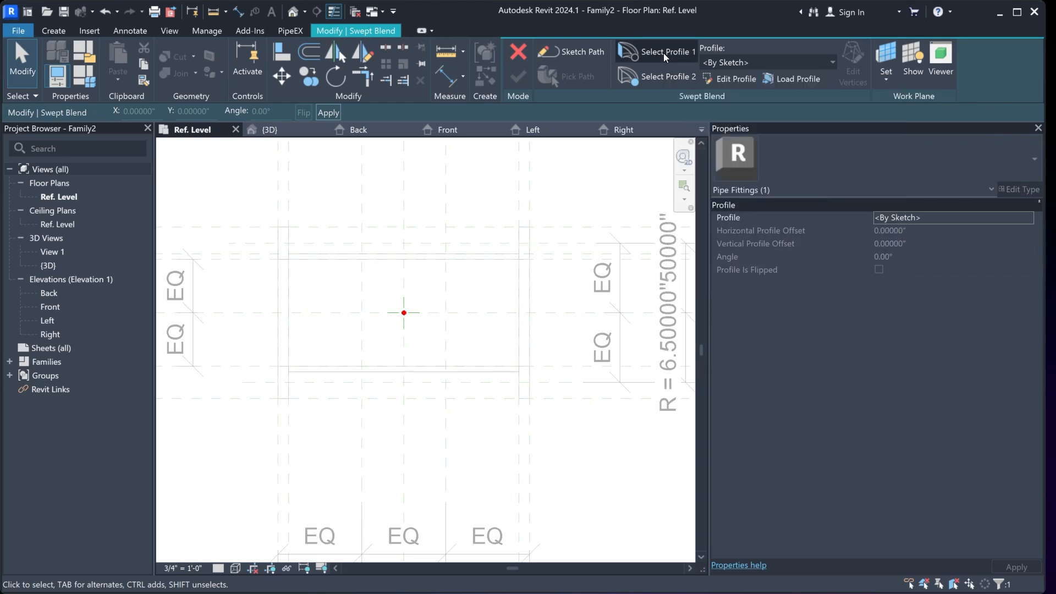
pyautogui.click(736, 80)
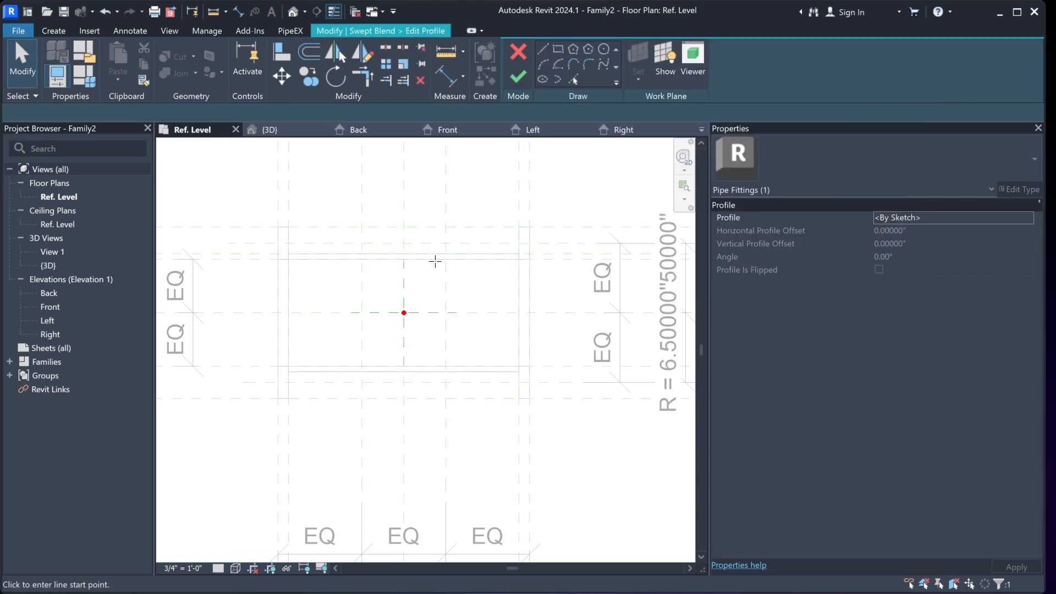
pyautogui.scroll(1, 424, 280)
pyautogui.scroll(2, 424, 280)
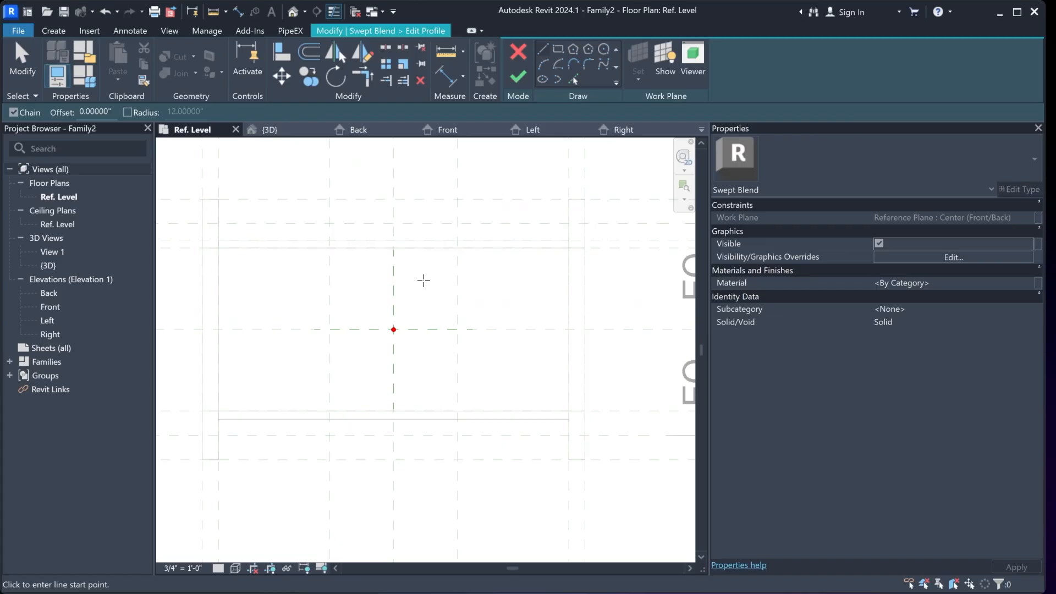
pyautogui.click(562, 50)
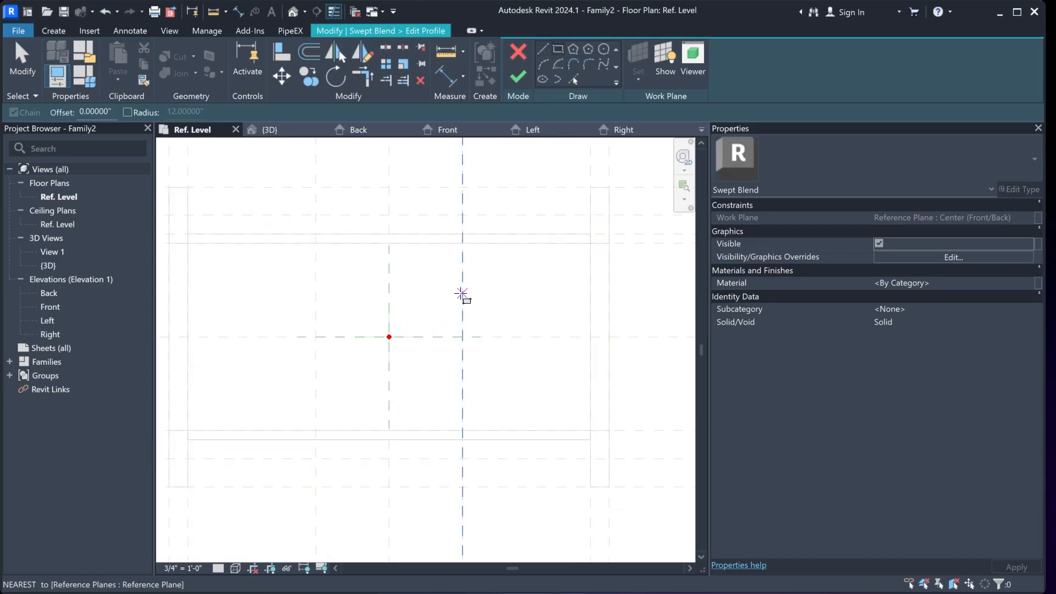
pyautogui.click(316, 242)
pyautogui.scroll(-2, 425, 319)
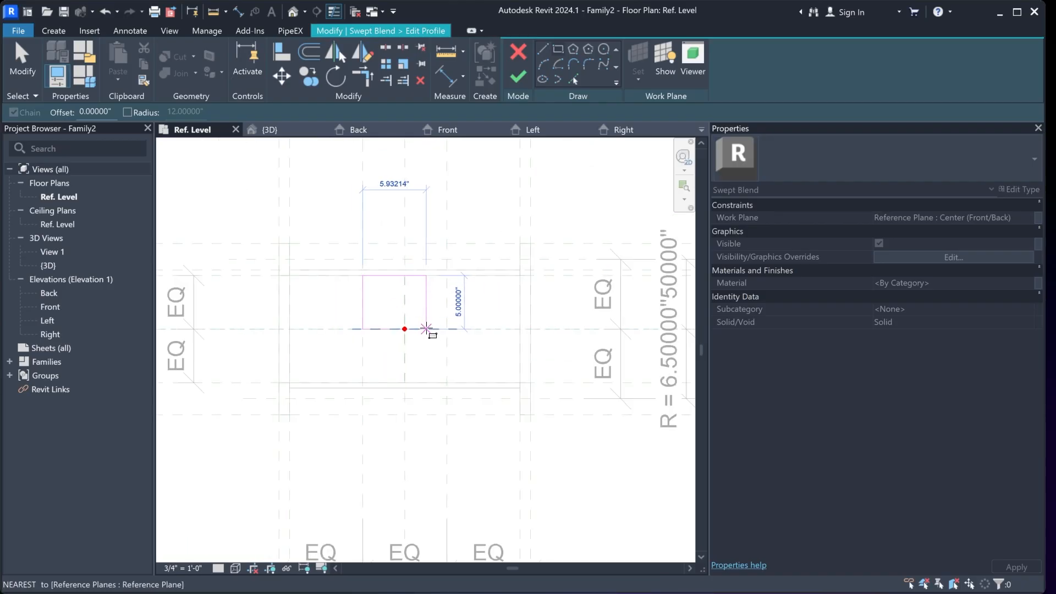
pyautogui.scroll(2, 448, 369)
pyautogui.click(446, 390)
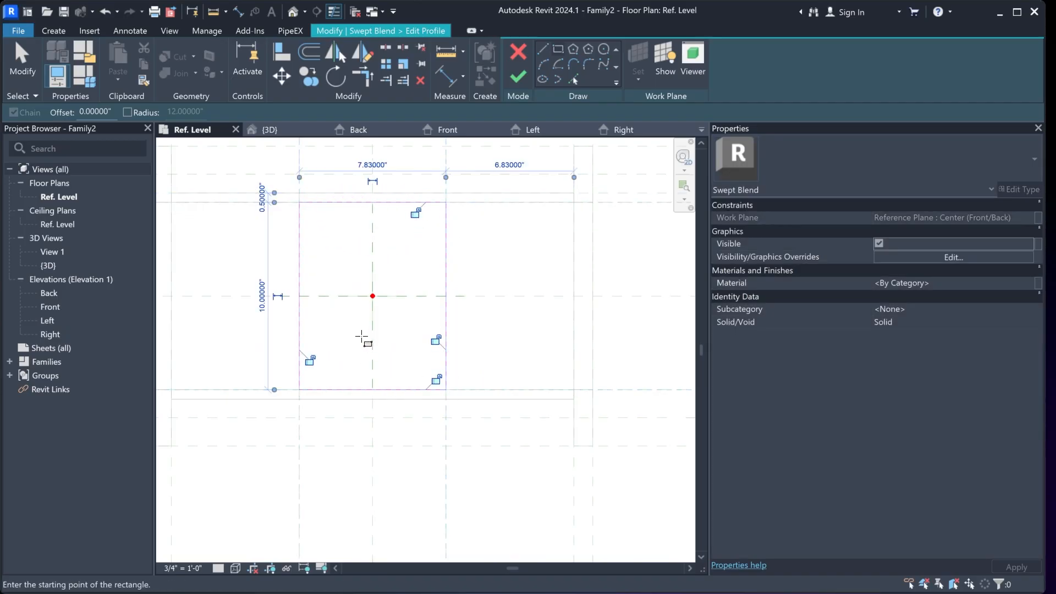
# Lock all four sides of the profile rectangle to their aligned reference planes
pyautogui.click(415, 212)
pyautogui.click(436, 340)
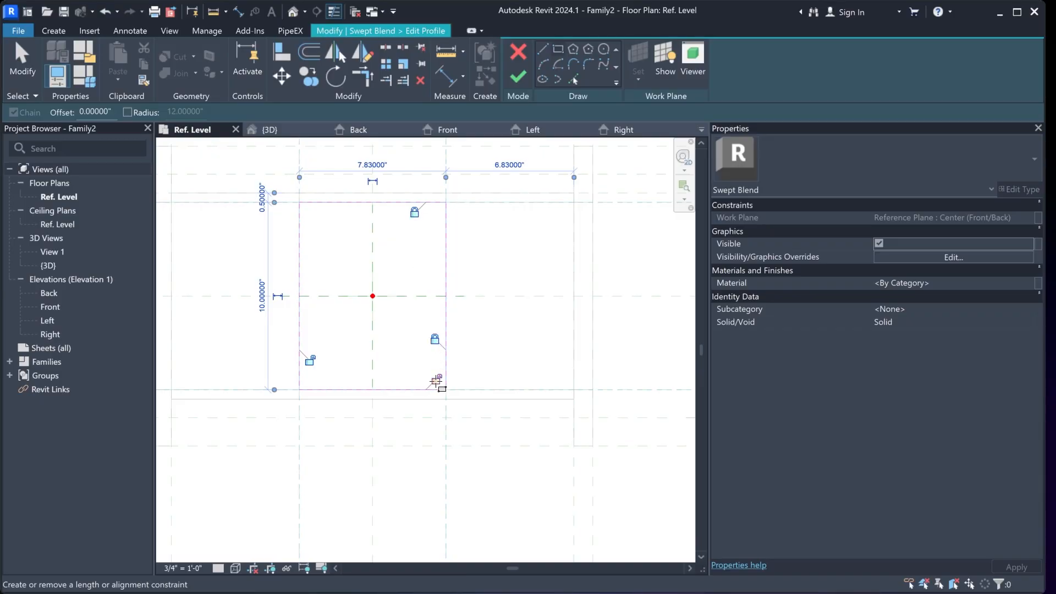
pyautogui.click(436, 379)
pyautogui.click(309, 361)
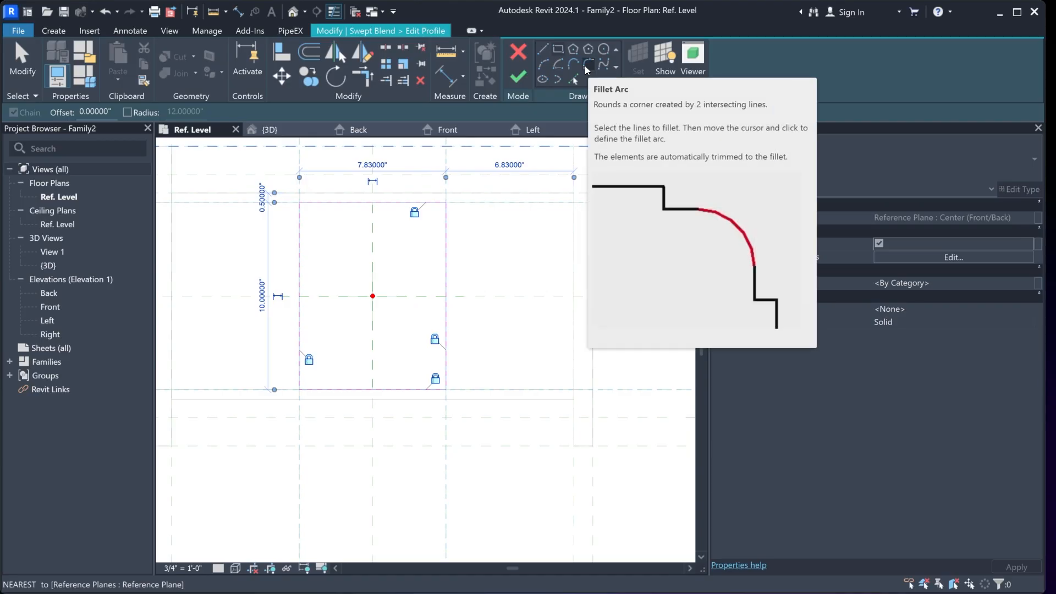
# Round the two upper corners of the profile rectangle with fillet arcs of about 2.25" radius
pyautogui.click(585, 65)
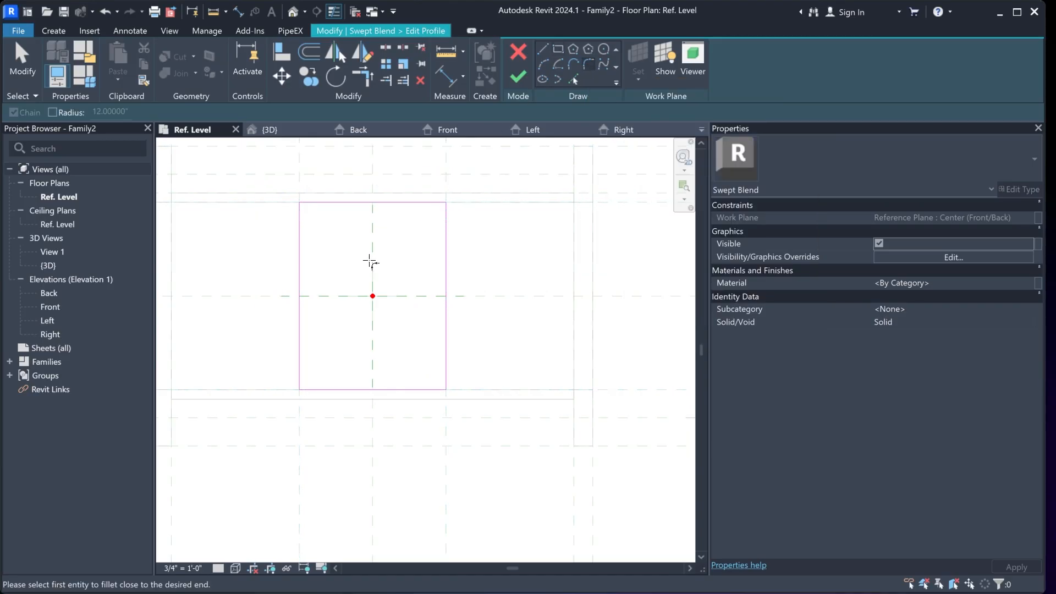
pyautogui.click(427, 205)
pyautogui.click(446, 227)
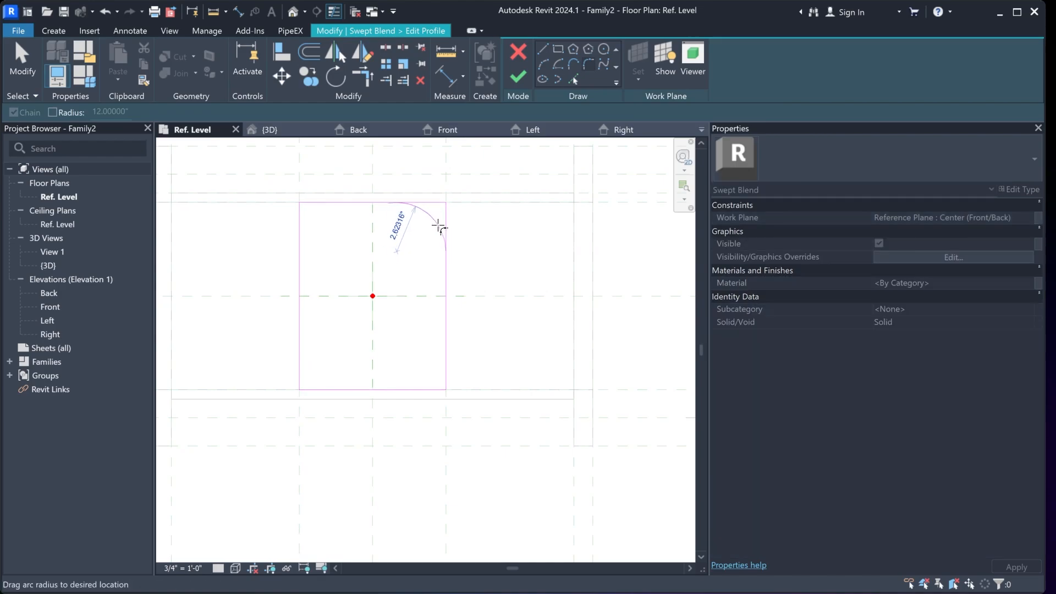
pyautogui.click(434, 216)
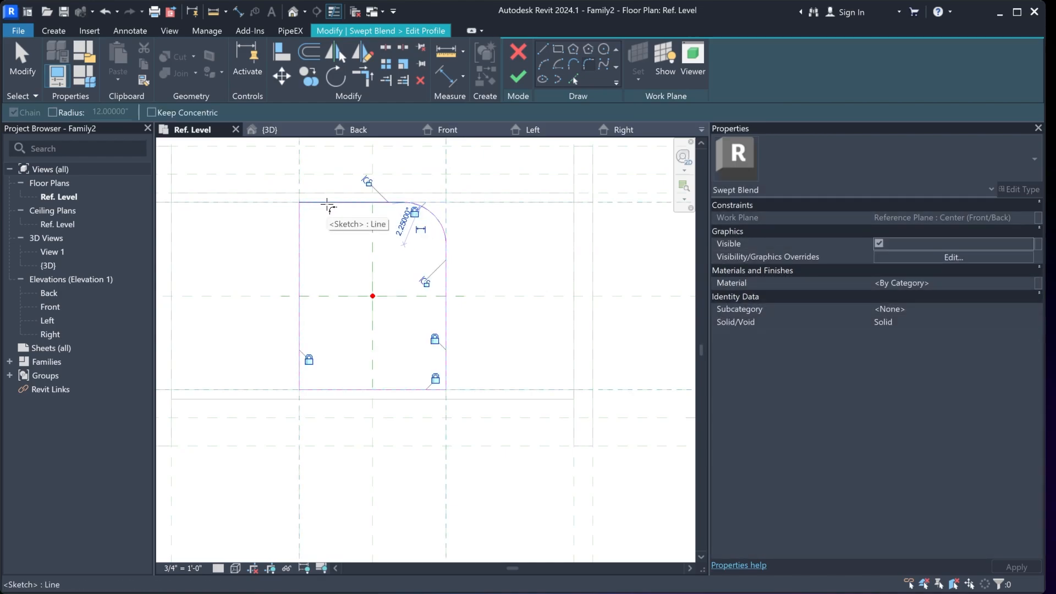
pyautogui.click(328, 206)
pyautogui.click(301, 223)
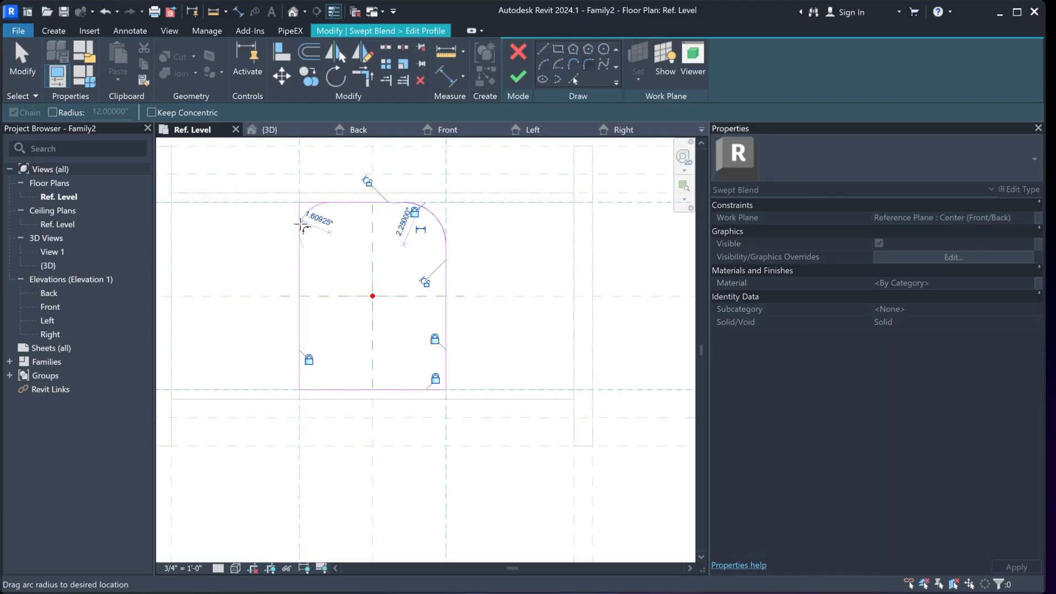
pyautogui.click(314, 213)
# Round the profile's lower-left corner with a fillet arc of about 3.5" radius and its lower-right corner with one of about 3"
pyautogui.click(300, 346)
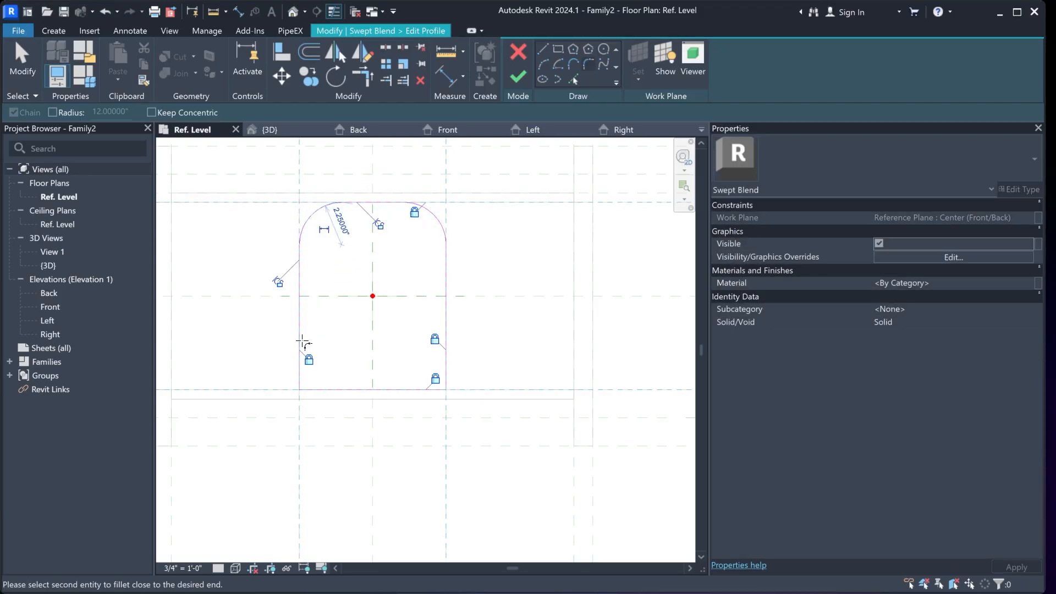
pyautogui.click(330, 390)
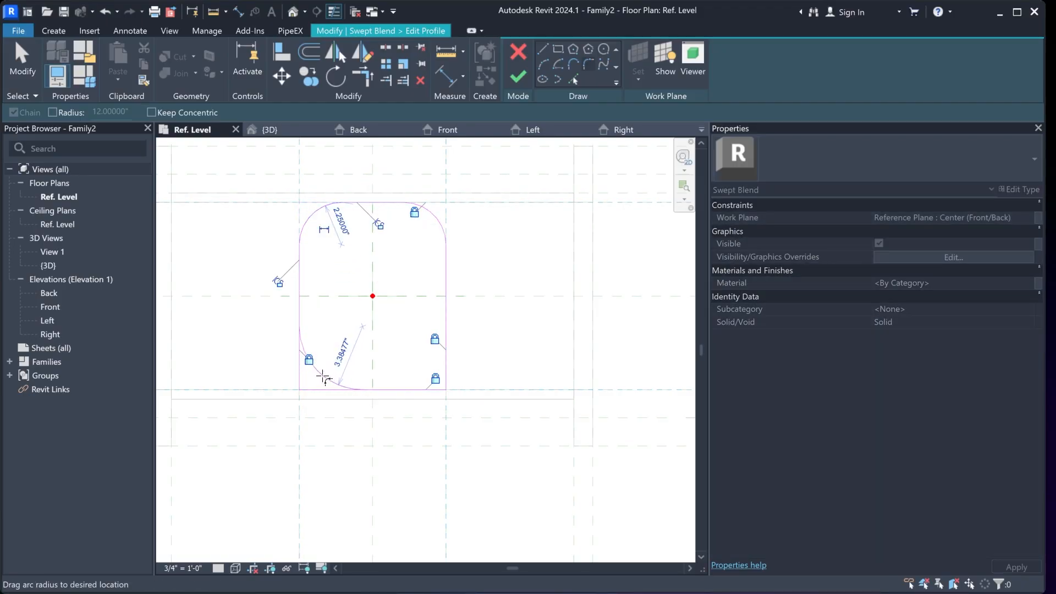
pyautogui.click(325, 374)
pyautogui.click(400, 387)
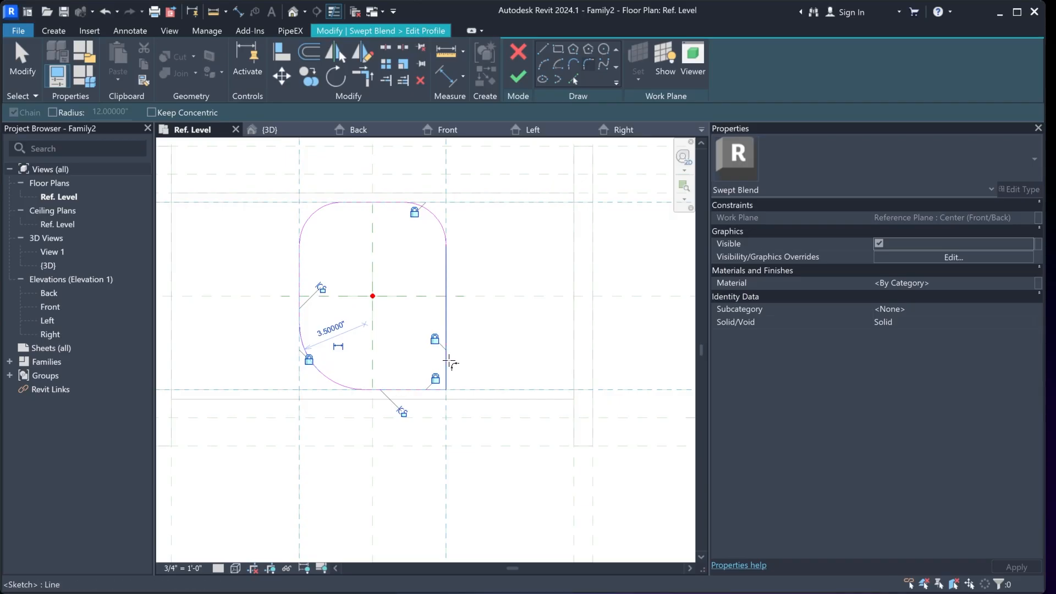
pyautogui.click(446, 358)
pyautogui.click(424, 377)
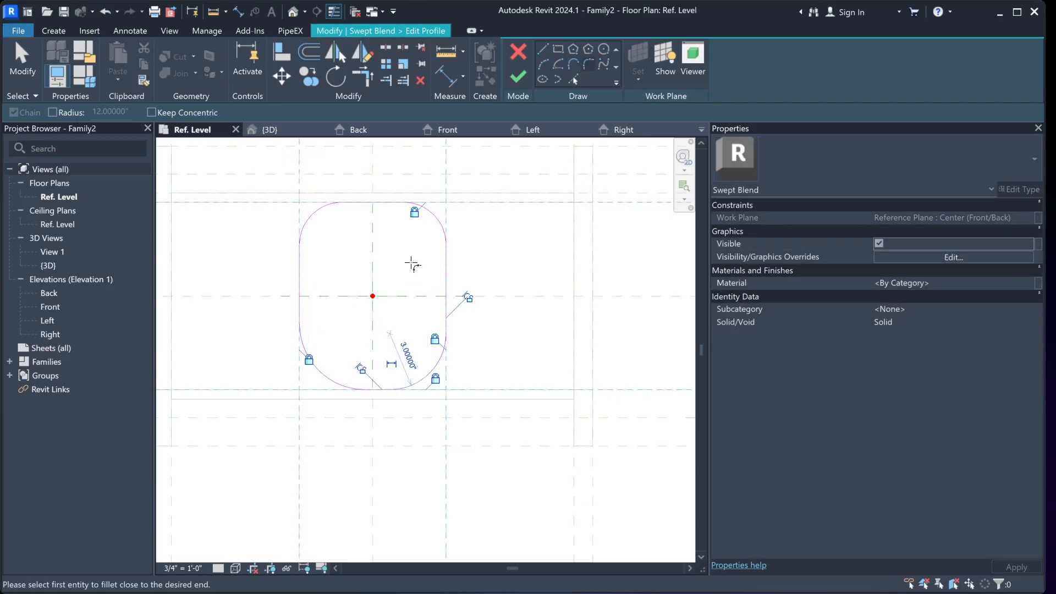
pyautogui.click(498, 226)
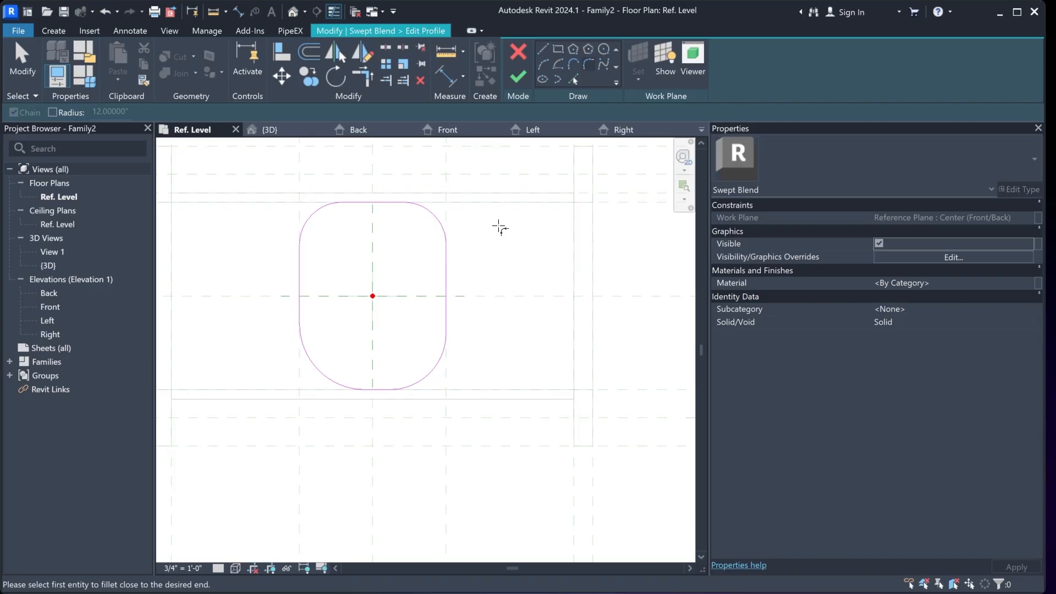
# Place a radial dimension on each of the four corner arcs of the profile
pyautogui.click(125, 31)
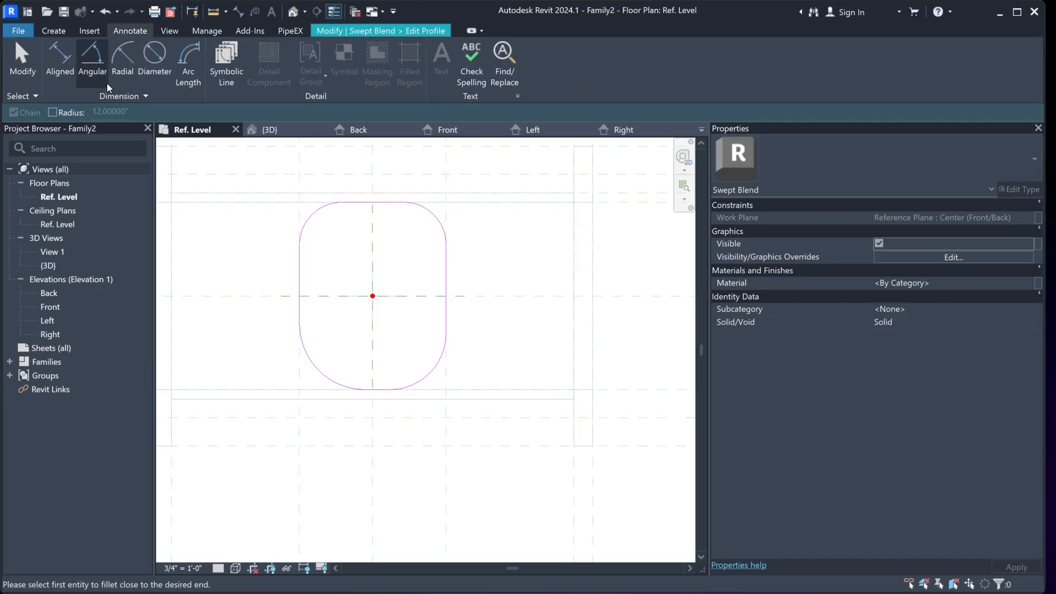
pyautogui.click(124, 57)
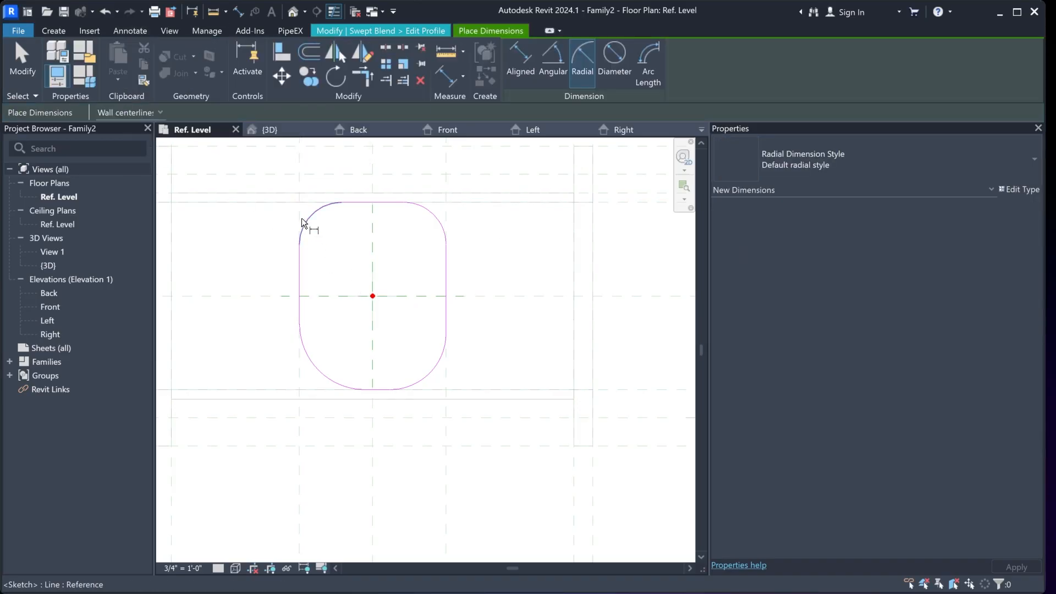
pyautogui.click(317, 217)
pyautogui.click(328, 229)
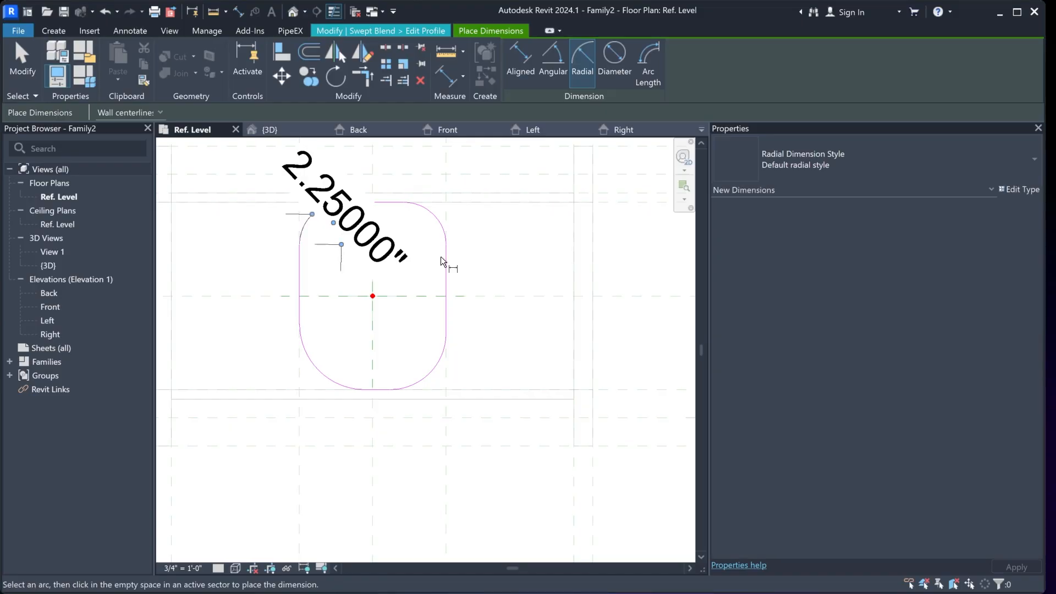
pyautogui.click(434, 220)
pyautogui.click(429, 223)
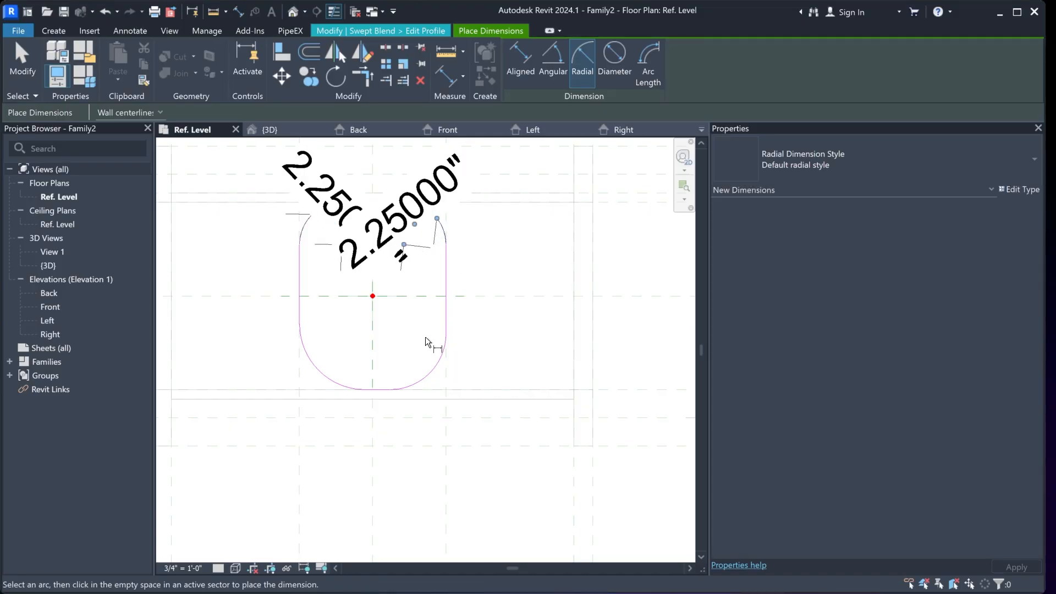
pyautogui.click(430, 369)
pyautogui.click(421, 375)
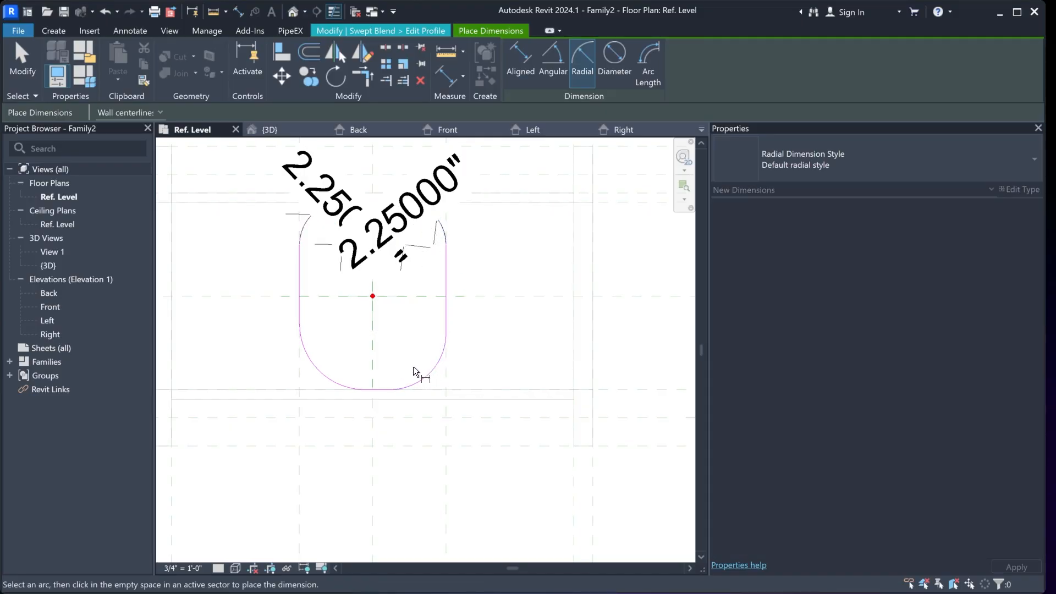
pyautogui.click(420, 374)
pyautogui.click(412, 368)
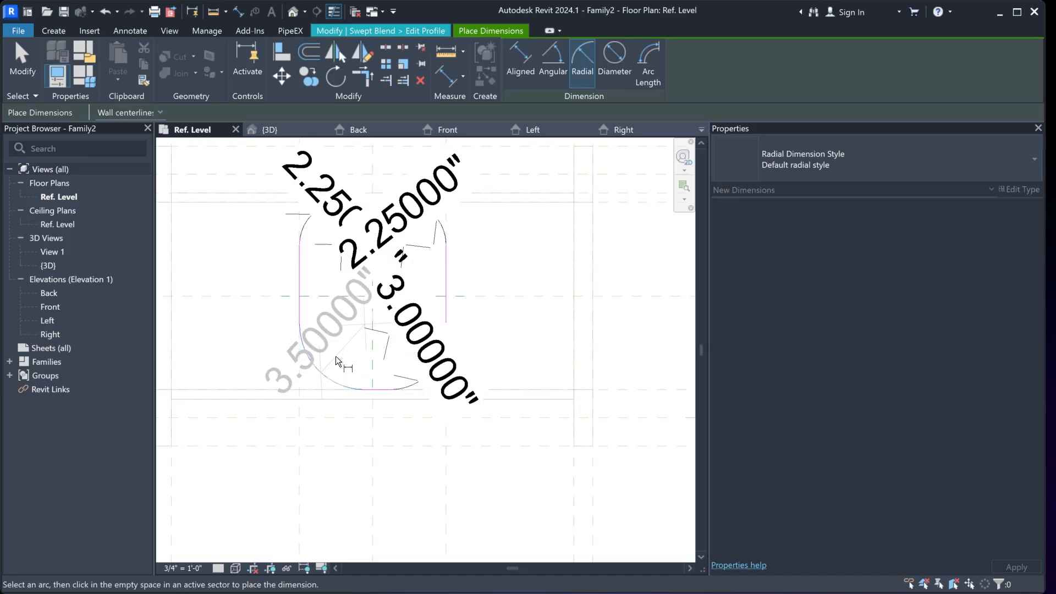
pyautogui.click(337, 357)
pyautogui.click(336, 358)
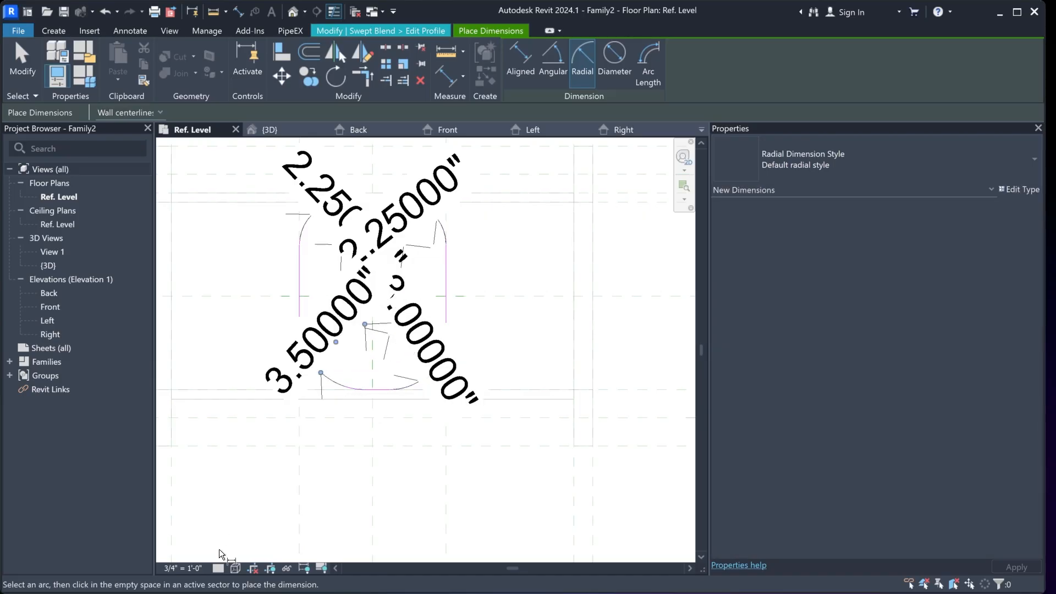
# Set the Ref. Level view scale to 3" = 1'-0" and end the radial dimensioning
pyautogui.click(193, 569)
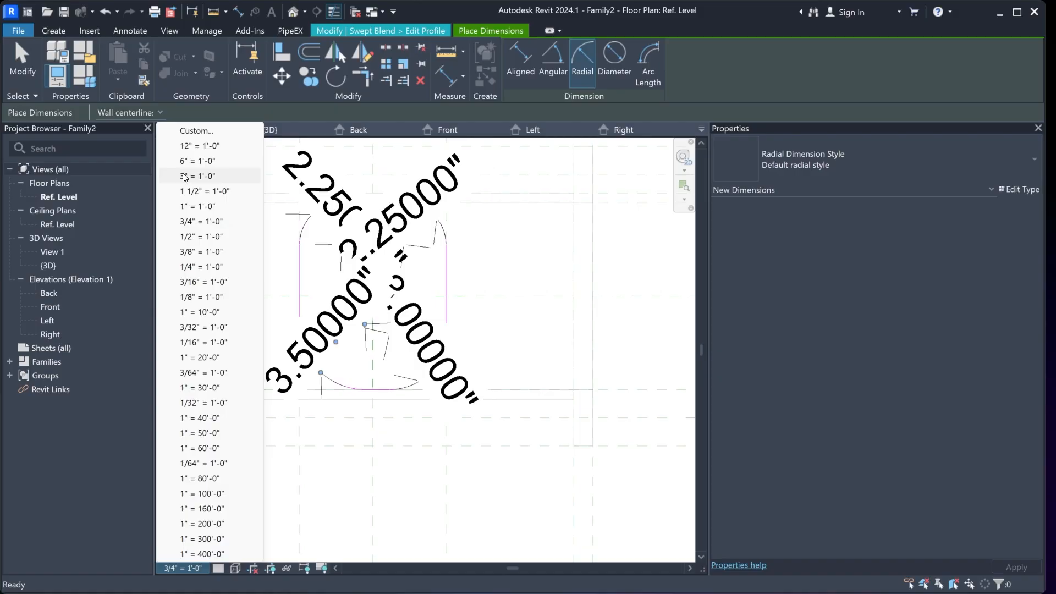
pyautogui.click(198, 191)
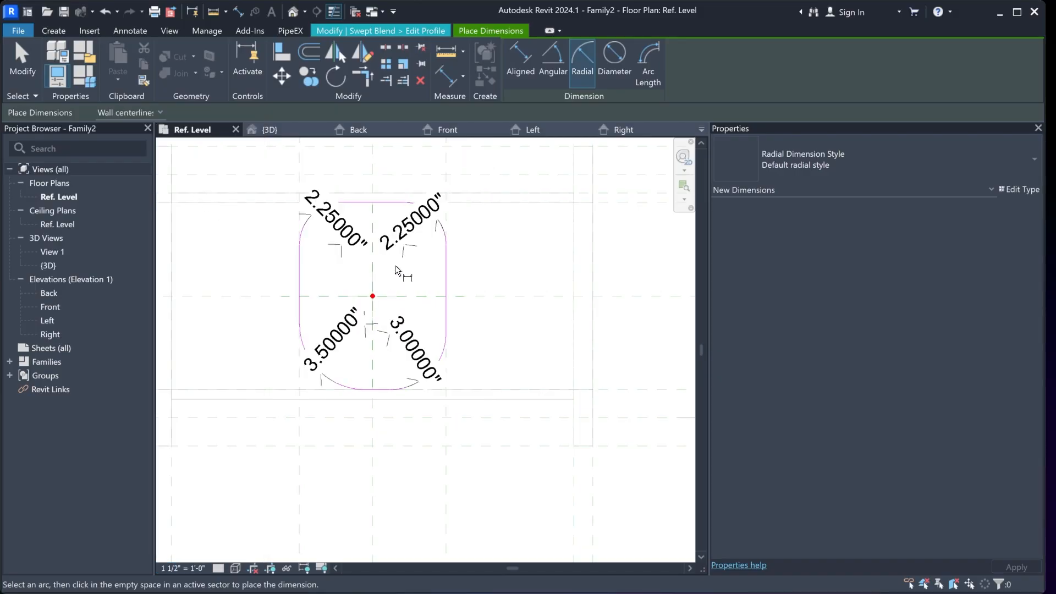
pyautogui.click(181, 568)
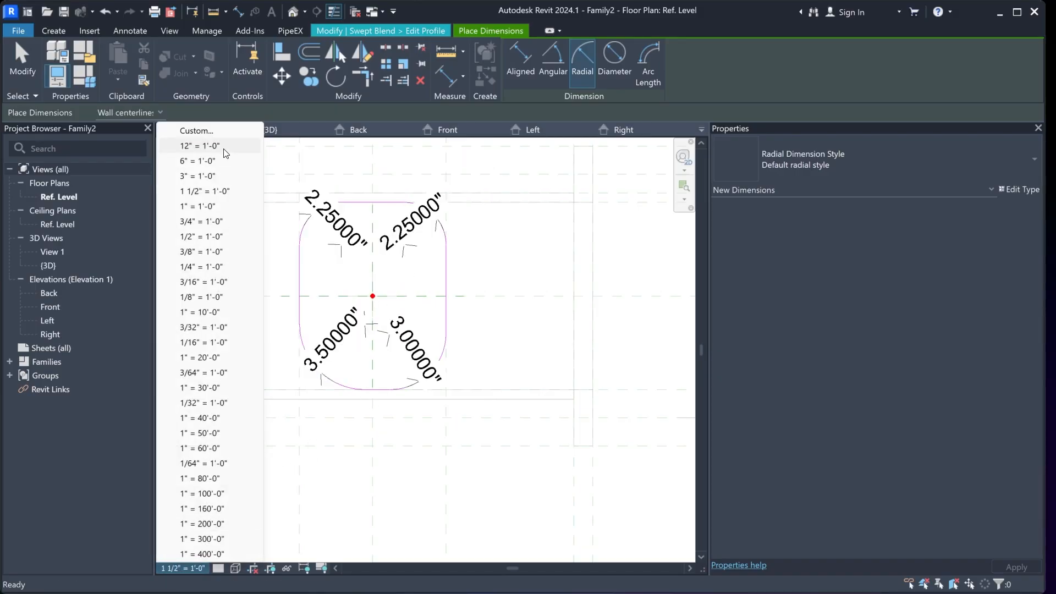
pyautogui.click(204, 175)
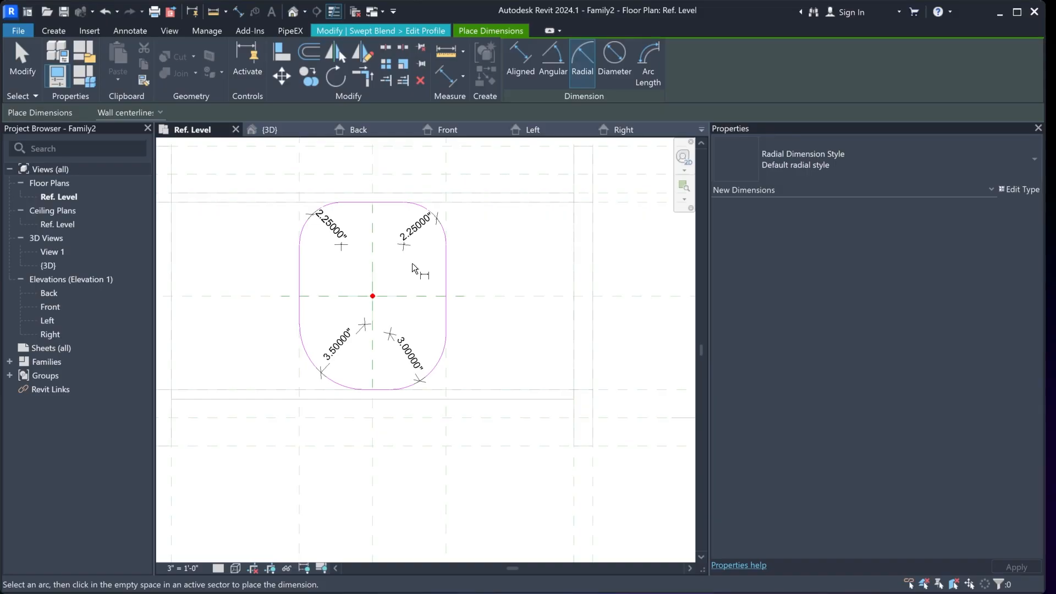
pyautogui.press('Escape')
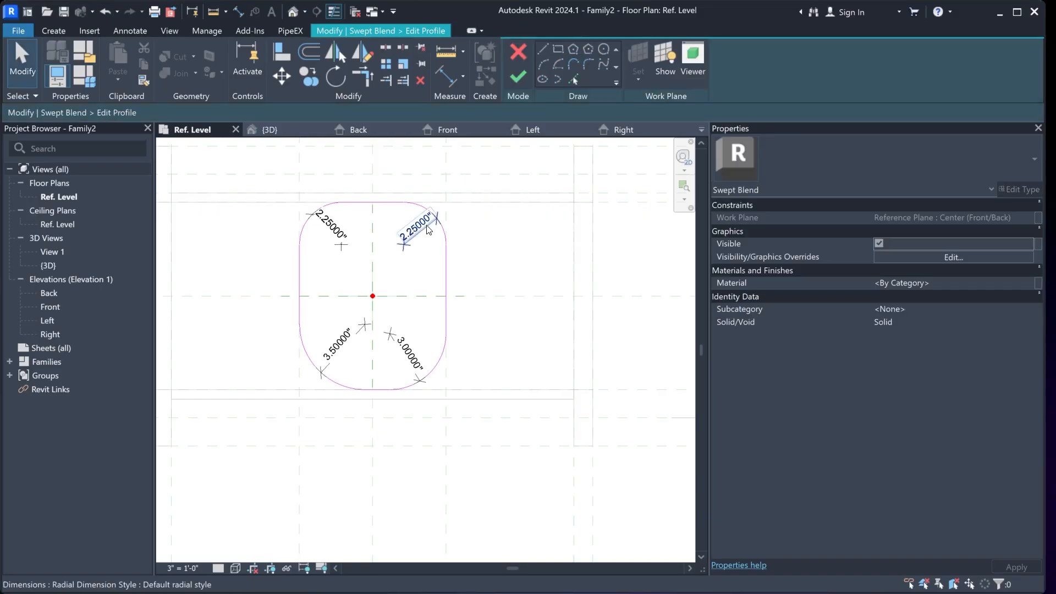
# Label the upper-right corner's radial dimension with a new instance family parameter named r
pyautogui.click(418, 230)
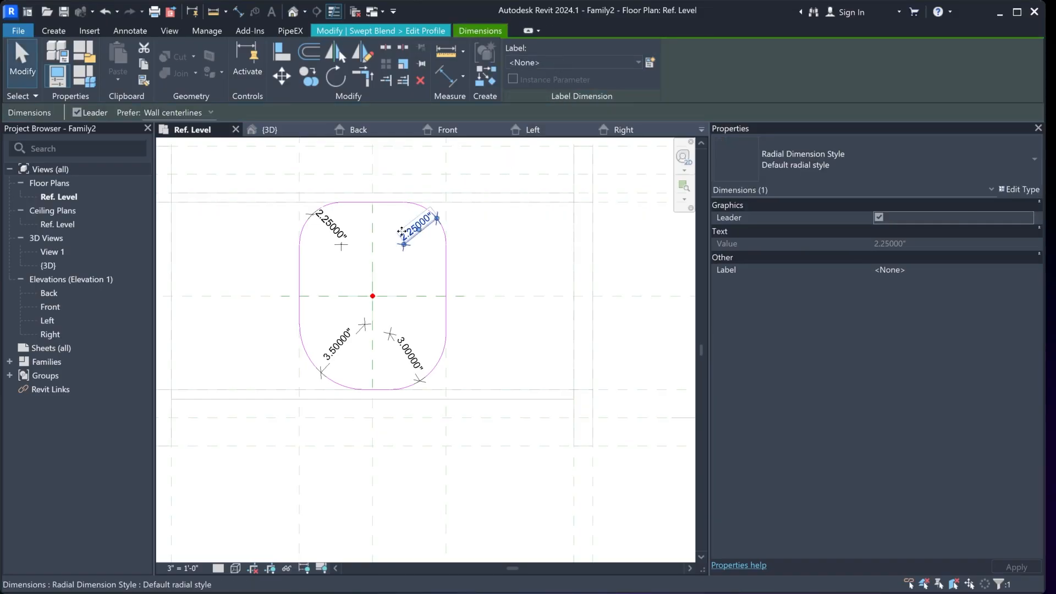
pyautogui.click(649, 63)
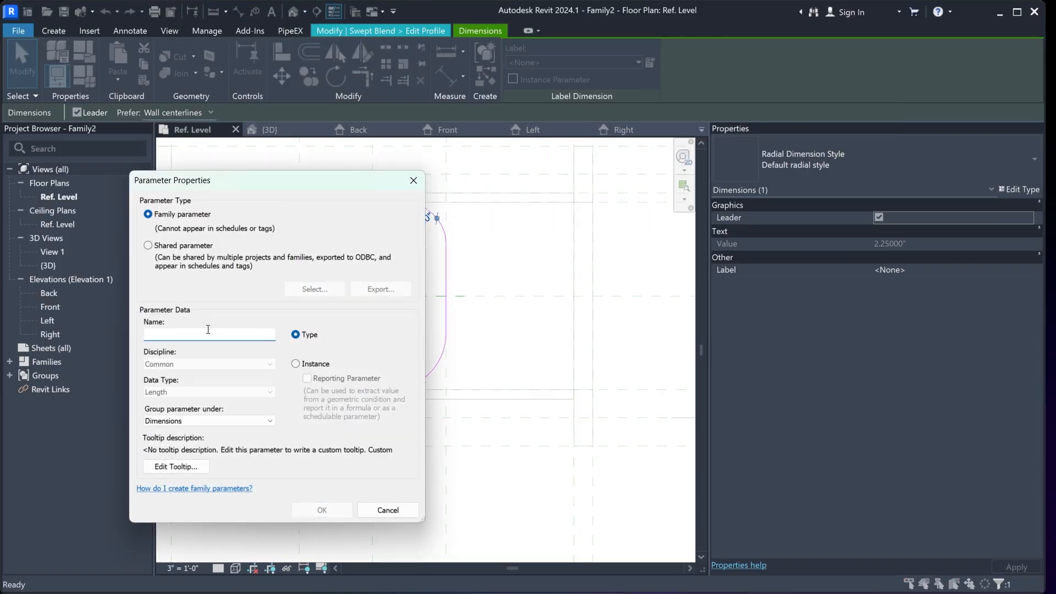
pyautogui.write('r')
pyautogui.click(315, 367)
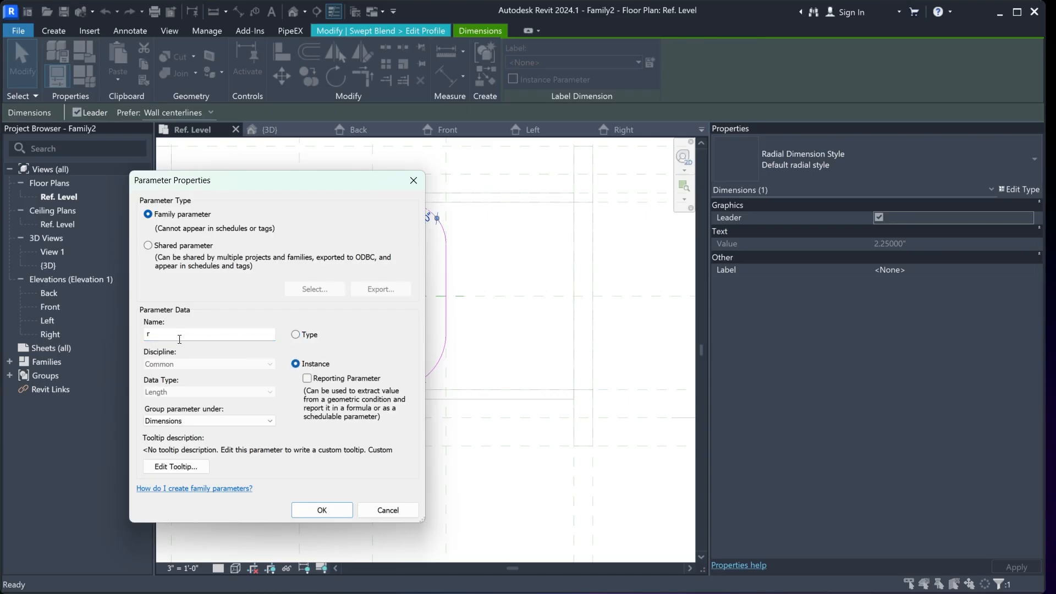
pyautogui.click(321, 510)
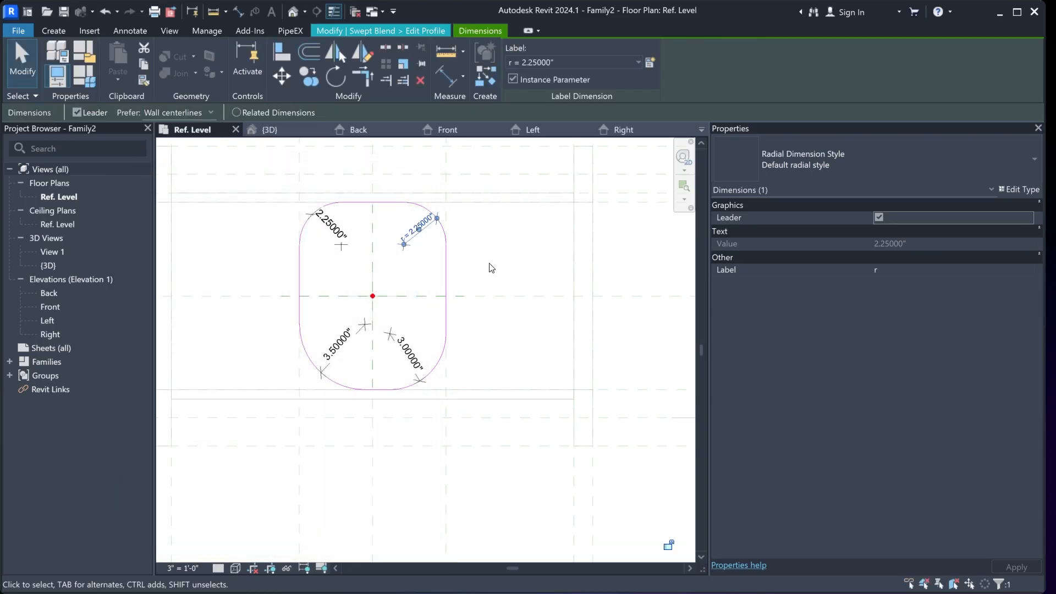
# Label the radial dimensions of the other three profile corners with the existing parameter r
pyautogui.click(329, 227)
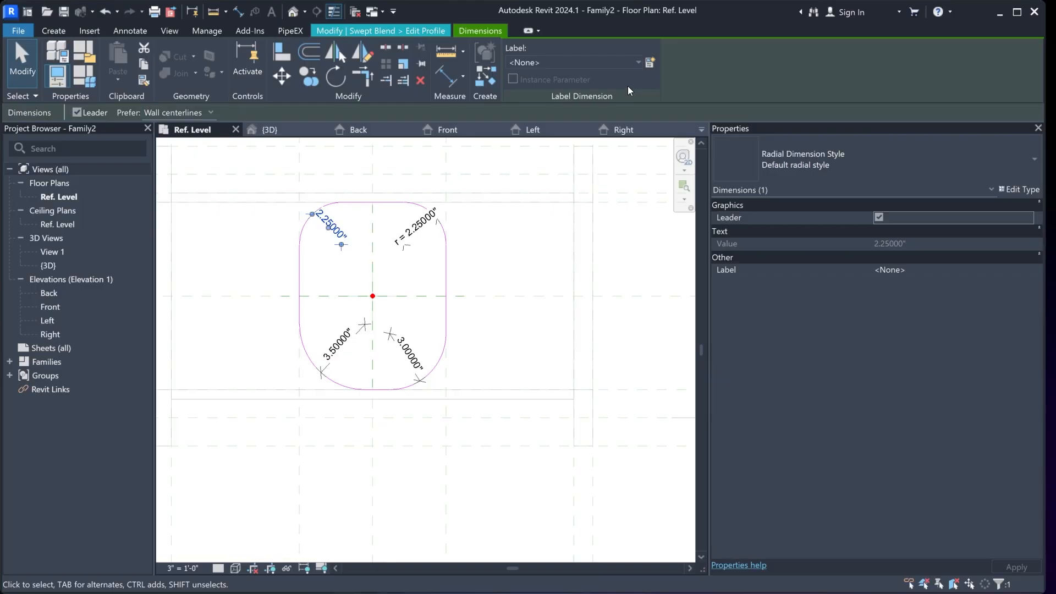
pyautogui.click(608, 64)
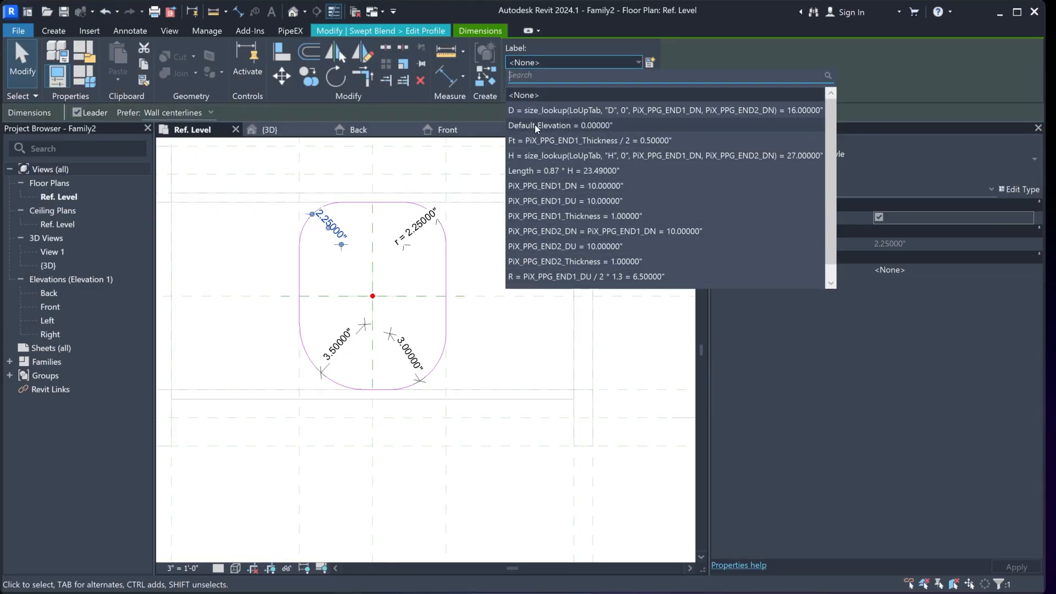
pyautogui.scroll(-1, 555, 251)
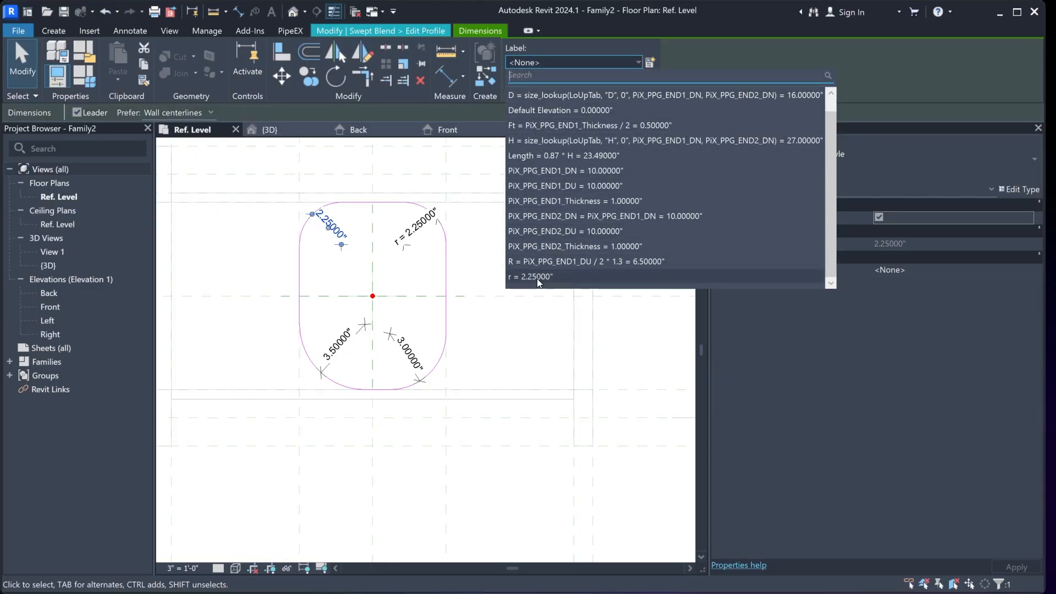
pyautogui.click(537, 278)
pyautogui.click(408, 361)
pyautogui.click(527, 65)
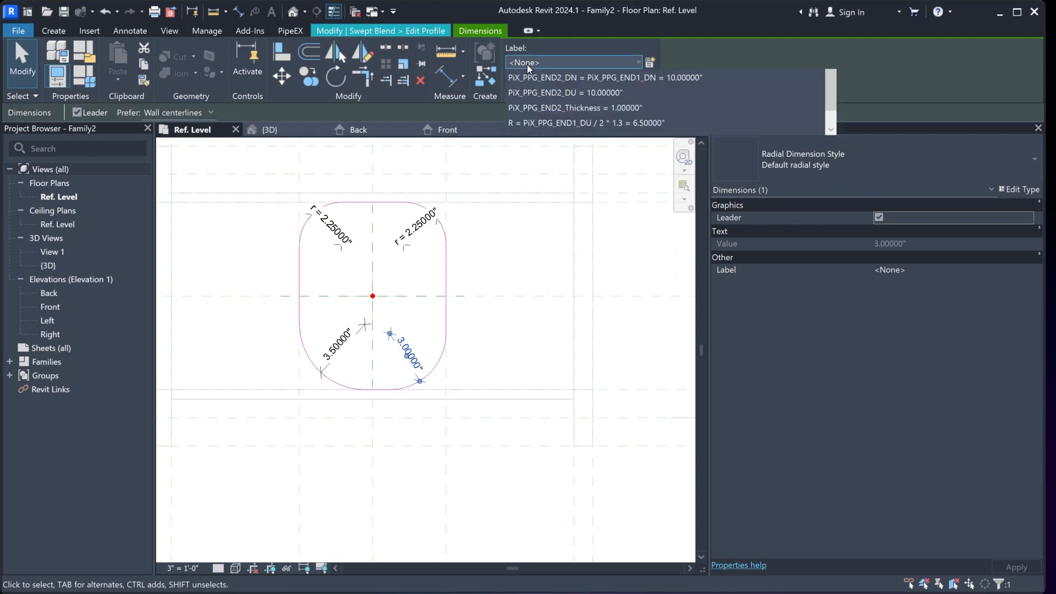
pyautogui.click(537, 277)
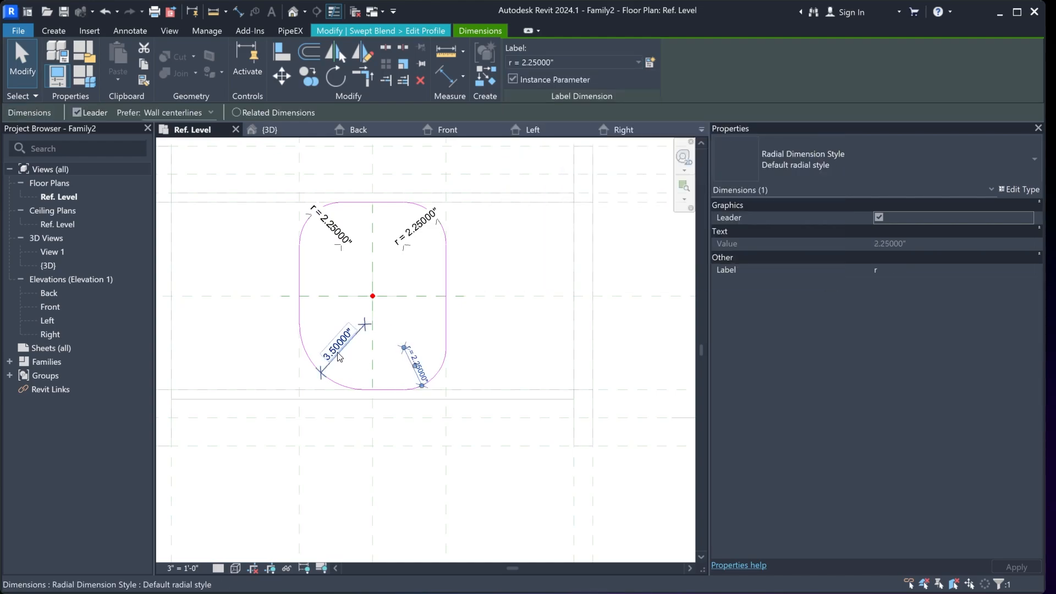
pyautogui.click(340, 346)
pyautogui.click(563, 63)
pyautogui.scroll(-1, 582, 266)
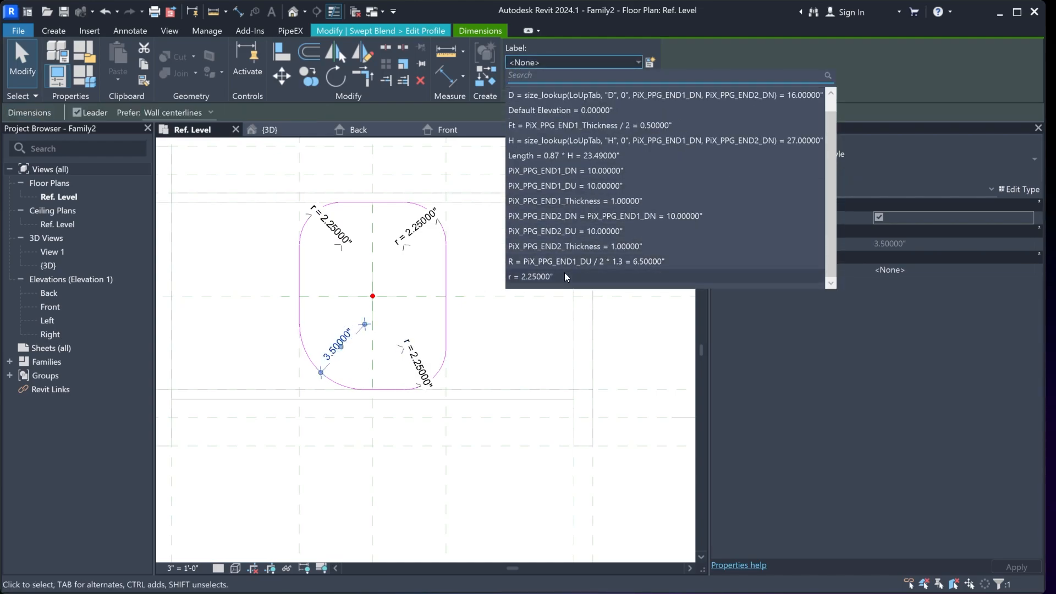
pyautogui.click(564, 273)
pyautogui.click(478, 266)
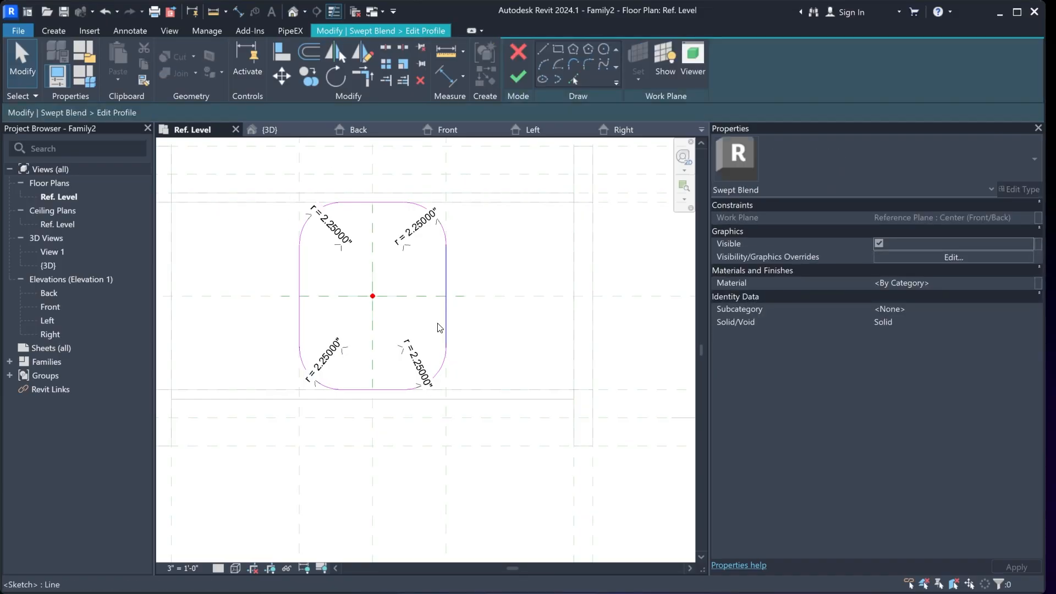
# Give the r parameter the formula PiX_PPG_END1_Thickness/4 in the family types and apply it
pyautogui.click(91, 81)
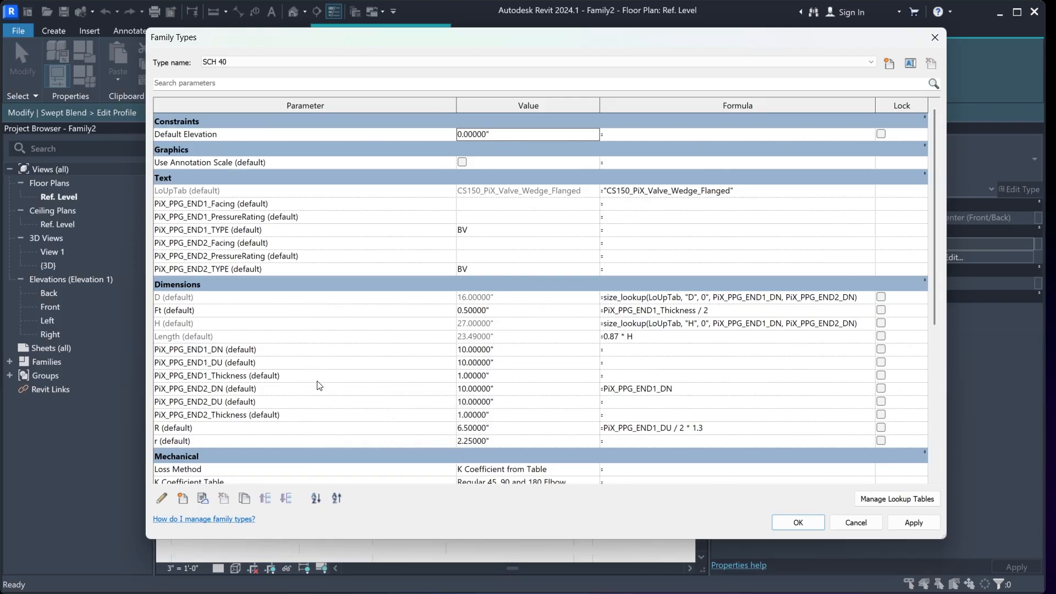
pyautogui.click(255, 376)
pyautogui.moveTo(247, 375); pyautogui.dragTo(138, 373)
pyautogui.hotkey('ctrl', 'c')
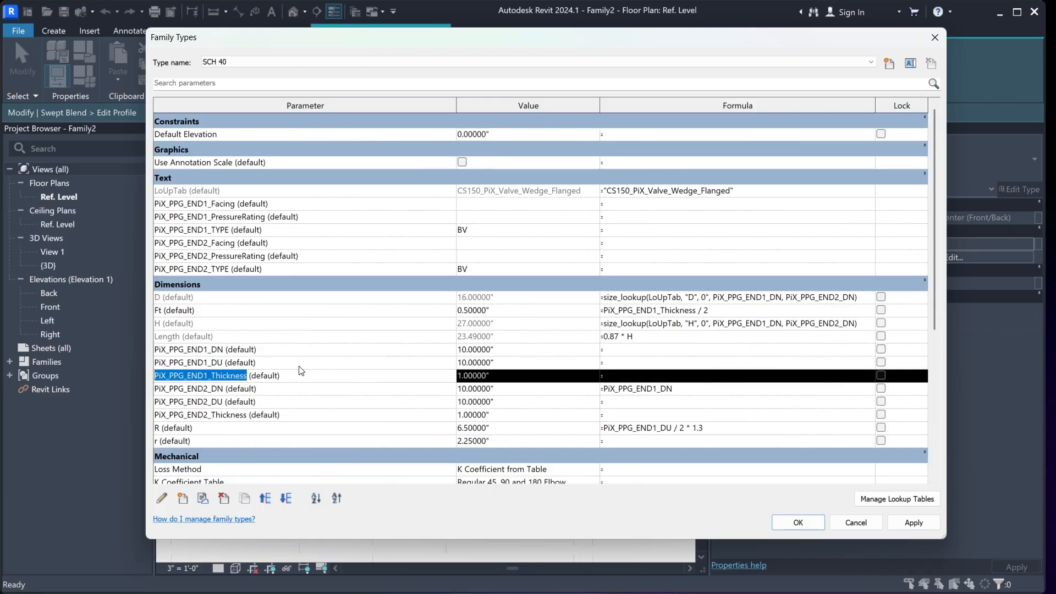
pyautogui.click(615, 440)
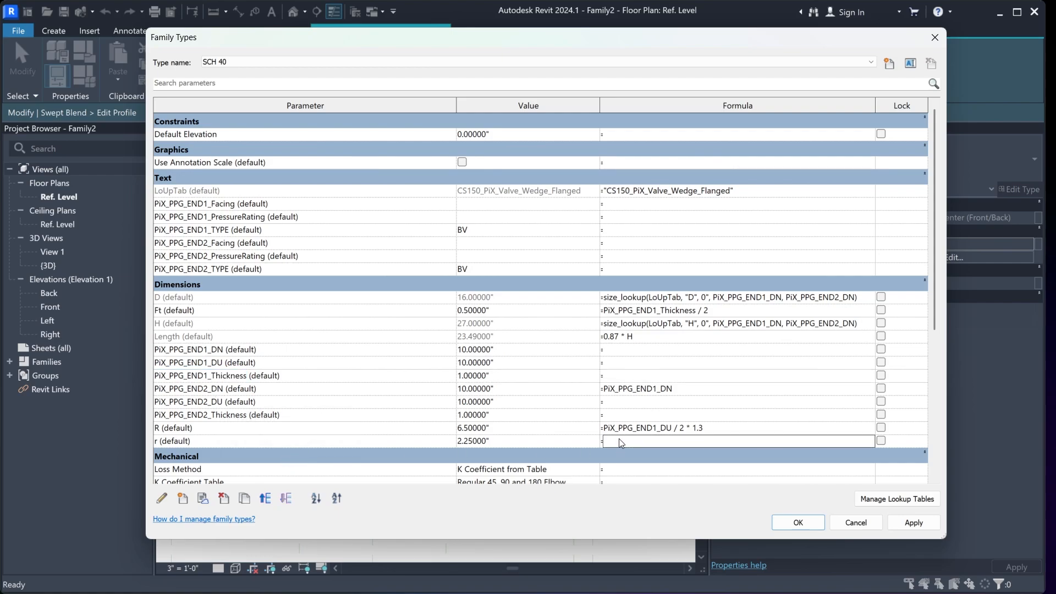
pyautogui.hotkey('ctrl', 'v')
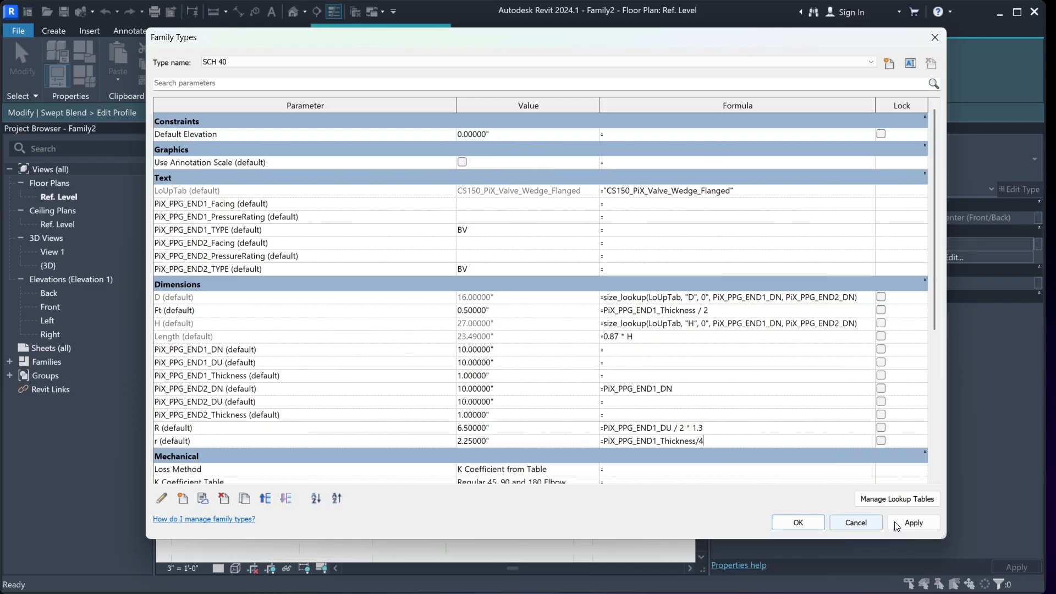
pyautogui.click(913, 523)
pyautogui.click(814, 527)
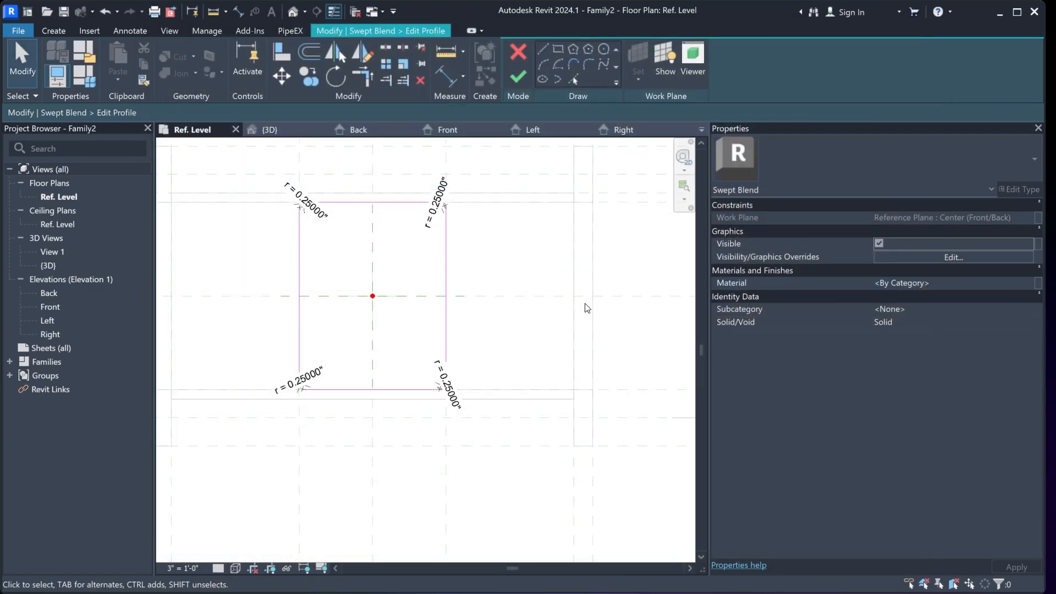
# Change the r parameter's formula to PiX_PPG_END1_Thickness / 2 and apply it to the profile corners
pyautogui.scroll(5, 443, 238)
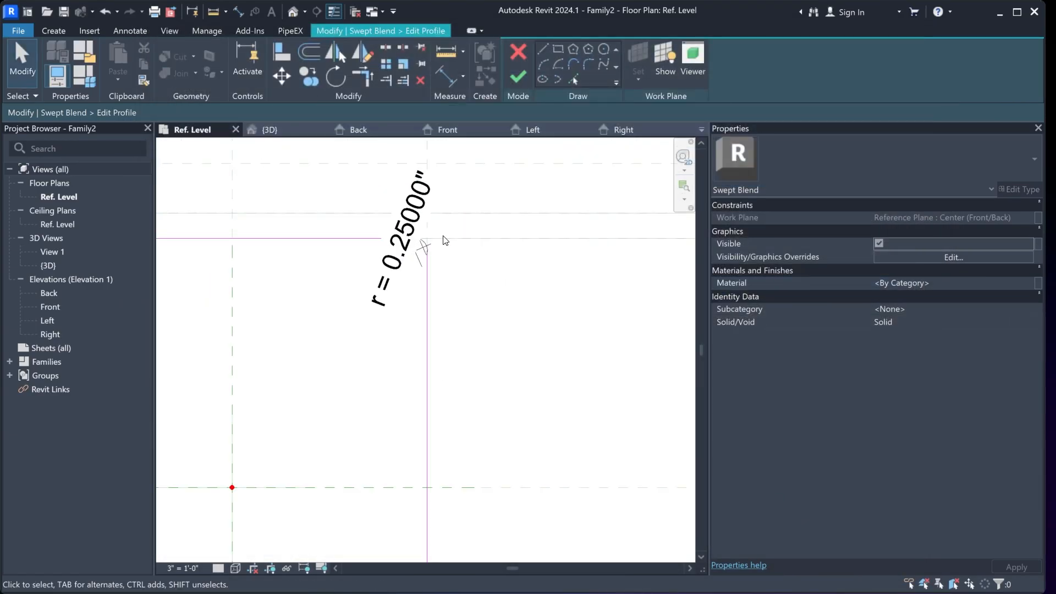
pyautogui.scroll(-5, 541, 290)
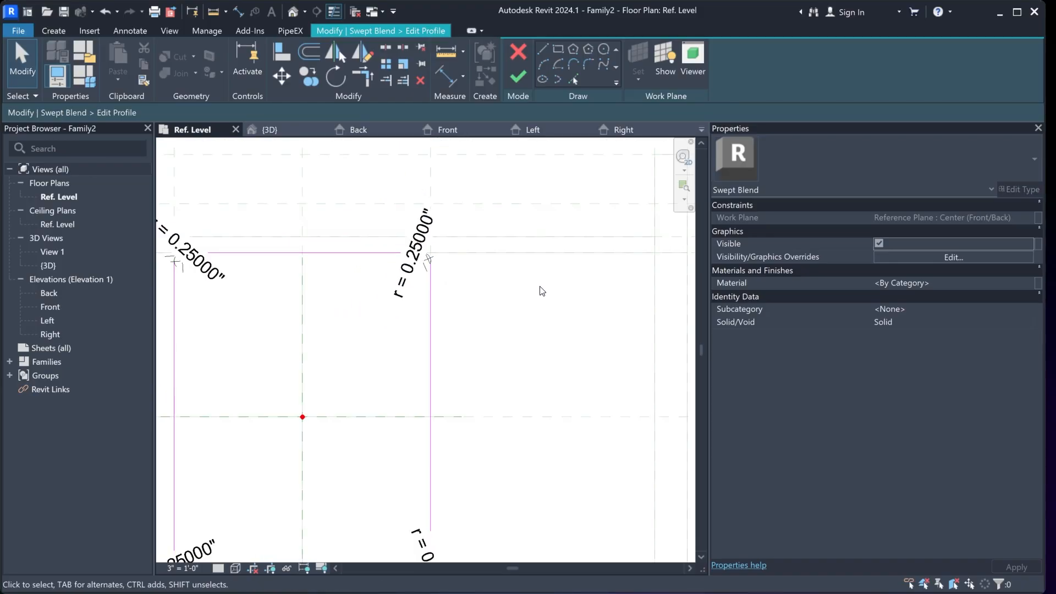
pyautogui.click(88, 79)
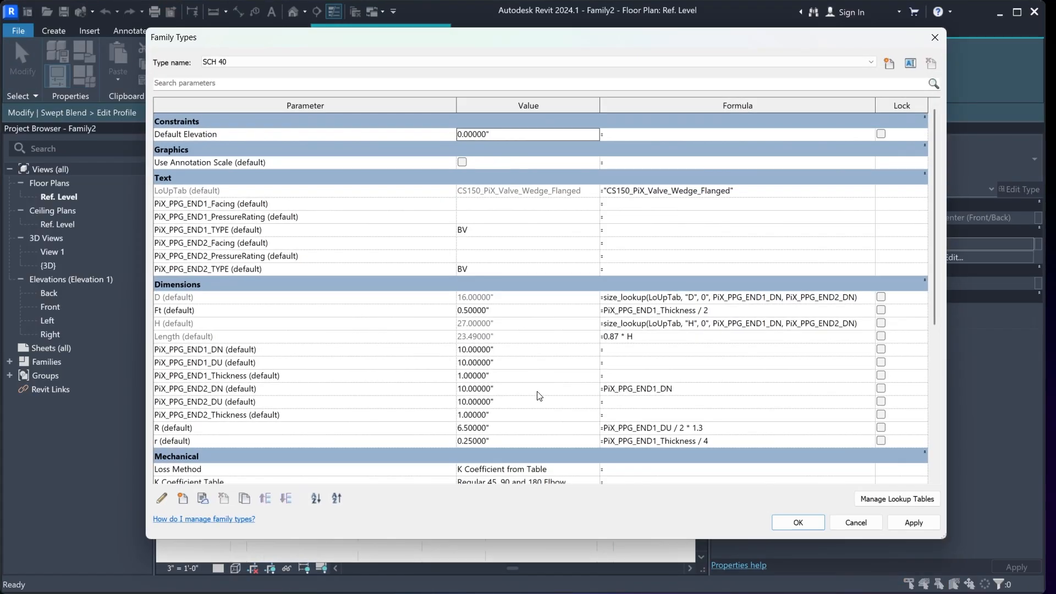
pyautogui.click(707, 441)
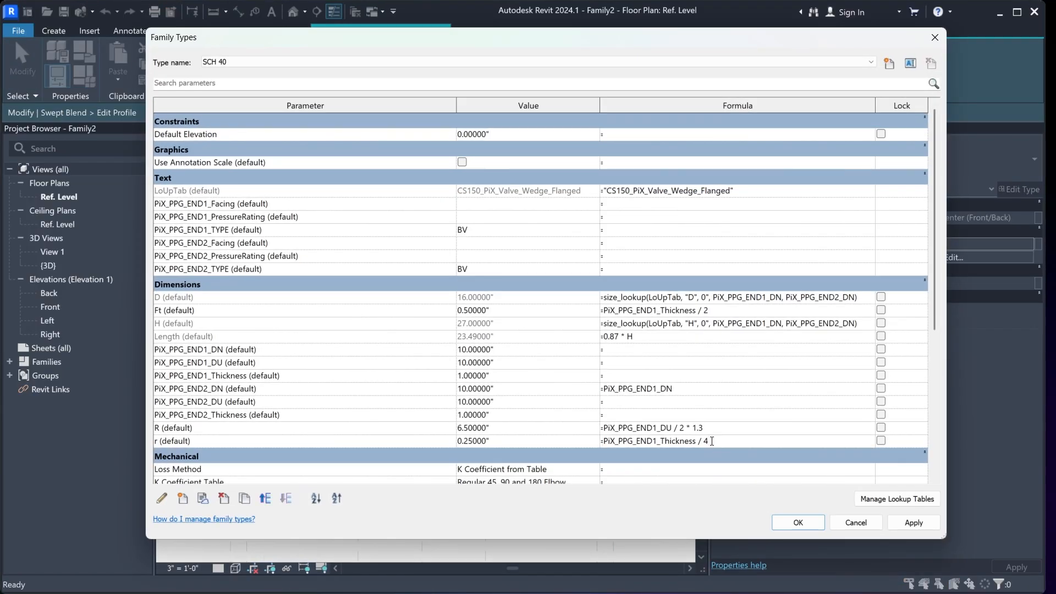
pyautogui.click(909, 522)
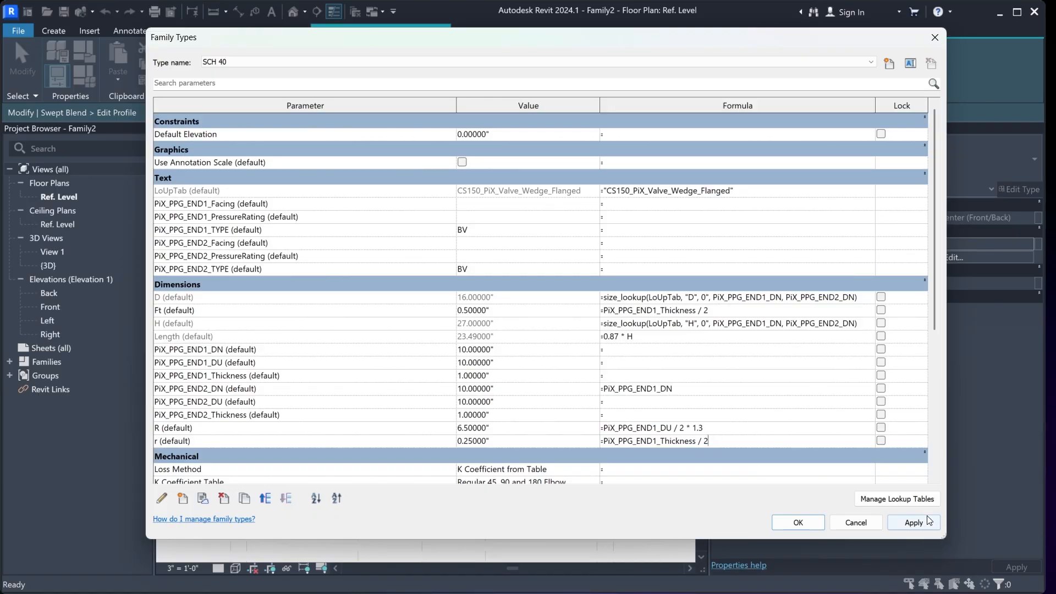
pyautogui.click(798, 522)
# Finish the first profile's sketch and open the swept blend's Profile 2 for sketch editing
pyautogui.scroll(2, 334, 434)
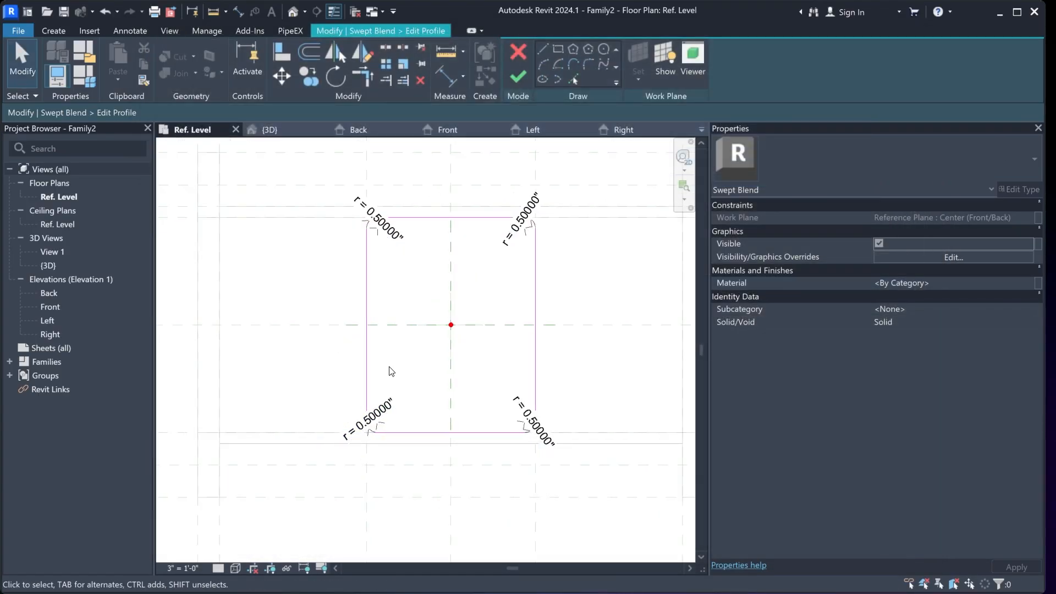
pyautogui.scroll(-1, 393, 352)
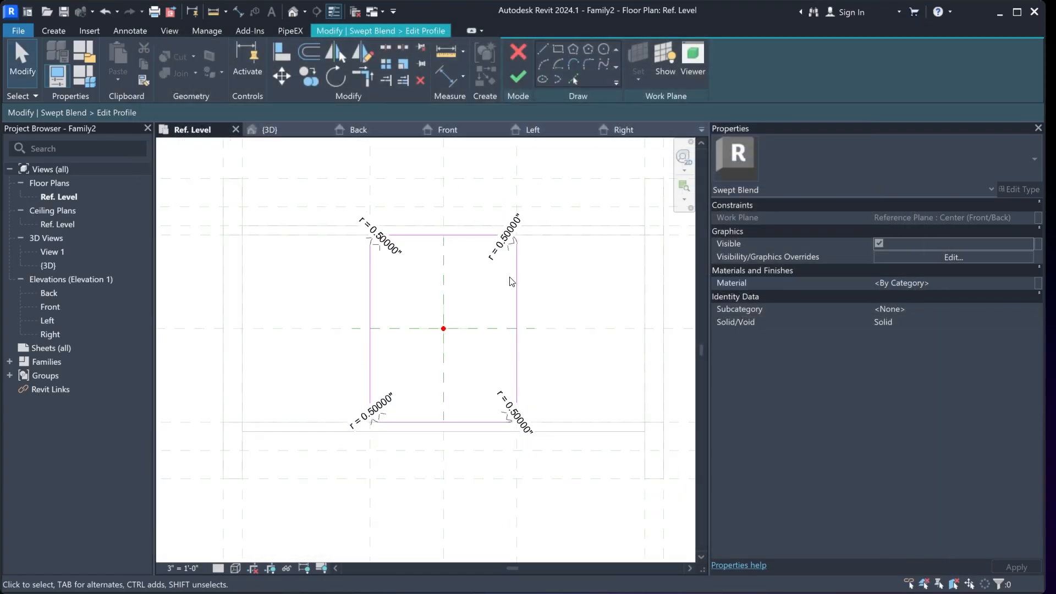
pyautogui.click(520, 78)
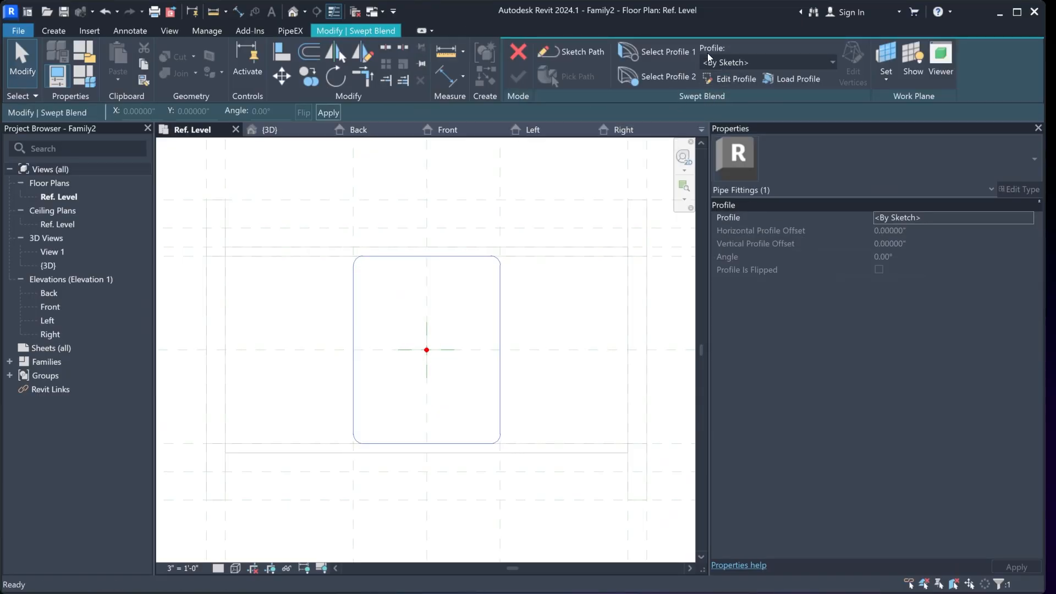
pyautogui.click(666, 78)
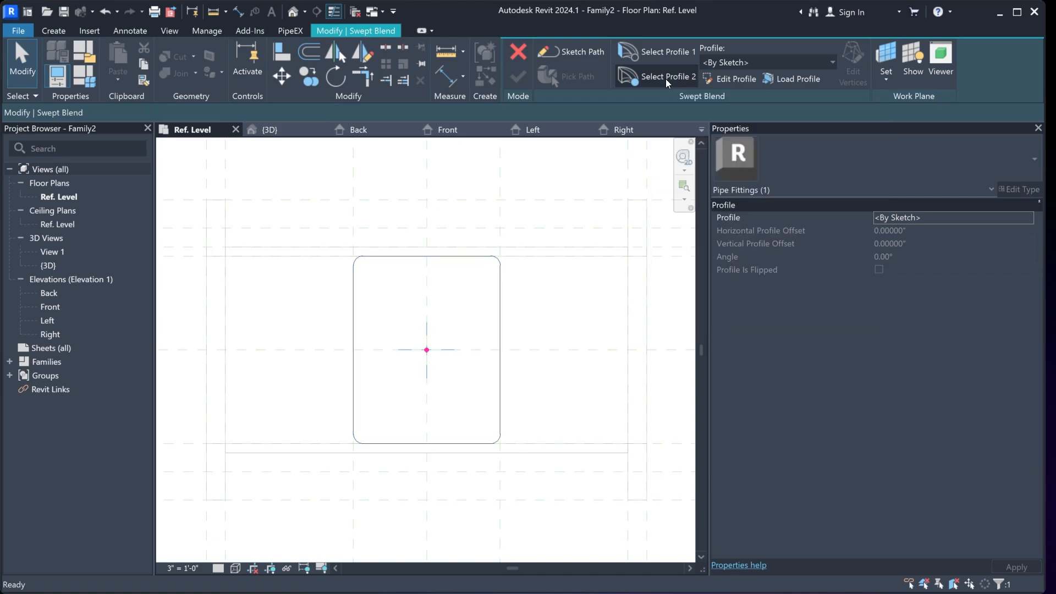
pyautogui.click(738, 81)
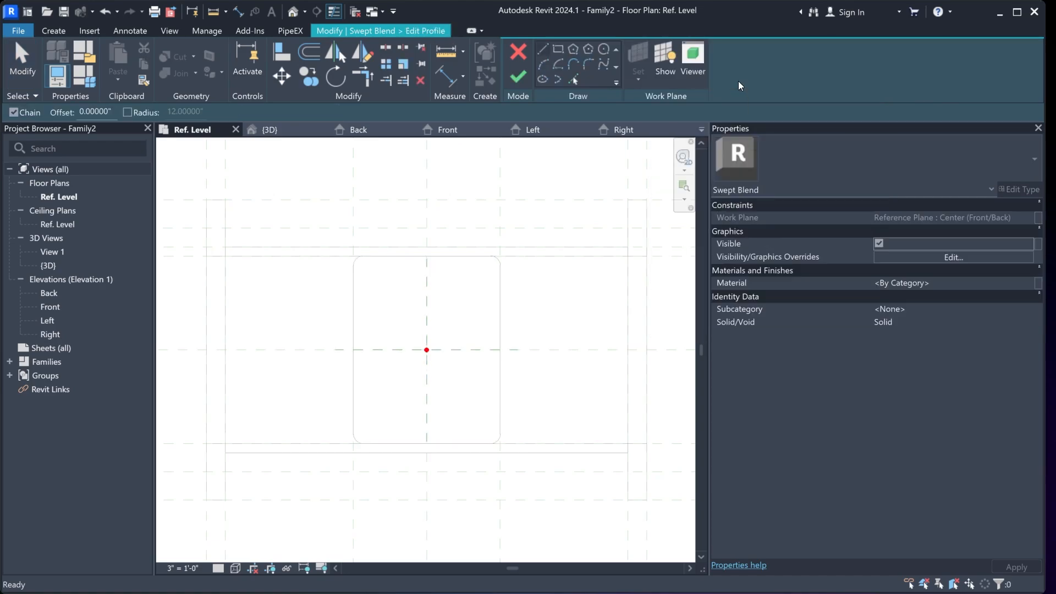
# Sketch a rectangle about 7.83" by 13" on the reference planes for Profile 2 and lock all four sides to them
pyautogui.click(558, 50)
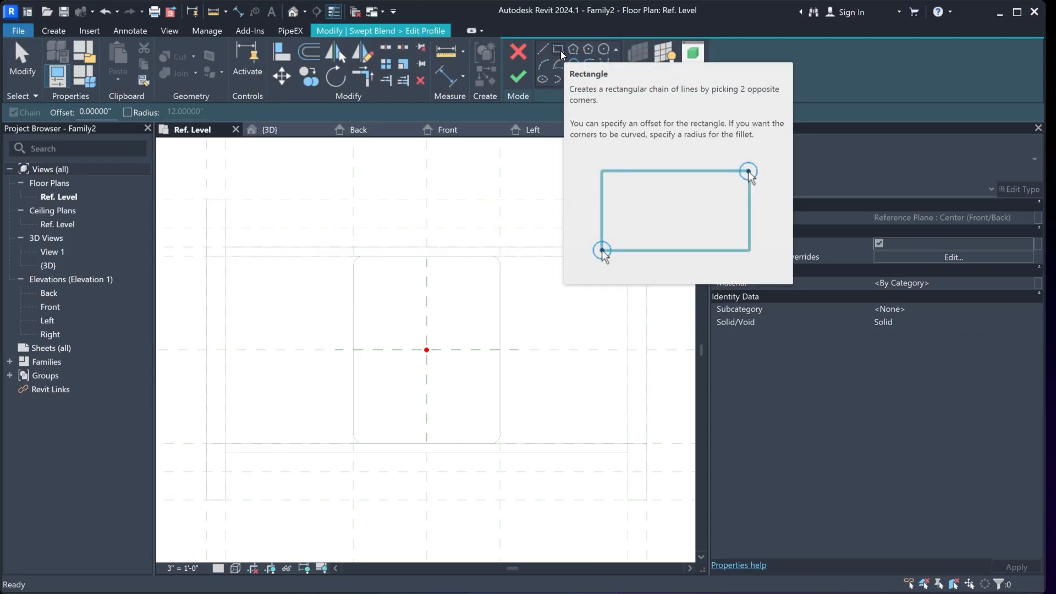
pyautogui.click(356, 228)
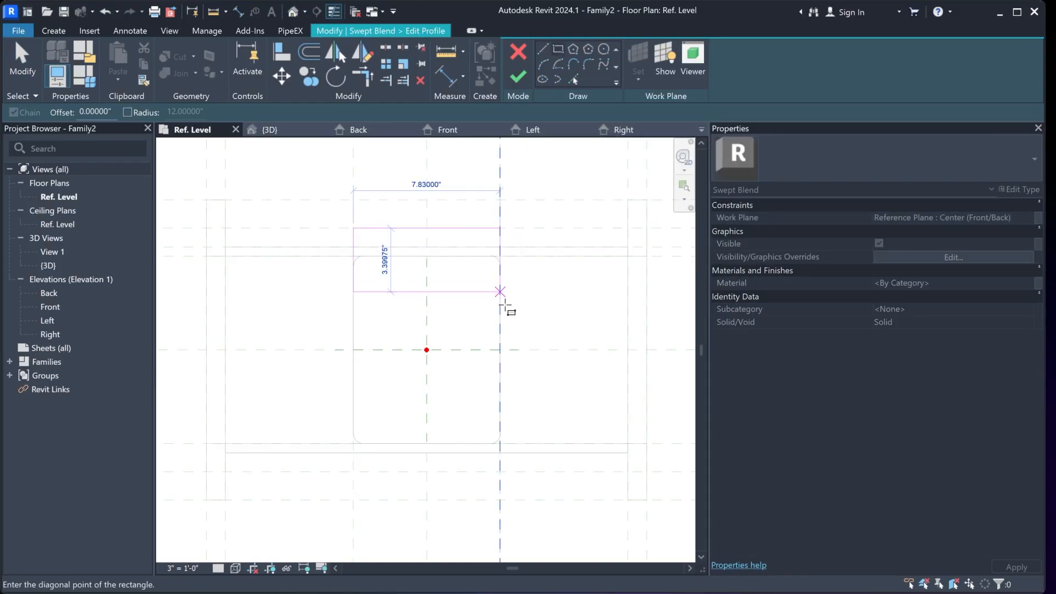
pyautogui.click(500, 471)
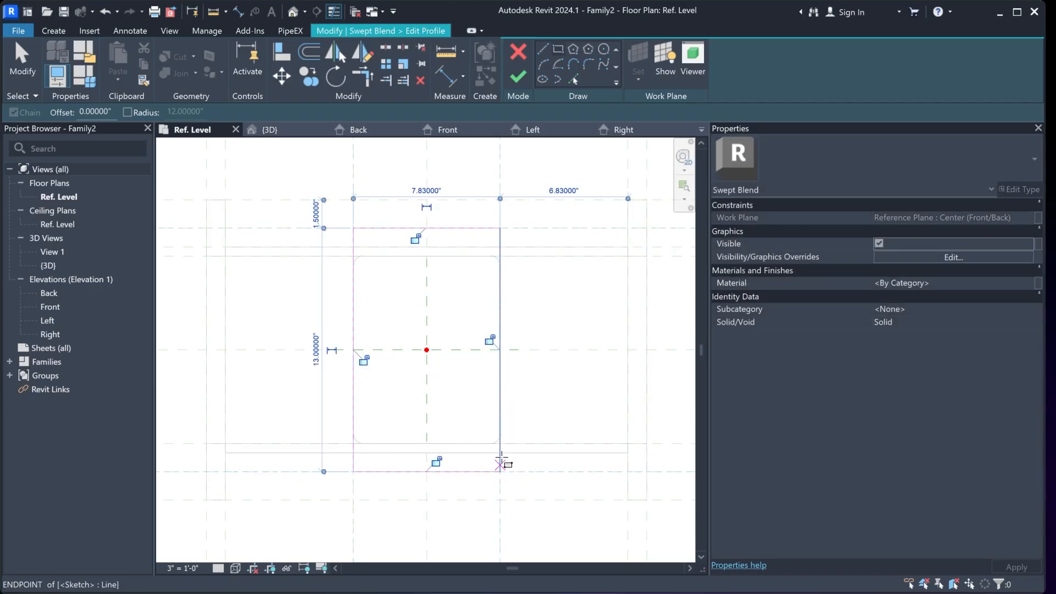
pyautogui.click(415, 238)
pyautogui.click(489, 340)
pyautogui.click(436, 461)
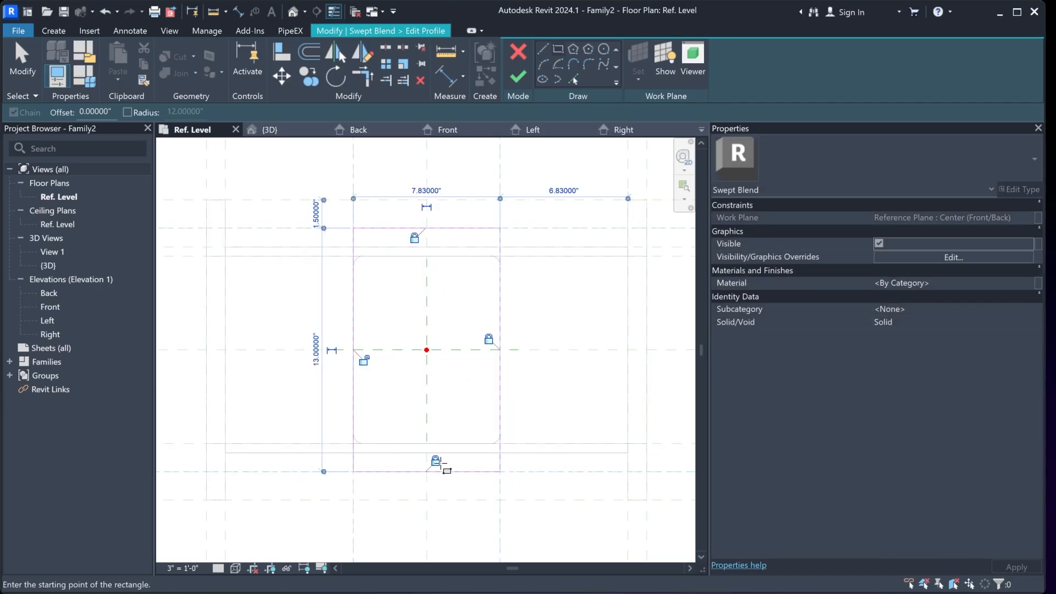
pyautogui.click(364, 359)
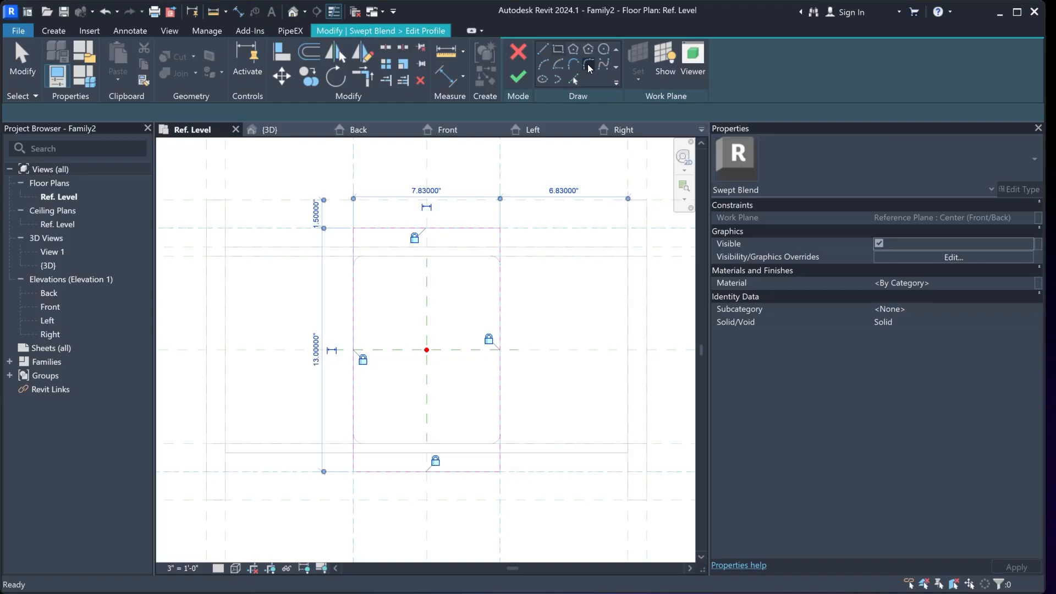
# Round the two upper corners of the Profile 2 rectangle with fillet arcs of about 2.25" radius
pyautogui.click(589, 65)
pyautogui.click(473, 229)
pyautogui.click(502, 273)
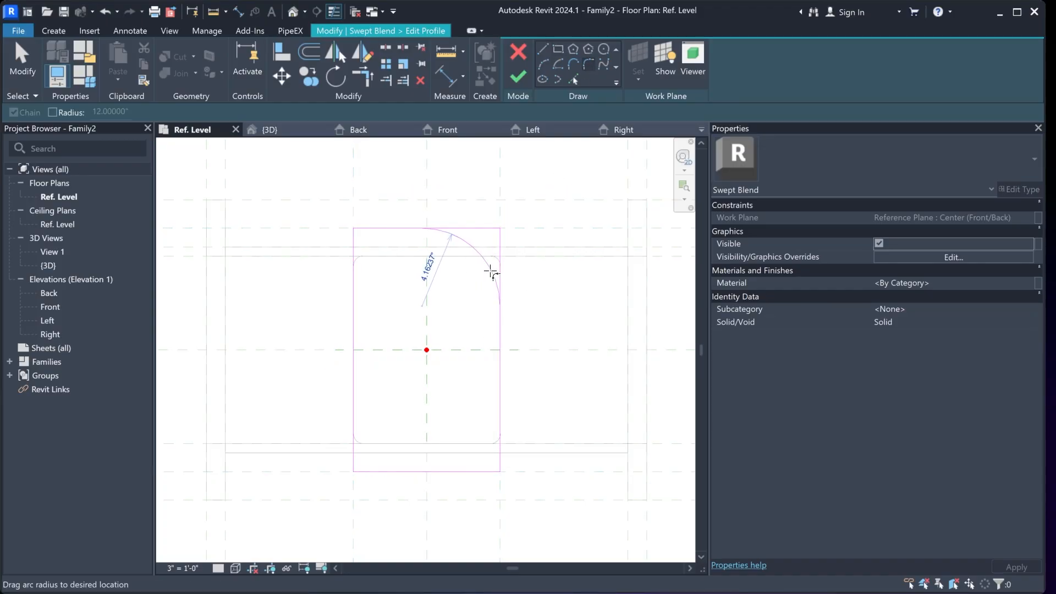
pyautogui.click(492, 236)
pyautogui.click(389, 234)
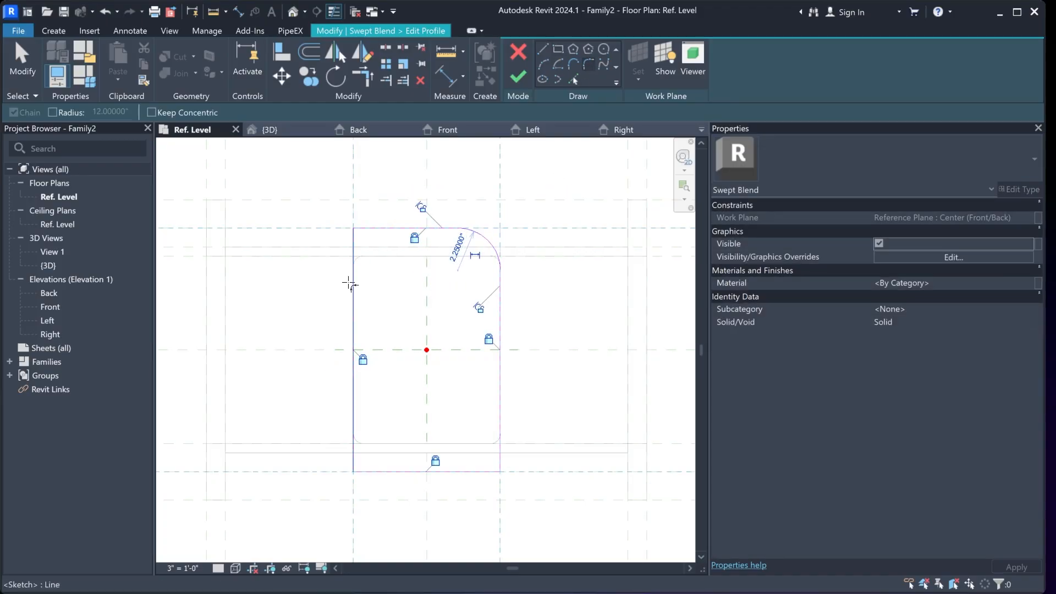
pyautogui.click(352, 282)
pyautogui.click(368, 240)
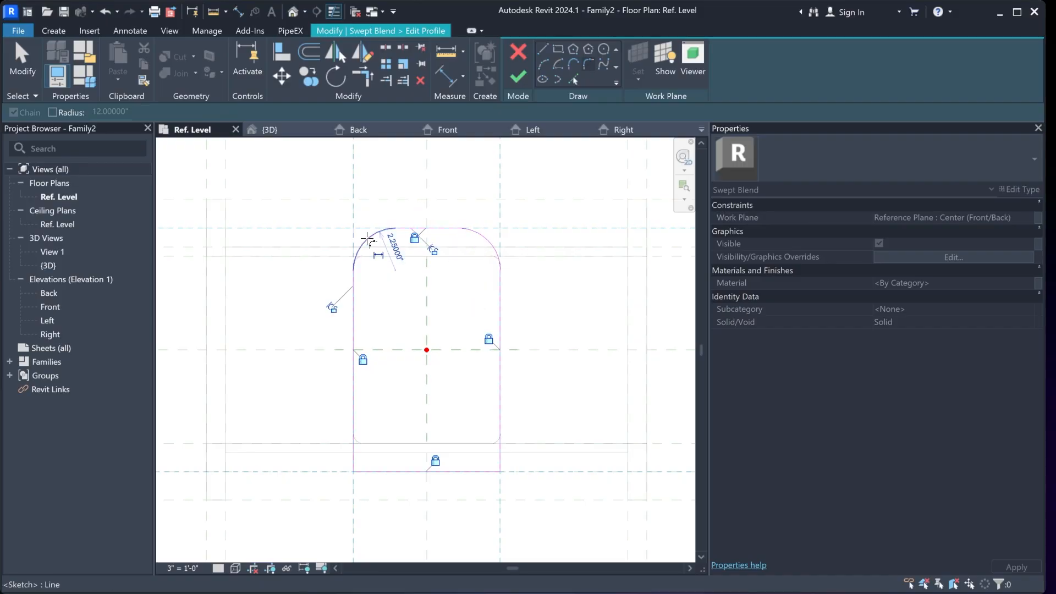
# Round the two lower corners of the Profile 2 rectangle with fillet arcs of about 2.25" radius
pyautogui.click(479, 471)
pyautogui.click(500, 422)
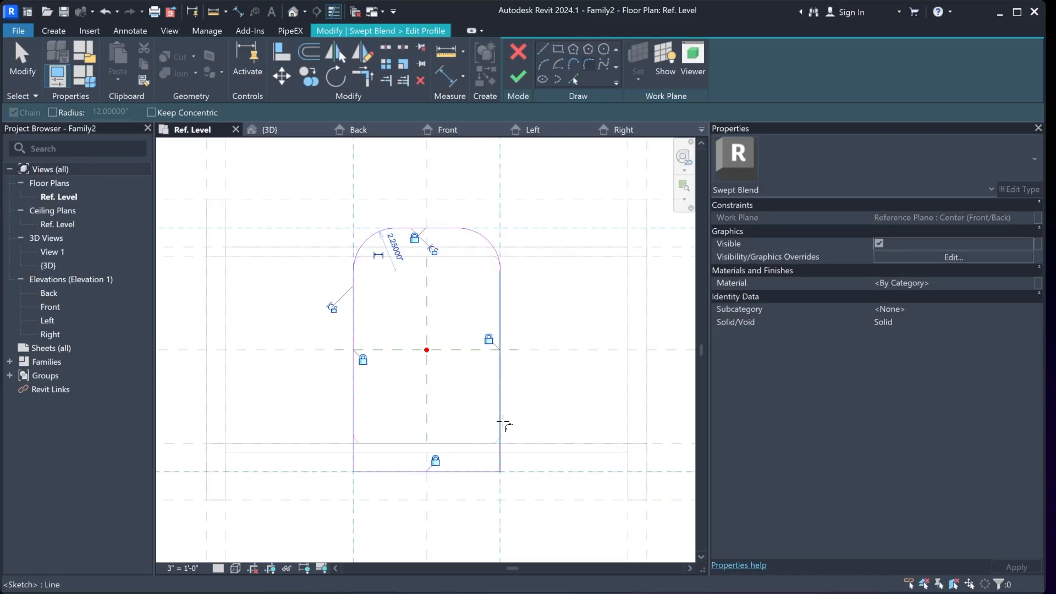
pyautogui.click(489, 456)
pyautogui.click(354, 432)
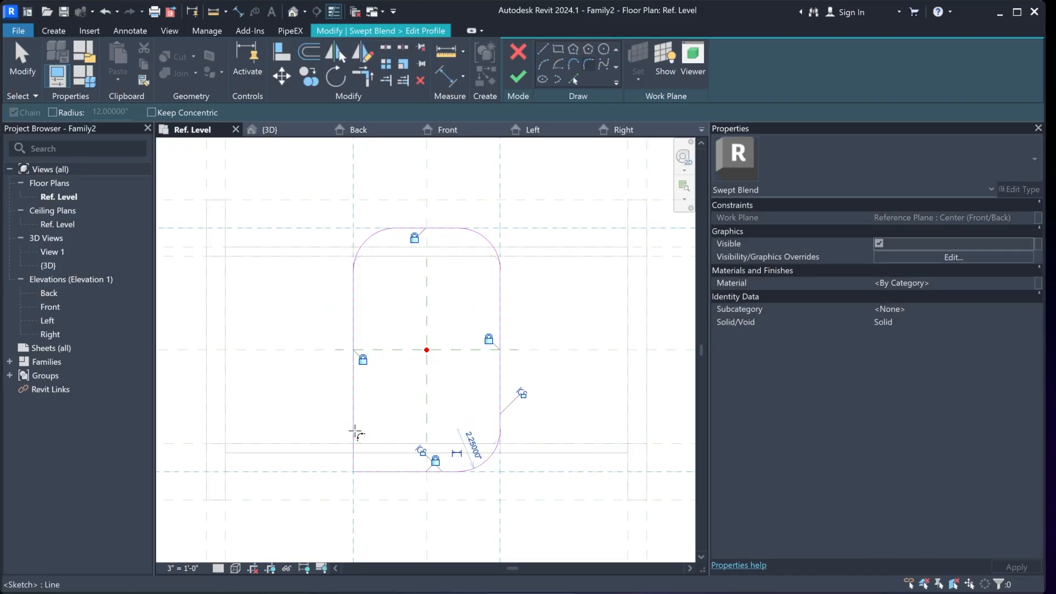
pyautogui.click(378, 472)
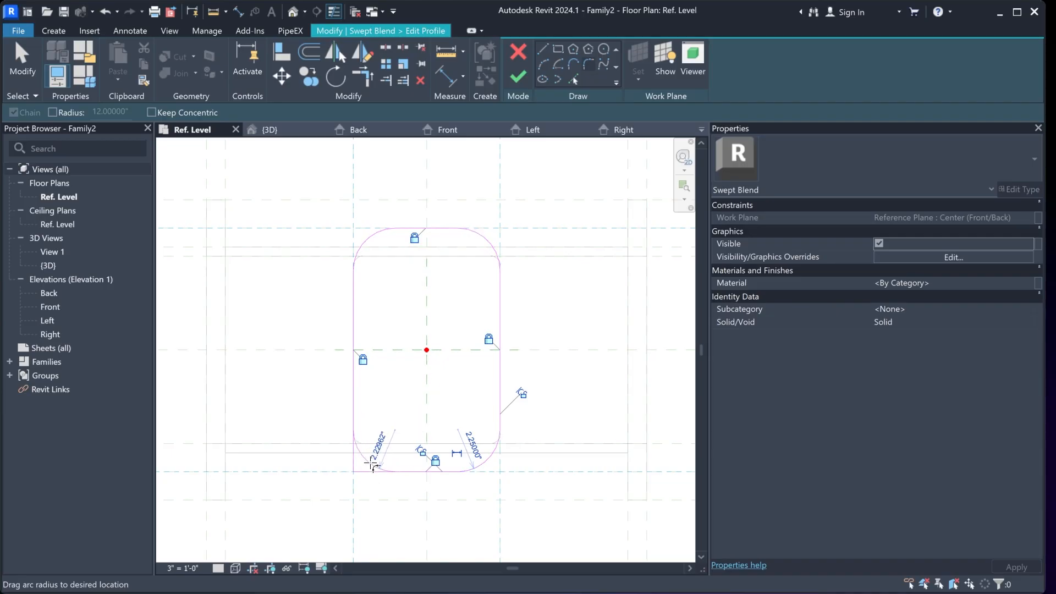
pyautogui.click(365, 452)
pyautogui.press('Escape')
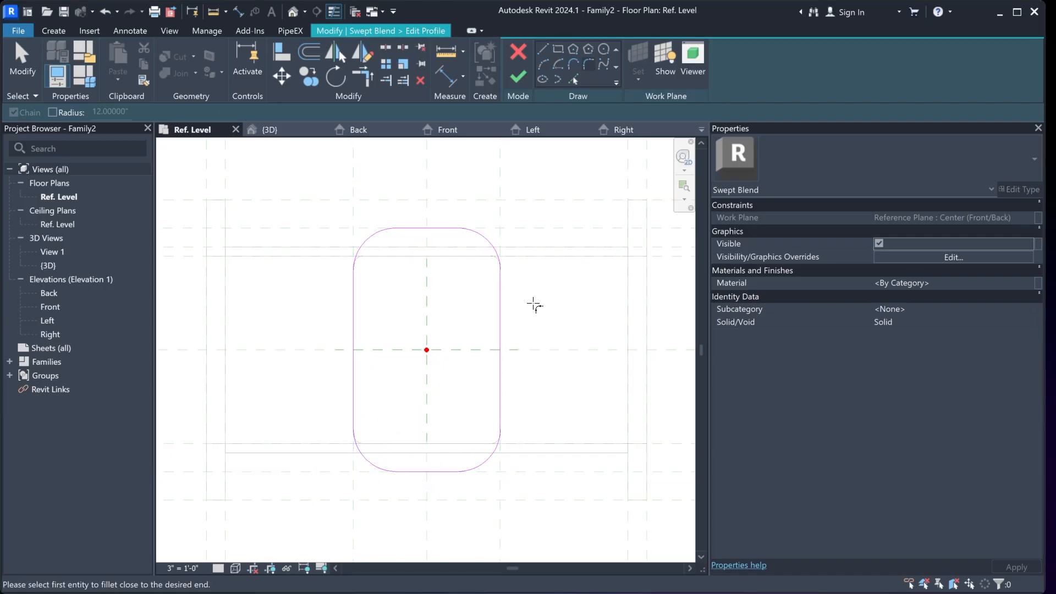
# Add a radial dimension to each of the four corner arcs of the Profile 2 sketch
pyautogui.click(128, 29)
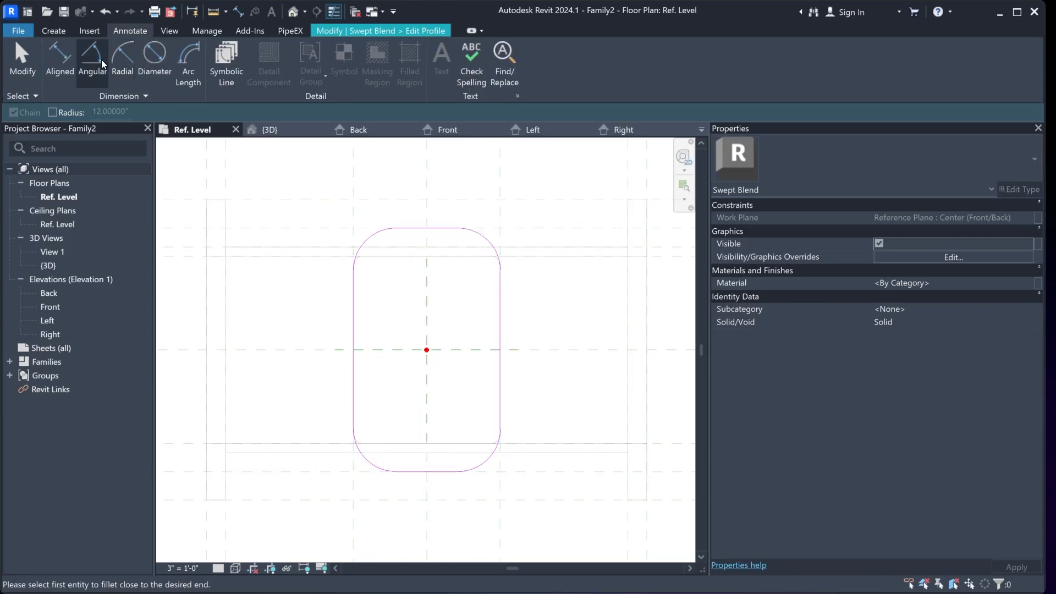
pyautogui.click(128, 61)
pyautogui.click(361, 244)
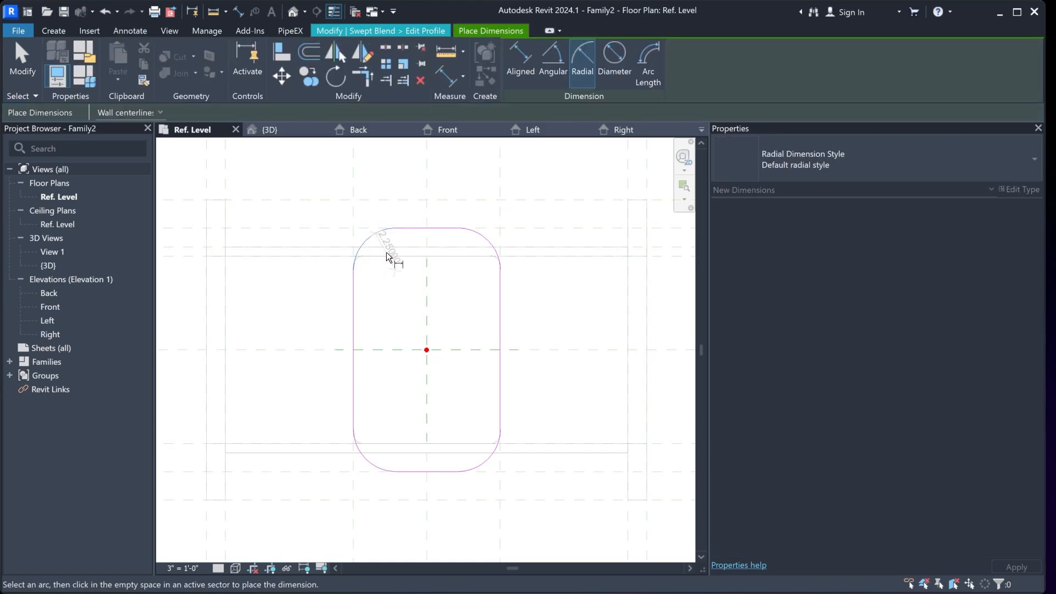
pyautogui.click(374, 247)
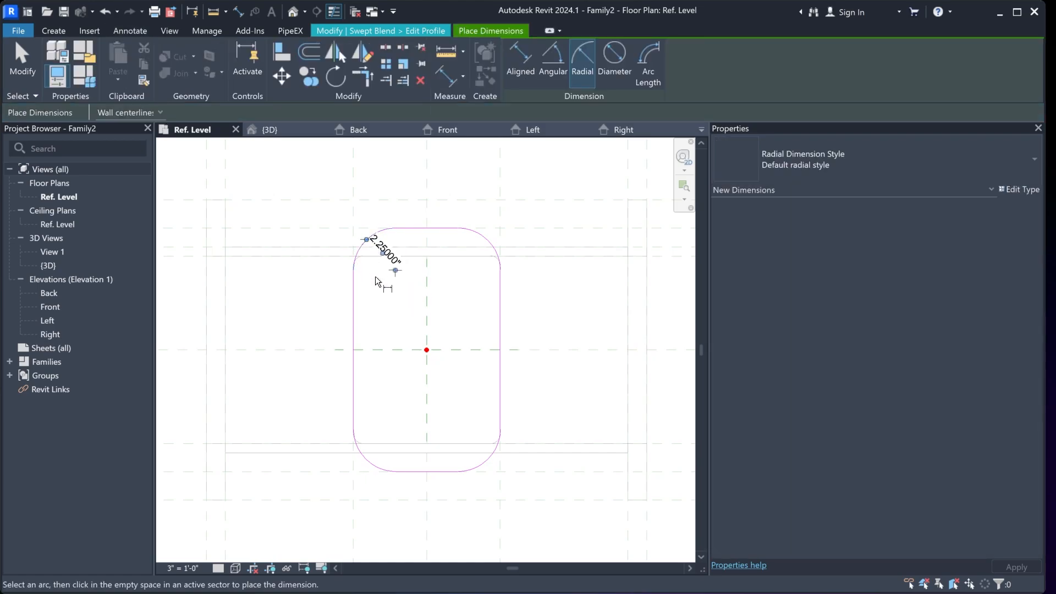
pyautogui.click(490, 244)
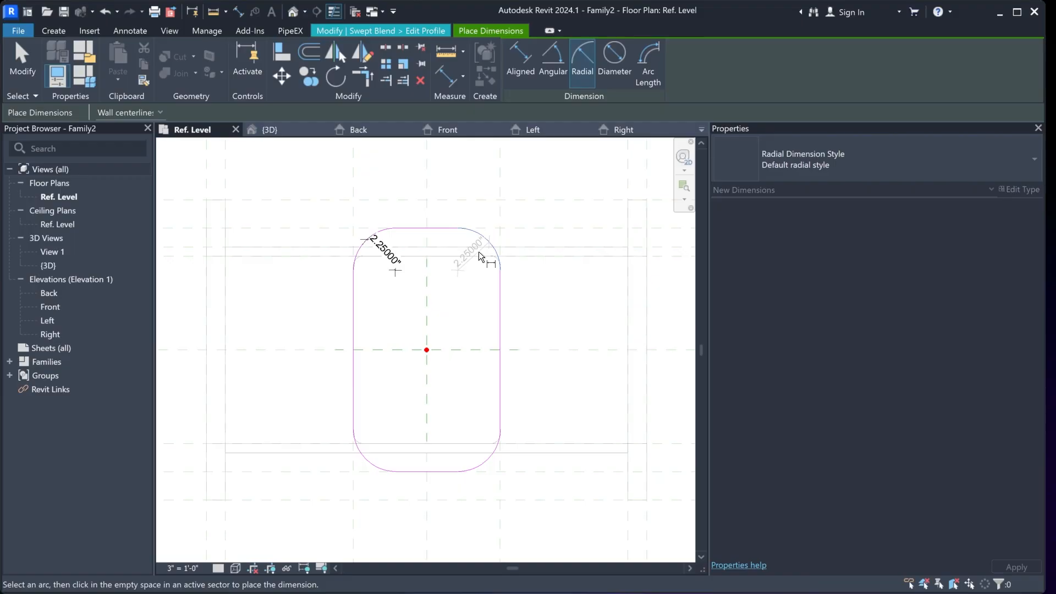
pyautogui.click(478, 252)
pyautogui.click(485, 460)
pyautogui.click(477, 456)
pyautogui.click(368, 463)
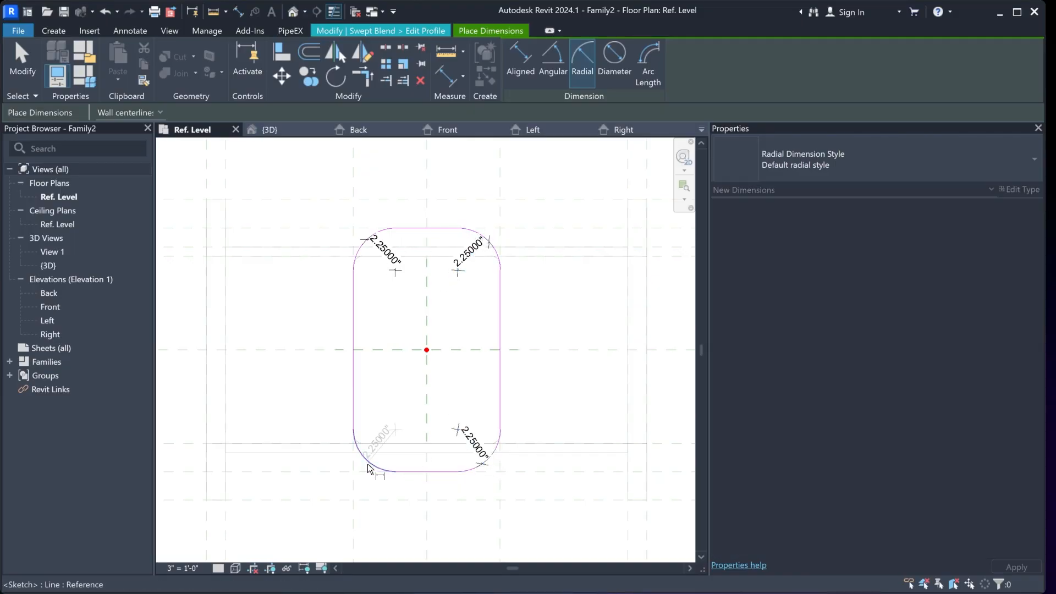
pyautogui.click(379, 452)
pyautogui.press('Escape')
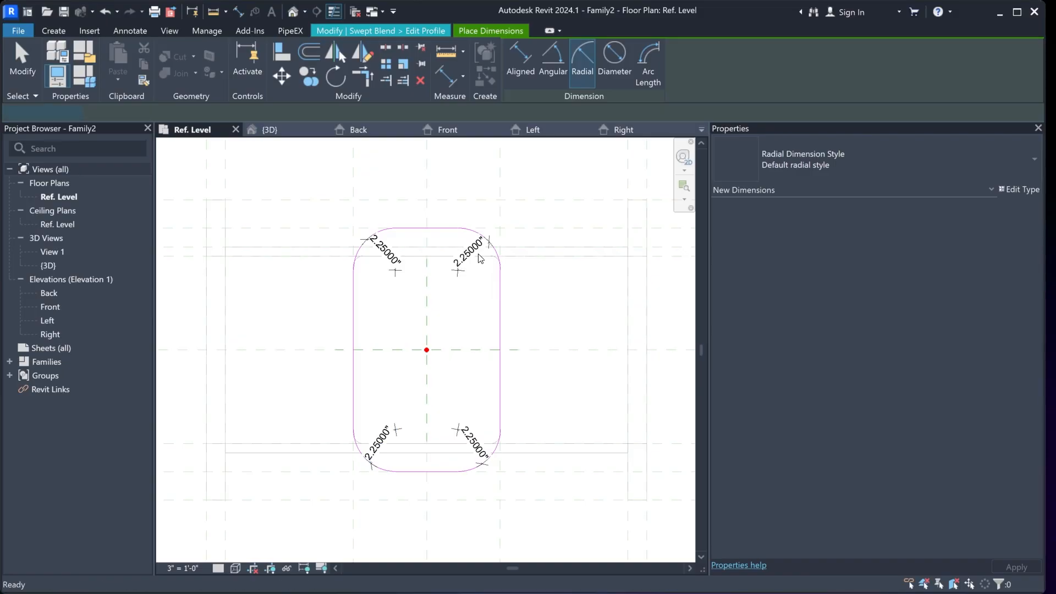
# Label the radial dimensions of the two right-hand corner arcs with the r parameter
pyautogui.click(478, 253)
pyautogui.click(584, 62)
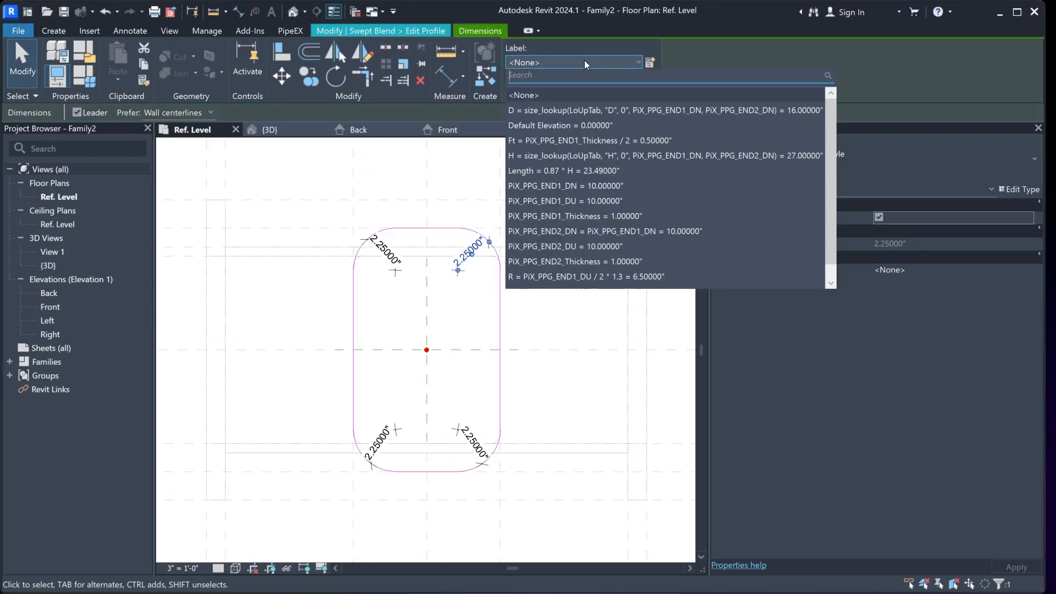
pyautogui.scroll(-1, 595, 176)
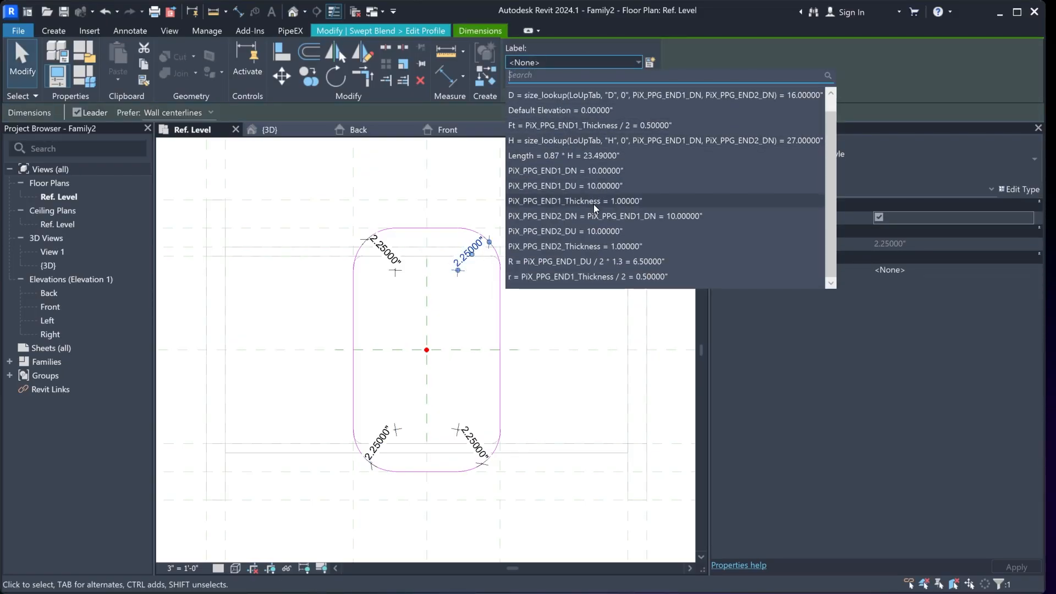
pyautogui.click(543, 277)
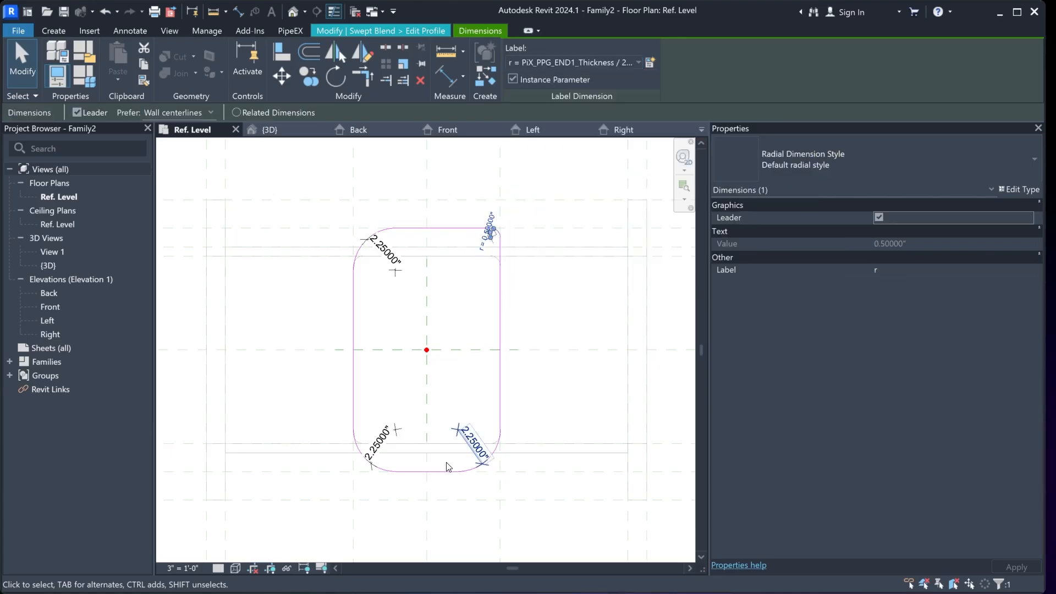
pyautogui.click(474, 442)
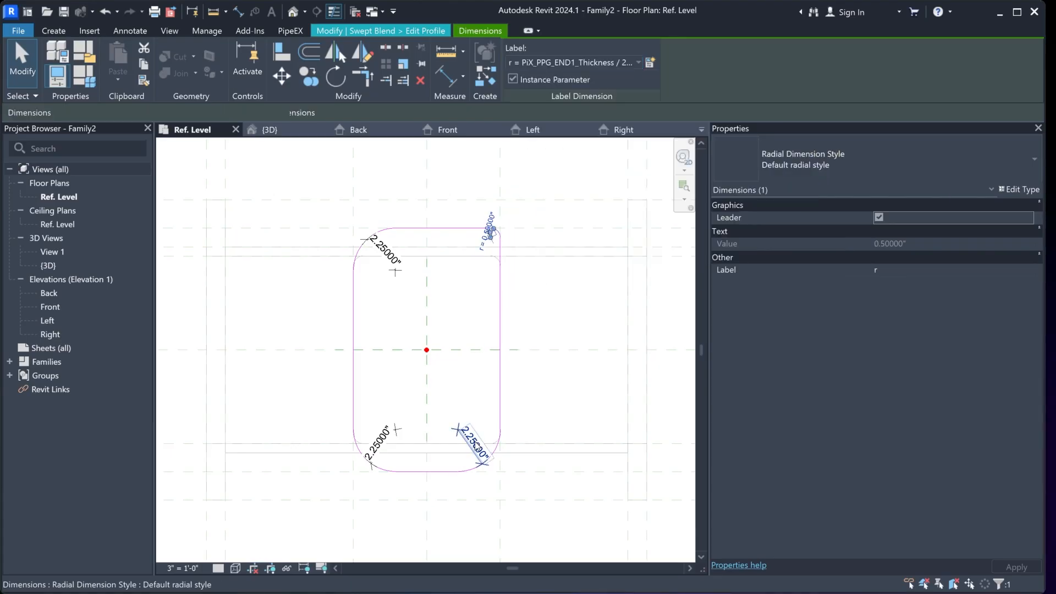
pyautogui.click(612, 61)
pyautogui.scroll(-1, 589, 219)
pyautogui.click(557, 282)
# Label the radial dimensions of the two left-hand corner arcs with the r parameter
pyautogui.click(380, 250)
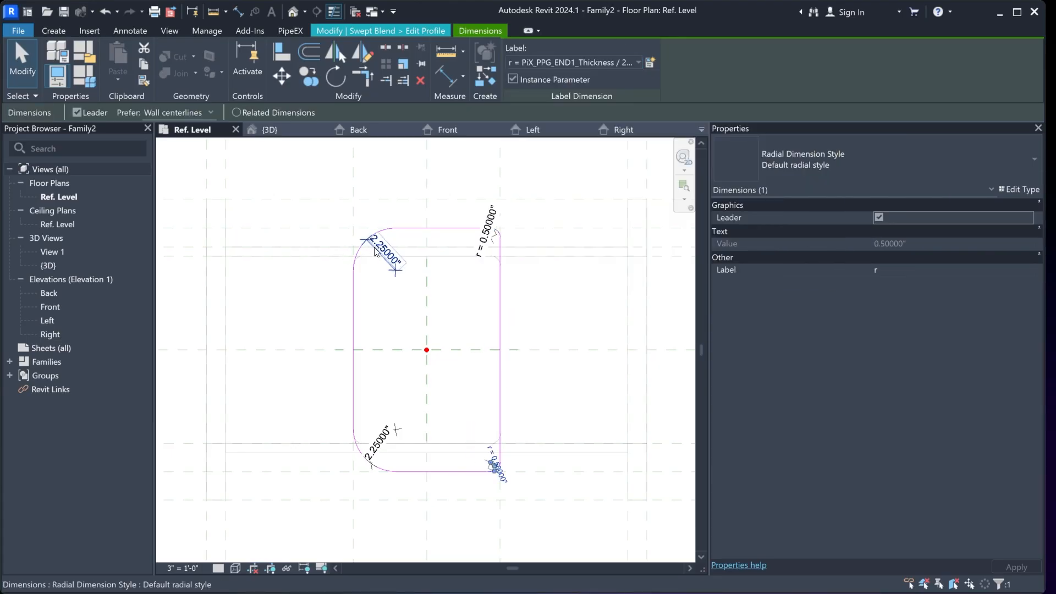
pyautogui.click(597, 63)
pyautogui.scroll(-1, 575, 254)
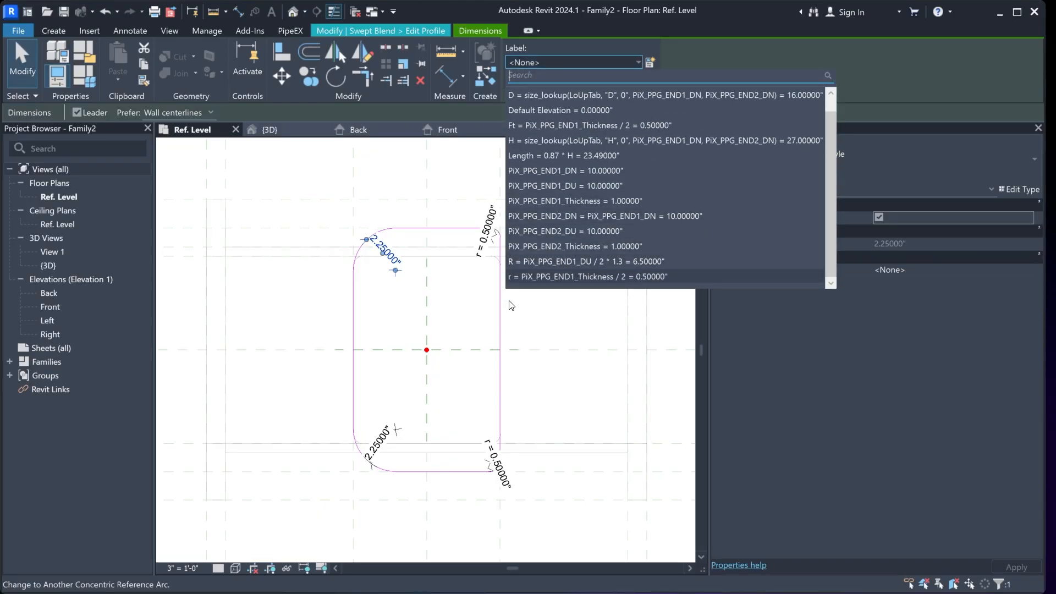
pyautogui.click(550, 276)
pyautogui.click(378, 443)
pyautogui.click(597, 62)
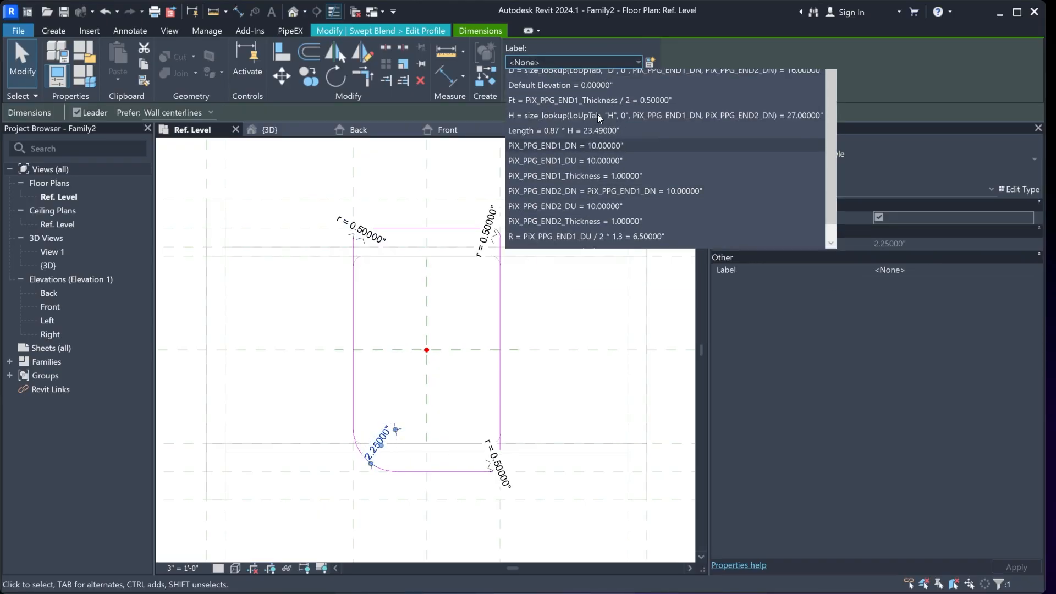
pyautogui.scroll(-1, 562, 277)
pyautogui.click(554, 281)
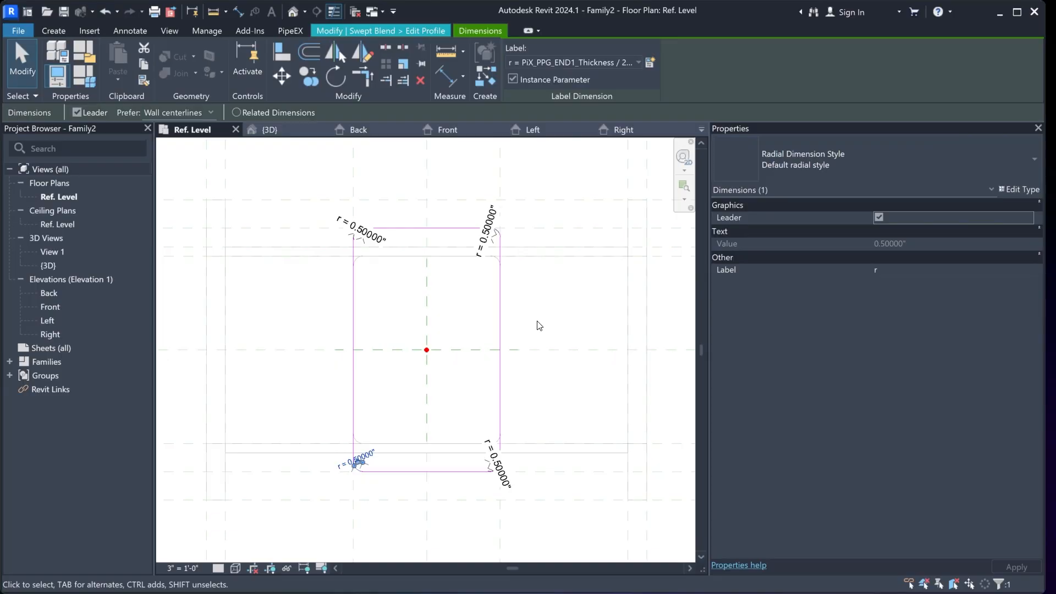
pyautogui.press('Escape')
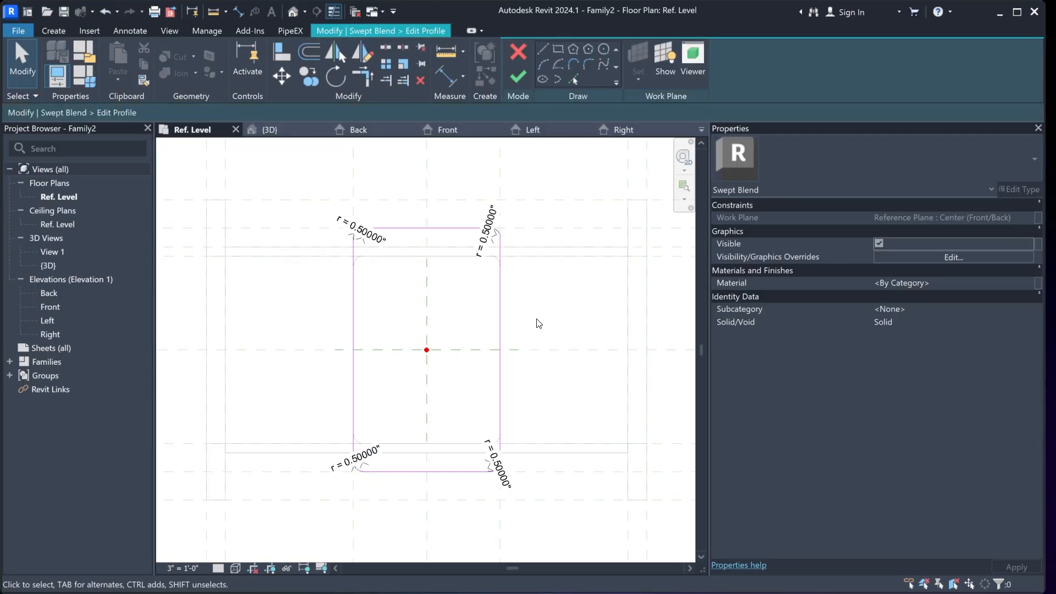
# Finish the Profile 2 sketch and the swept blend, and show the valve body in the {3D} view
pyautogui.click(518, 81)
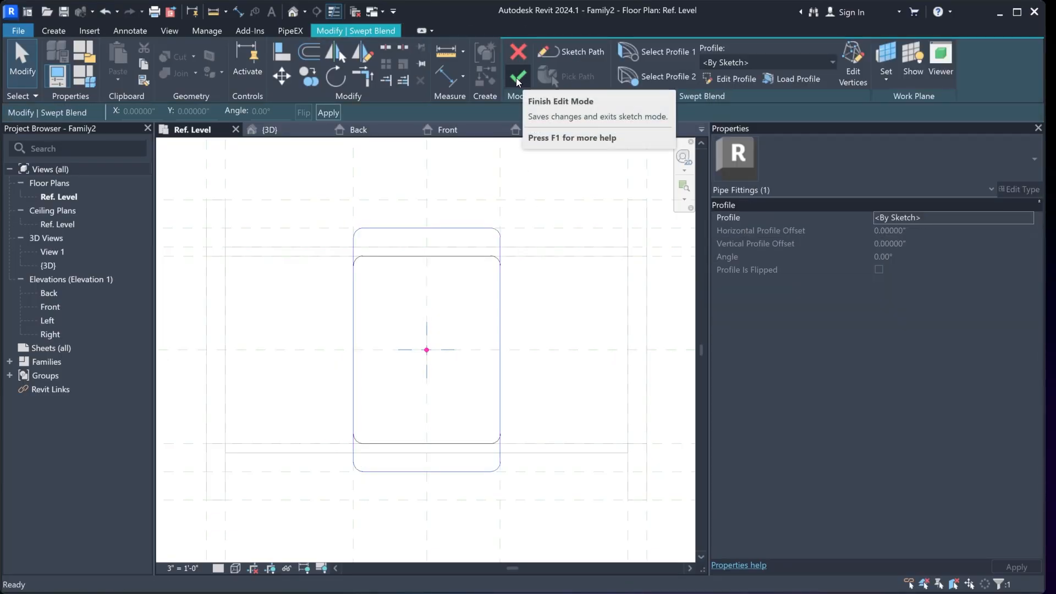
pyautogui.click(517, 81)
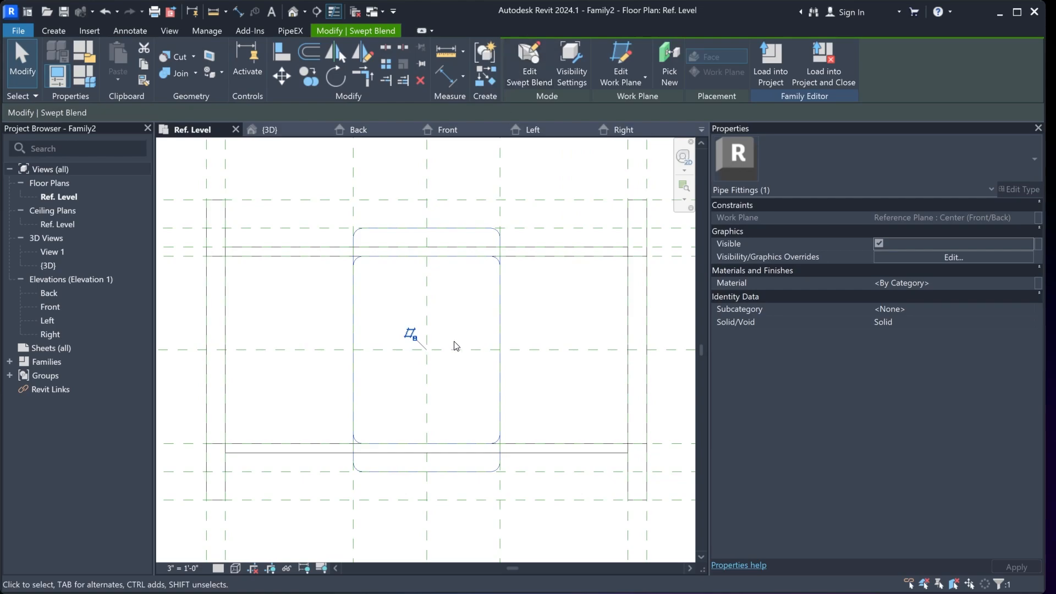
pyautogui.doubleClick(54, 264)
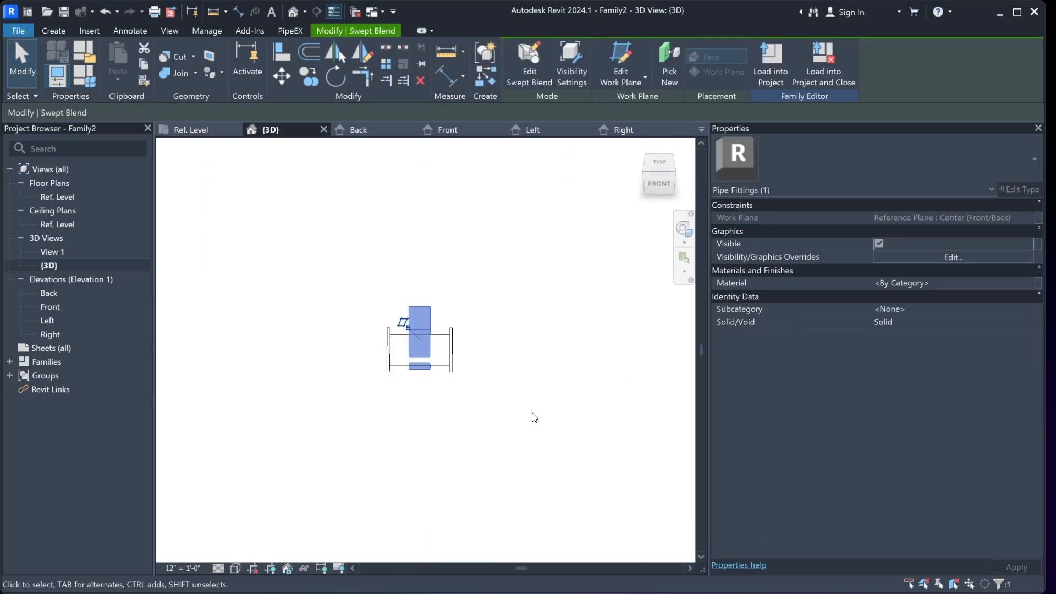
pyautogui.click(447, 400)
pyautogui.keyDown('shift'); pyautogui.moveTo(442, 401); pyautogui.dragTo(523, 365, button='middle'); pyautogui.keyUp('shift')
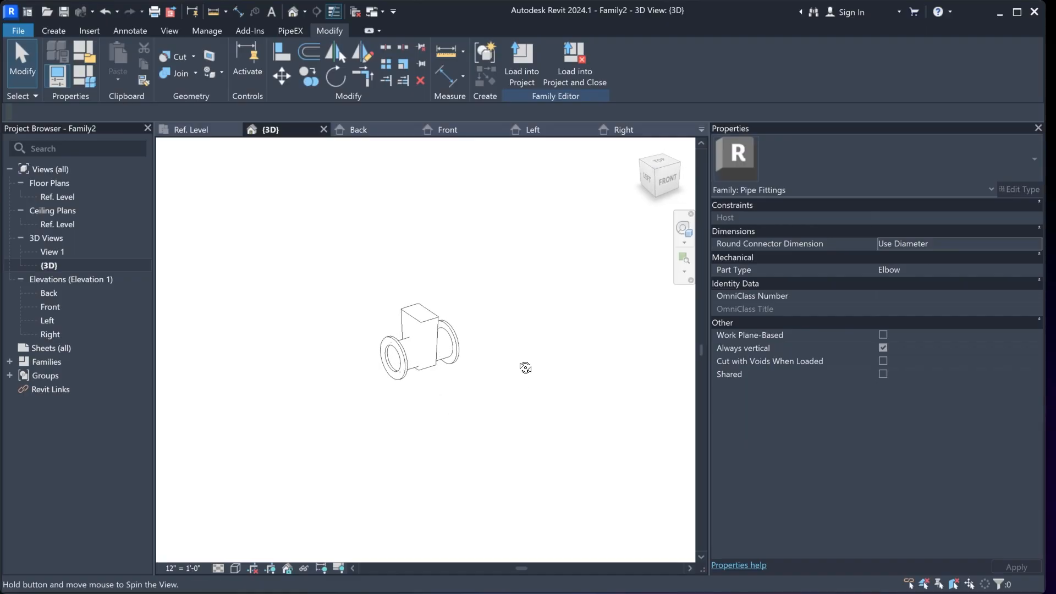
pyautogui.scroll(5, 432, 336)
pyautogui.moveTo(432, 337); pyautogui.dragTo(475, 395, button='middle')
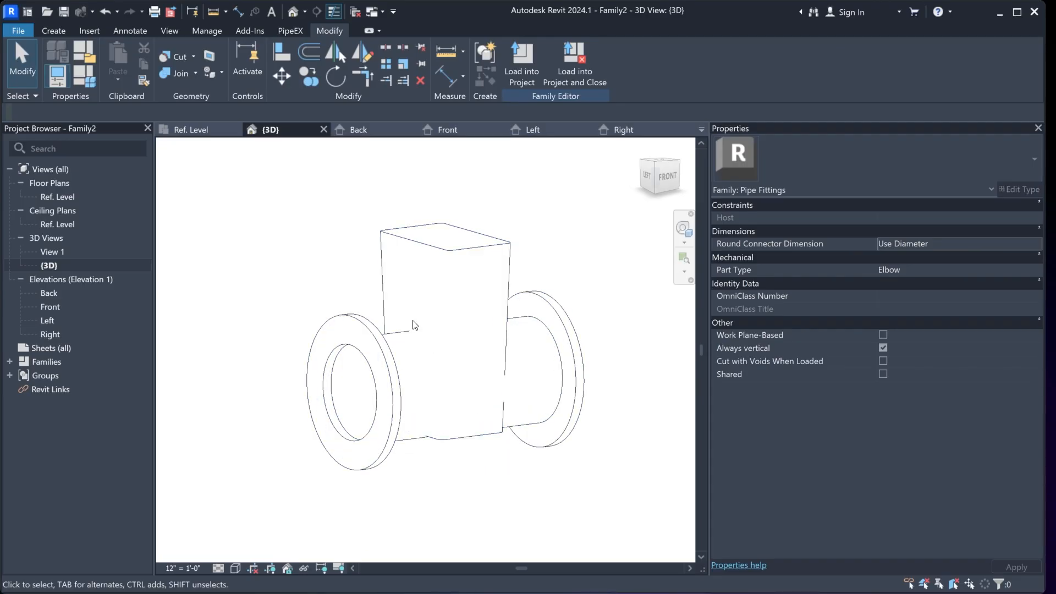
# Set the {3D} view's visual style to Shaded and inspect the valve body
pyautogui.click(238, 568)
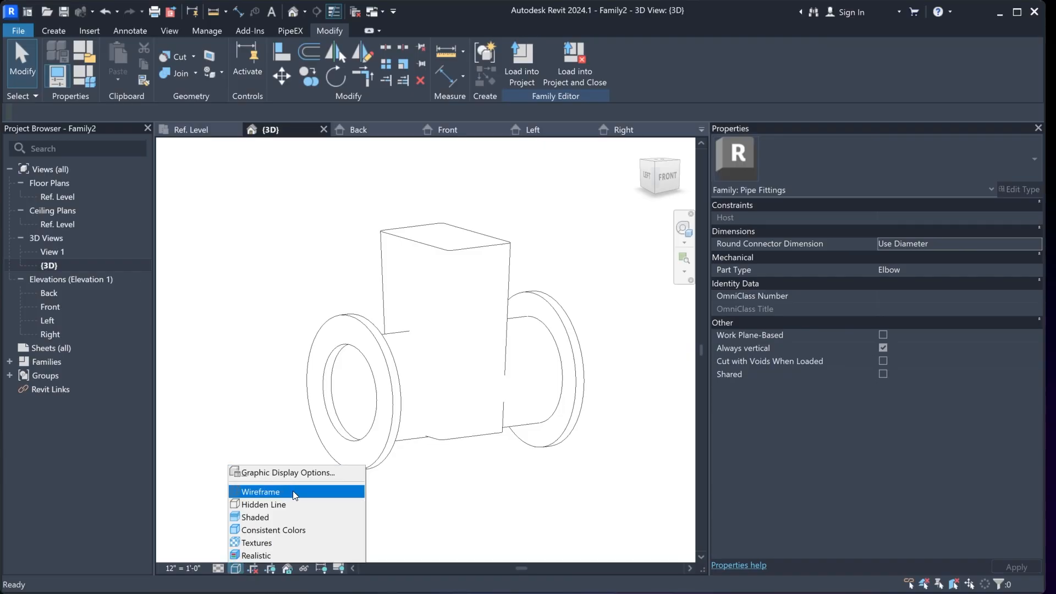
pyautogui.click(283, 517)
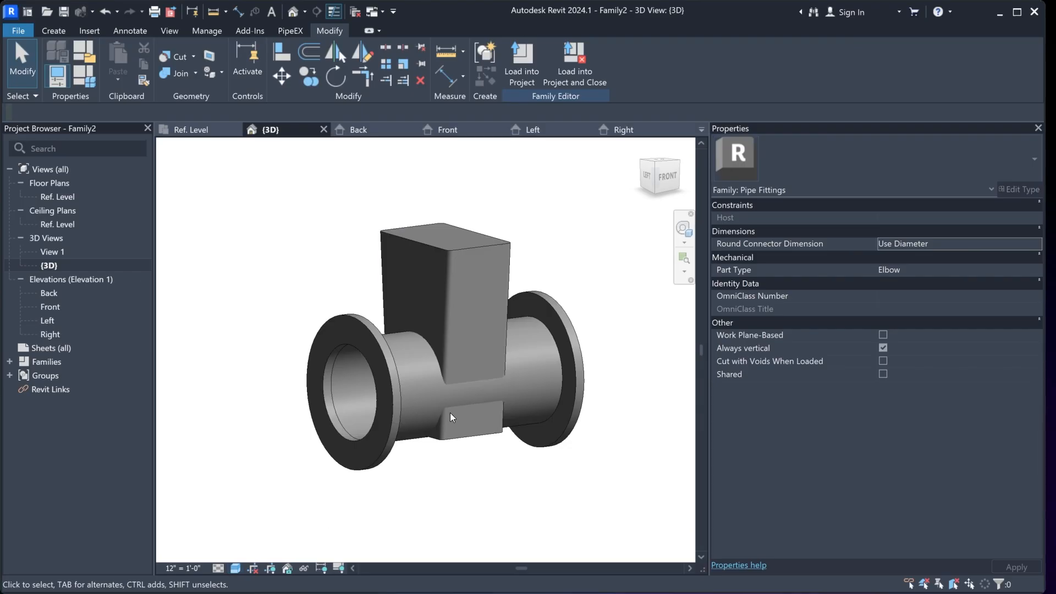
pyautogui.keyDown('shift'); pyautogui.moveTo(474, 460); pyautogui.dragTo(559, 274, button='middle'); pyautogui.keyUp('shift')
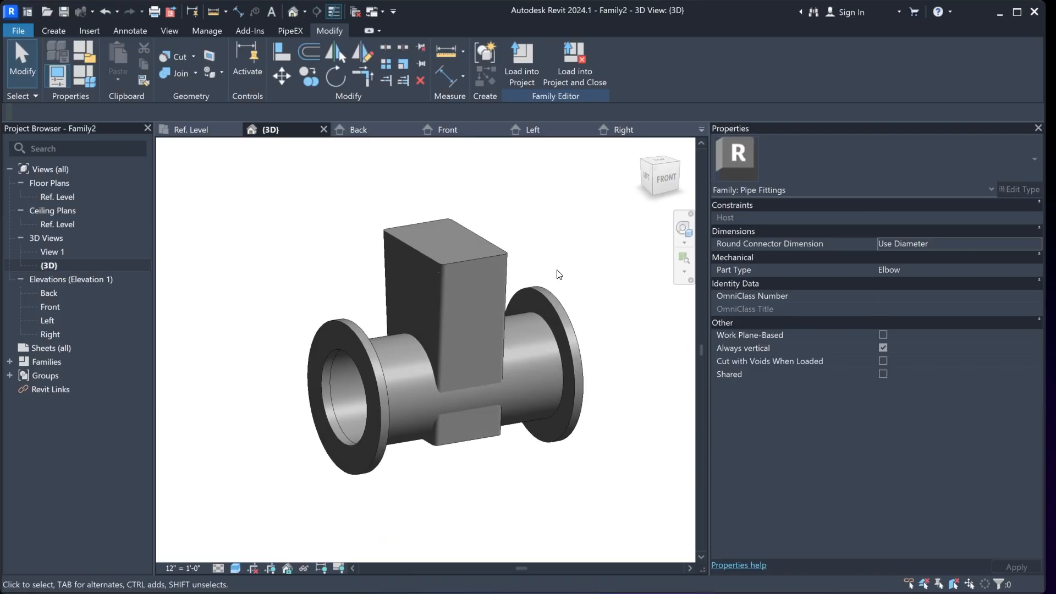
# In the Ref. Level plan, place vertical reference planes about 1.77" beyond the valve body's right edge and 2.25" beyond its left edge
pyautogui.click(186, 129)
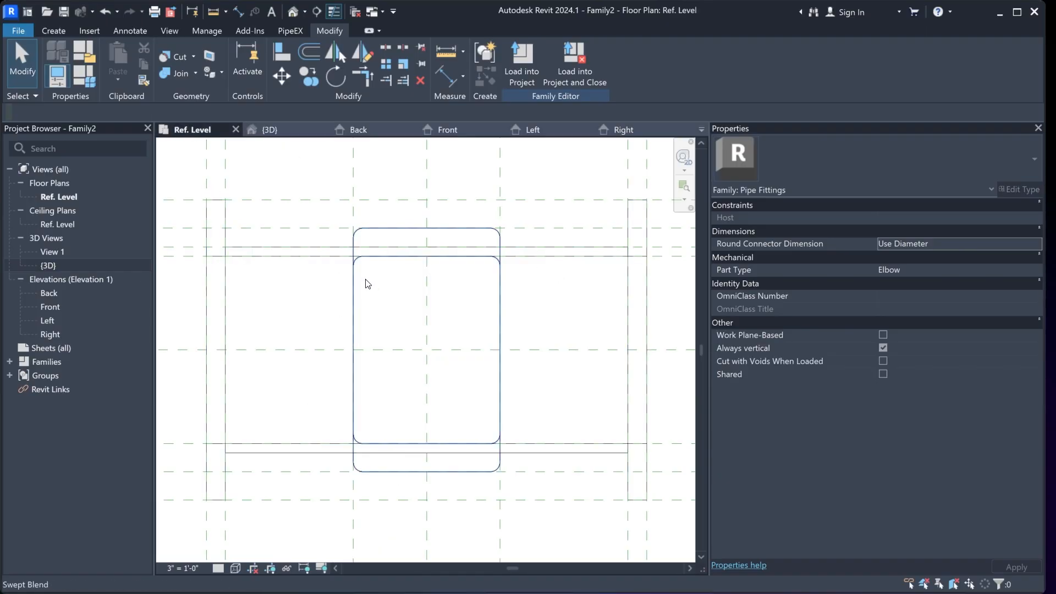
pyautogui.scroll(-1, 553, 173)
pyautogui.moveTo(553, 172); pyautogui.dragTo(528, 207, button='middle')
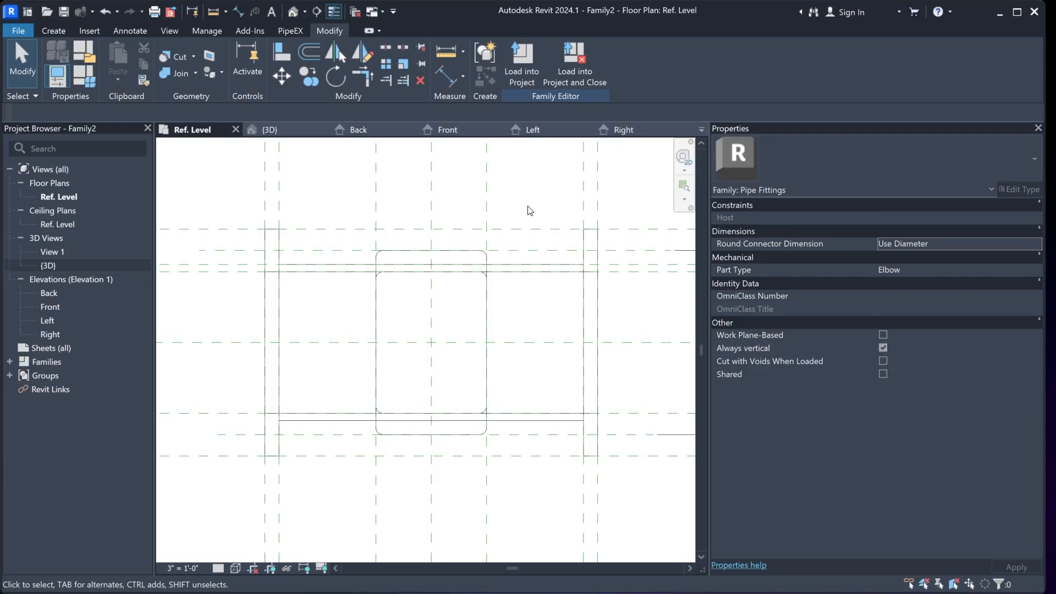
pyautogui.moveTo(529, 210); pyautogui.dragTo(516, 208, button='middle')
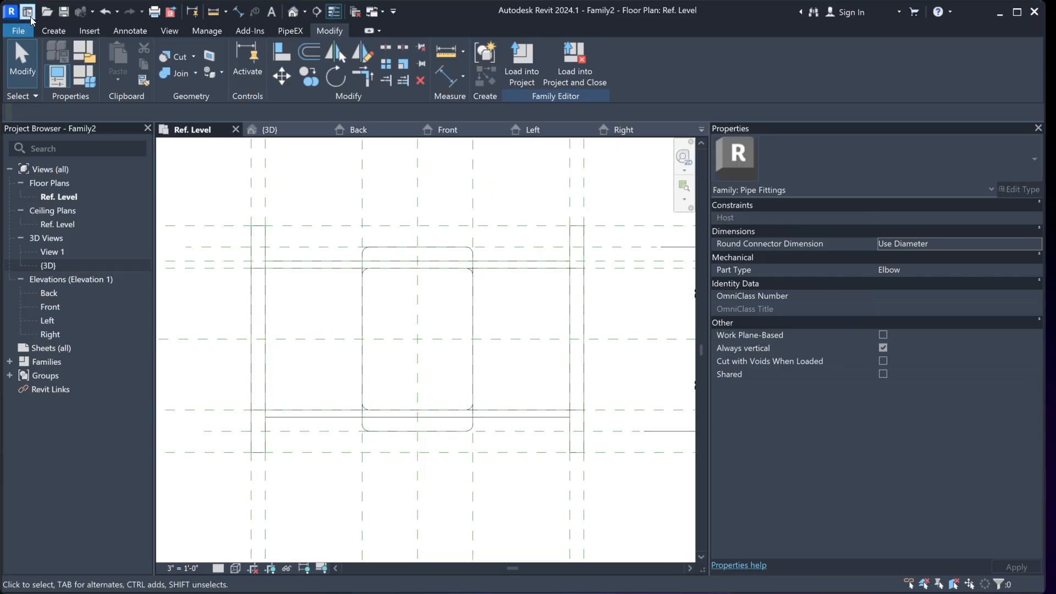
pyautogui.click(70, 34)
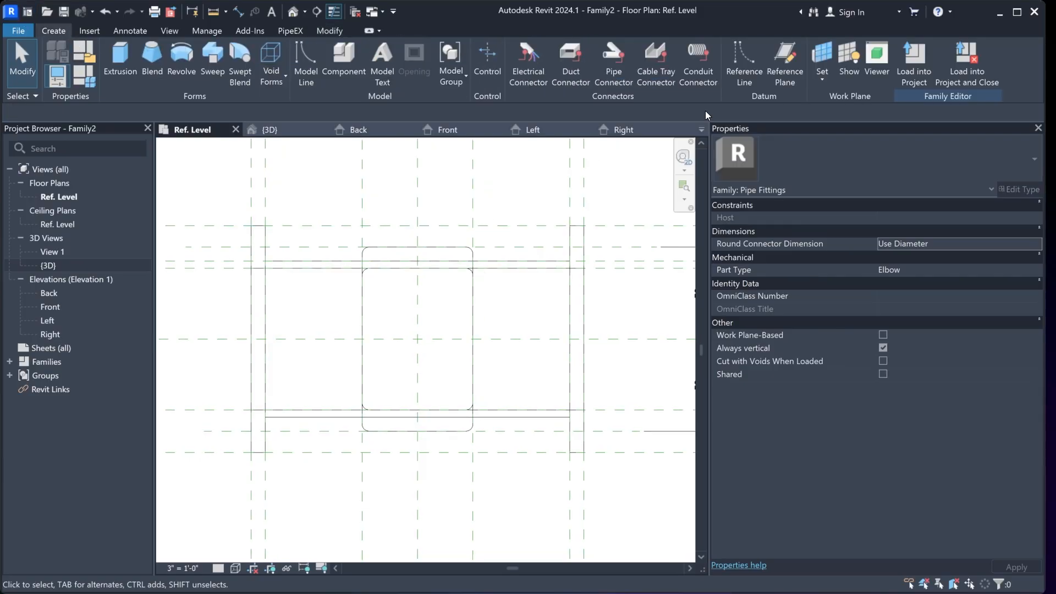
pyautogui.click(790, 61)
pyautogui.click(498, 187)
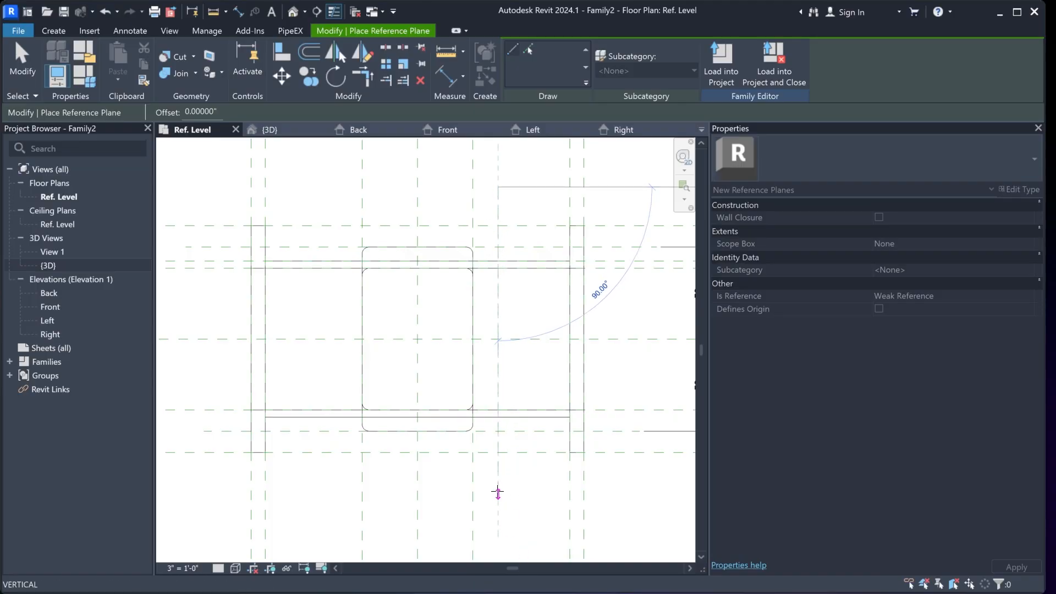
pyautogui.click(491, 499)
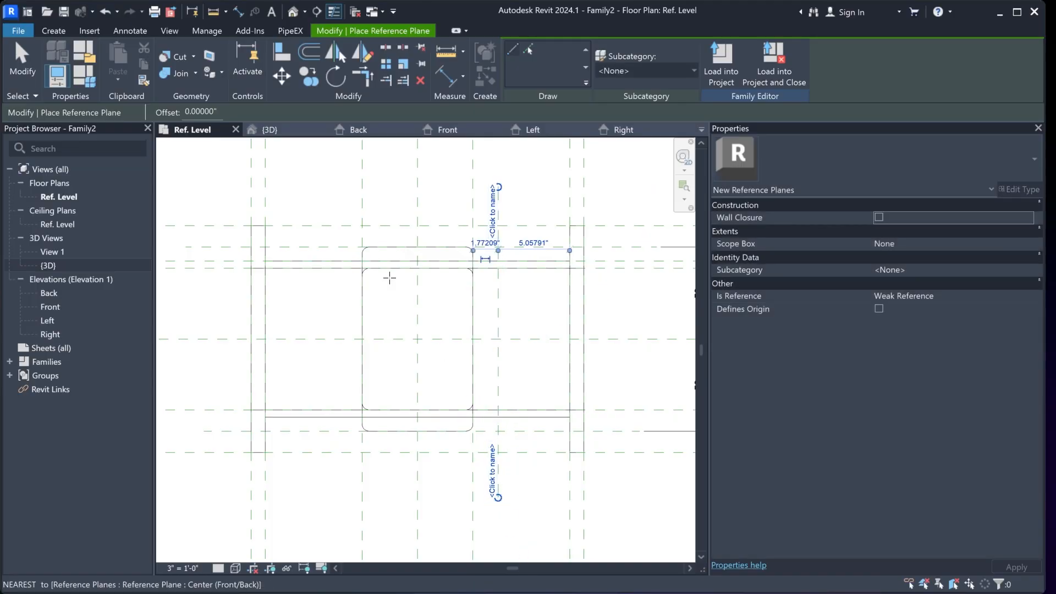
pyautogui.click(330, 187)
pyautogui.click(330, 498)
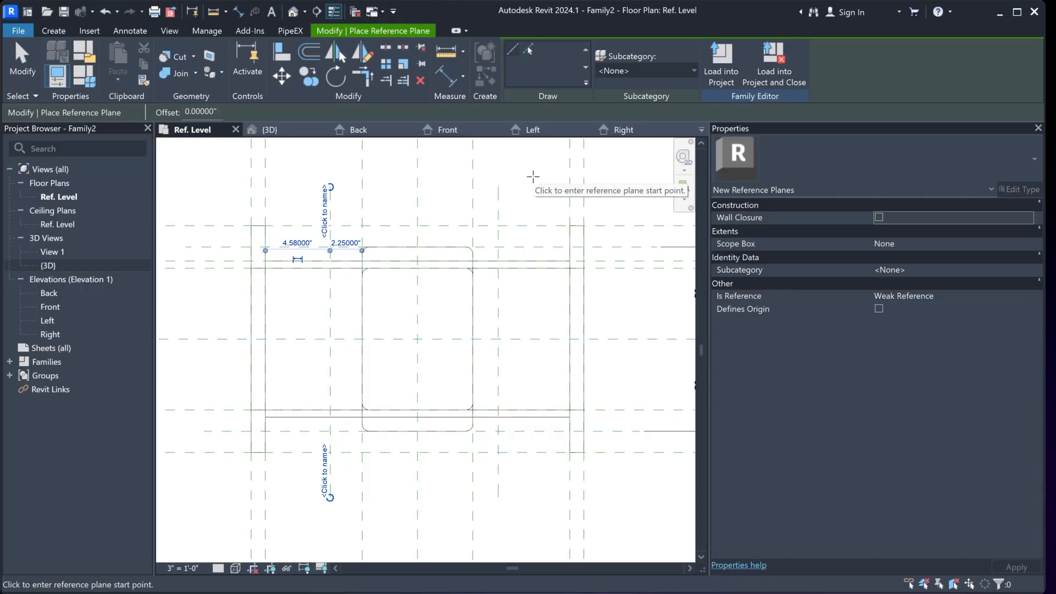
# Place a horizontal reference plane about 0.75" above the valve body's upper edge and mirror it about the horizontal center plane
pyautogui.click(186, 236)
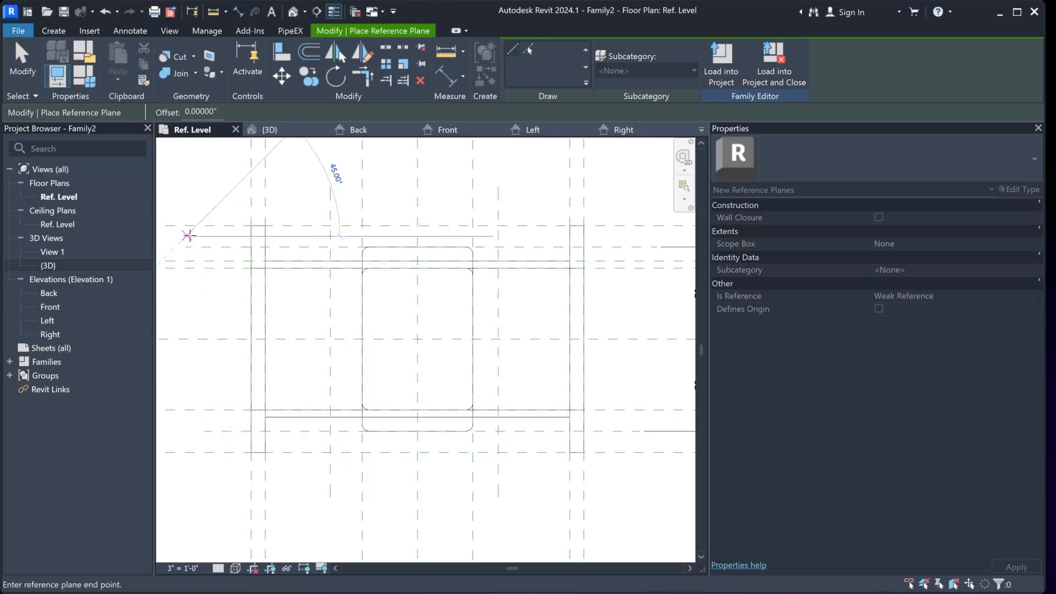
pyautogui.click(657, 236)
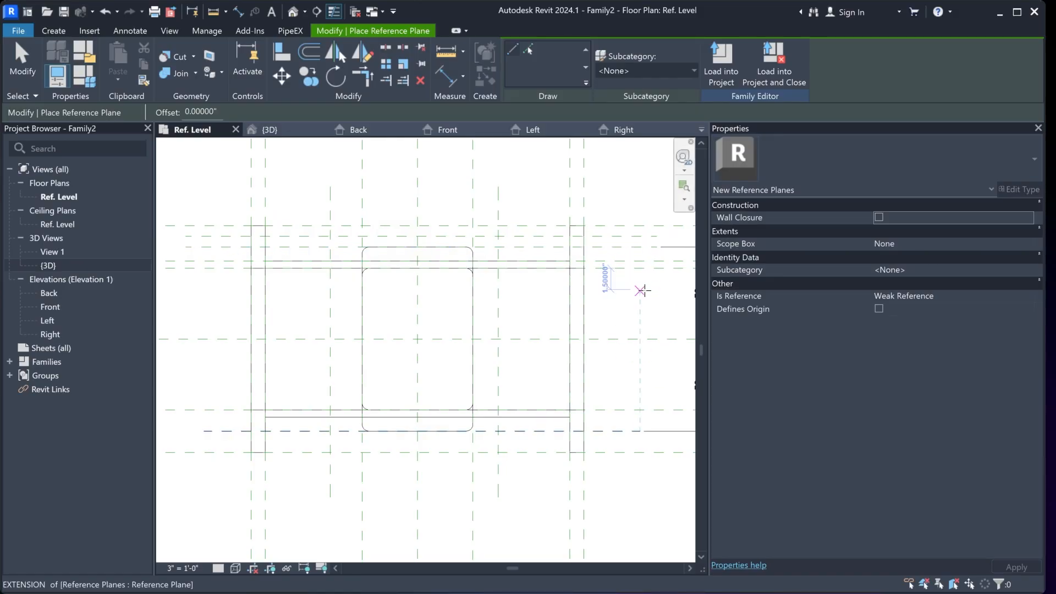
pyautogui.press('Escape')
pyautogui.click(649, 236)
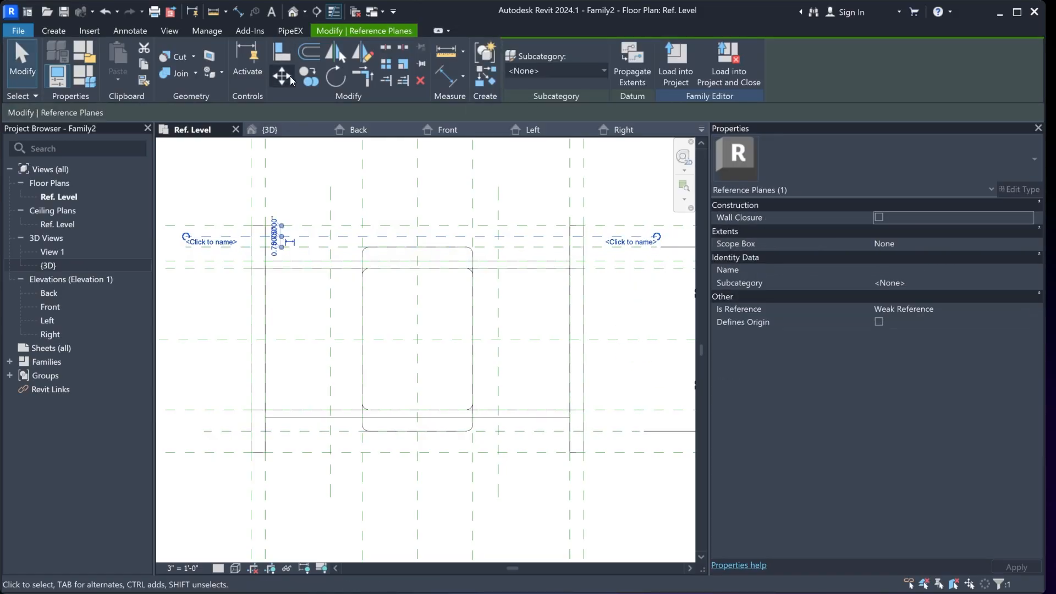
pyautogui.click(543, 339)
pyautogui.click(632, 325)
# Dimension the upper new plane to the flange's and body's upper-edge planes and constrain both segments as equal
pyautogui.moveTo(626, 322); pyautogui.dragTo(615, 318, button='middle')
pyautogui.click(129, 30)
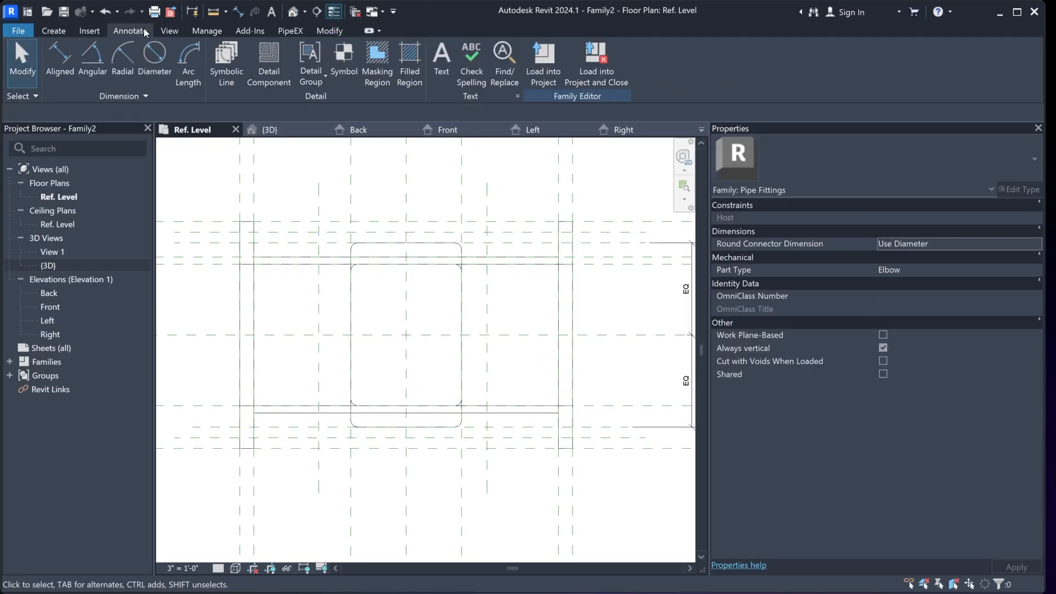
pyautogui.click(58, 55)
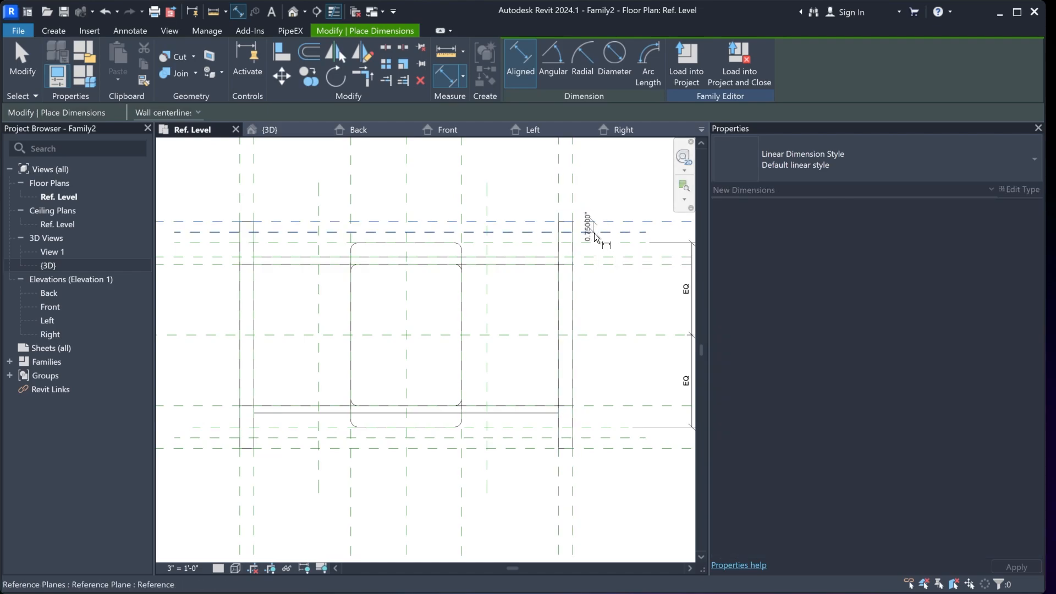
pyautogui.click(595, 233)
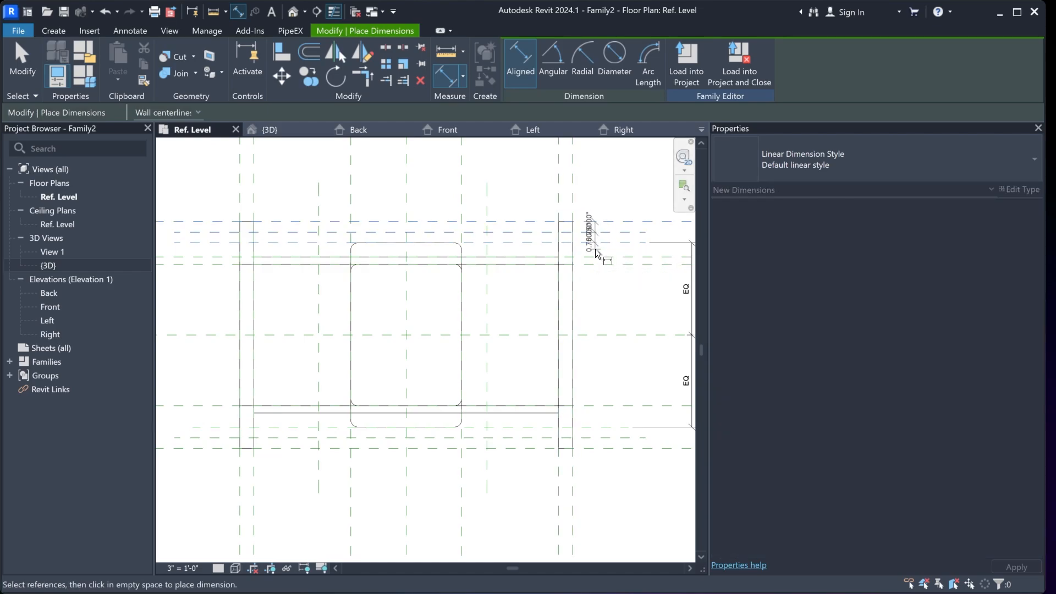
pyautogui.scroll(2, 595, 249)
pyautogui.click(595, 250)
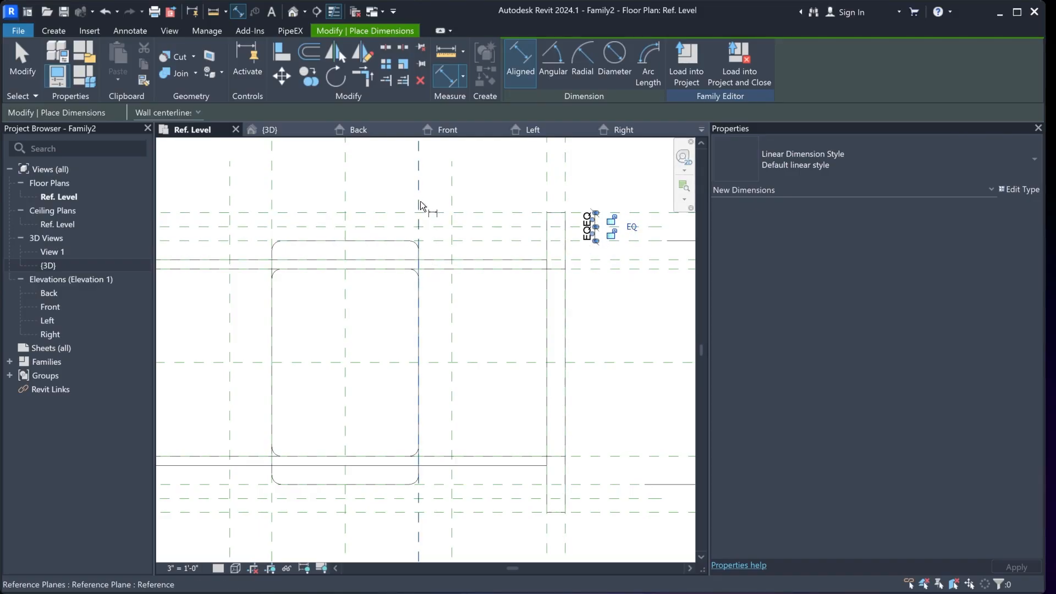
# Add an equal aligned dimension across the body's lower edge, the mirrored plane and the flange's lower edge
pyautogui.moveTo(536, 410); pyautogui.dragTo(543, 366, button='middle')
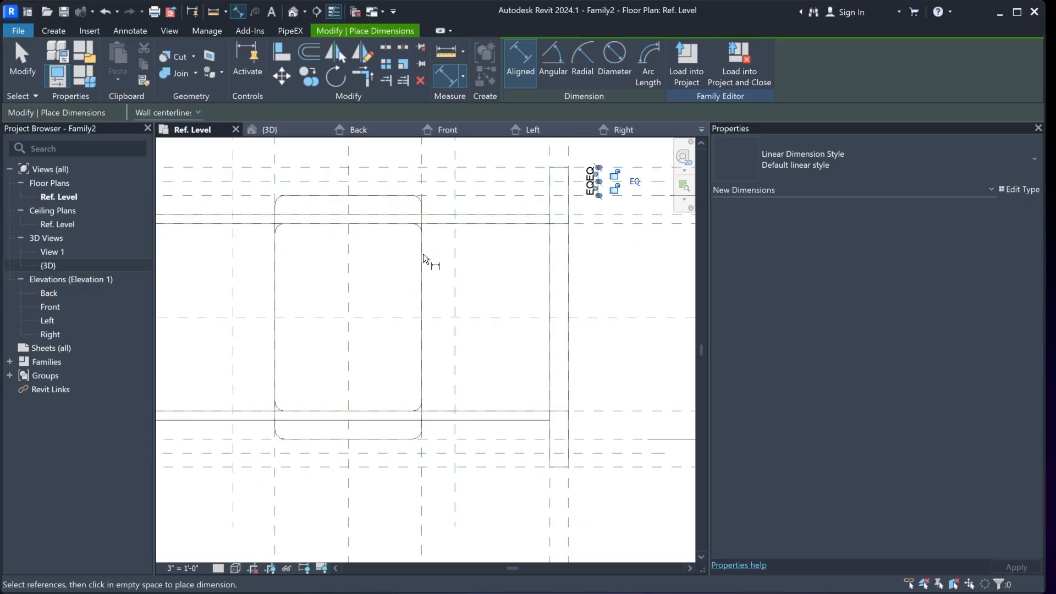
pyautogui.click(602, 440)
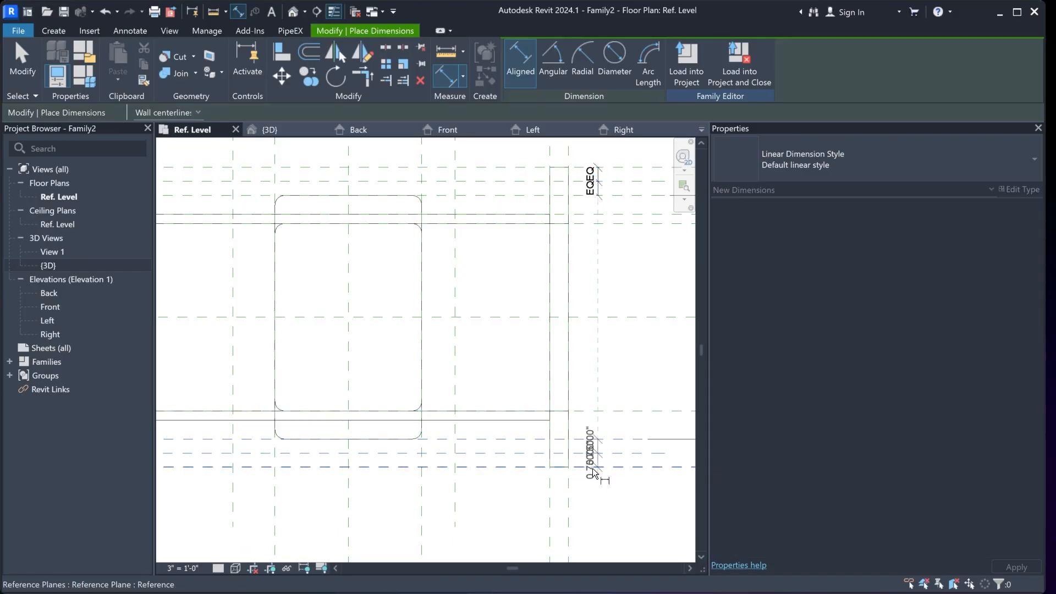
pyautogui.click(593, 466)
pyautogui.click(600, 477)
# Center the left vertical reference plane between the left flange's inner face and the body's left edge with an equal dimension
pyautogui.moveTo(516, 285); pyautogui.dragTo(491, 303, button='middle')
pyautogui.scroll(-3, 540, 276)
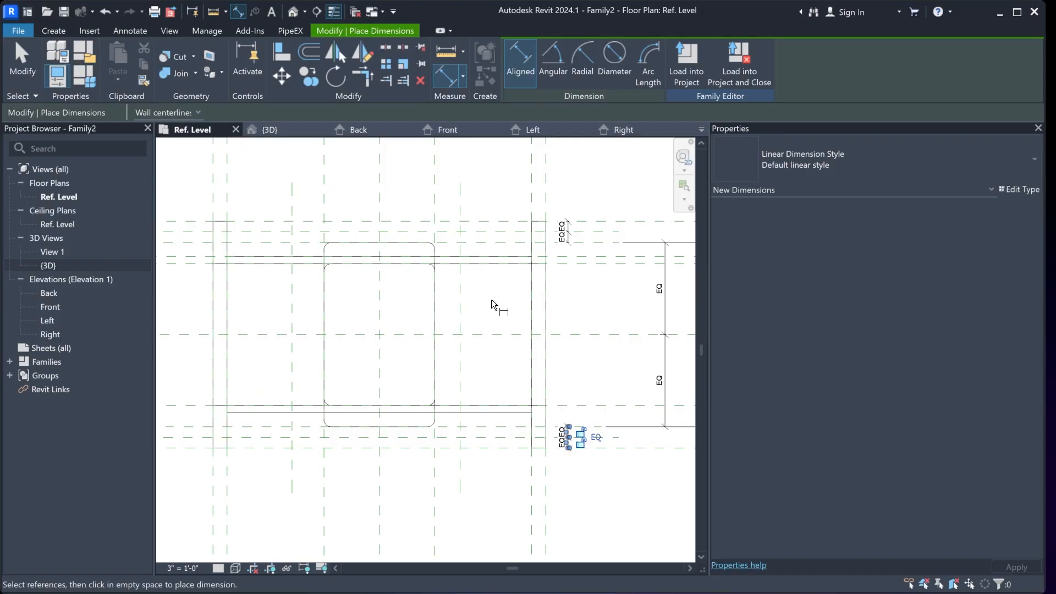
pyautogui.click(227, 193)
pyautogui.click(292, 201)
pyautogui.click(324, 199)
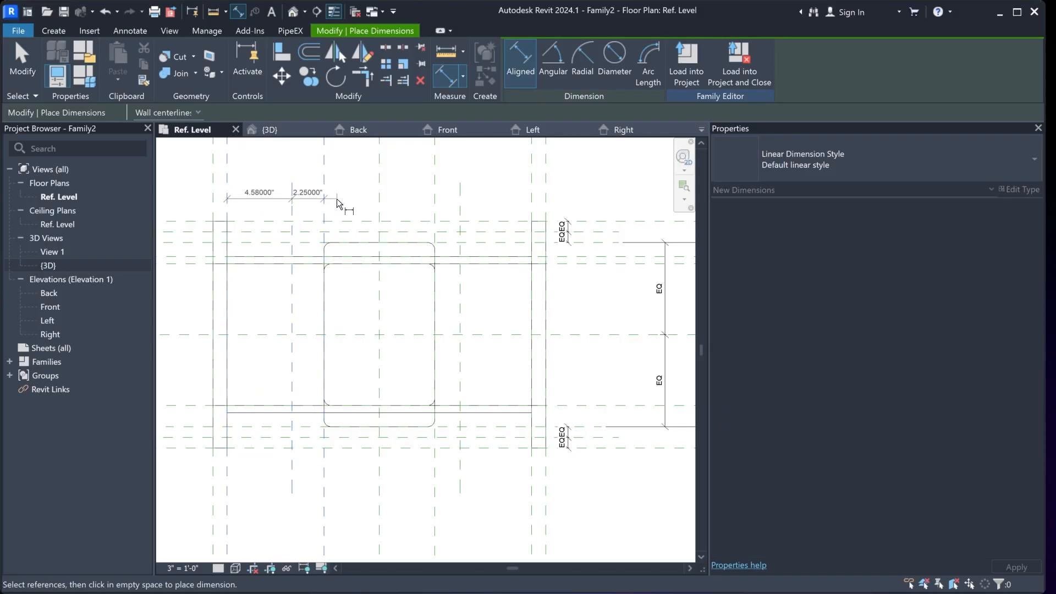
pyautogui.click(337, 199)
pyautogui.click(275, 171)
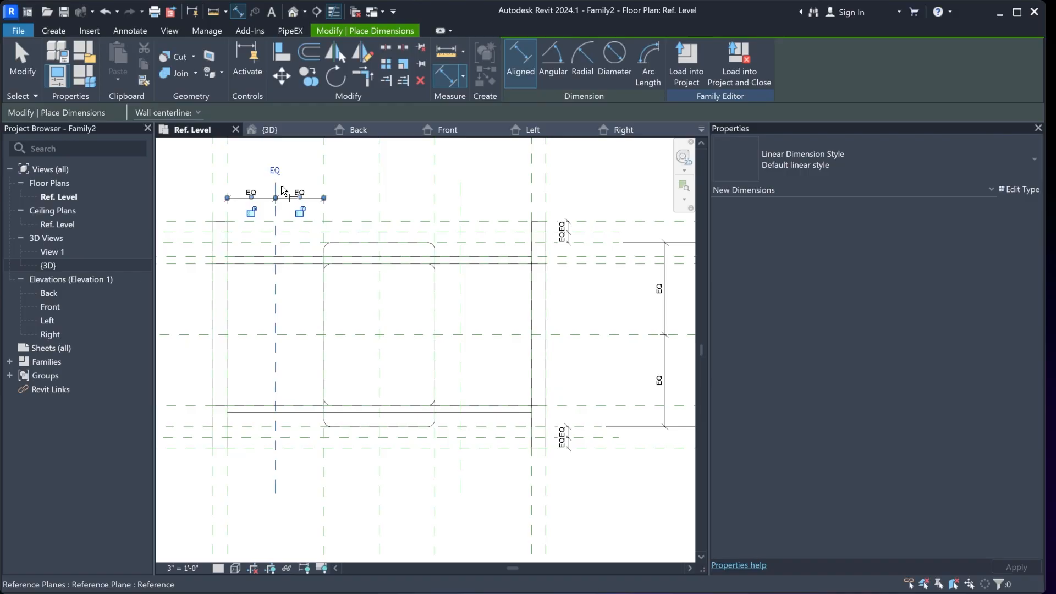
# Center the right vertical reference plane between the body's right edge and the right flange's inner face with an equal dimension
pyautogui.click(435, 200)
pyautogui.click(474, 202)
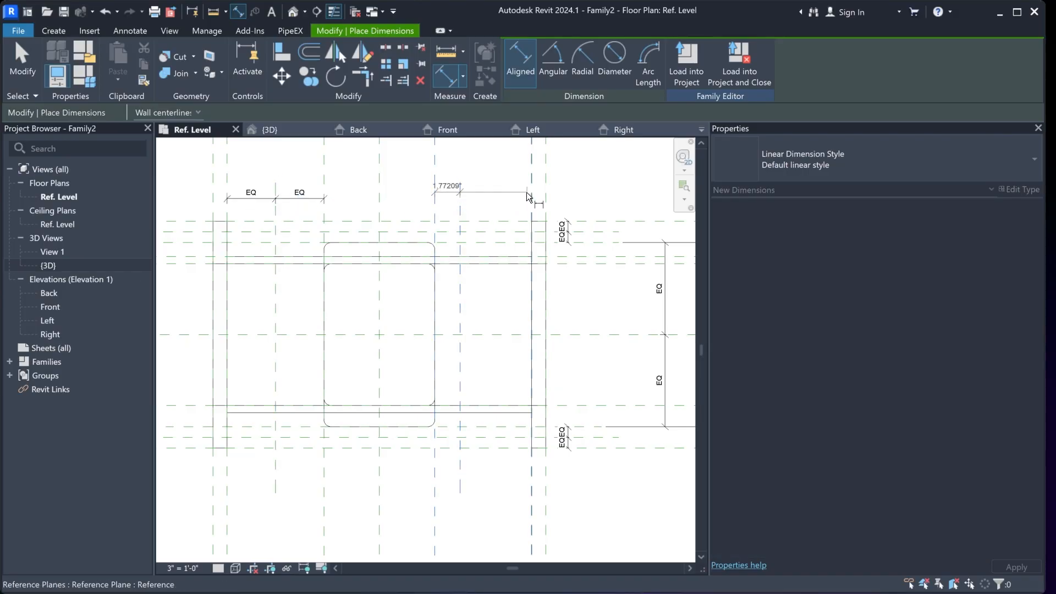
pyautogui.click(533, 194)
pyautogui.click(539, 190)
pyautogui.click(477, 166)
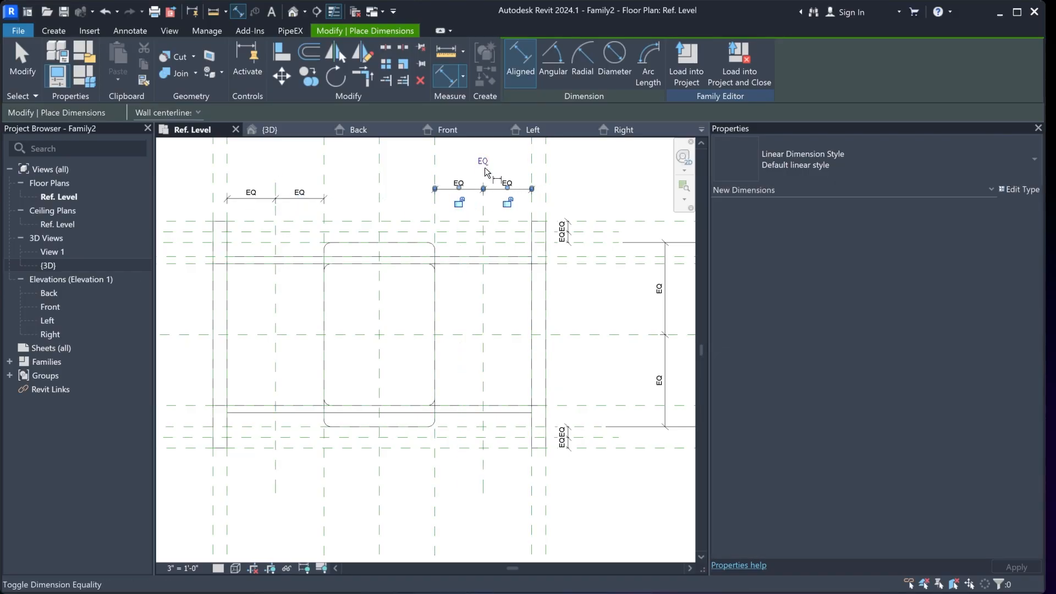
pyautogui.click(617, 188)
pyautogui.press('Escape')
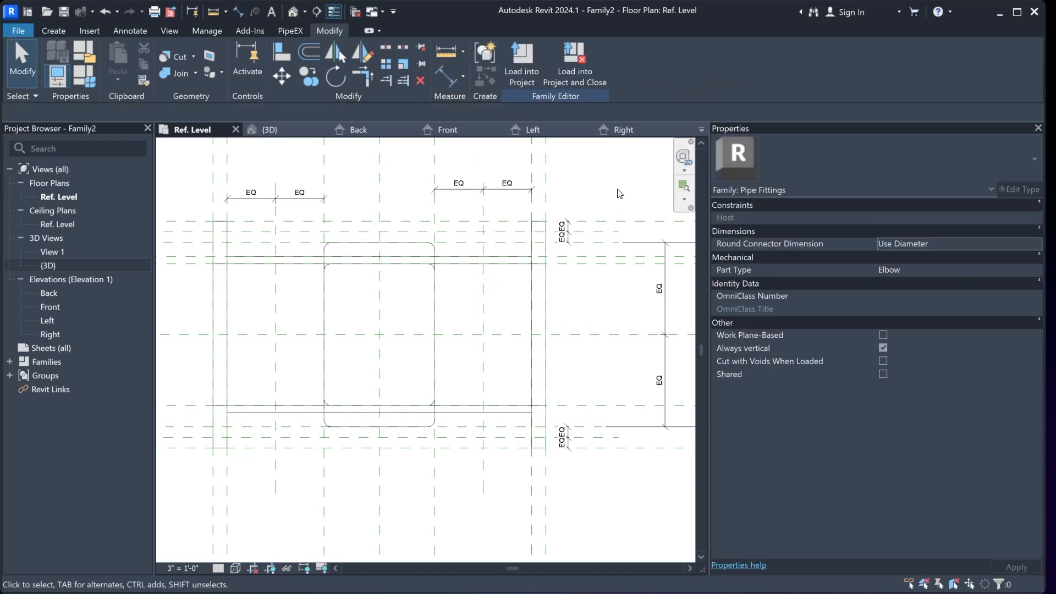
# Start an extrusion and sketch a 14.66" by 14.5" rectangle bounded by the four new reference planes
pyautogui.moveTo(617, 188); pyautogui.dragTo(609, 189, button='middle')
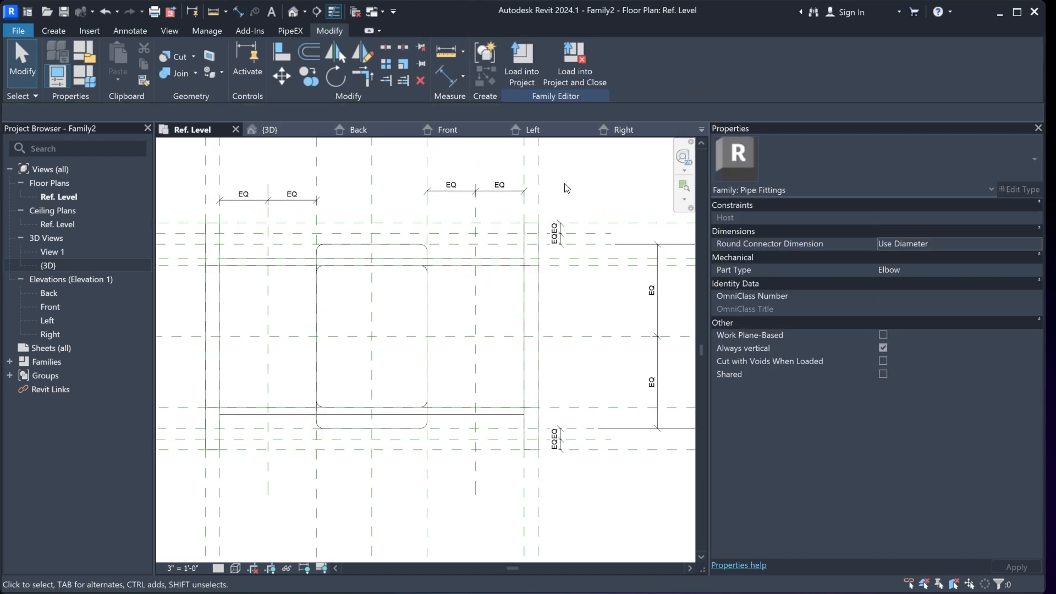
pyautogui.click(57, 33)
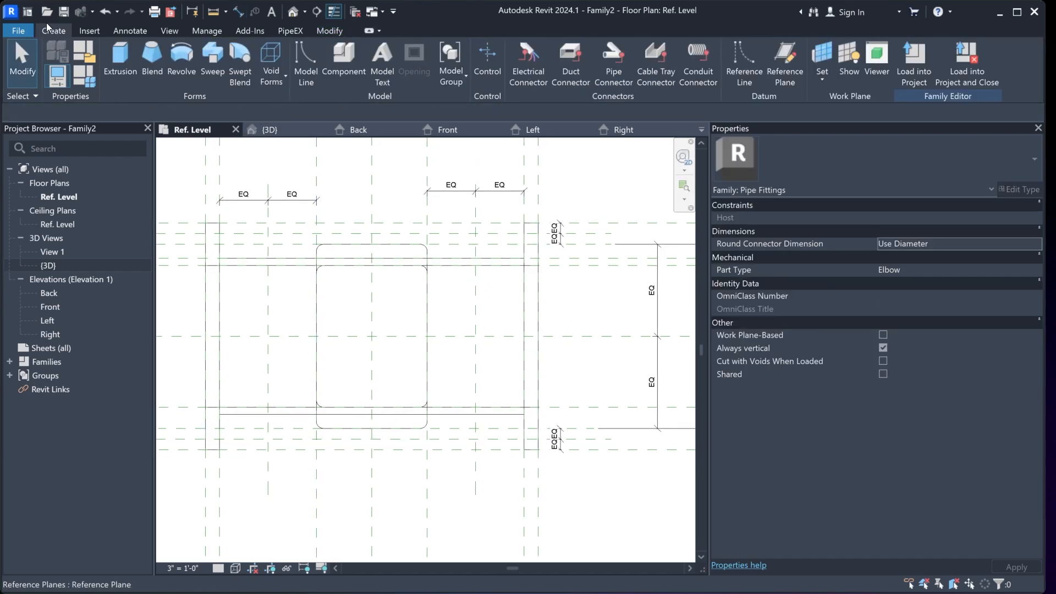
pyautogui.click(126, 59)
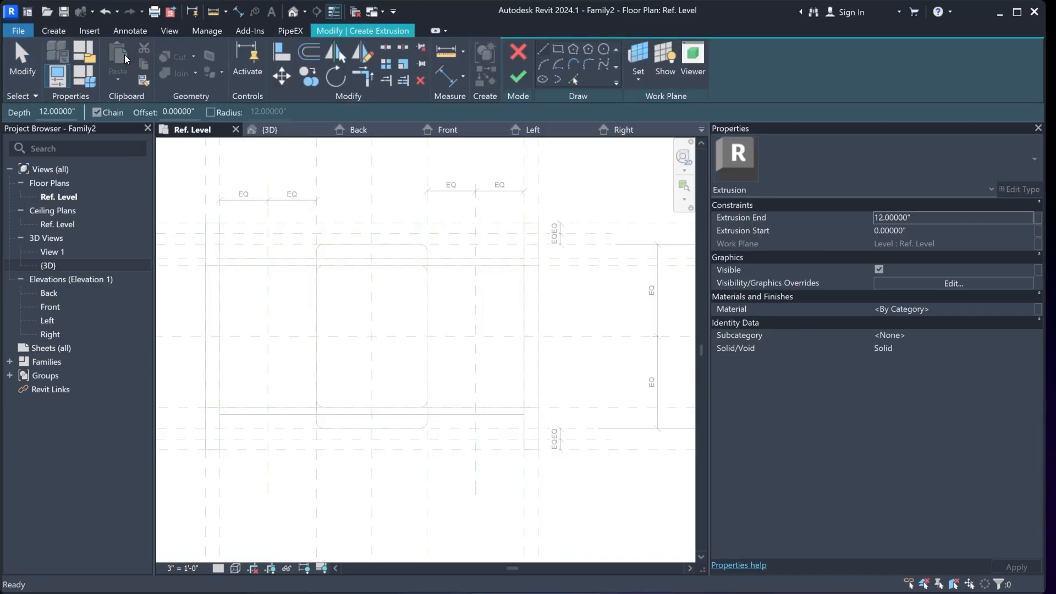
pyautogui.click(559, 51)
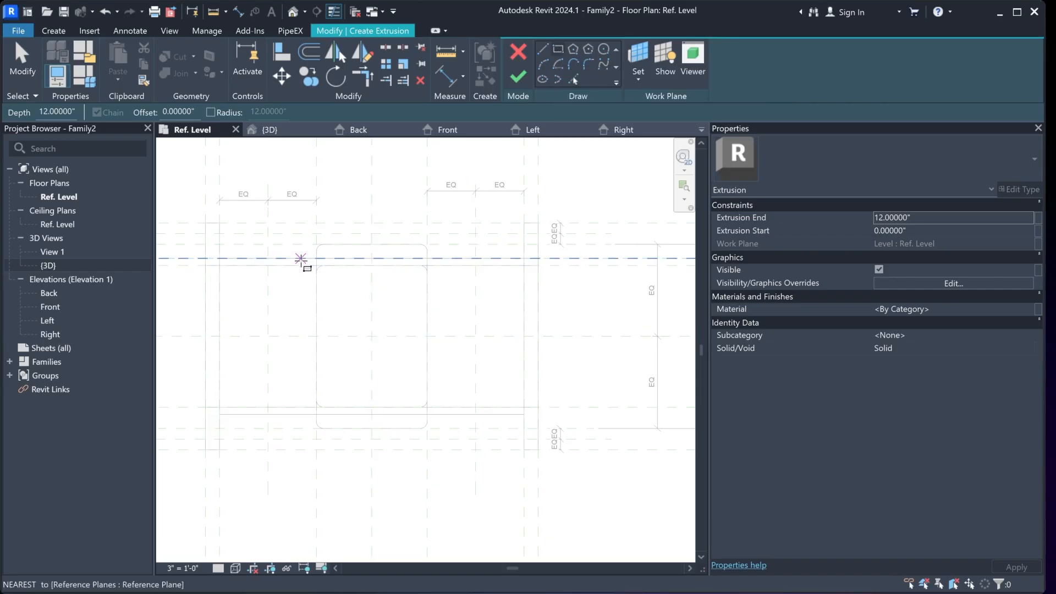
pyautogui.scroll(1, 295, 242)
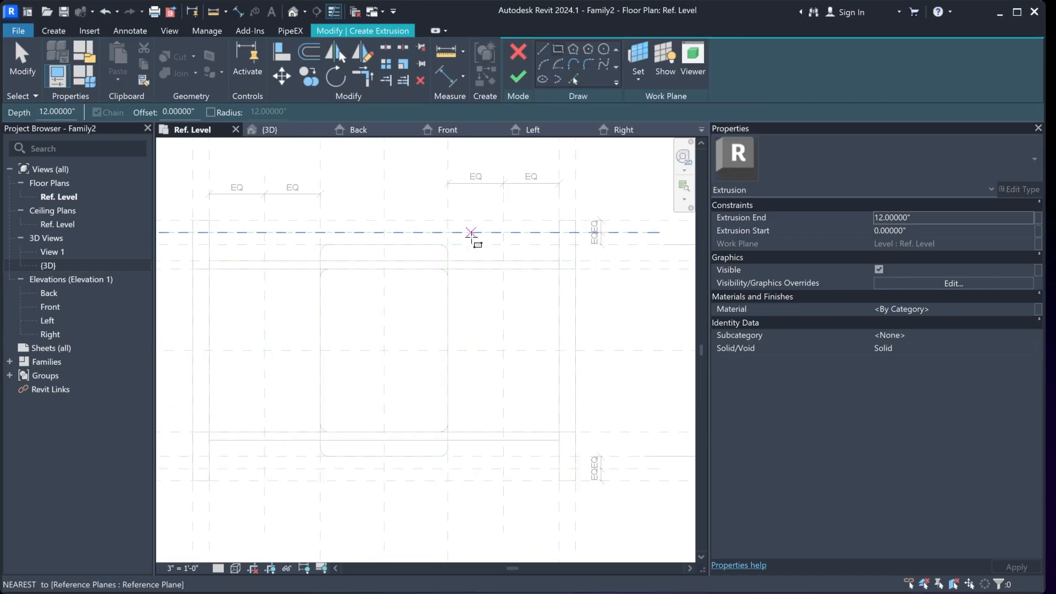
pyautogui.click(509, 233)
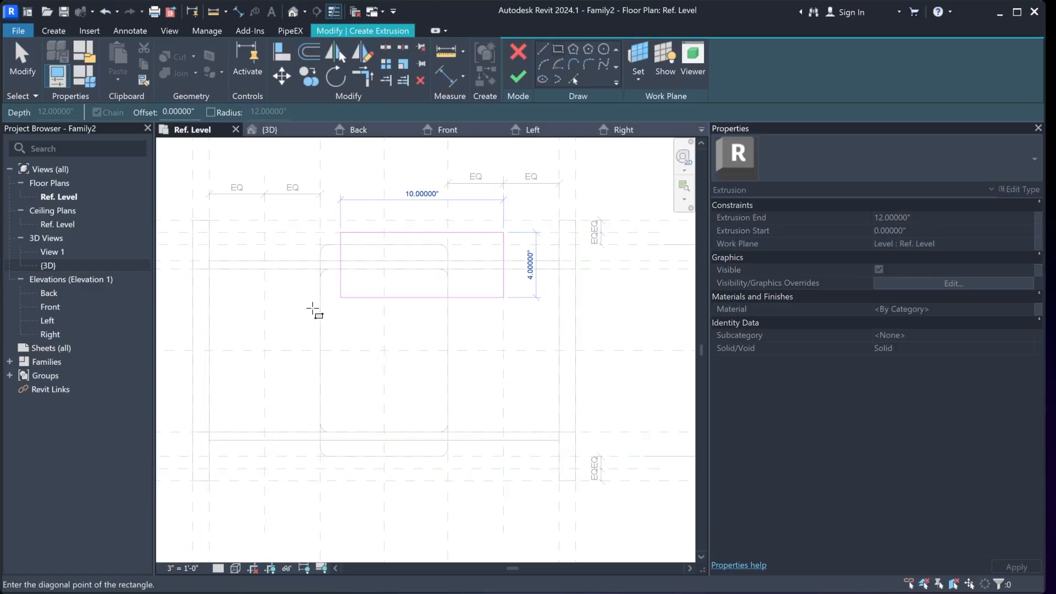
pyautogui.click(265, 469)
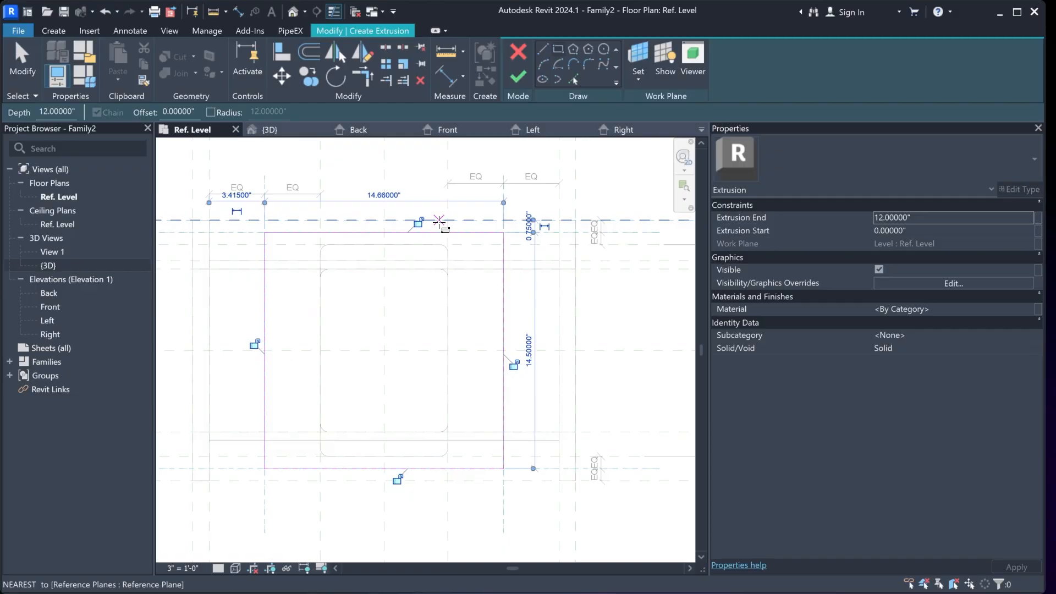
# Lock all four sides of the extrusion's rectangle to their reference planes
pyautogui.click(419, 222)
pyautogui.click(254, 343)
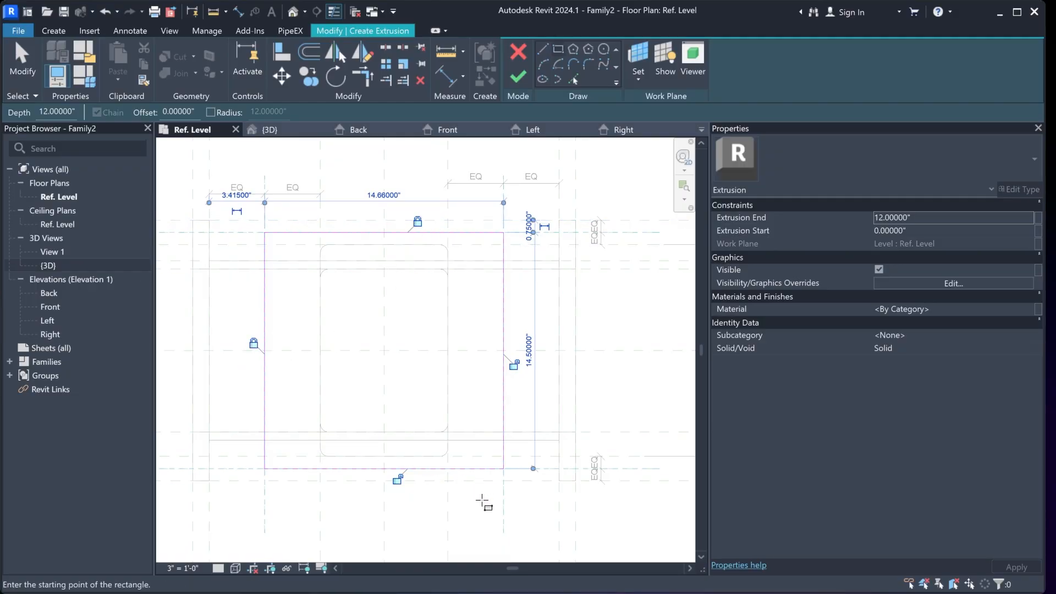
pyautogui.click(513, 364)
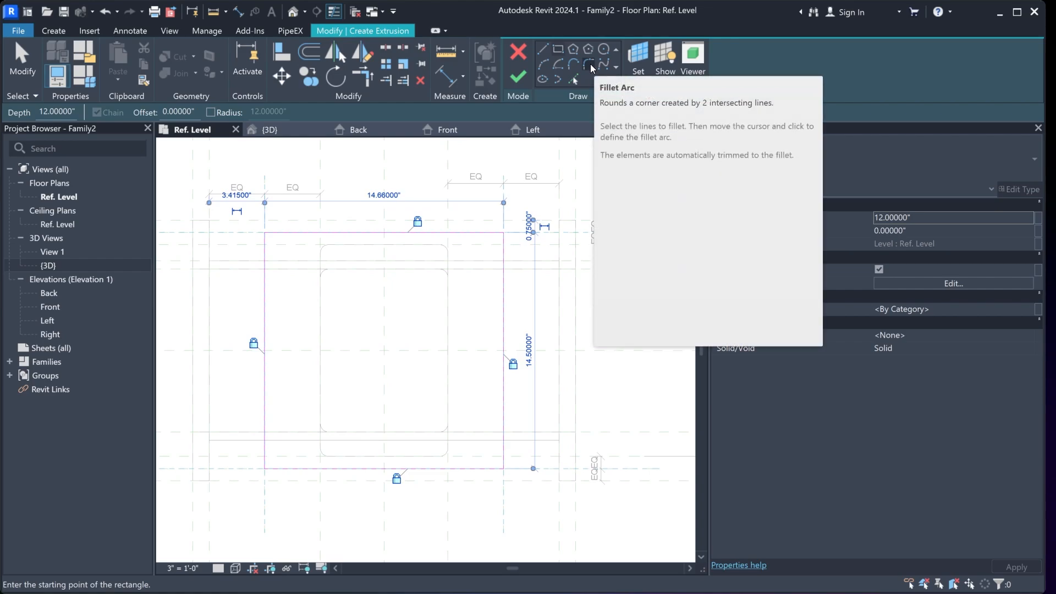
# Round the rectangle's upper corners with fillet arcs of about 5" radius at the right and 4" at the left
pyautogui.click(590, 64)
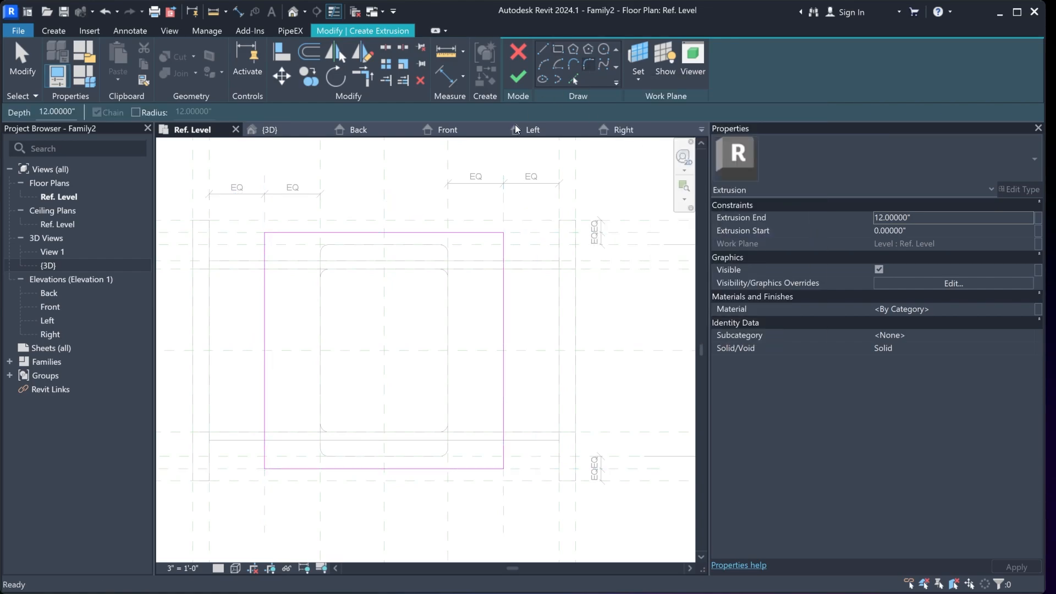
pyautogui.click(471, 233)
pyautogui.click(503, 275)
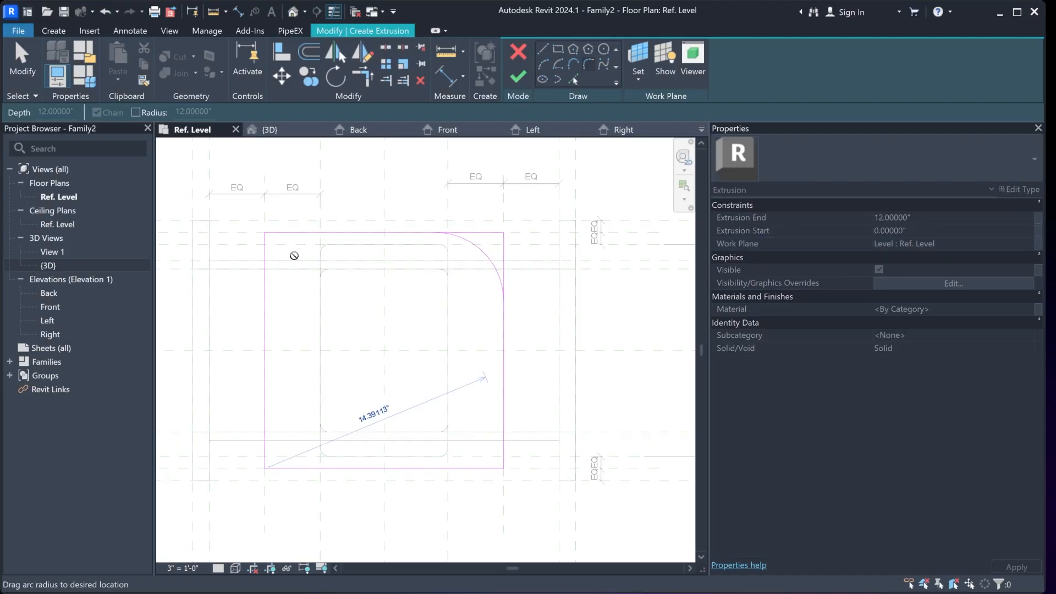
pyautogui.click(478, 253)
pyautogui.click(266, 261)
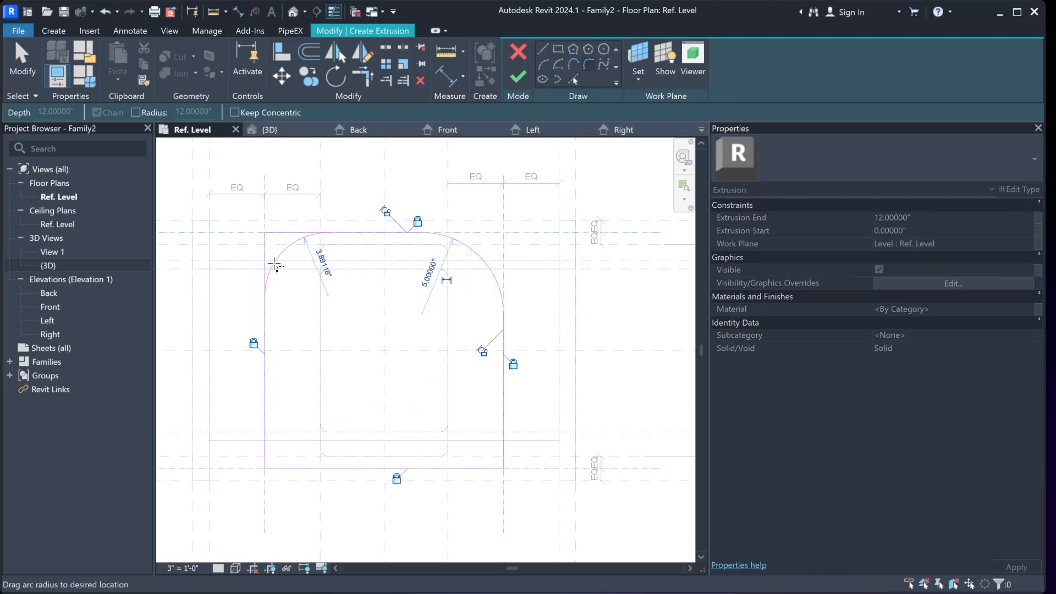
pyautogui.click(277, 282)
# Round the rectangle's lower corners with fillet arcs of about 3.75" radius at the left and 3.25" at the right
pyautogui.click(261, 426)
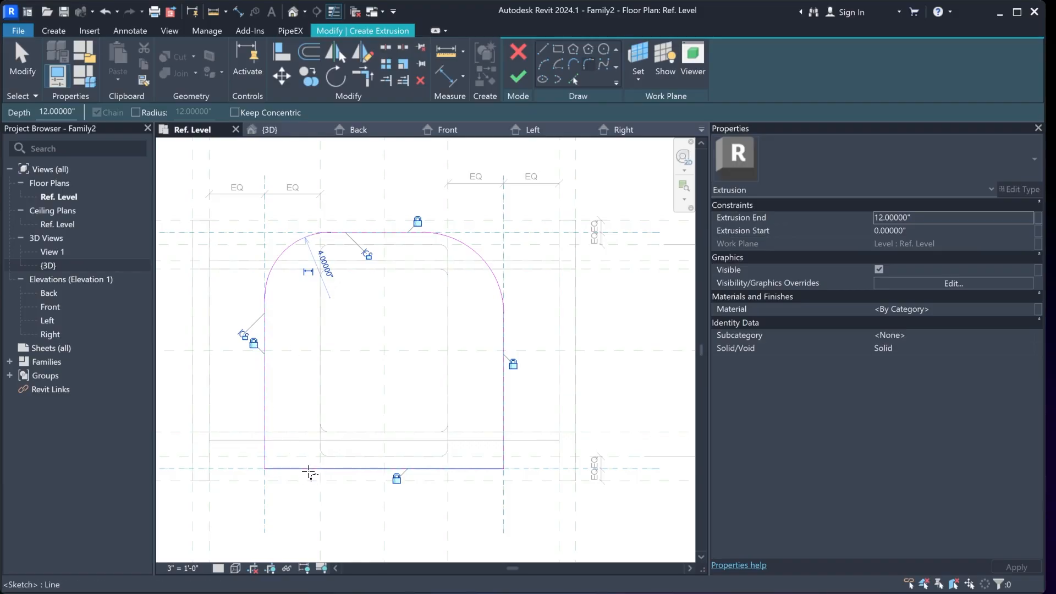
pyautogui.click(306, 468)
pyautogui.click(294, 458)
pyautogui.click(468, 468)
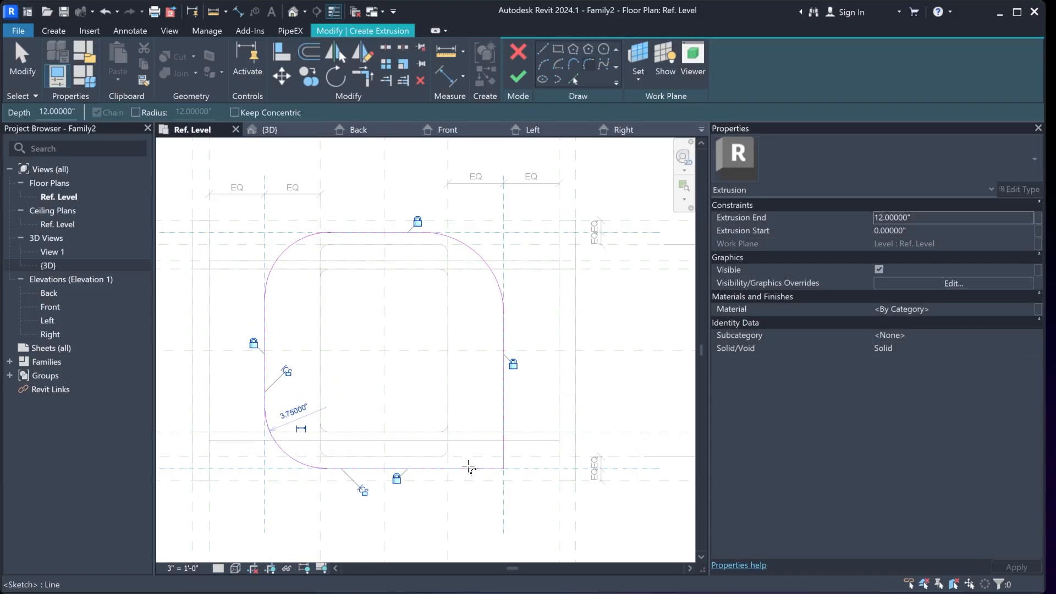
pyautogui.click(503, 439)
pyautogui.click(489, 452)
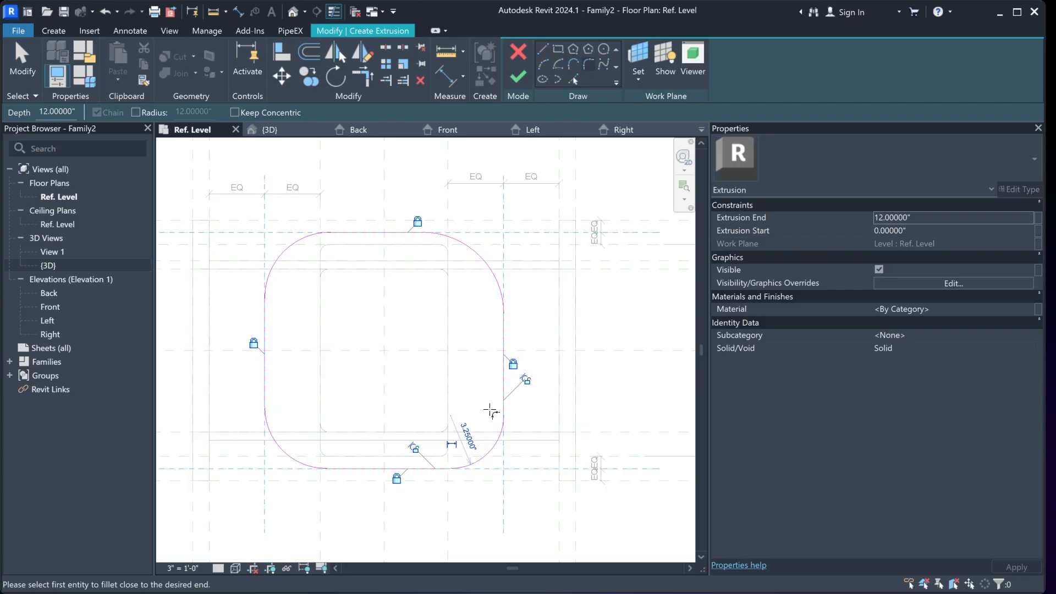
pyautogui.press('Escape')
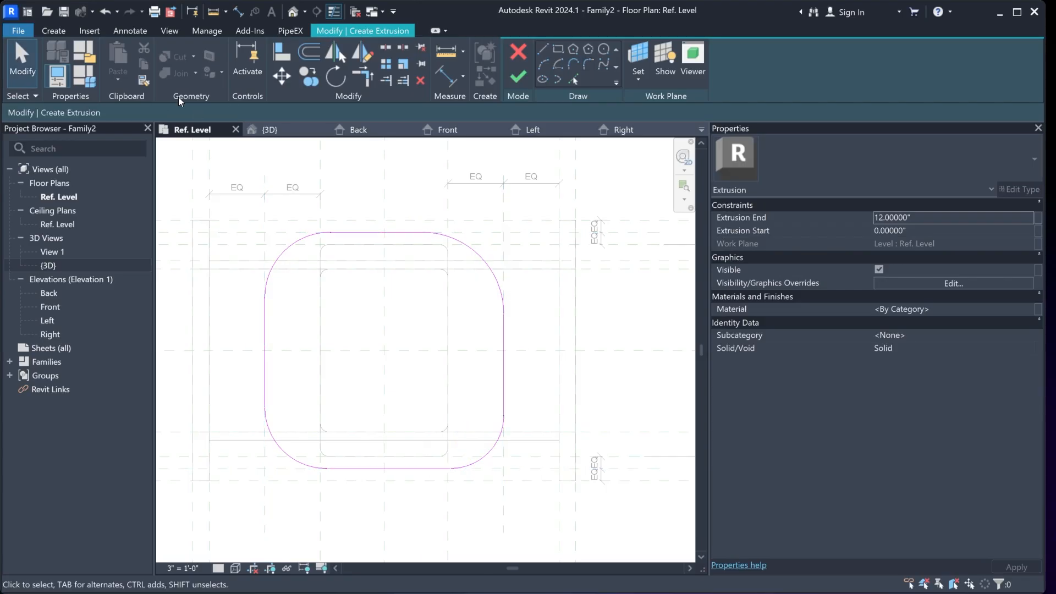
# Add radial dimensions to all four corner arcs of the extrusion's rounded rectangle sketch
pyautogui.click(130, 30)
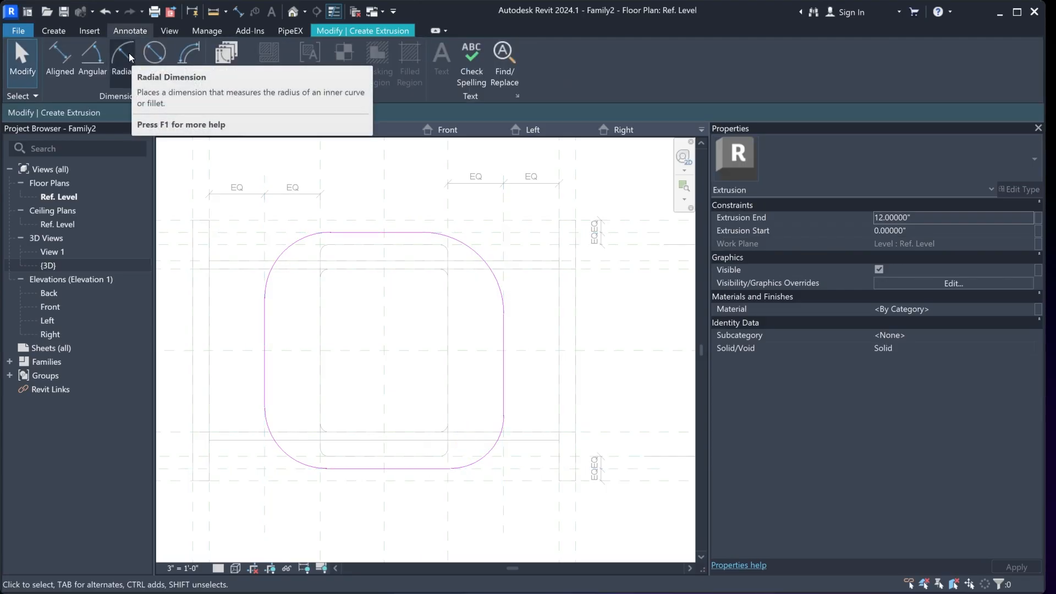
pyautogui.click(129, 52)
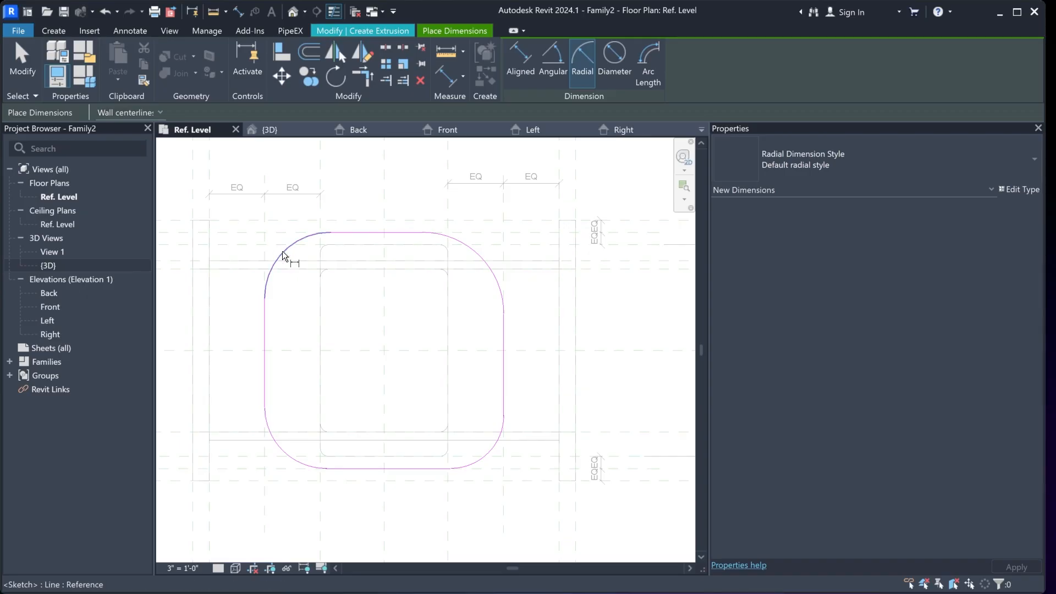
pyautogui.click(306, 273)
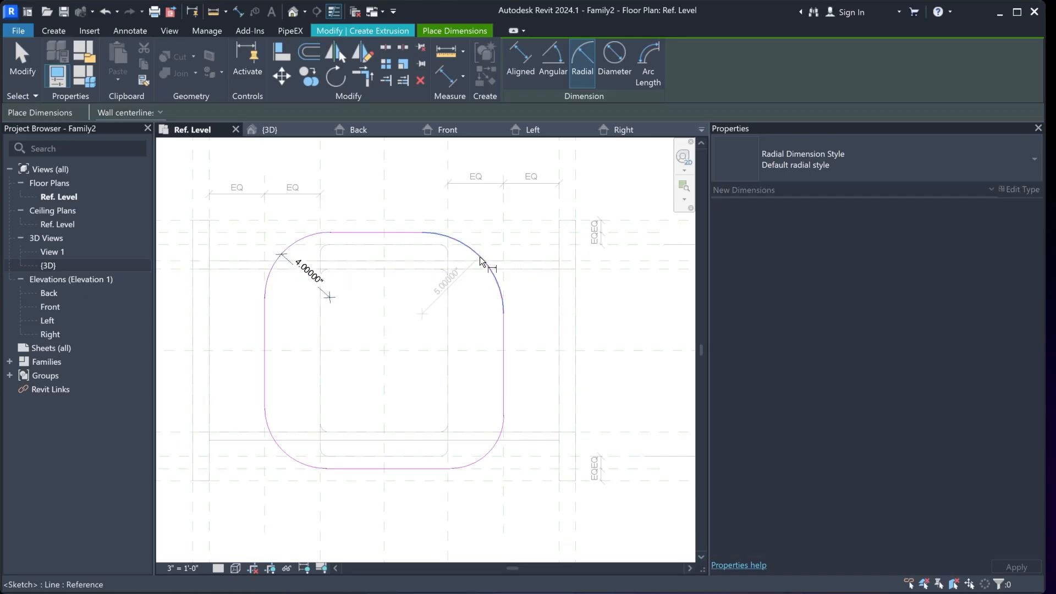
pyautogui.click(467, 277)
pyautogui.click(288, 457)
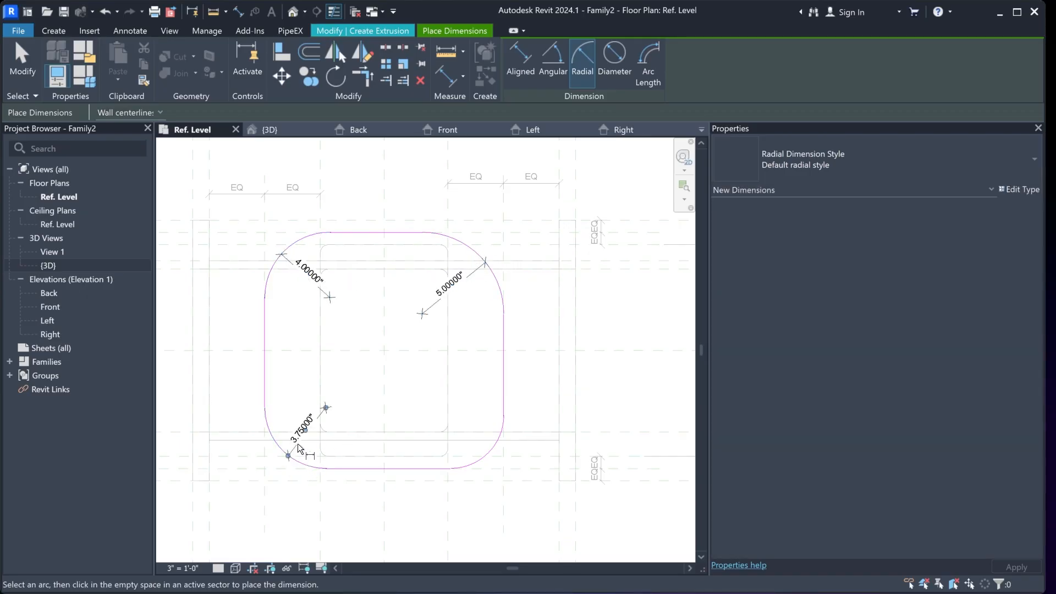
pyautogui.click(493, 454)
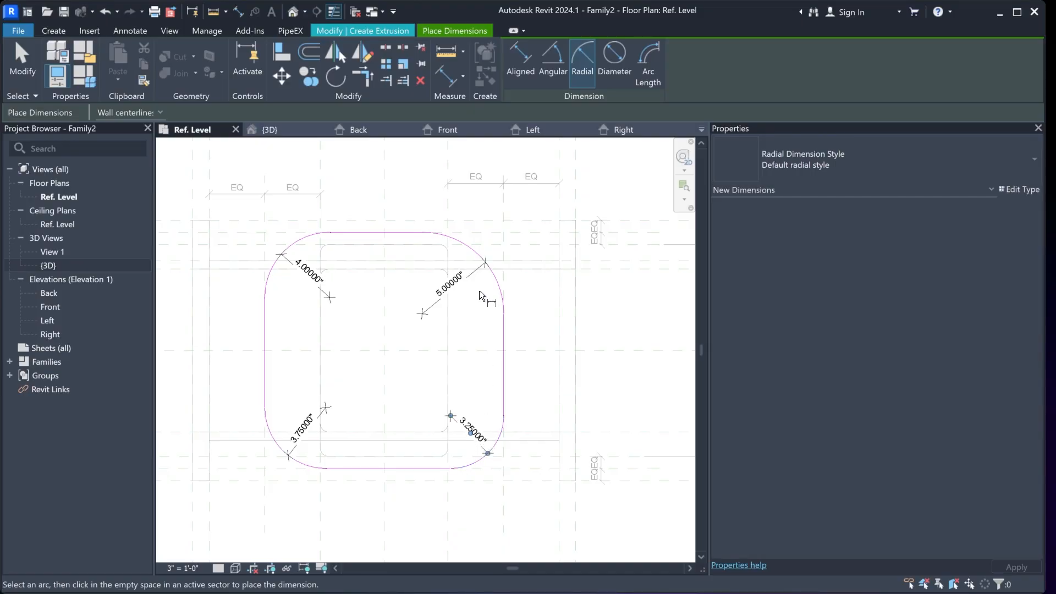
pyautogui.press('Escape')
pyautogui.press('Escape')
# Label the radial dimensions of the two upper corner arcs with the parameter r
pyautogui.click(462, 277)
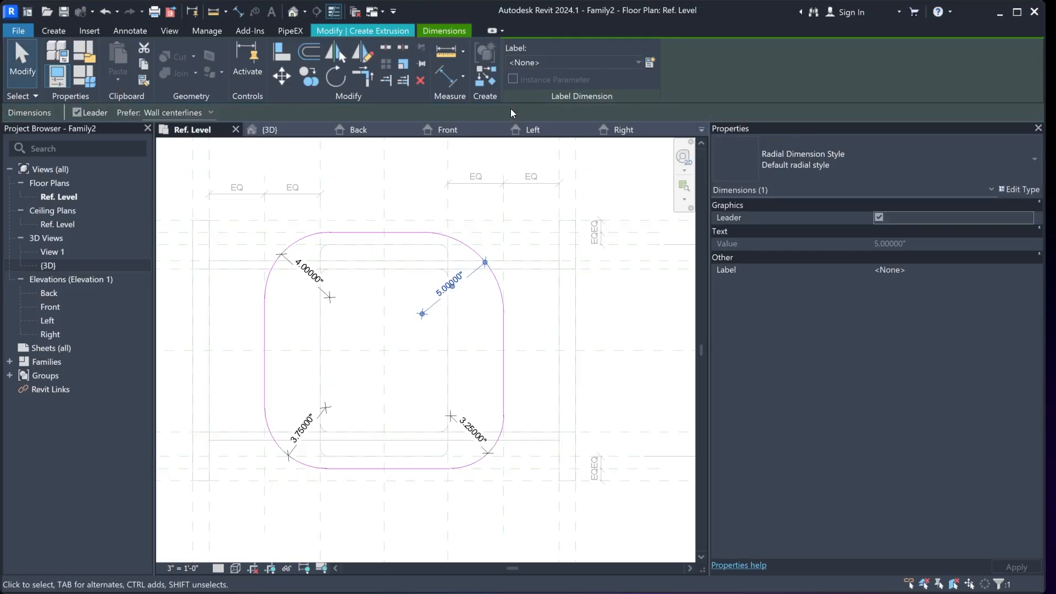
pyautogui.click(550, 65)
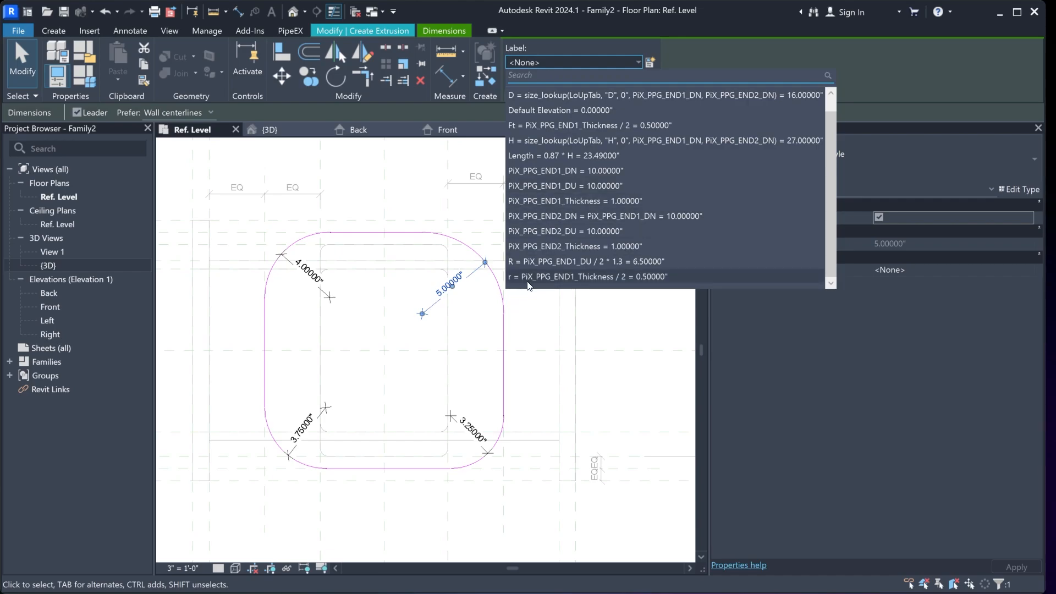
pyautogui.click(533, 277)
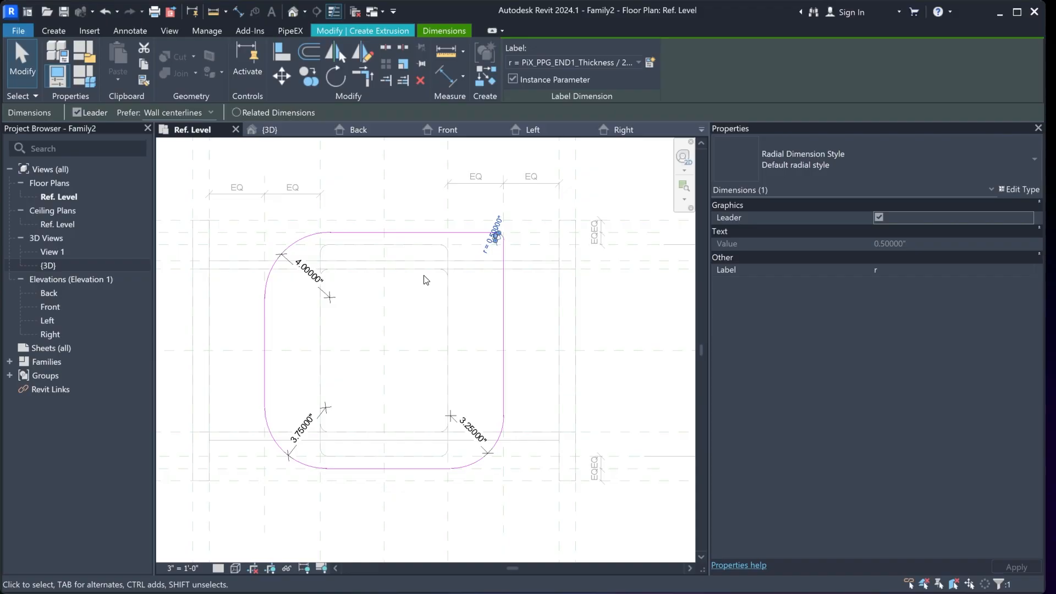
pyautogui.click(308, 271)
pyautogui.click(583, 62)
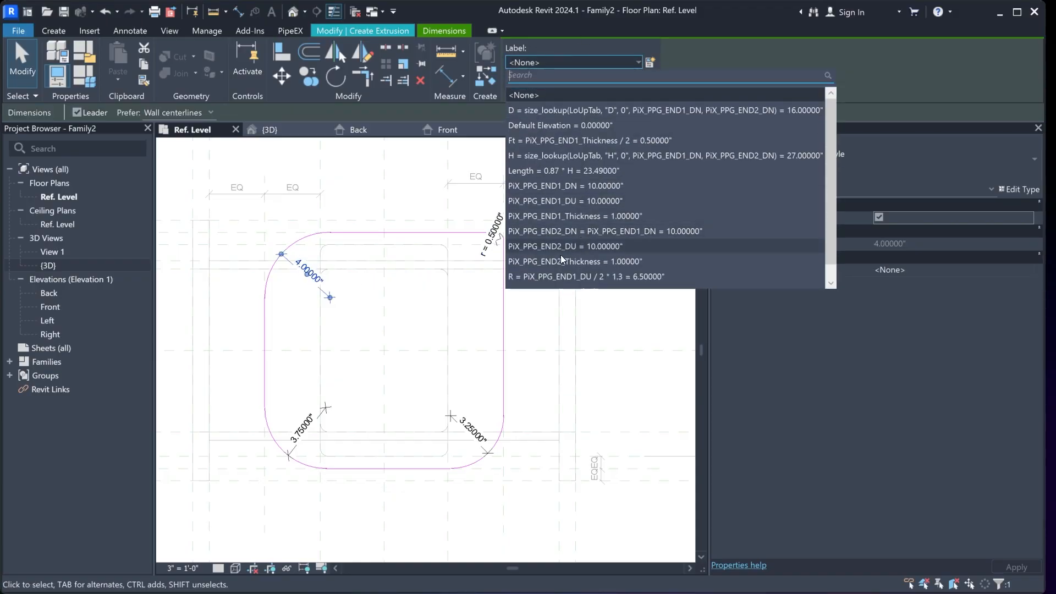
pyautogui.scroll(-1, 560, 255)
pyautogui.click(547, 276)
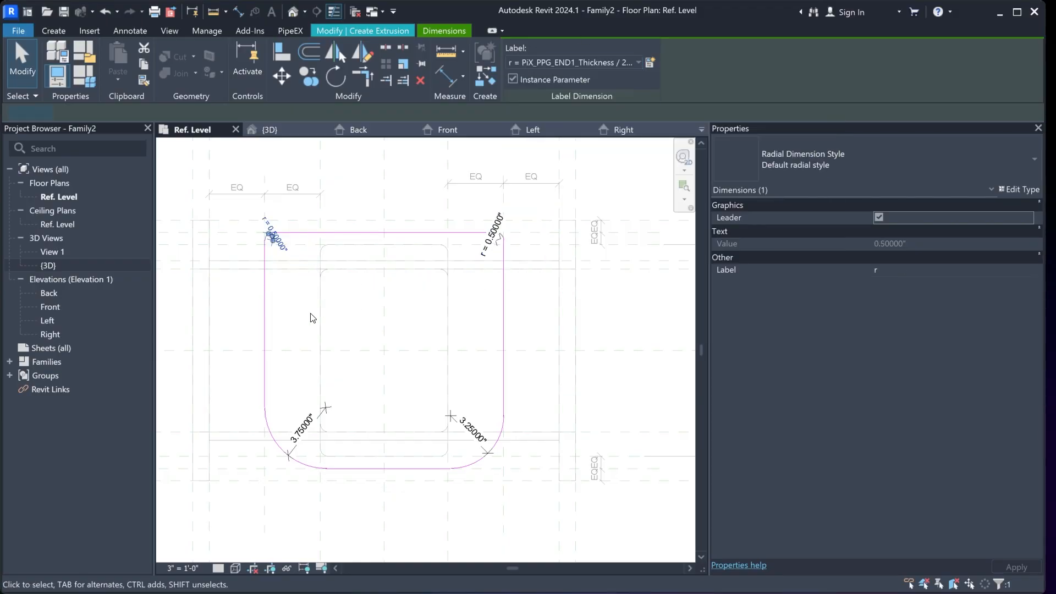
# Label the radial dimensions of the two lower corner arcs with the parameter r
pyautogui.click(306, 442)
pyautogui.click(564, 62)
pyautogui.scroll(-1, 566, 250)
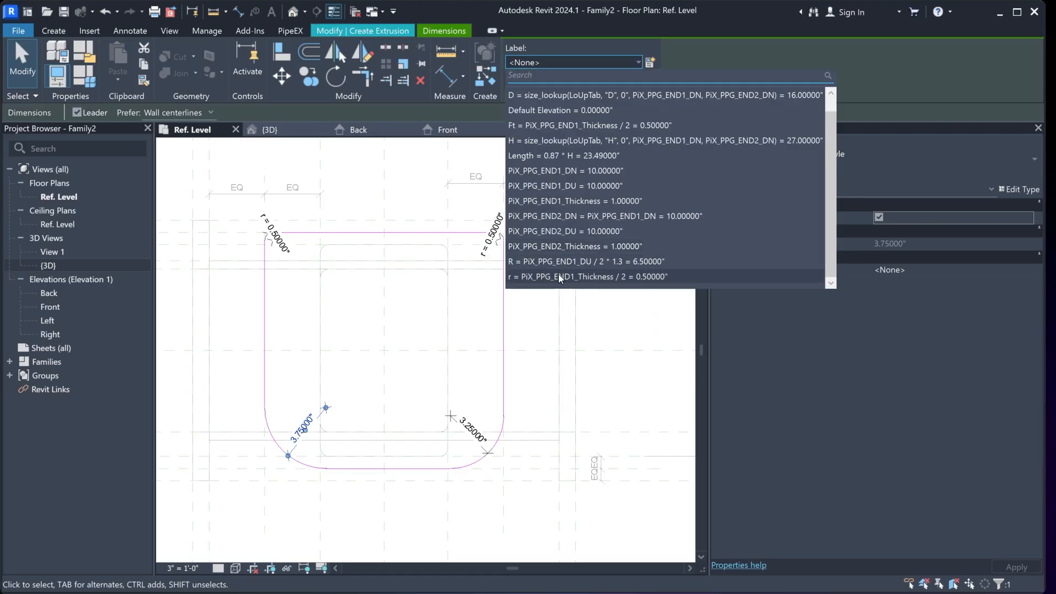
pyautogui.click(560, 277)
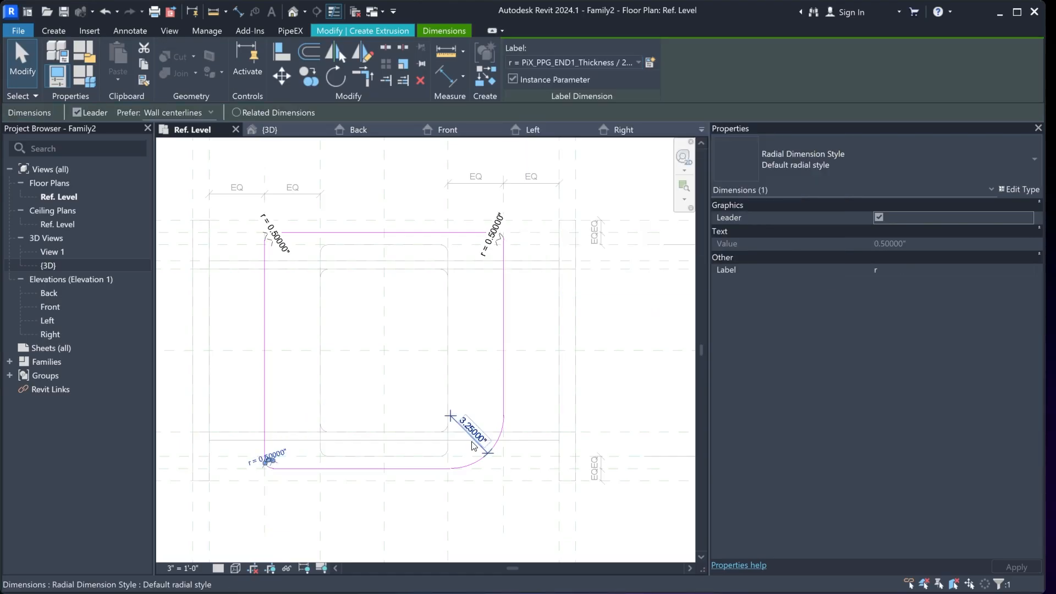
pyautogui.click(481, 440)
pyautogui.click(563, 62)
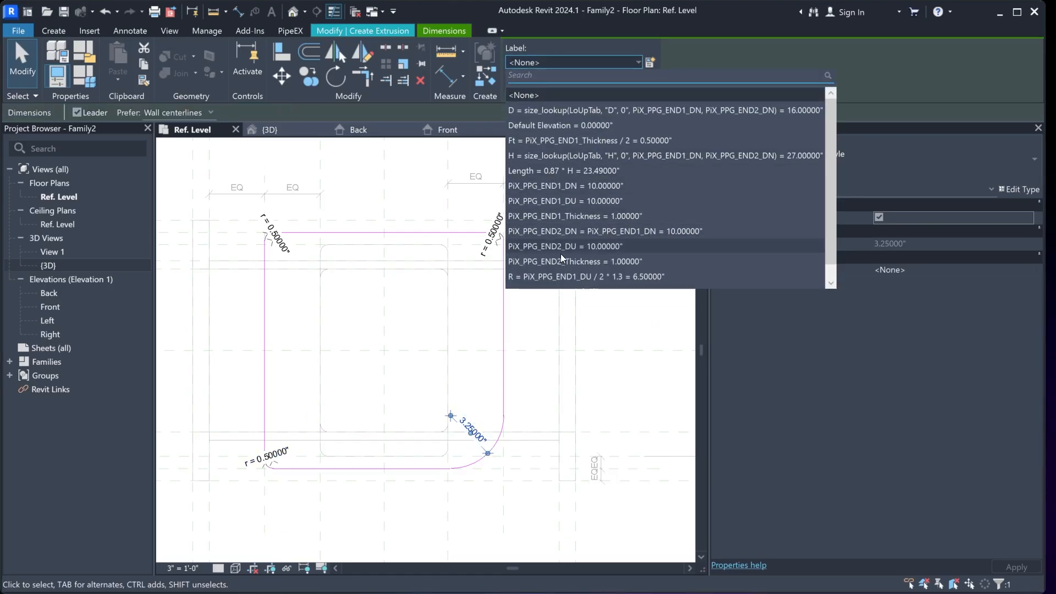
pyautogui.scroll(-1, 560, 259)
pyautogui.click(560, 277)
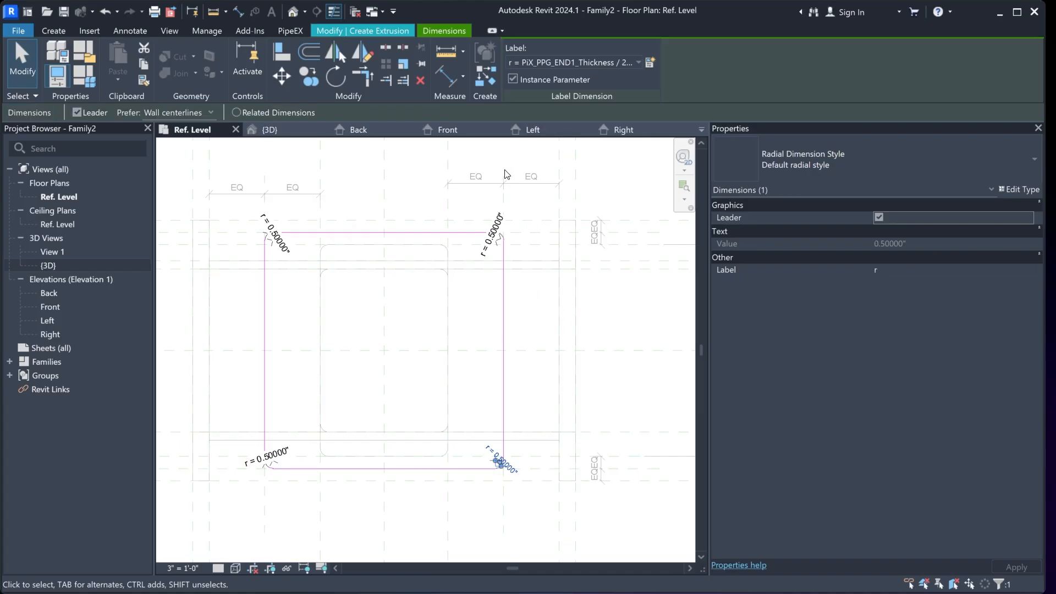
# Finish the extrusion, then in the Front elevation stretch its top to the reference plane at 15" and lock it there
pyautogui.click(400, 31)
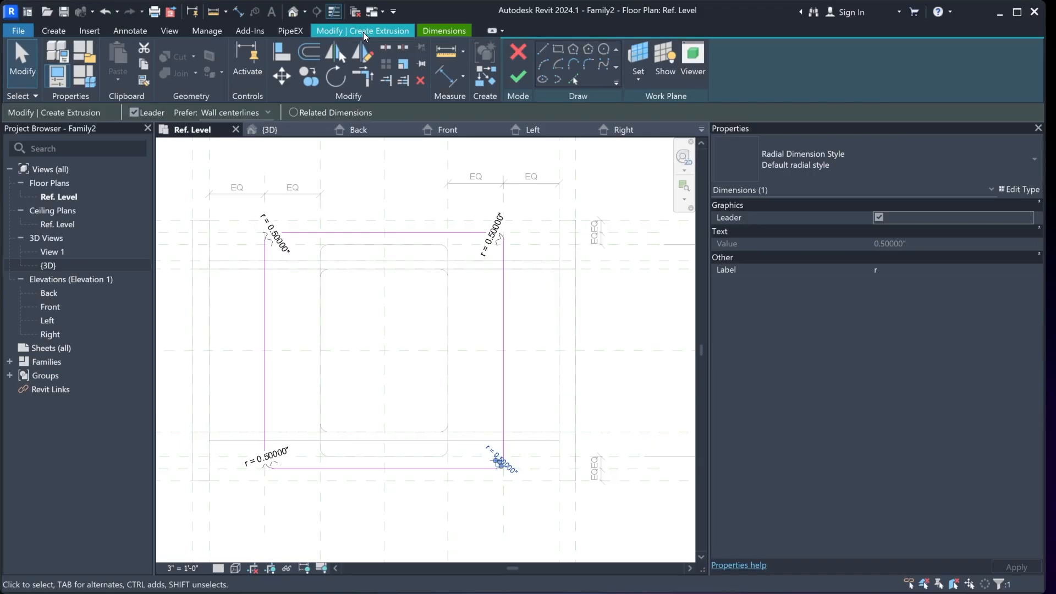
pyautogui.click(518, 77)
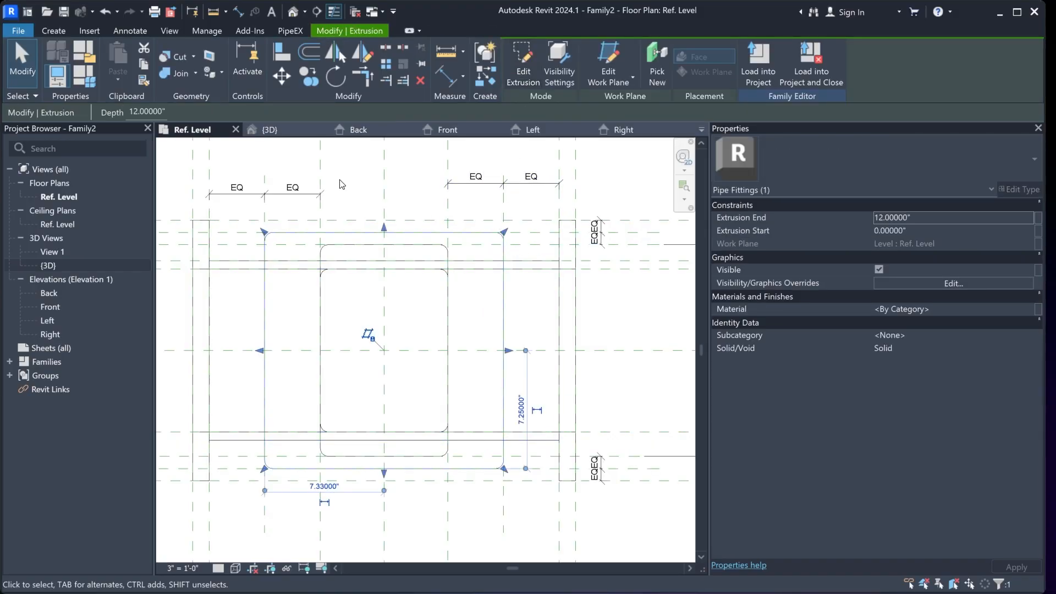
pyautogui.click(448, 135)
pyautogui.moveTo(518, 404); pyautogui.dragTo(477, 348, button='middle')
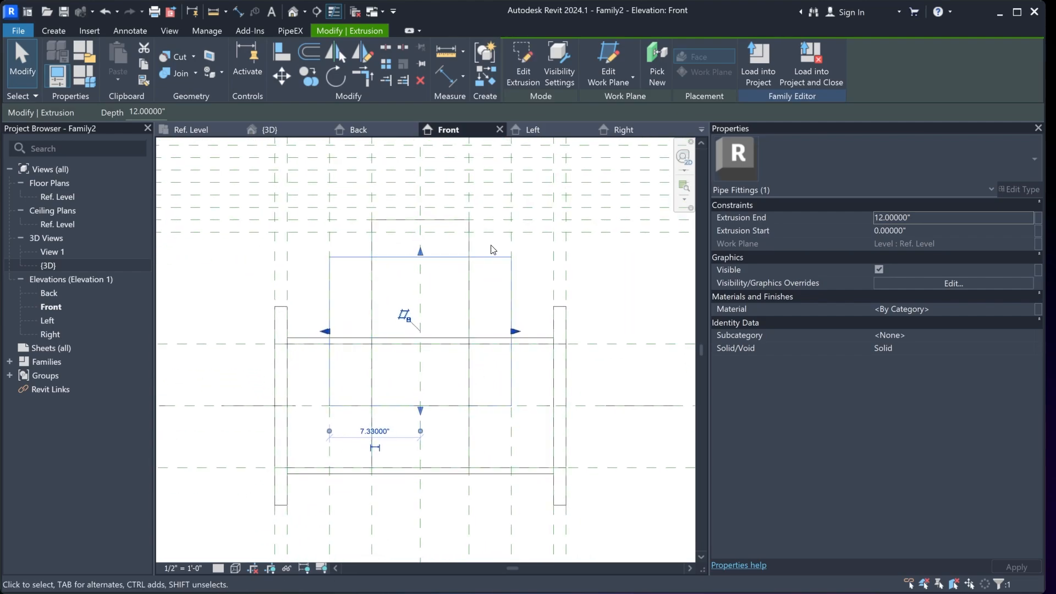
pyautogui.moveTo(393, 277); pyautogui.dragTo(394, 297, button='middle')
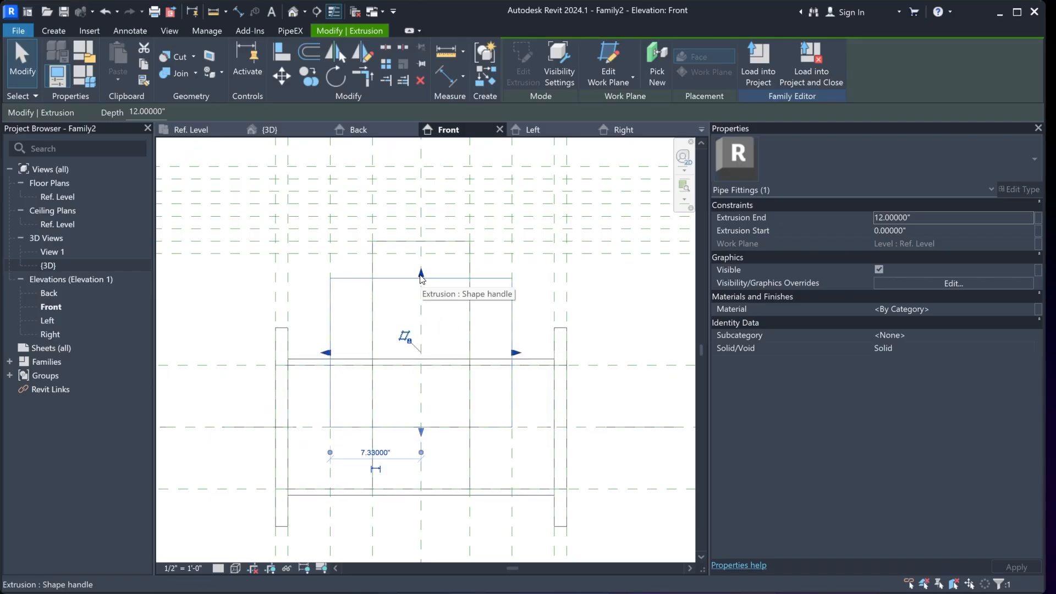
pyautogui.moveTo(421, 273); pyautogui.dragTo(505, 242)
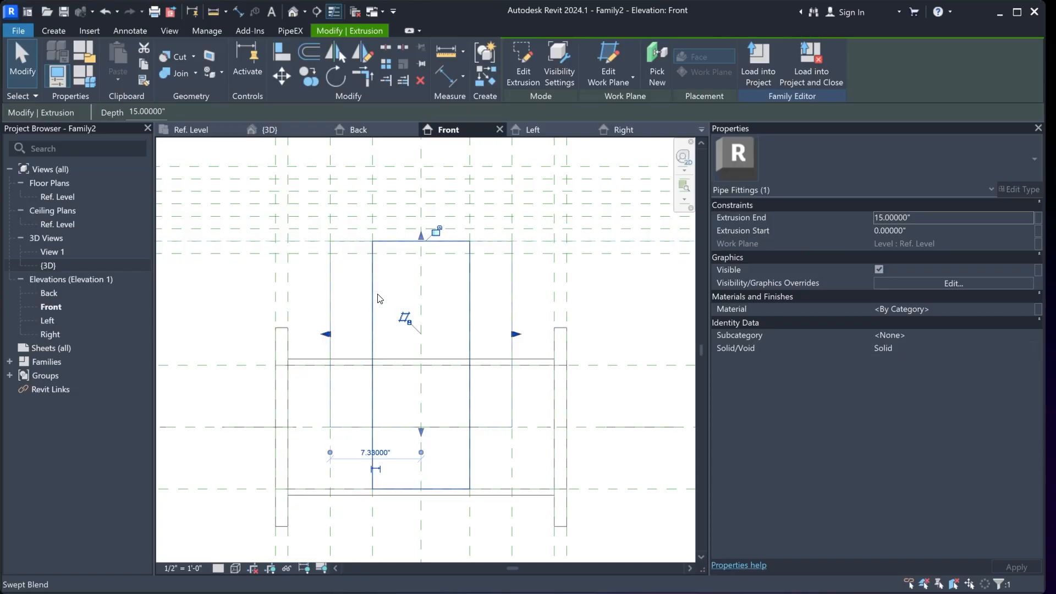
pyautogui.click(435, 231)
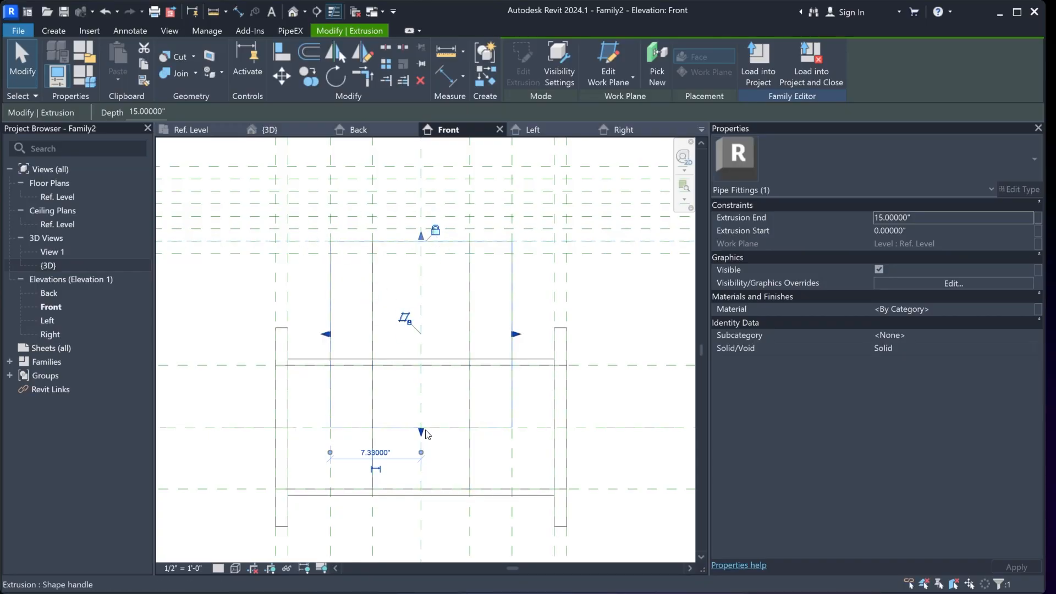
# Raise the extrusion's base in the Front elevation to the reference plane at 14", making the plate 1" thick
pyautogui.moveTo(421, 432); pyautogui.dragTo(419, 254)
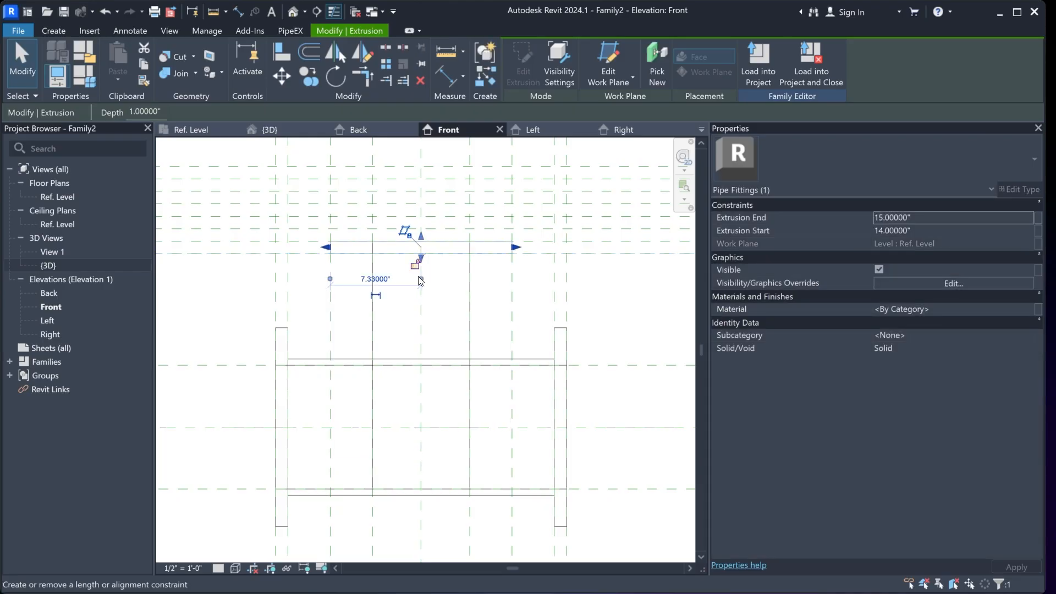
pyautogui.click(611, 298)
pyautogui.moveTo(608, 297); pyautogui.dragTo(618, 312, button='middle')
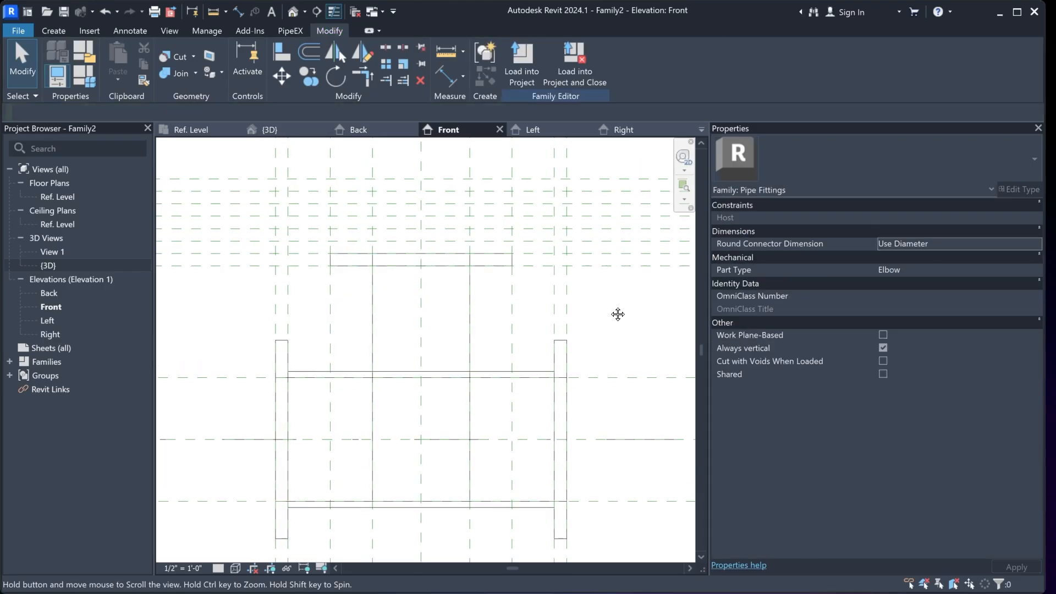
pyautogui.click(477, 267)
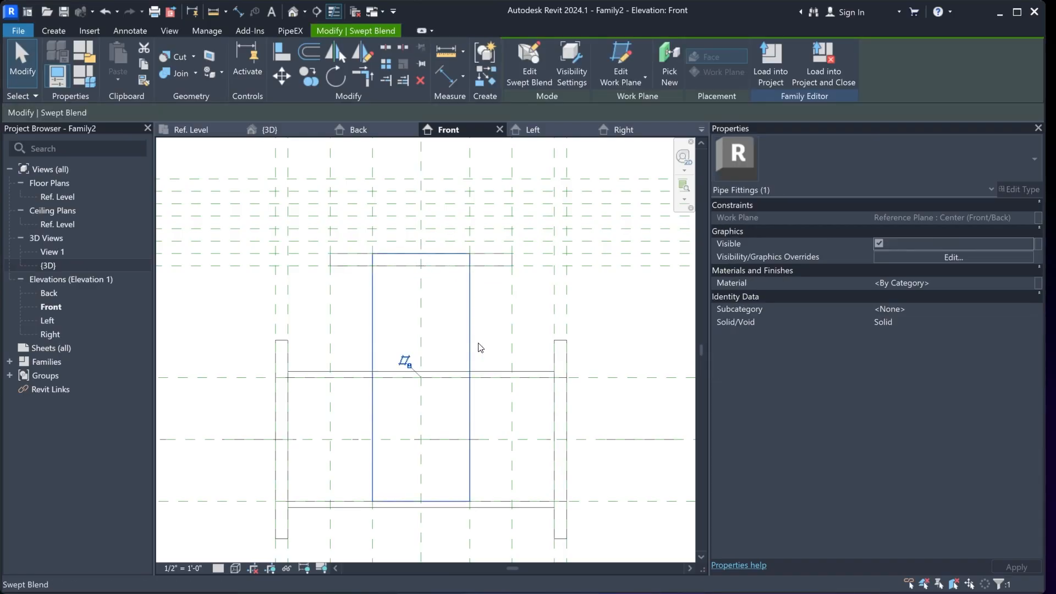
pyautogui.click(485, 320)
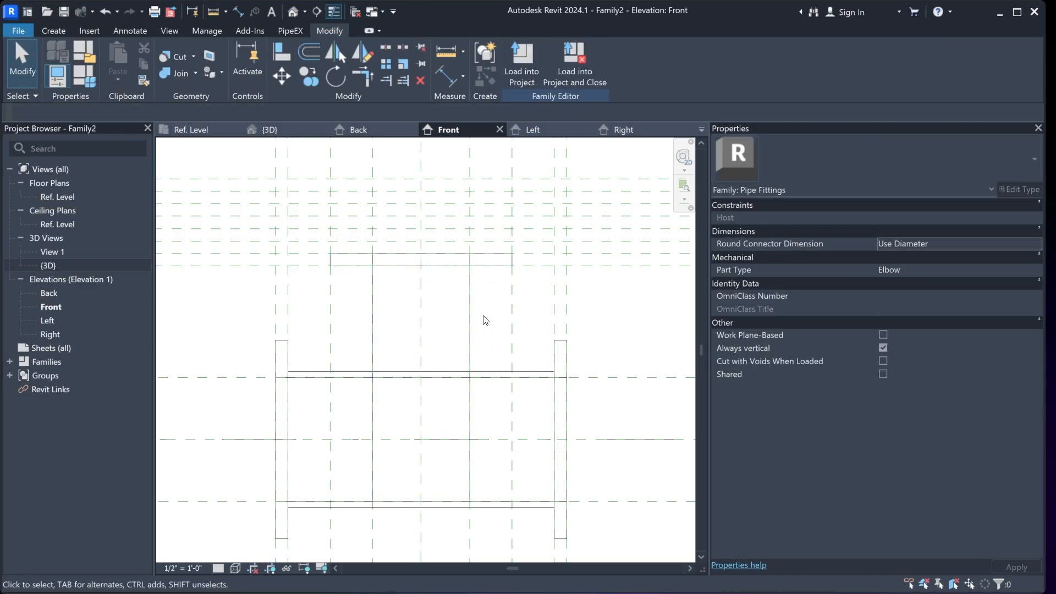
# Start a second extrusion in the Ref. Level plan and sketch a 14.5" high rectangle on the first plate's outer reference planes
pyautogui.click(183, 132)
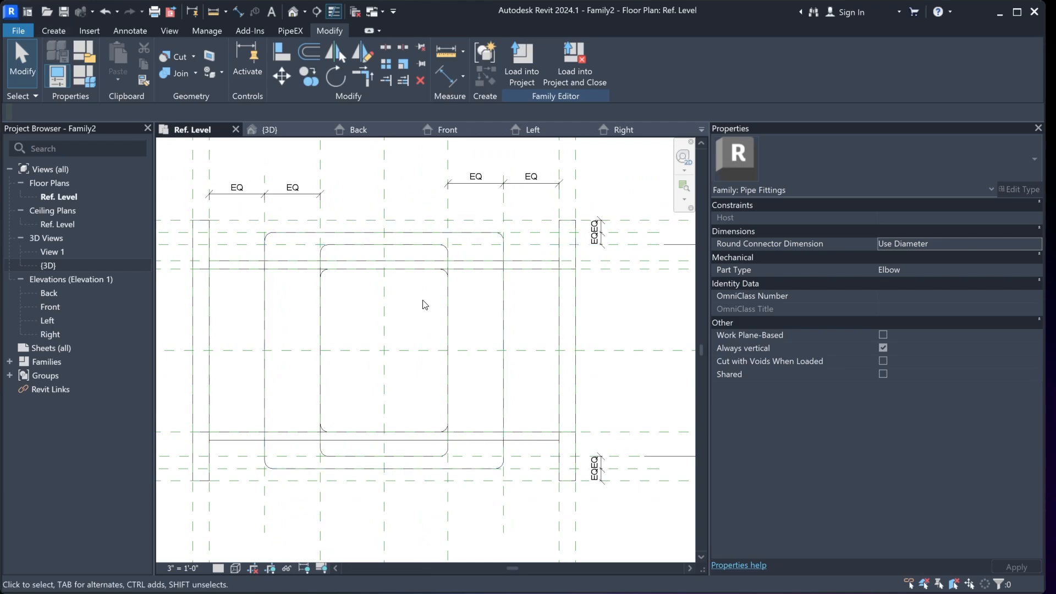
pyautogui.click(446, 131)
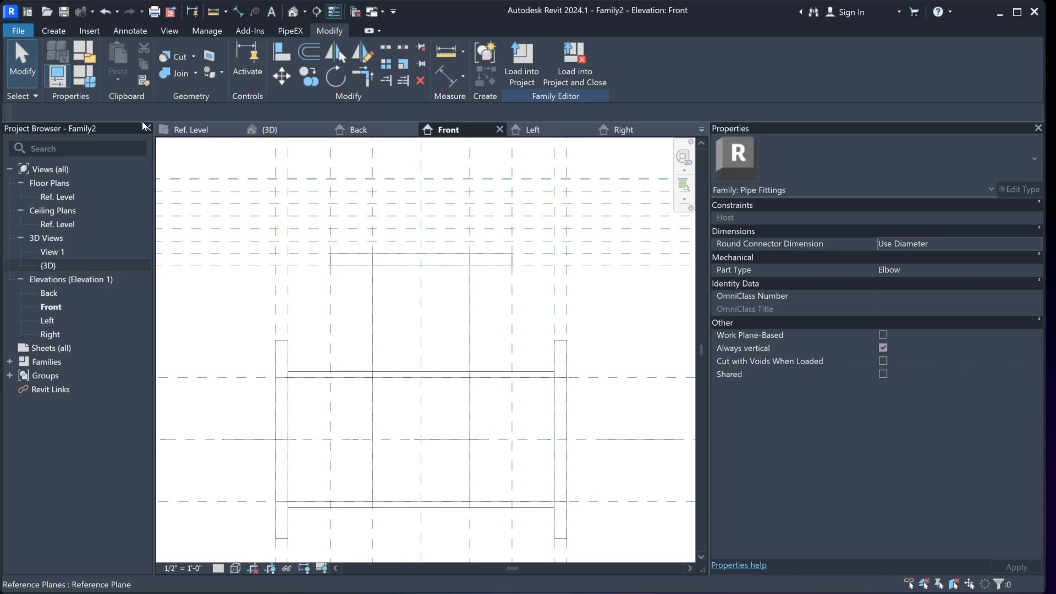
pyautogui.click(193, 131)
pyautogui.scroll(5, 419, 308)
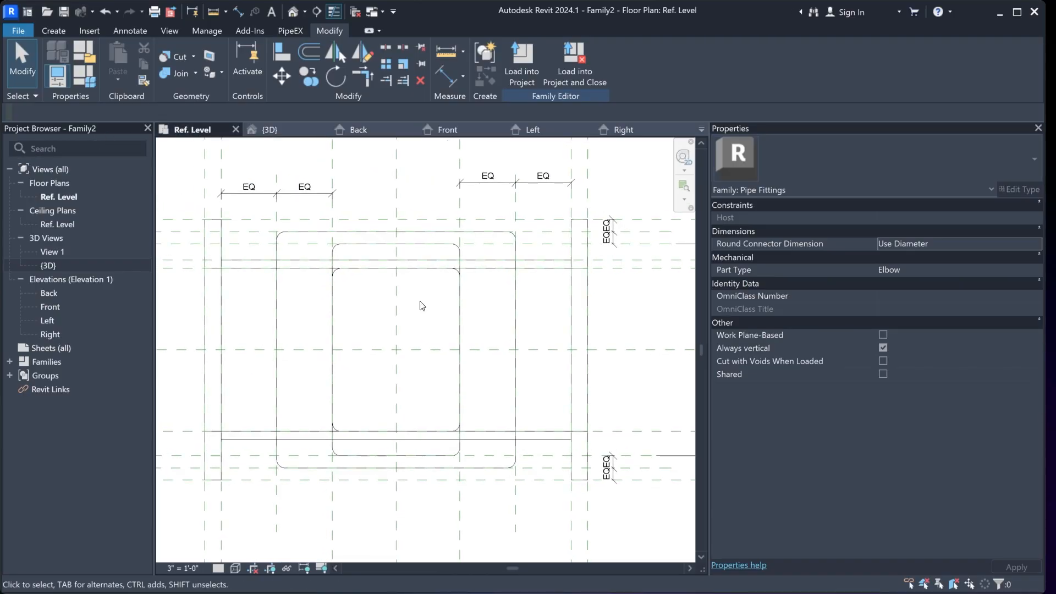
pyautogui.click(57, 34)
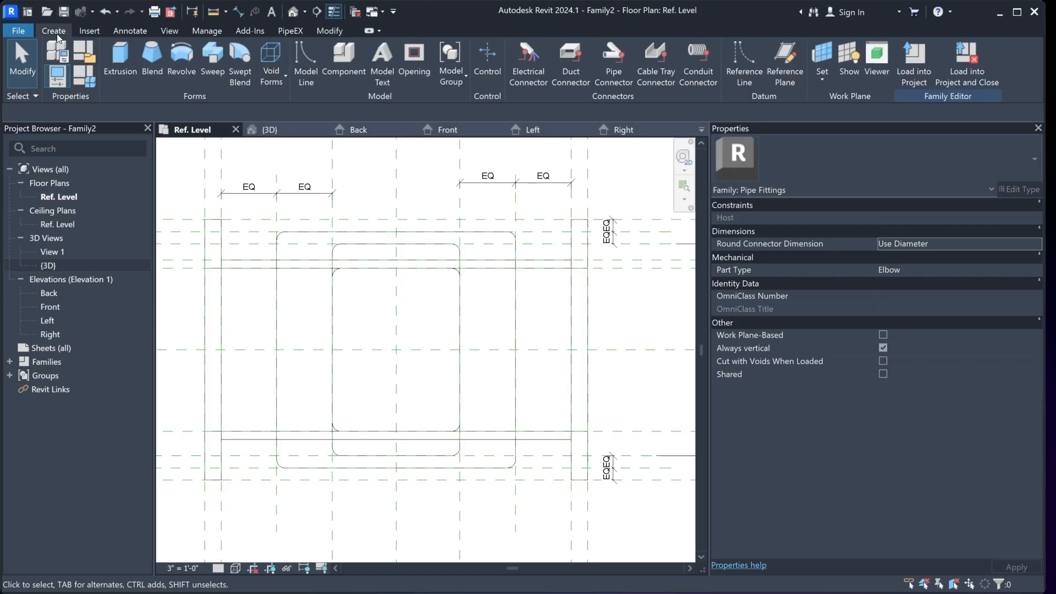
pyautogui.click(120, 59)
pyautogui.click(563, 49)
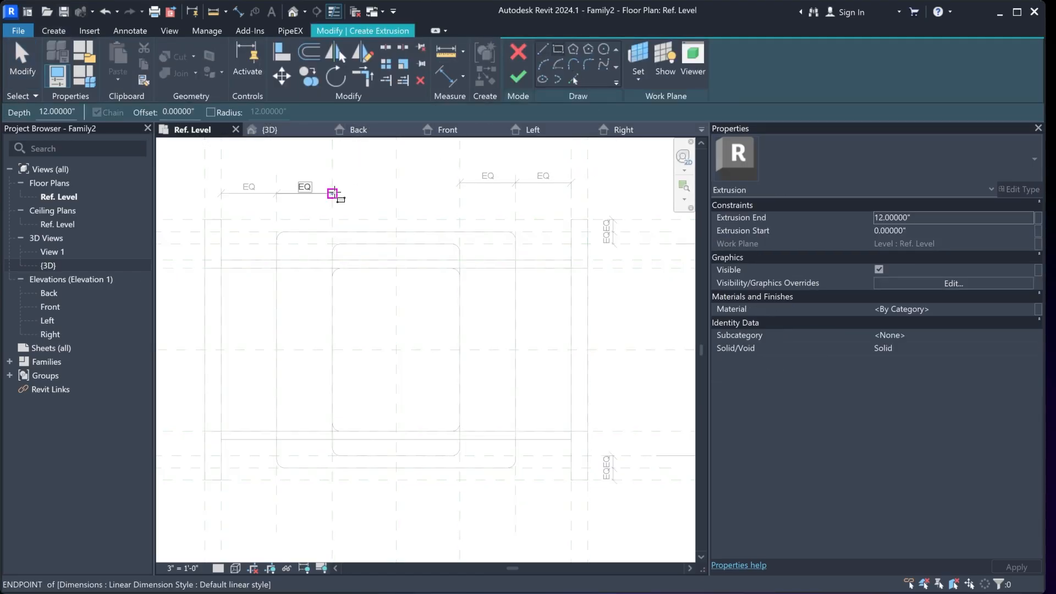
pyautogui.click(275, 231)
pyautogui.scroll(3, 512, 466)
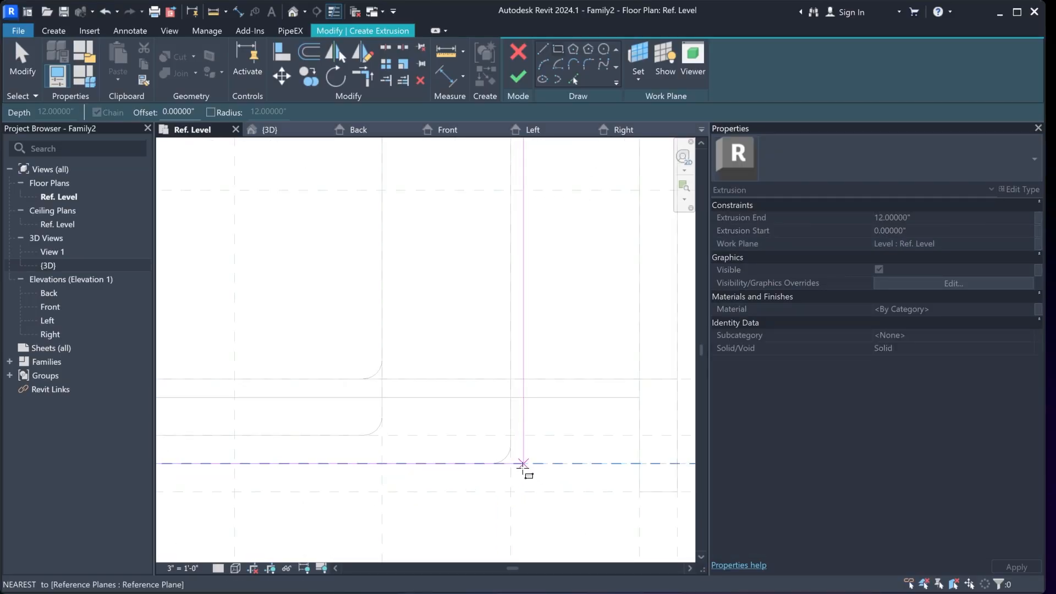
pyautogui.click(521, 464)
pyautogui.scroll(-3, 522, 467)
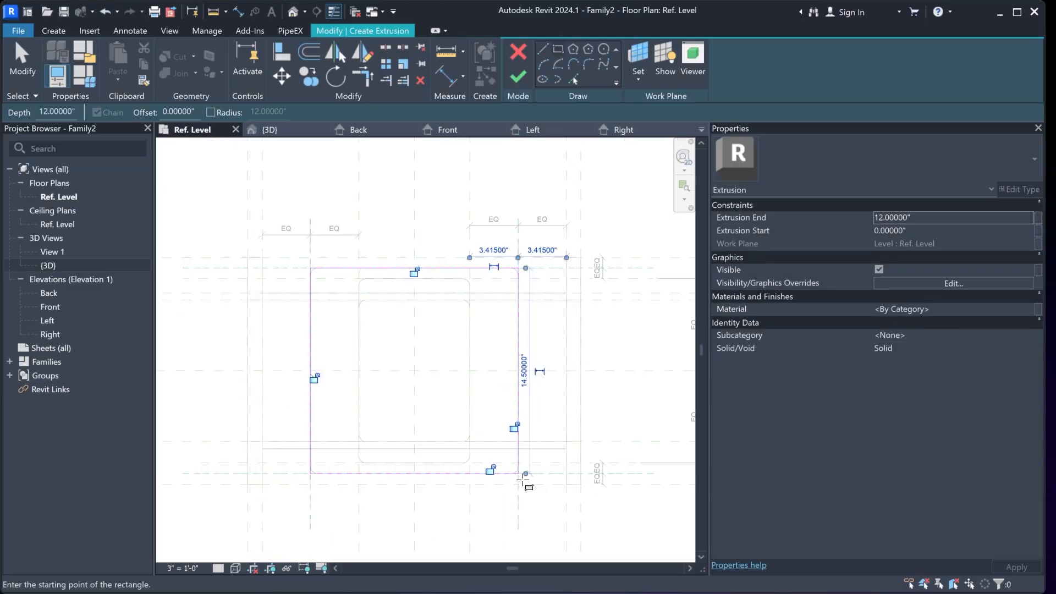
# Lock all four sides of the second extrusion's rectangle to their reference planes
pyautogui.click(416, 272)
pyautogui.click(320, 384)
pyautogui.click(429, 462)
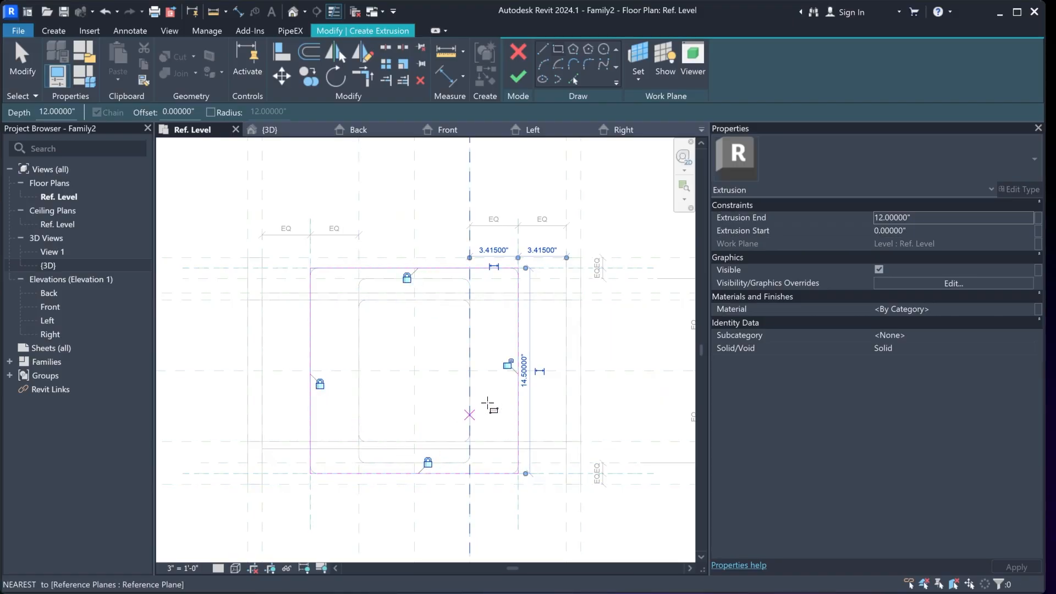
pyautogui.click(507, 364)
pyautogui.moveTo(501, 339); pyautogui.dragTo(514, 334, button='middle')
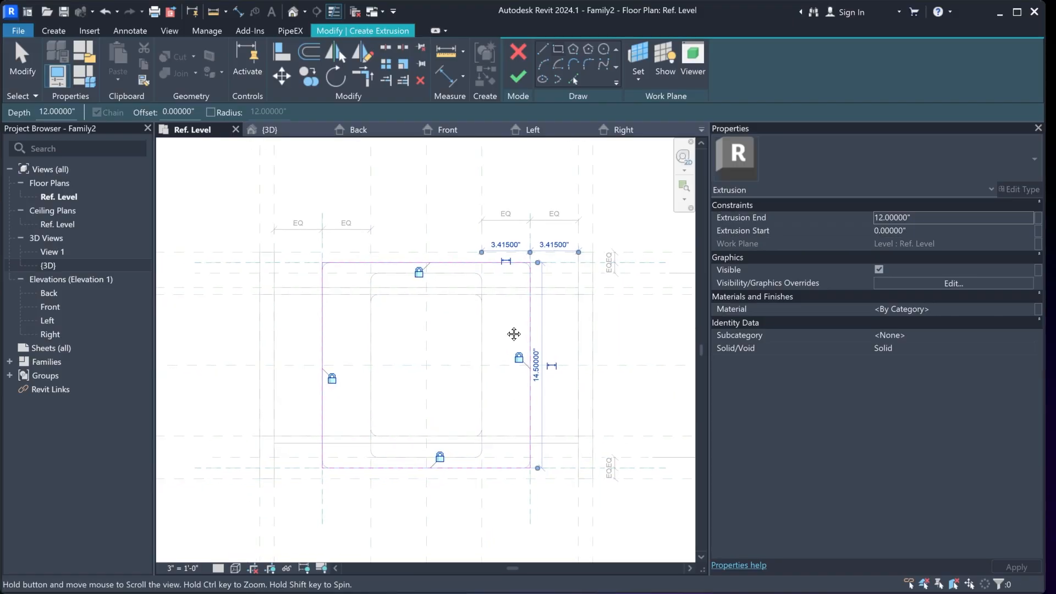
# Round the second rectangle's upper-left corner with a fillet arc of about 2.75" radius
pyautogui.scroll(1, 511, 333)
pyautogui.click(586, 70)
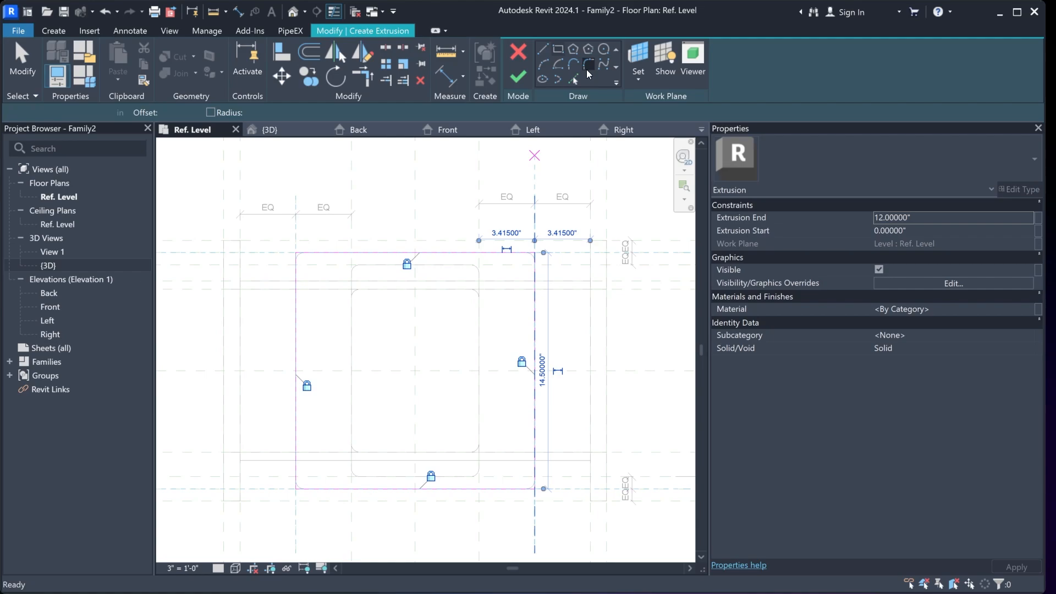
pyautogui.click(333, 252)
pyautogui.click(295, 282)
pyautogui.click(309, 268)
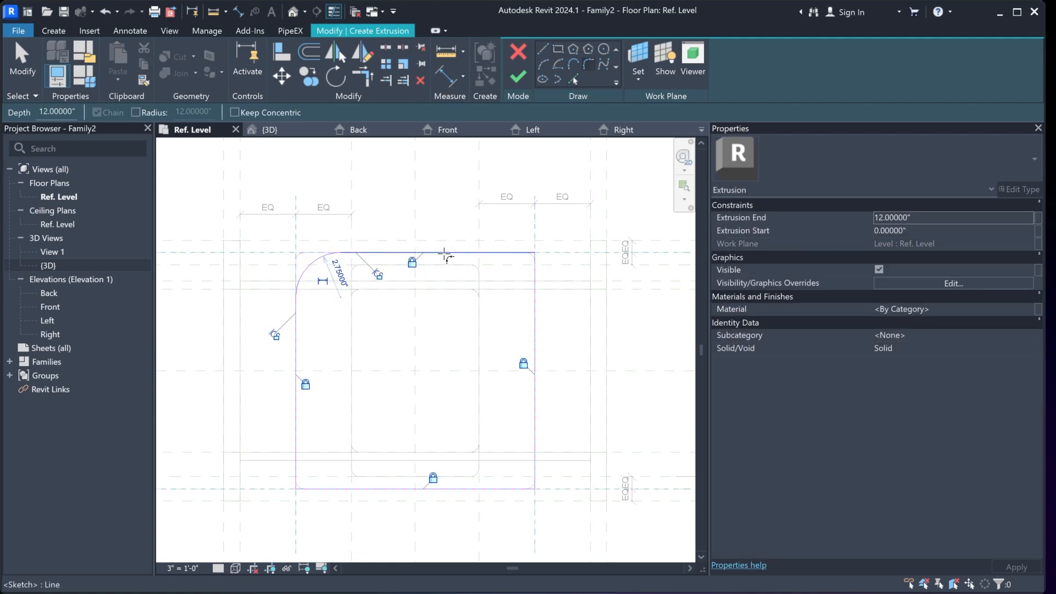
# Fillet the second rectangle's remaining corners with arcs of about 3.25" radius at the upper right and 4.25" at both lower corners
pyautogui.click(491, 255)
pyautogui.click(535, 277)
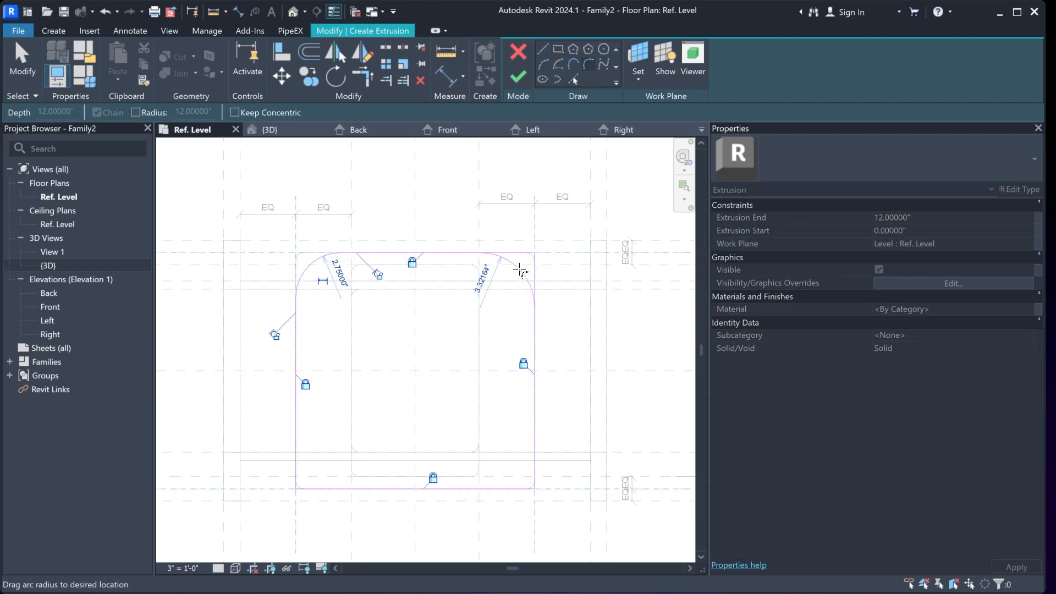
pyautogui.click(523, 274)
pyautogui.click(535, 464)
pyautogui.click(497, 489)
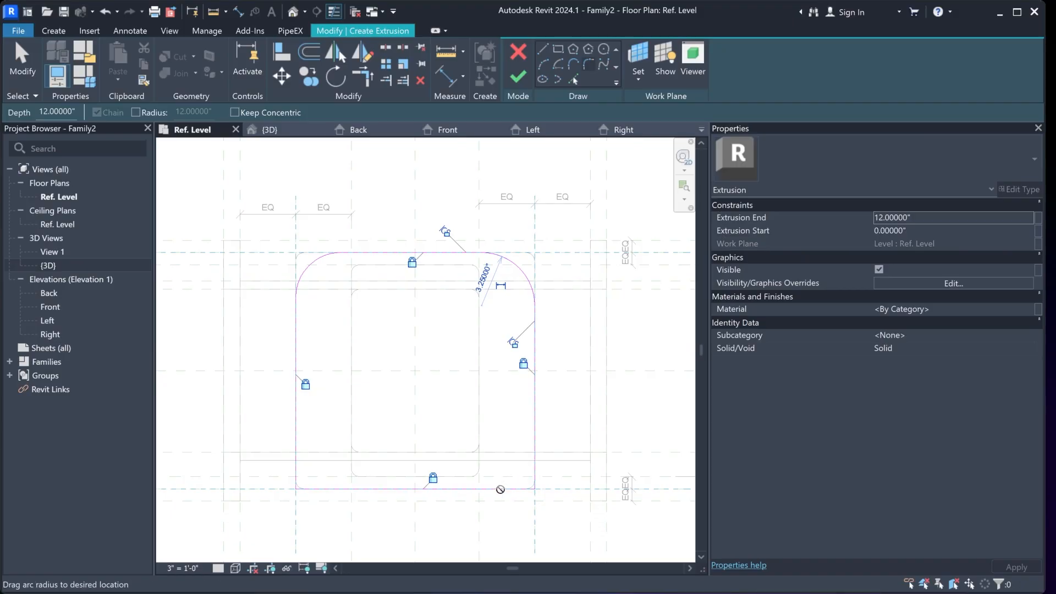
pyautogui.click(450, 473)
pyautogui.click(299, 443)
pyautogui.click(325, 488)
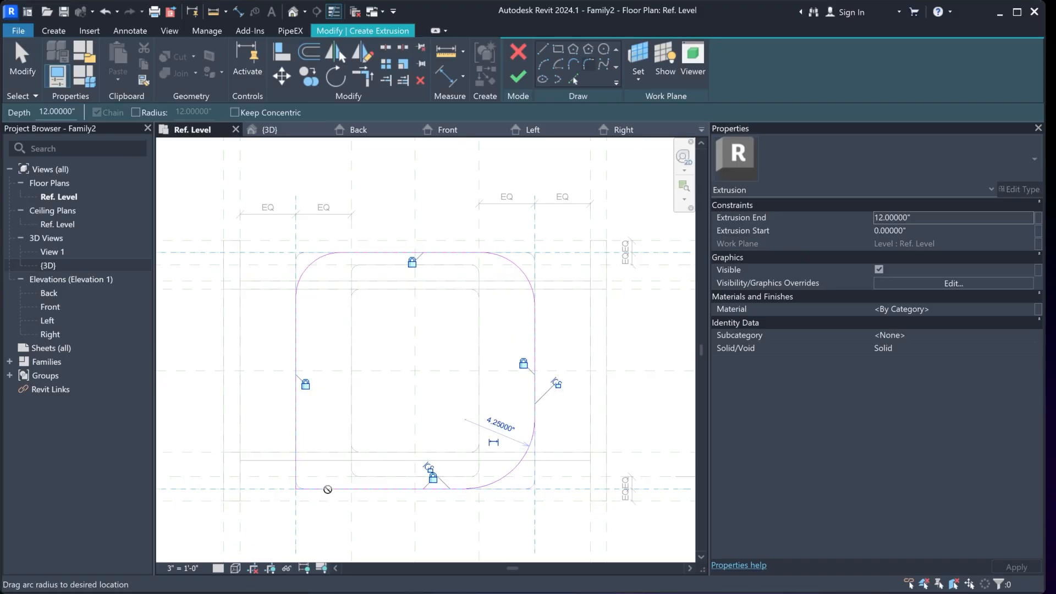
pyautogui.click(328, 453)
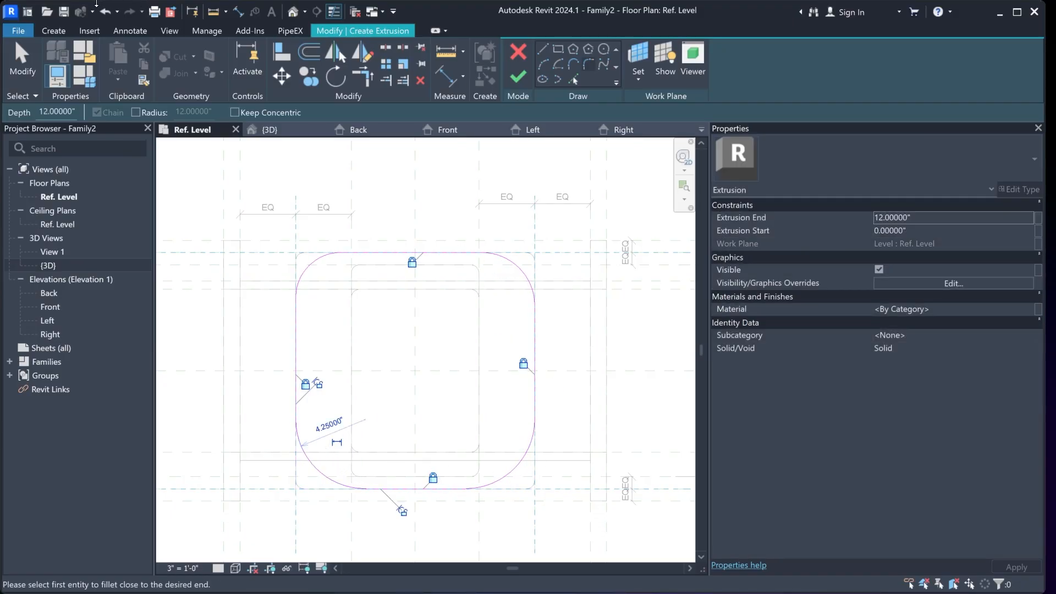
# Add a radial dimension to each of the four corner arcs of the second extrusion's sketch
pyautogui.click(132, 30)
pyautogui.click(117, 61)
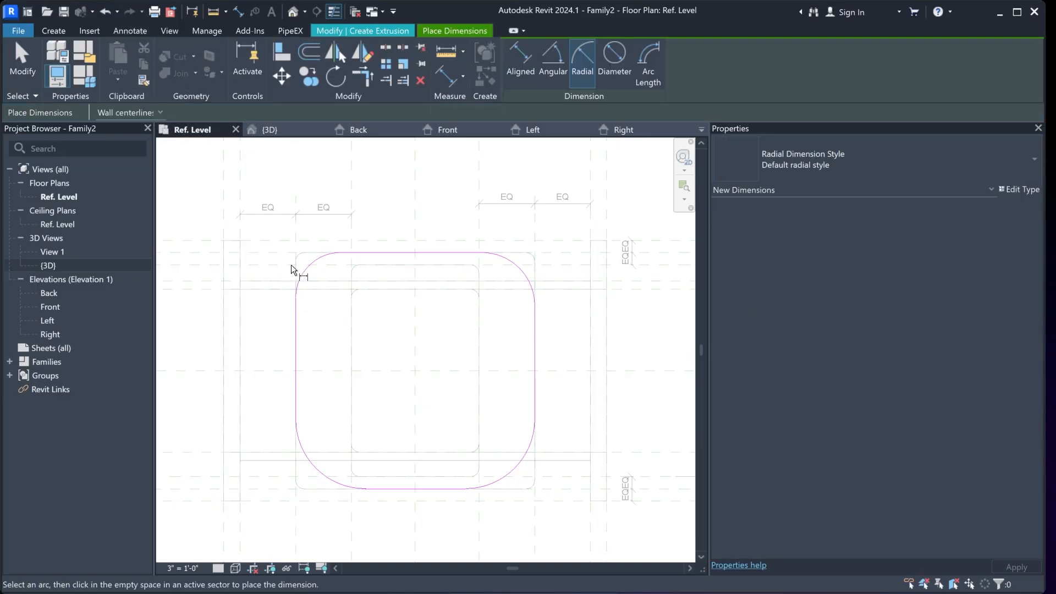
pyautogui.click(317, 263)
pyautogui.click(320, 278)
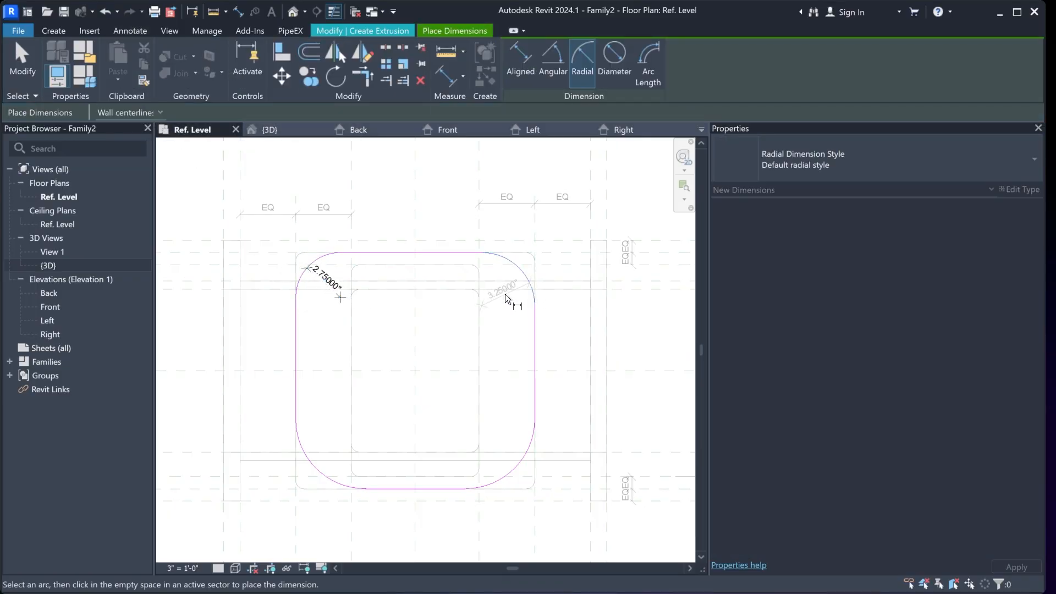
pyautogui.click(507, 287)
pyautogui.click(513, 463)
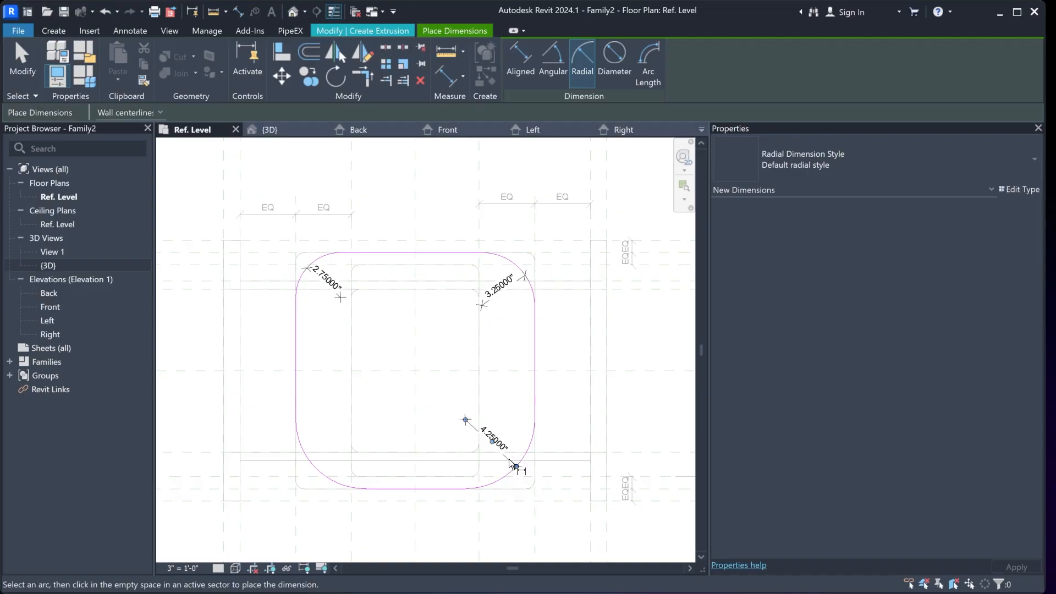
pyautogui.click(513, 463)
pyautogui.click(319, 467)
pyautogui.click(325, 470)
pyautogui.press('Escape')
pyautogui.press('Escape')
# Label all four corner radius dimensions with the parameter r and finish the extrusion sketch
pyautogui.click(507, 282)
pyautogui.click(592, 61)
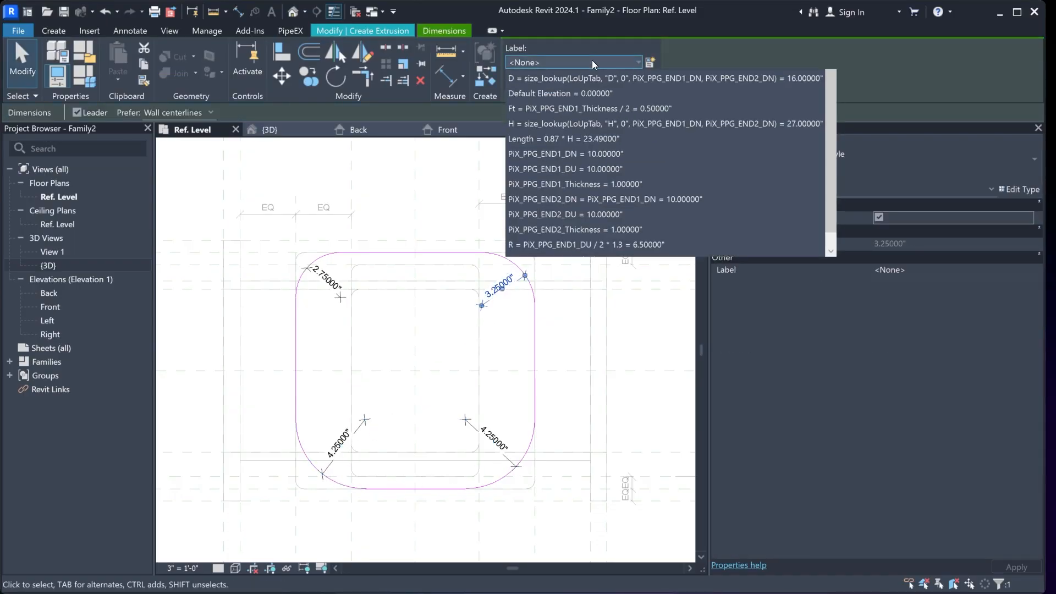
pyautogui.click(322, 287)
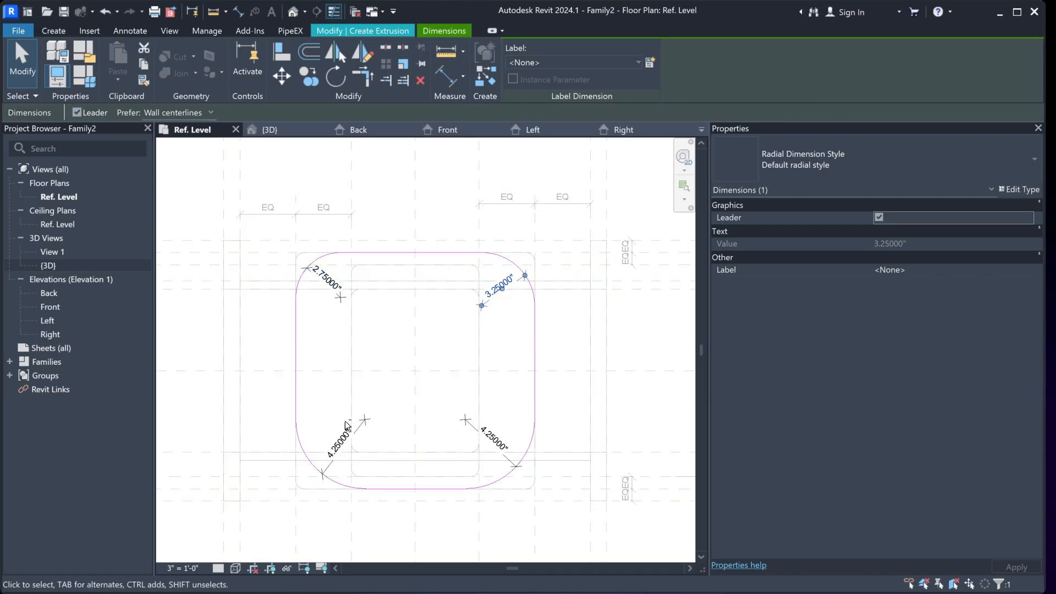
pyautogui.keyDown('ctrl'); pyautogui.click(335, 291); pyautogui.keyUp('ctrl')
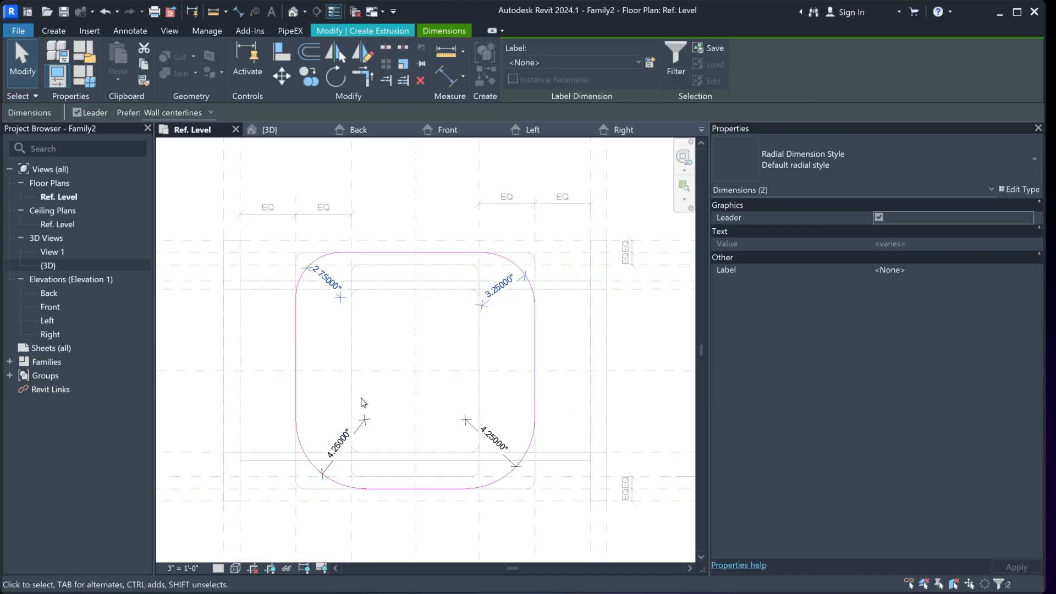
pyautogui.keyDown('ctrl'); pyautogui.click(352, 439); pyautogui.keyUp('ctrl')
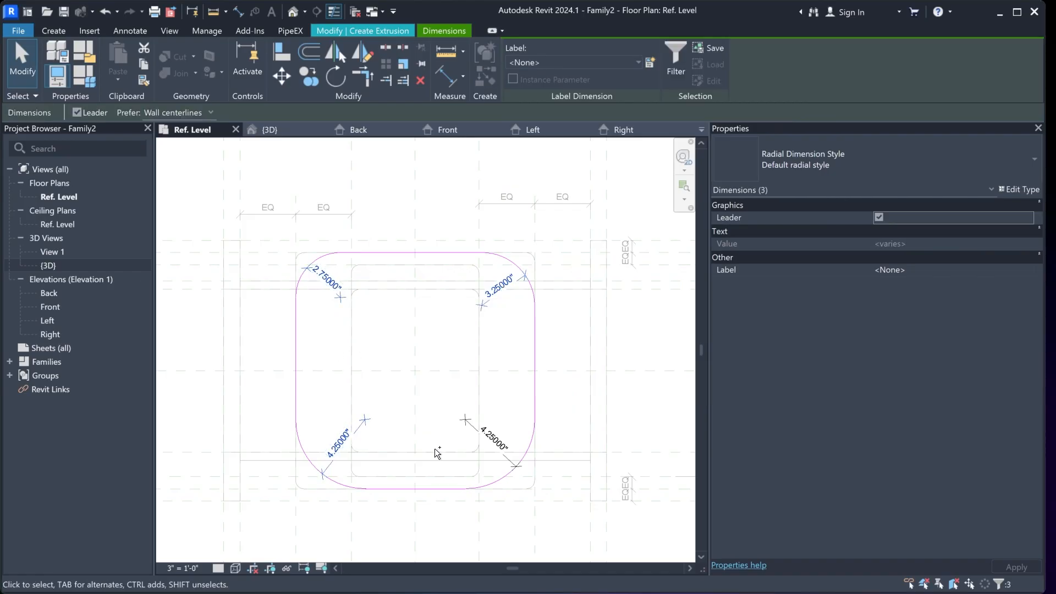
pyautogui.click(584, 62)
pyautogui.scroll(-1, 553, 268)
pyautogui.click(541, 278)
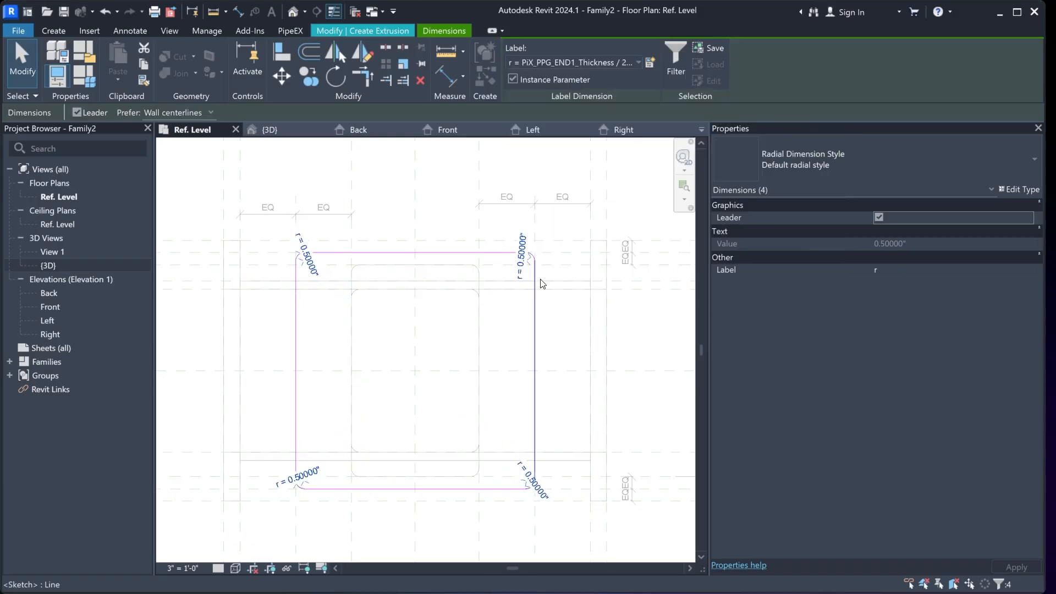
pyautogui.click(513, 325)
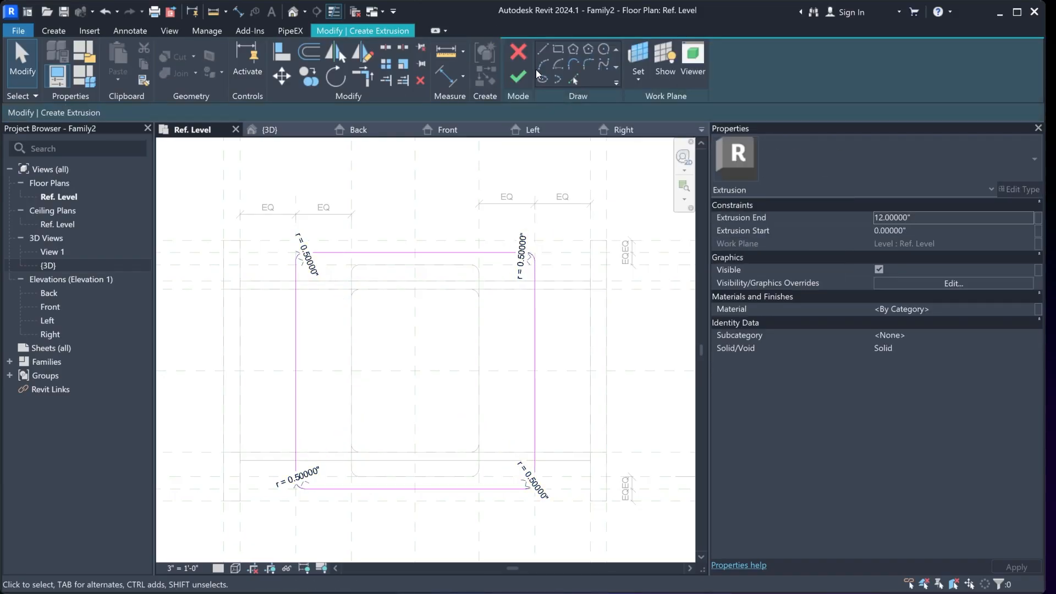
pyautogui.click(524, 77)
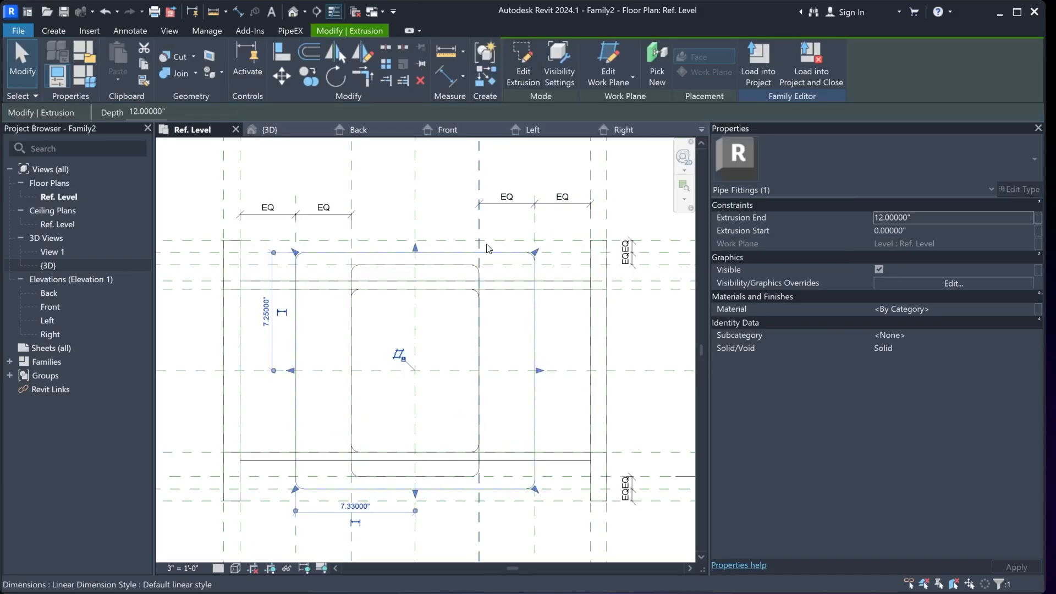
# In the Front elevation, move the second extrusion's top to the reference plane at 16" and its base to the plane at 14"
pyautogui.click(454, 128)
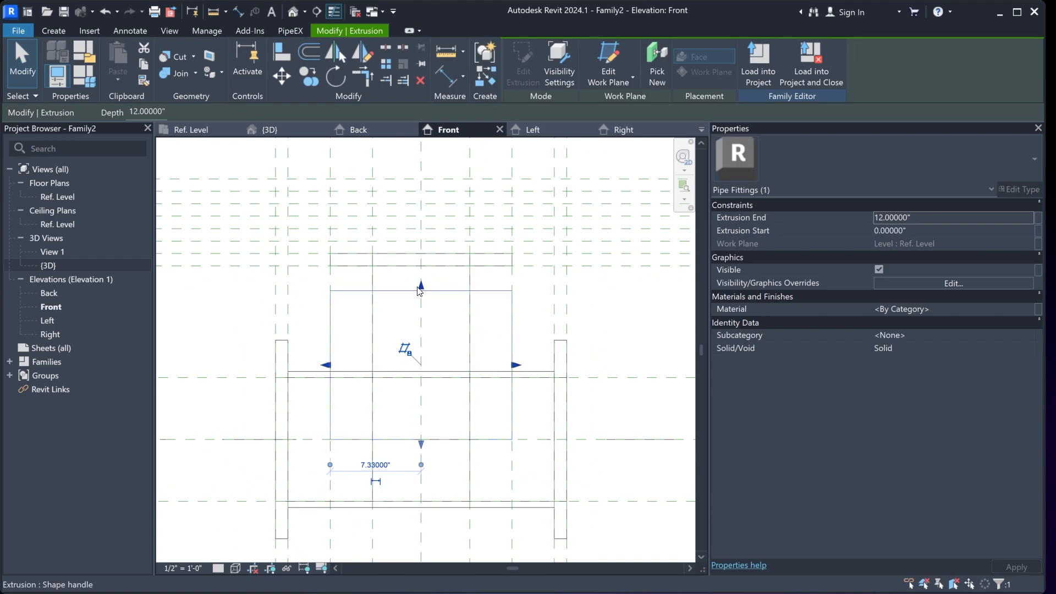
pyautogui.moveTo(423, 287); pyautogui.dragTo(424, 236)
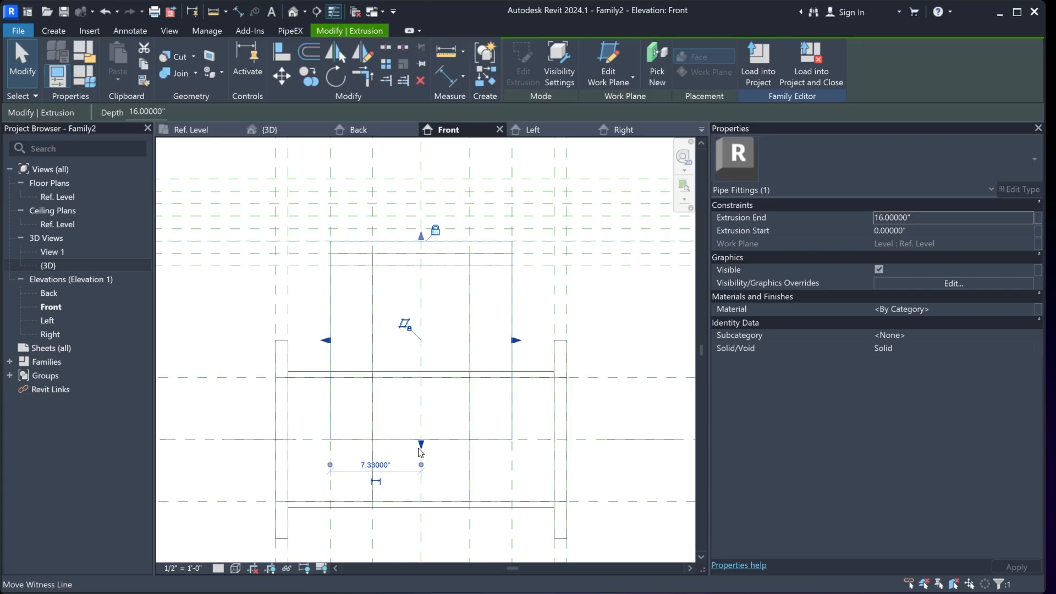
pyautogui.moveTo(421, 444); pyautogui.dragTo(545, 258)
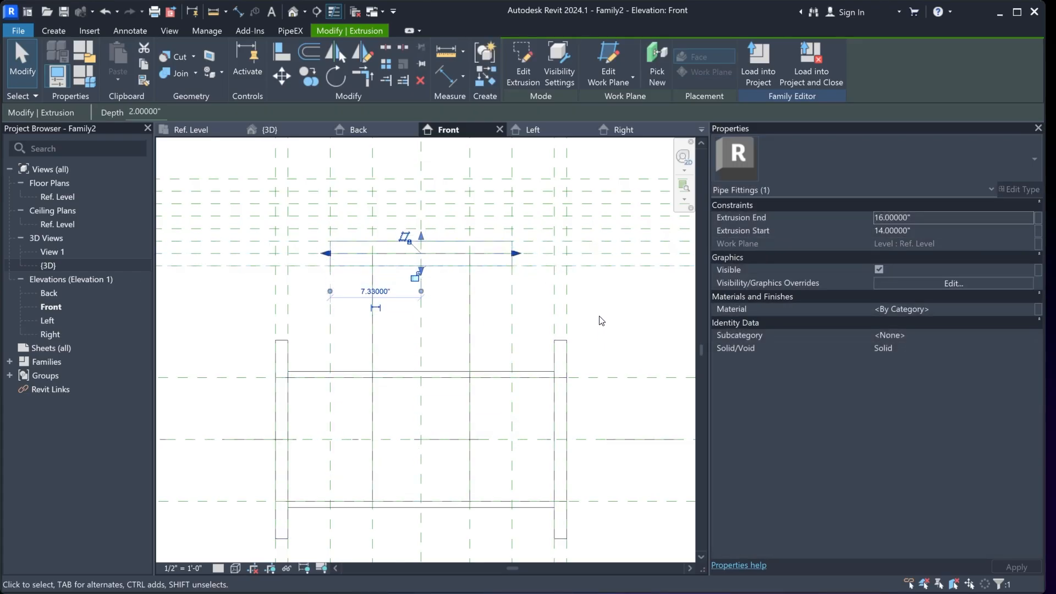
pyautogui.click(602, 321)
pyautogui.moveTo(497, 303); pyautogui.dragTo(516, 302, button='middle')
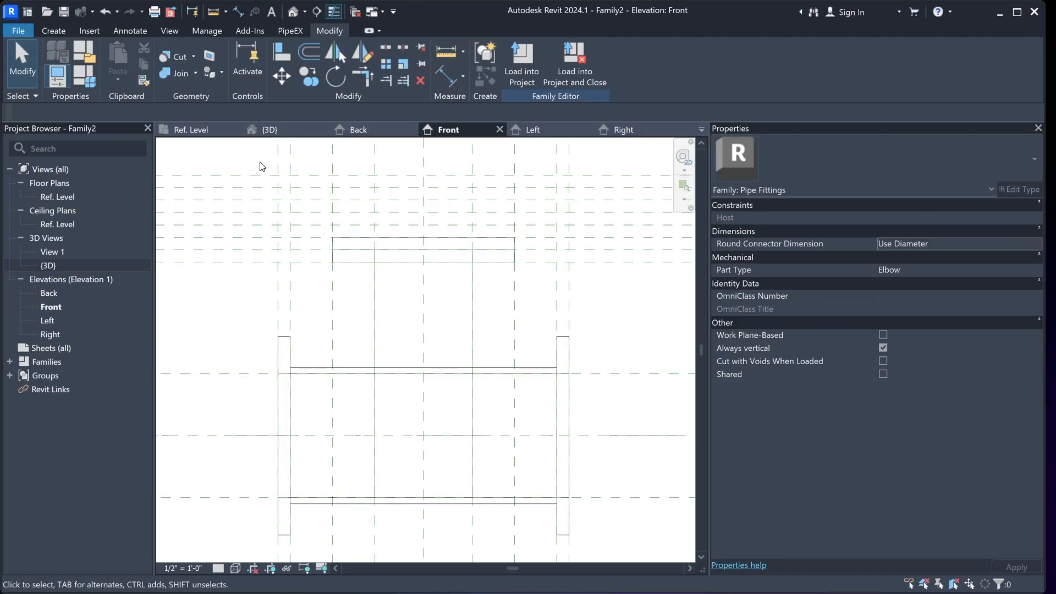
# In the Ref. Level plan, mirror the reference plane along the pipe body's upper edge about the horizontal centre plane
pyautogui.click(197, 135)
pyautogui.scroll(2, 444, 324)
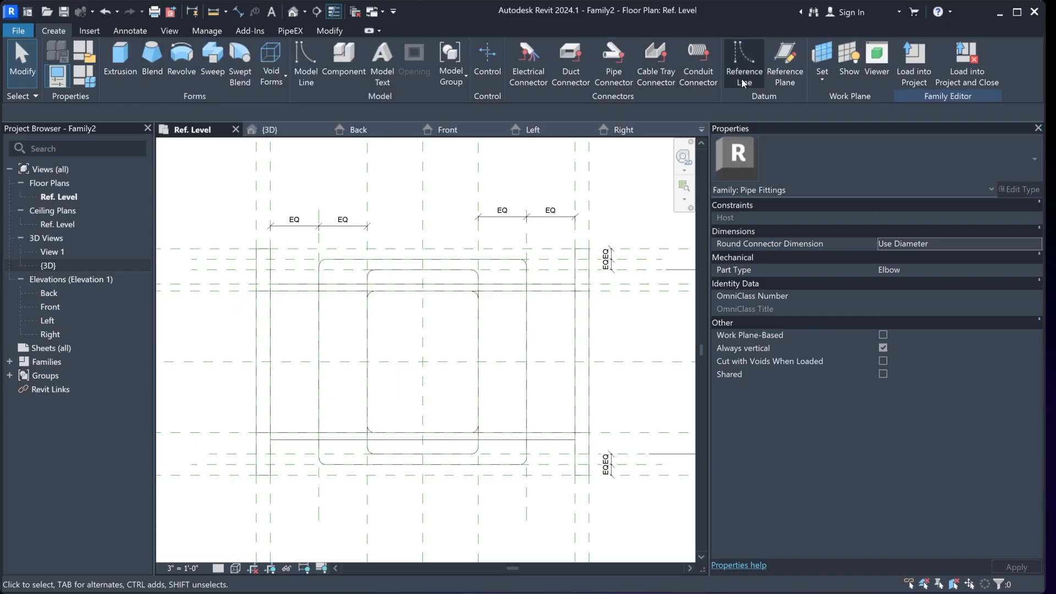
pyautogui.click(785, 62)
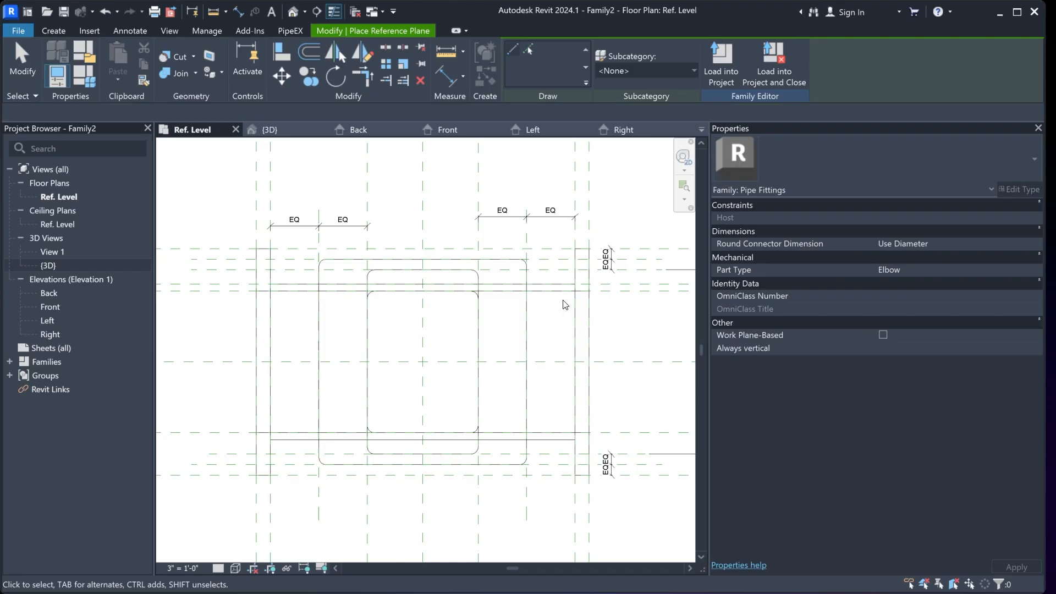
pyautogui.press('Escape')
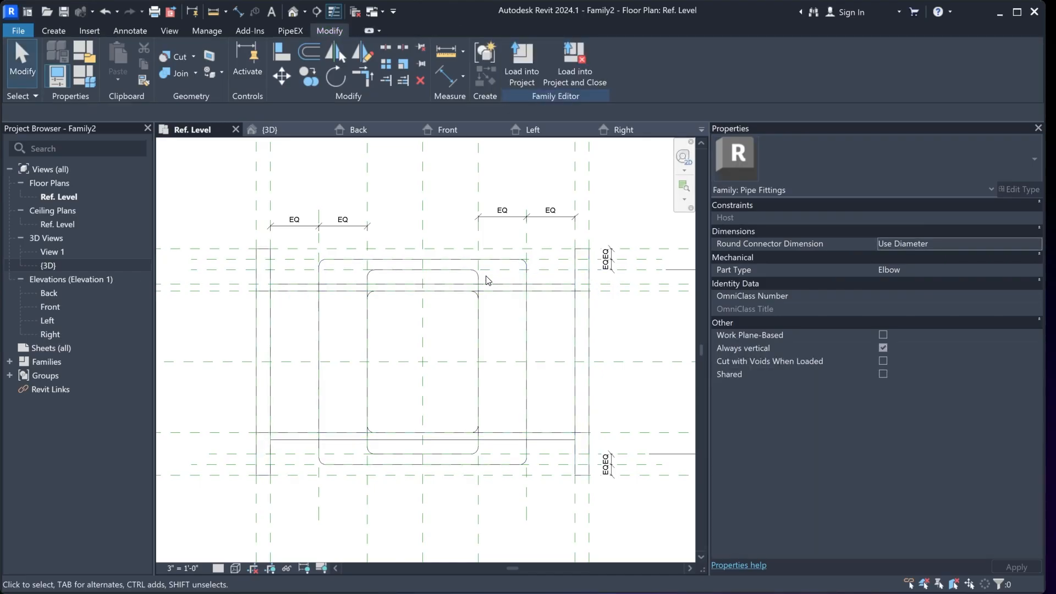
pyautogui.click(636, 290)
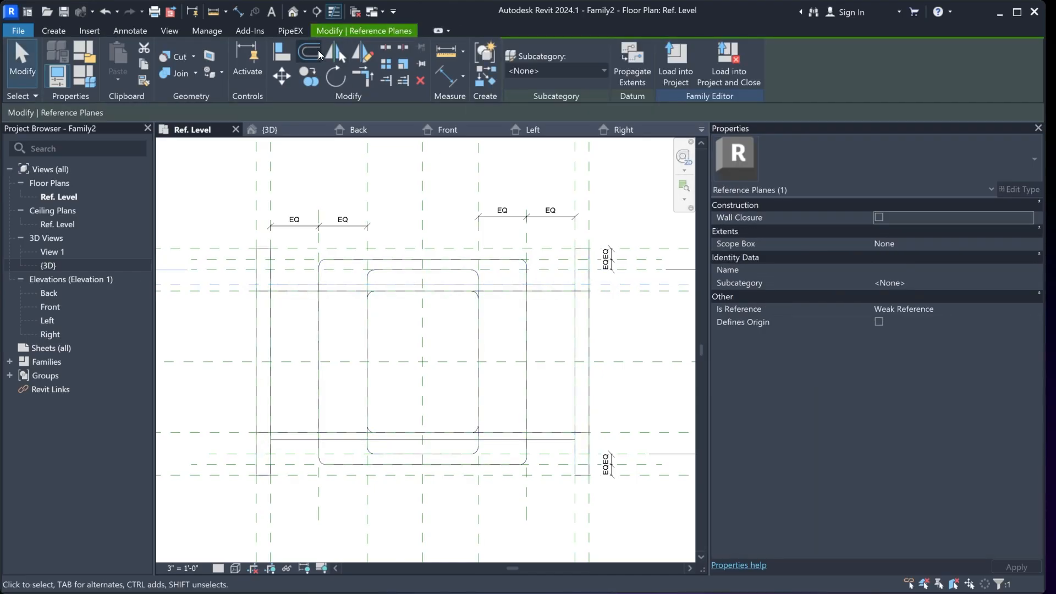
pyautogui.click(335, 52)
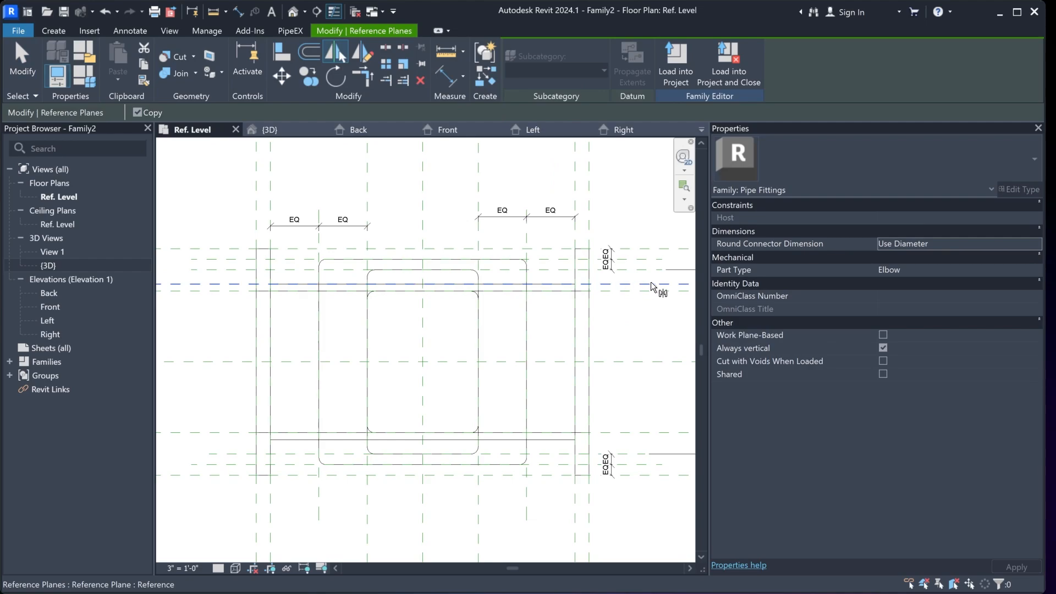
pyautogui.click(626, 362)
pyautogui.click(612, 414)
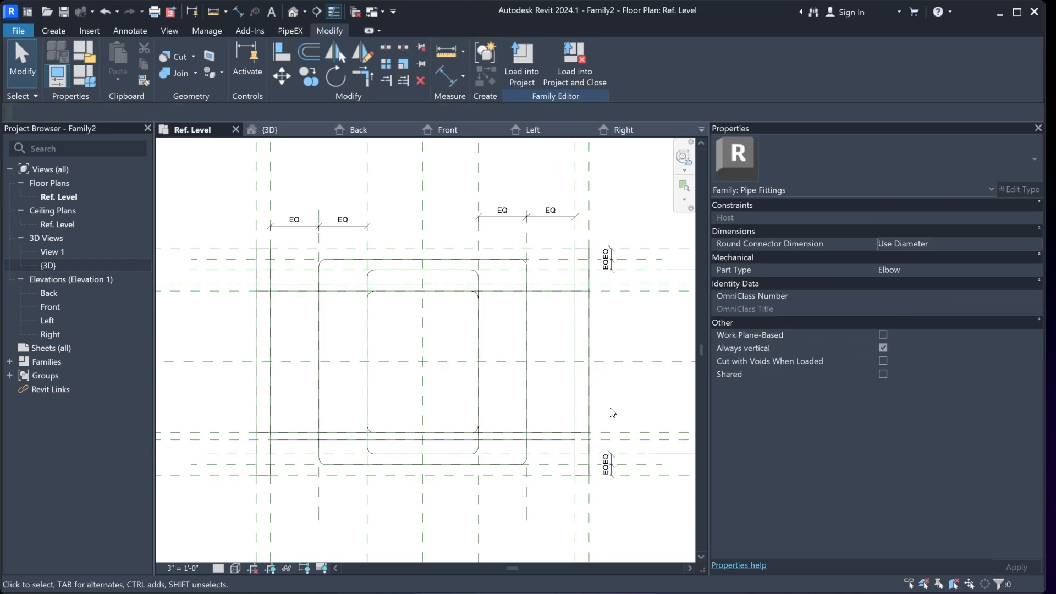
# Start a blend and sketch a 7.83" by 11" base rectangle on the inner vertical planes and the mirrored pair of horizontal planes
pyautogui.scroll(2, 460, 372)
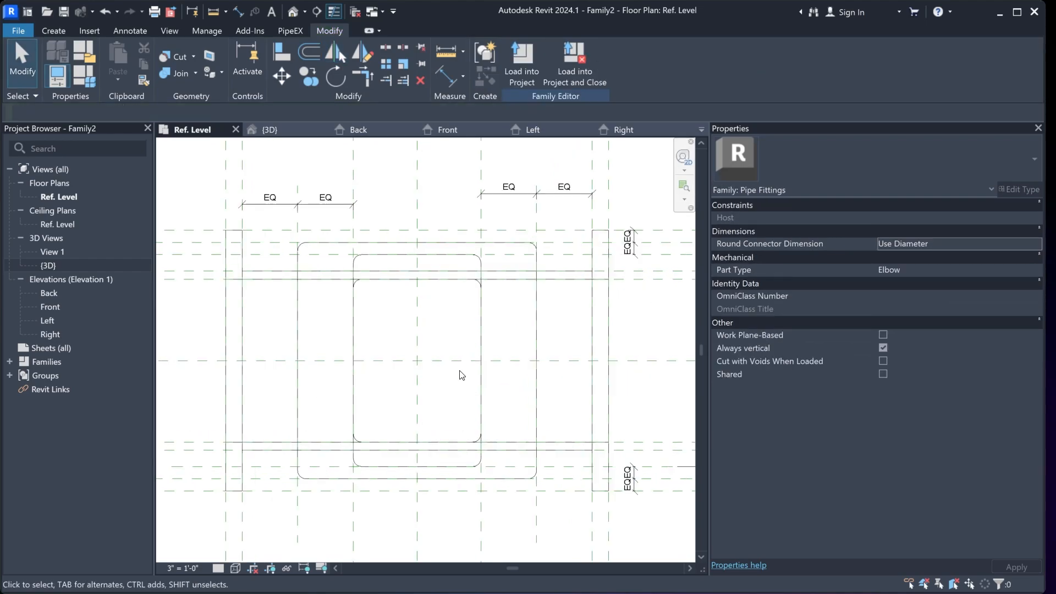
pyautogui.click(57, 30)
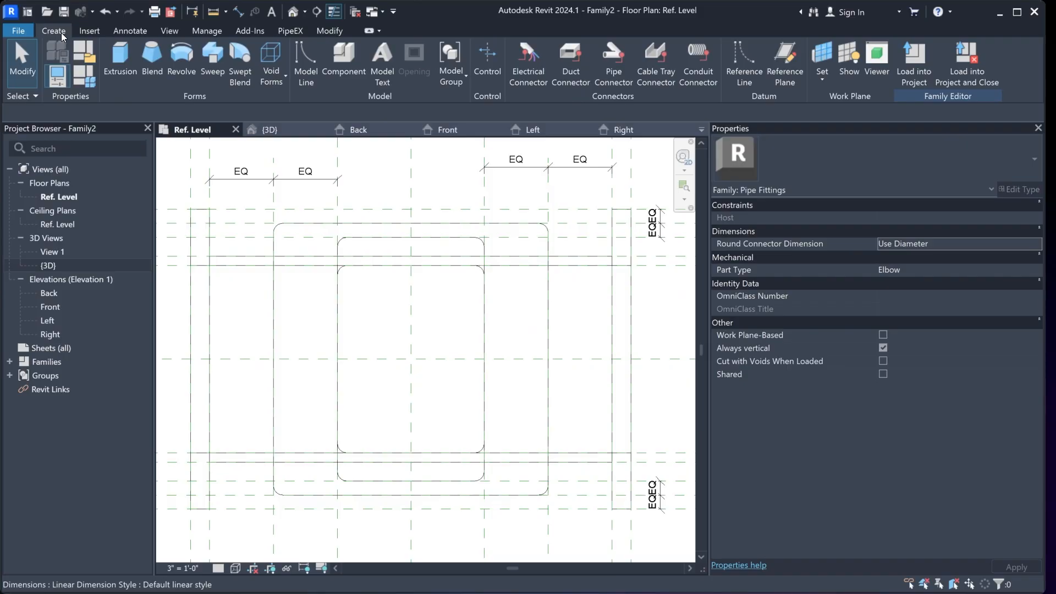
pyautogui.click(150, 72)
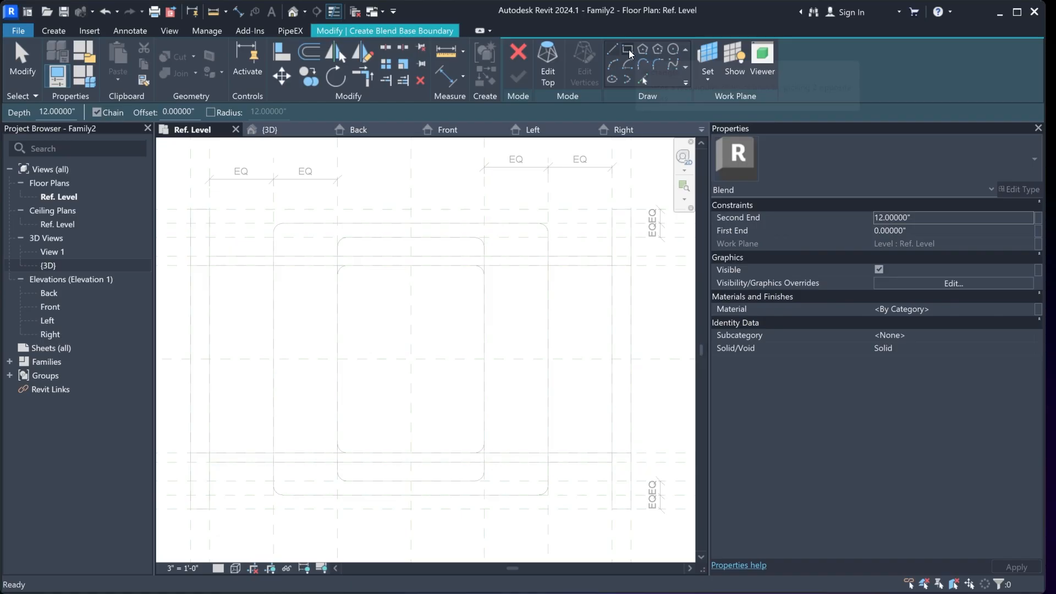
pyautogui.click(627, 49)
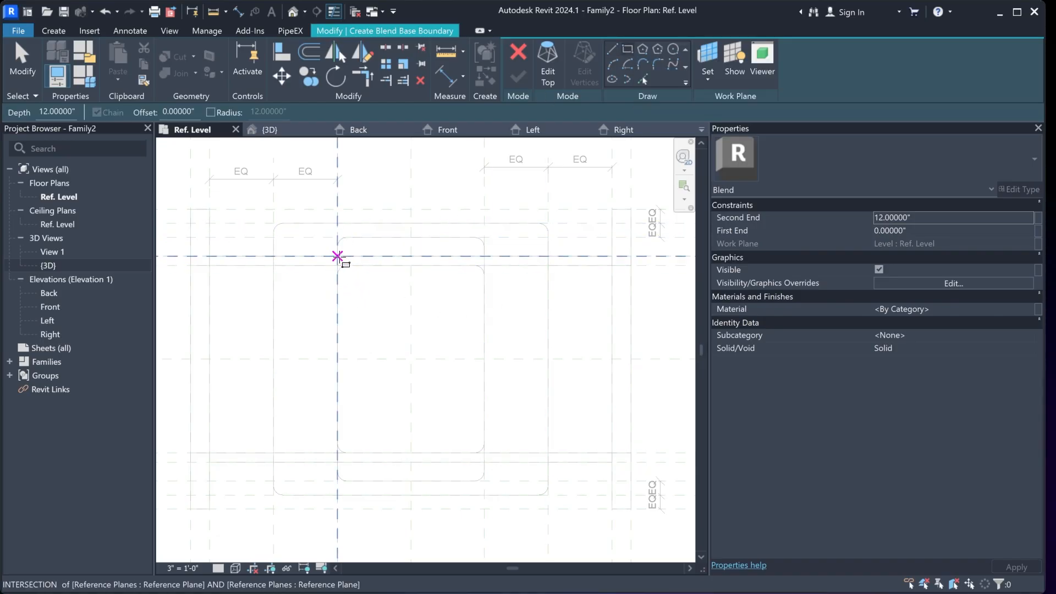
pyautogui.click(338, 256)
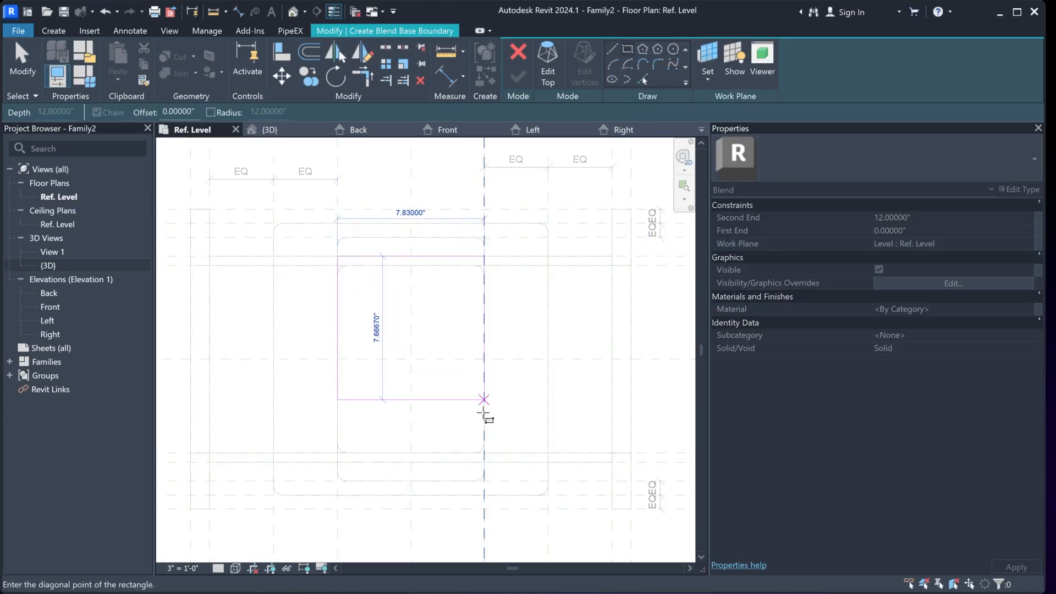
pyautogui.click(484, 462)
# Lock all four sides of the blend's base rectangle to their reference planes
pyautogui.click(416, 268)
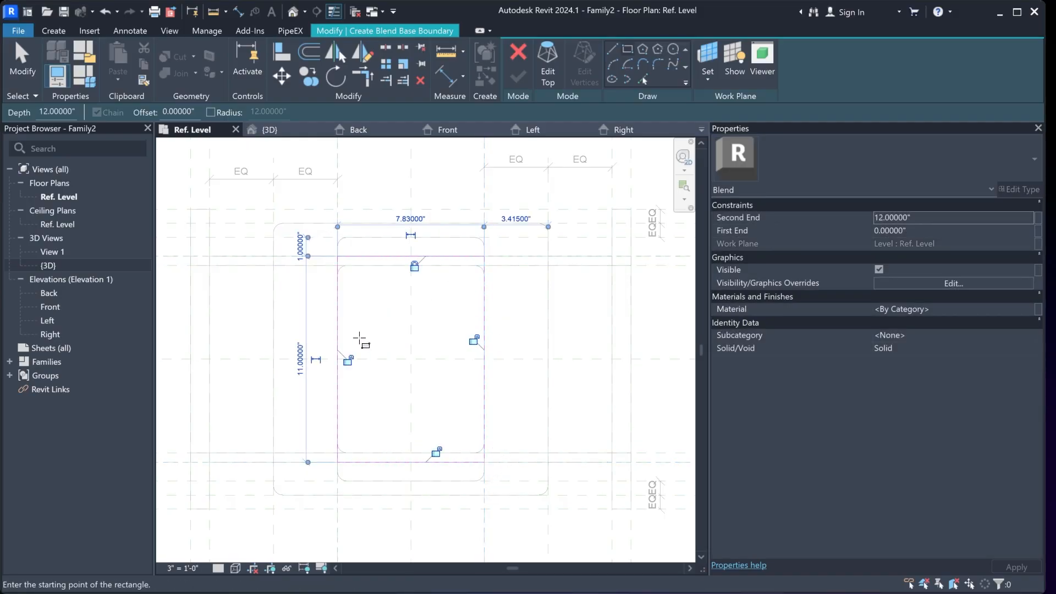
pyautogui.click(347, 360)
pyautogui.click(437, 452)
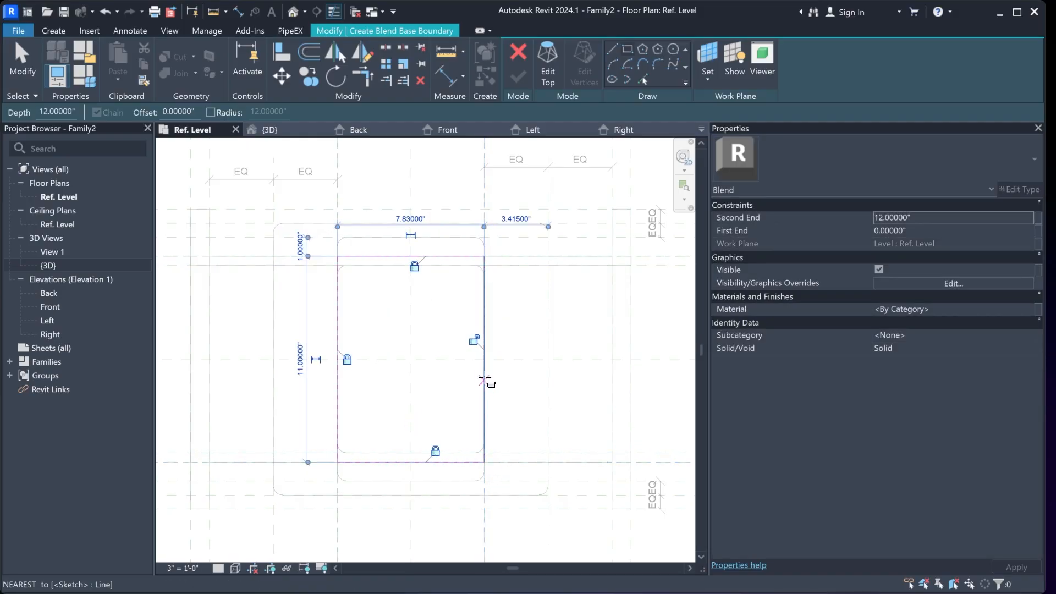
pyautogui.click(473, 339)
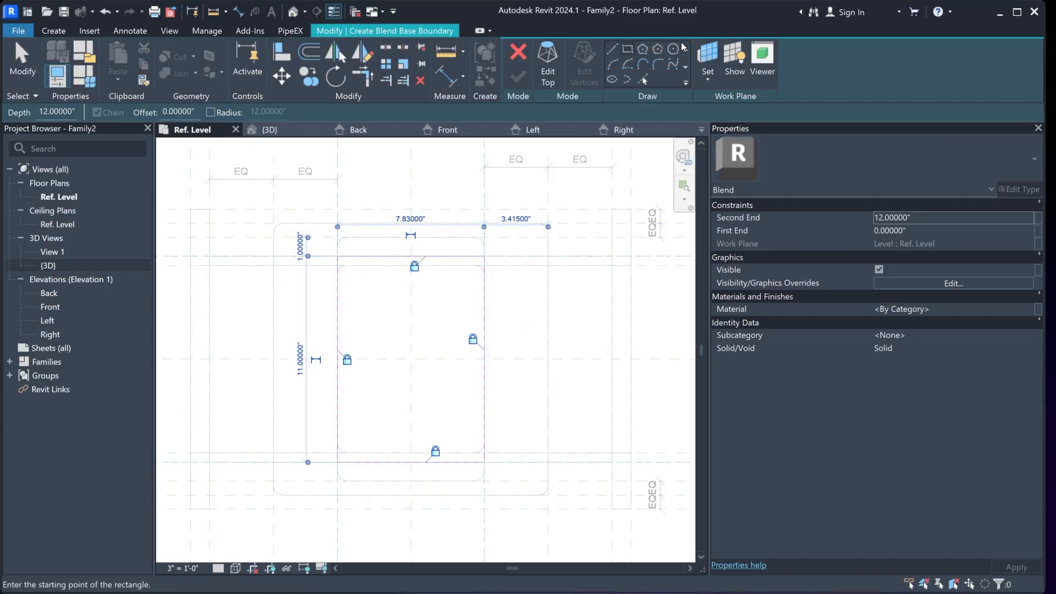
# Round the blend base's upper corners with fillet arcs of about 2.25" radius on the right and 2.5" on the left
pyautogui.click(659, 65)
pyautogui.click(460, 257)
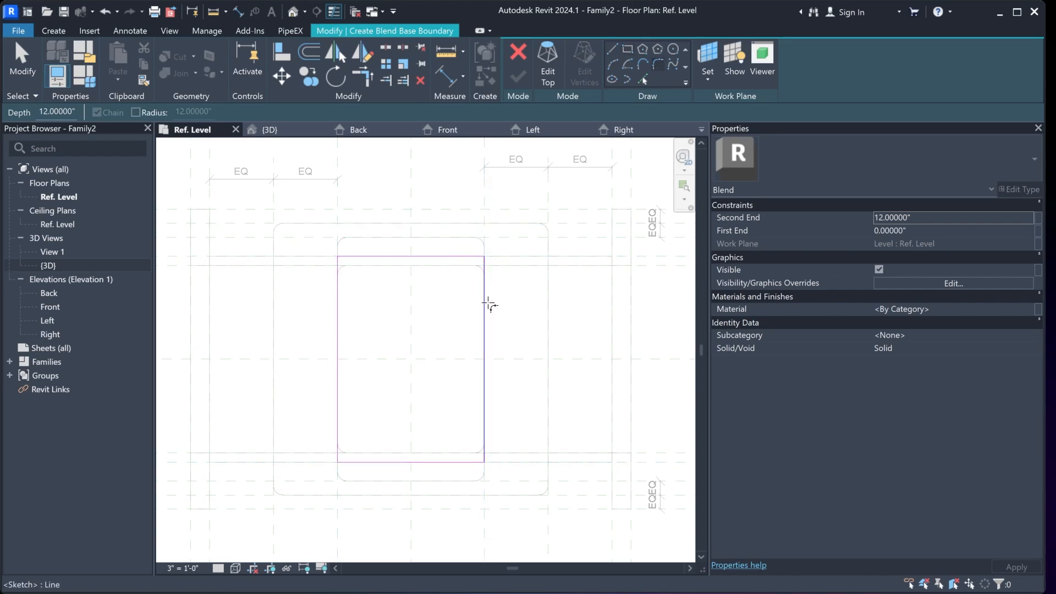
pyautogui.click(484, 302)
pyautogui.click(474, 273)
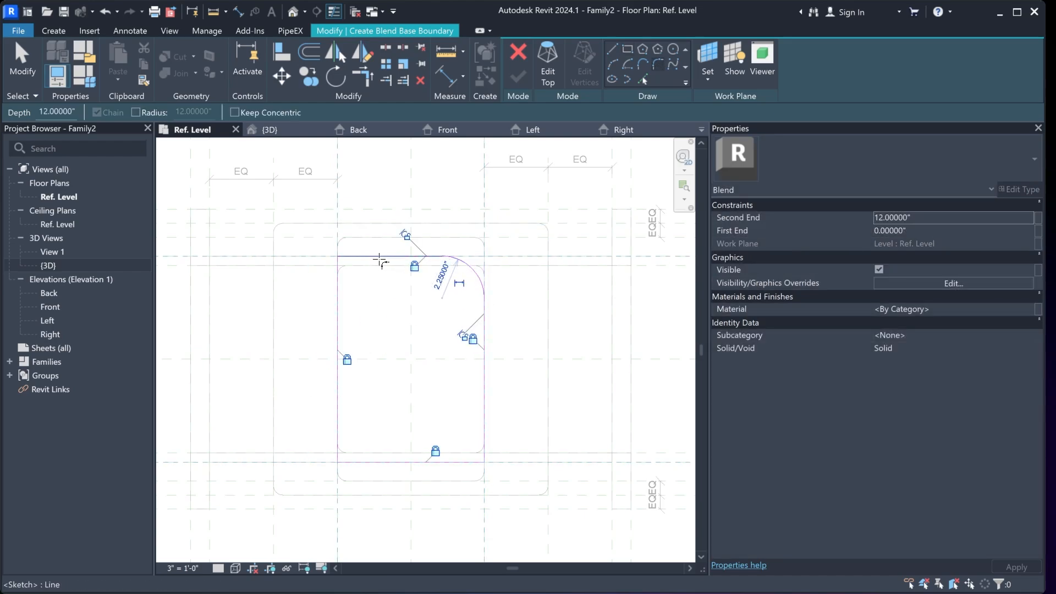
pyautogui.click(377, 257)
pyautogui.click(338, 289)
pyautogui.click(340, 289)
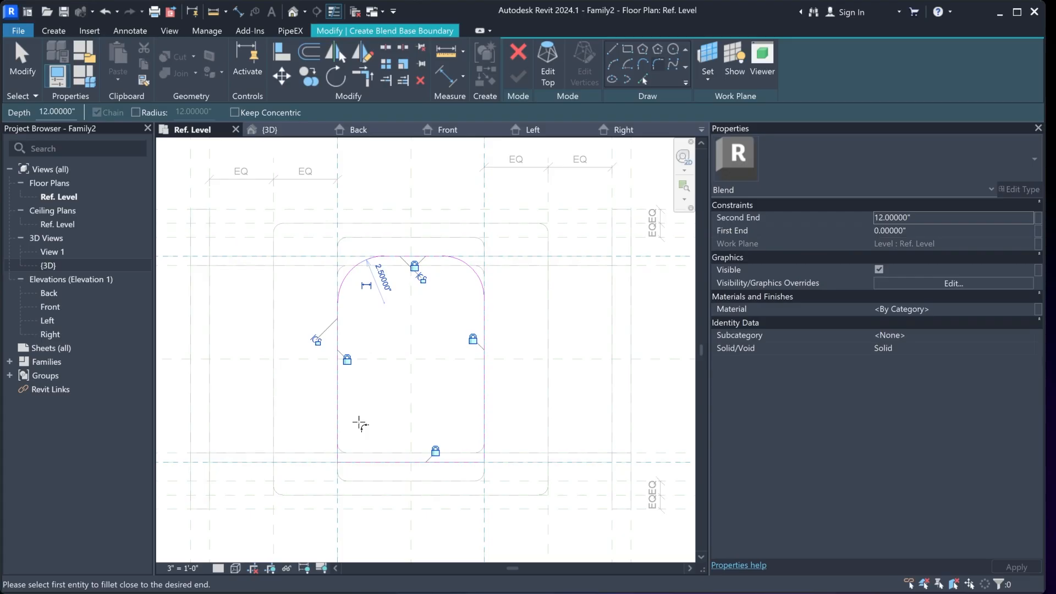
# Round the blend base's lower corners with fillet arcs of about 3" radius on the left and 2.25" on the right
pyautogui.click(337, 434)
pyautogui.click(369, 465)
pyautogui.click(434, 435)
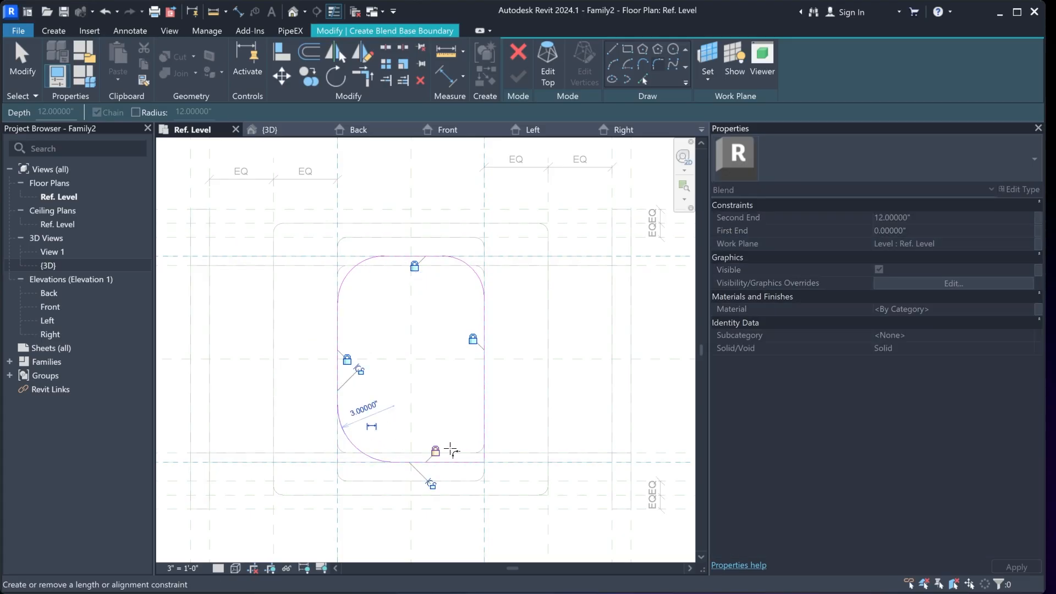
pyautogui.click(483, 436)
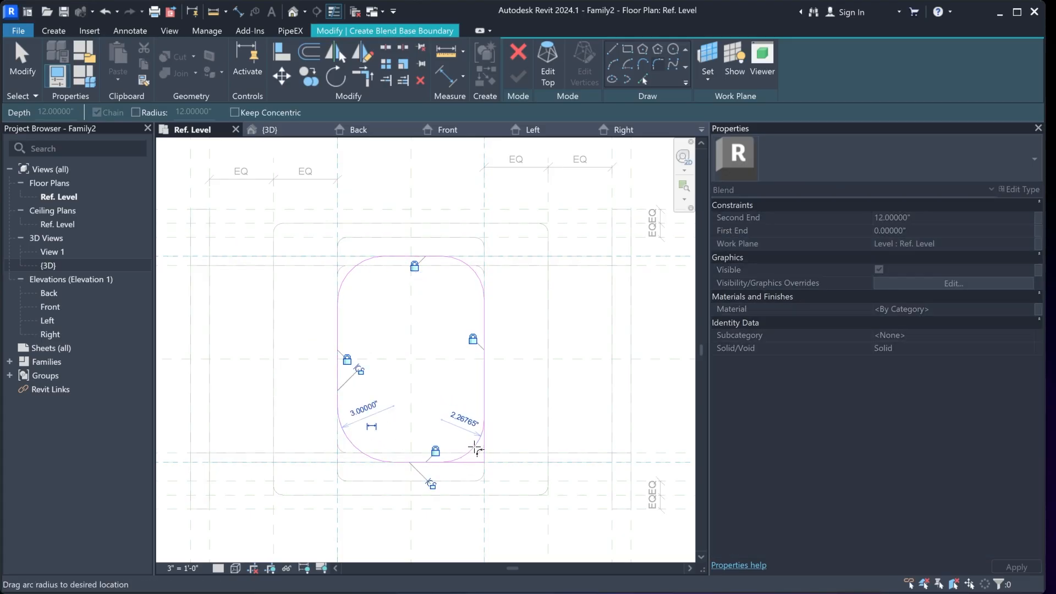
pyautogui.click(473, 444)
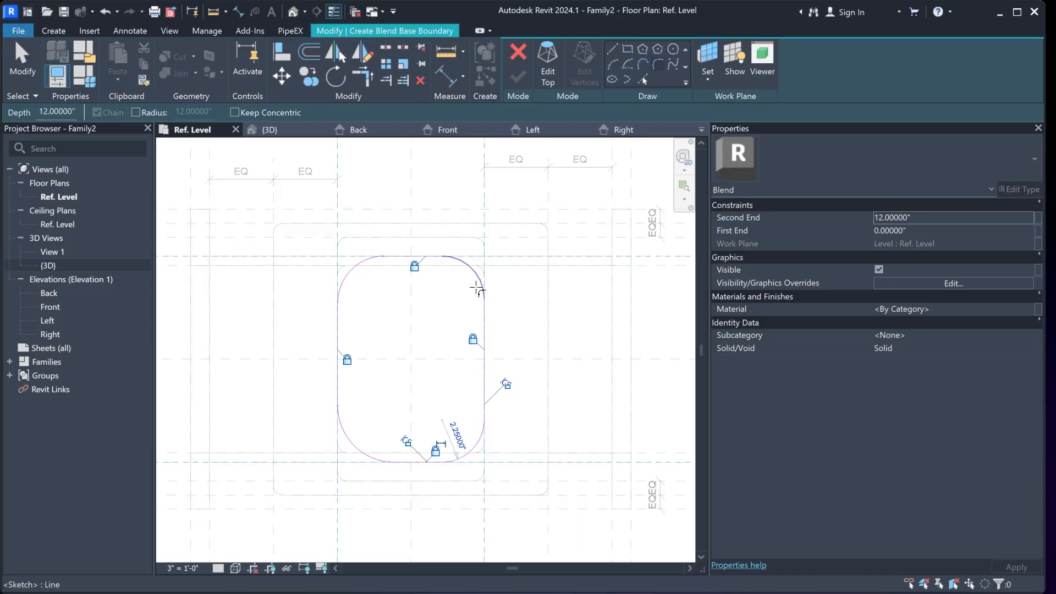
# Add radial dimensions to all four corner arcs of the blend base
pyautogui.click(139, 32)
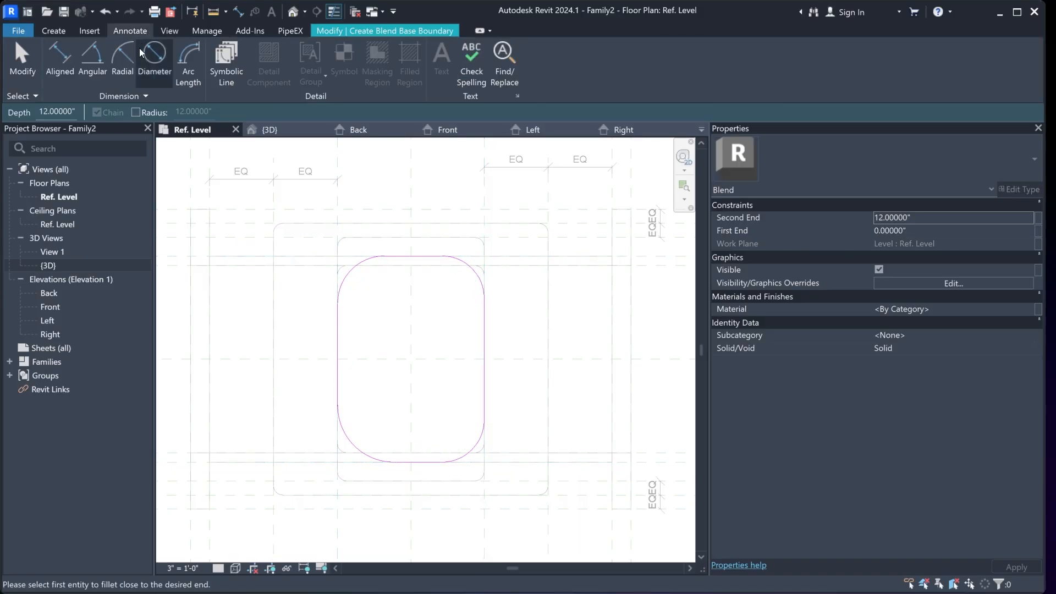
pyautogui.click(130, 61)
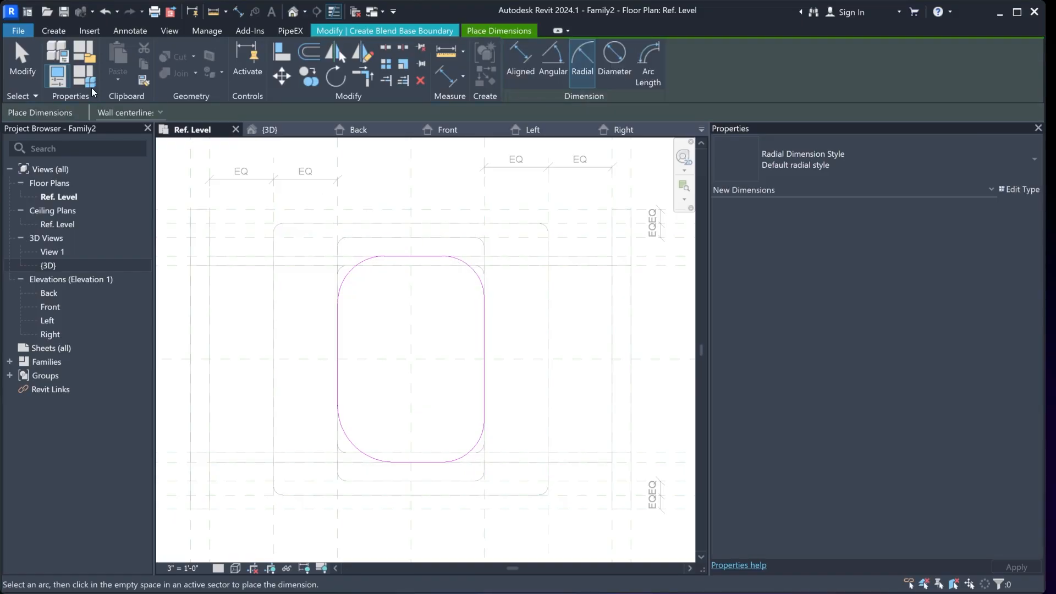
pyautogui.click(469, 269)
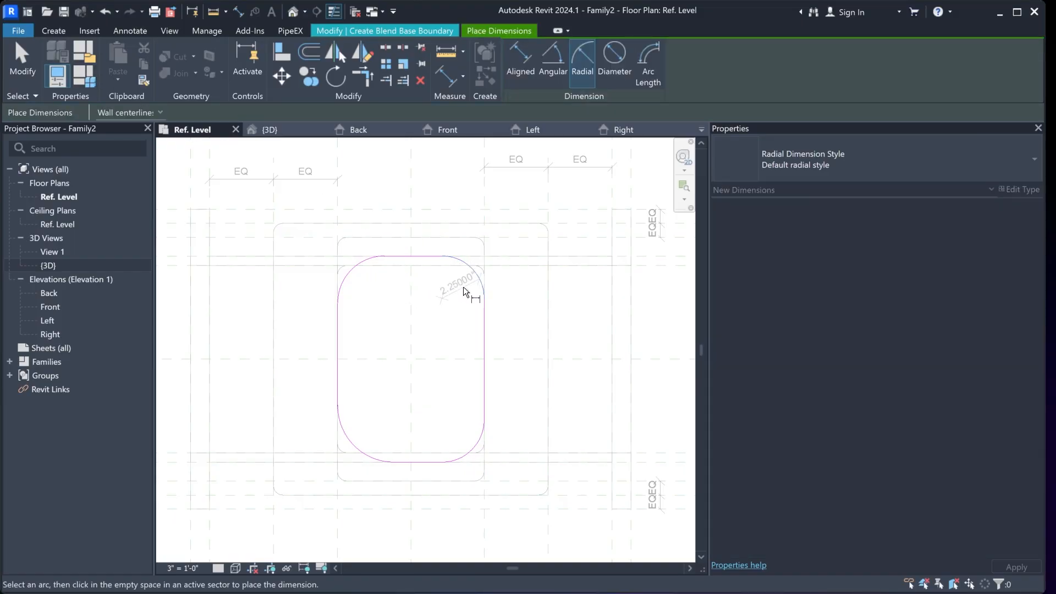
pyautogui.click(466, 281)
pyautogui.click(354, 269)
pyautogui.click(363, 285)
pyautogui.click(355, 447)
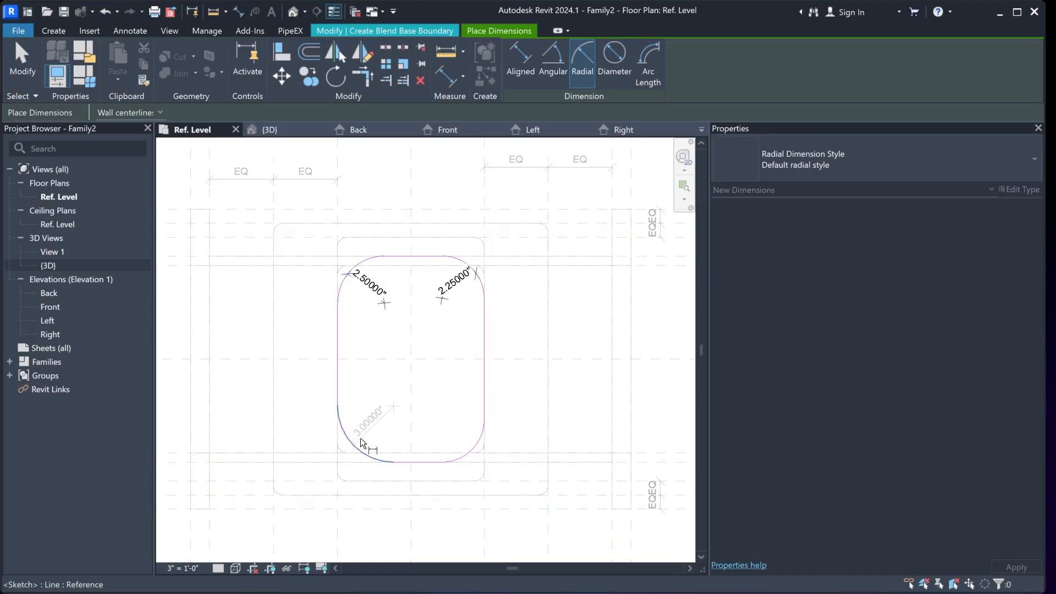
pyautogui.click(368, 437)
pyautogui.click(471, 449)
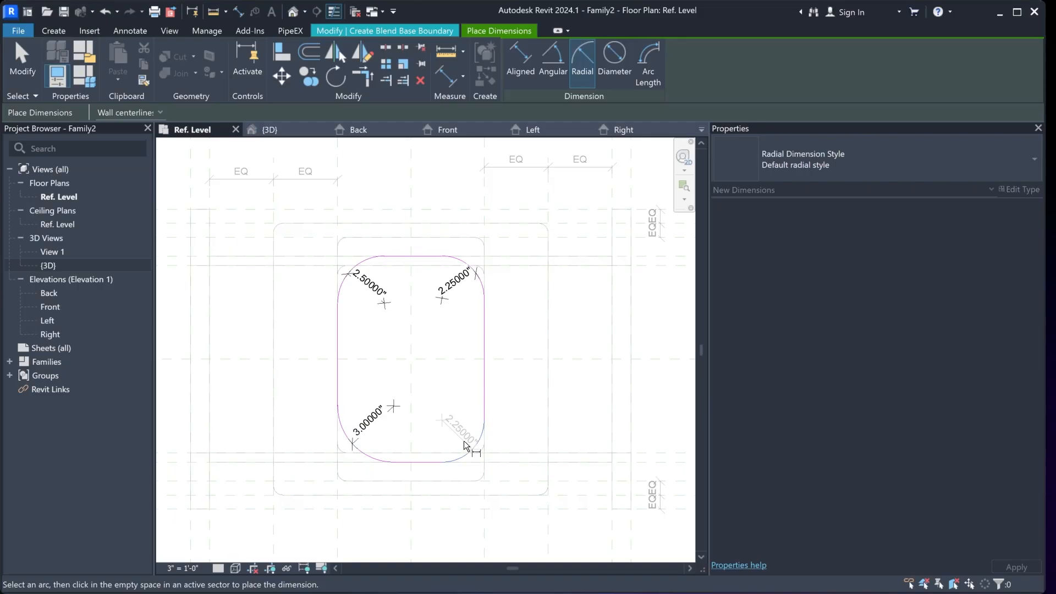
pyautogui.click(464, 446)
pyautogui.press('Escape')
pyautogui.press('Escape')
# Label the four corner radius dimensions of the blend base with the parameter r
pyautogui.click(447, 290)
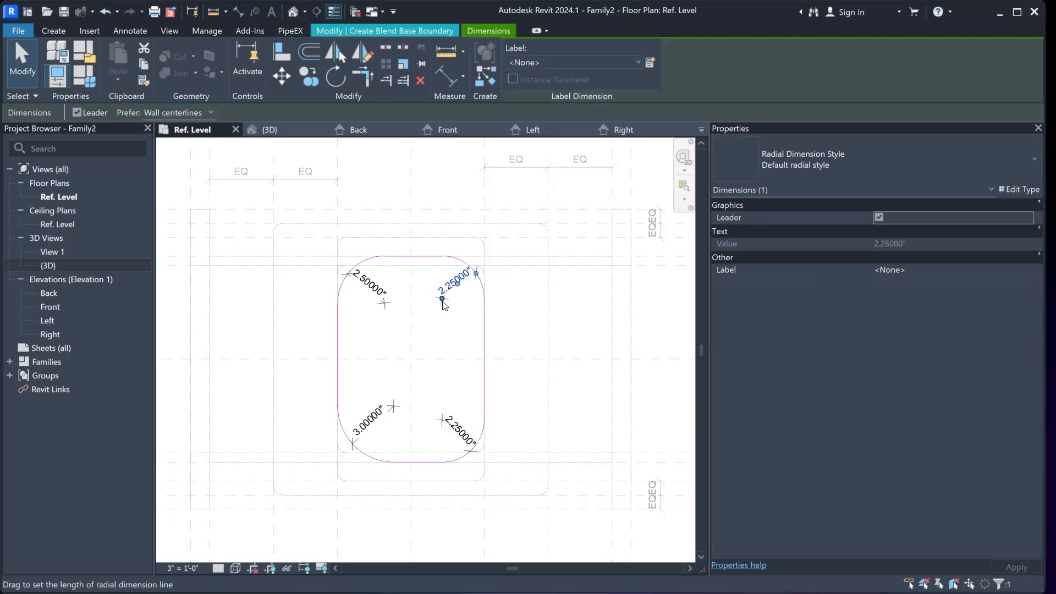
pyautogui.keyDown('ctrl'); pyautogui.click(369, 283); pyautogui.keyUp('ctrl')
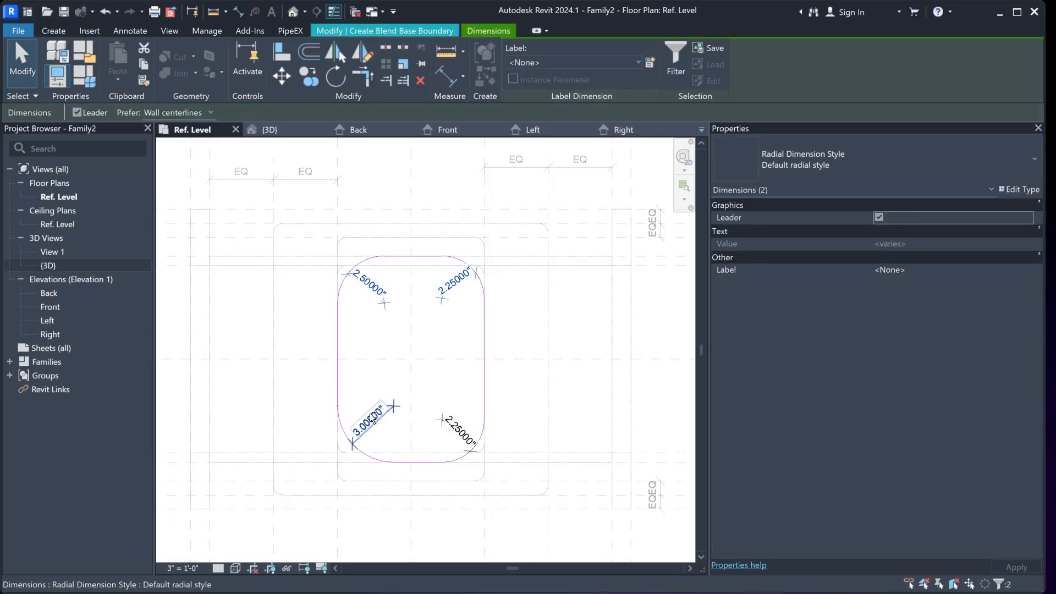
pyautogui.keyDown('ctrl'); pyautogui.click(377, 417); pyautogui.keyUp('ctrl')
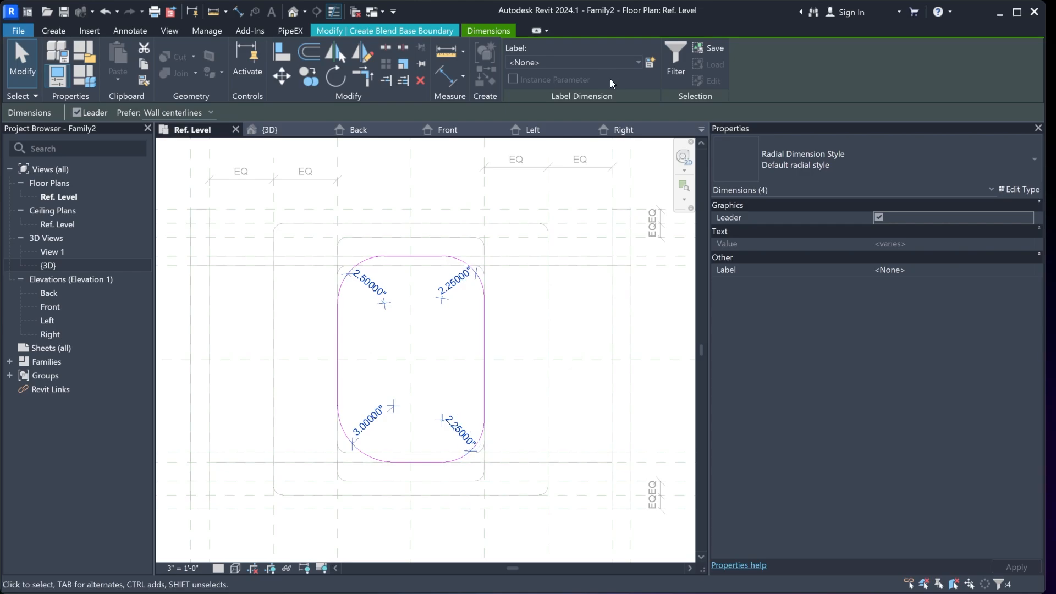
pyautogui.click(602, 67)
pyautogui.scroll(-1, 560, 223)
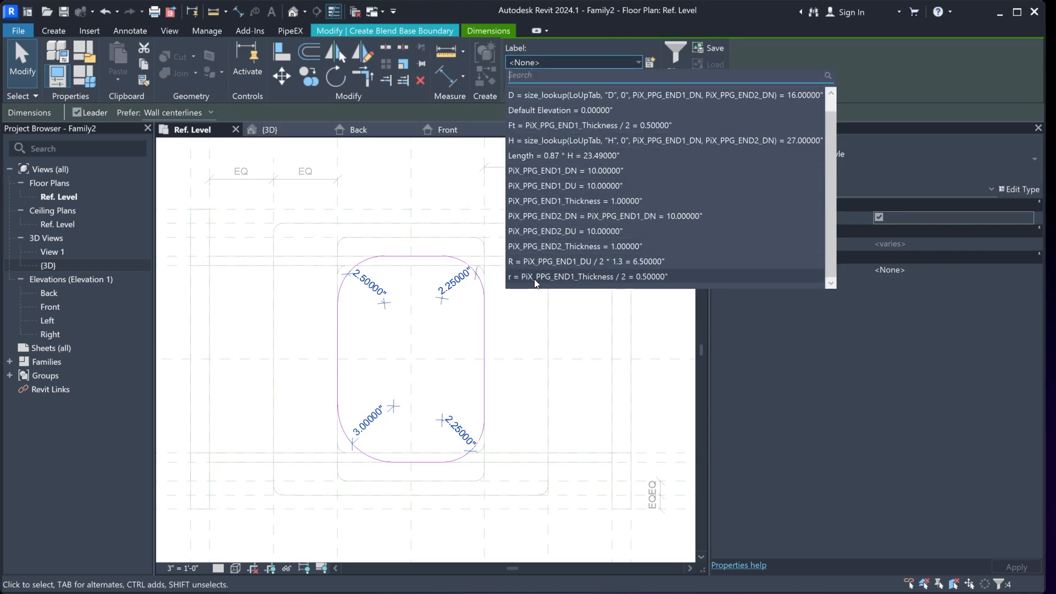
pyautogui.click(535, 278)
pyautogui.click(518, 302)
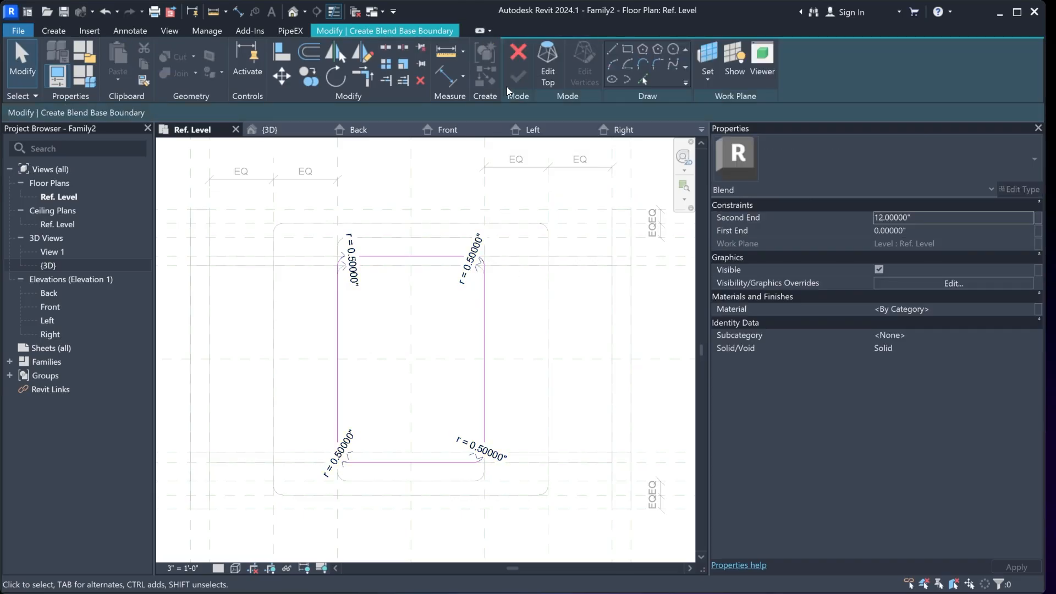
# Switch to the blend's top boundary and sketch a circle of about 1.5" radius at the intersection of the centre planes
pyautogui.click(549, 60)
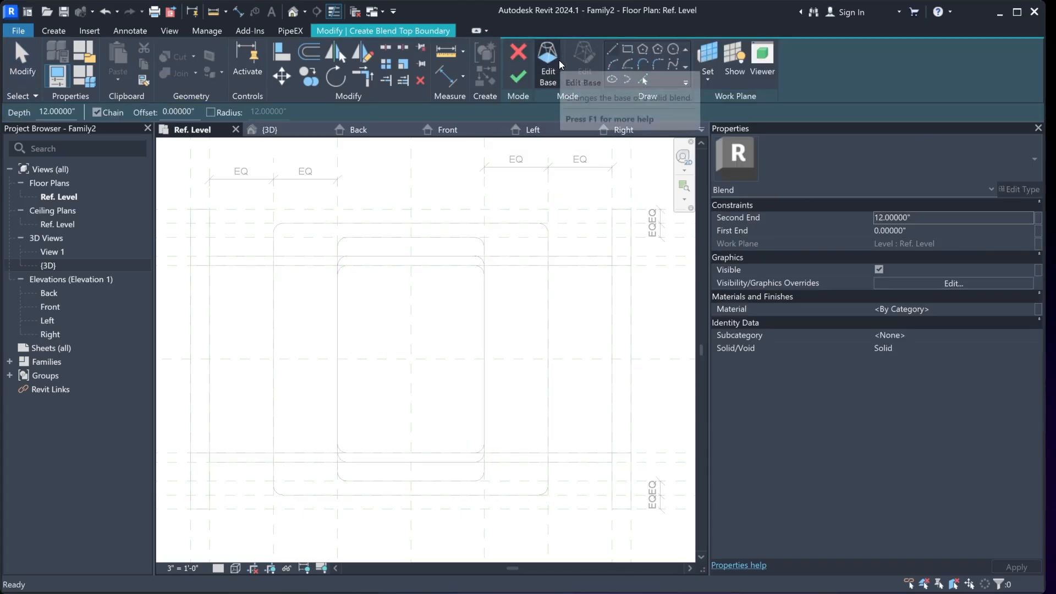
pyautogui.click(672, 50)
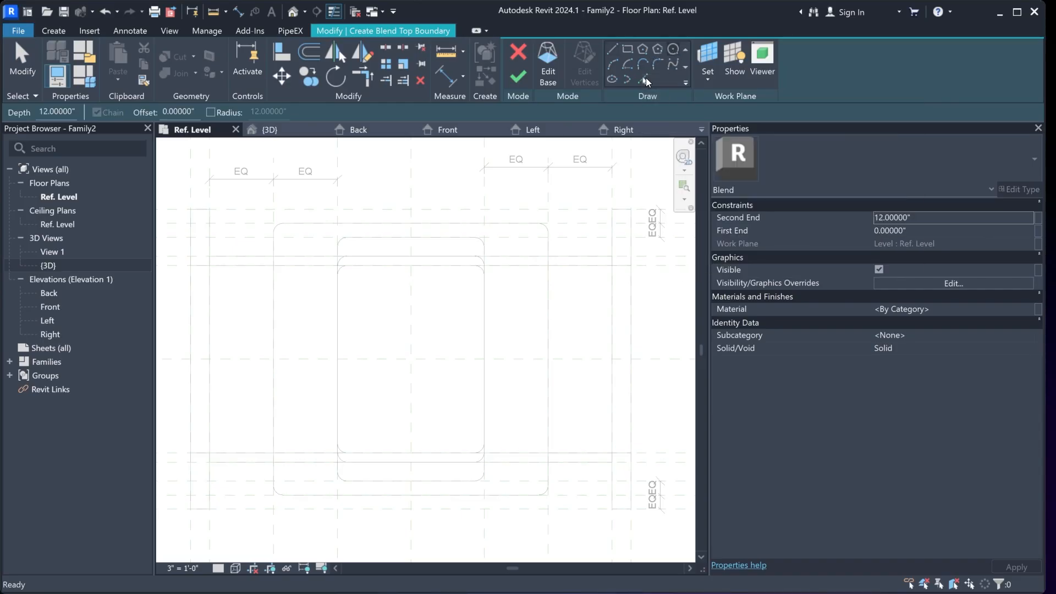
pyautogui.click(411, 359)
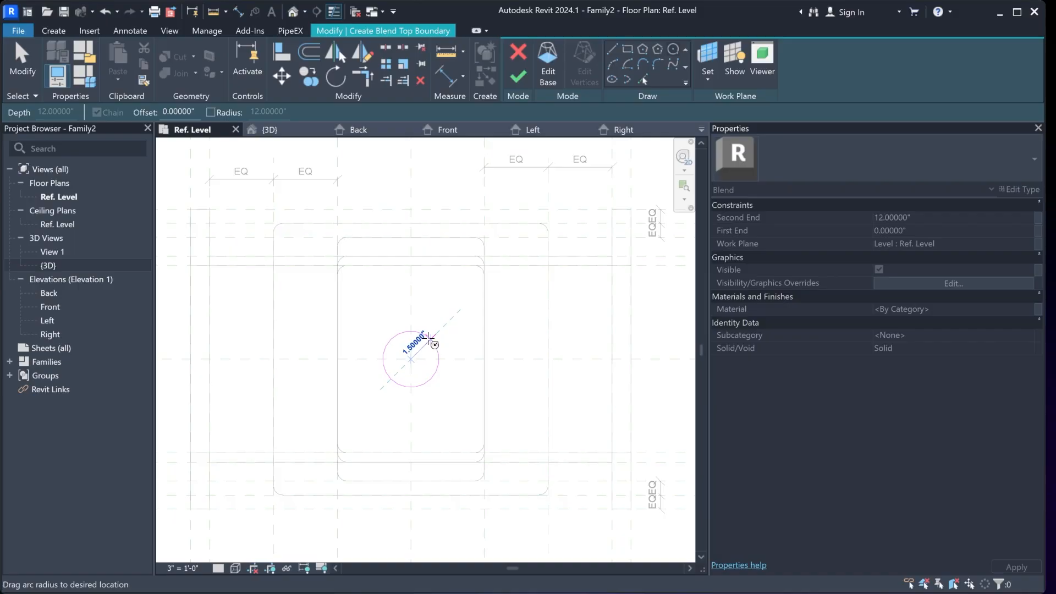
pyautogui.click(430, 337)
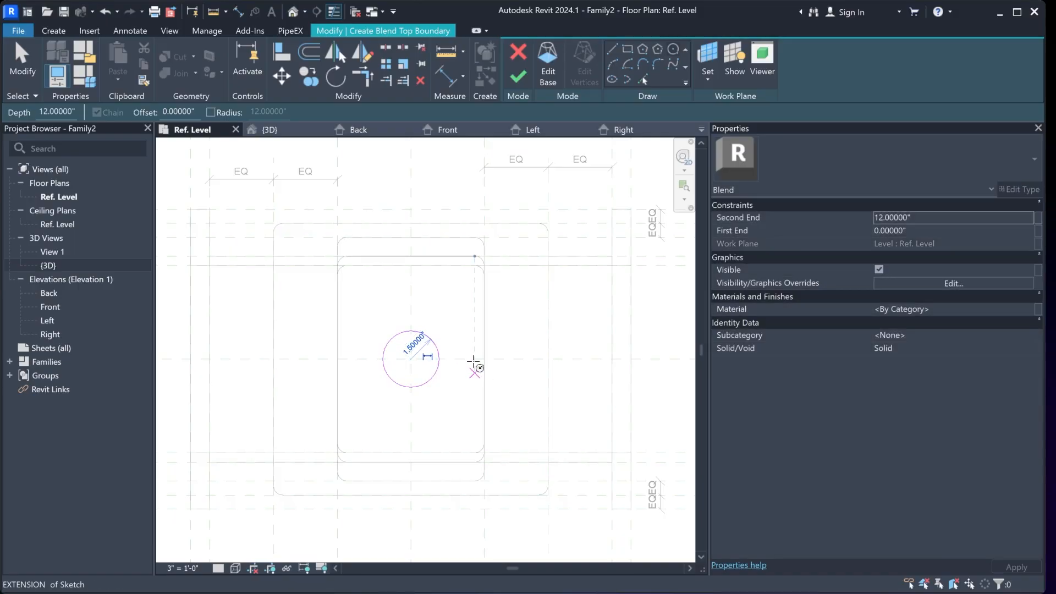
# Add a diameter dimension to the blend's top circle
pyautogui.click(144, 33)
pyautogui.click(158, 55)
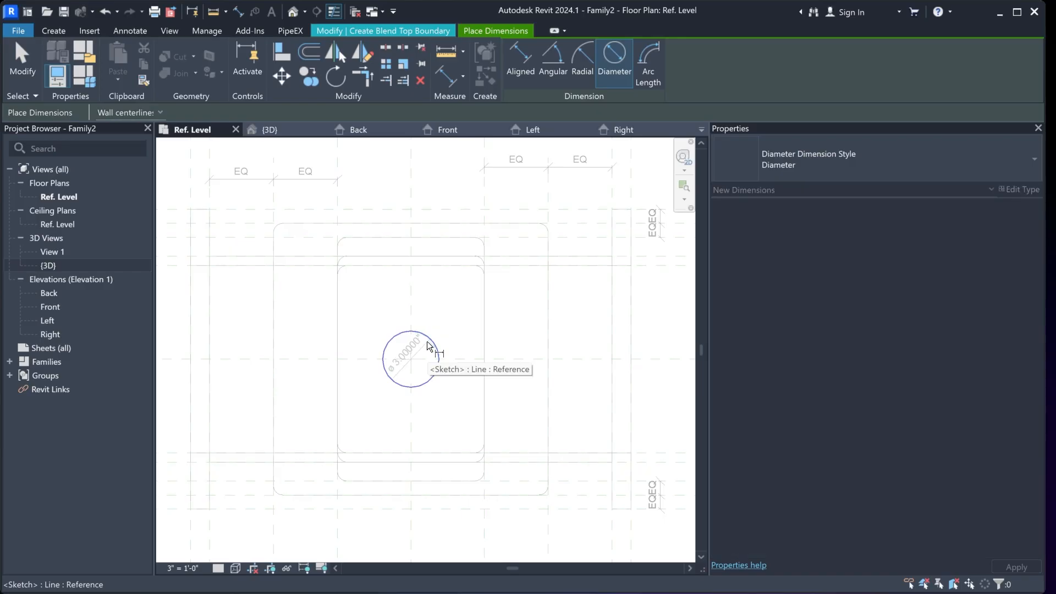
pyautogui.click(427, 341)
pyautogui.click(425, 348)
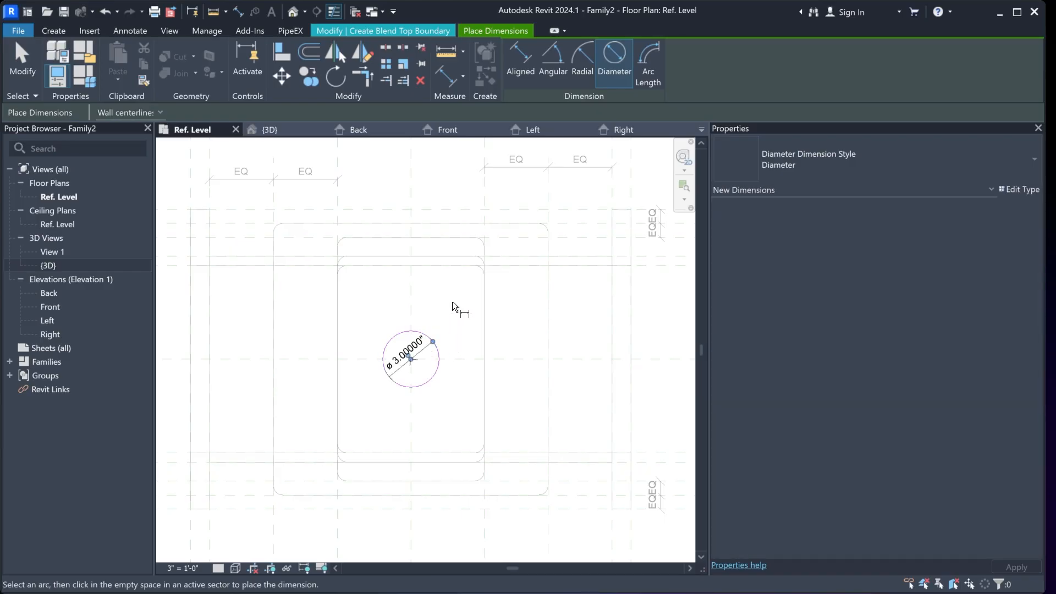
pyautogui.press('Escape')
pyautogui.press('Escape')
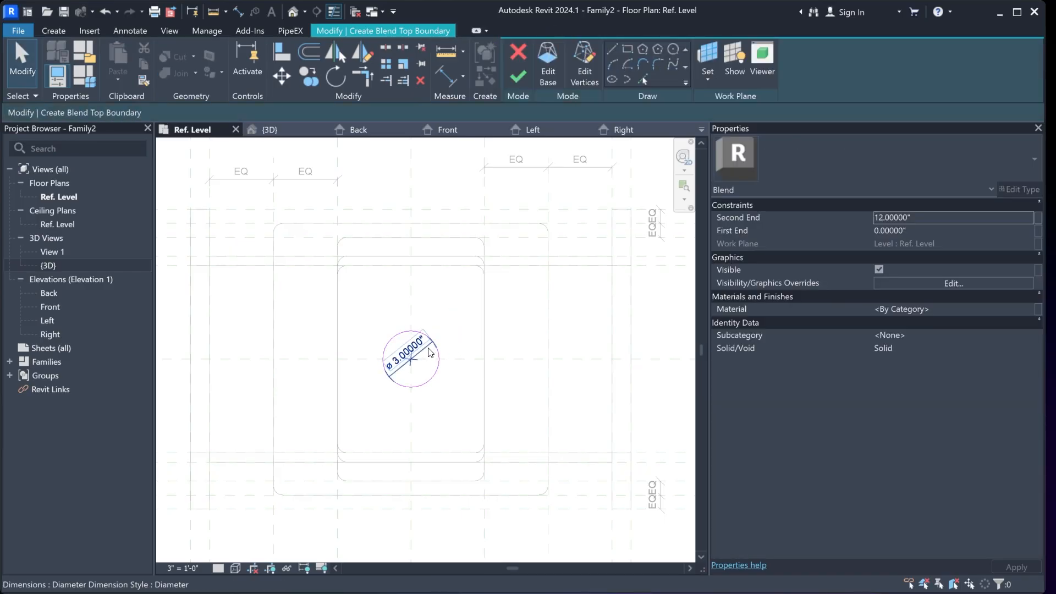
# Label the top circle's dimension with a new instance family parameter named Diameter, and finish the blend
pyautogui.click(428, 349)
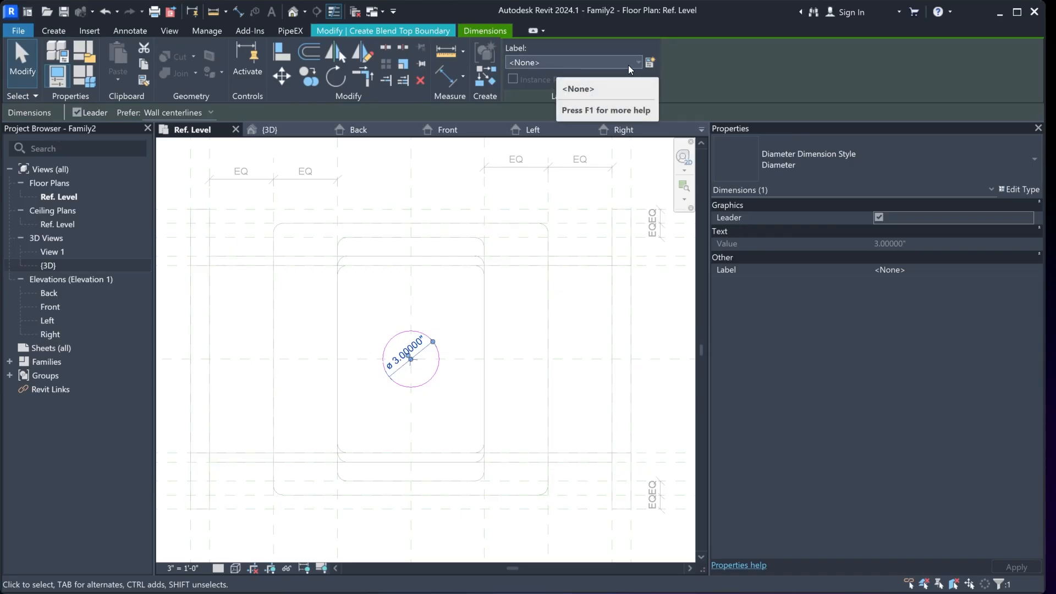
pyautogui.click(652, 62)
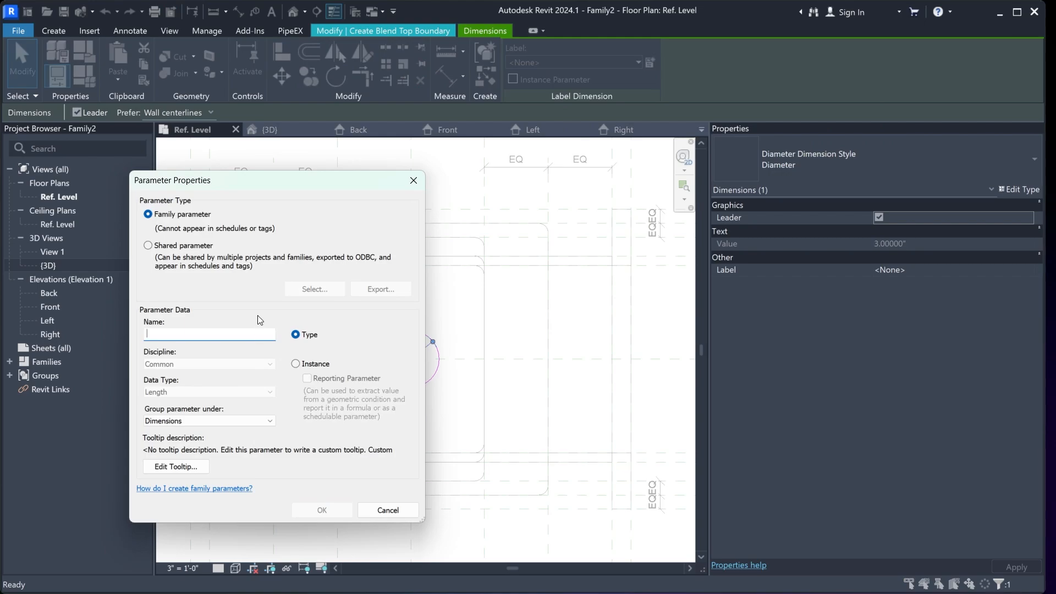
pyautogui.write('Diameter')
pyautogui.click(315, 364)
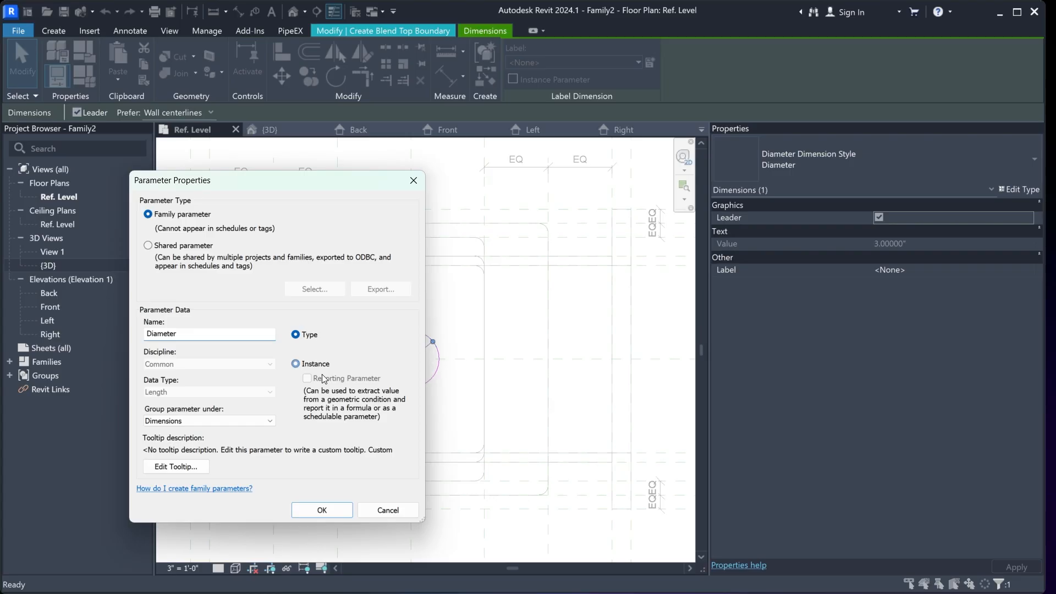
pyautogui.click(322, 510)
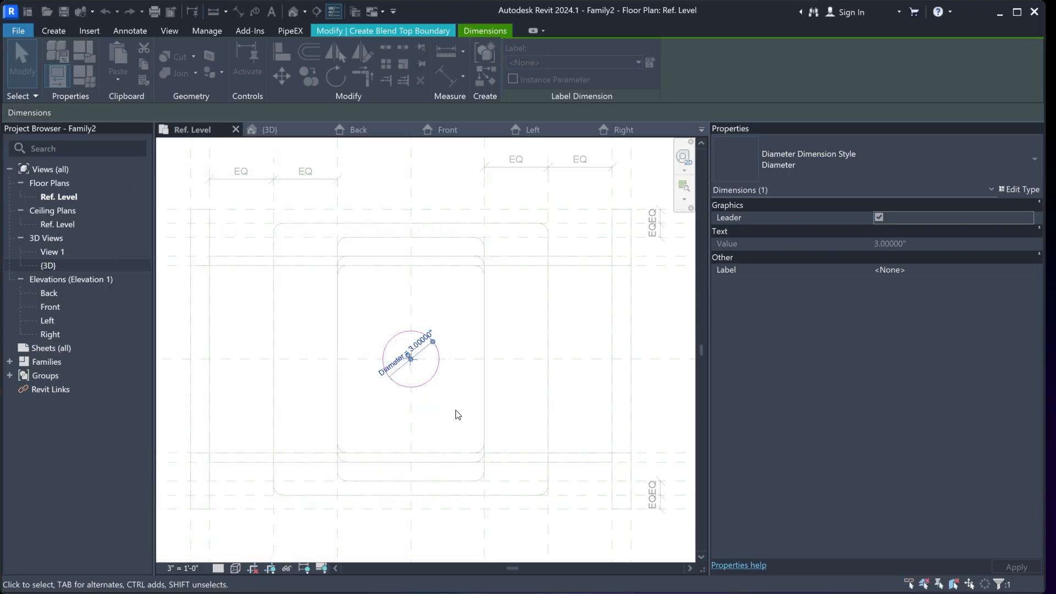
pyautogui.click(462, 315)
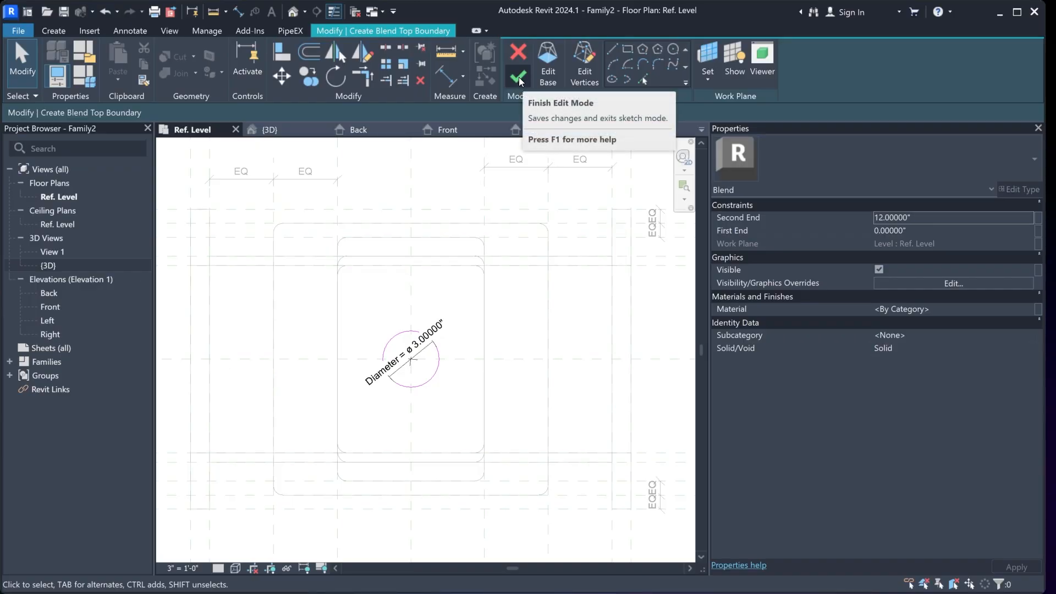
pyautogui.click(519, 77)
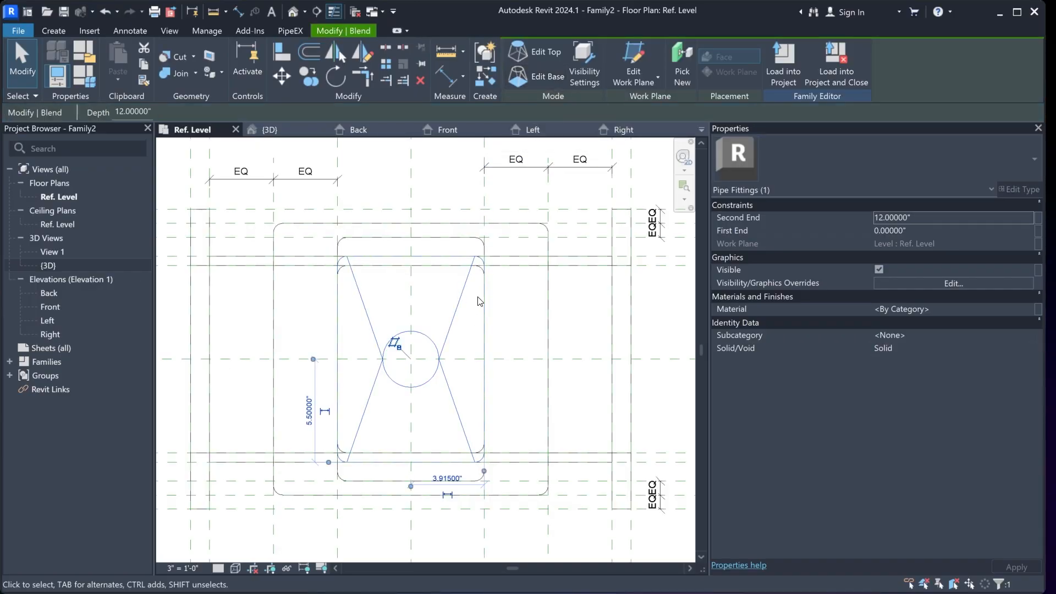
# In the Front elevation, stretch the blend's top end up to the reference plane at 20" and lock it there
pyautogui.click(300, 132)
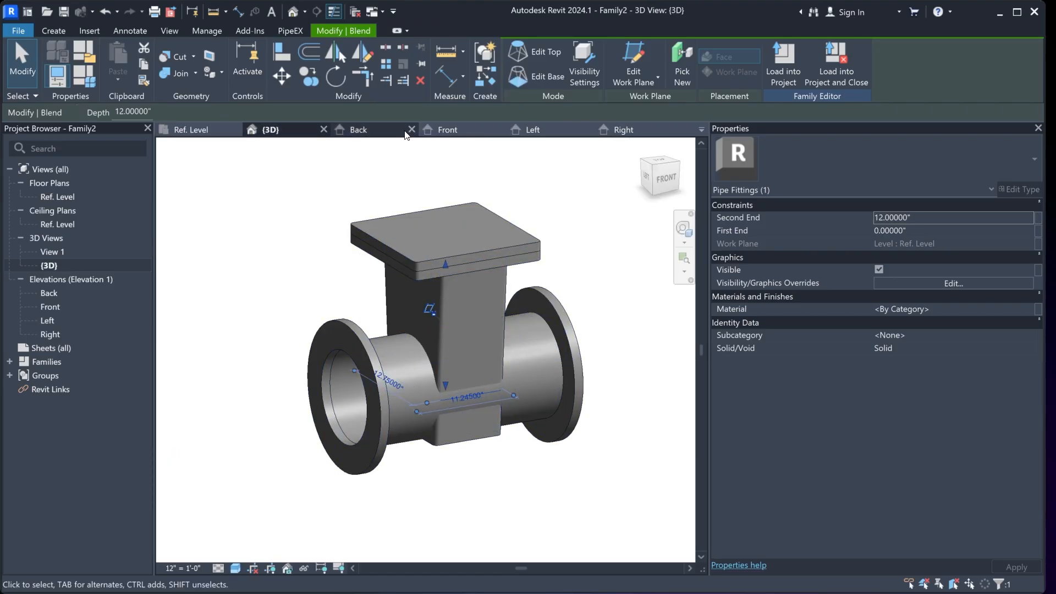
pyautogui.click(443, 130)
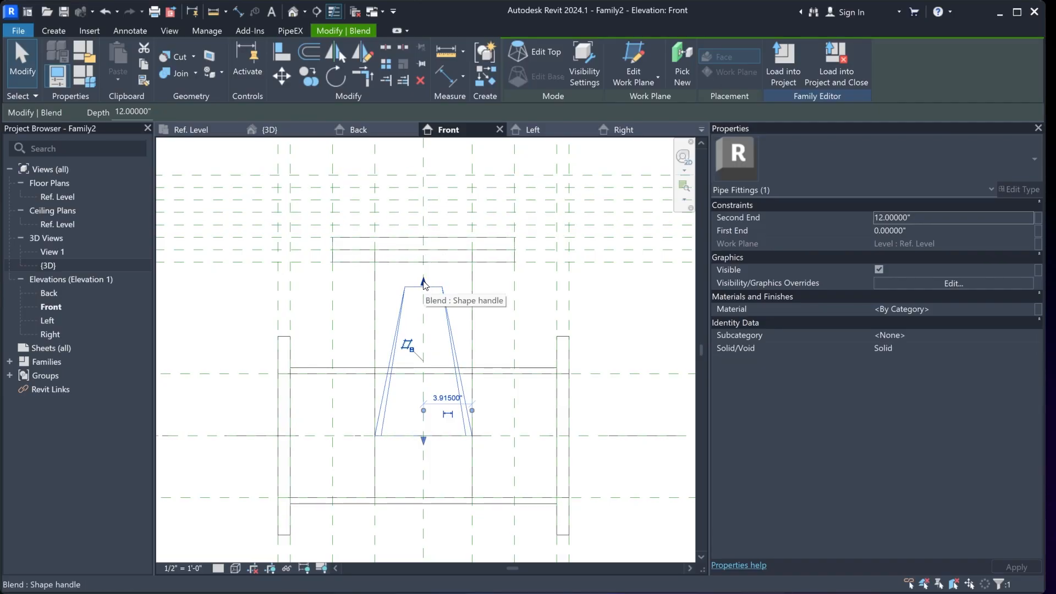
pyautogui.moveTo(424, 283); pyautogui.dragTo(434, 182)
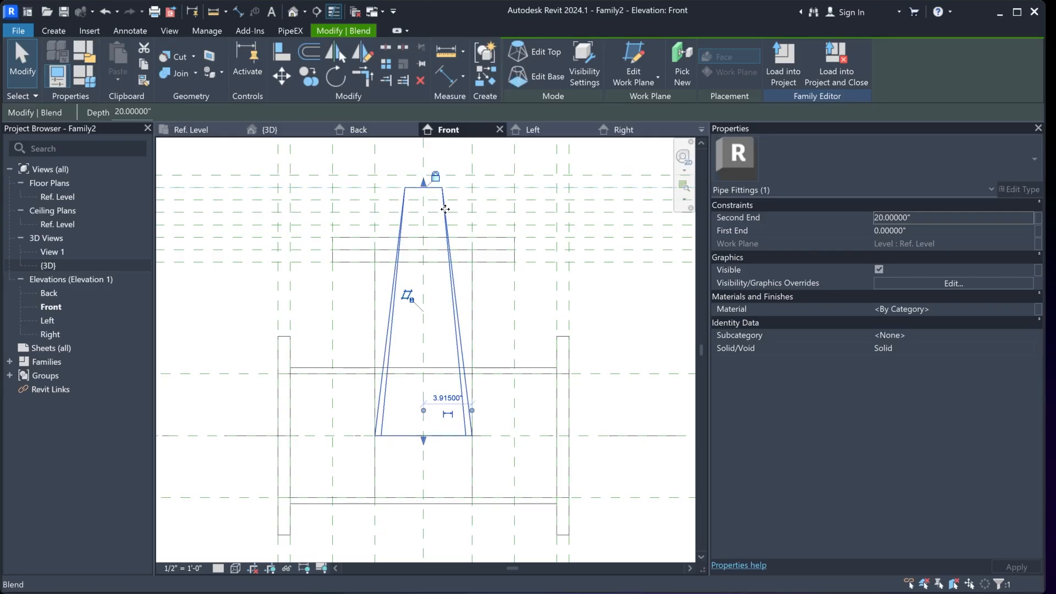
# Raise the blend's base to the upper plate's top plane at 16", lock it there, and check the valve in the 3D view
pyautogui.moveTo(423, 440); pyautogui.dragTo(423, 238)
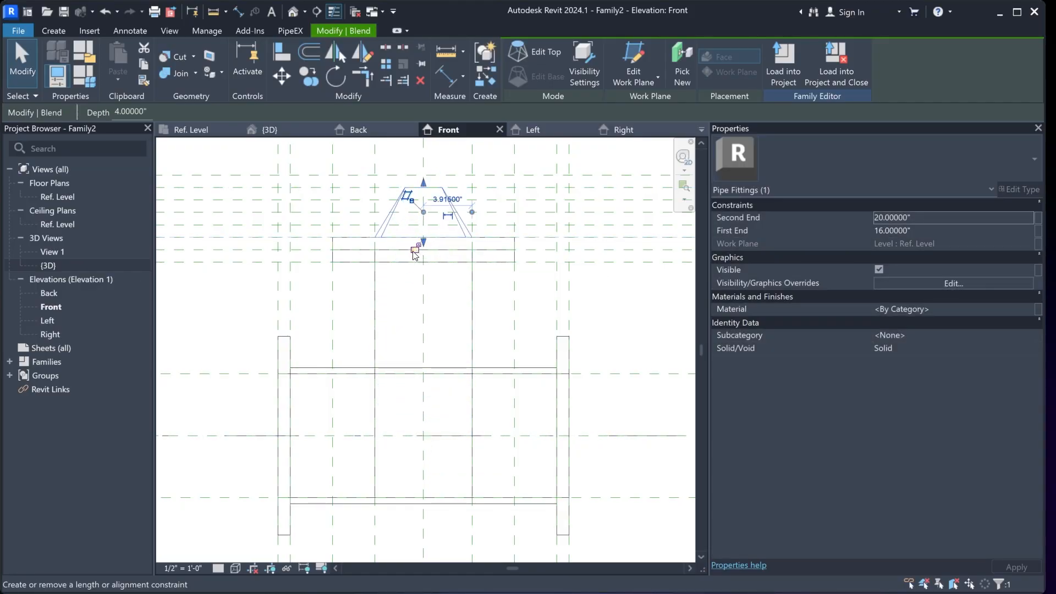
pyautogui.click(415, 251)
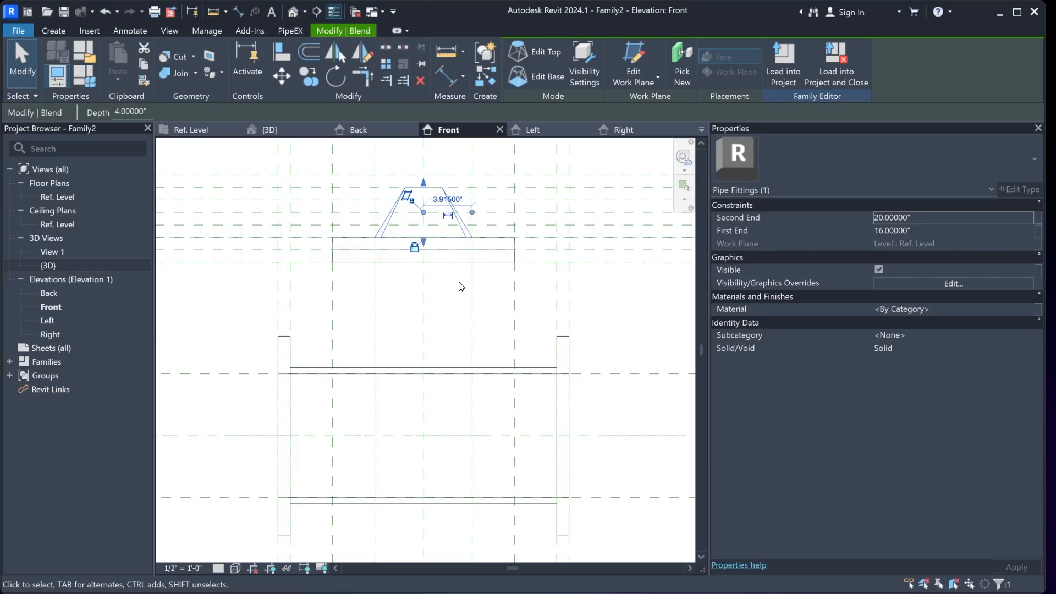
pyautogui.scroll(-3, 456, 301)
pyautogui.moveTo(452, 312); pyautogui.dragTo(448, 354, button='middle')
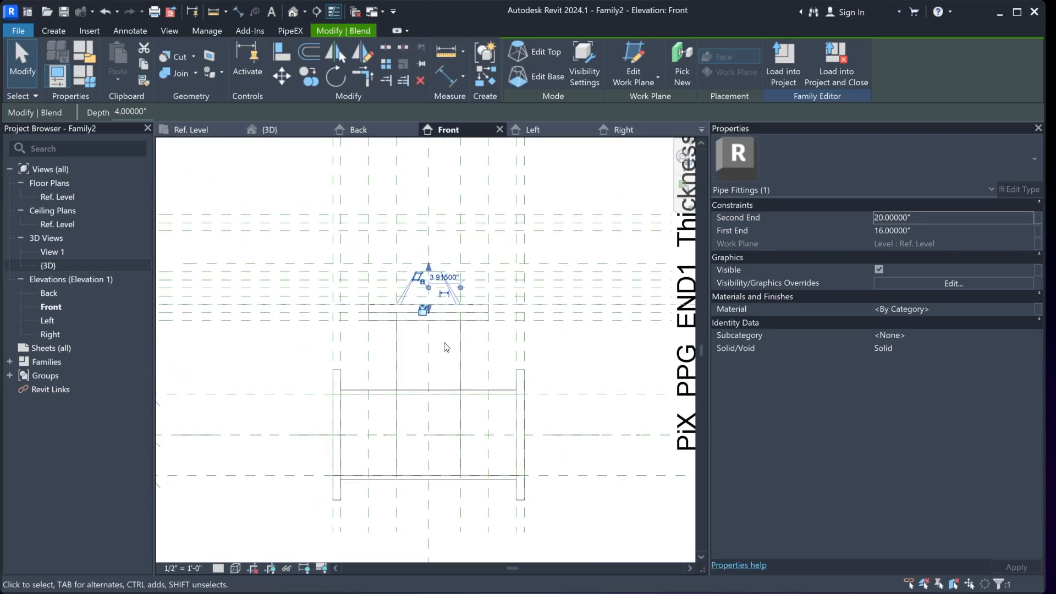
pyautogui.scroll(1, 444, 343)
pyautogui.scroll(2, 405, 283)
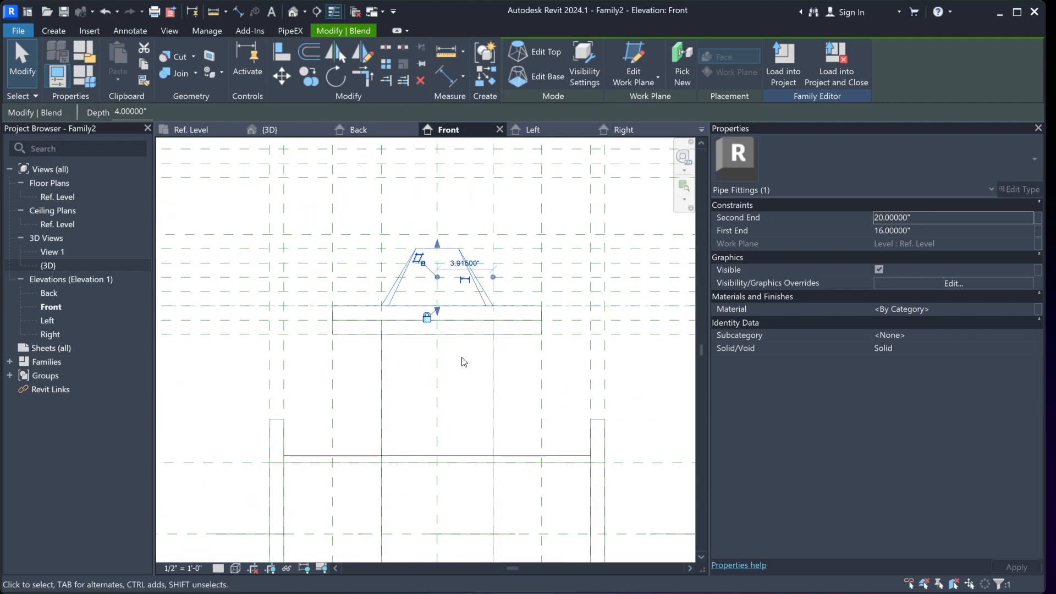
pyautogui.click(268, 129)
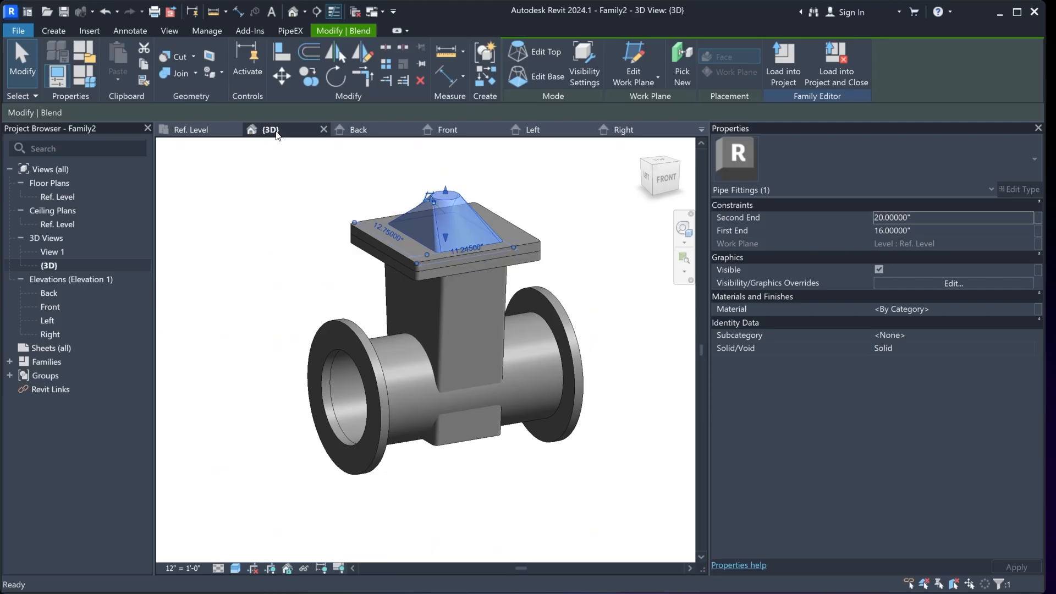
pyautogui.click(569, 214)
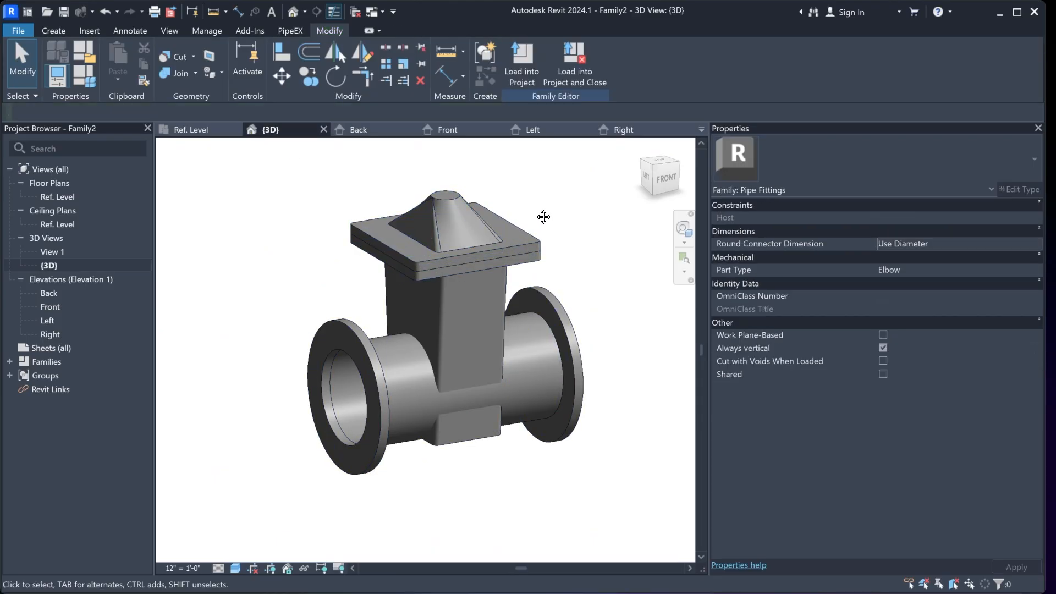
# In the family types, set the Diameter parameter's formula to PiX_PPG_END1_DU/2 and apply it
pyautogui.moveTo(542, 217); pyautogui.dragTo(519, 254, button='middle')
pyautogui.click(466, 131)
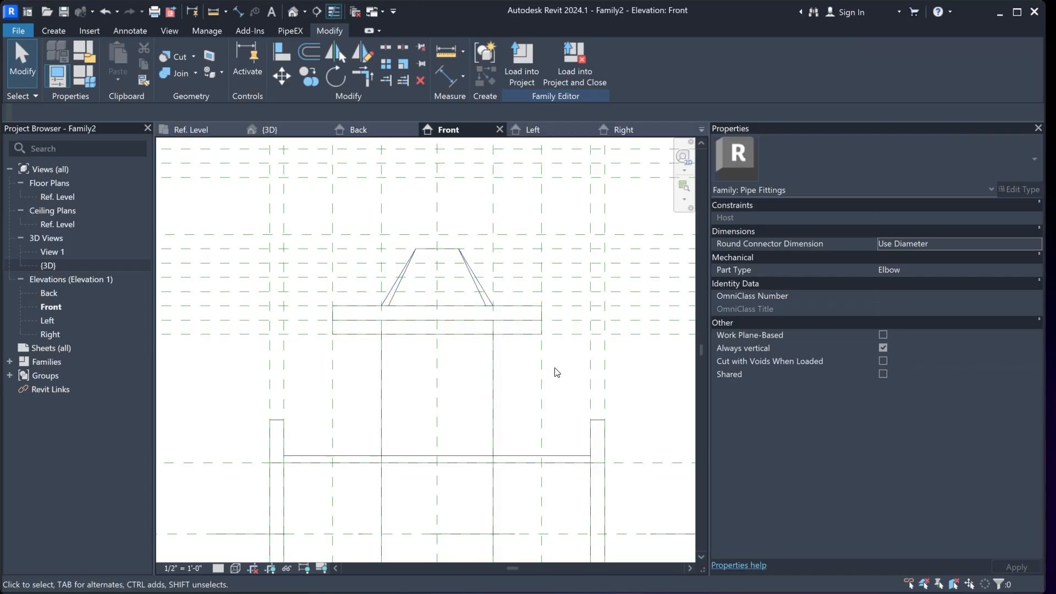
pyautogui.moveTo(556, 373)
pyautogui.mouseDown(button='middle')
pyautogui.moveTo(569, 375)
pyautogui.moveTo(558, 370)
pyautogui.mouseUp(button='middle')
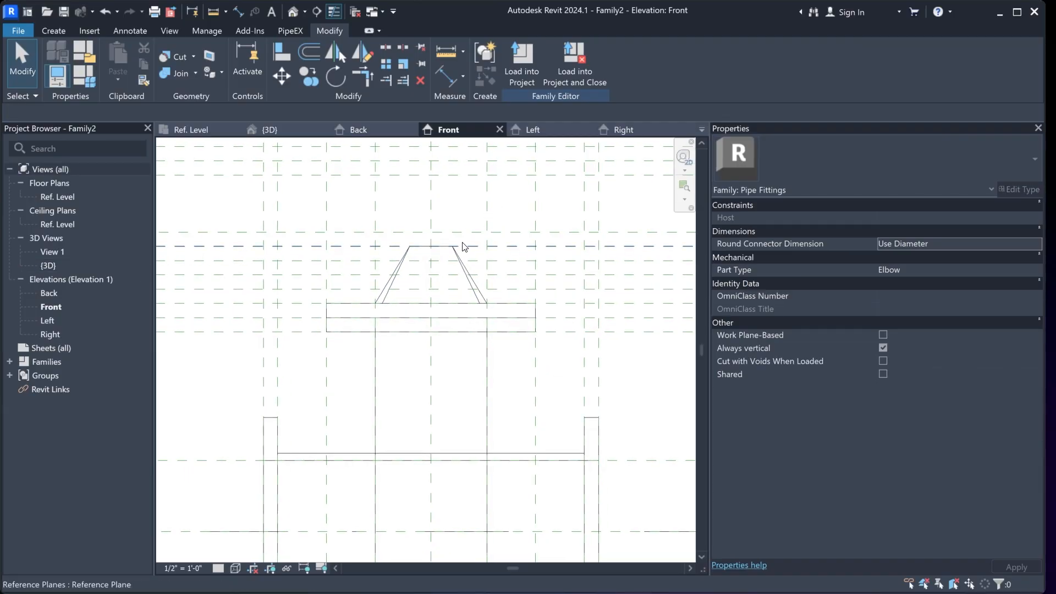
pyautogui.click(92, 82)
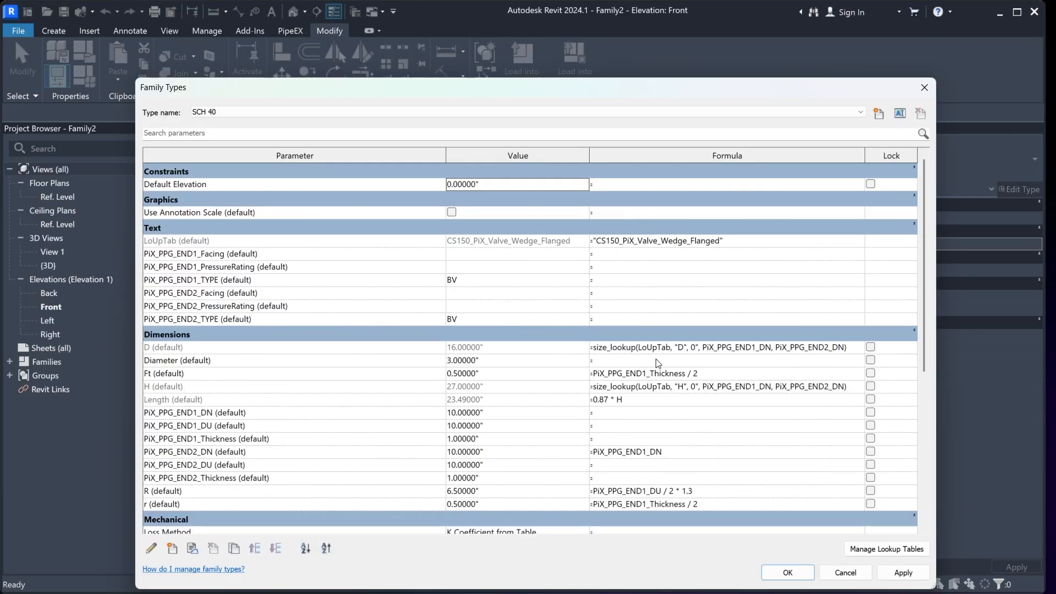
pyautogui.click(213, 428)
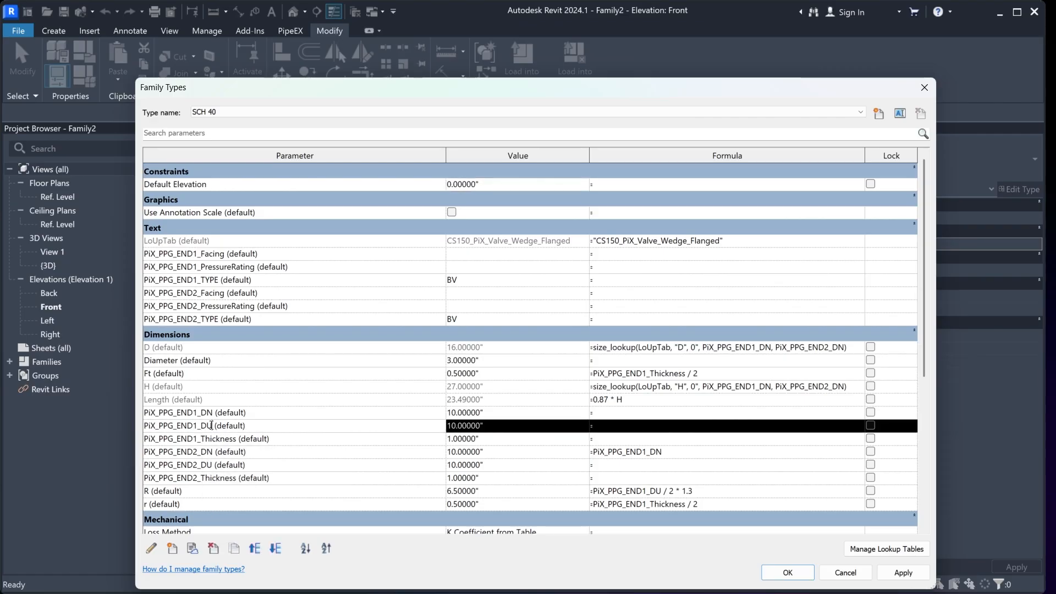
pyautogui.doubleClick(174, 426)
pyautogui.hotkey('ctrl', 'c')
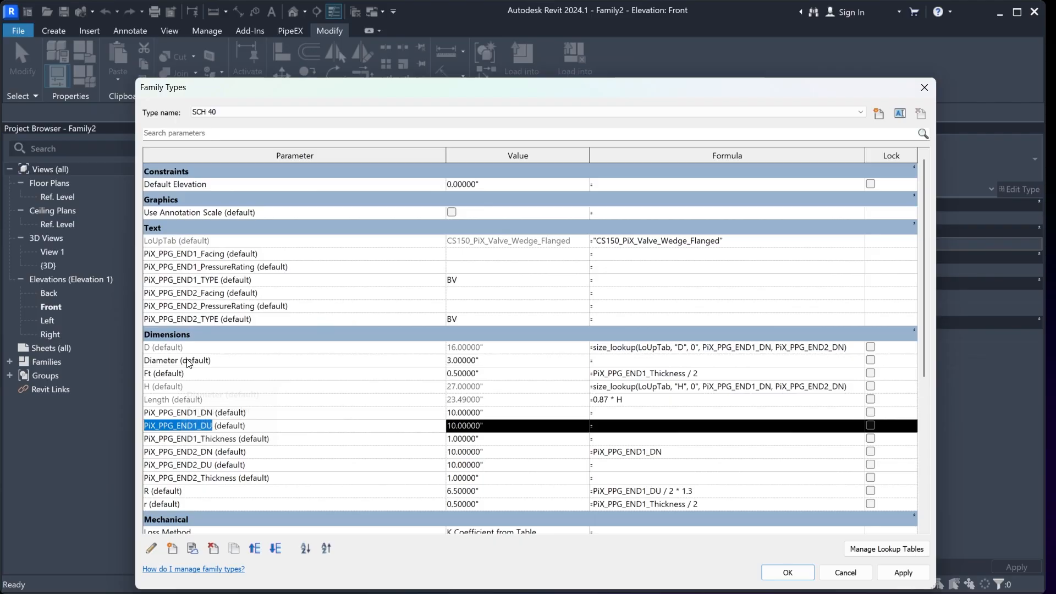
pyautogui.click(633, 360)
pyautogui.hotkey('ctrl', 'v')
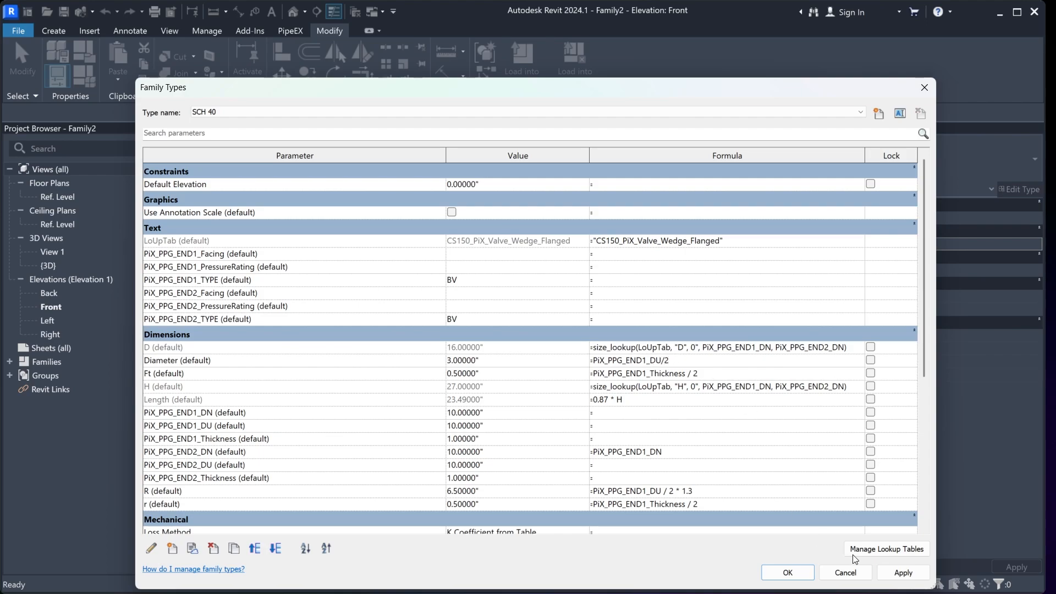
pyautogui.click(902, 572)
pyautogui.click(787, 572)
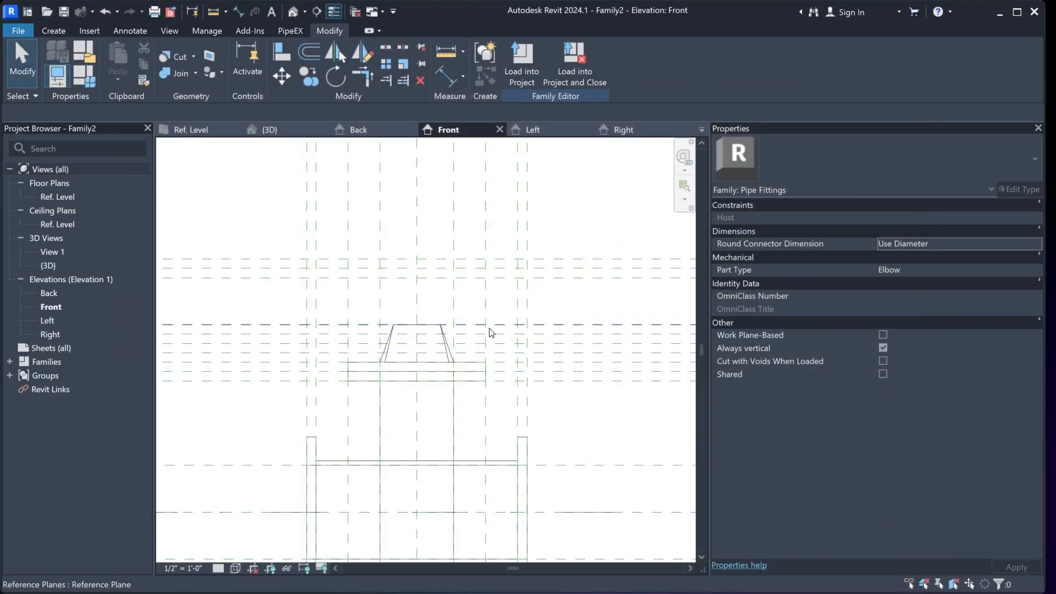
# Change the Diameter parameter's formula to PiX_PPG_END1_DU / 3 in the family types and apply it
pyautogui.click(78, 80)
pyautogui.click(724, 373)
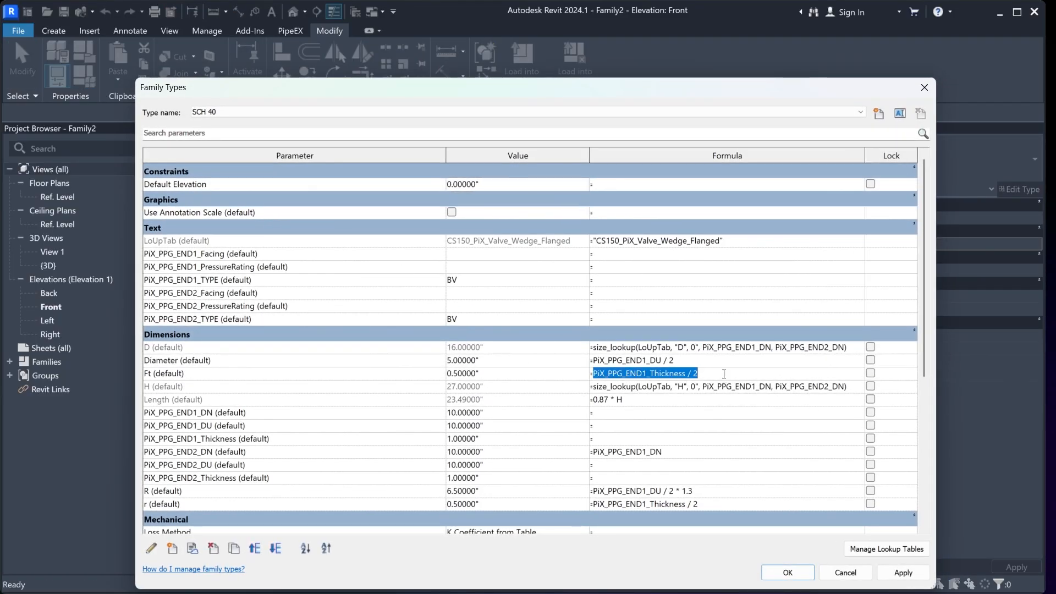
pyautogui.click(683, 360)
pyautogui.click(734, 382)
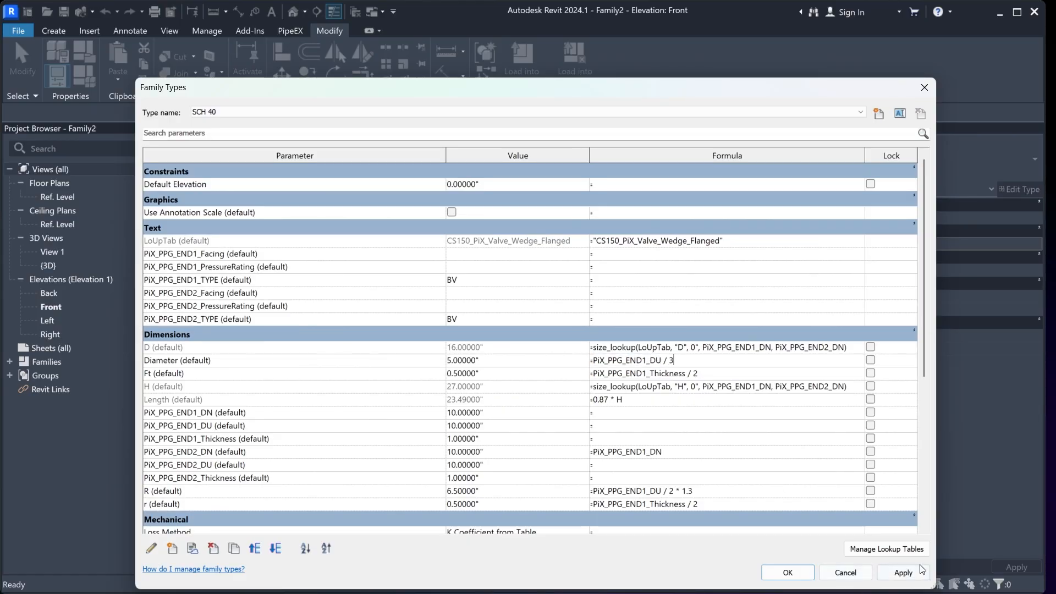
pyautogui.click(903, 572)
pyautogui.click(792, 572)
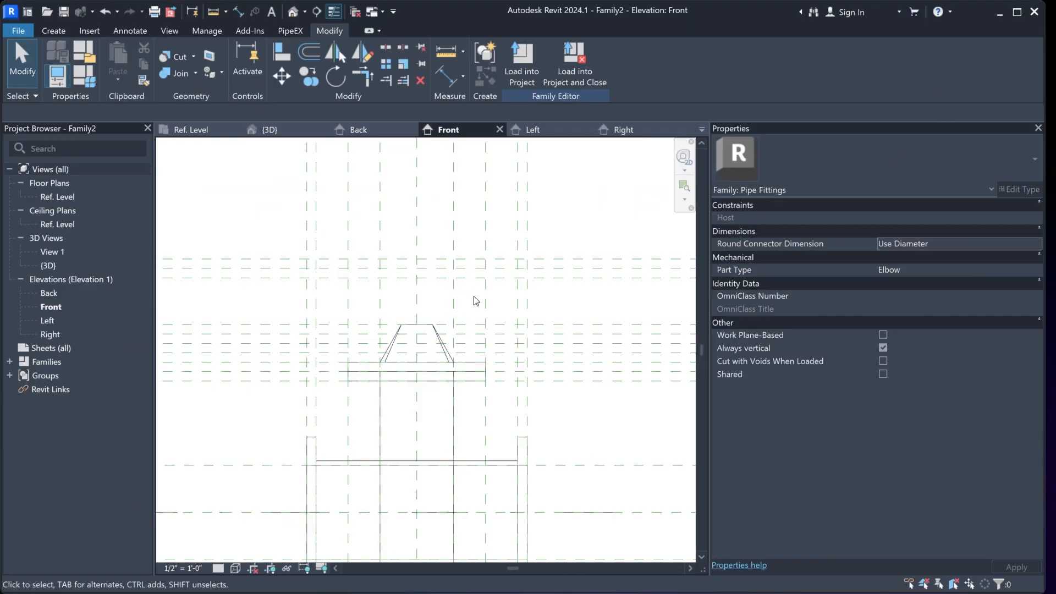
# In the Ref. Level plan, create an extrusion from a circle of 0.5" radius centred on the reference plane intersection, dismissing the save reminder
pyautogui.moveTo(476, 301); pyautogui.dragTo(512, 319, button='middle')
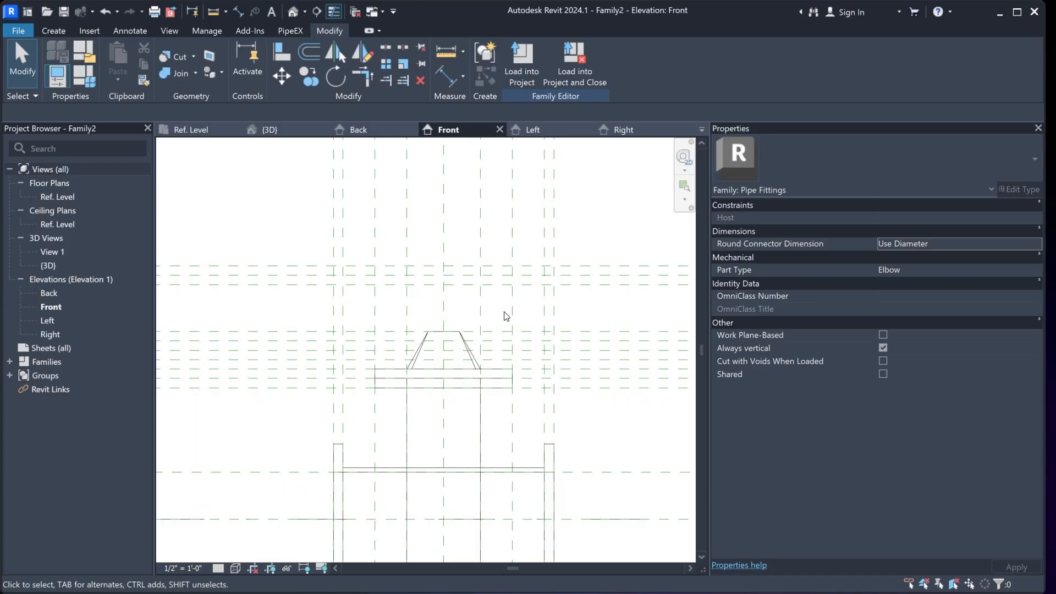
pyautogui.moveTo(507, 317); pyautogui.dragTo(517, 304, button='middle')
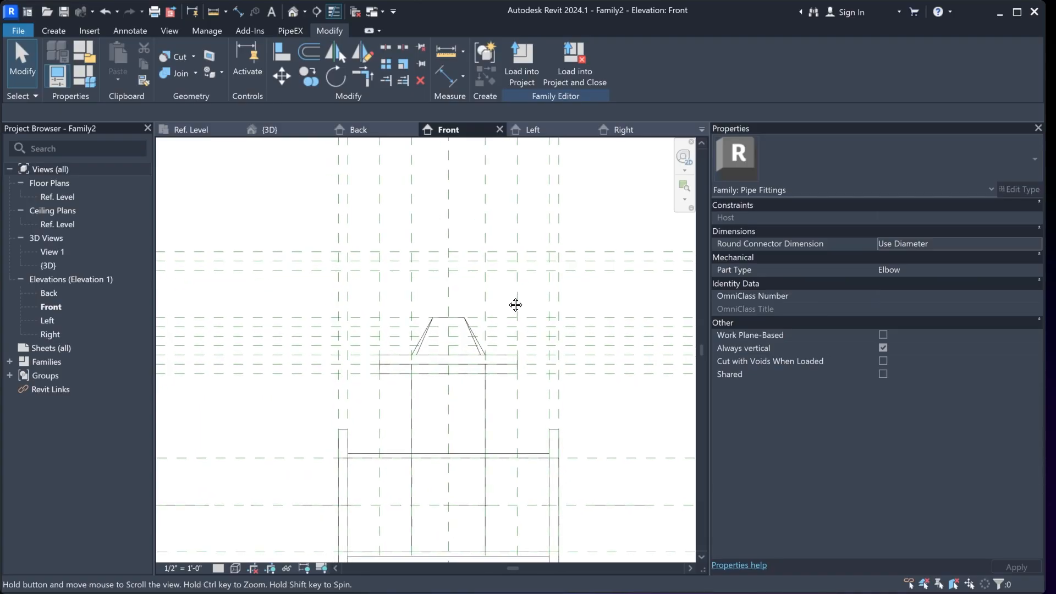
pyautogui.scroll(2, 462, 285)
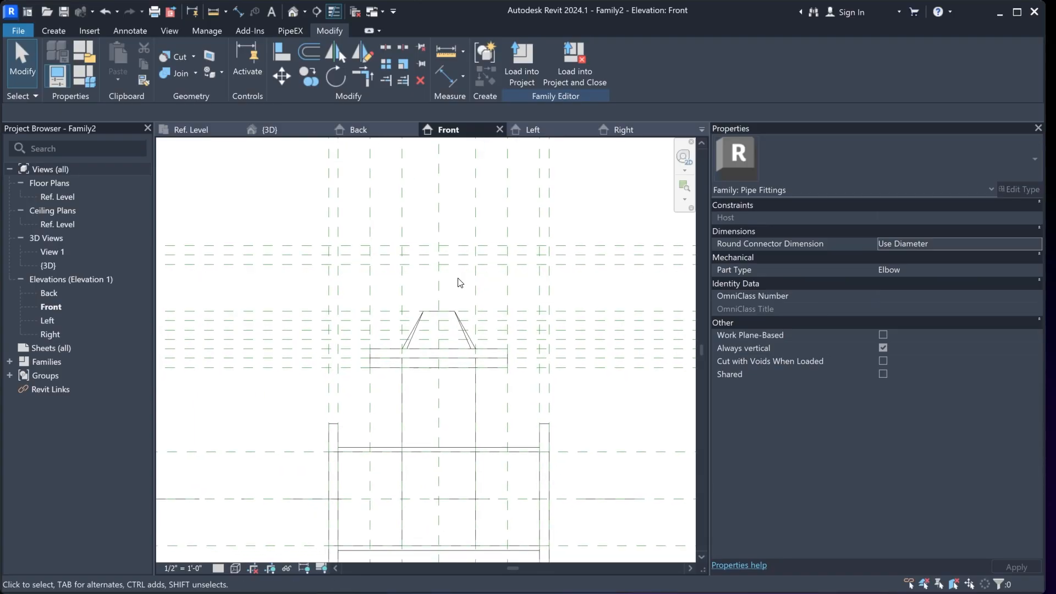
pyautogui.click(190, 130)
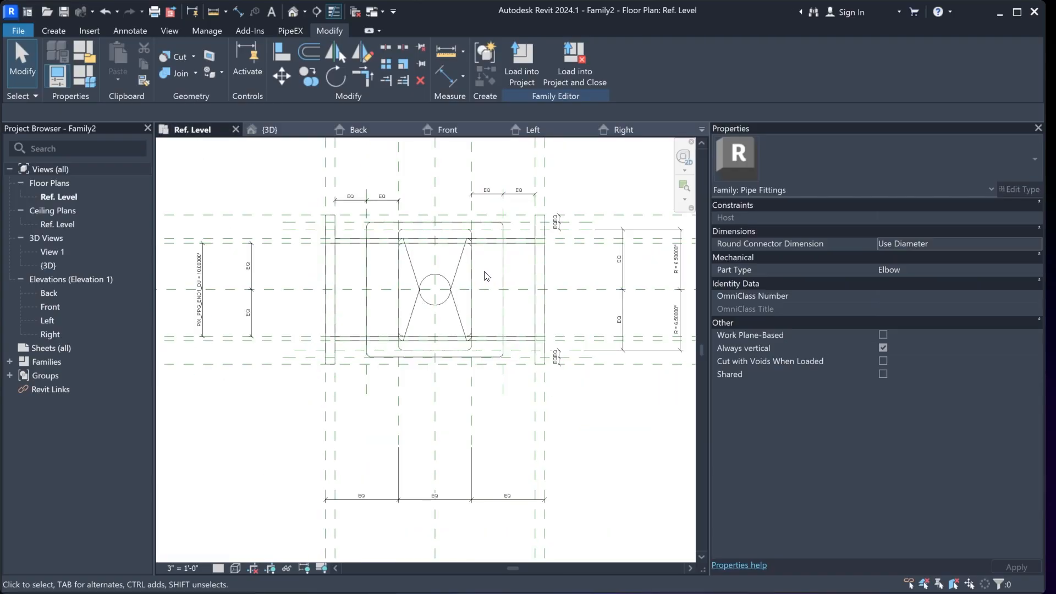
pyautogui.scroll(3, 487, 276)
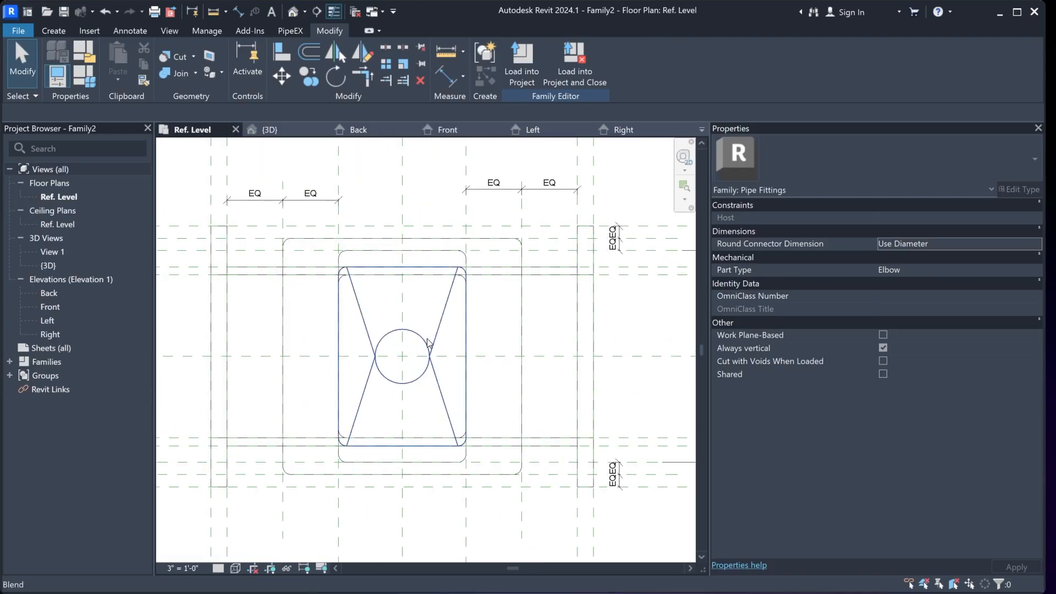
pyautogui.moveTo(431, 311); pyautogui.dragTo(438, 324, button='middle')
pyautogui.click(53, 31)
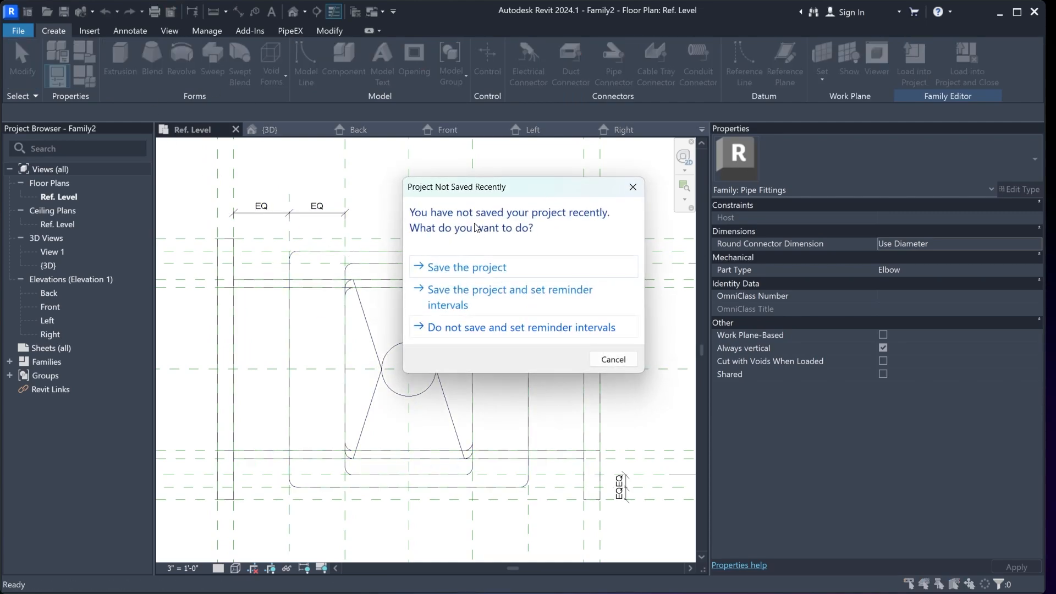
pyautogui.click(608, 360)
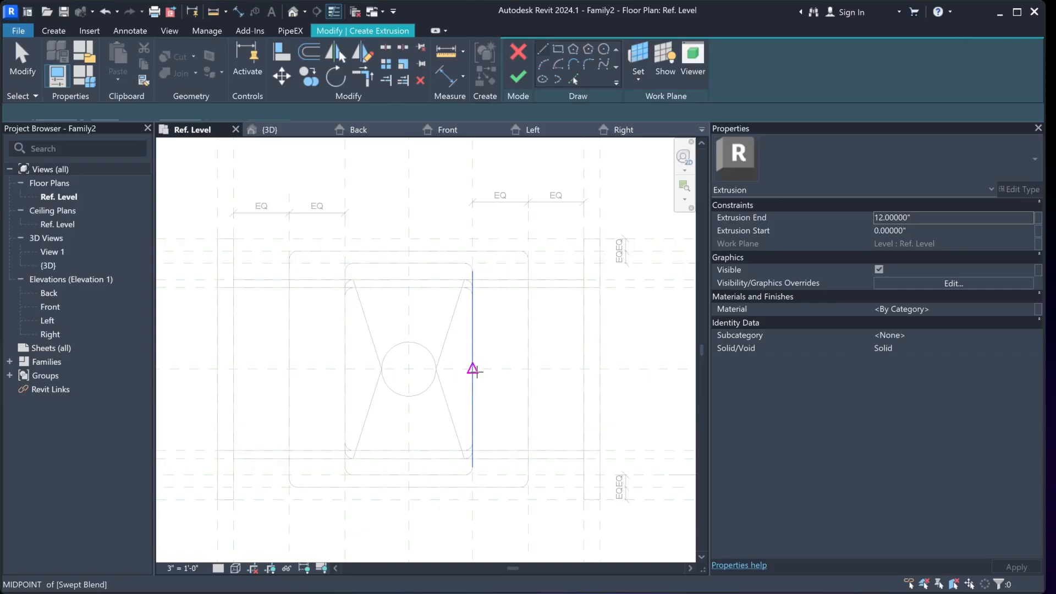
pyautogui.click(604, 50)
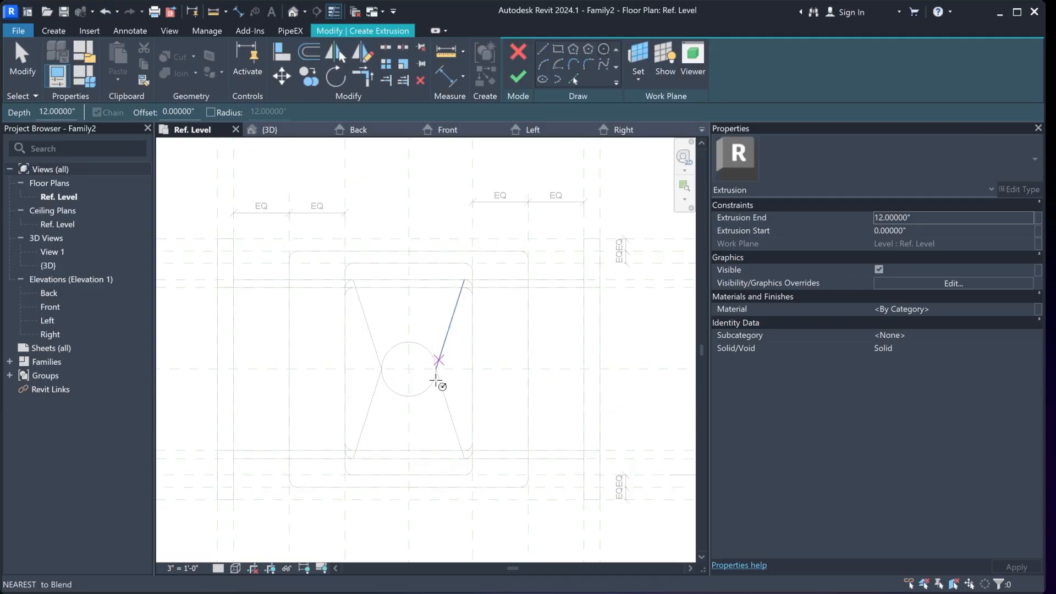
pyautogui.scroll(2, 409, 367)
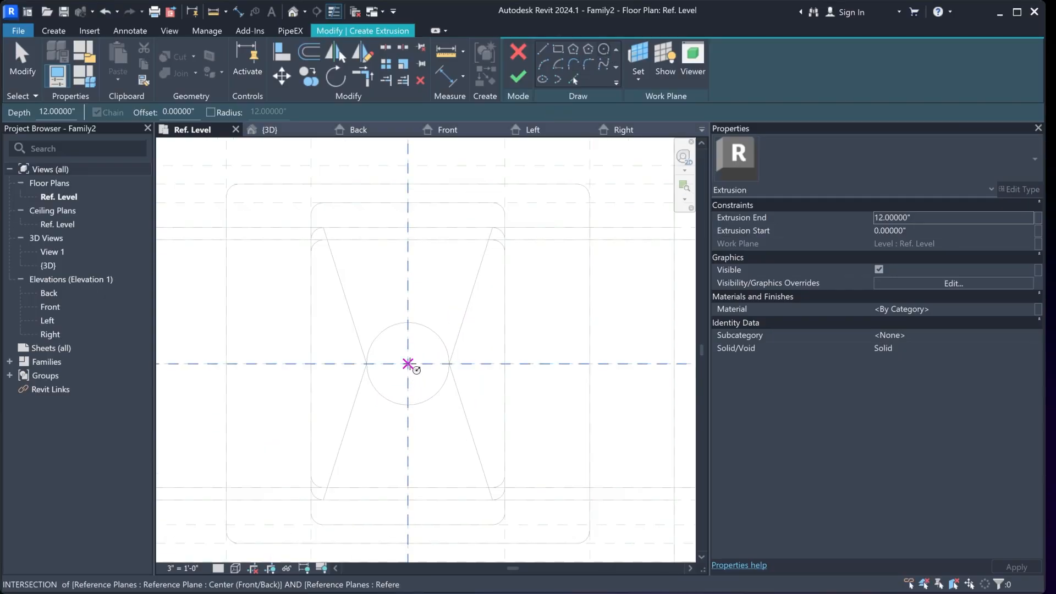
pyautogui.click(408, 364)
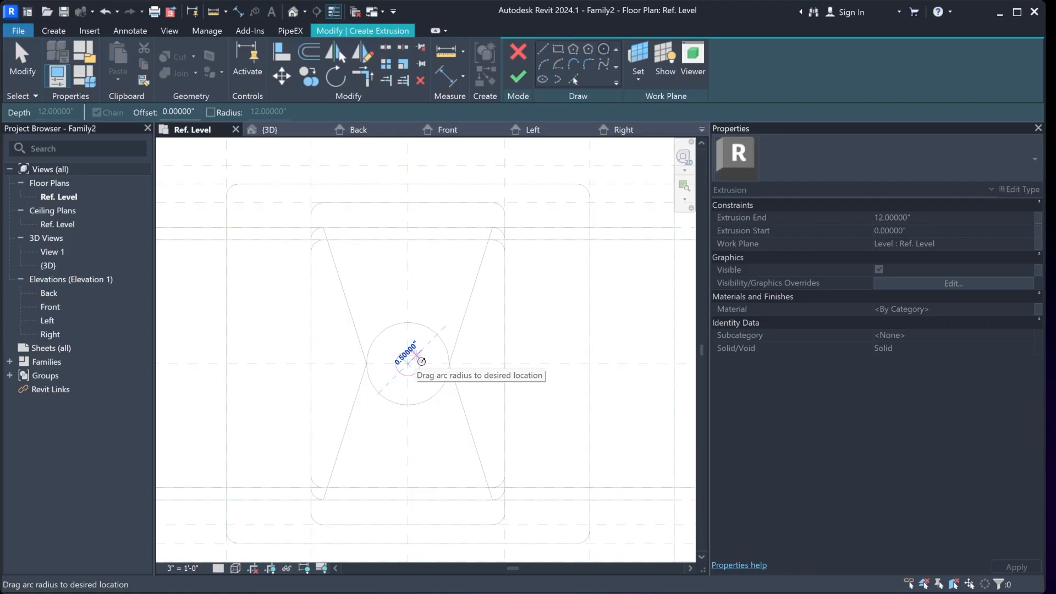
pyautogui.click(417, 357)
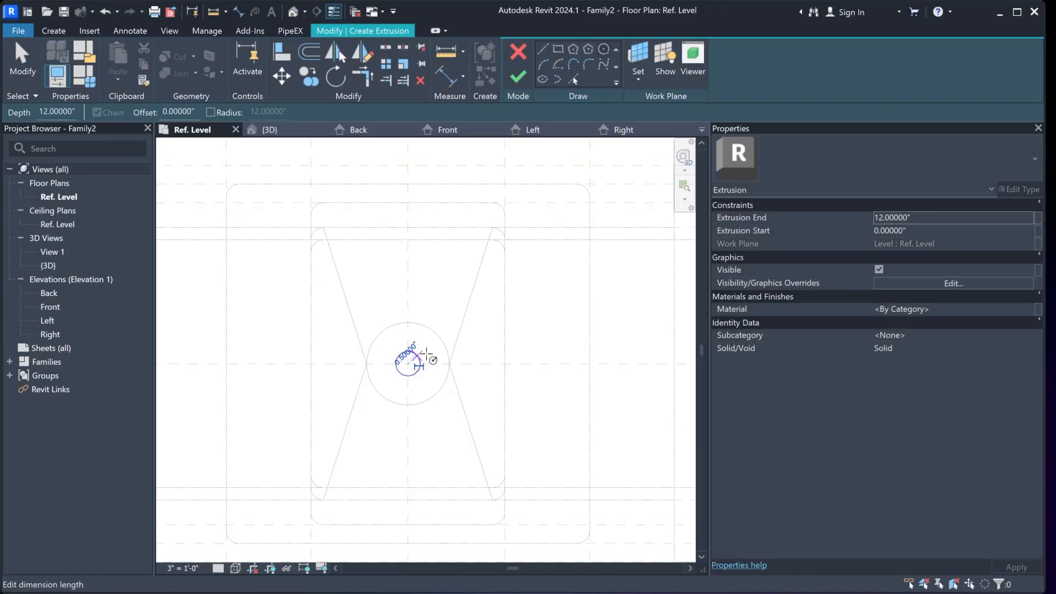
pyautogui.click(517, 80)
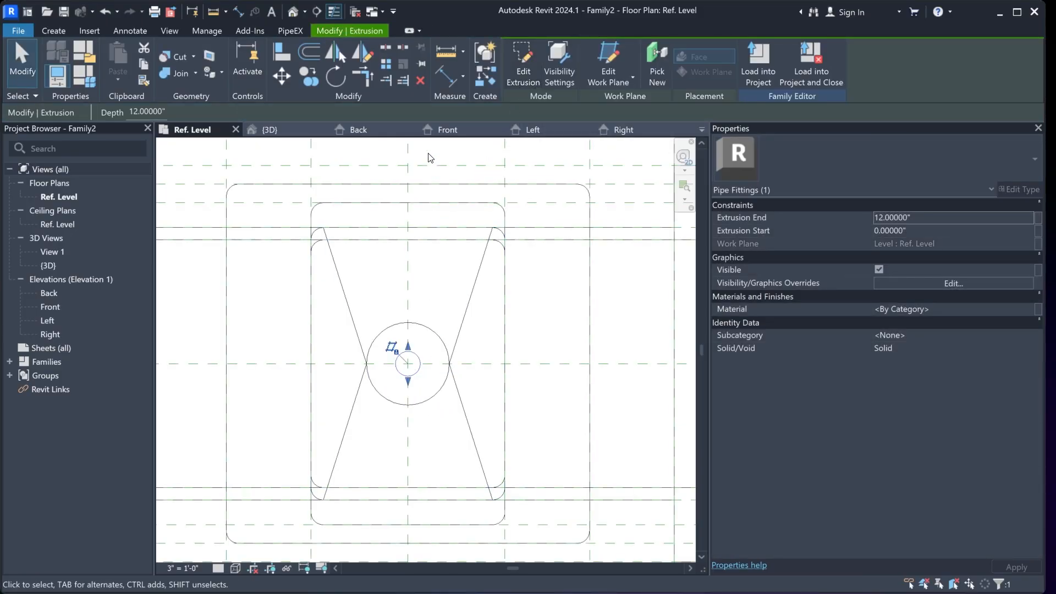
# In the Front elevation, stretch the stem extrusion's top to the reference plane at 26" and its base to 20", locking the base there
pyautogui.click(448, 133)
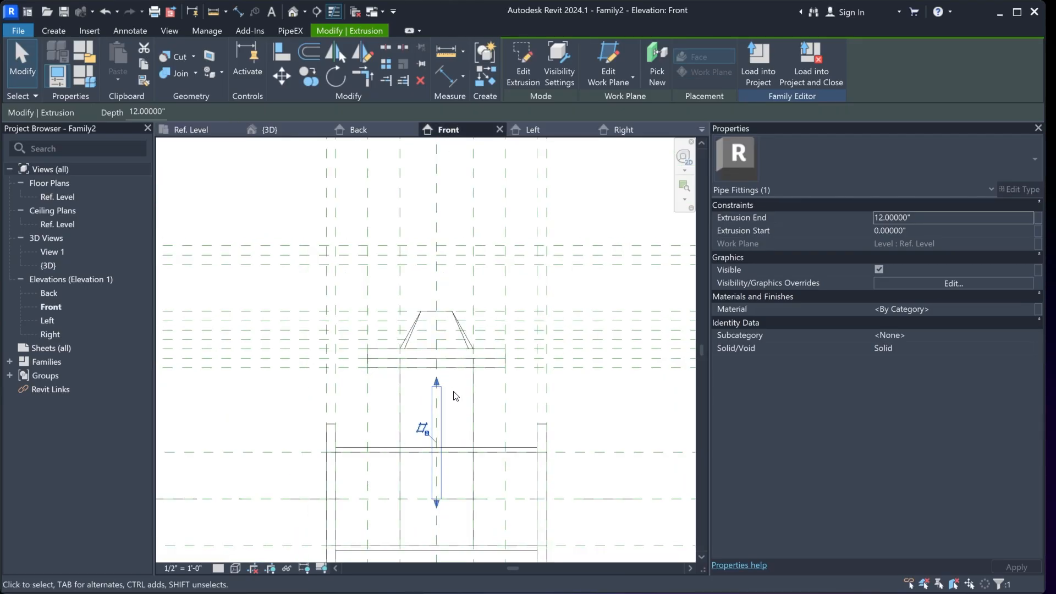
pyautogui.moveTo(467, 416)
pyautogui.mouseDown(button='middle')
pyautogui.moveTo(454, 398)
pyautogui.moveTo(465, 399)
pyautogui.mouseUp(button='middle')
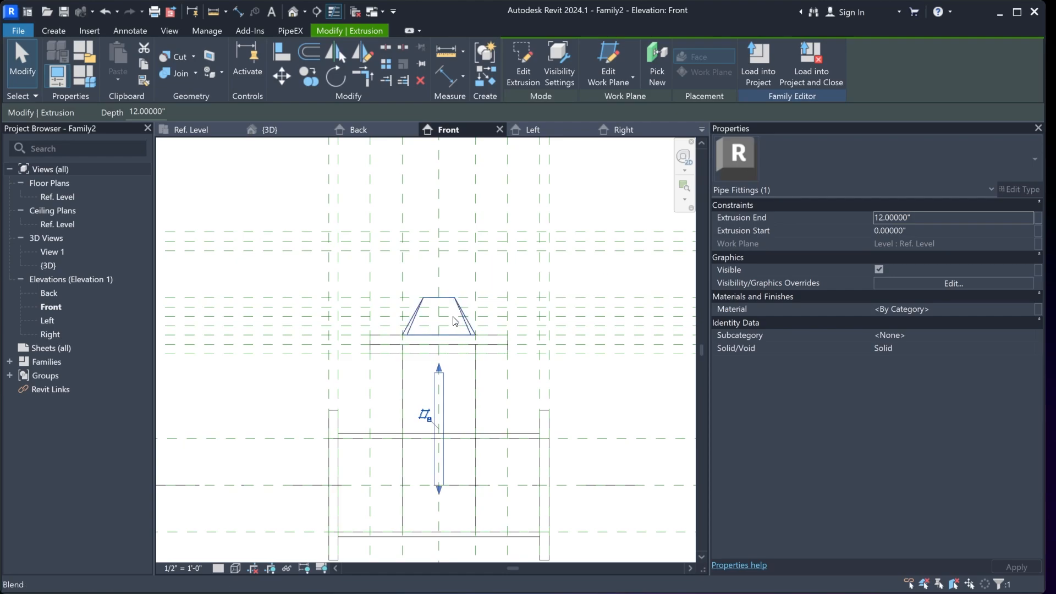
pyautogui.moveTo(441, 377); pyautogui.dragTo(439, 238)
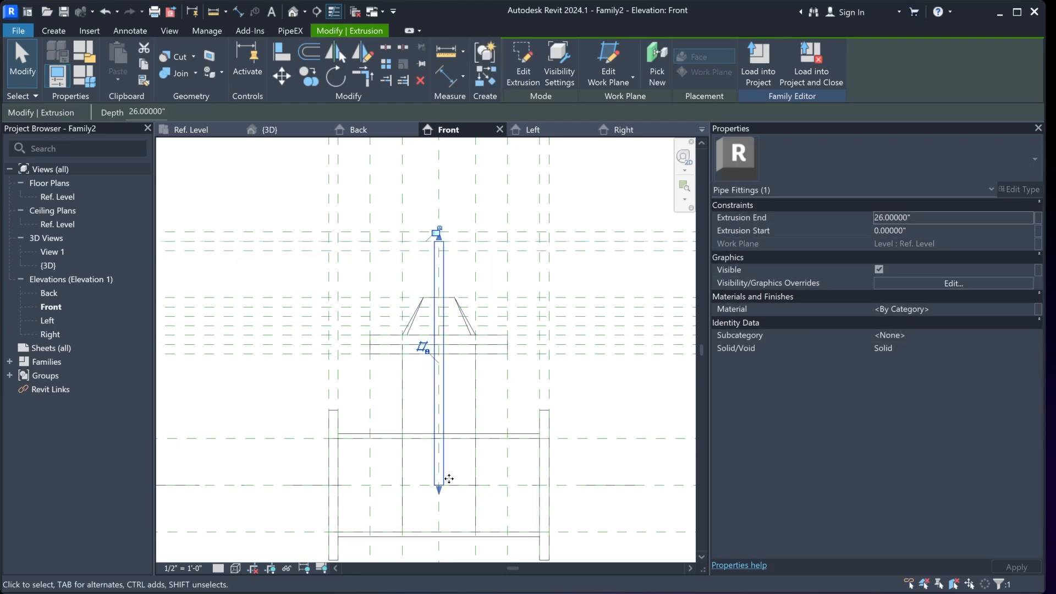
pyautogui.moveTo(443, 492); pyautogui.dragTo(438, 302)
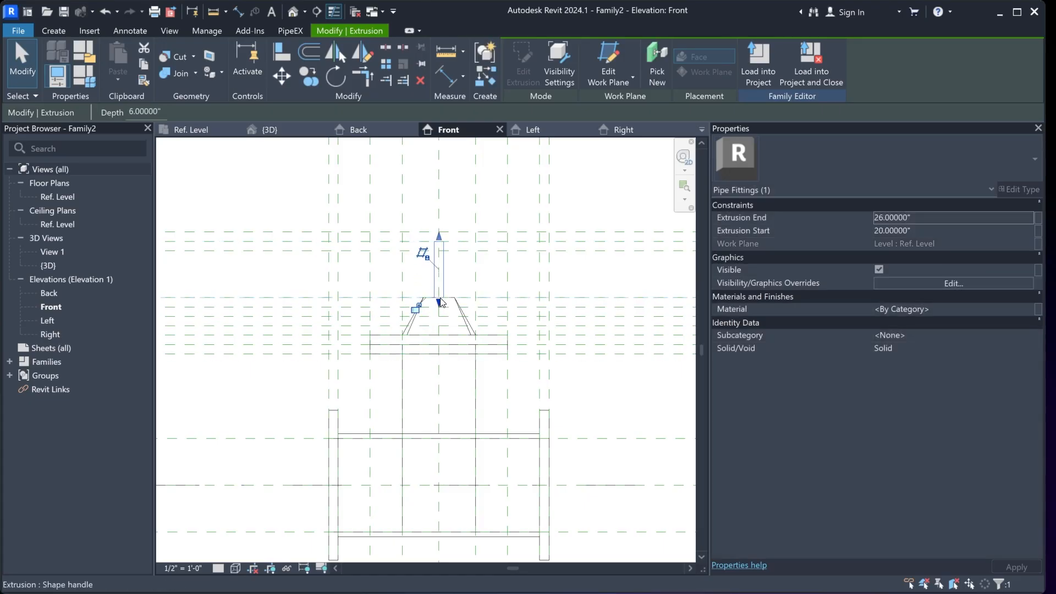
pyautogui.click(415, 308)
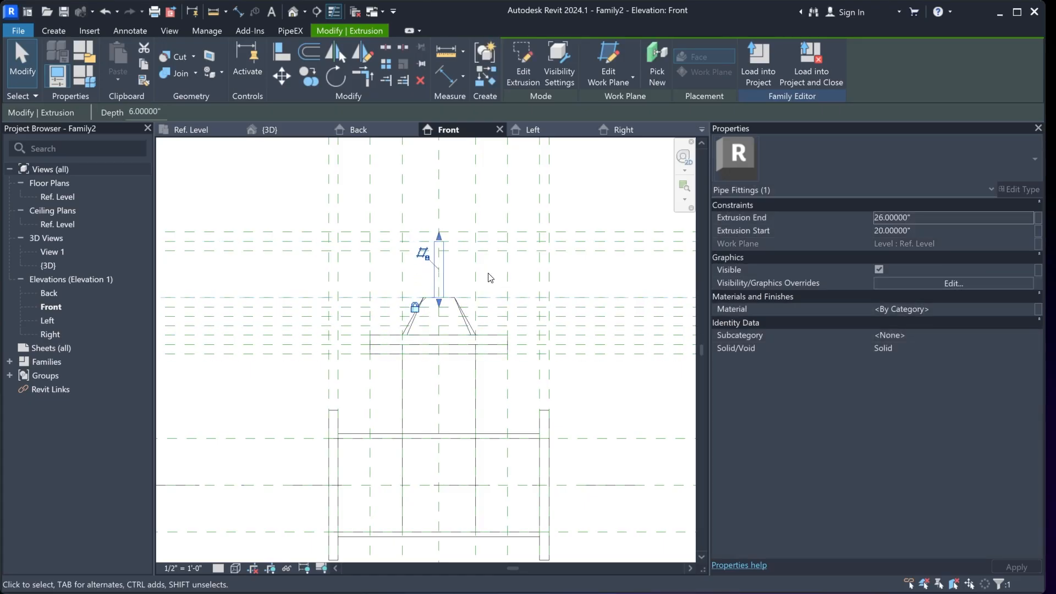
pyautogui.click(490, 277)
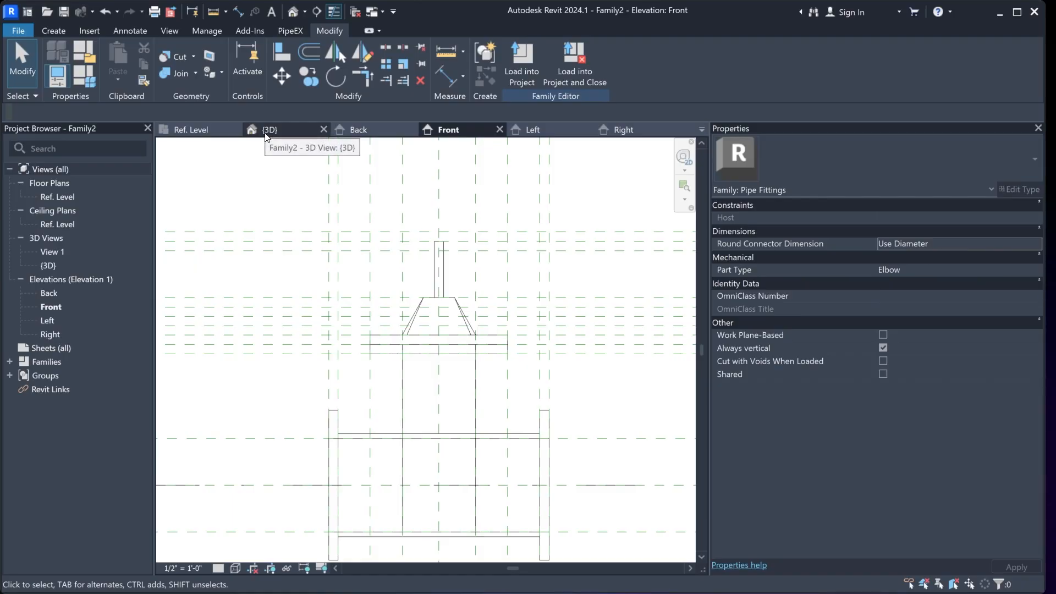
# In the Ref. Level plan, edit the stem extrusion's sketch and add a diameter dimension to its circle
pyautogui.click(203, 130)
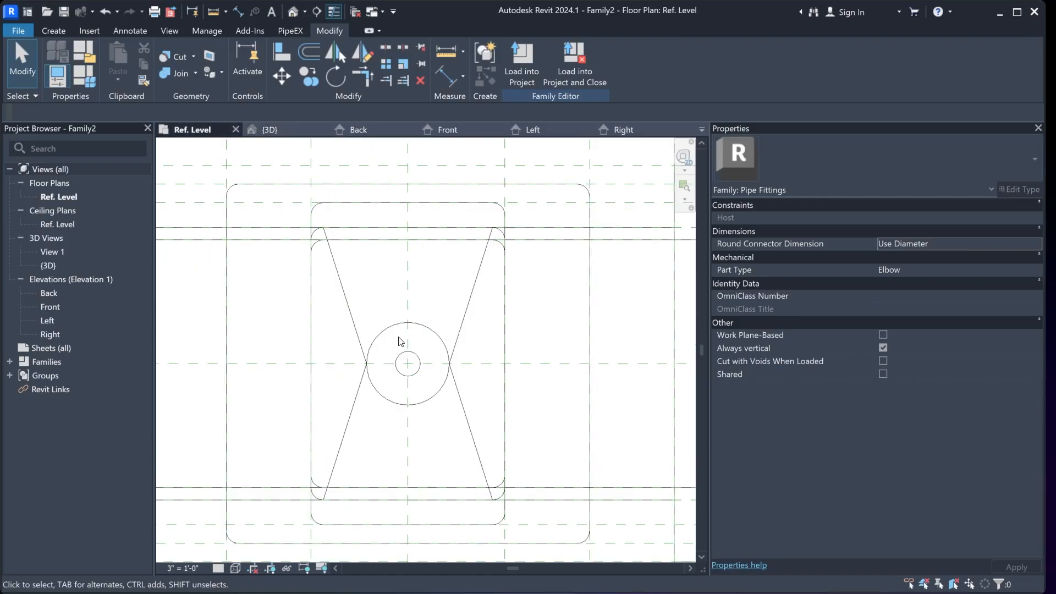
pyautogui.click(419, 361)
pyautogui.click(530, 79)
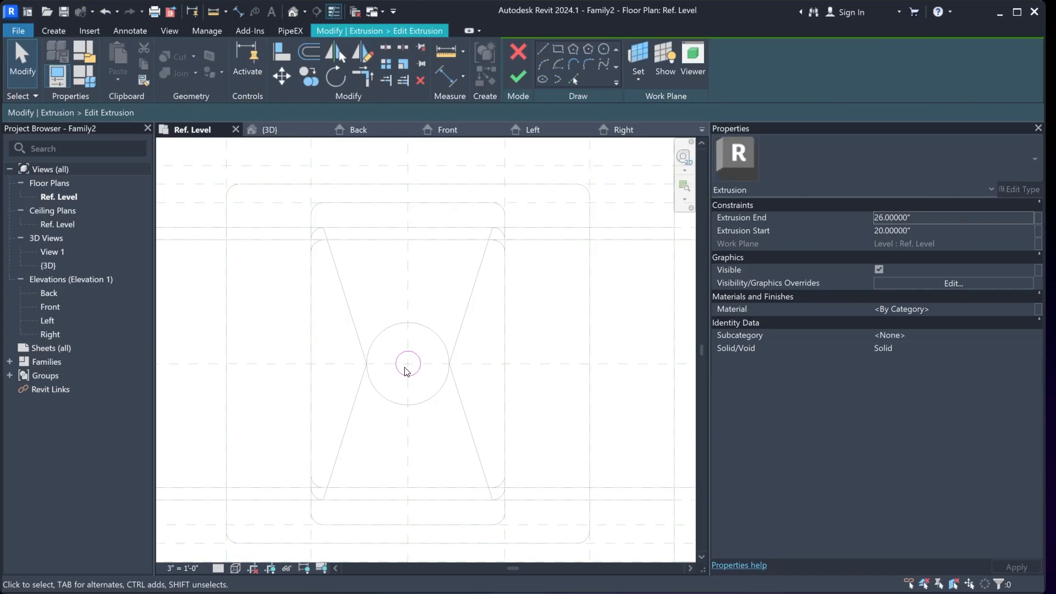
pyautogui.click(131, 31)
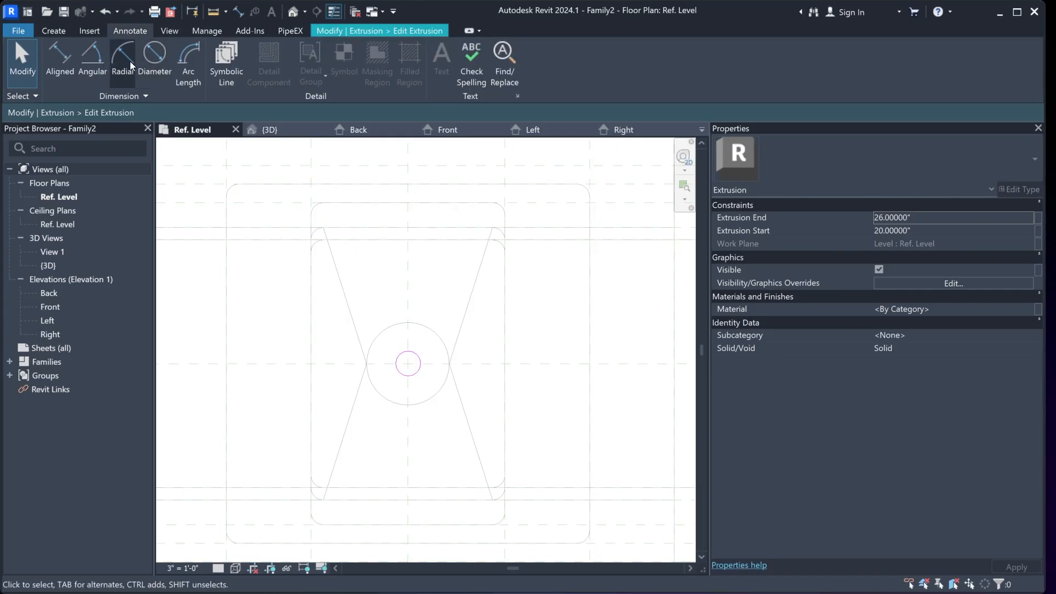
pyautogui.click(137, 59)
pyautogui.click(420, 361)
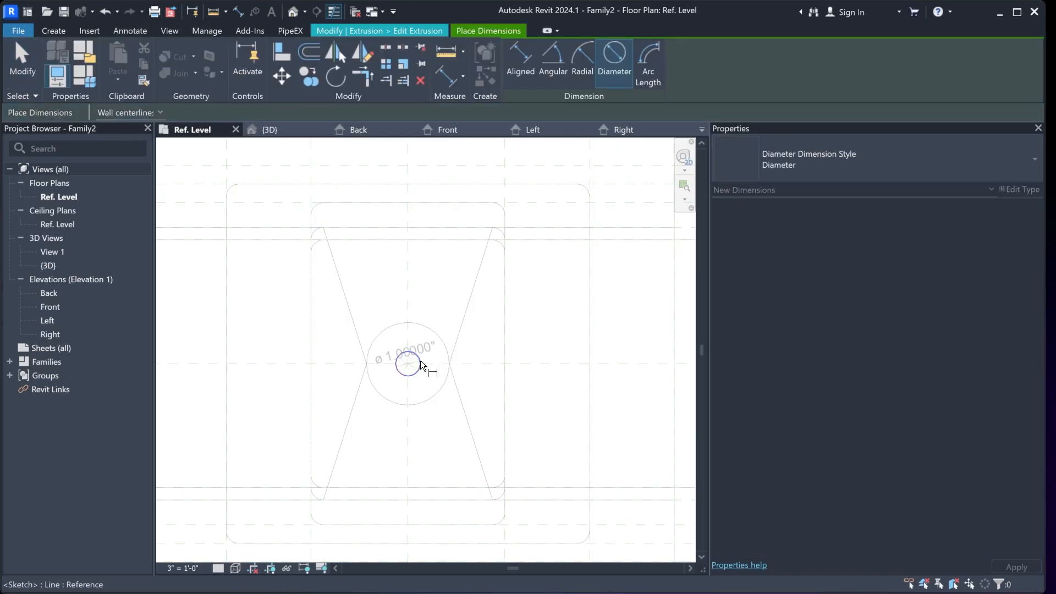
pyautogui.scroll(2, 421, 355)
pyautogui.click(414, 363)
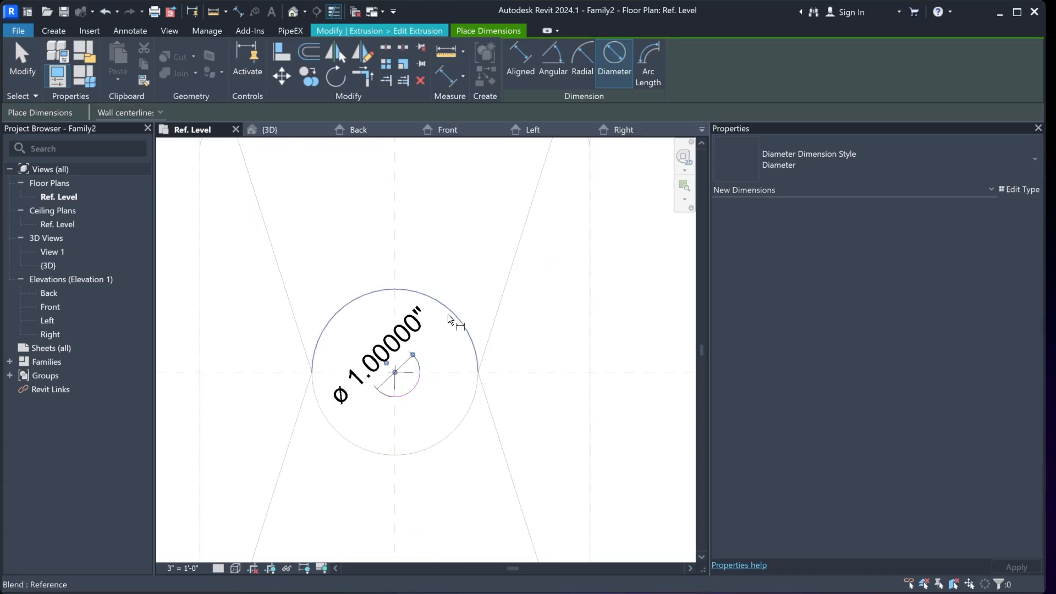
pyautogui.press('Escape')
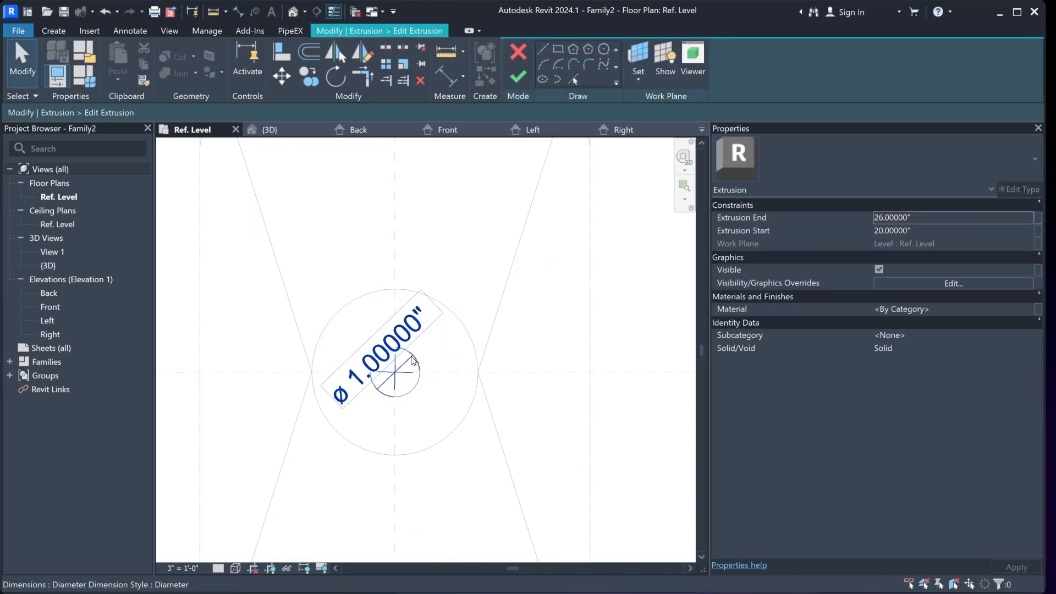
# Label the stem circle's diameter dimension with the PiX_PPG_END1_Thickness parameter and finish the sketch
pyautogui.click(574, 63)
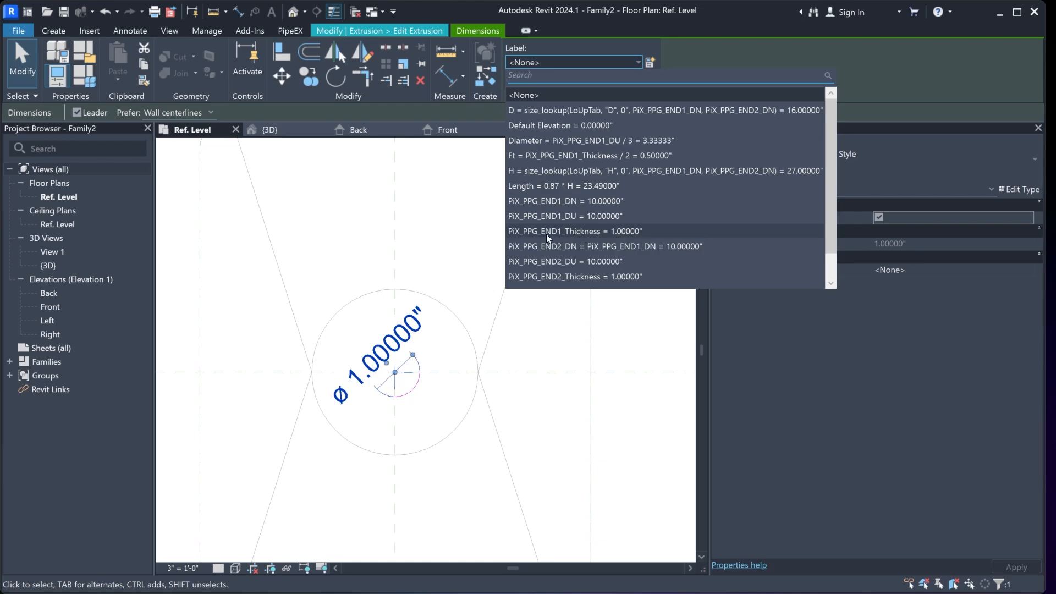
pyautogui.click(570, 231)
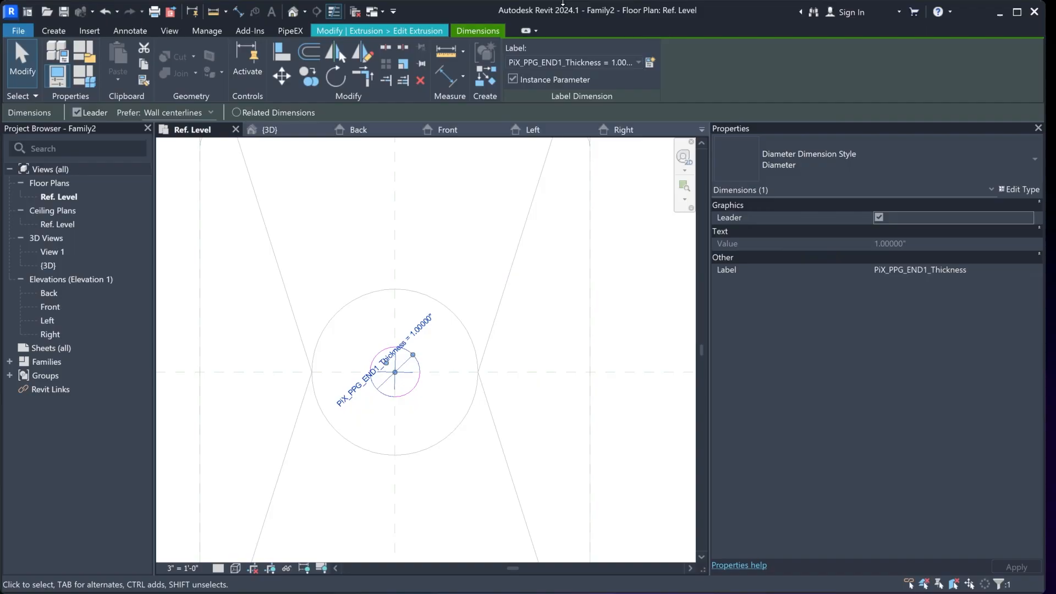
pyautogui.click(420, 25)
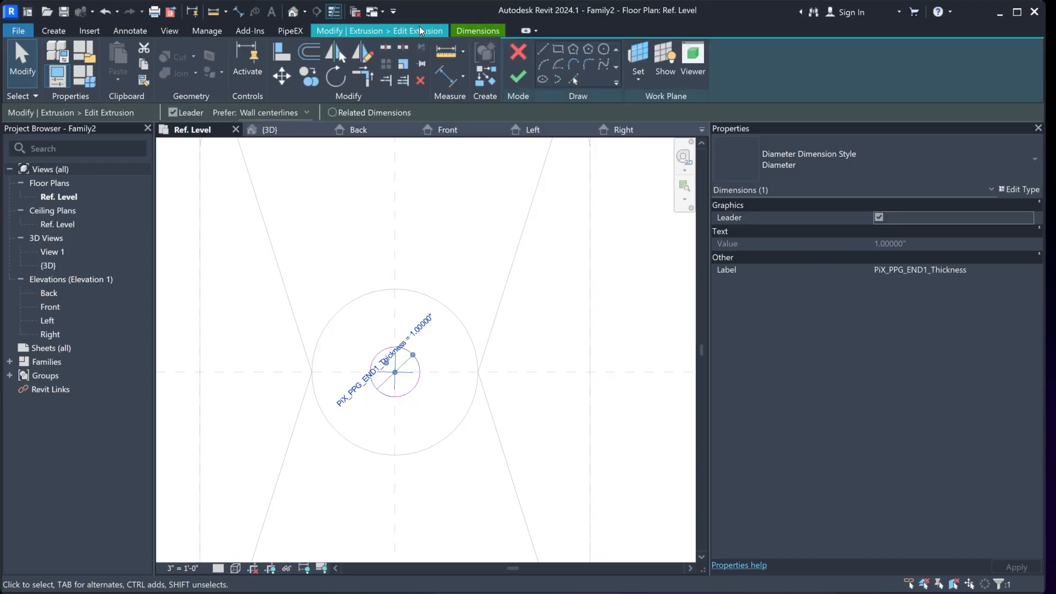
pyautogui.click(521, 74)
pyautogui.click(473, 203)
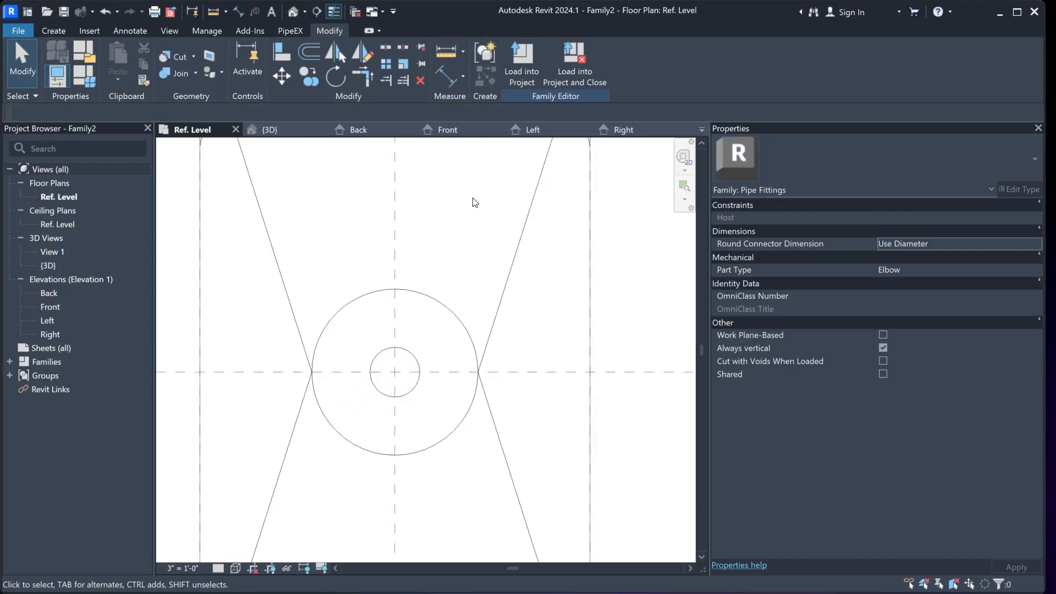
# Start a new extrusion in the Ref. Level plan with a circle of 1" radius centred on the reference plane intersection
pyautogui.click(447, 131)
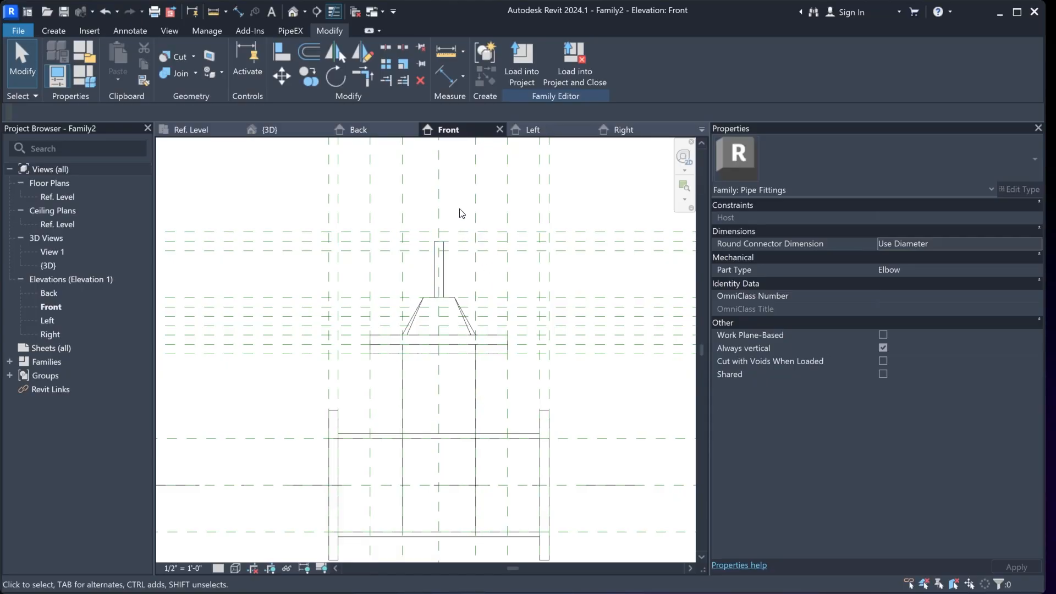
pyautogui.moveTo(460, 212); pyautogui.dragTo(455, 259, button='middle')
pyautogui.click(218, 127)
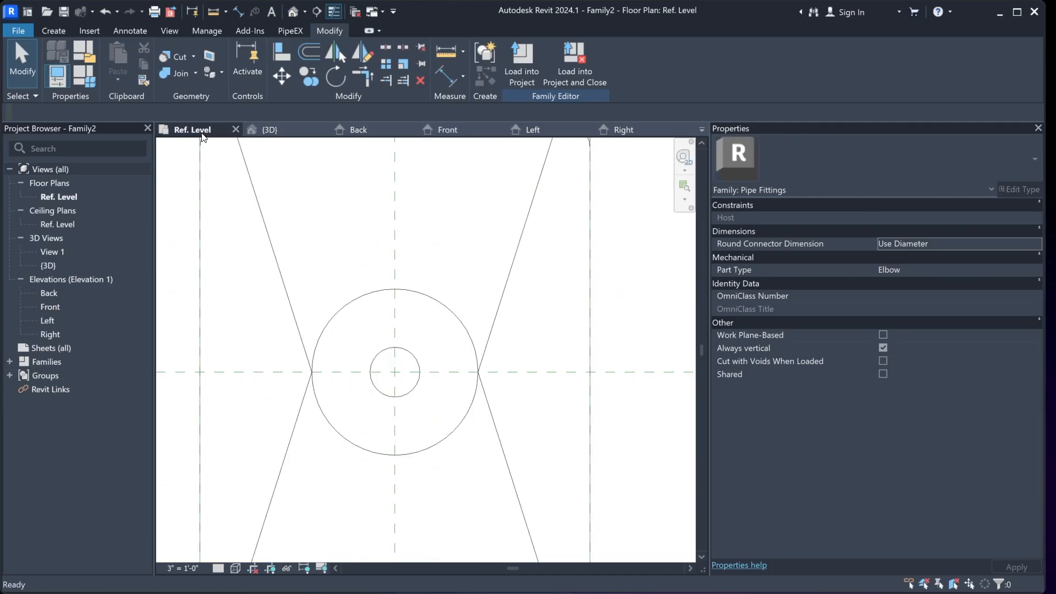
pyautogui.scroll(2, 421, 355)
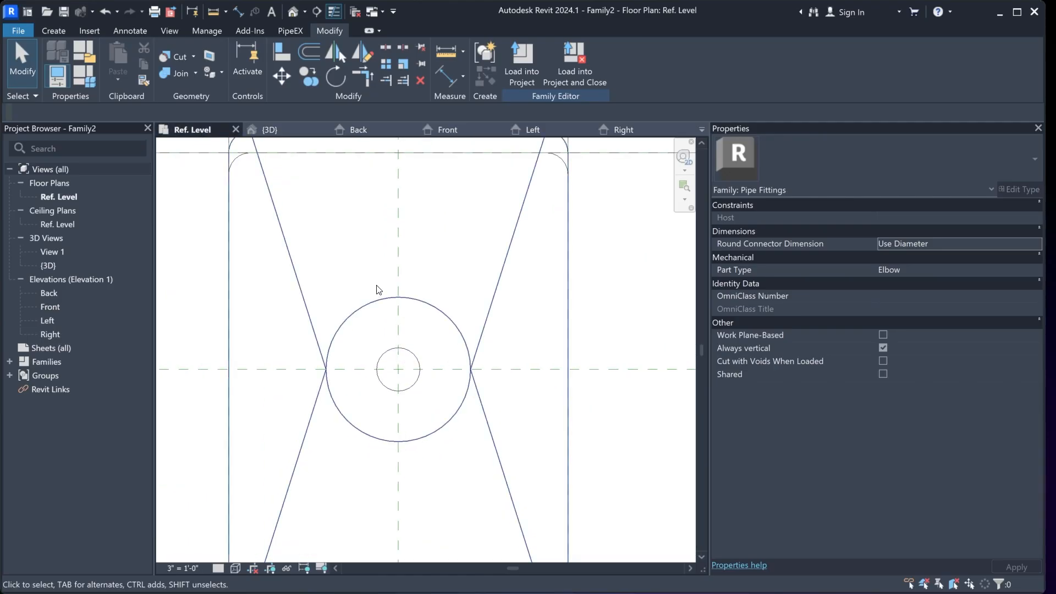
pyautogui.click(53, 30)
pyautogui.click(121, 58)
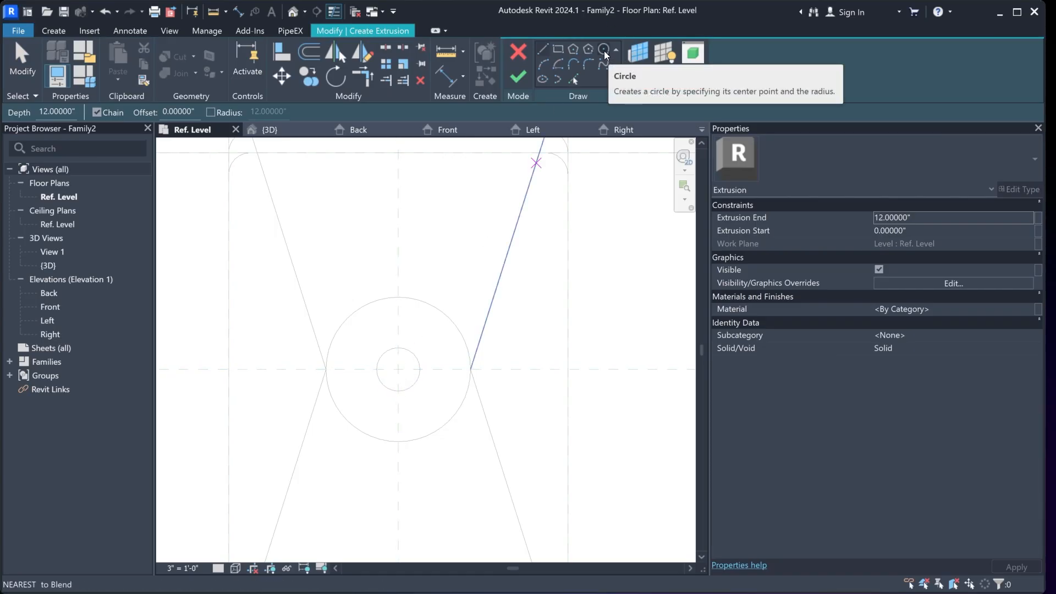
pyautogui.click(603, 50)
pyautogui.click(399, 369)
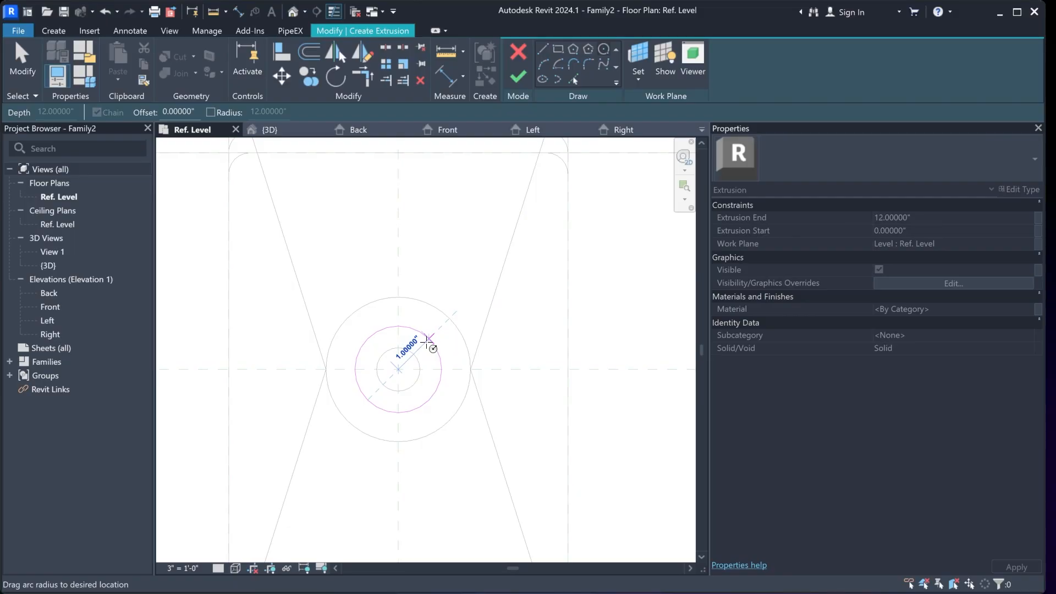
pyautogui.click(428, 342)
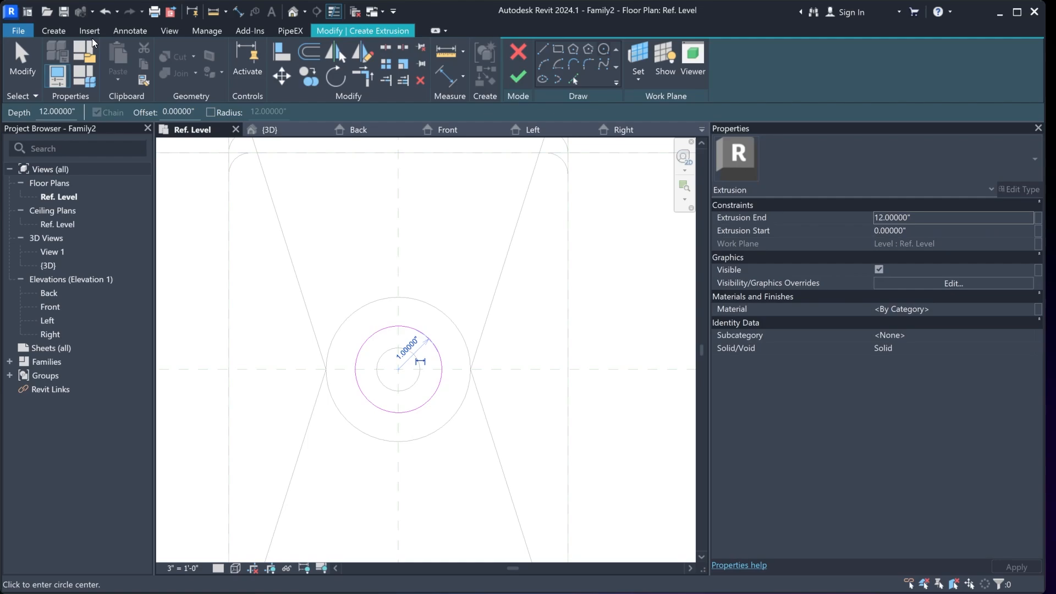
# Add a diameter dimension to the new extrusion's circle
pyautogui.click(133, 31)
pyautogui.click(154, 59)
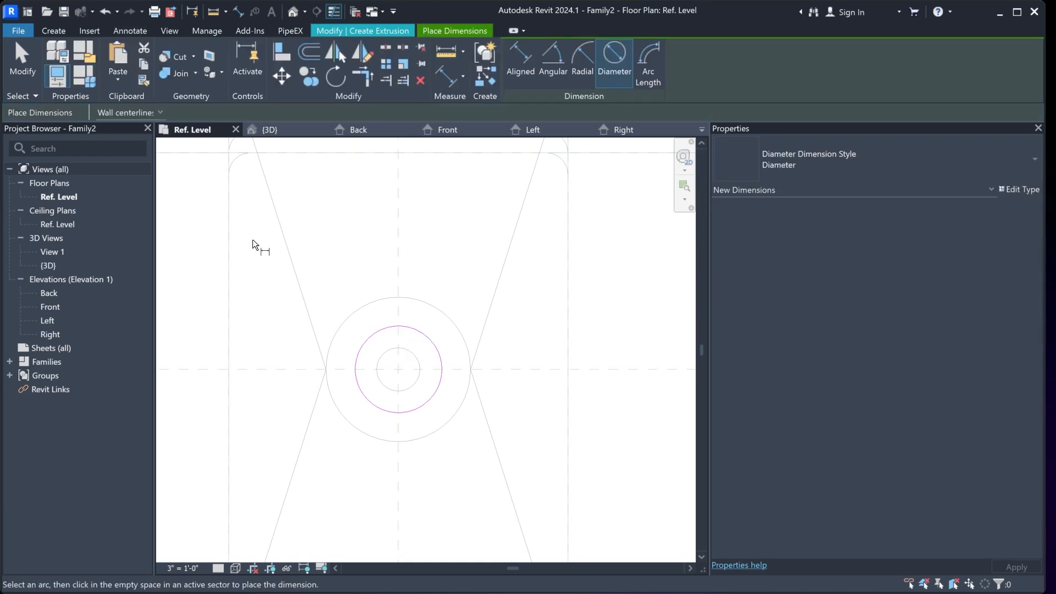
pyautogui.click(418, 336)
pyautogui.click(423, 340)
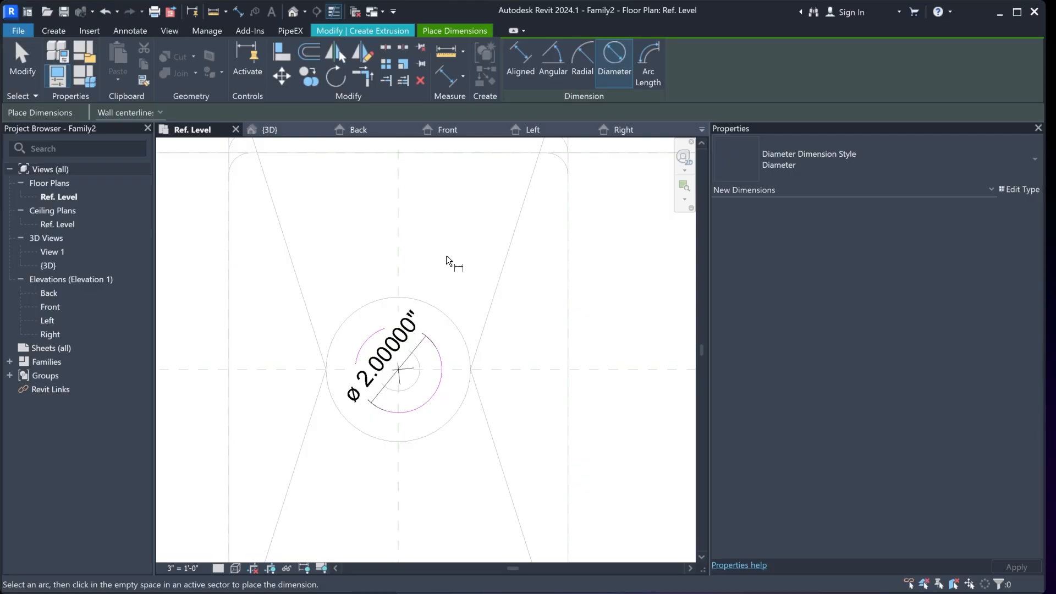
pyautogui.press('Escape')
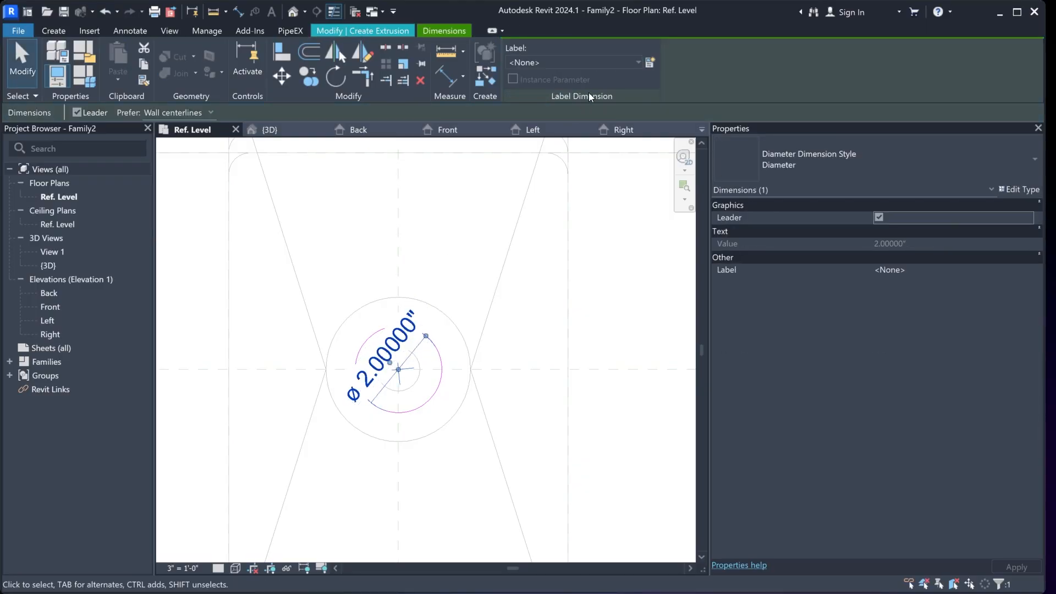
# Label the circle's diameter dimension with a new instance family parameter named D_01 and finish the extrusion
pyautogui.click(649, 62)
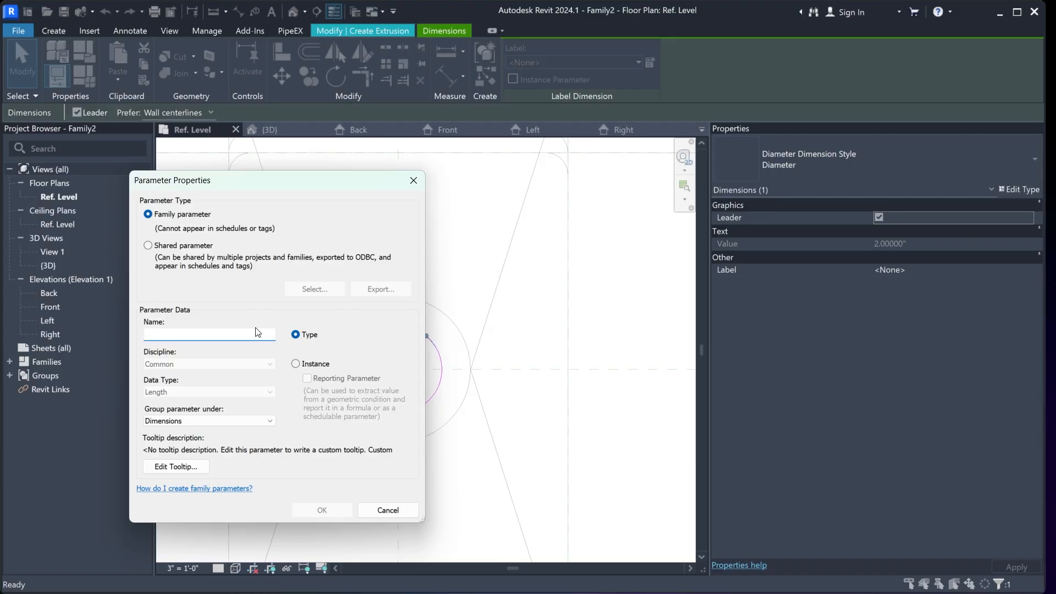
pyautogui.write('D_01')
pyautogui.click(310, 364)
pyautogui.click(321, 511)
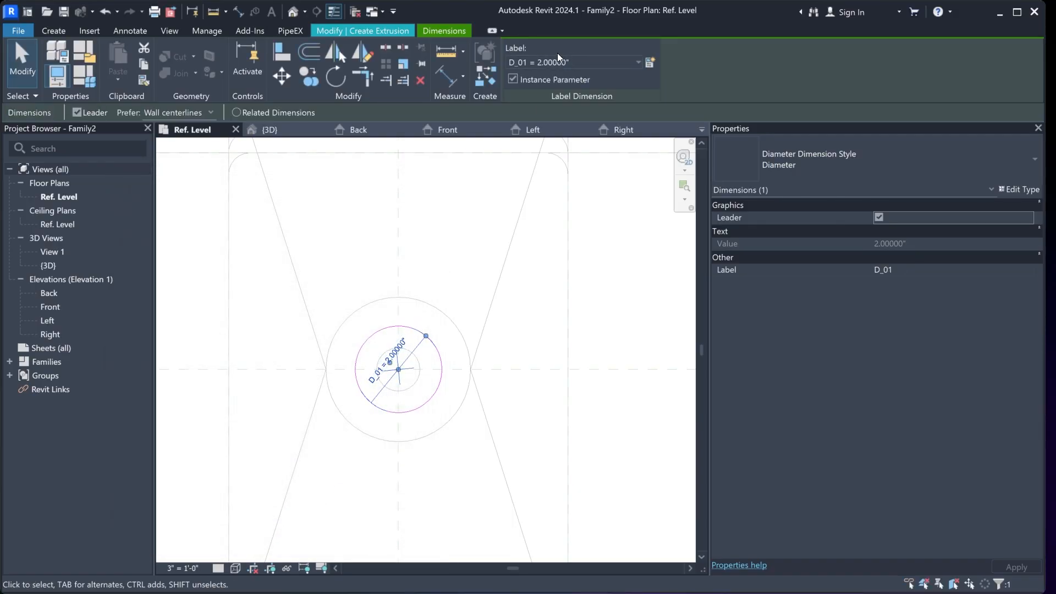
pyautogui.click(394, 29)
pyautogui.click(530, 77)
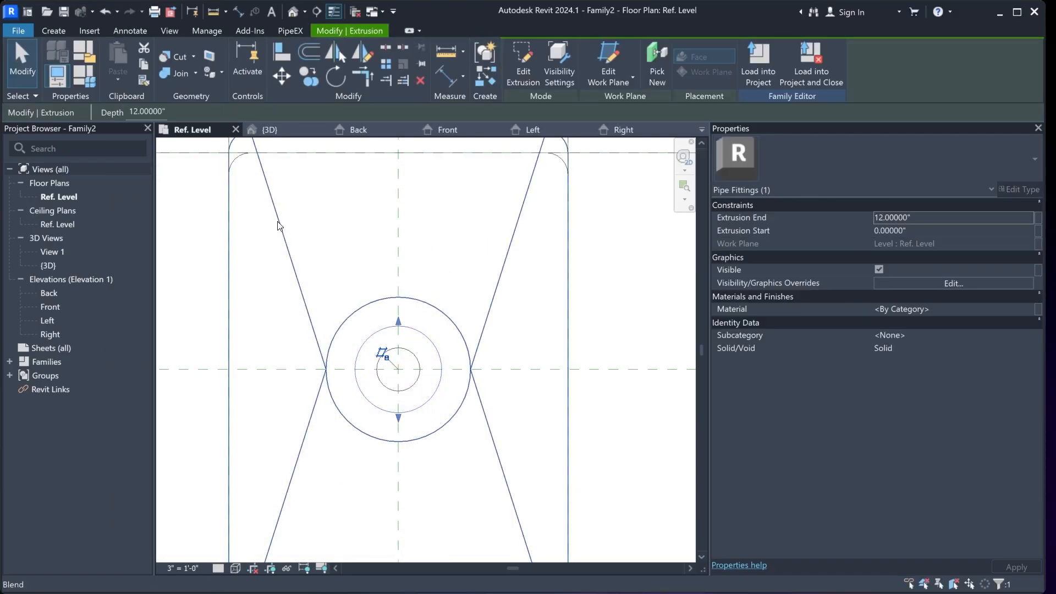
# In the family types, set the D_01 parameter's formula to PiX_PPG_END1_DU / 4, adapted from the Diameter formula, and apply it
pyautogui.click(91, 84)
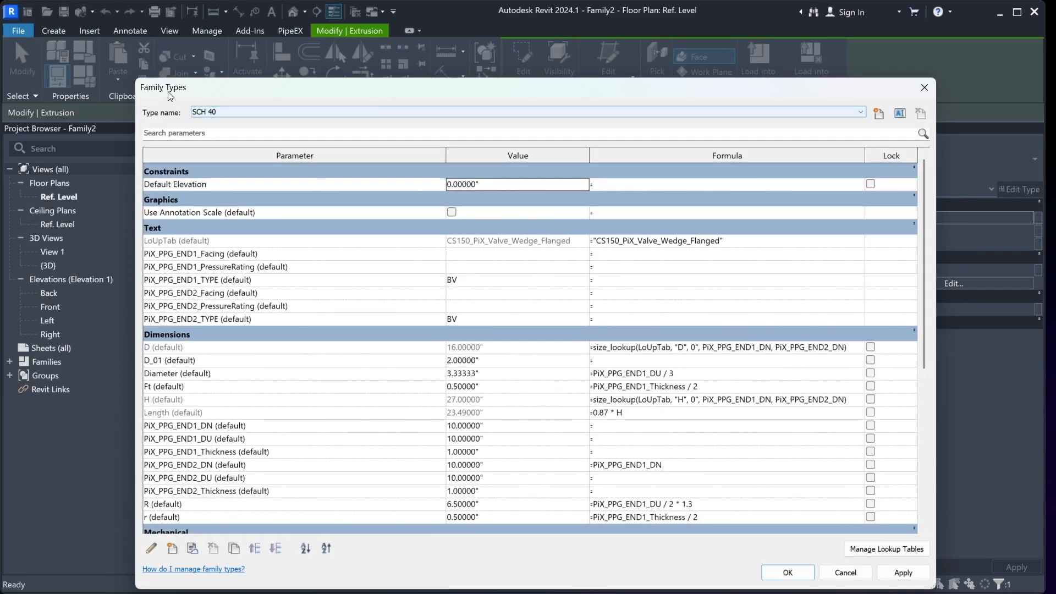
pyautogui.moveTo(197, 89); pyautogui.dragTo(175, 50)
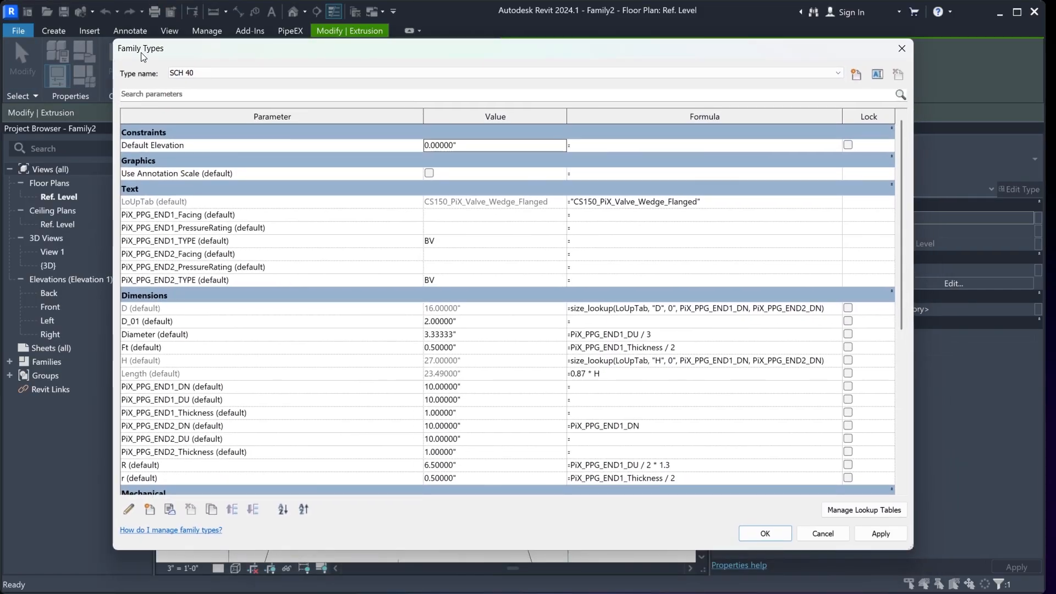
pyautogui.click(583, 323)
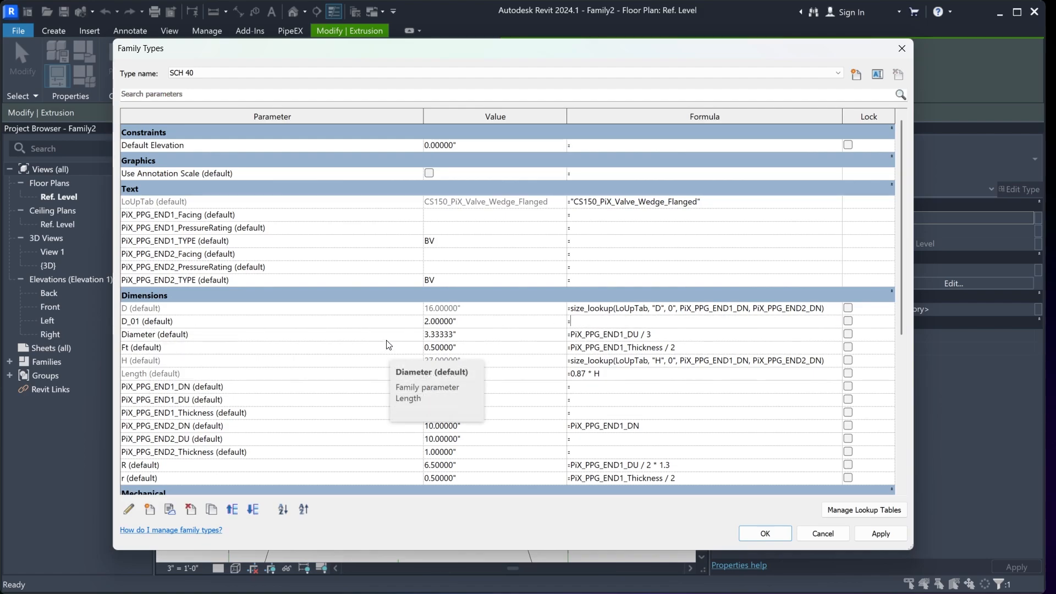
pyautogui.moveTo(572, 335); pyautogui.dragTo(641, 335)
pyautogui.hotkey('ctrl', 'c')
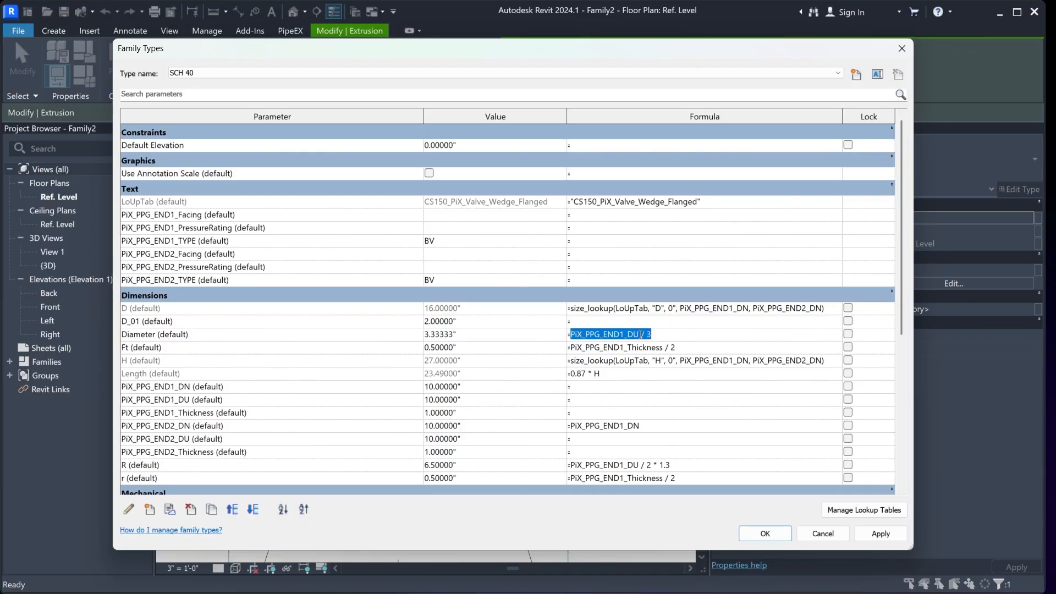
pyautogui.click(639, 325)
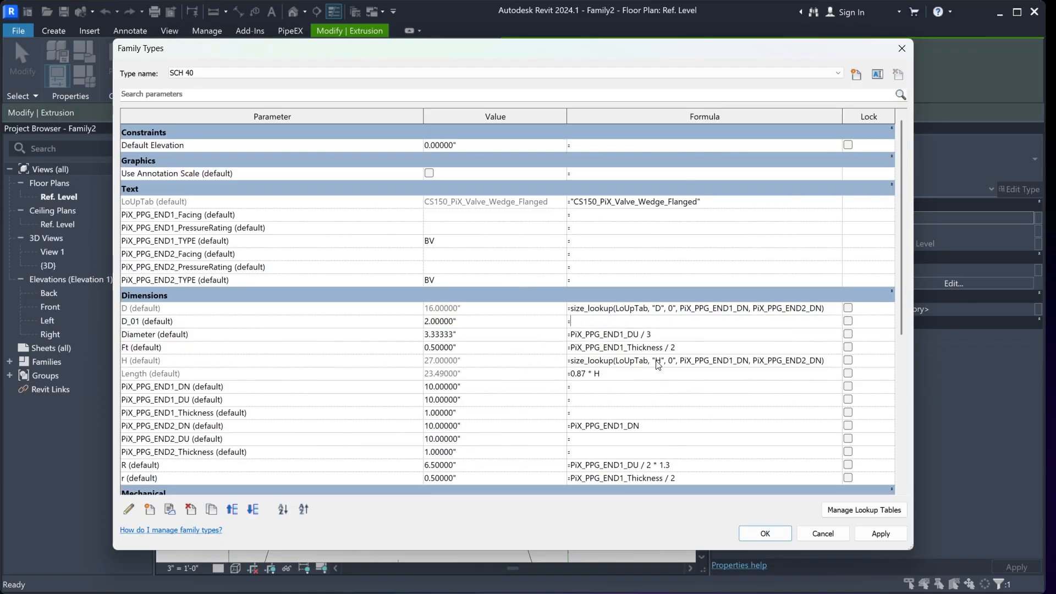
pyautogui.hotkey('ctrl', 'v')
pyautogui.click(880, 533)
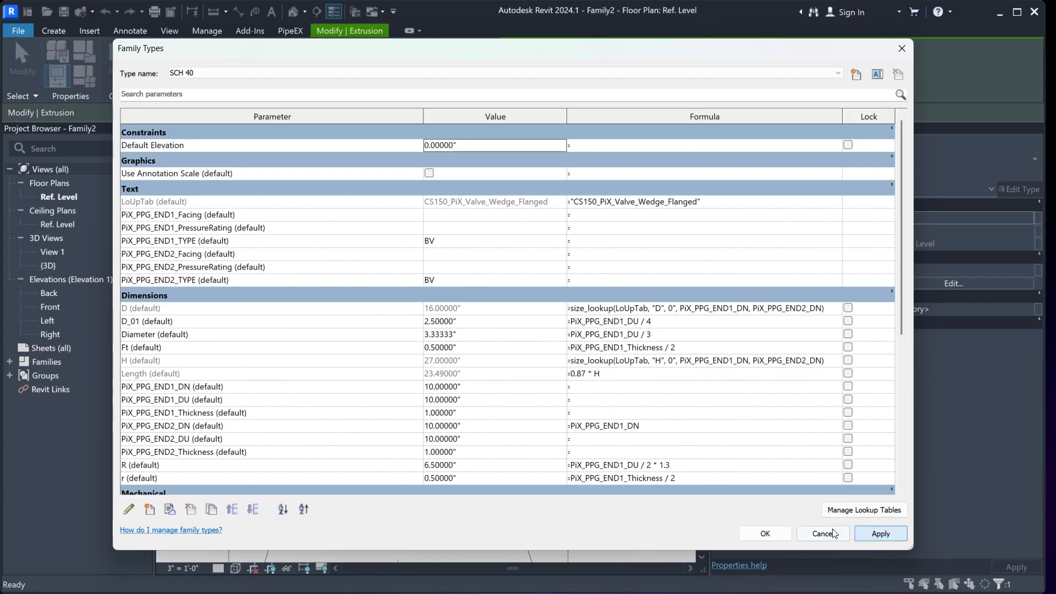
pyautogui.click(765, 533)
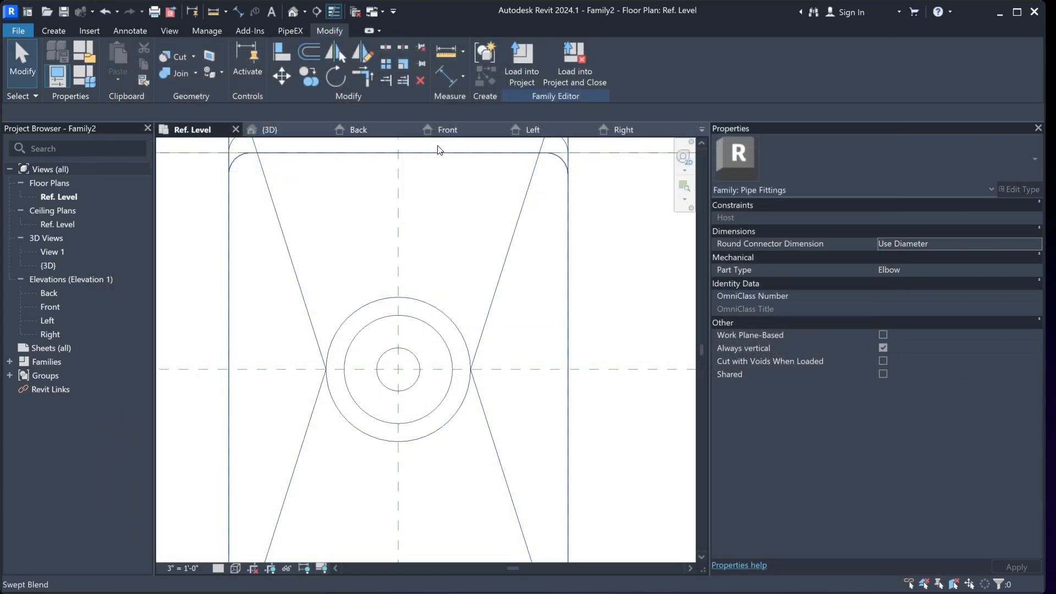
# In the Front elevation, stretch the new round extrusion's top to the reference plane at 27" and its base to the plane at 25"
pyautogui.click(444, 131)
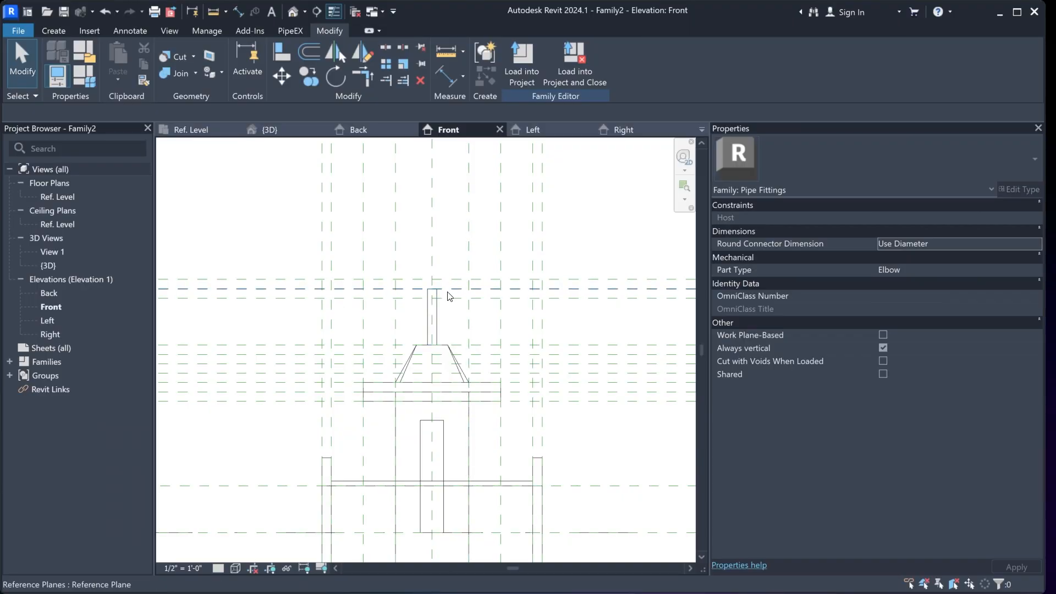
pyautogui.moveTo(455, 344); pyautogui.dragTo(450, 315, button='middle')
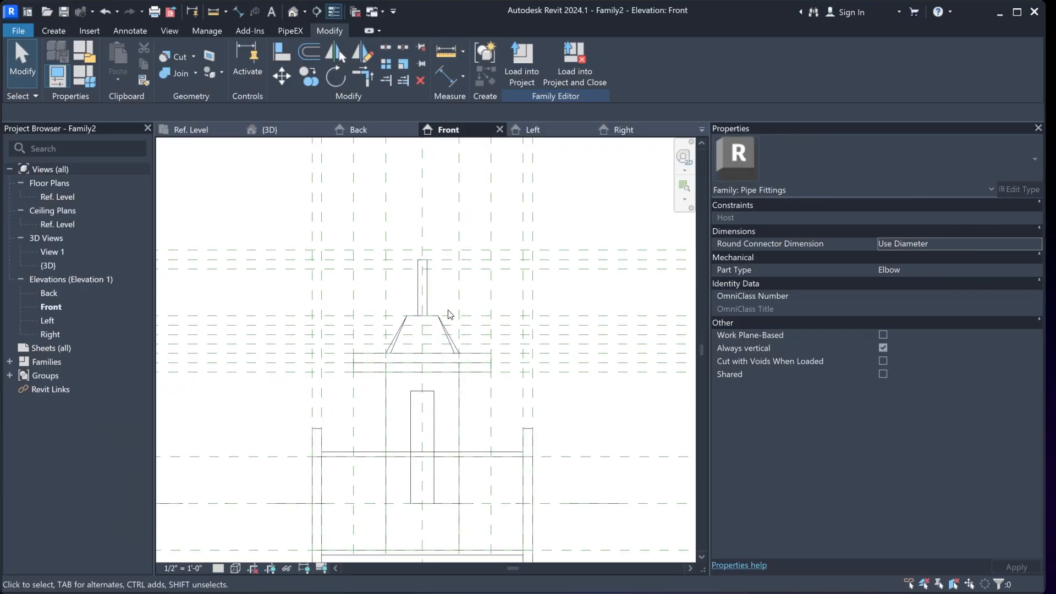
pyautogui.click(434, 411)
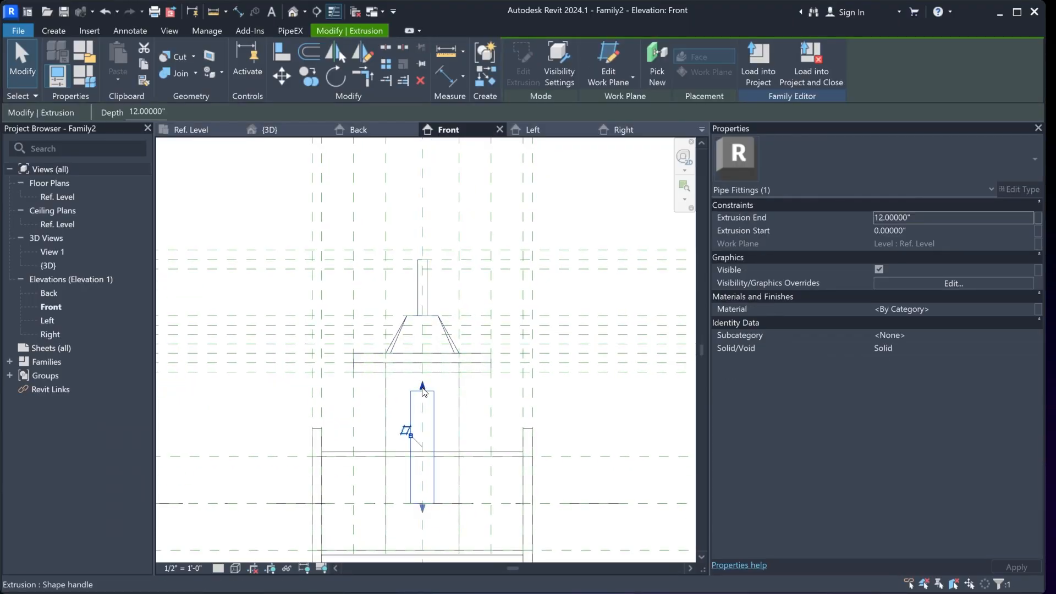
pyautogui.moveTo(423, 388); pyautogui.dragTo(422, 248)
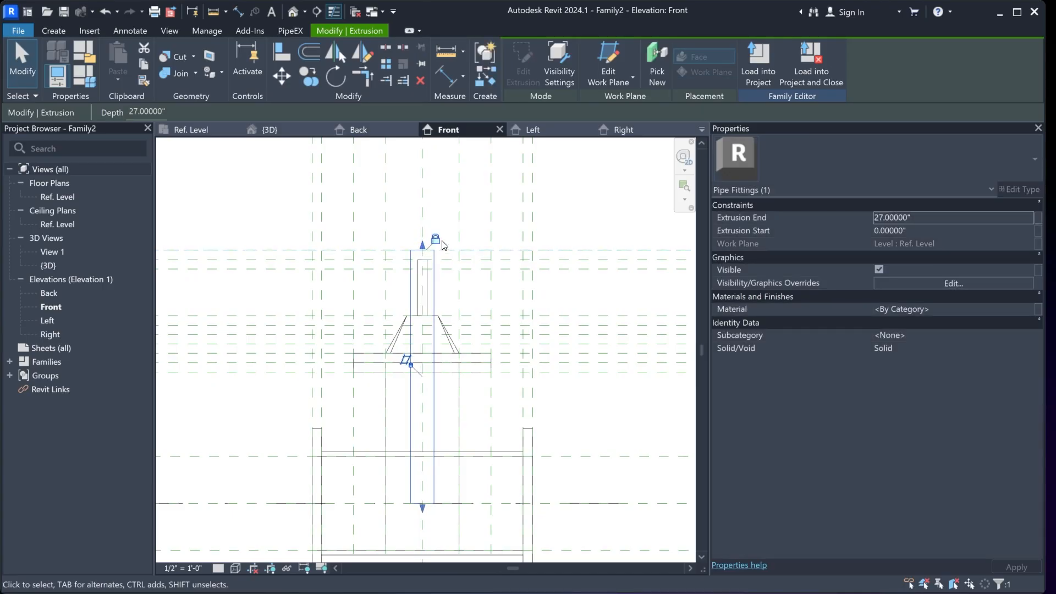
pyautogui.moveTo(434, 506); pyautogui.dragTo(414, 281)
pyautogui.scroll(3, 434, 263)
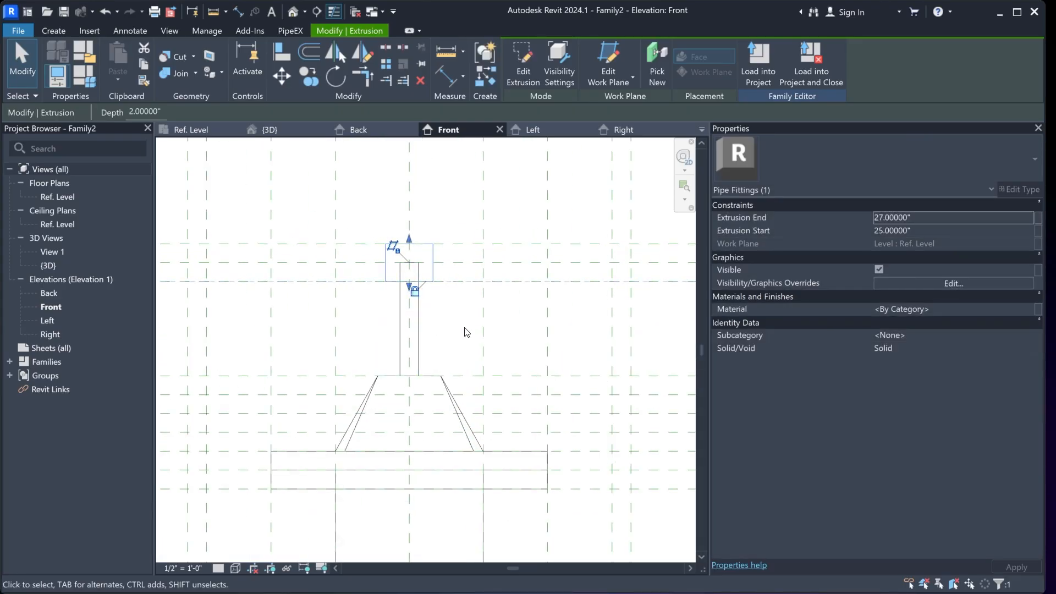
pyautogui.scroll(-2, 413, 290)
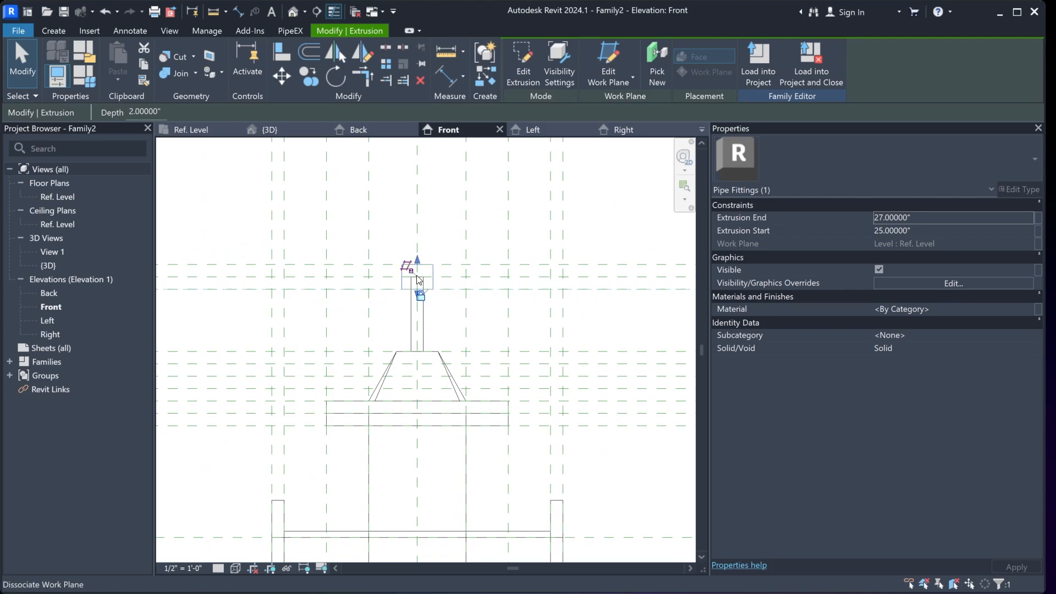
# Change the formula of the D_01 family parameter to PiX_PPG_END1_DU / 6 and accept the family types
pyautogui.click(439, 310)
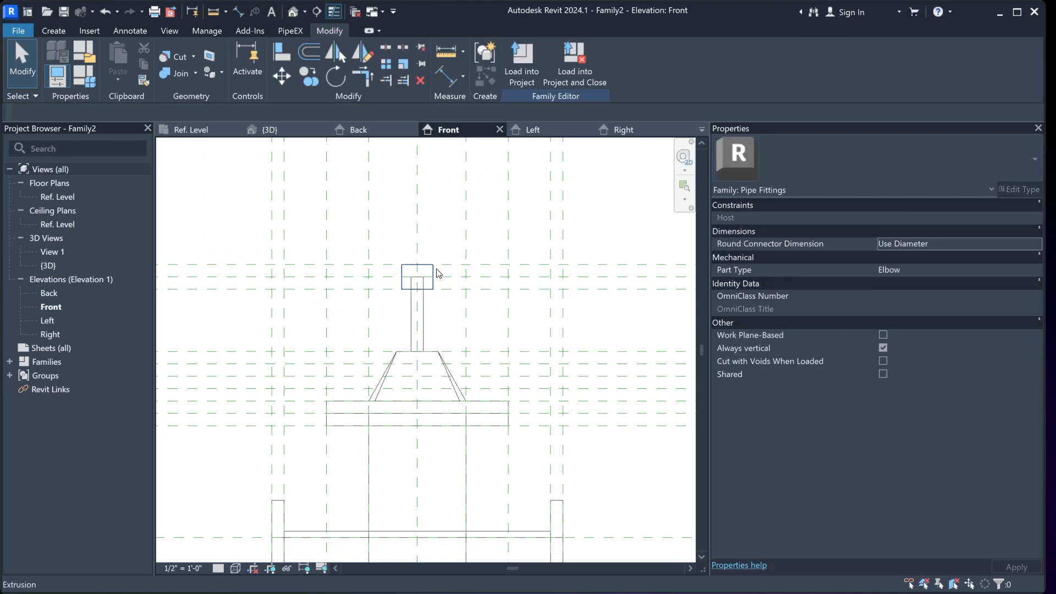
pyautogui.scroll(-1, 435, 273)
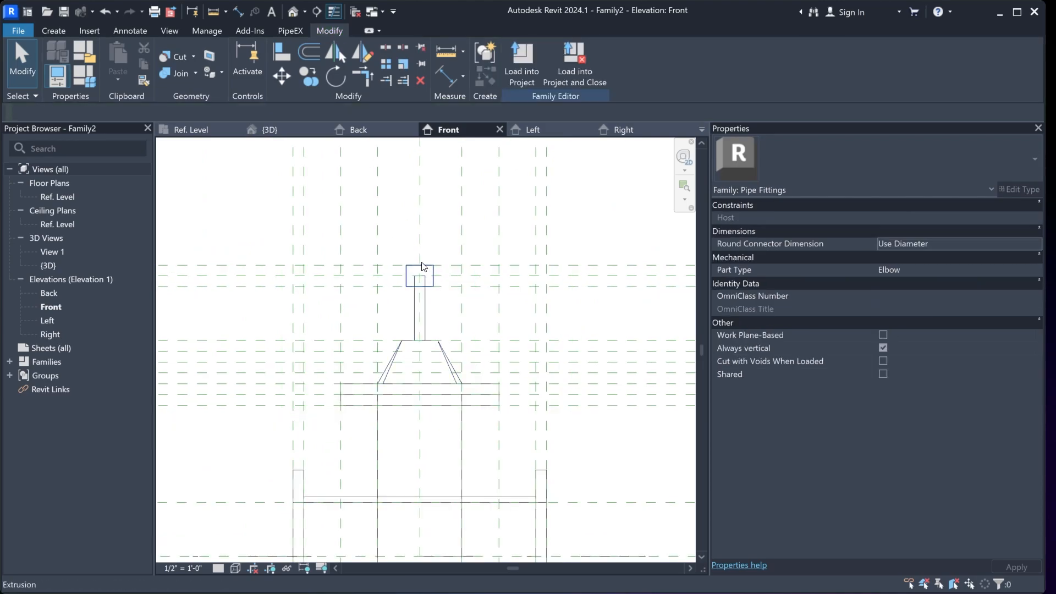
pyautogui.scroll(2, 429, 267)
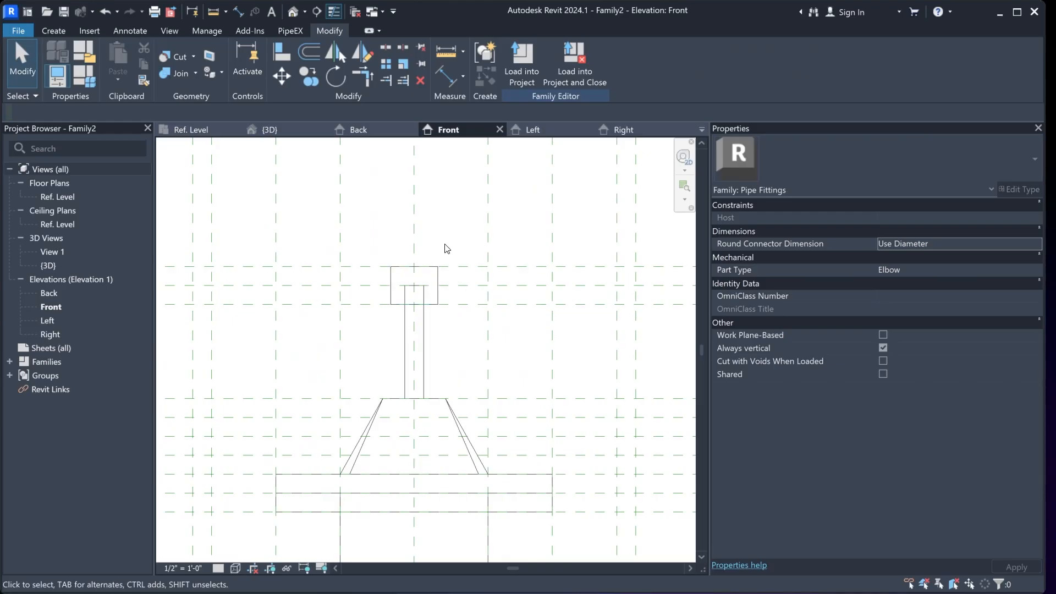
pyautogui.moveTo(457, 246); pyautogui.dragTo(470, 211, button='middle')
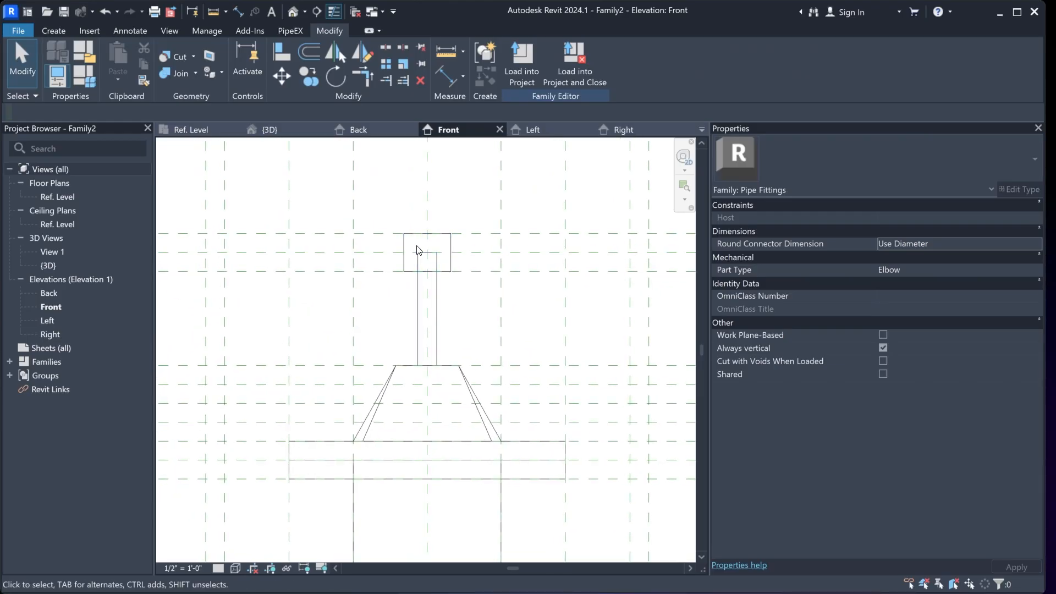
pyautogui.scroll(-1, 447, 222)
pyautogui.moveTo(459, 225); pyautogui.dragTo(455, 224, button='middle')
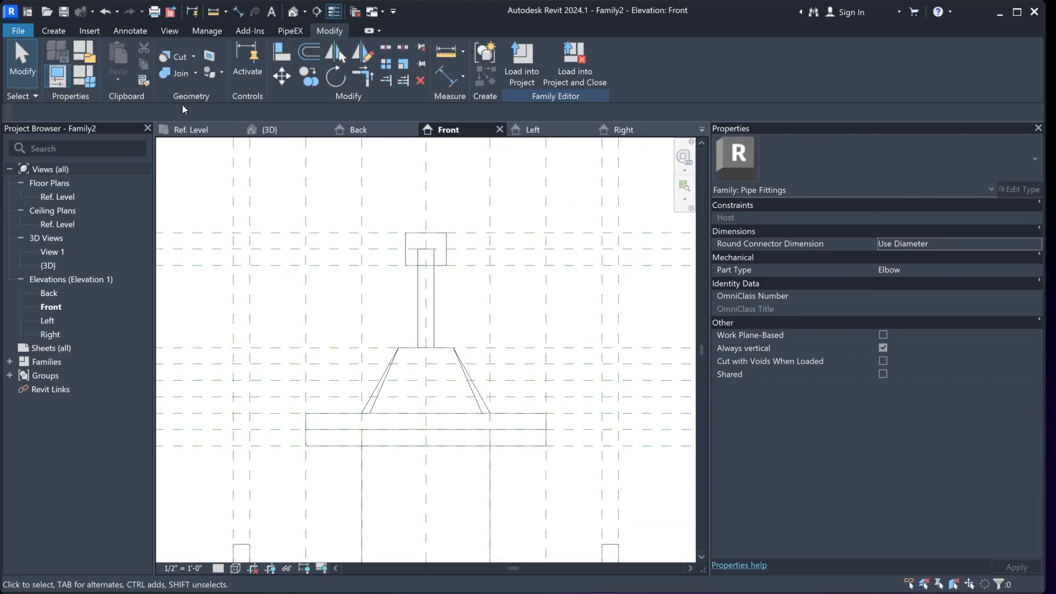
pyautogui.click(86, 73)
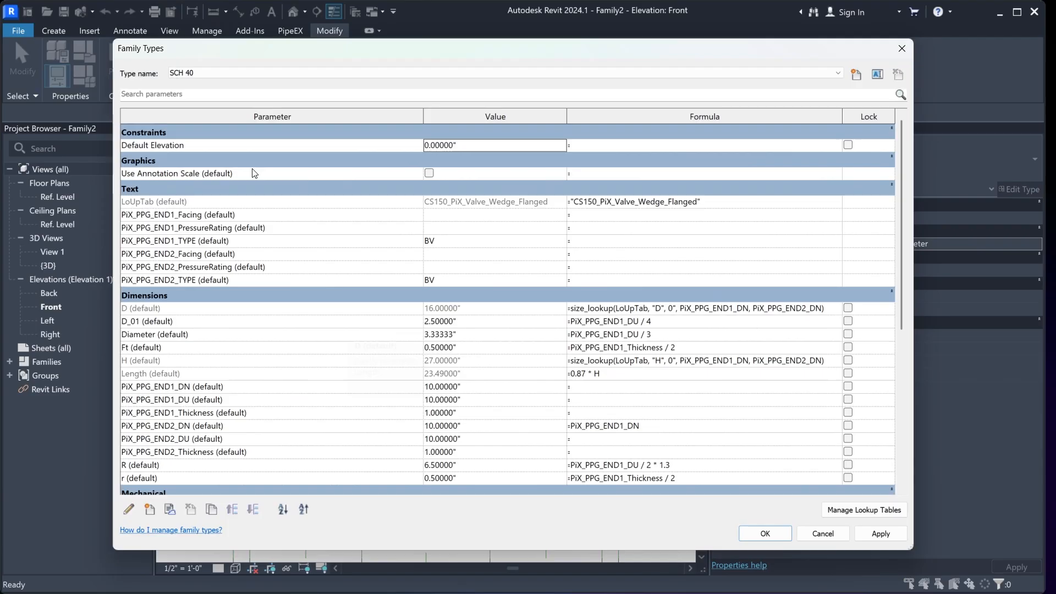
pyautogui.click(662, 323)
pyautogui.click(662, 322)
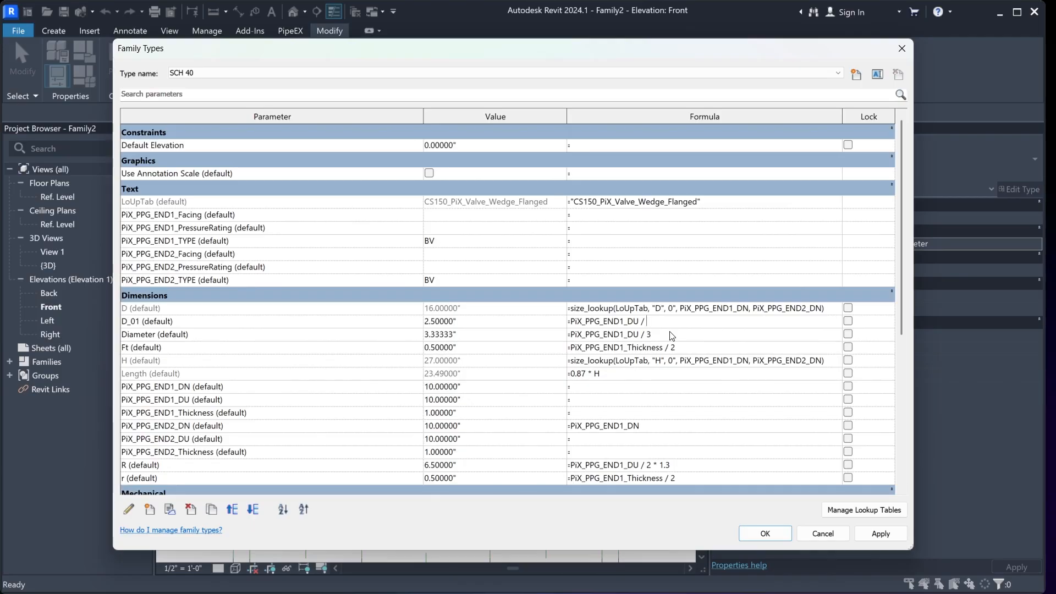
pyautogui.write('6')
pyautogui.click(773, 532)
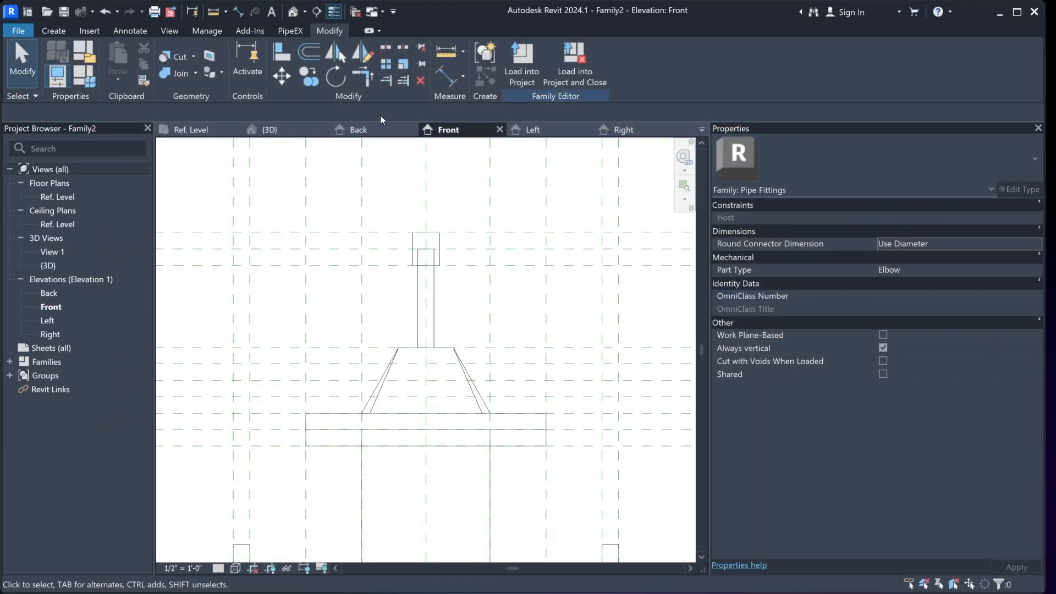
# Examine the resized cylinder on top of the valve stem in the 3D view and the Ref. Level plan
pyautogui.click(298, 129)
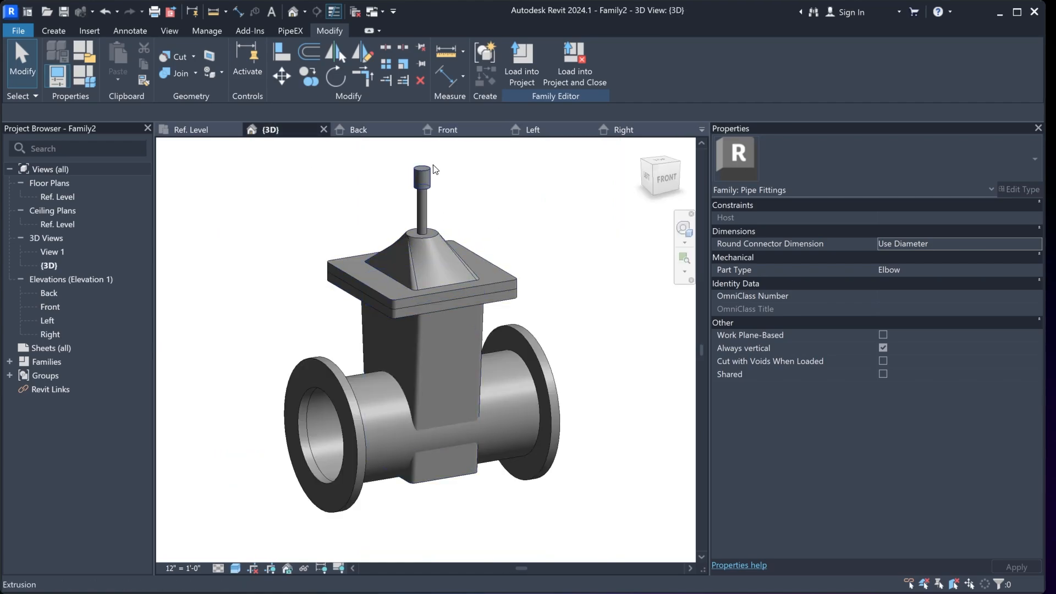
pyautogui.moveTo(493, 211); pyautogui.dragTo(503, 236, button='middle')
pyautogui.click(187, 130)
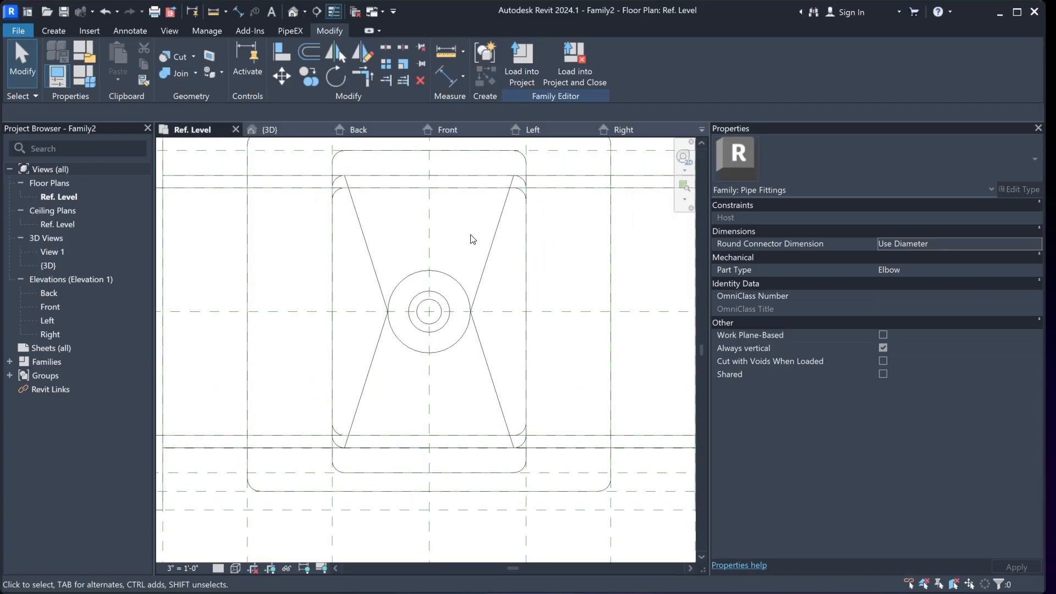
pyautogui.scroll(-5, 472, 239)
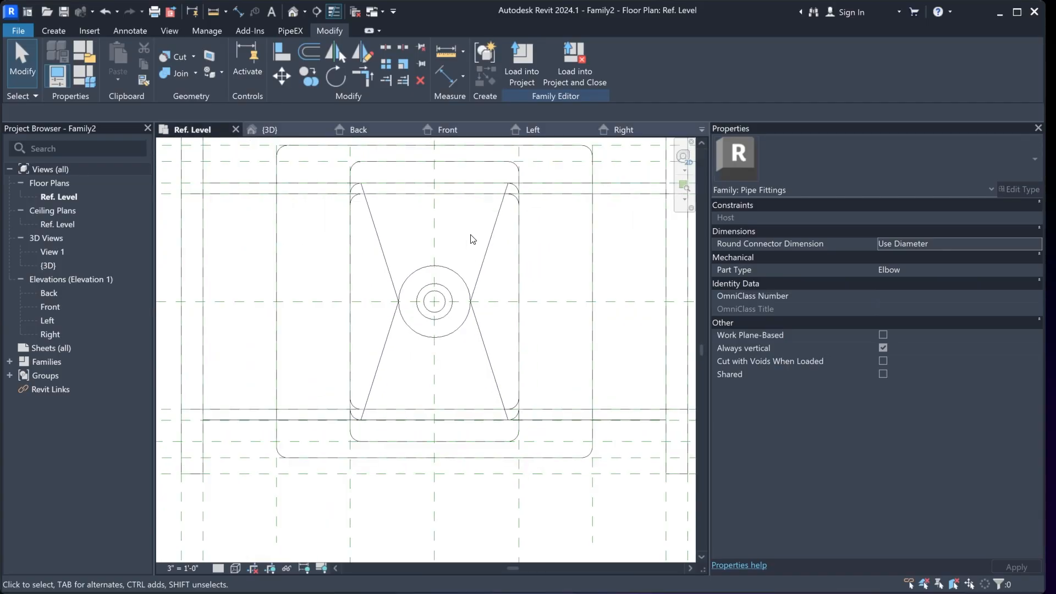
pyautogui.moveTo(460, 278); pyautogui.dragTo(443, 285, button='middle')
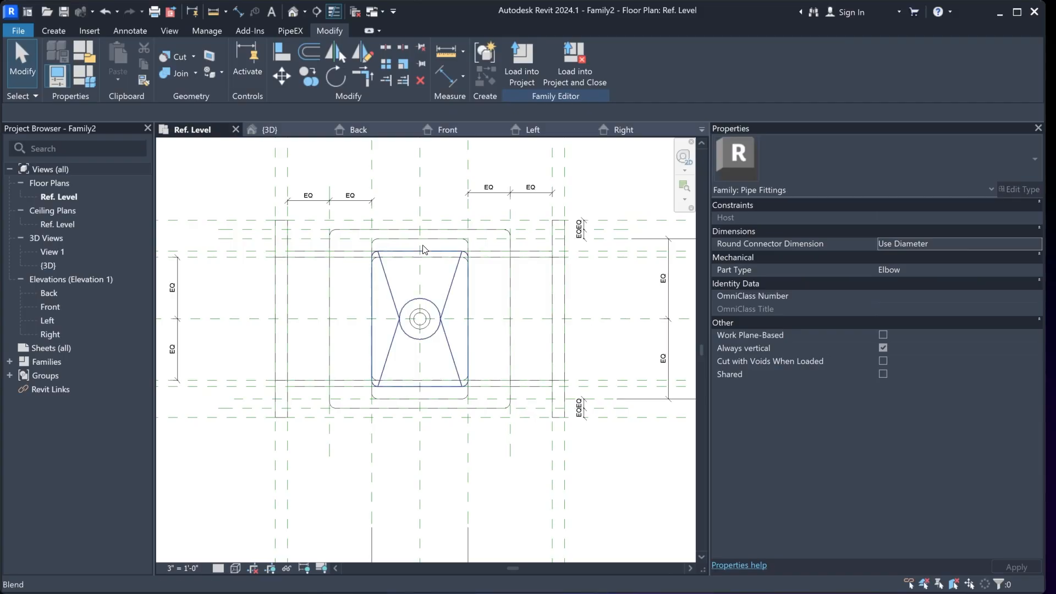
pyautogui.click(290, 125)
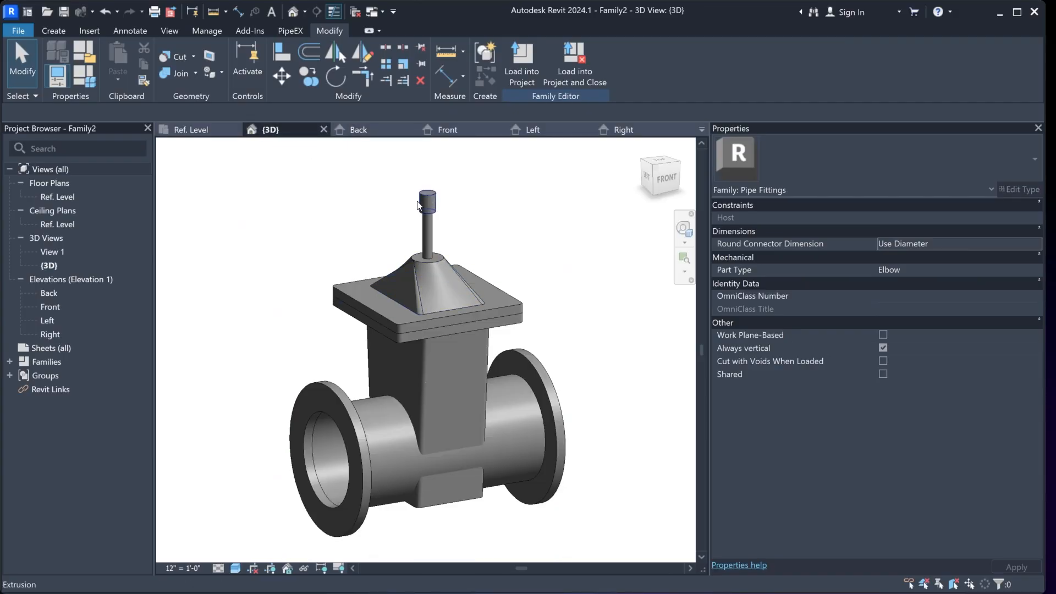
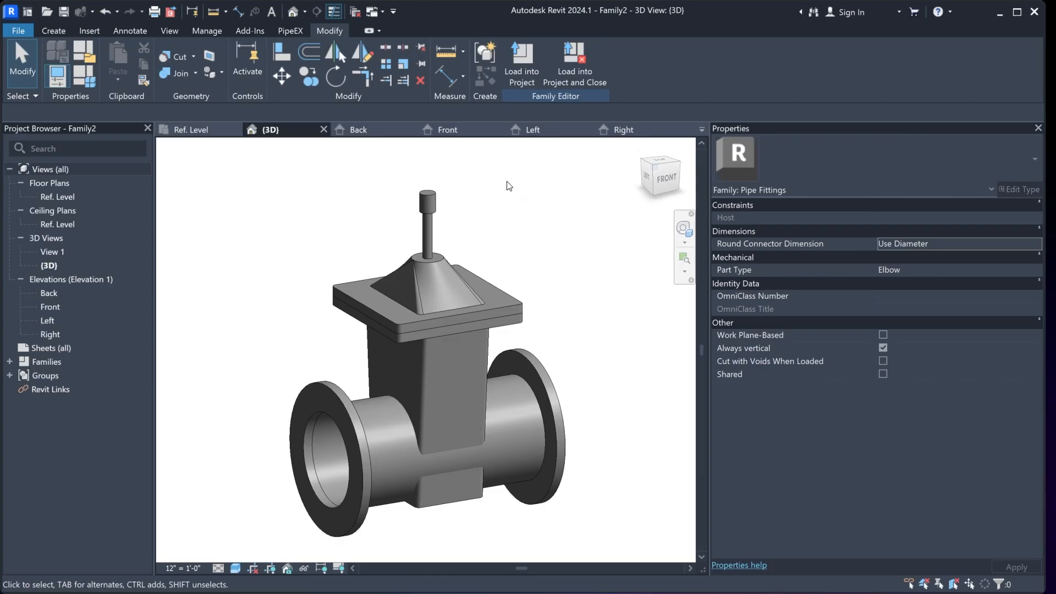
# In the Front elevation, draw a vertical reference plane between the two left flange planes and a horizontal one between the two uppermost planes
pyautogui.click(455, 131)
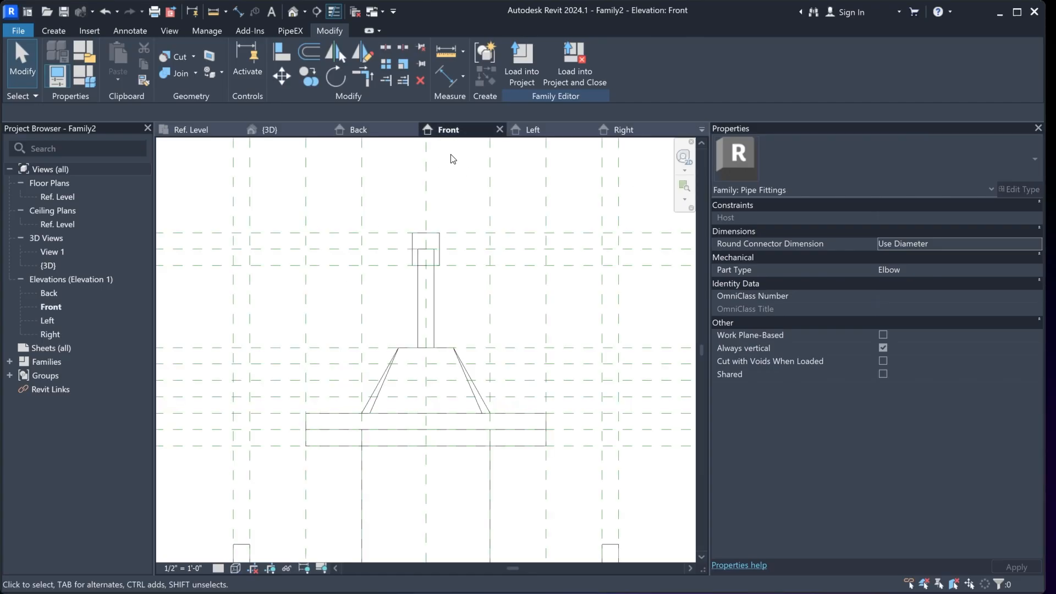
pyautogui.scroll(-2, 457, 231)
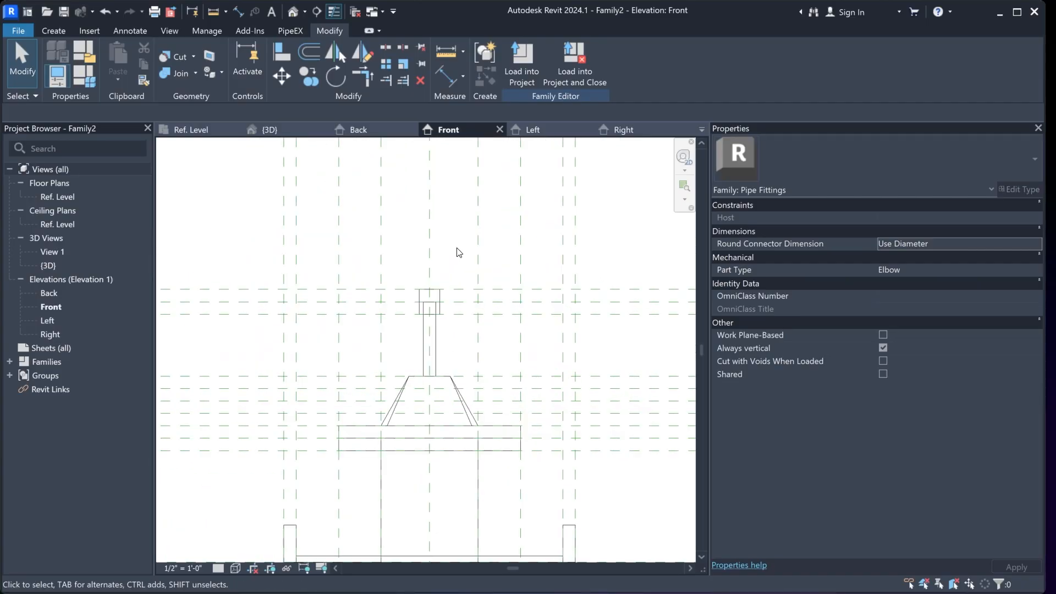
pyautogui.scroll(4, 300, 300)
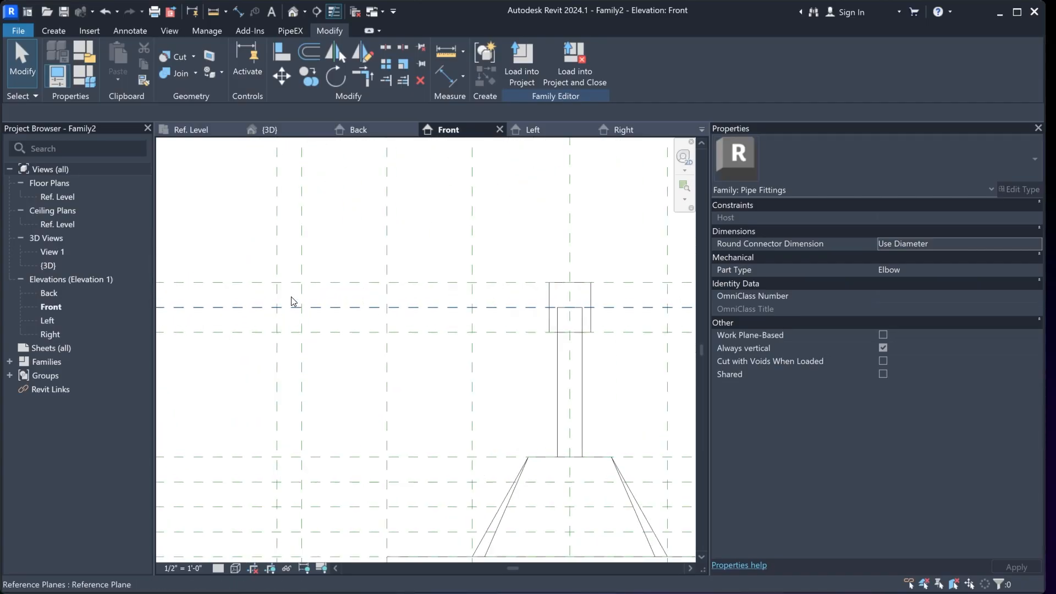
pyautogui.click(54, 31)
pyautogui.click(786, 58)
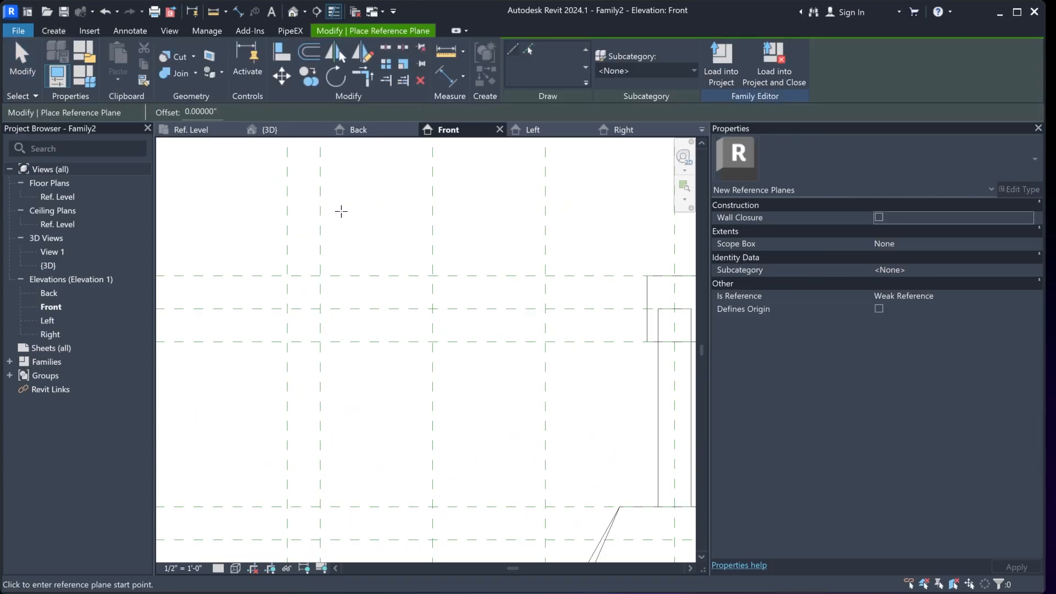
pyautogui.click(302, 177)
pyautogui.click(302, 405)
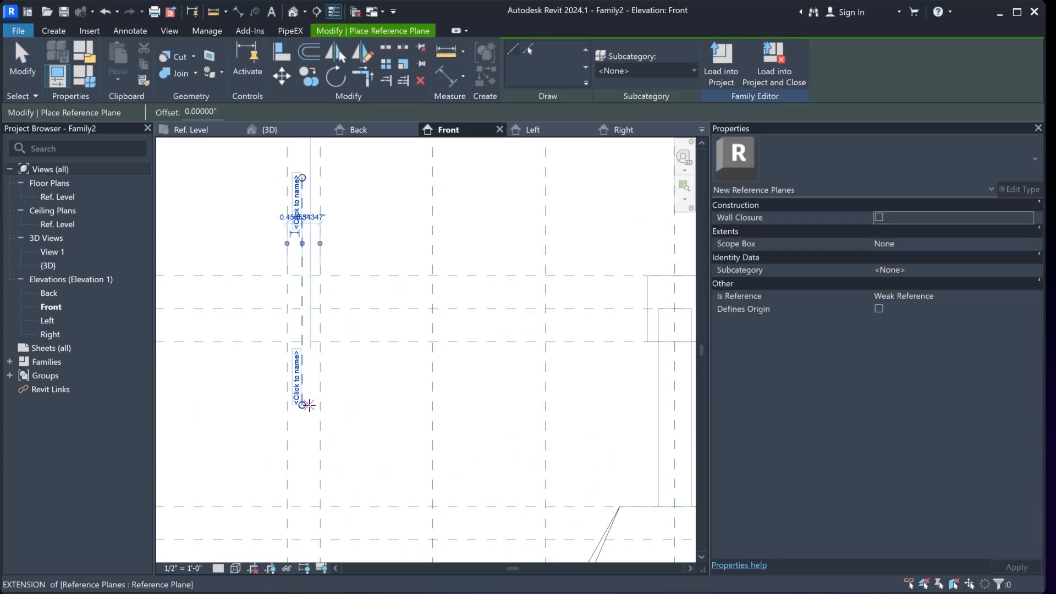
pyautogui.click(222, 291)
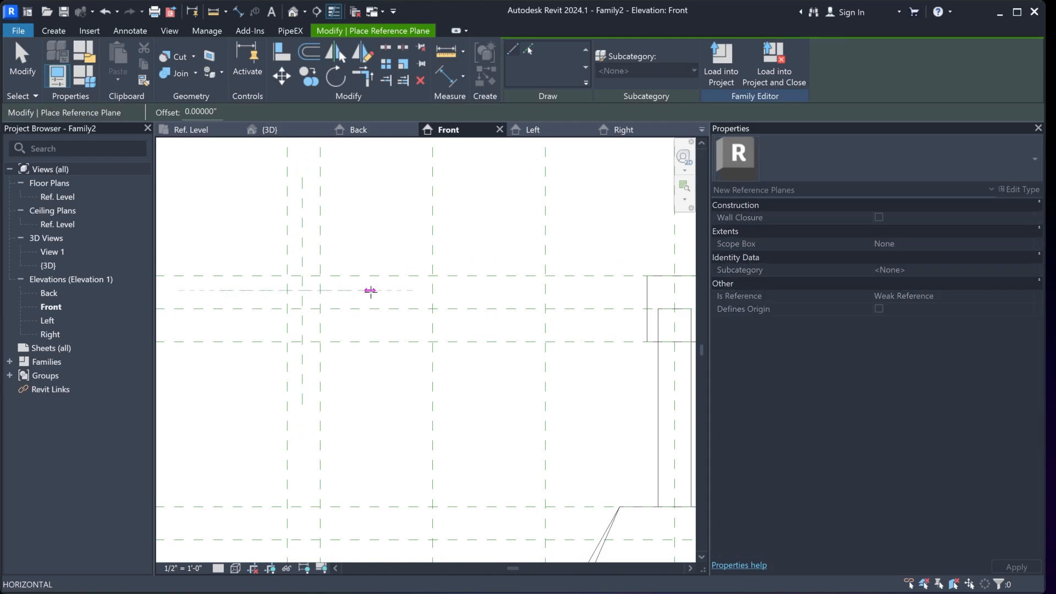
pyautogui.click(390, 290)
pyautogui.press('Escape')
pyautogui.press('Escape')
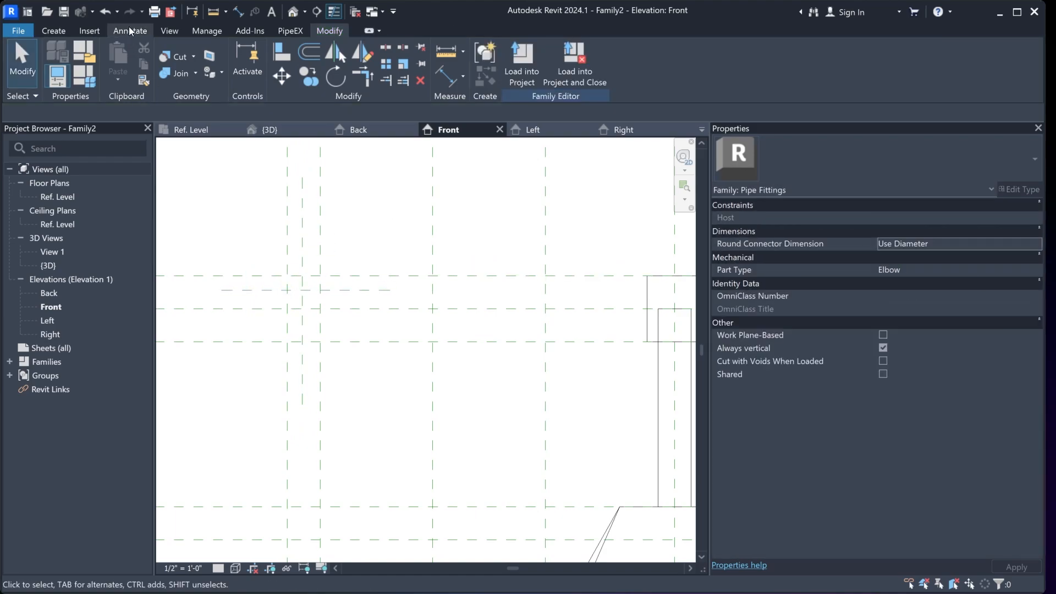
# Add an aligned dimension across the two left flange planes and the new vertical plane between them, and make its segments equal
pyautogui.click(129, 30)
pyautogui.click(59, 60)
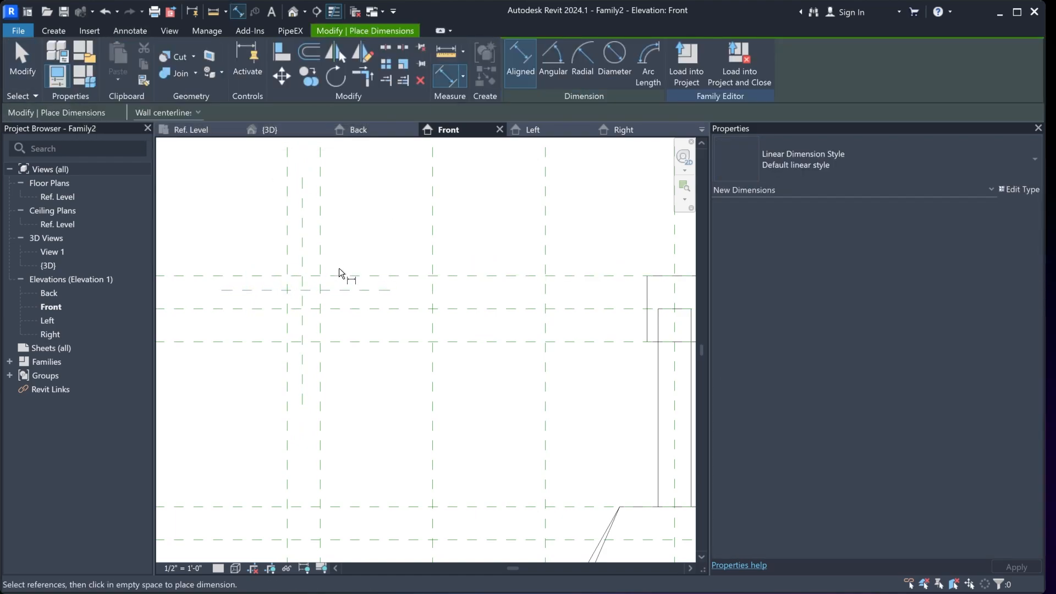
pyautogui.click(288, 243)
pyautogui.click(302, 245)
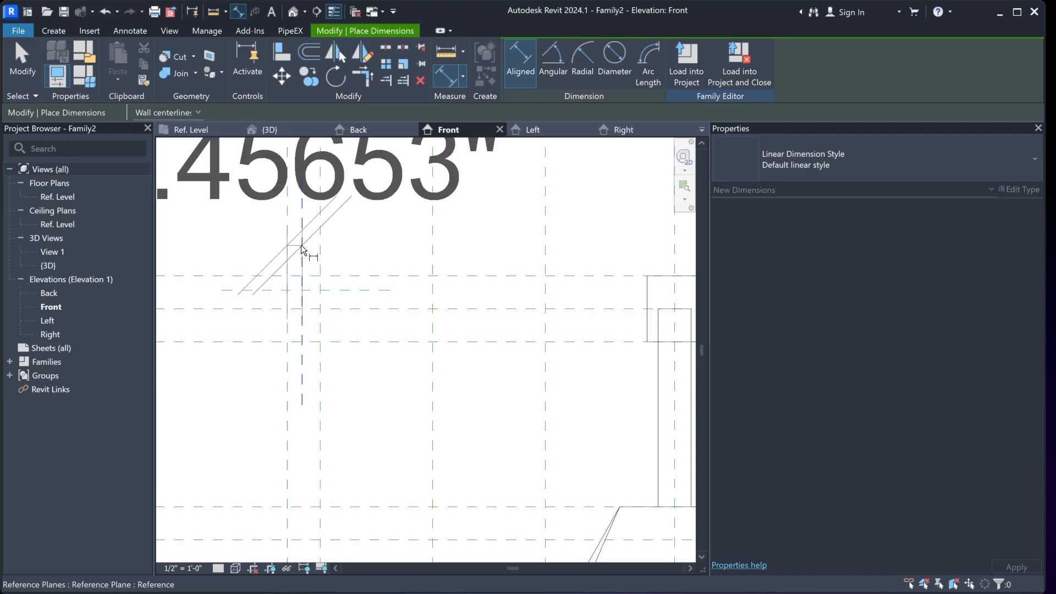
pyautogui.click(320, 248)
pyautogui.click(336, 241)
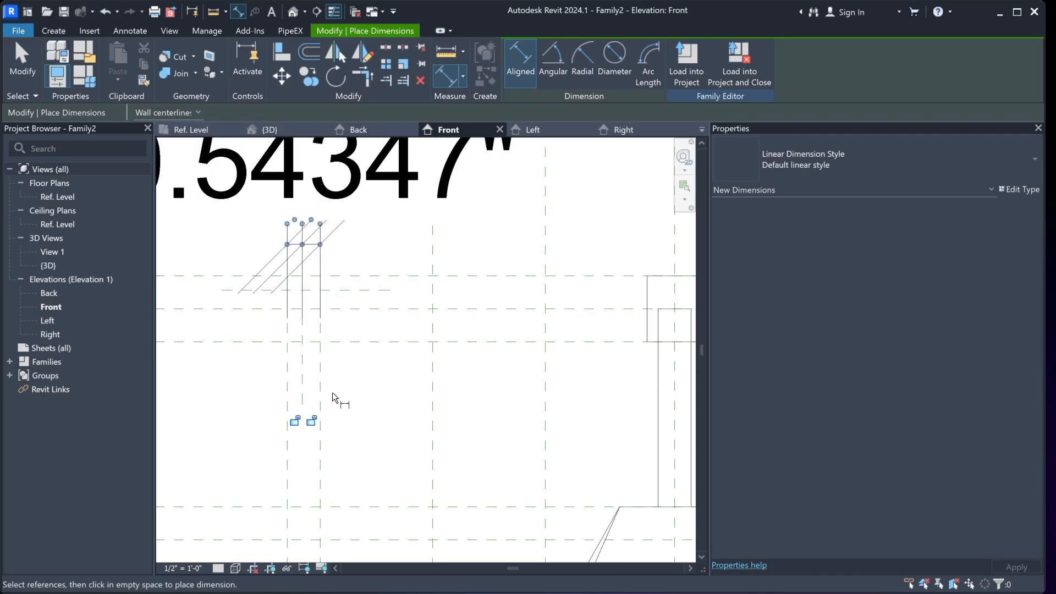
pyautogui.scroll(-3, 337, 401)
pyautogui.scroll(-3, 345, 319)
pyautogui.click(331, 220)
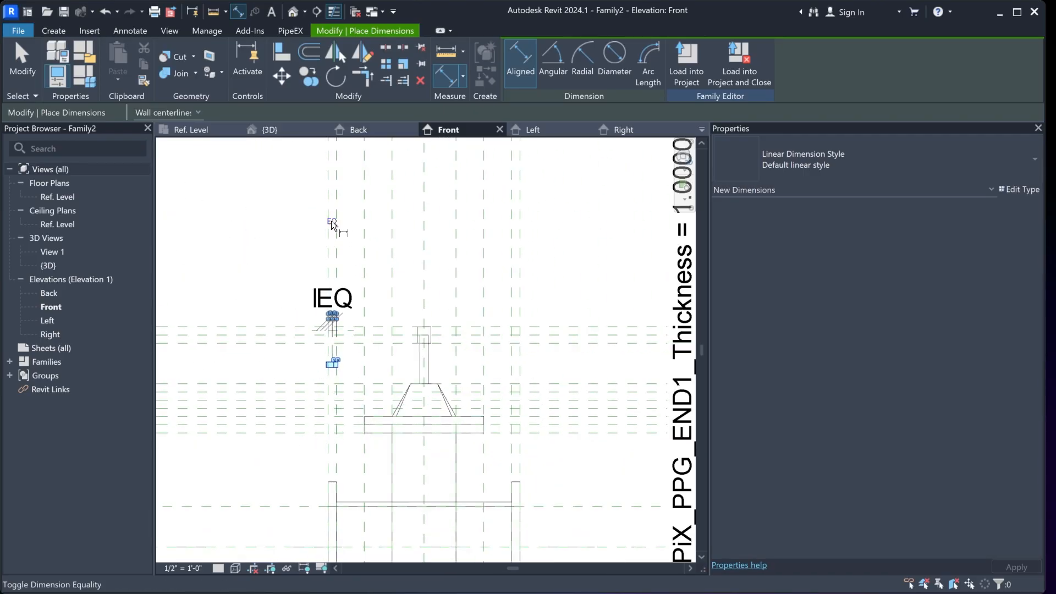
# Add an aligned dimension across the stem cylinder's upper two horizontal planes and the new plane between them, and make its segments equal
pyautogui.scroll(3, 325, 365)
pyautogui.scroll(3, 377, 261)
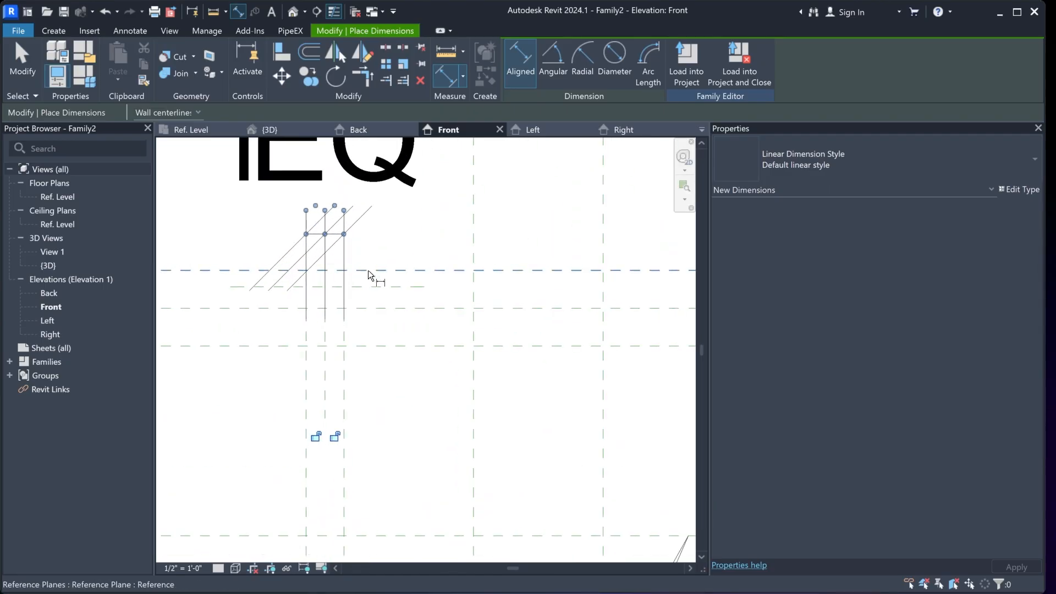
pyautogui.click(371, 285)
pyautogui.click(367, 308)
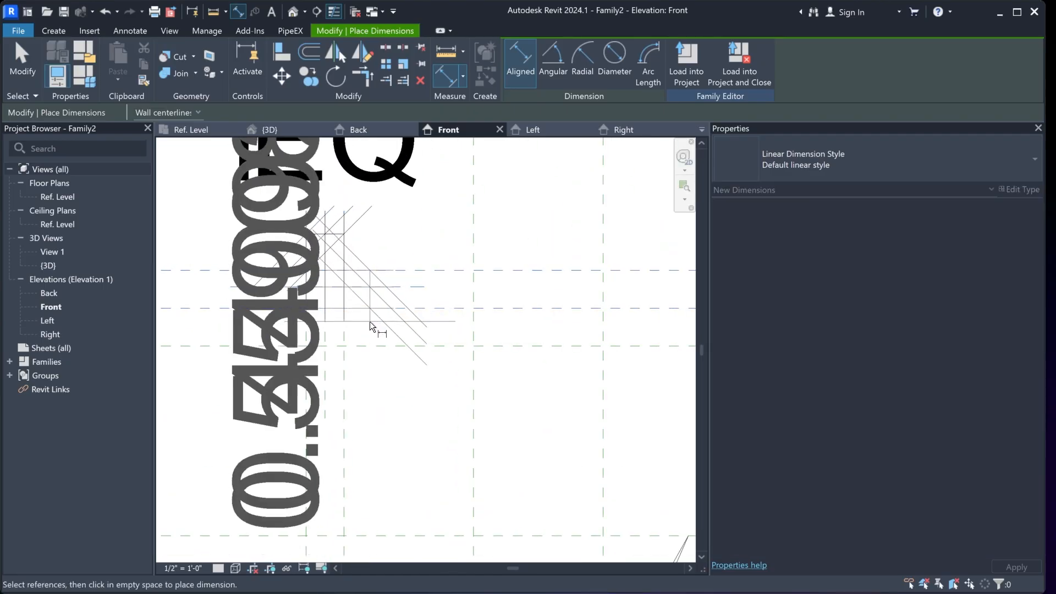
pyautogui.click(371, 326)
pyautogui.scroll(-3, 365, 328)
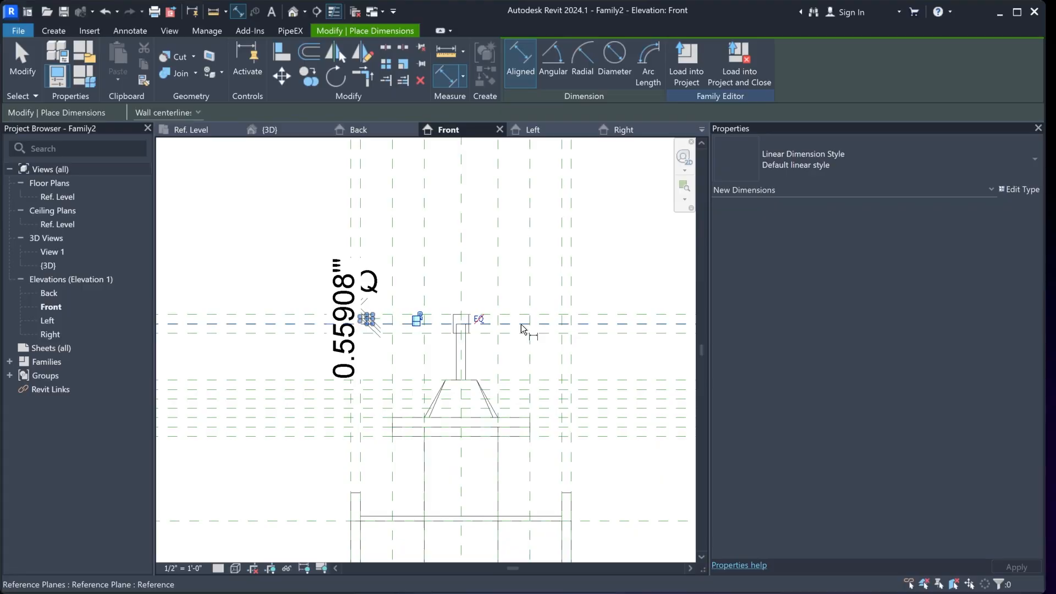
pyautogui.click(480, 320)
pyautogui.scroll(3, 372, 294)
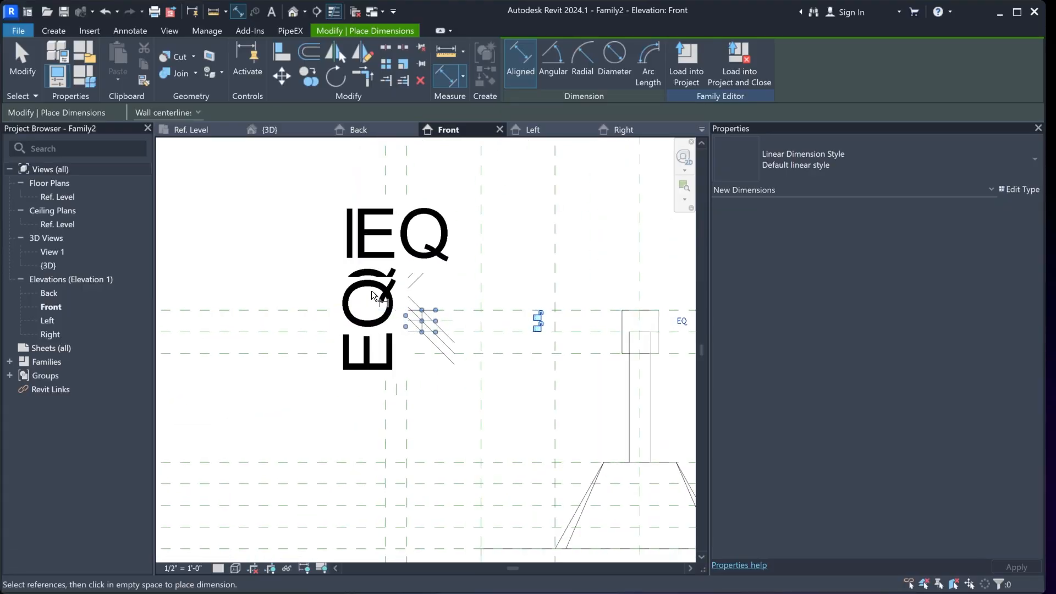
pyautogui.press('Escape')
pyautogui.press('Escape')
# Move the horizontal planes' equality dimension to the left, clear of the vertical planes' dimension
pyautogui.click(421, 328)
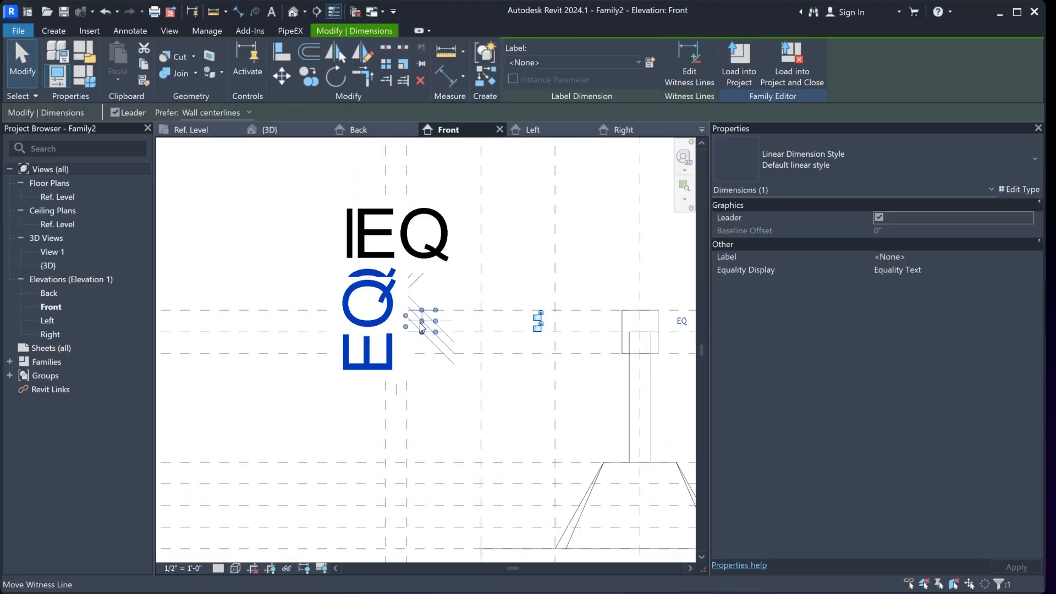
pyautogui.scroll(5, 424, 318)
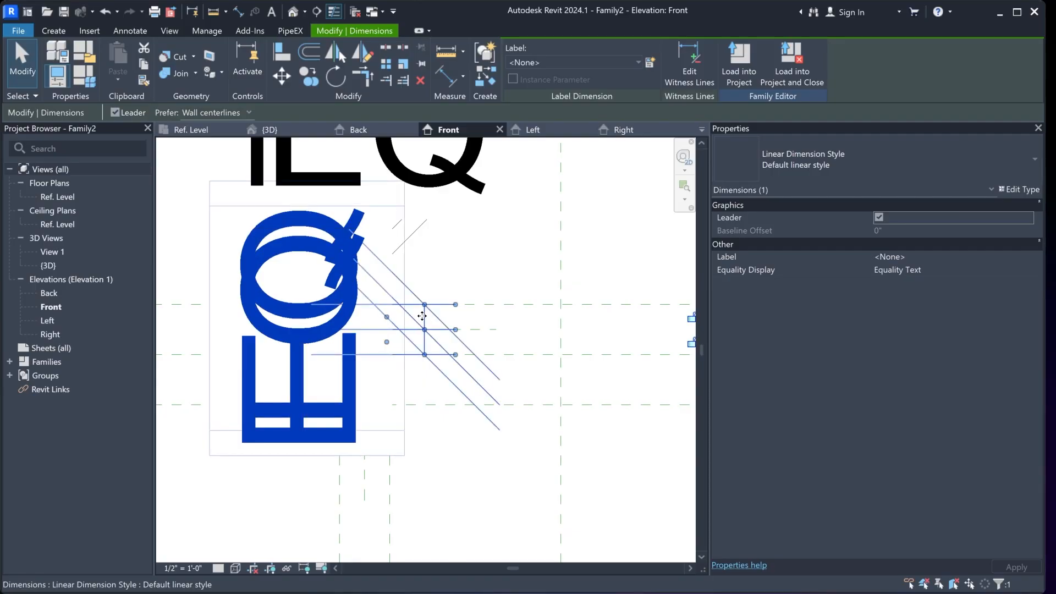
pyautogui.moveTo(421, 314); pyautogui.dragTo(201, 312)
pyautogui.click(451, 274)
pyautogui.scroll(-2, 420, 325)
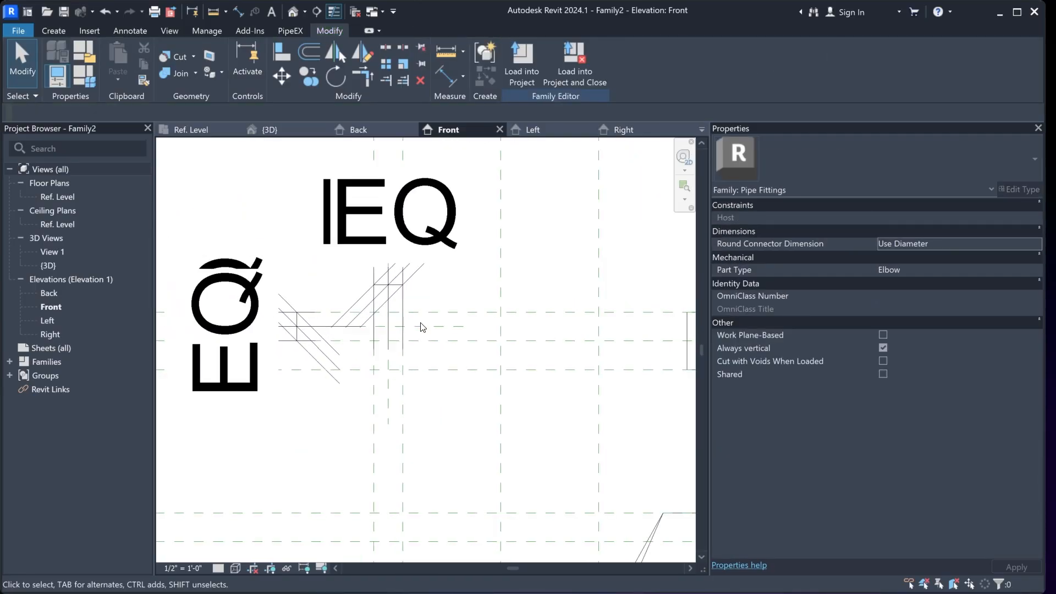
# Set the Front elevation's view scale to 1 1/2" = 1'-0"
pyautogui.scroll(1, 420, 325)
pyautogui.click(183, 568)
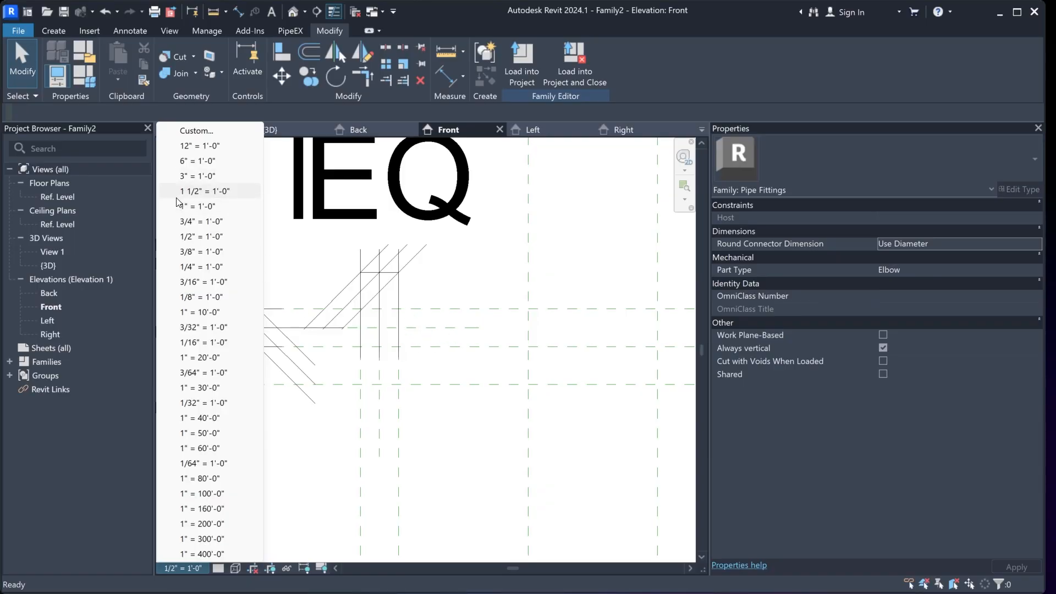
pyautogui.click(207, 192)
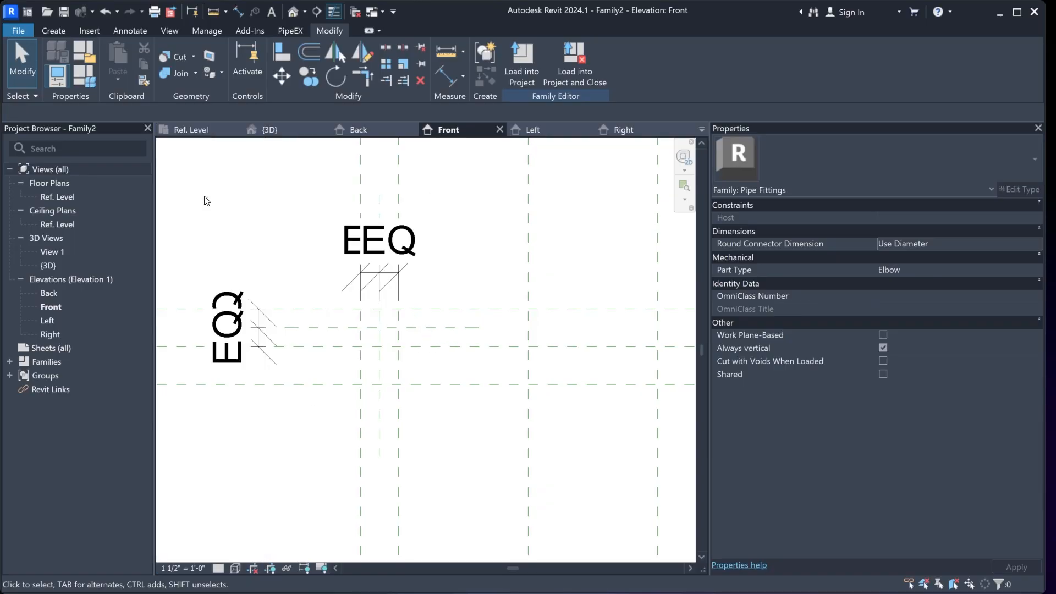
pyautogui.click(170, 568)
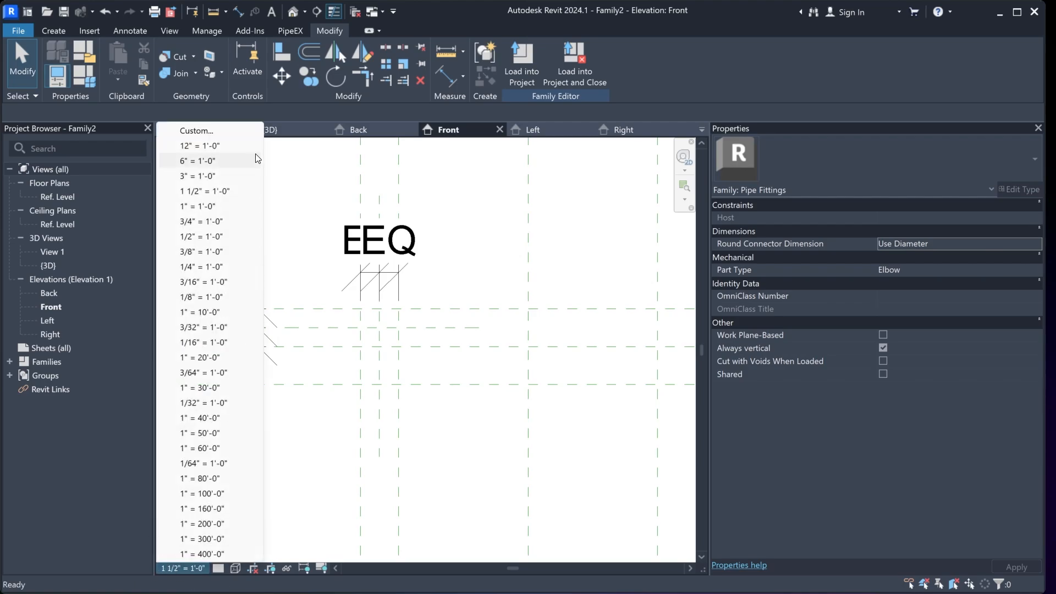
pyautogui.click(324, 273)
pyautogui.moveTo(429, 402); pyautogui.dragTo(408, 409, button='middle')
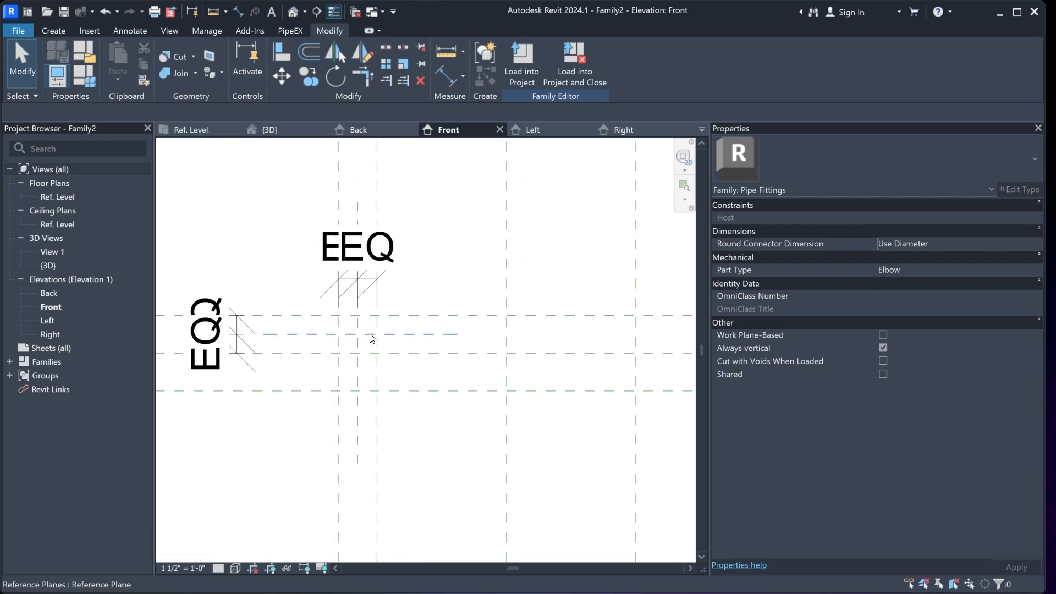
pyautogui.moveTo(396, 349); pyautogui.dragTo(355, 342, button='middle')
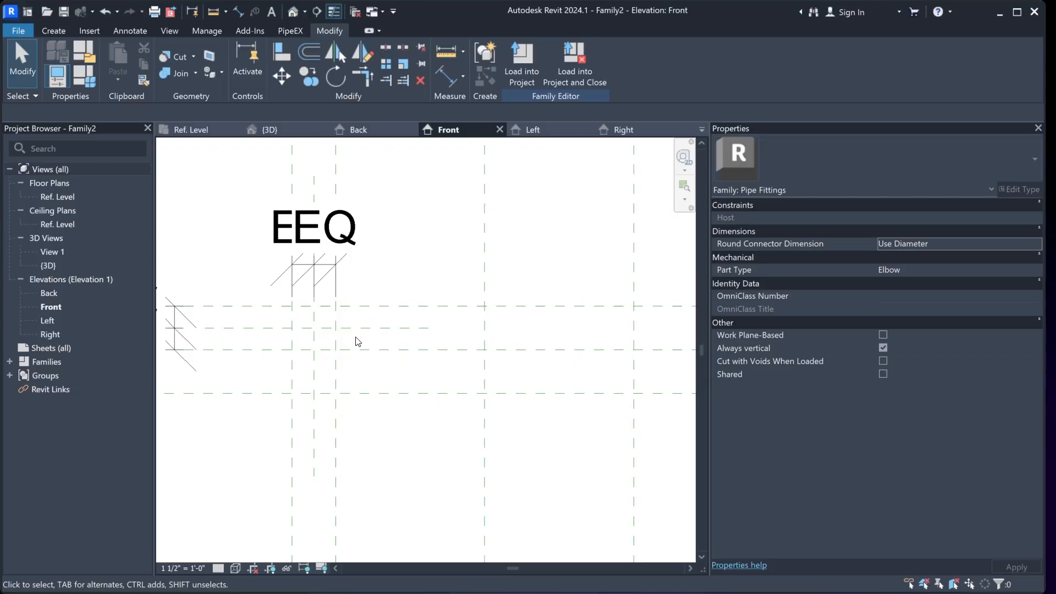
# Start a Revolve and sketch a circular boundary of 0.5" radius centred where the two equalized middle reference planes cross
pyautogui.click(55, 31)
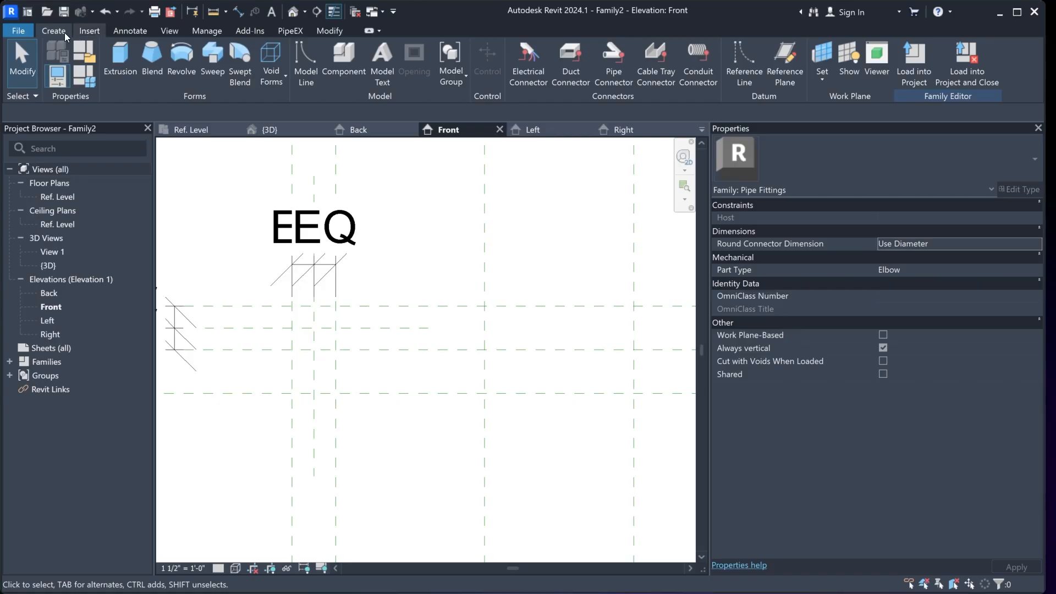
pyautogui.click(186, 56)
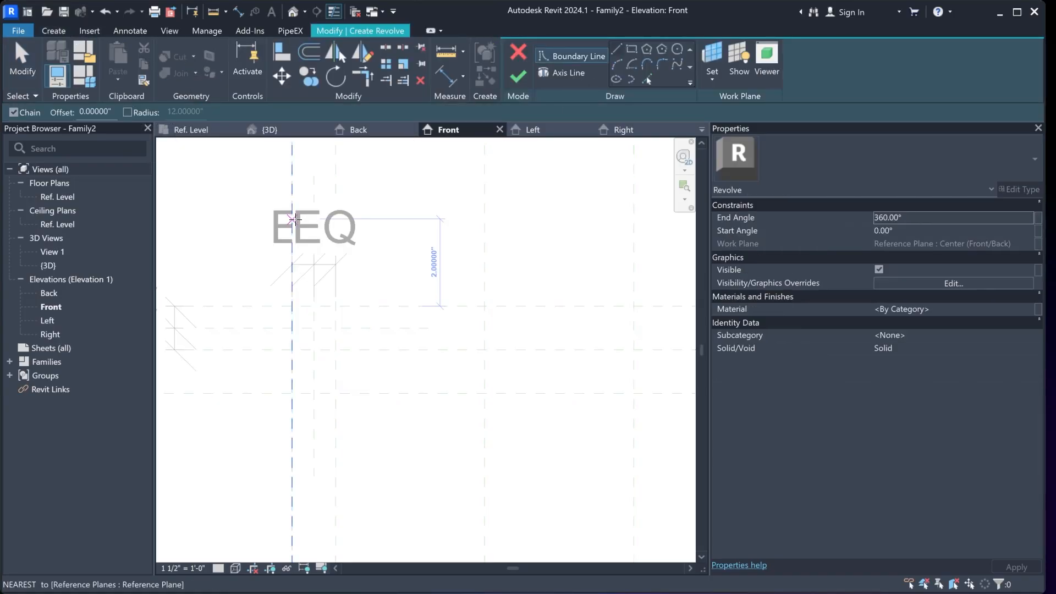
pyautogui.click(679, 50)
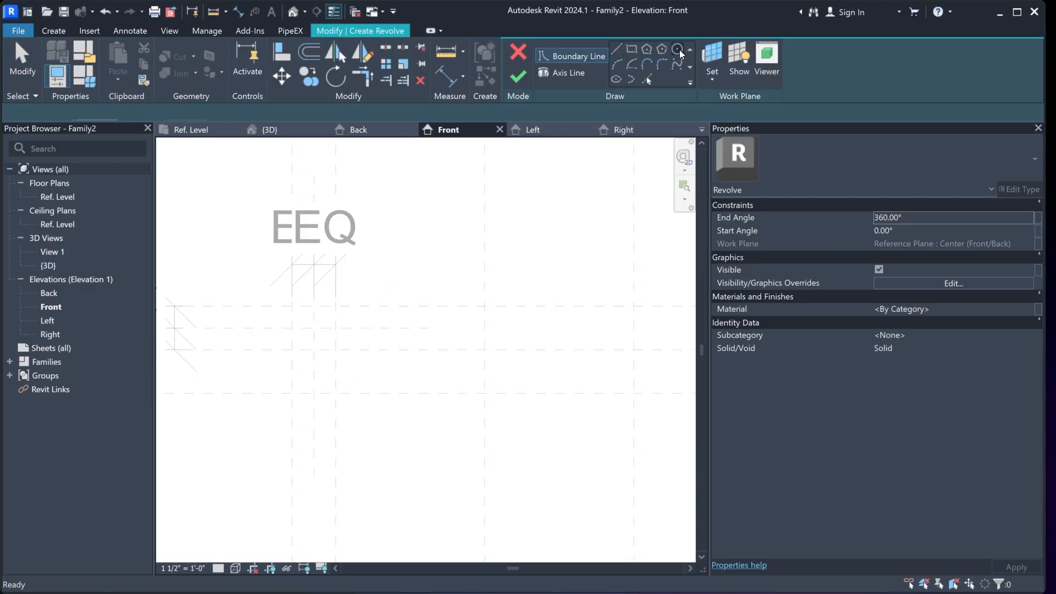
pyautogui.click(314, 328)
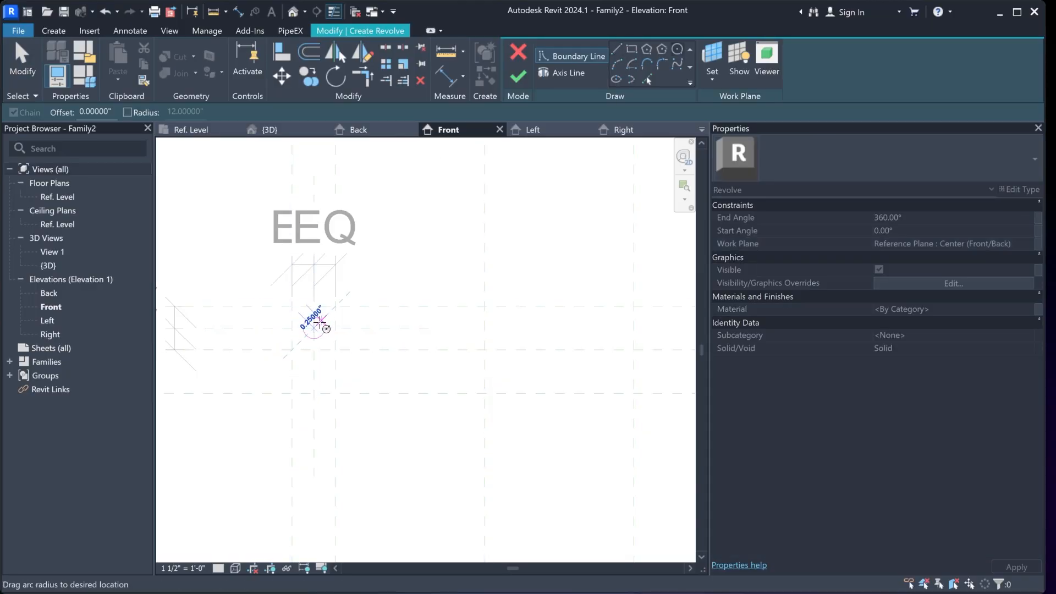
pyautogui.click(314, 305)
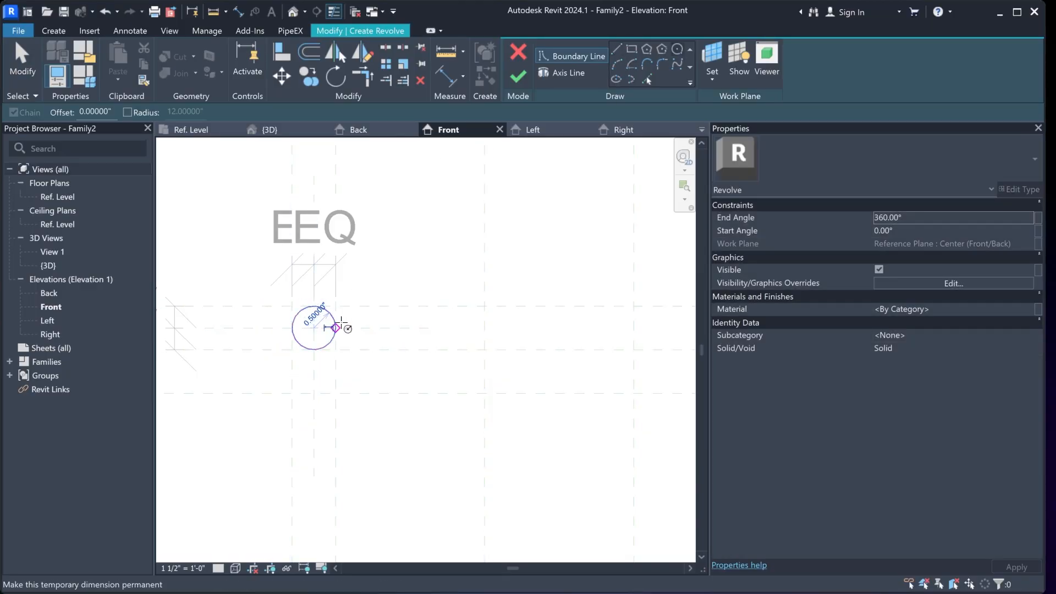
pyautogui.scroll(-2, 255, 372)
pyautogui.scroll(-1, 256, 372)
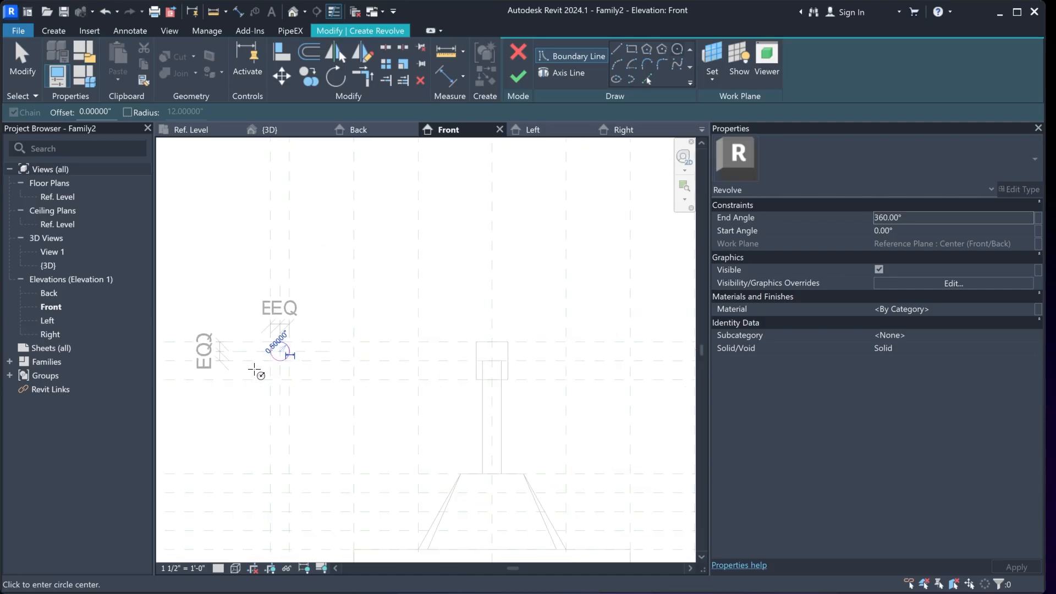
pyautogui.scroll(2, 283, 355)
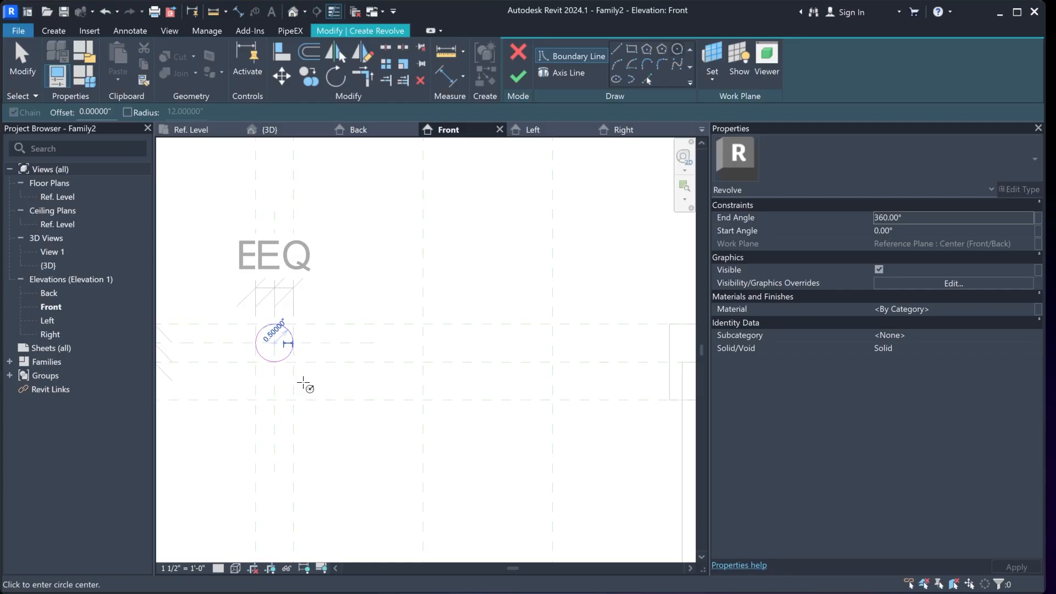
pyautogui.moveTo(341, 356); pyautogui.dragTo(293, 346, button='middle')
pyautogui.scroll(-1, 293, 346)
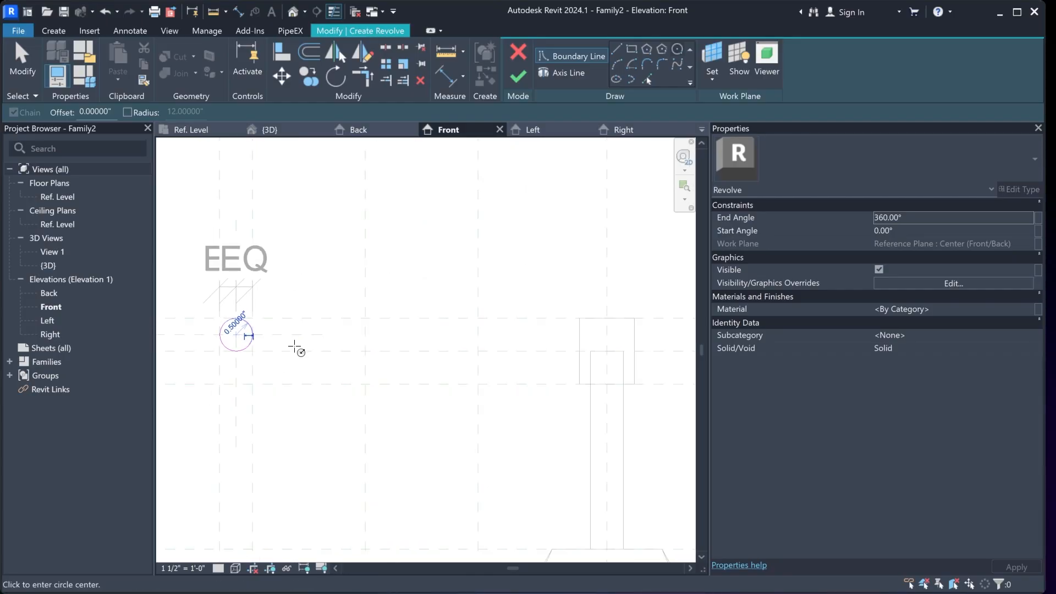
# Complete the revolve using the stem's vertical centre plane as its axis line, and inspect the handwheel ring in 3D
pyautogui.click(545, 74)
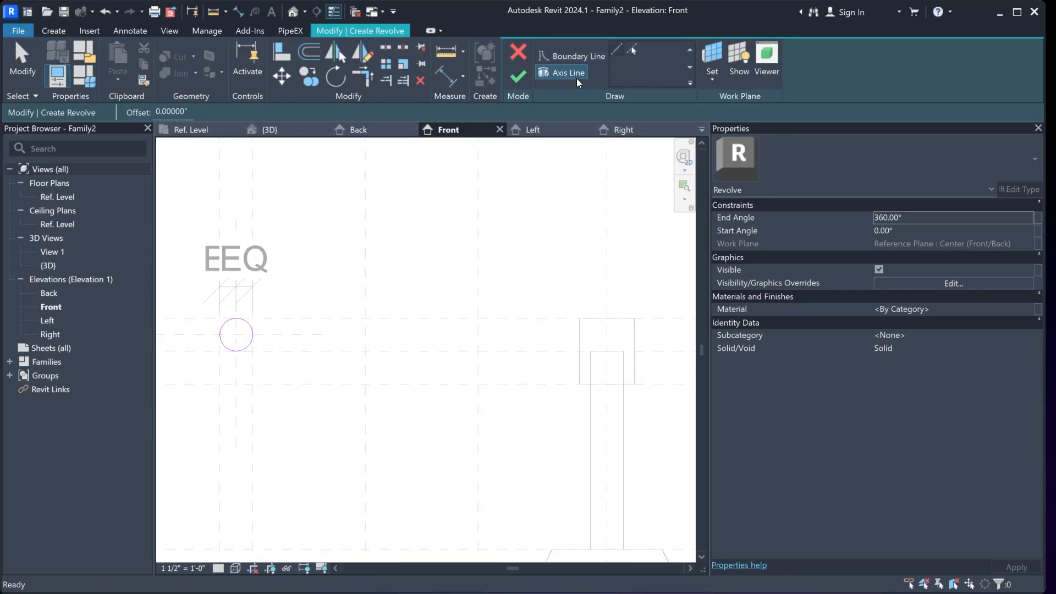
pyautogui.click(634, 48)
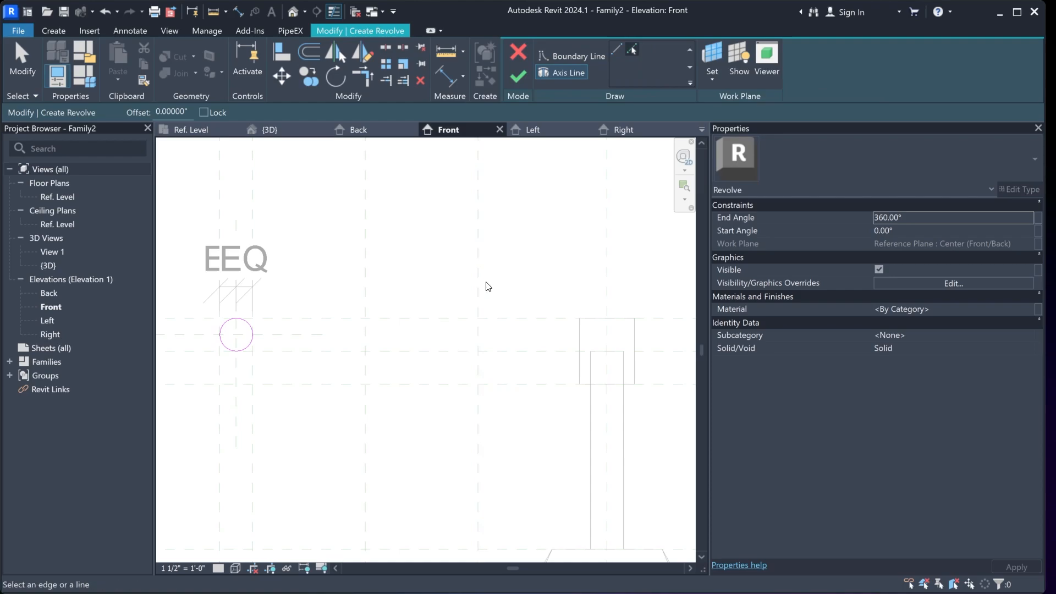
pyautogui.scroll(-3, 489, 282)
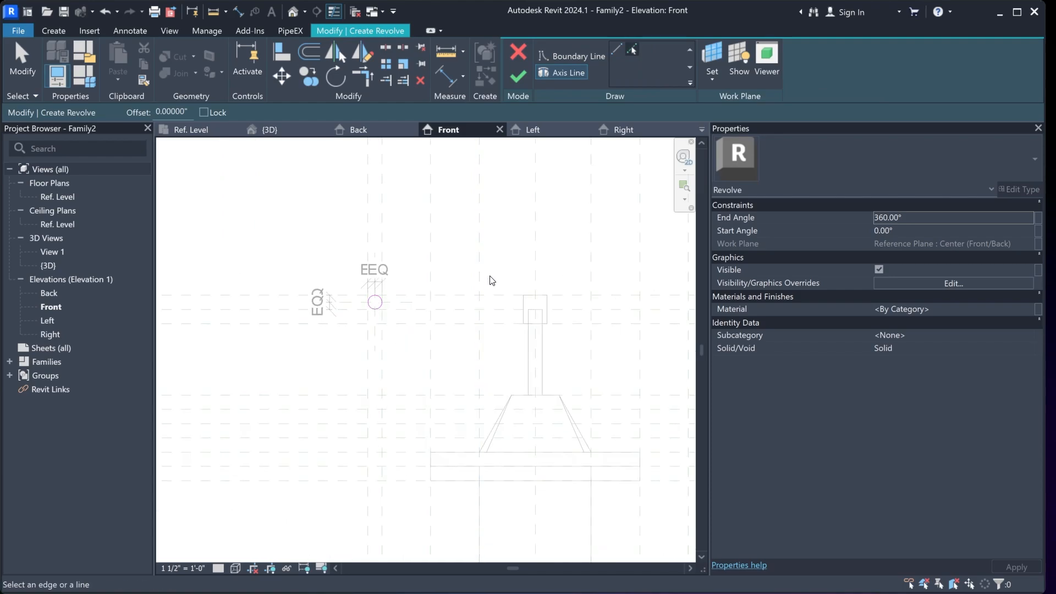
pyautogui.click(535, 255)
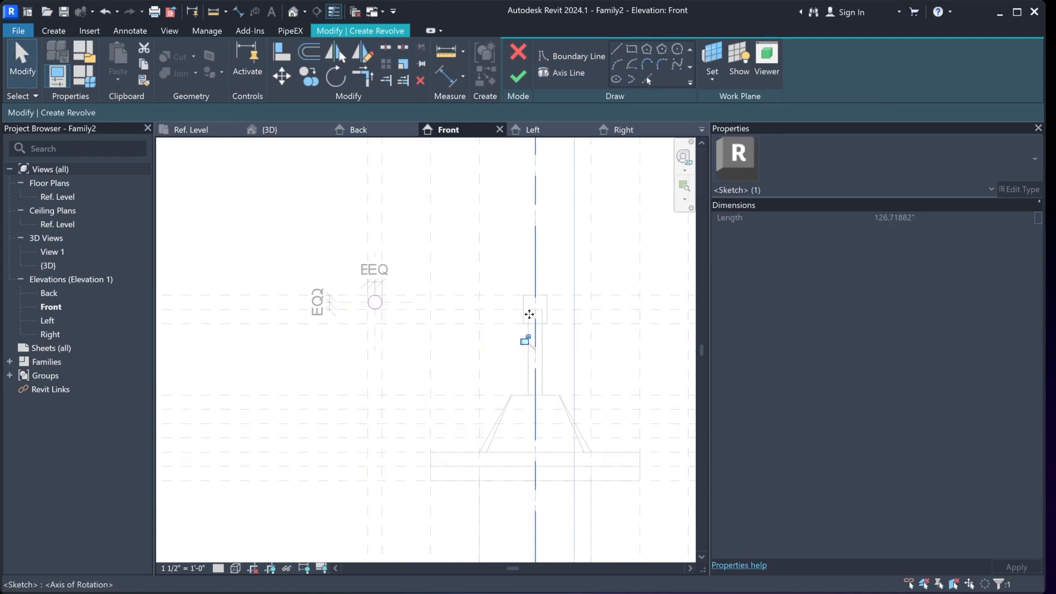
pyautogui.click(520, 82)
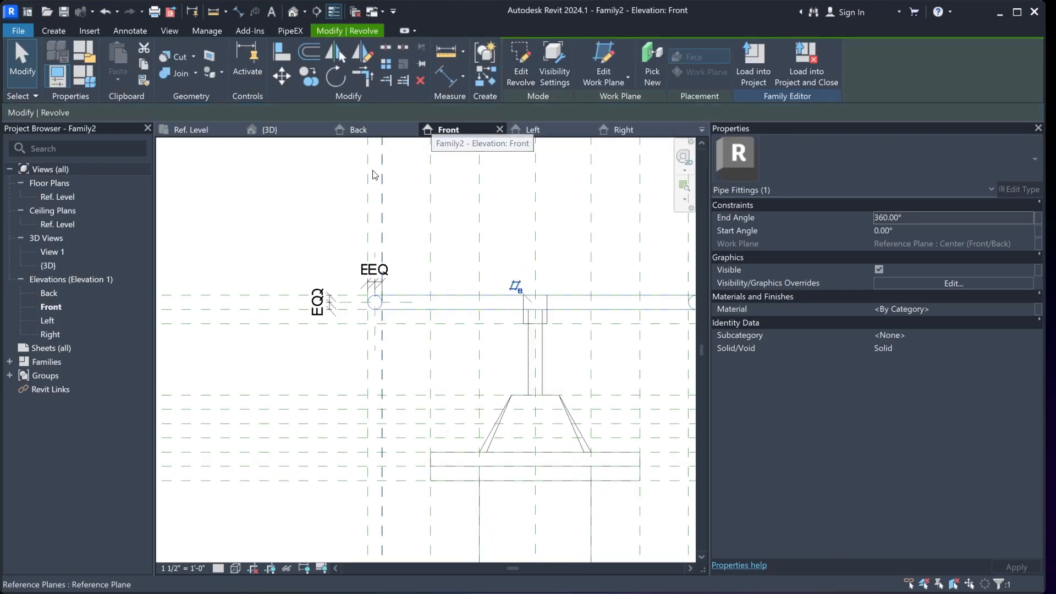
pyautogui.moveTo(484, 255); pyautogui.dragTo(397, 248, button='middle')
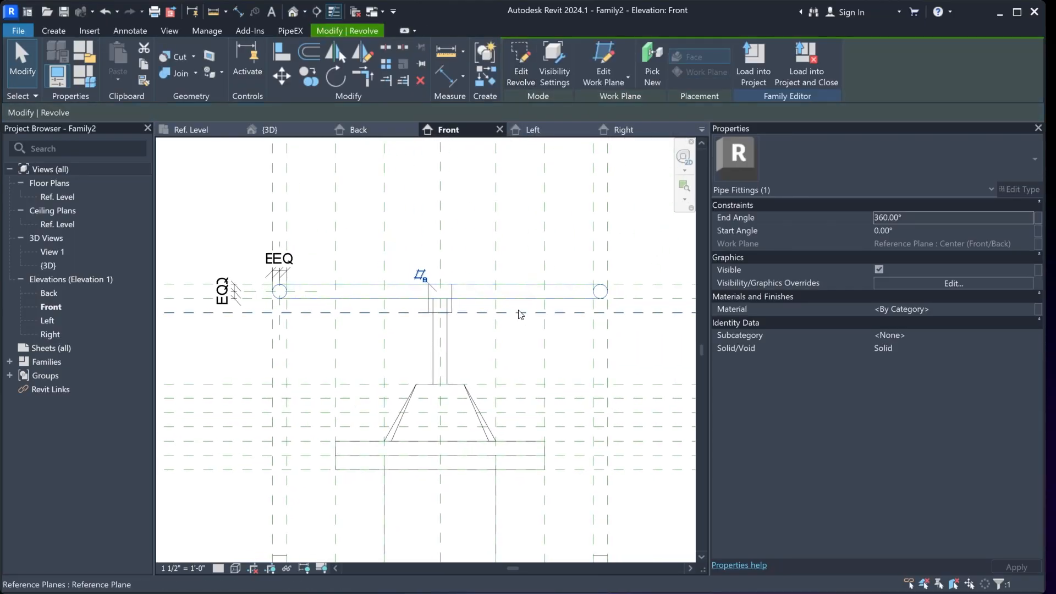
pyautogui.click(302, 130)
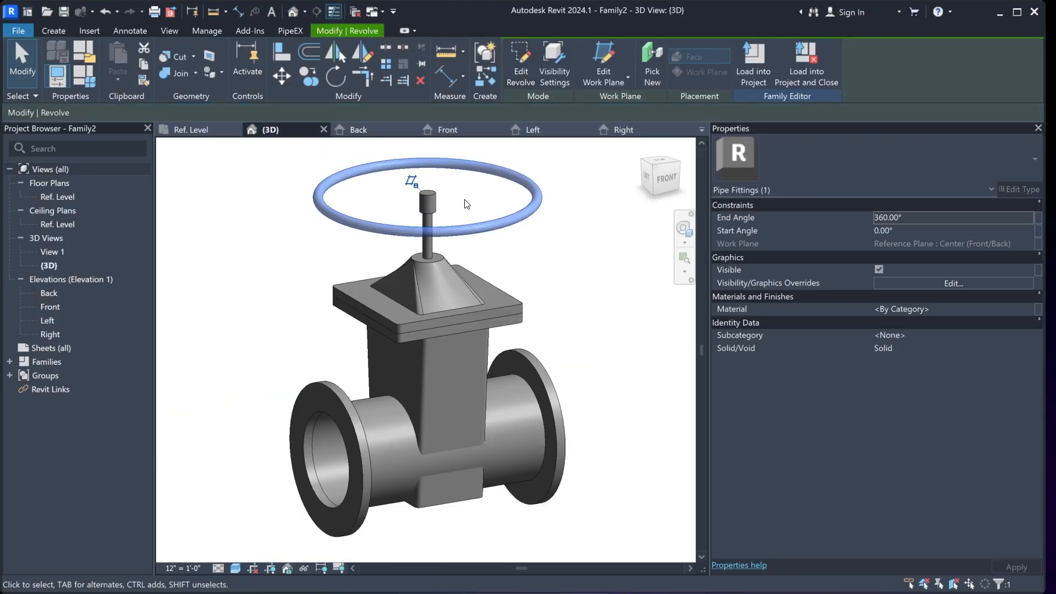
pyautogui.moveTo(566, 252); pyautogui.dragTo(570, 271, button='middle')
pyautogui.click(570, 270)
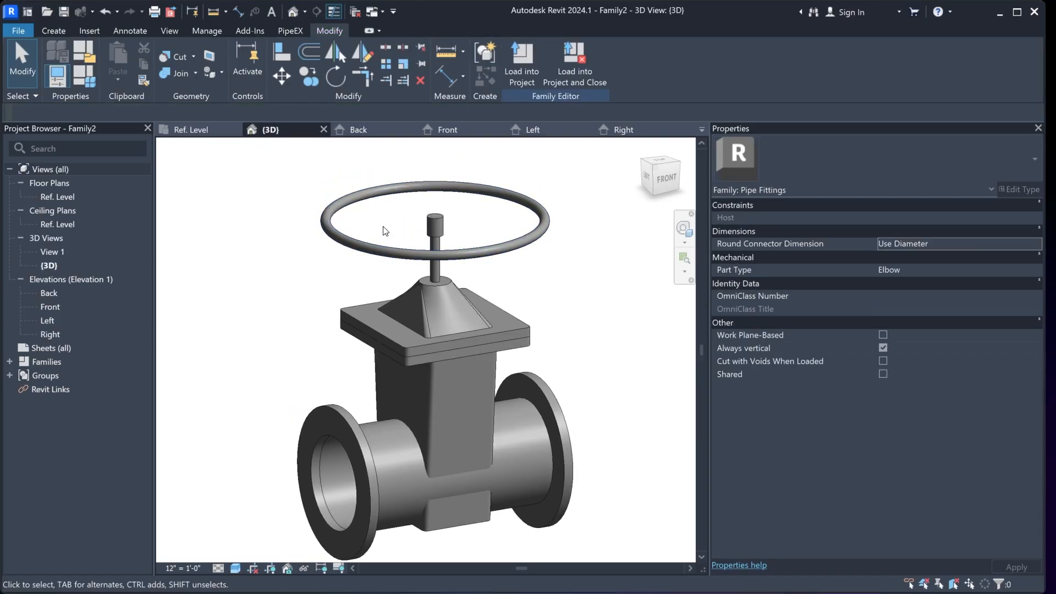
pyautogui.keyDown('shift'); pyautogui.moveTo(554, 294); pyautogui.dragTo(526, 267, button='middle'); pyautogui.keyUp('shift')
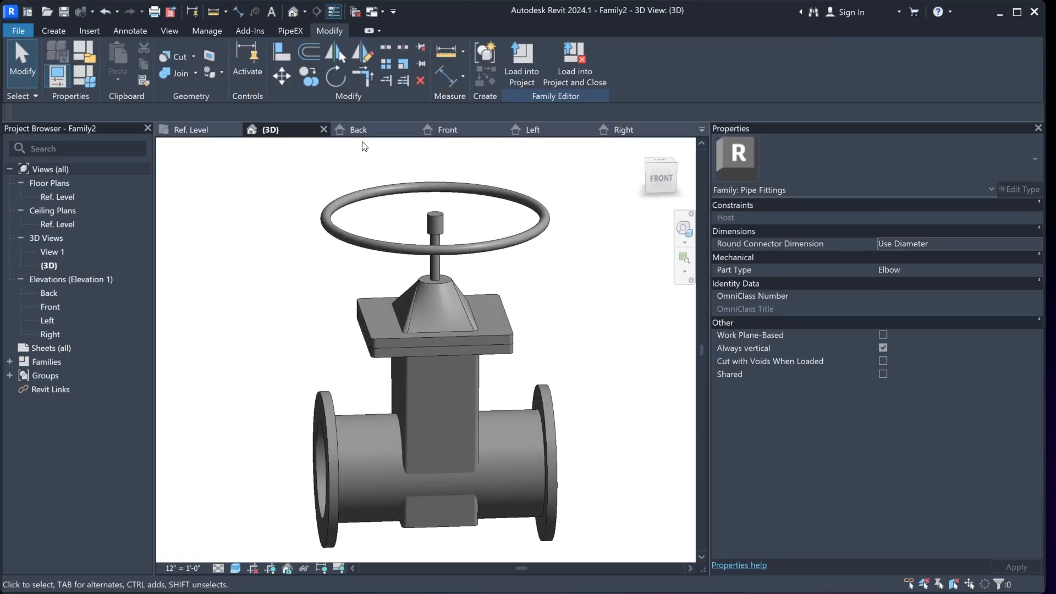
# Reopen the ring's revolve sketch from the Front elevation and add a diameter dimension to its circle
pyautogui.click(465, 132)
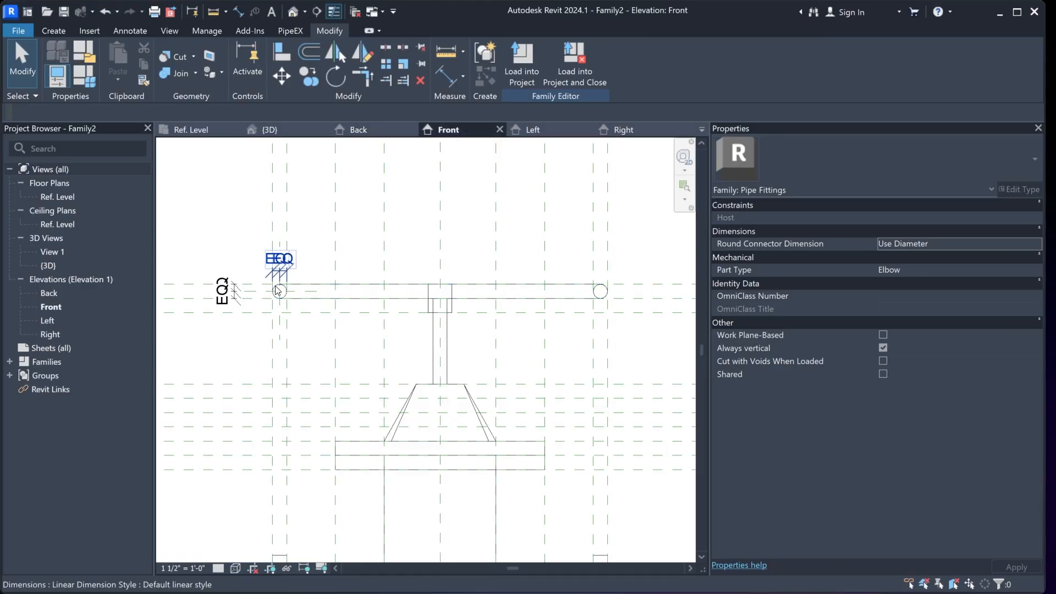
pyautogui.scroll(3, 278, 291)
pyautogui.click(290, 234)
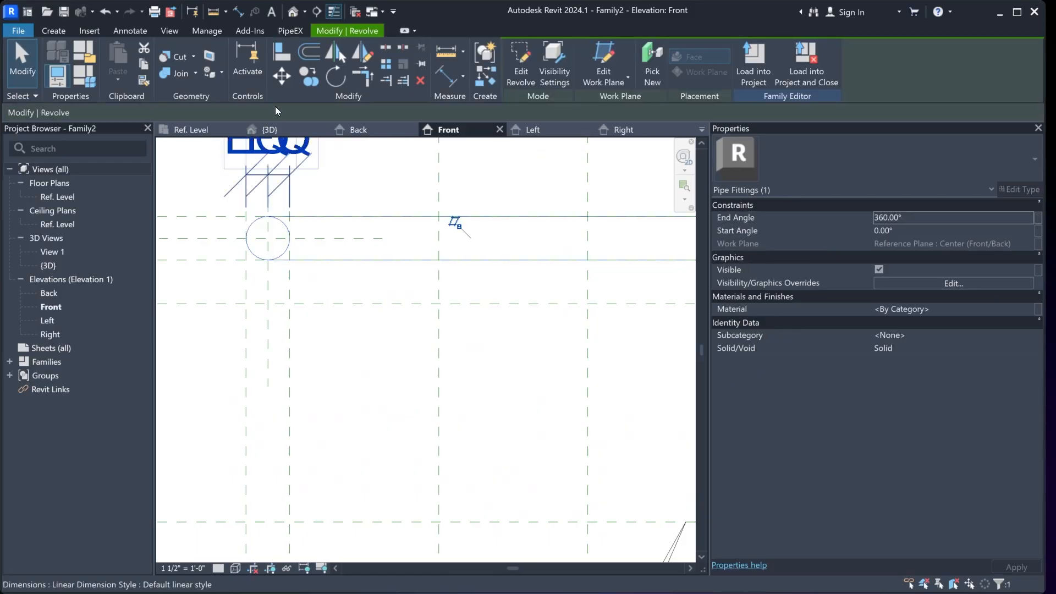
pyautogui.click(521, 66)
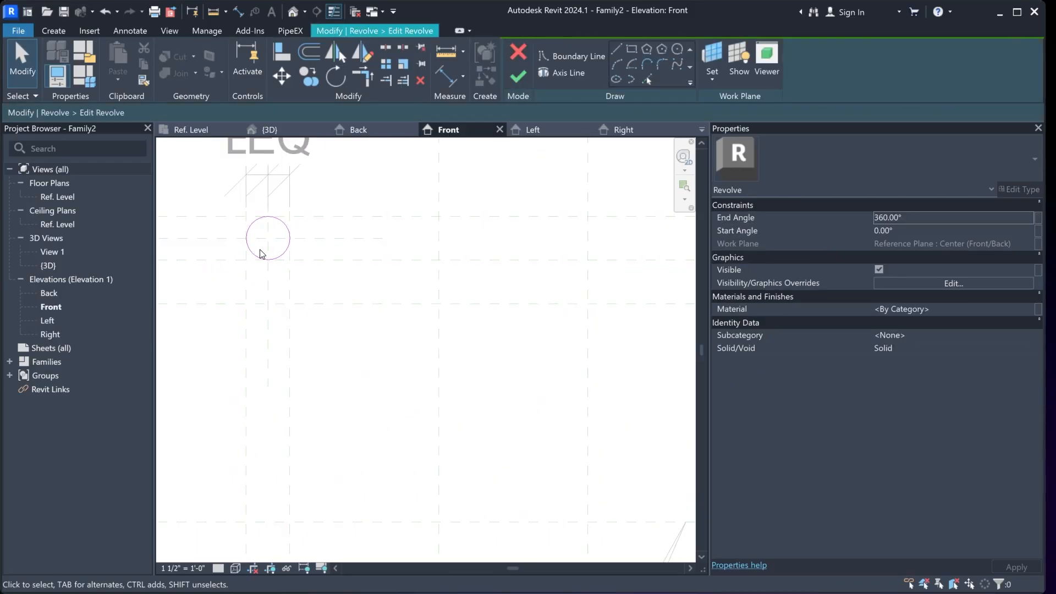
pyautogui.moveTo(255, 229); pyautogui.dragTo(323, 267, button='middle')
pyautogui.scroll(1, 322, 267)
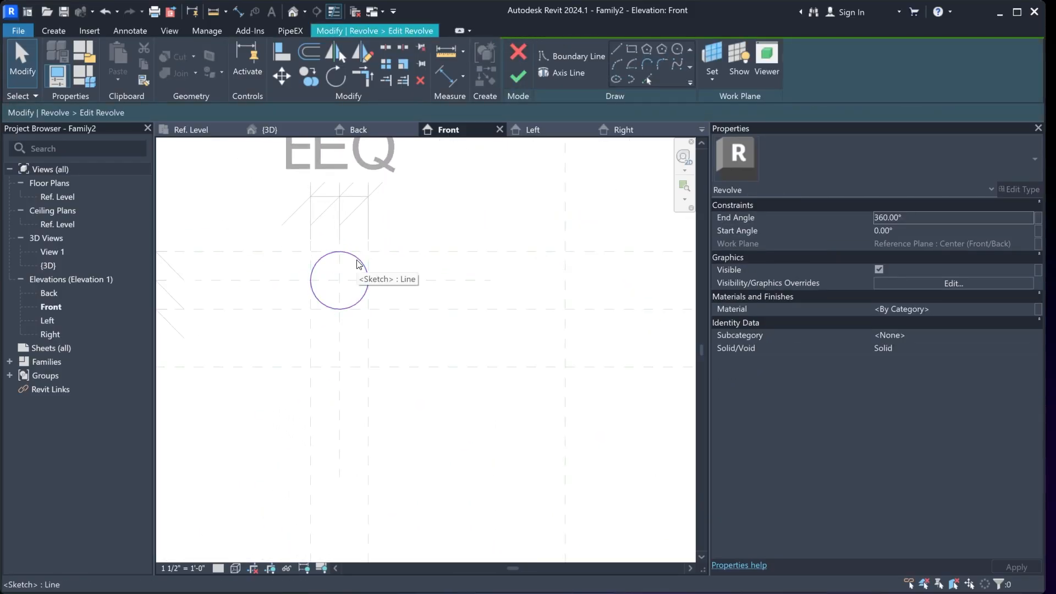
pyautogui.click(141, 31)
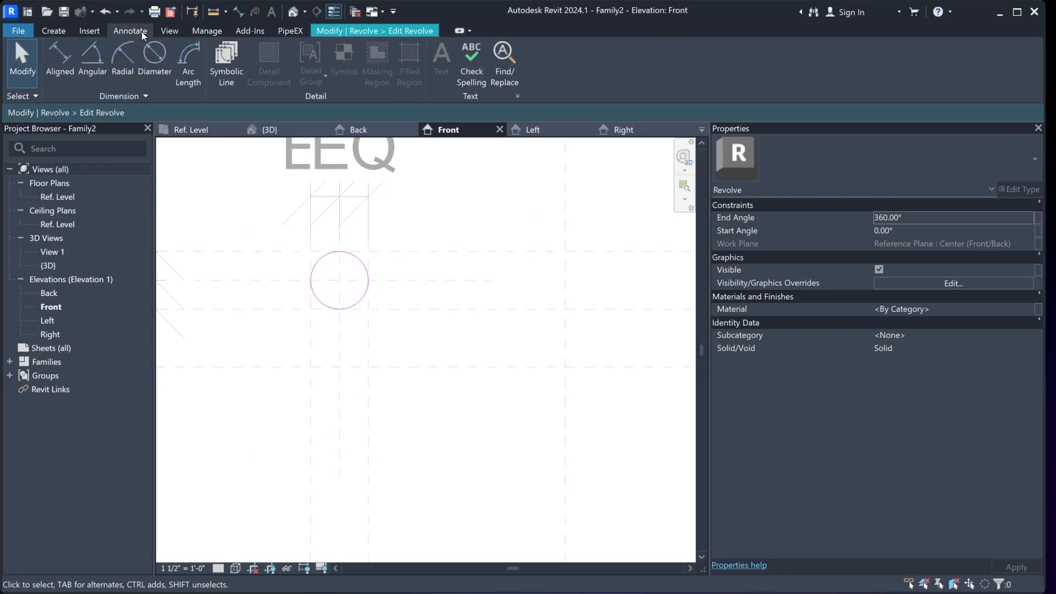
pyautogui.click(150, 59)
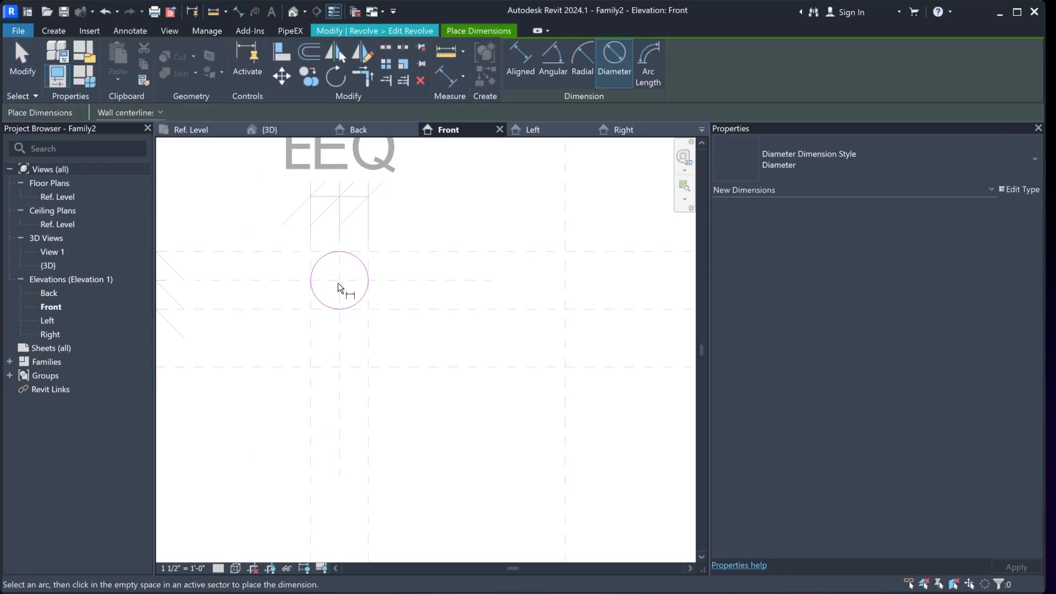
pyautogui.click(358, 265)
pyautogui.click(355, 267)
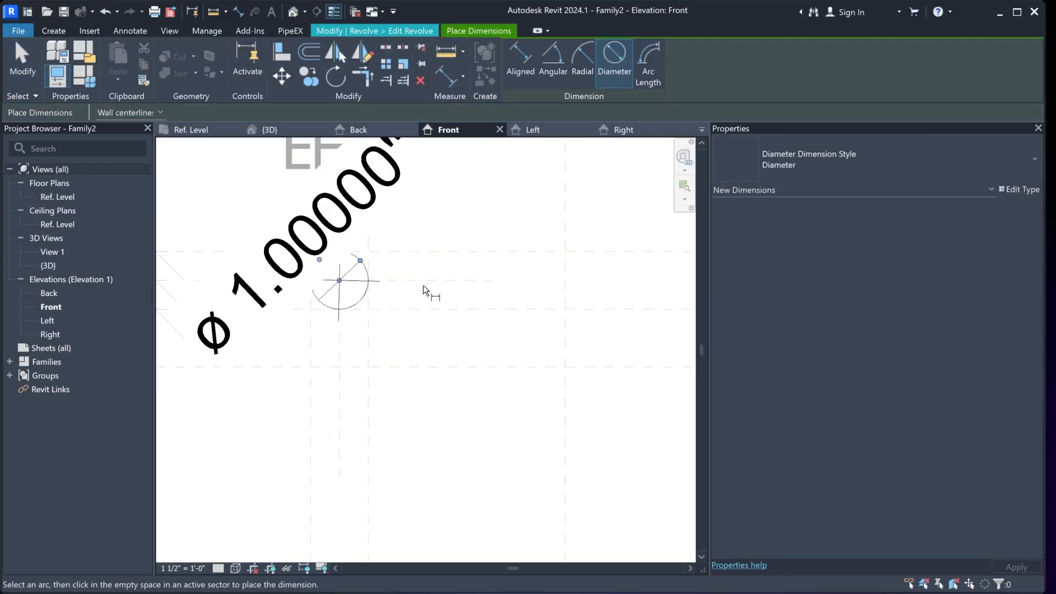
pyautogui.press('Escape')
# Label the circle's diameter dimension with the PiX_PPG_END1_Thickness parameter and finish editing the revolve
pyautogui.click(349, 269)
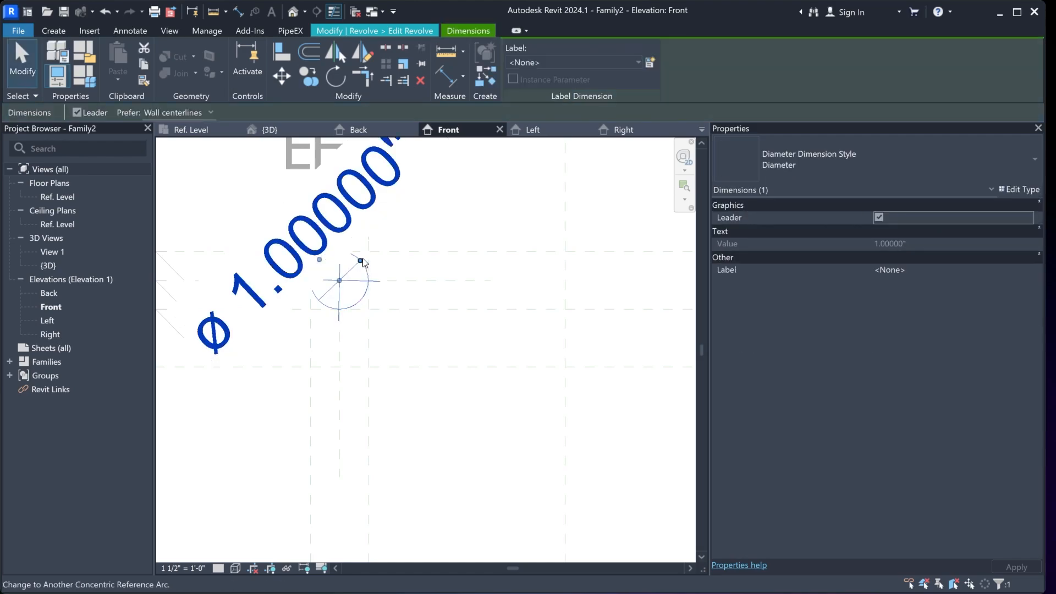
pyautogui.click(572, 63)
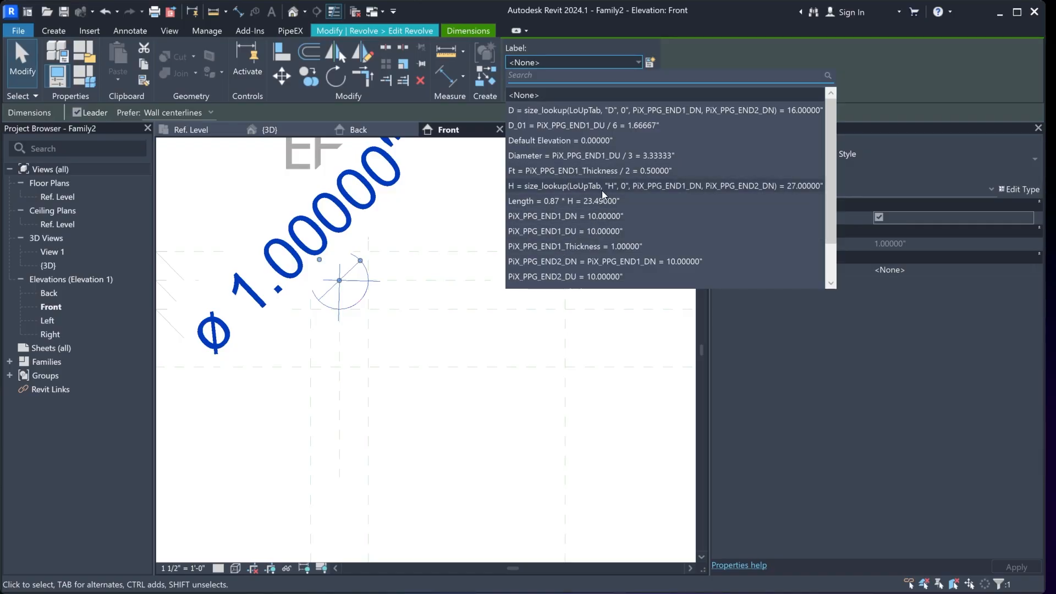
pyautogui.click(586, 247)
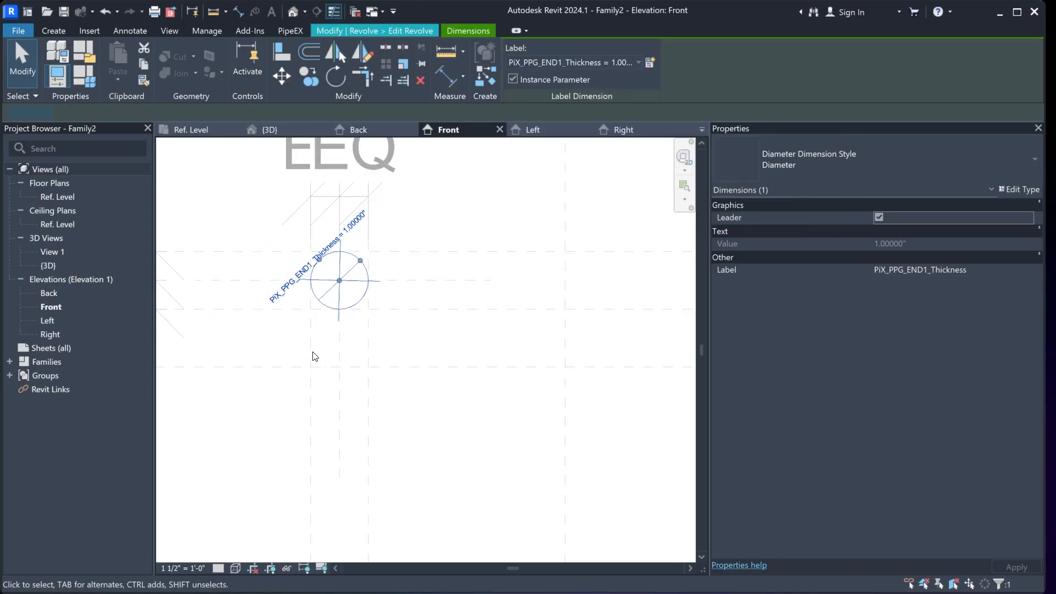
pyautogui.click(433, 31)
pyautogui.click(517, 78)
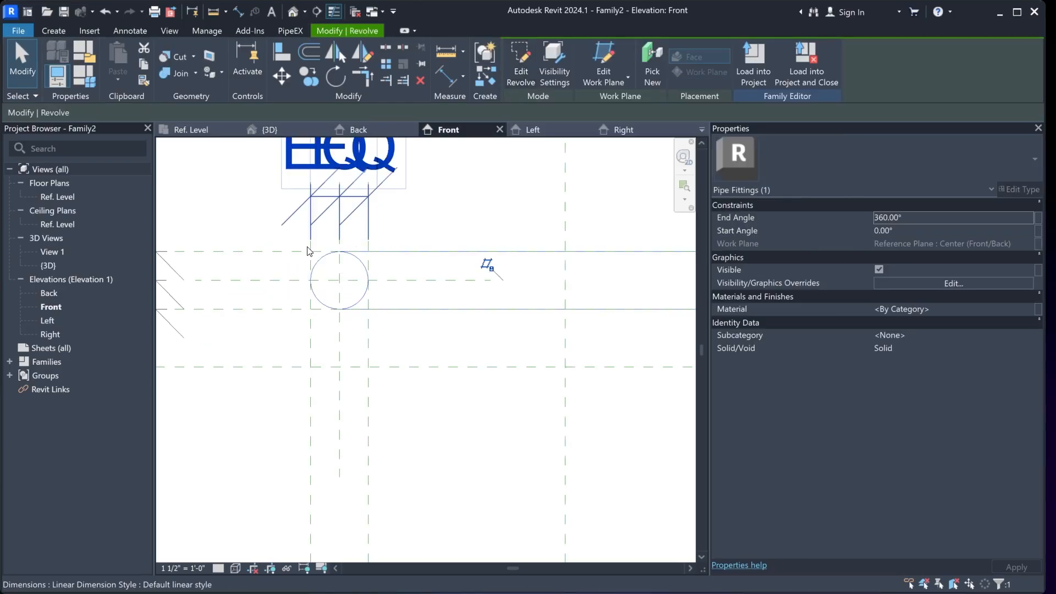
# In the Ref. Level plan, start a Revolve and sketch a rectangular boundary 11.25" by 0.75" from the stem centre into the handwheel ring
pyautogui.scroll(-5, 483, 264)
pyautogui.click(191, 129)
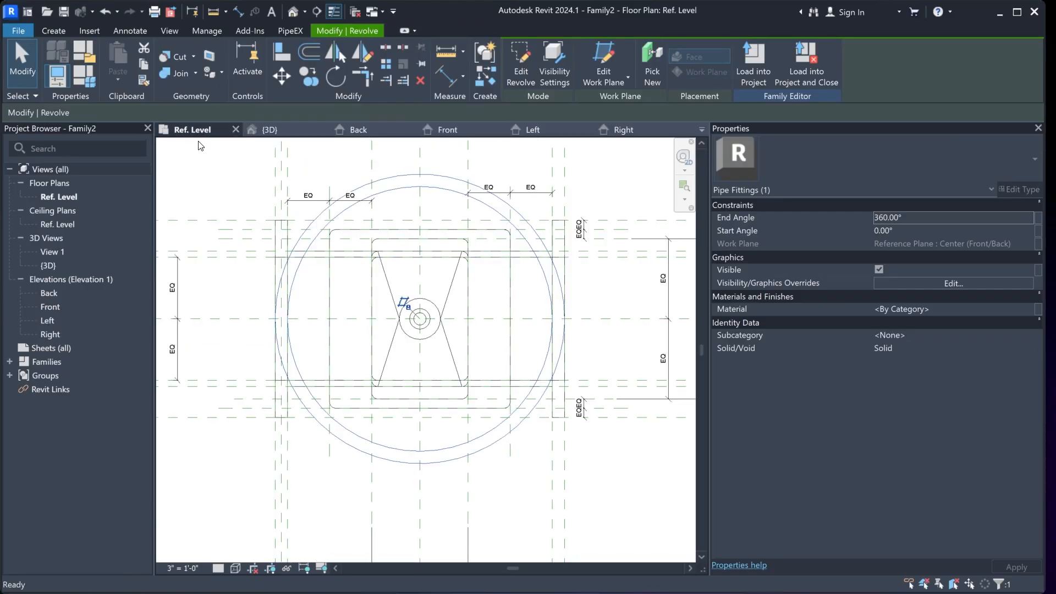
pyautogui.scroll(2, 464, 300)
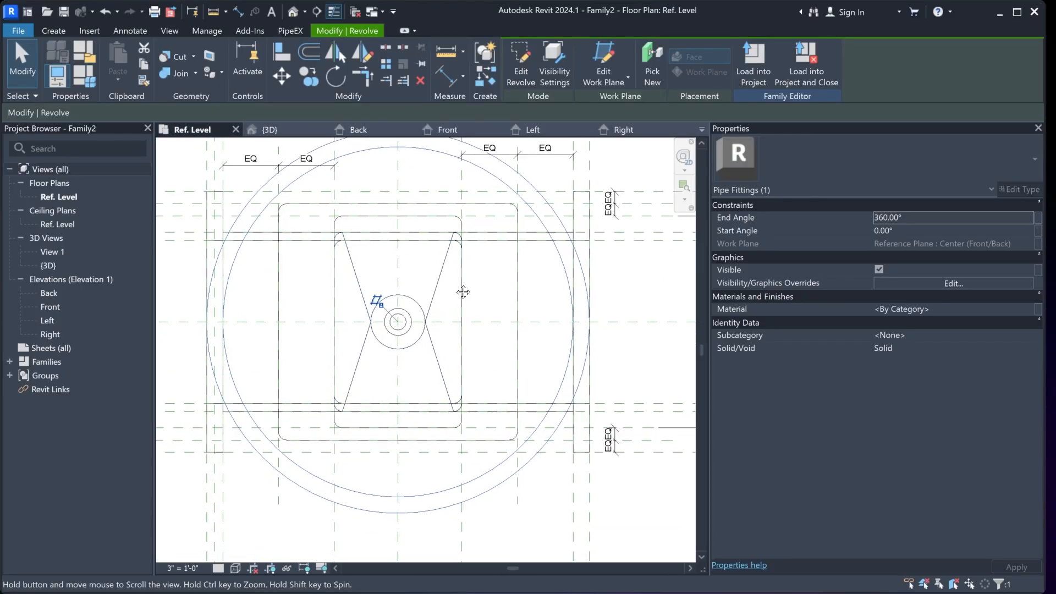
pyautogui.click(505, 298)
pyautogui.moveTo(505, 297); pyautogui.dragTo(485, 301, button='middle')
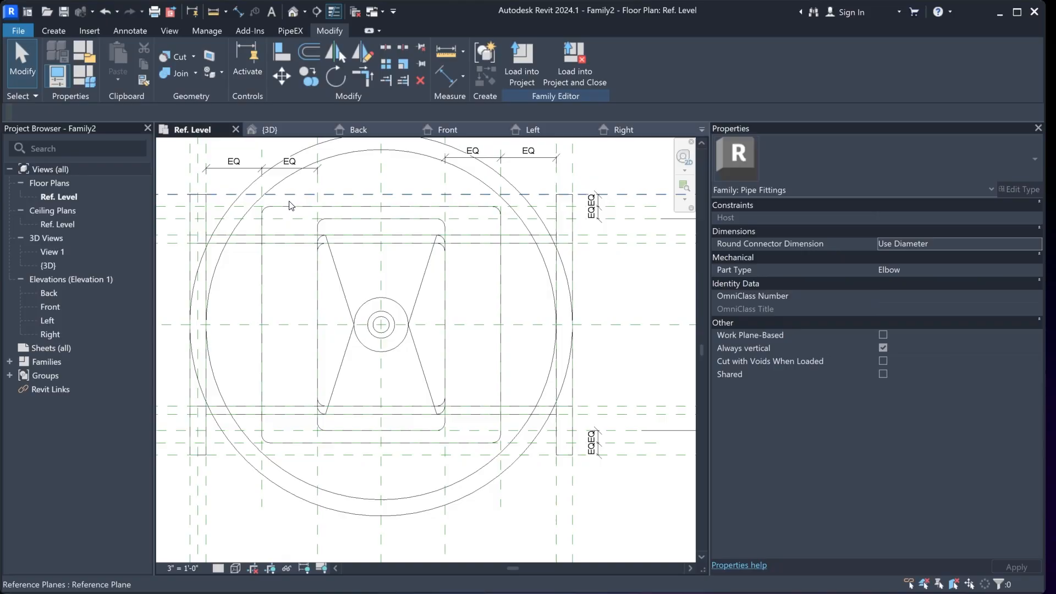
pyautogui.moveTo(440, 307); pyautogui.dragTo(422, 307, button='middle')
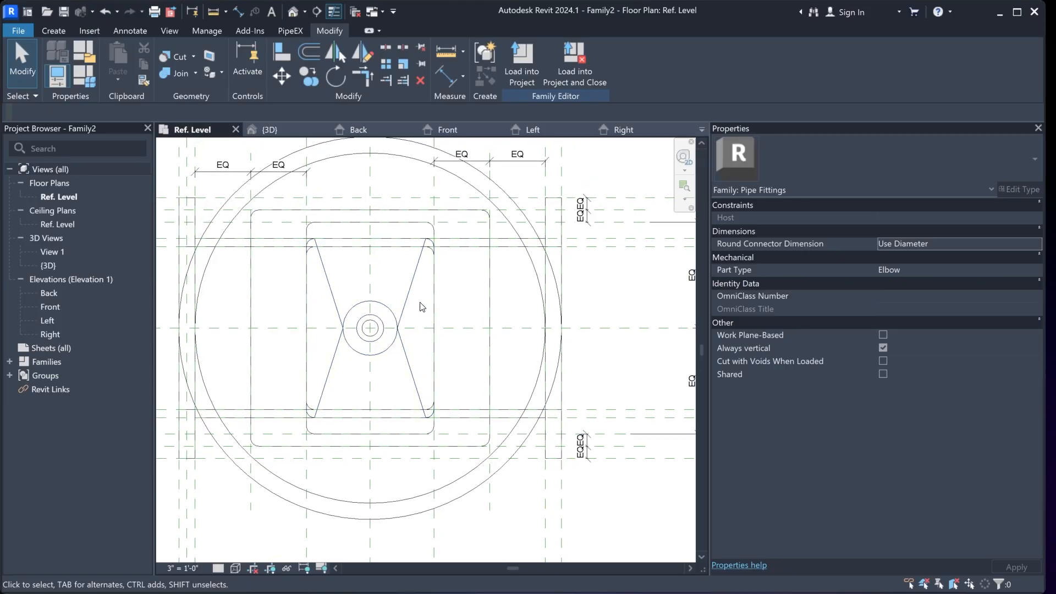
pyautogui.click(54, 30)
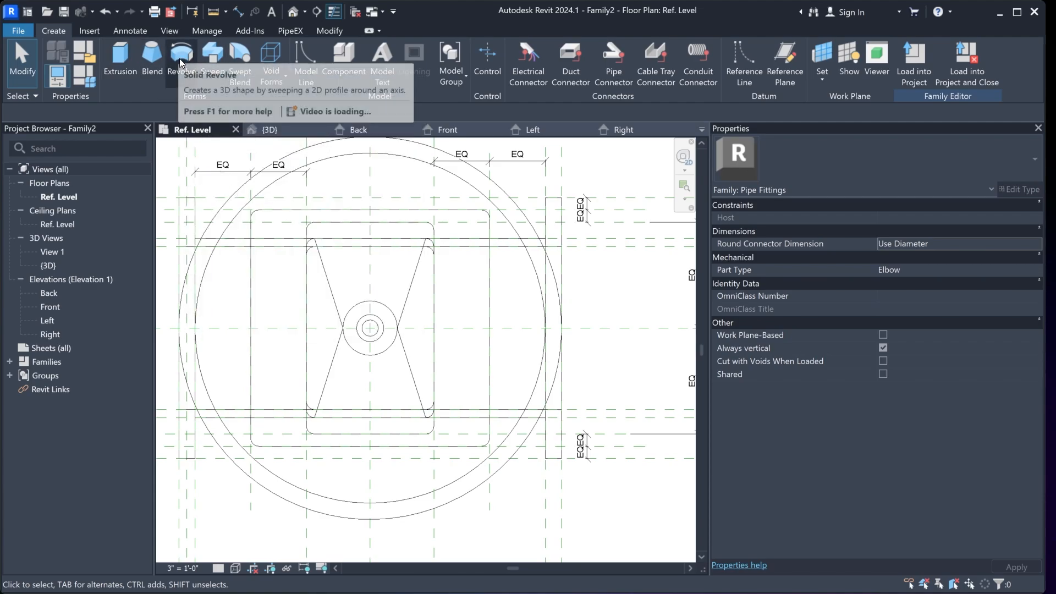
pyautogui.click(179, 58)
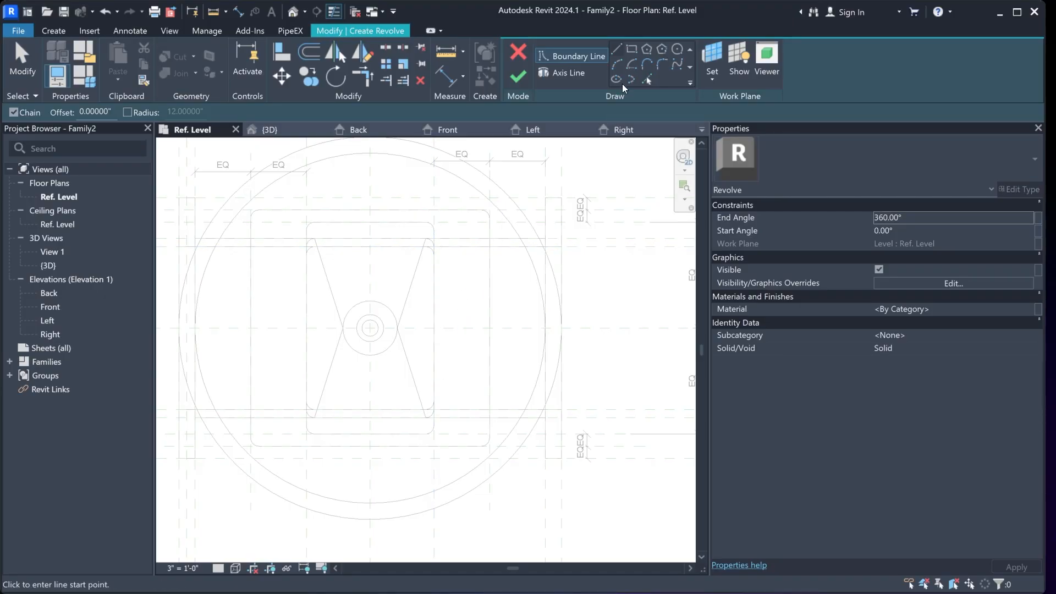
pyautogui.click(630, 53)
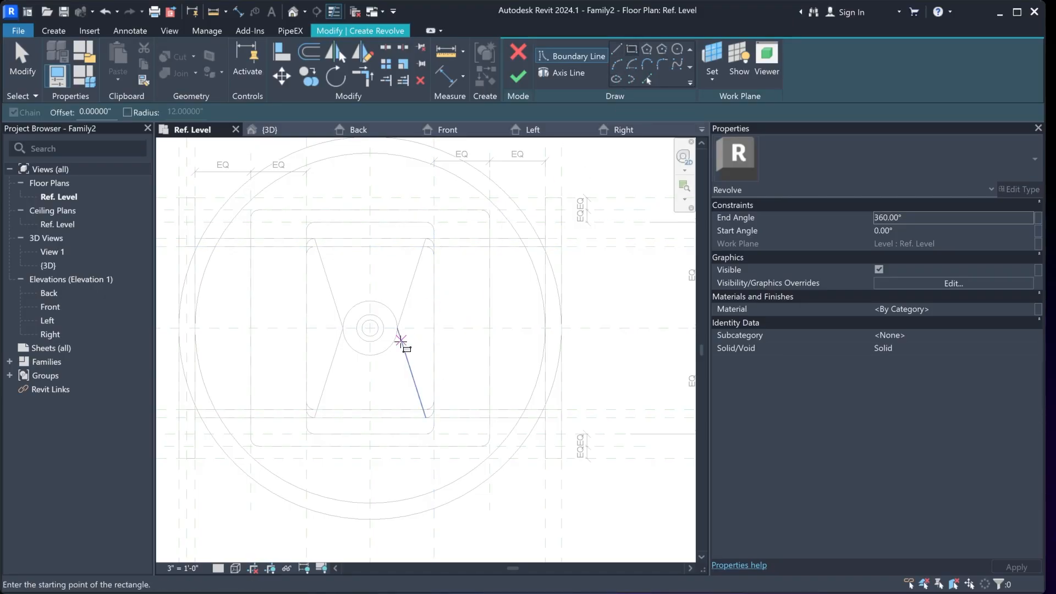
pyautogui.click(370, 328)
pyautogui.scroll(2, 557, 340)
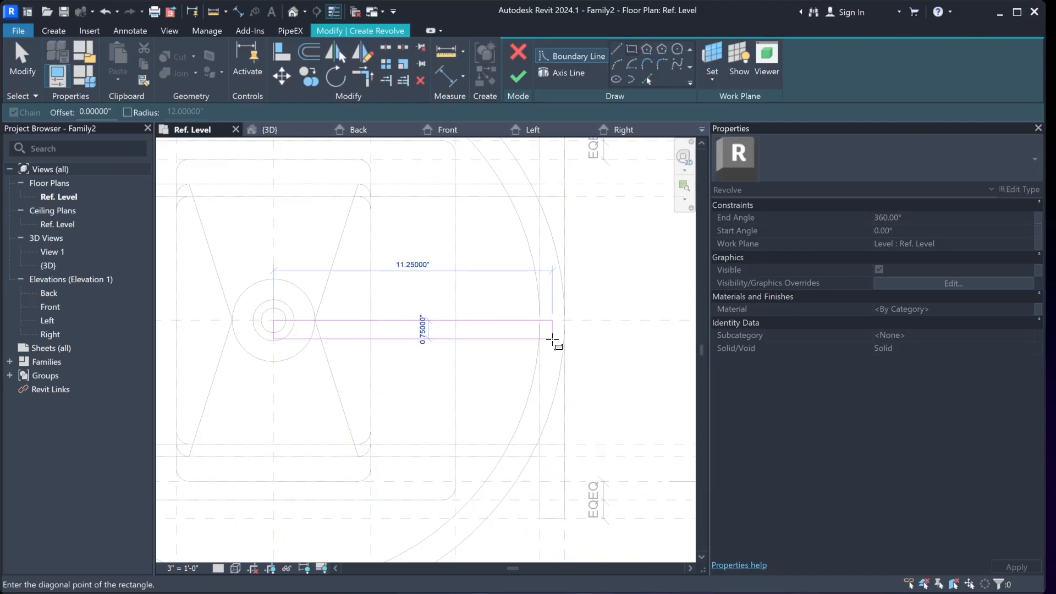
pyautogui.click(552, 339)
# Lock the rectangle's long upper edge and its inner end to the two centre reference planes
pyautogui.click(415, 330)
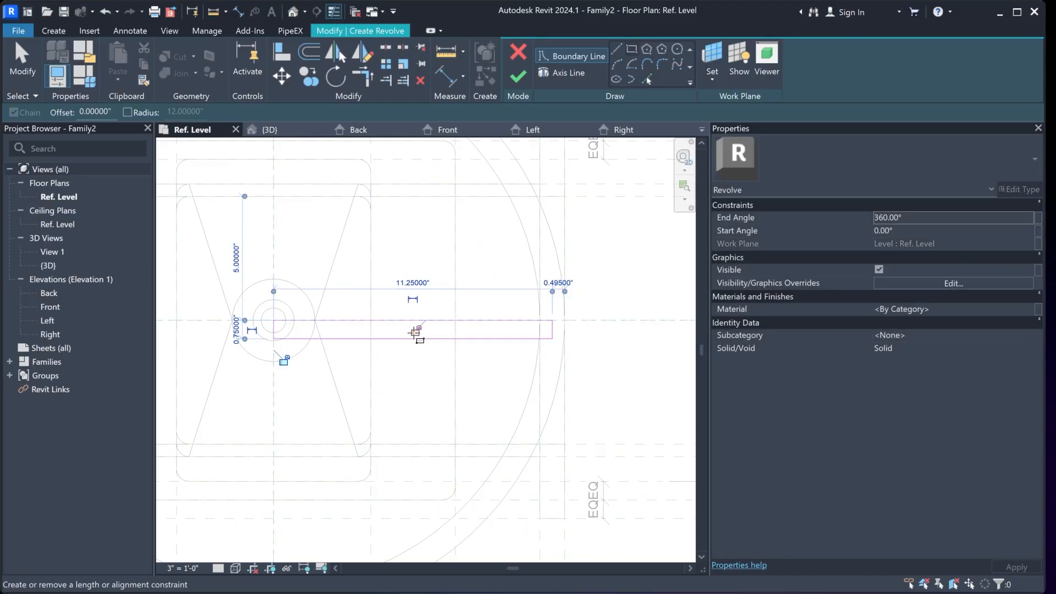
pyautogui.click(284, 362)
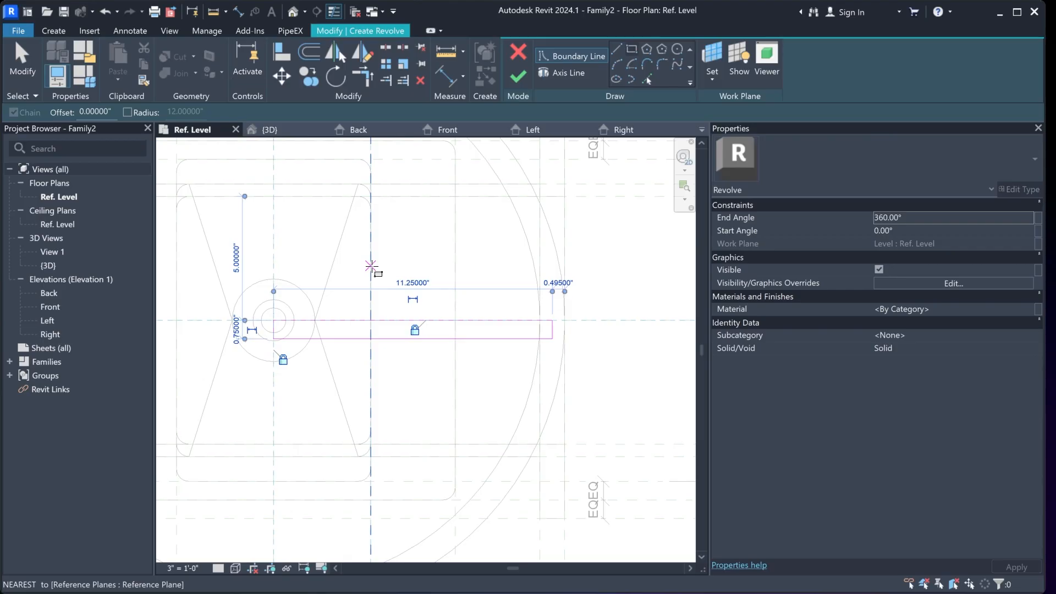
pyautogui.scroll(-4, 416, 380)
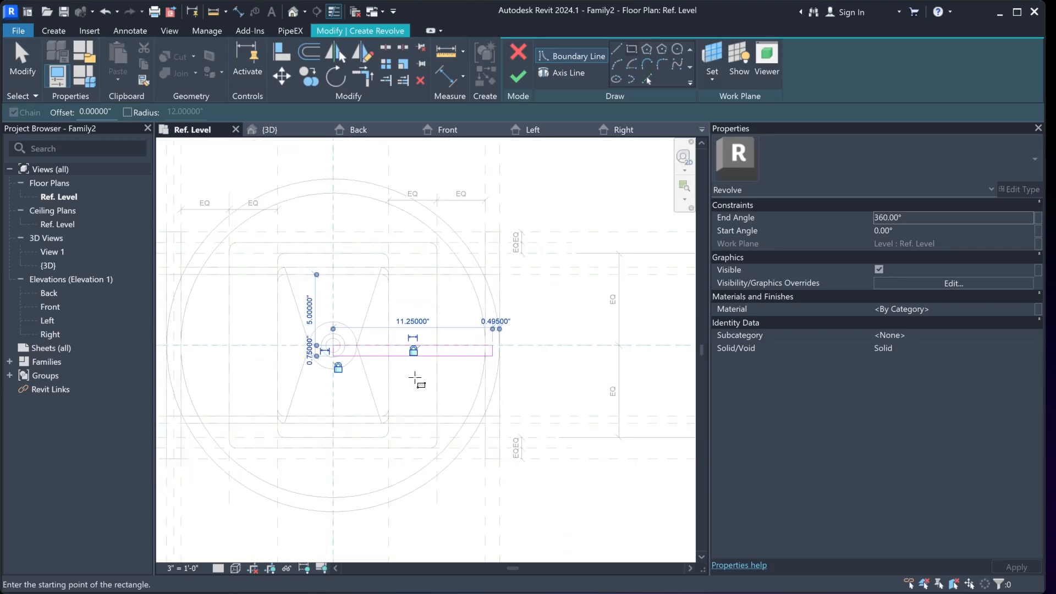
pyautogui.scroll(5, 417, 378)
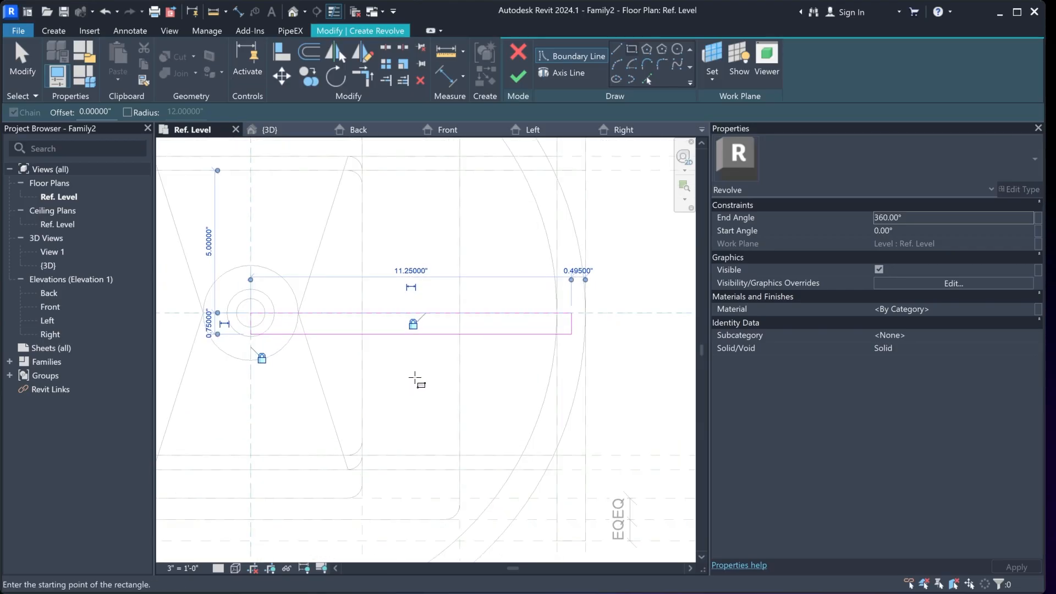
# Pick the horizontal centre reference plane as the spoke revolve's axis line
pyautogui.click(520, 78)
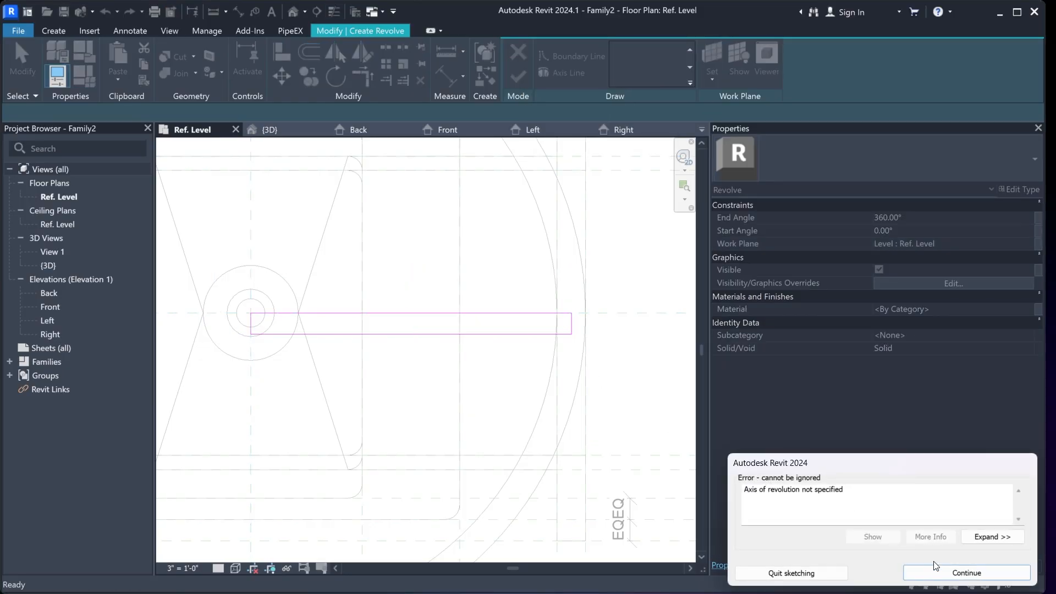
pyautogui.click(966, 573)
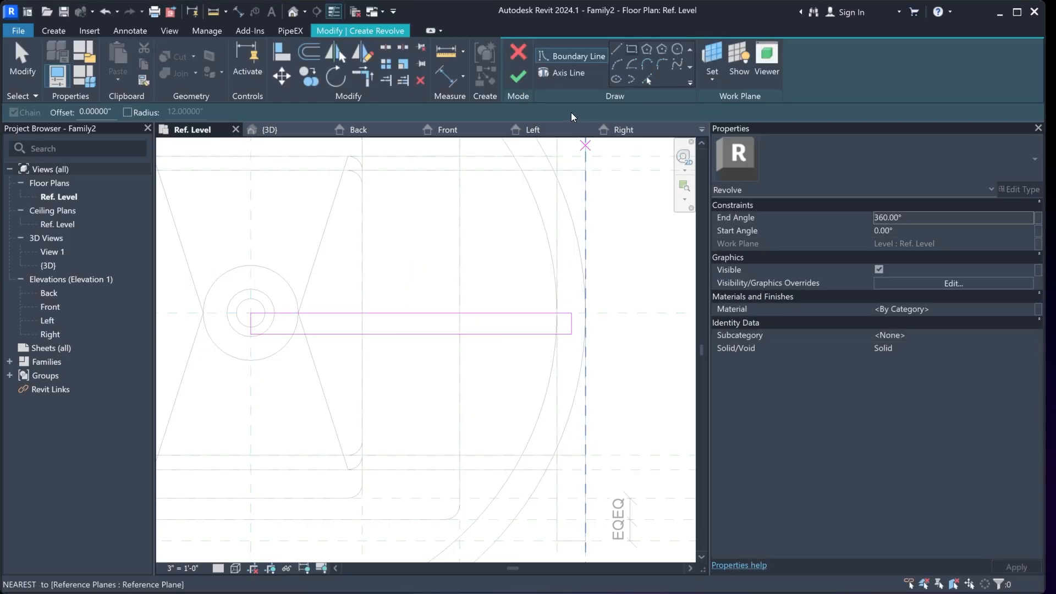
pyautogui.click(558, 73)
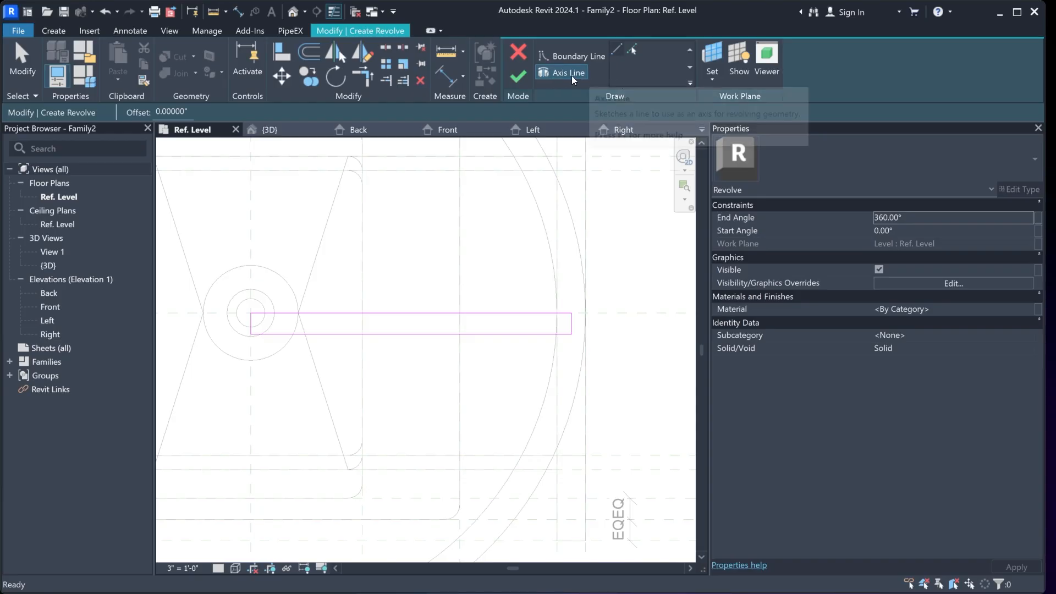
pyautogui.click(631, 50)
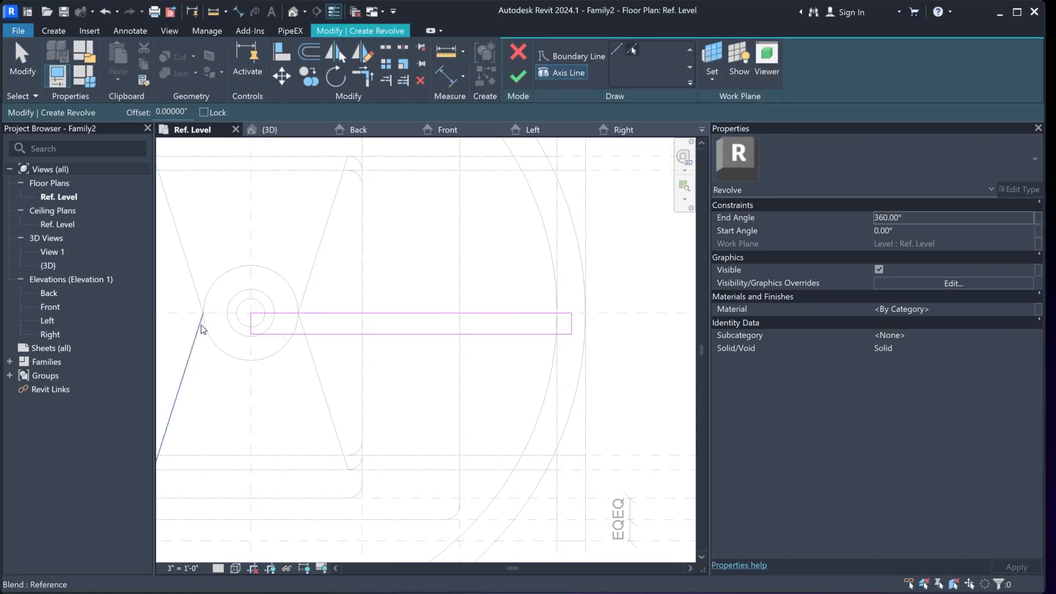
pyautogui.click(185, 313)
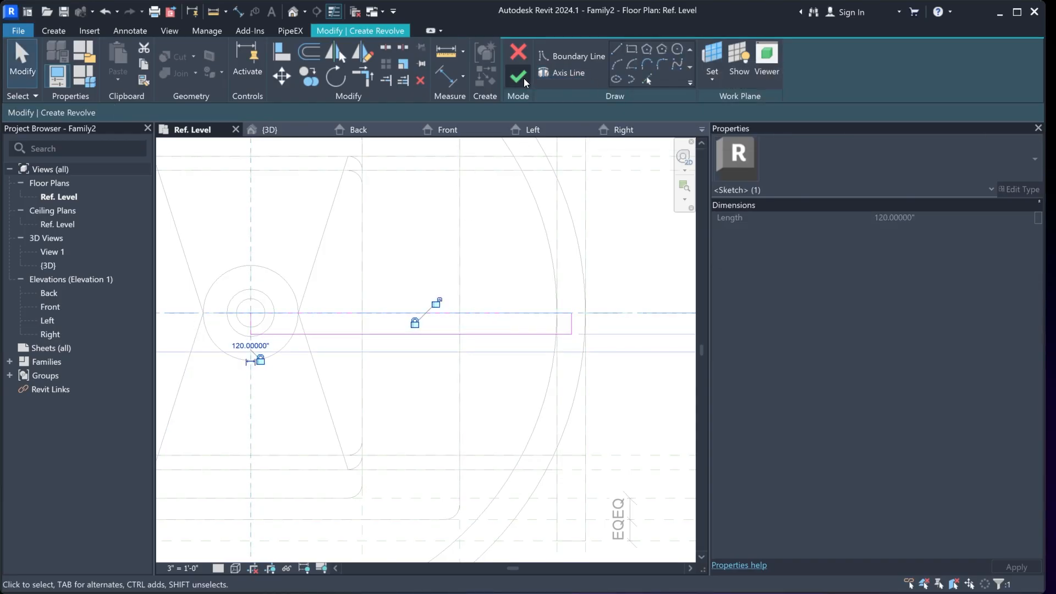
# Add an aligned dimension for the rectangle's length, between its inner and outer ends
pyautogui.click(450, 76)
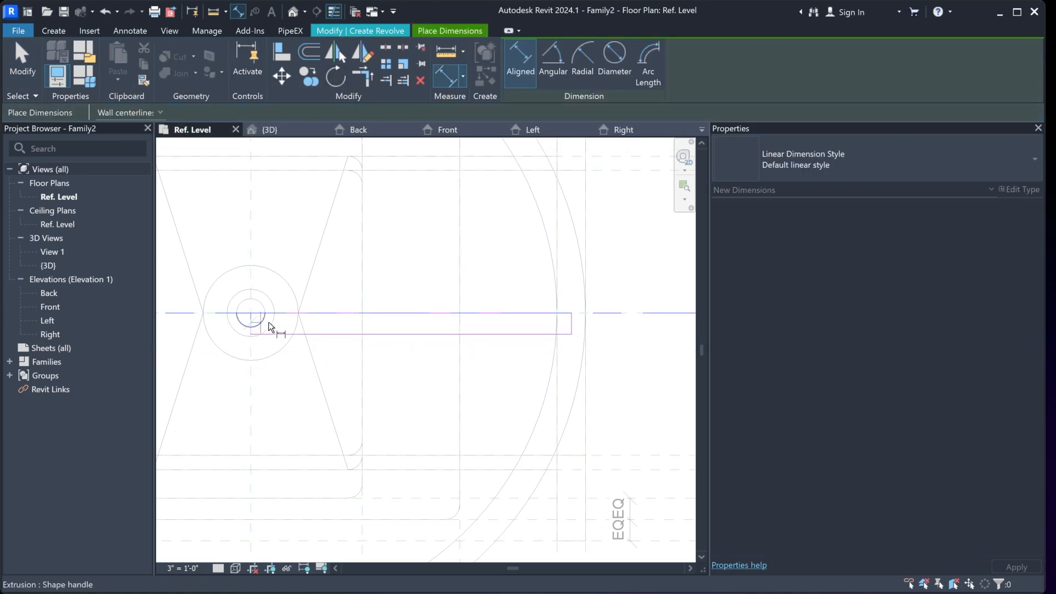
pyautogui.click(269, 327)
pyautogui.click(572, 326)
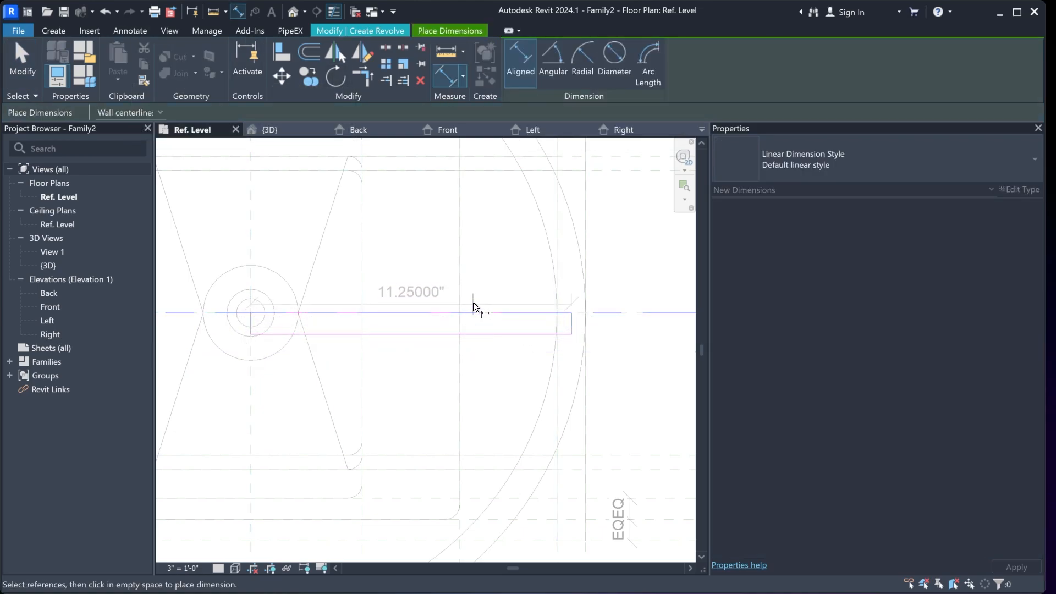
pyautogui.click(426, 300)
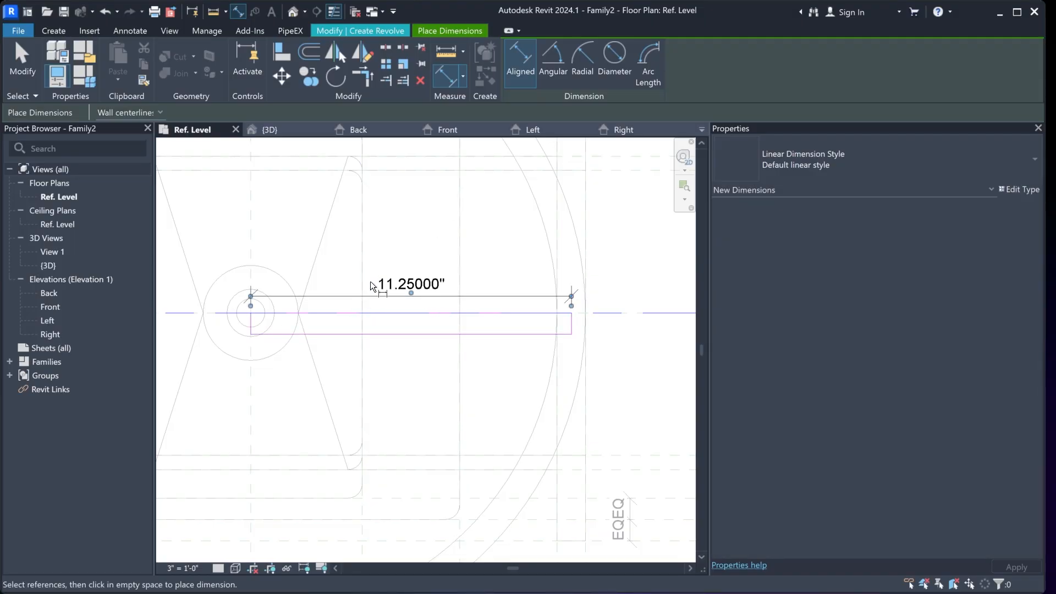
pyautogui.press('Escape')
pyautogui.press('Escape')
# Label the rectangle's length dimension with a new instance family parameter named K
pyautogui.click(484, 294)
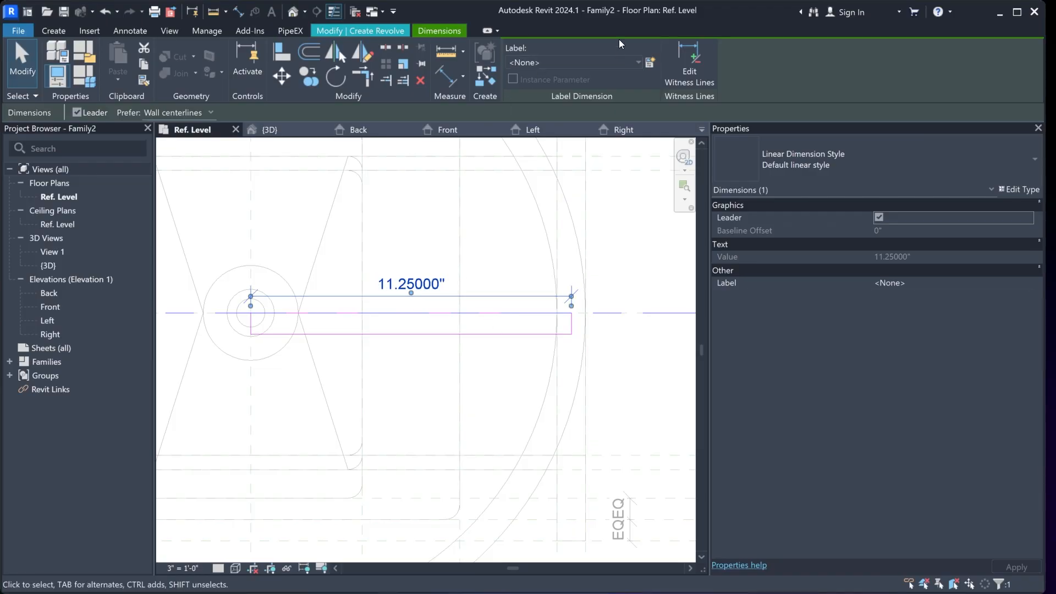
pyautogui.click(649, 62)
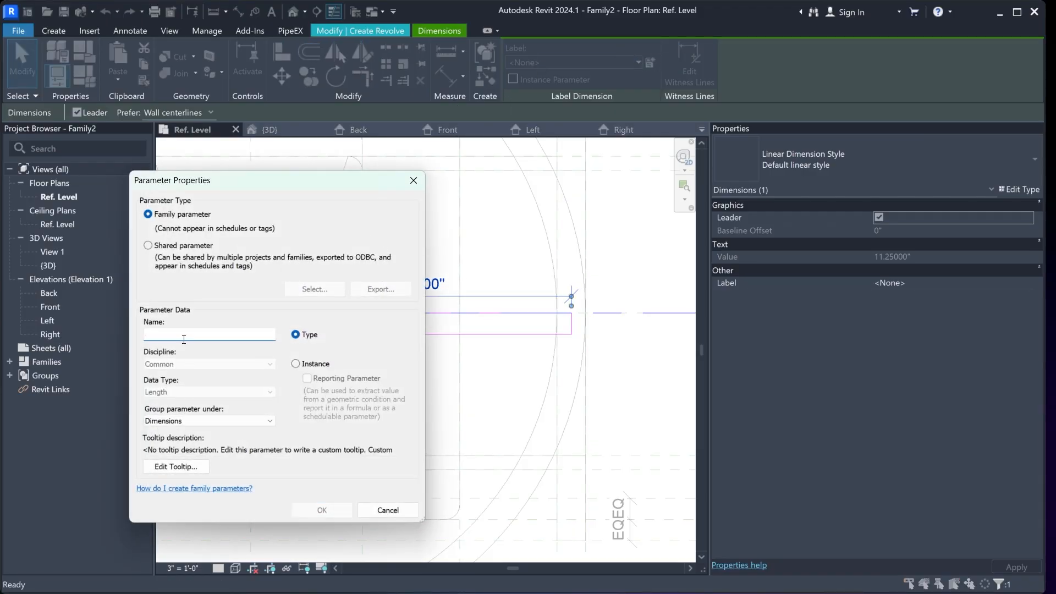
pyautogui.write('K')
pyautogui.click(296, 364)
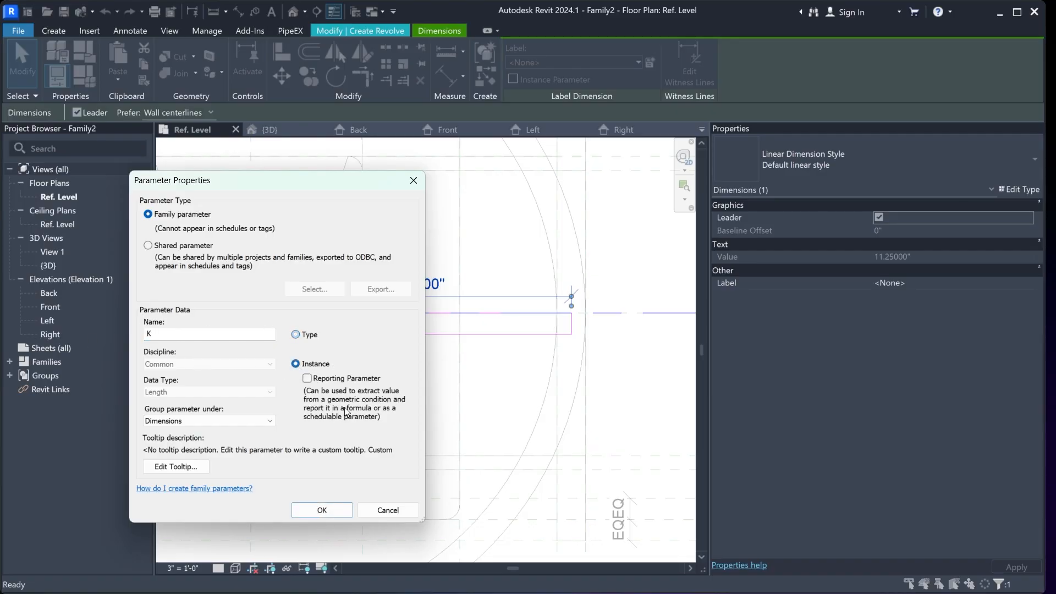
pyautogui.click(336, 508)
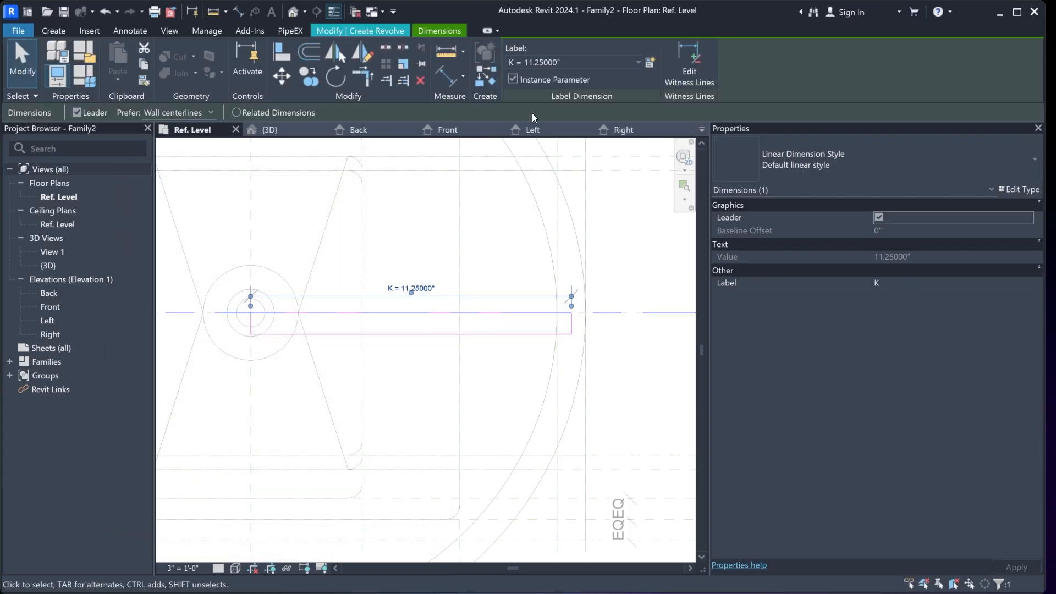
# Add an aligned dimension for the rectangle's width, between its lower edge and the horizontal centre line
pyautogui.press('d')
pyautogui.press('i')
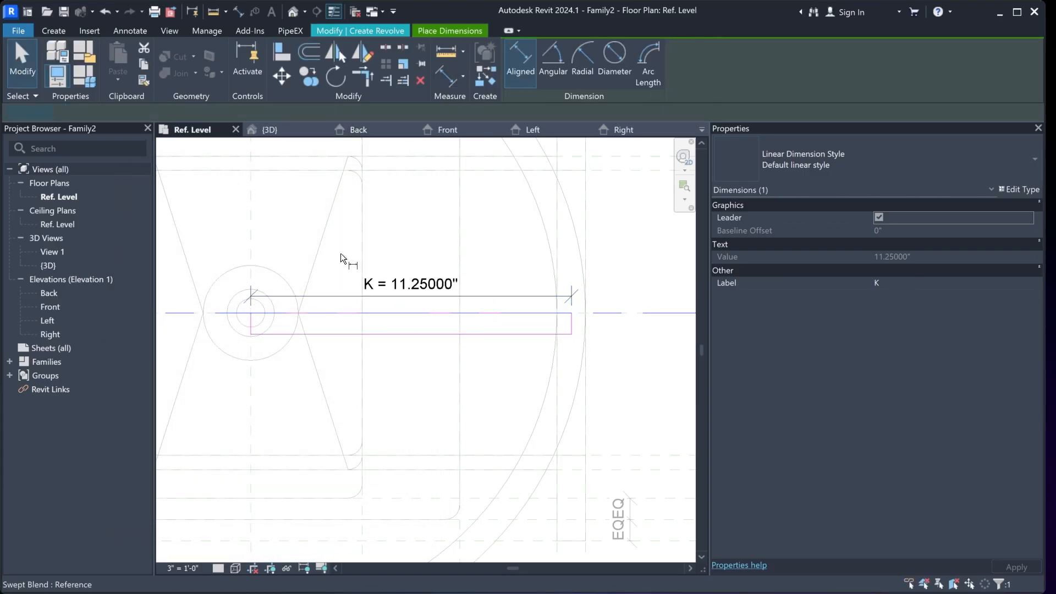
pyautogui.scroll(3, 521, 358)
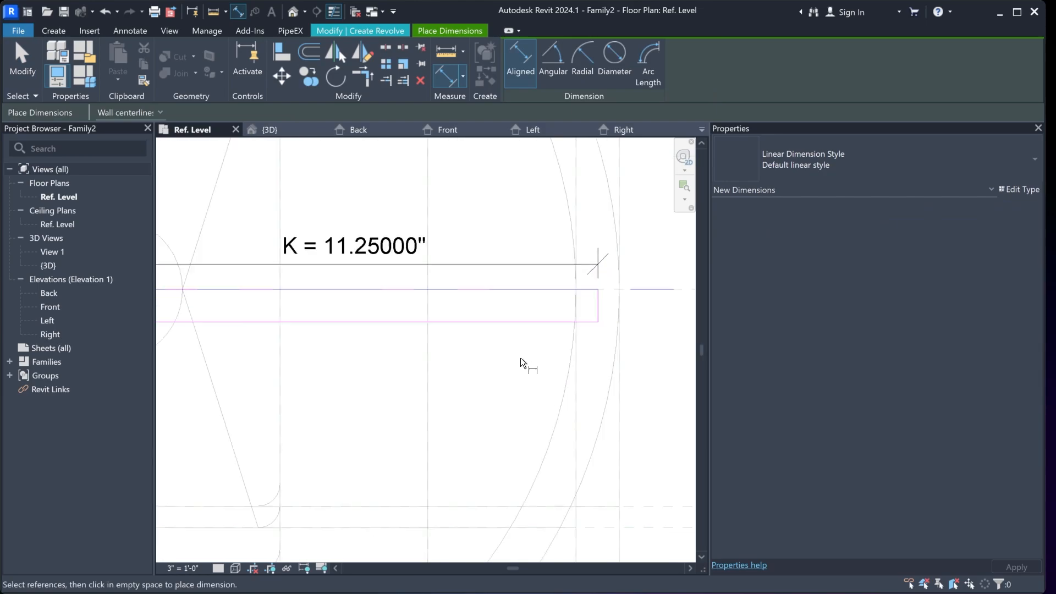
pyautogui.click(543, 316)
pyautogui.scroll(-1, 513, 303)
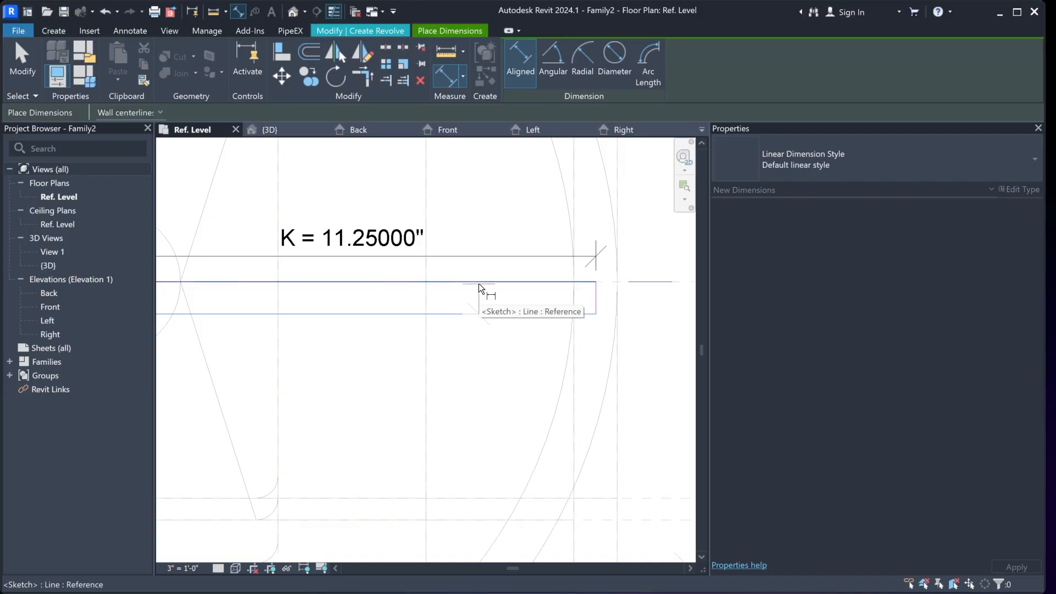
pyautogui.press('Tab')
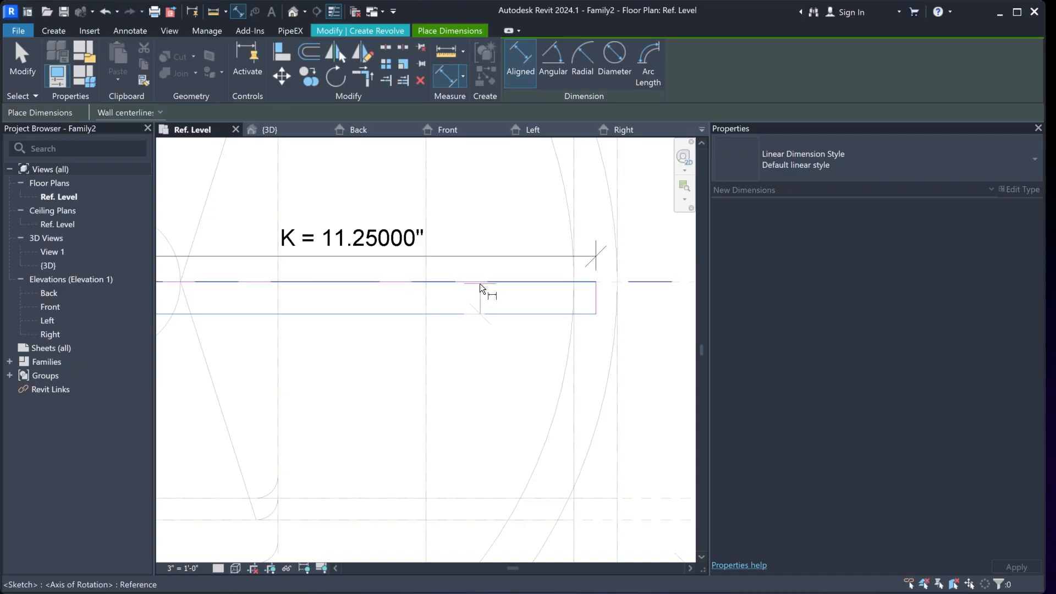
pyautogui.press('Tab')
pyautogui.click(480, 283)
pyautogui.scroll(-2, 482, 315)
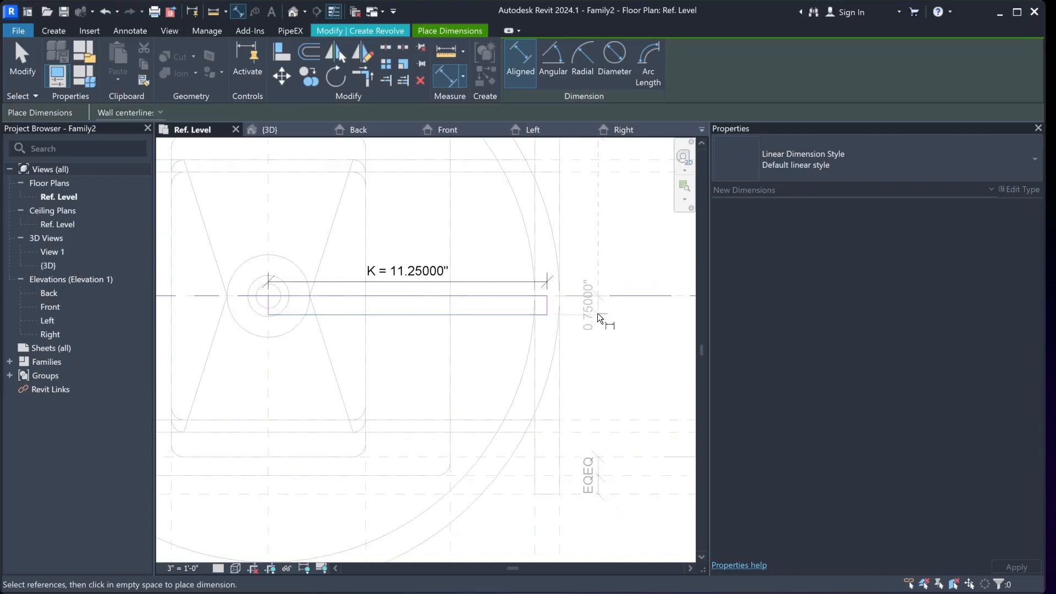
pyautogui.click(599, 315)
pyautogui.press('Escape')
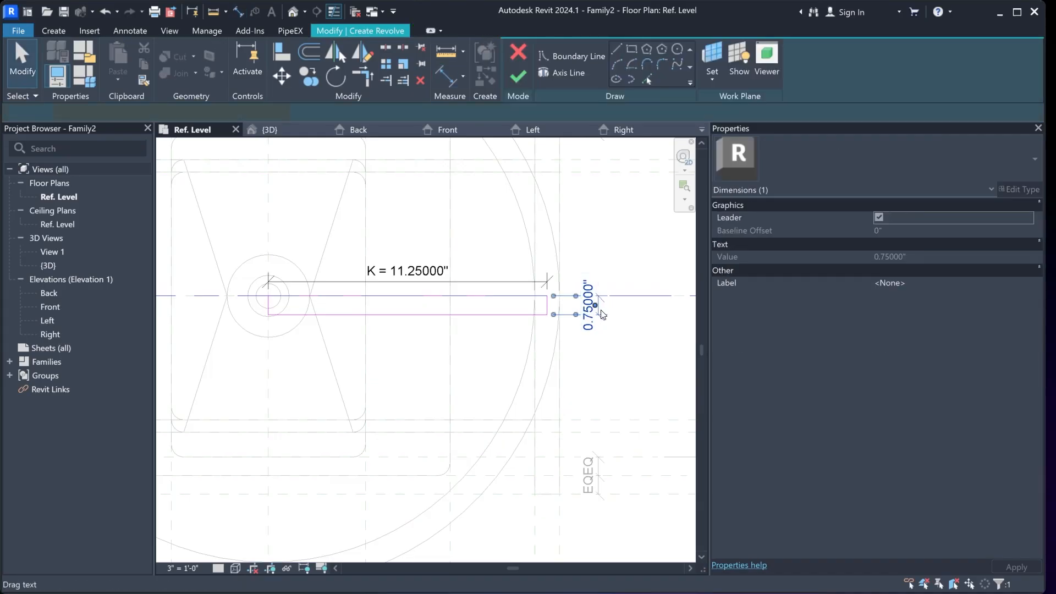
# Label the rectangle's width dimension with the Ft parameter and finish the spoke revolve
pyautogui.click(588, 65)
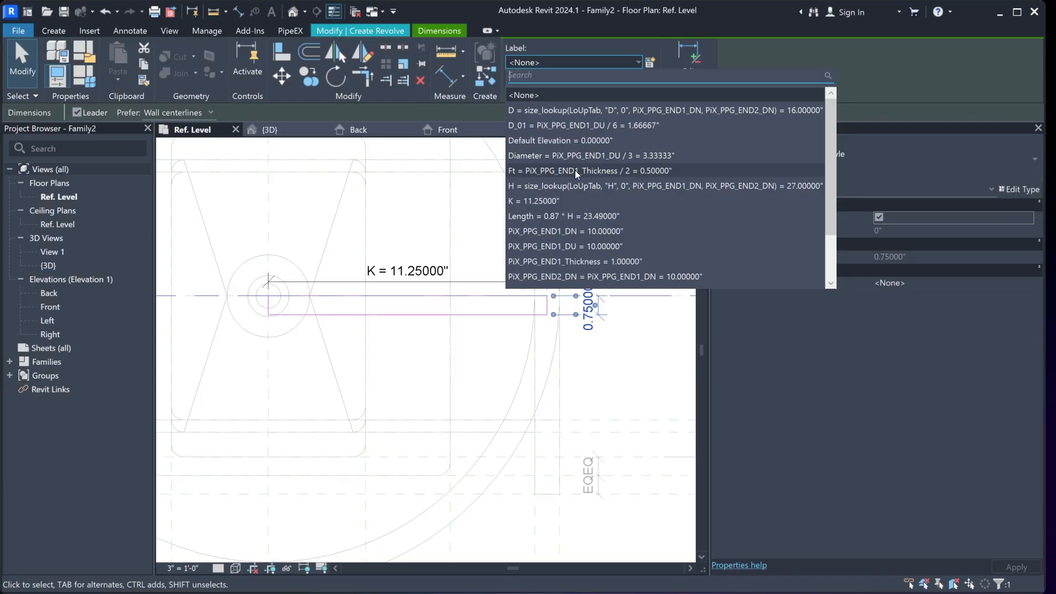
pyautogui.click(533, 175)
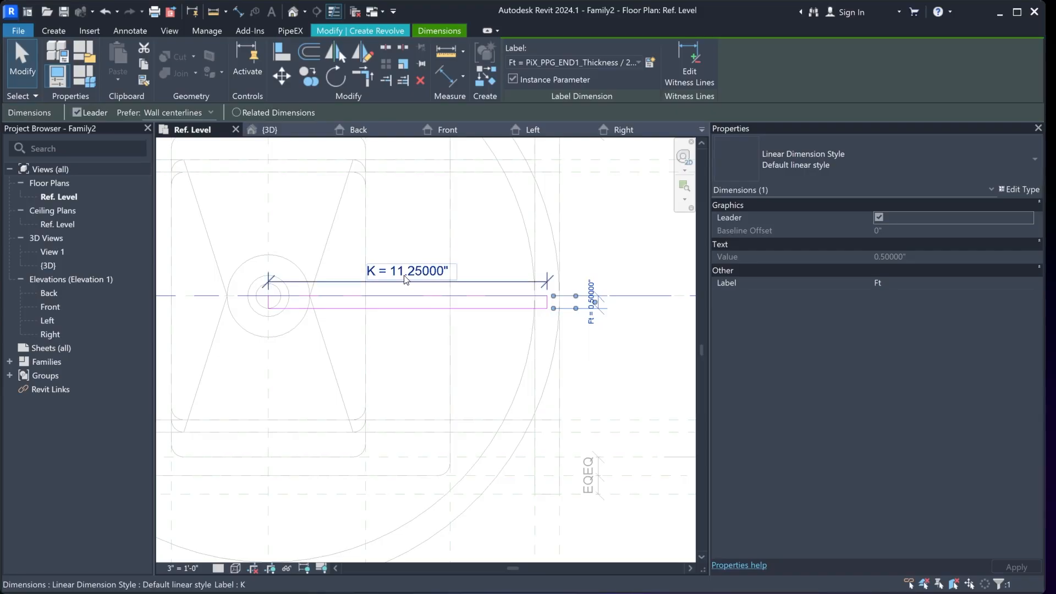
pyautogui.click(397, 30)
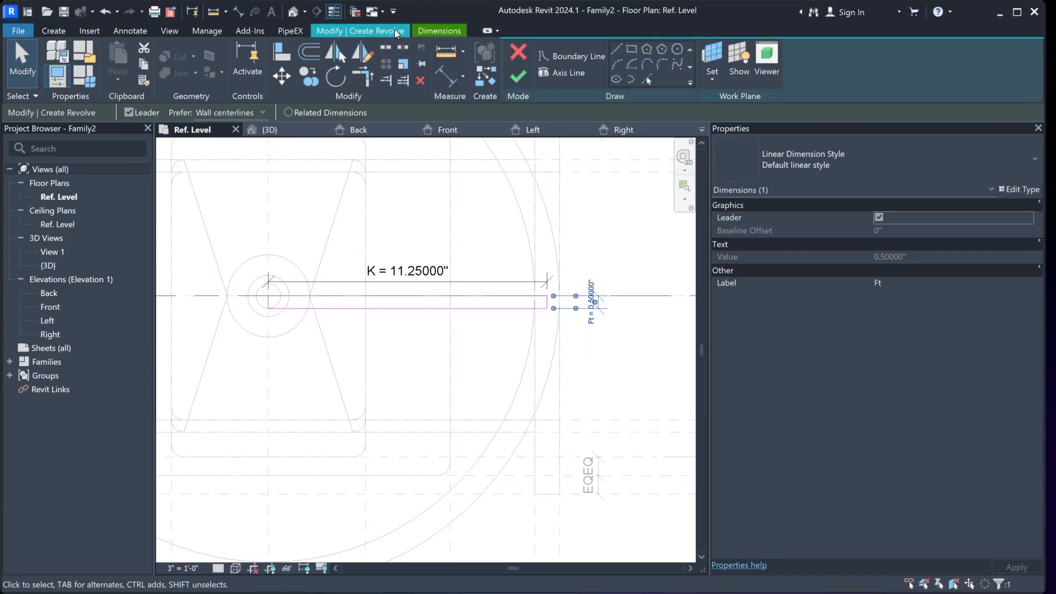
pyautogui.click(518, 78)
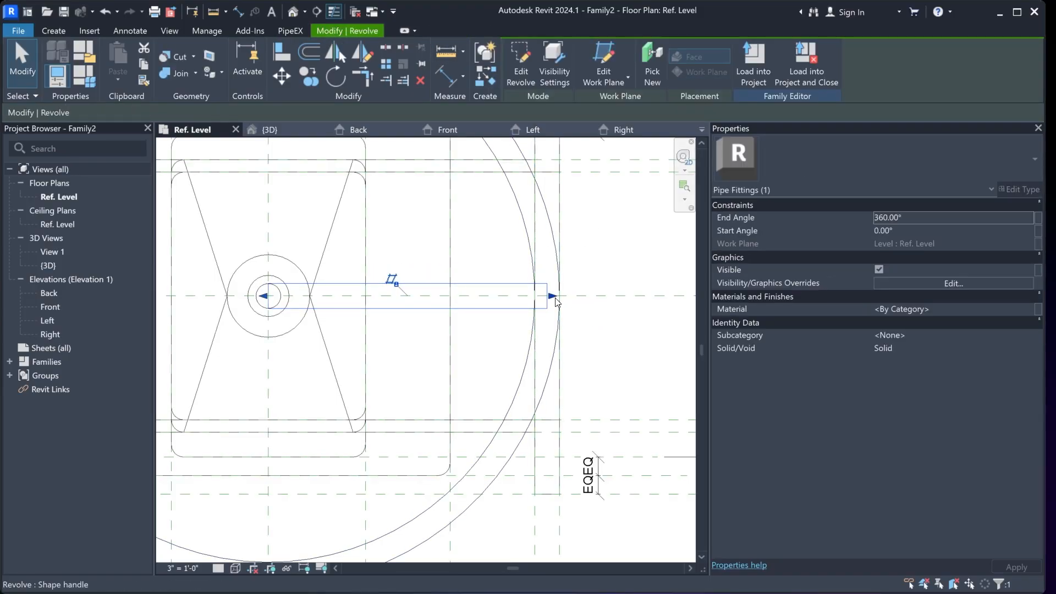
pyautogui.moveTo(430, 355); pyautogui.dragTo(476, 386, button='middle')
pyautogui.scroll(-1, 477, 385)
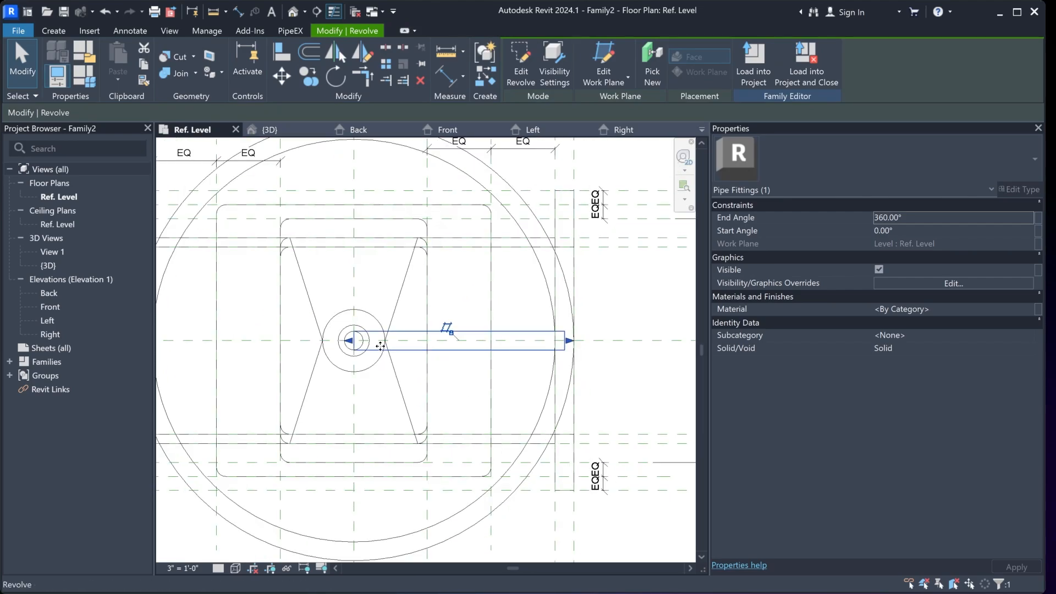
# Set the formula of parameter K to Length / 2 - PiX_PPG_END1_Thickness / 2 and apply it to the family
pyautogui.click(88, 72)
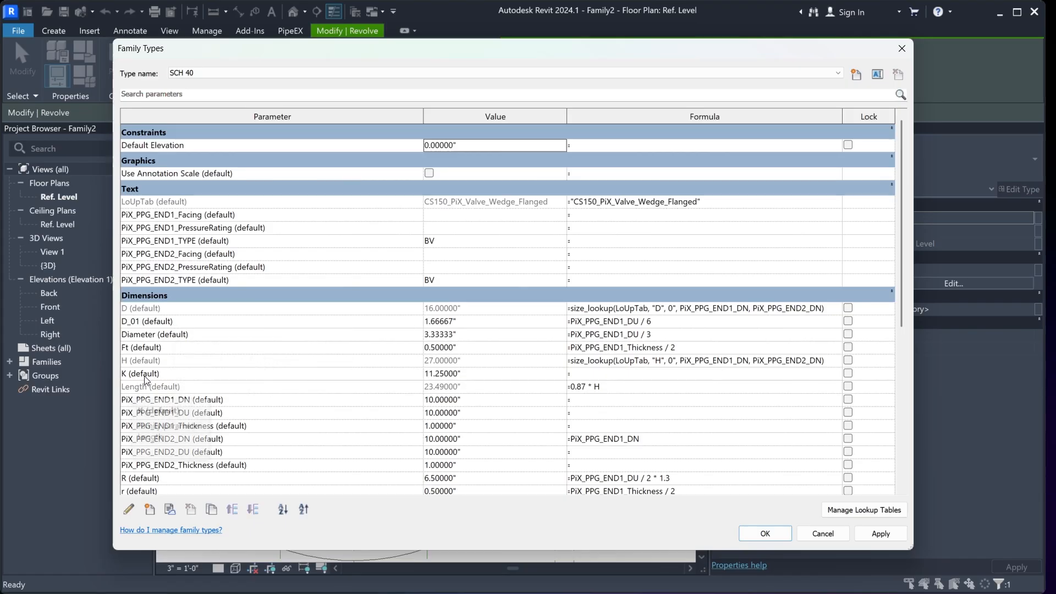
pyautogui.click(581, 374)
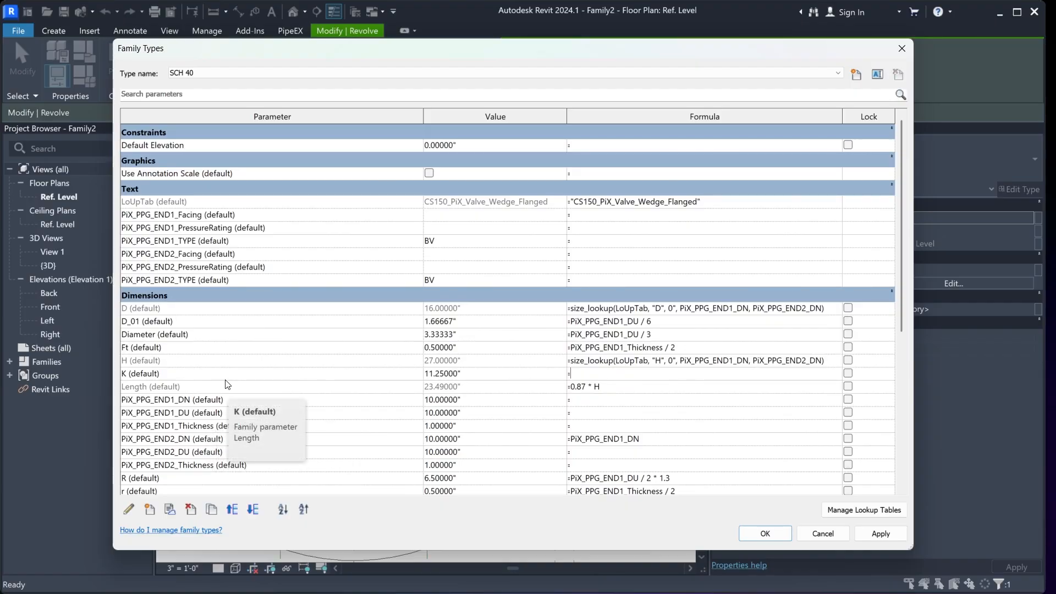
pyautogui.click(144, 386)
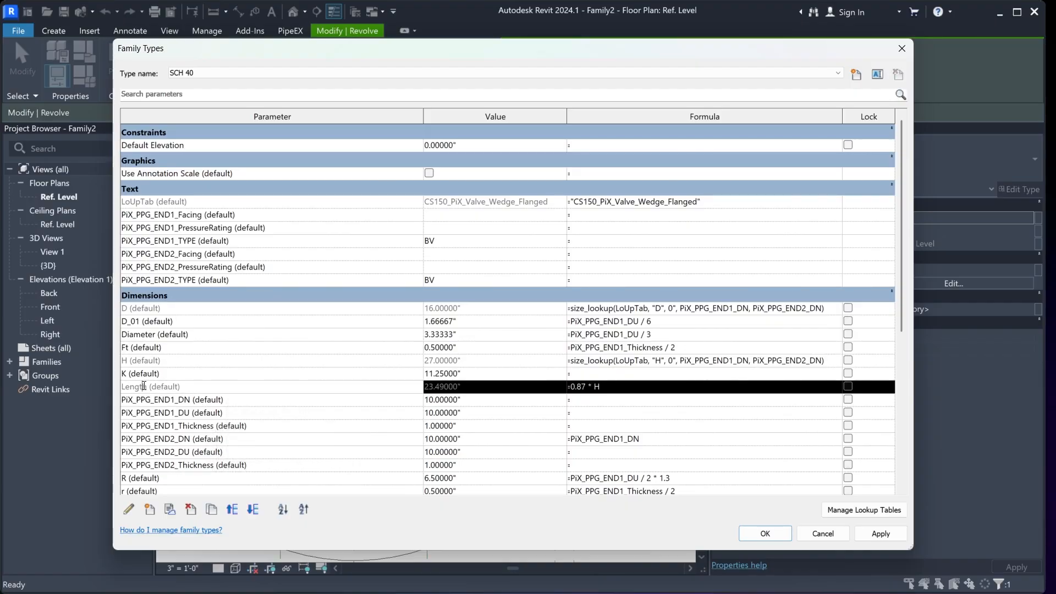
pyautogui.click(148, 386)
pyautogui.hotkey('ctrl', 'c')
pyautogui.click(578, 376)
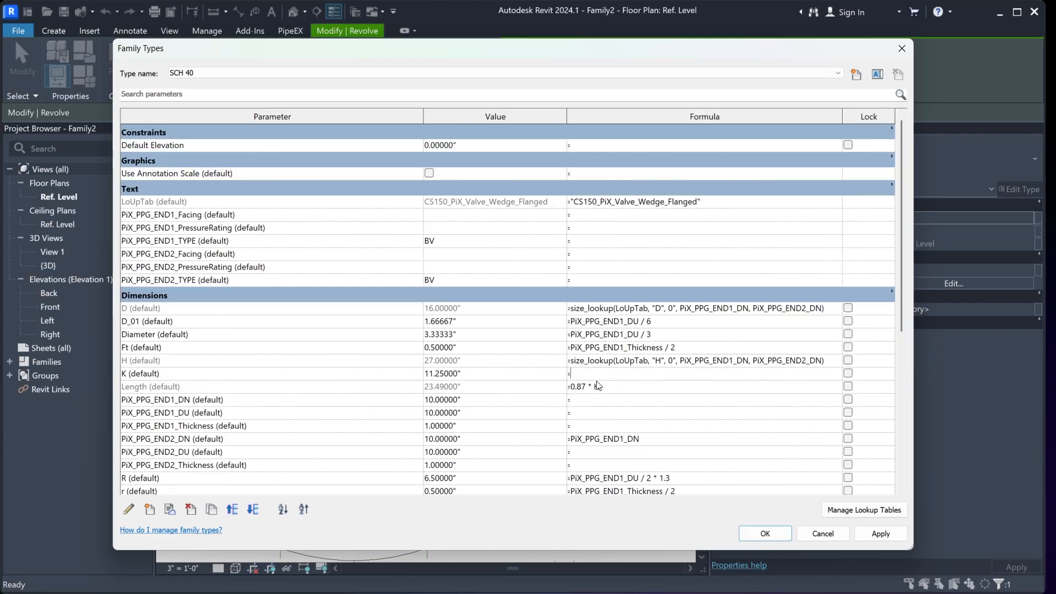
pyautogui.hotkey('ctrl', 'v')
pyautogui.click(660, 353)
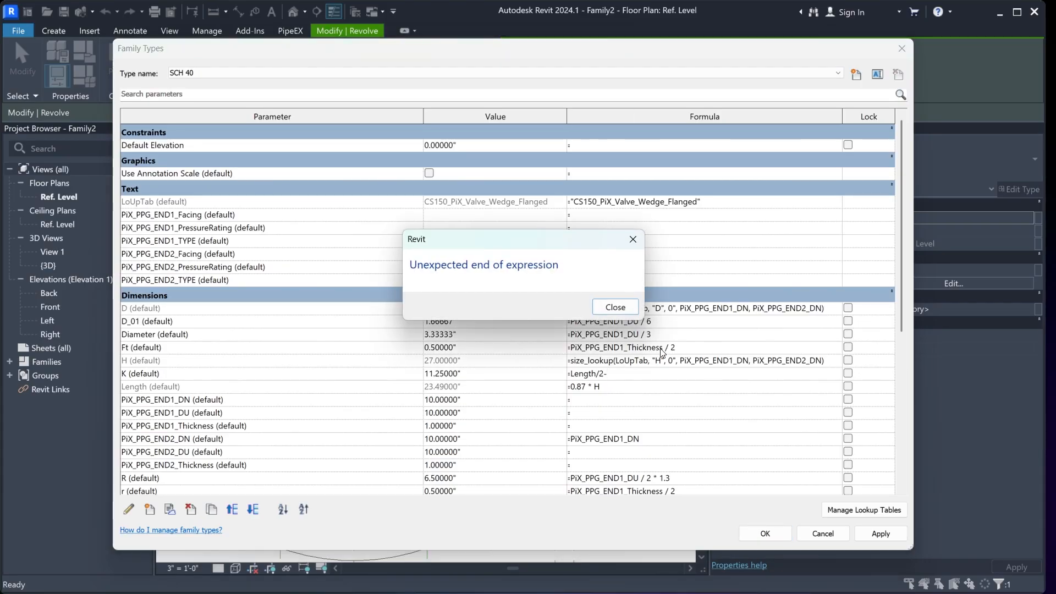
pyautogui.click(612, 306)
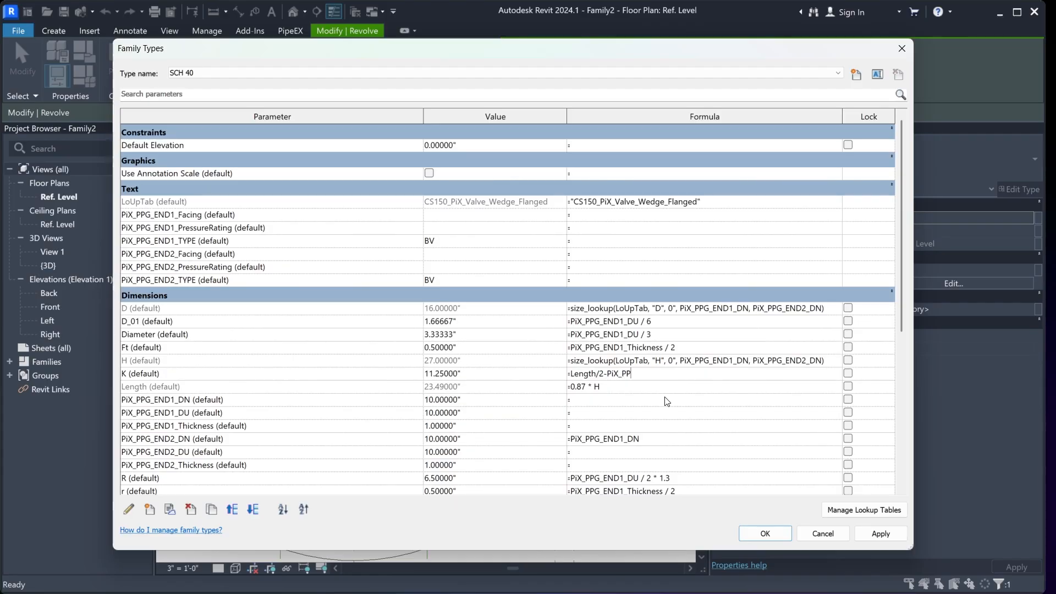
pyautogui.write('G_END1_Thickness/2')
pyautogui.click(680, 400)
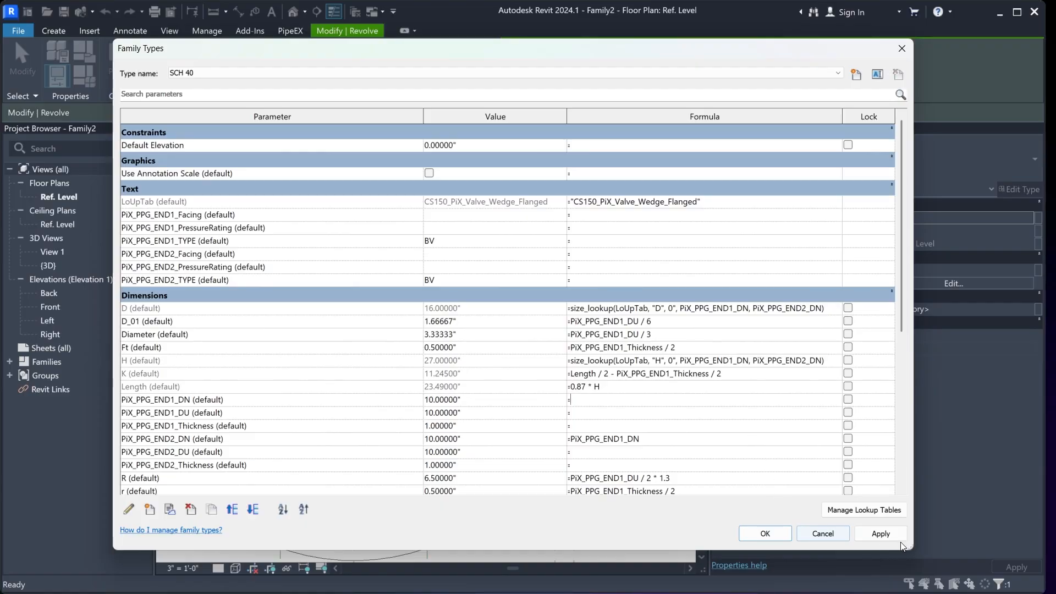
pyautogui.click(881, 537)
pyautogui.click(765, 533)
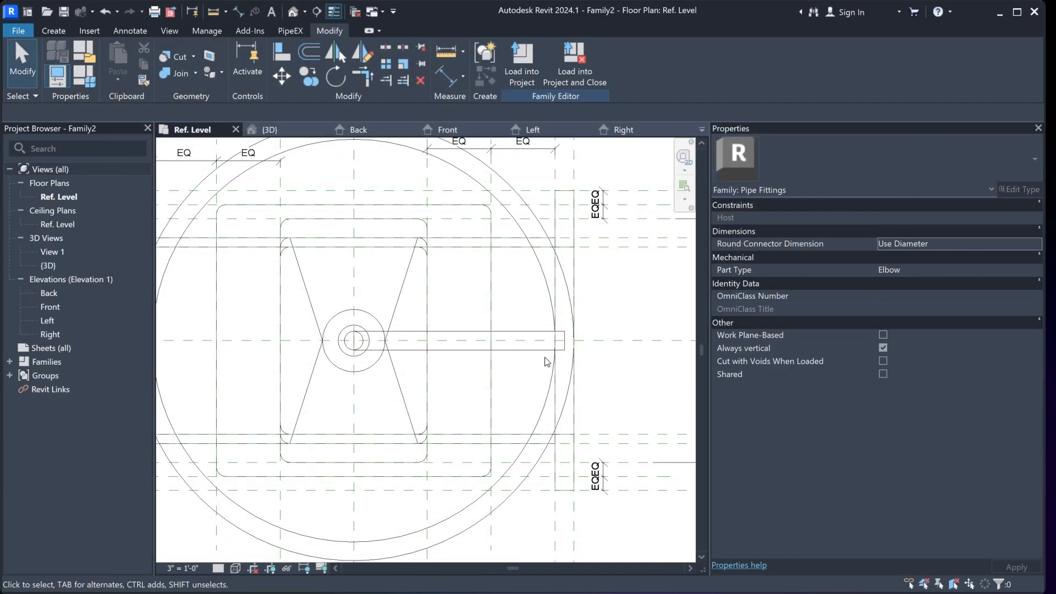
# Examine how the revolved spoke's inner and outer ends sit against the hub and the handwheel ring
pyautogui.click(410, 335)
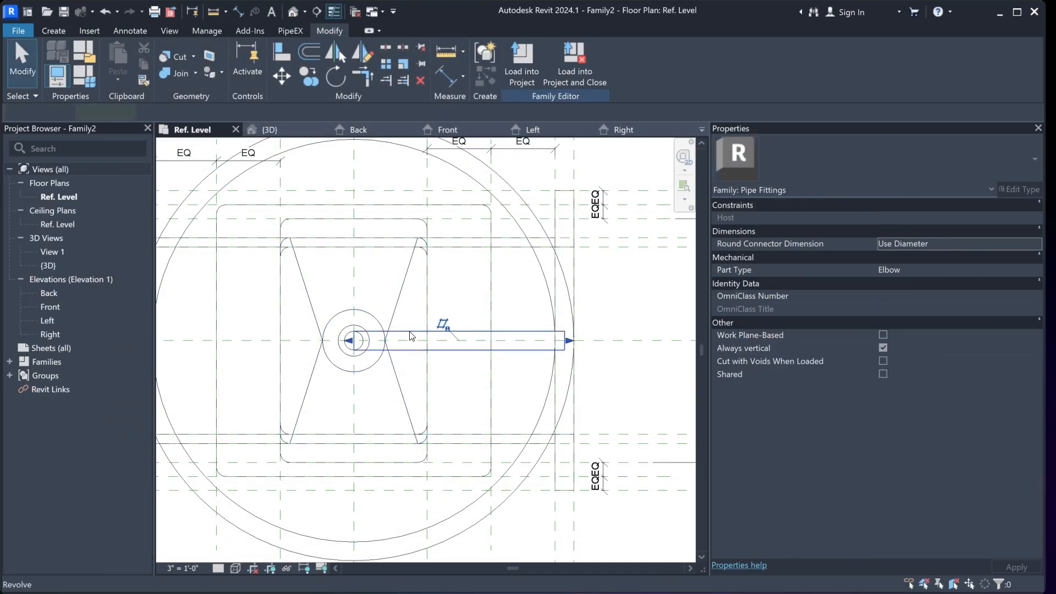
pyautogui.scroll(4, 364, 330)
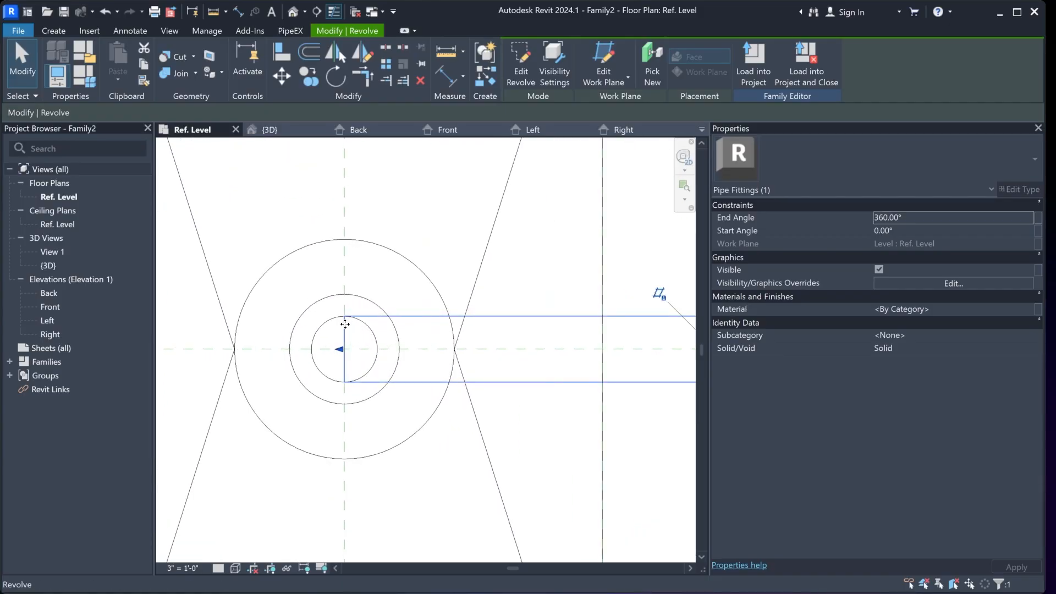
pyautogui.scroll(-1, 341, 368)
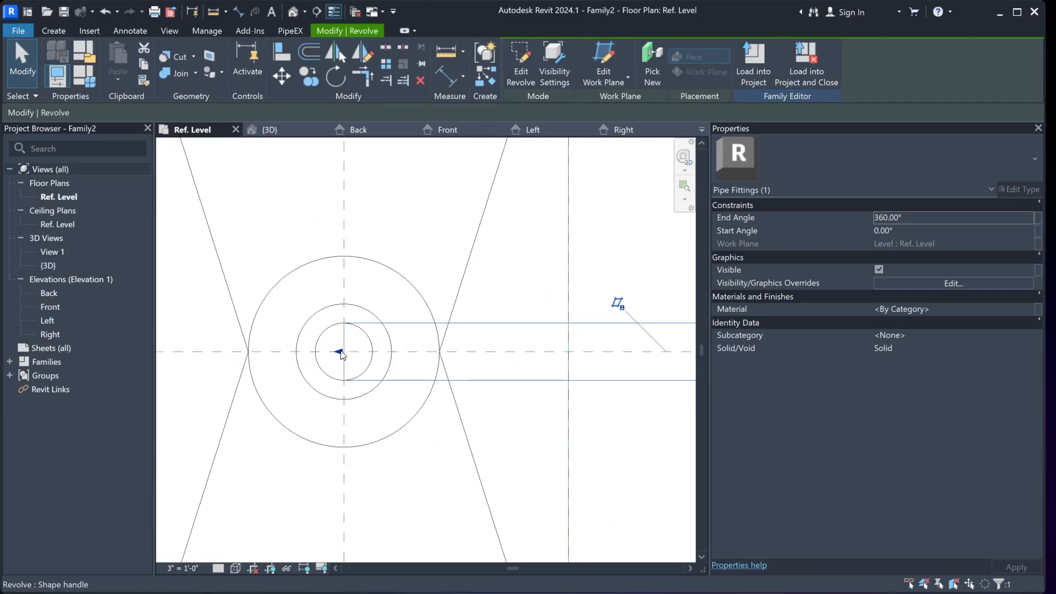
pyautogui.scroll(-3, 344, 355)
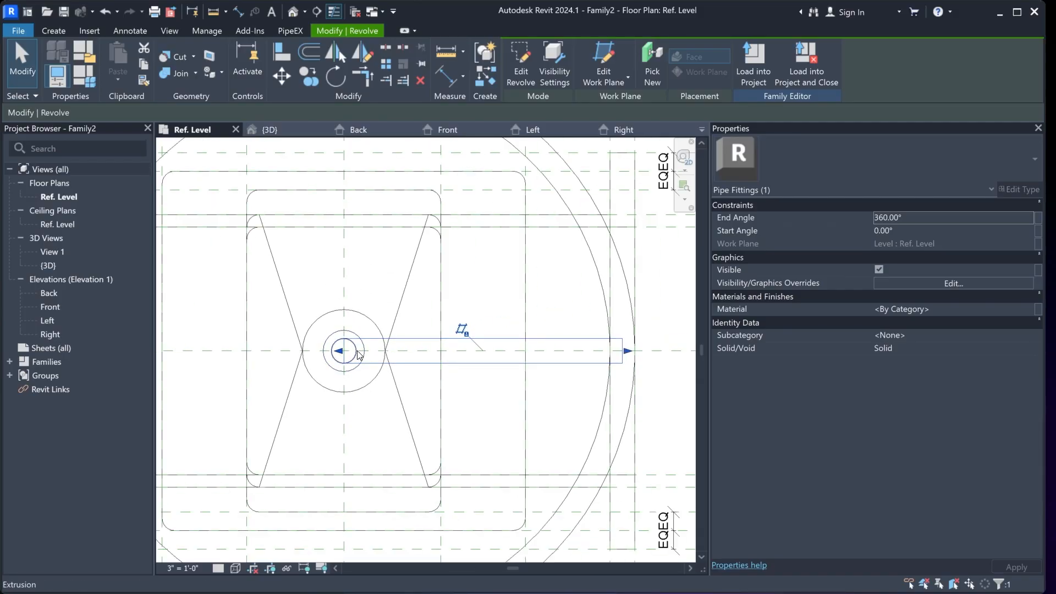
pyautogui.moveTo(616, 359); pyautogui.dragTo(572, 355, button='middle')
pyautogui.scroll(3, 572, 354)
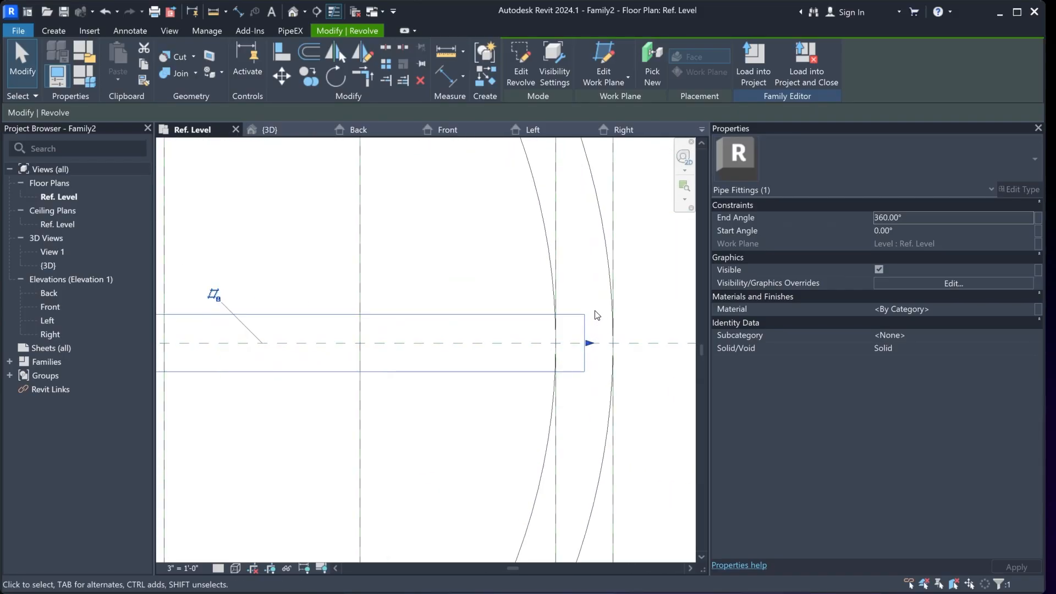
pyautogui.click(496, 411)
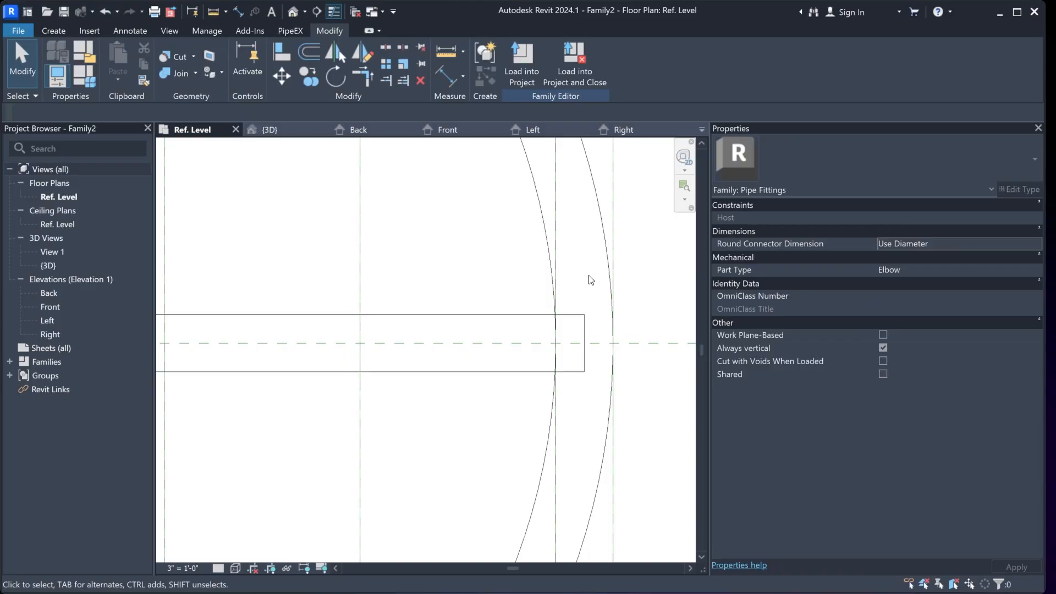
pyautogui.scroll(-4, 588, 275)
pyautogui.moveTo(589, 277); pyautogui.dragTo(589, 325, button='middle')
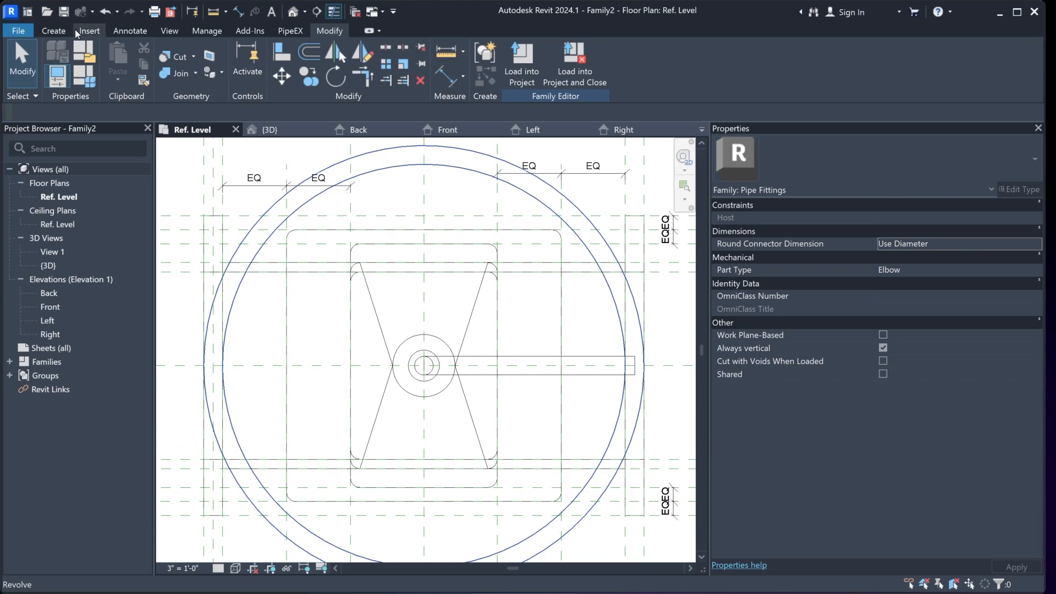
# Draw a reference plane from the handwheel centre toward the upper left, about 38° off the vertical centre line
pyautogui.press('r')
pyautogui.press('p')
pyautogui.click(55, 31)
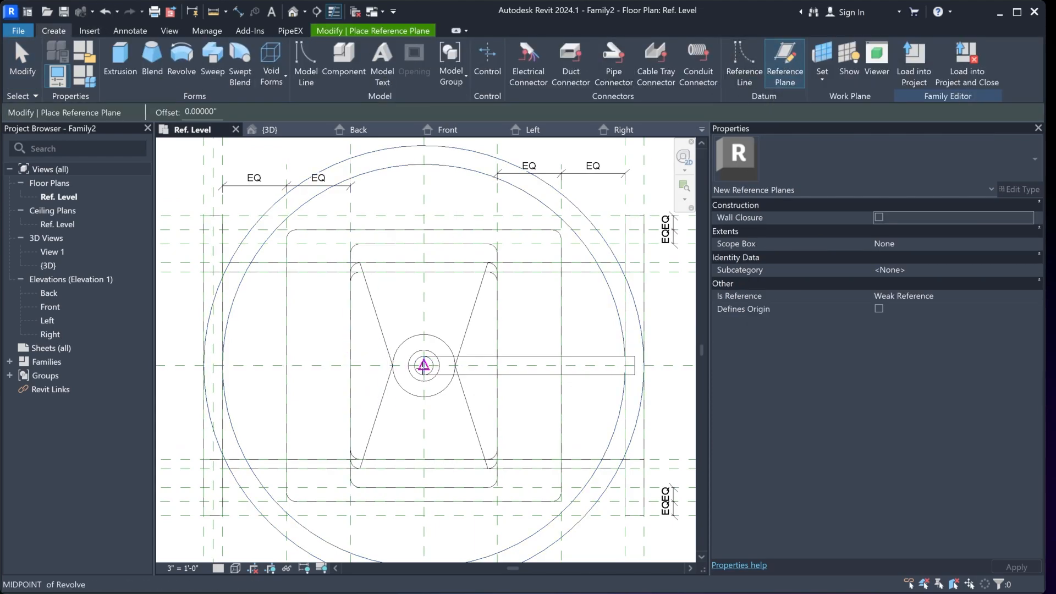
pyautogui.click(423, 365)
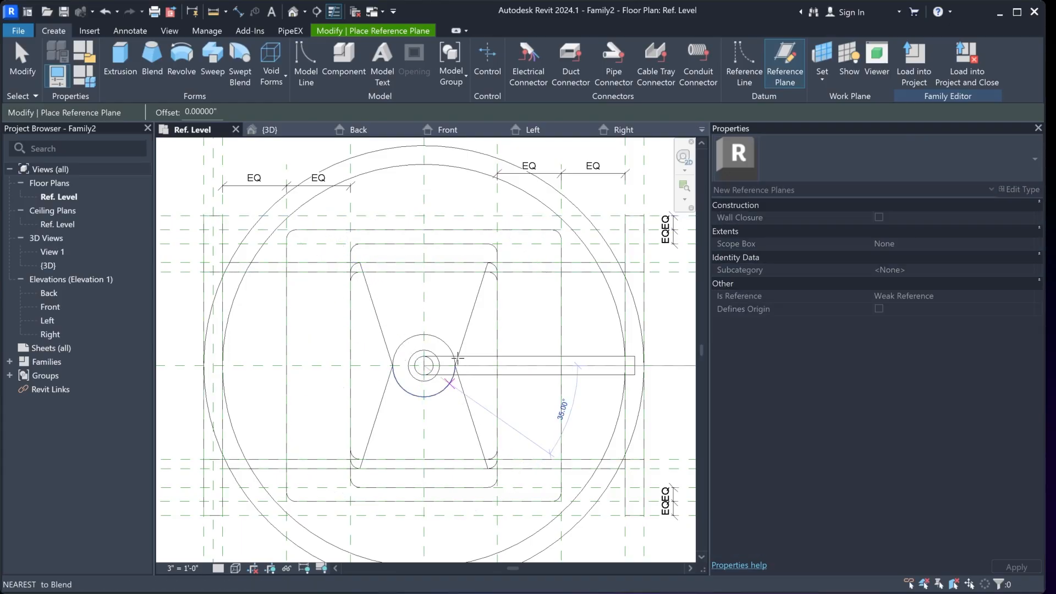
pyautogui.click(296, 201)
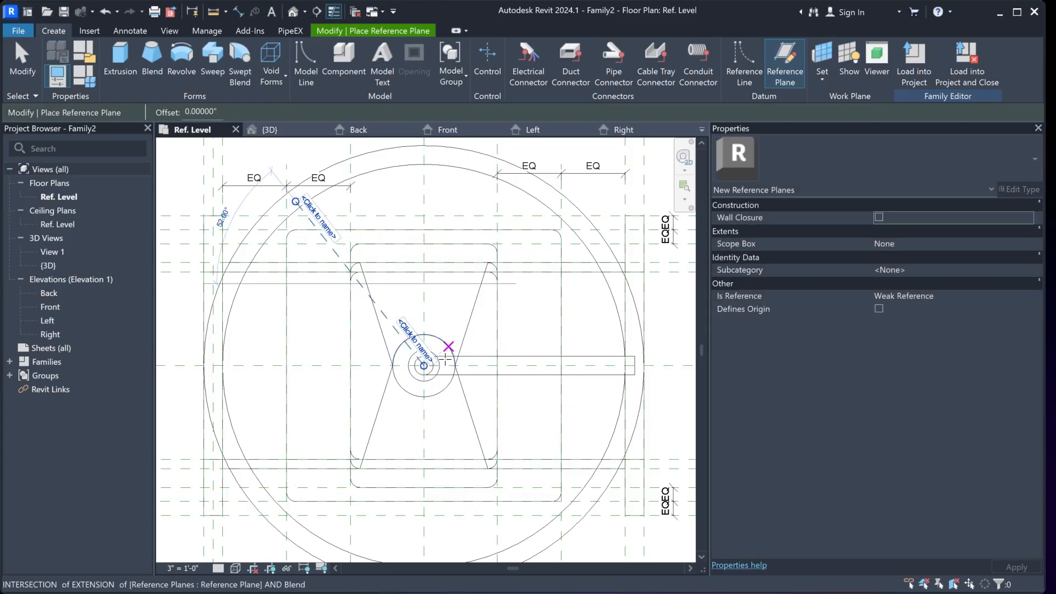
pyautogui.press('Escape')
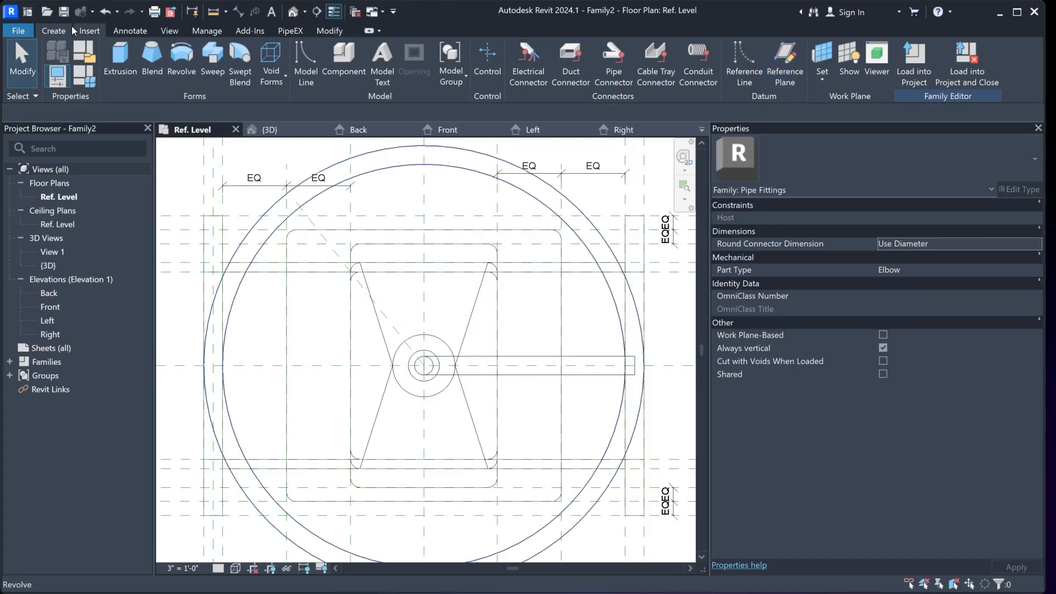
# Draw a second reference plane from the handwheel centre toward the lower left, about 30° off the vertical centre line
pyautogui.click(785, 60)
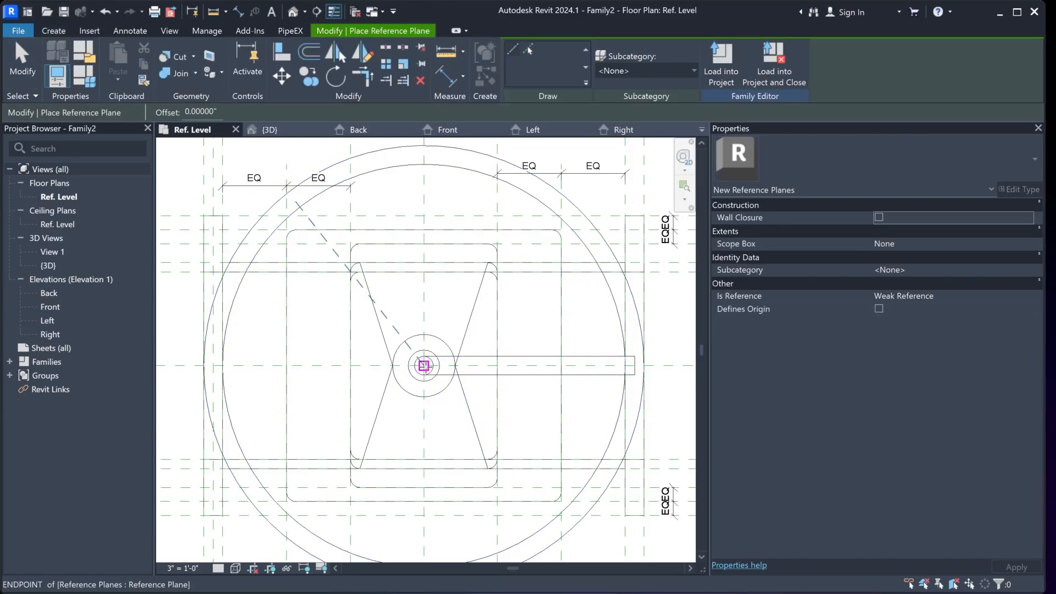
pyautogui.click(425, 365)
pyautogui.click(330, 527)
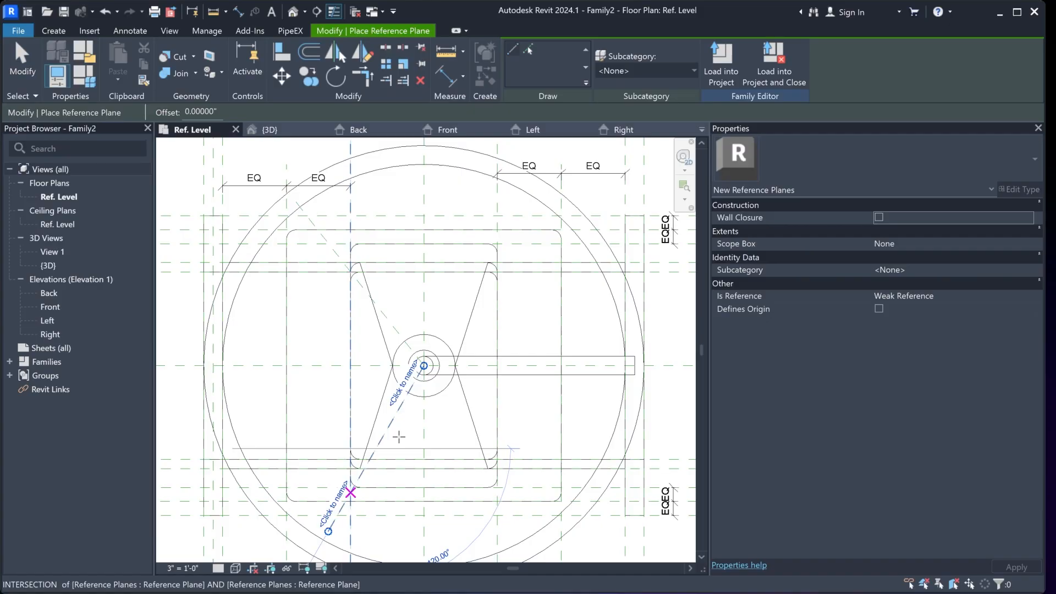
pyautogui.press('Escape')
# Add an angular dimension between the upper diagonal reference plane and the vertical centre line
pyautogui.click(132, 29)
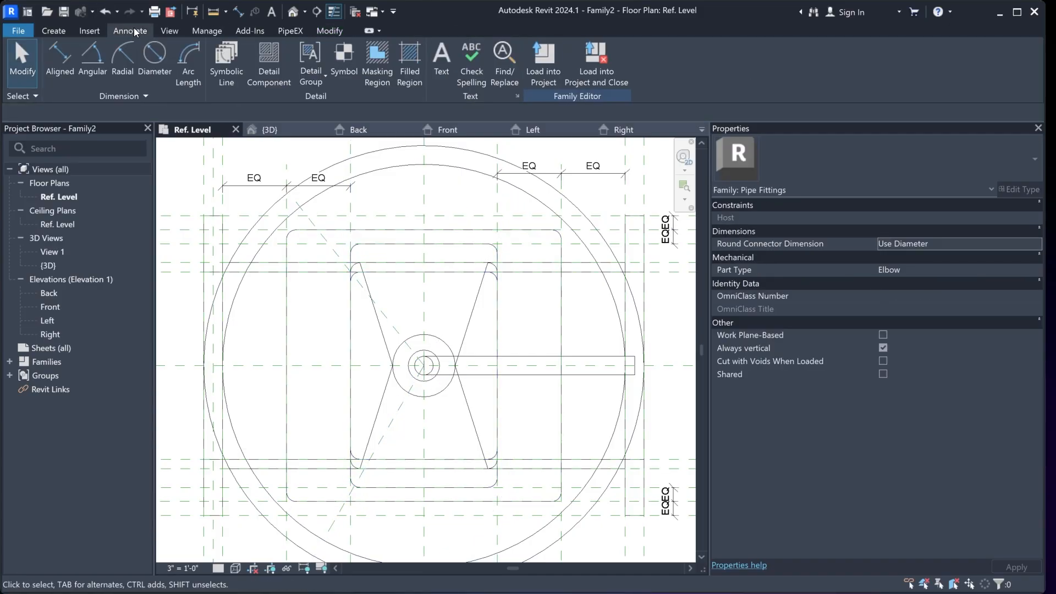
pyautogui.click(91, 65)
pyautogui.click(393, 322)
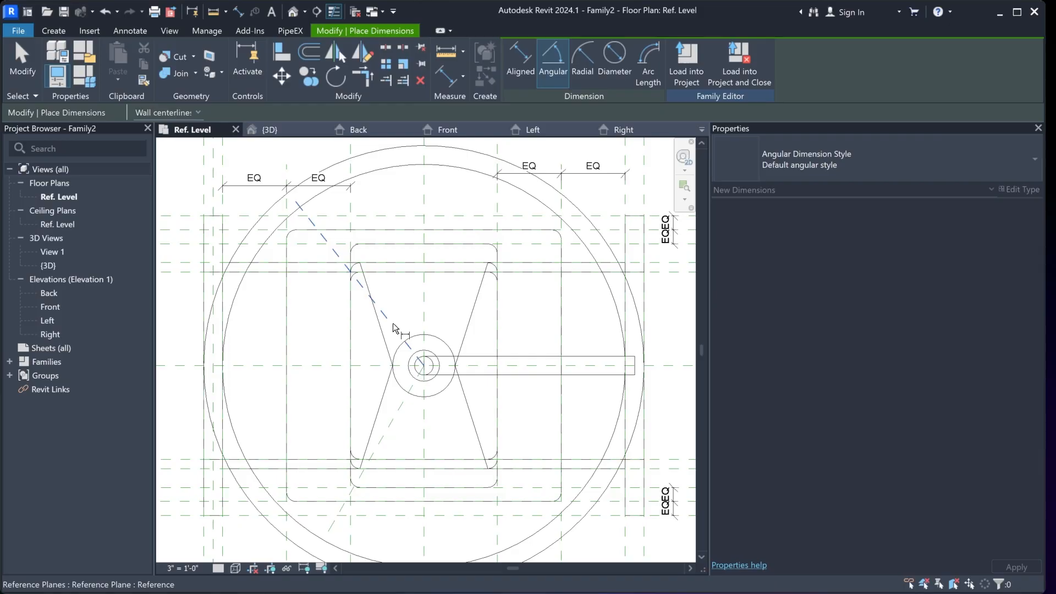
pyautogui.click(424, 321)
pyautogui.click(422, 316)
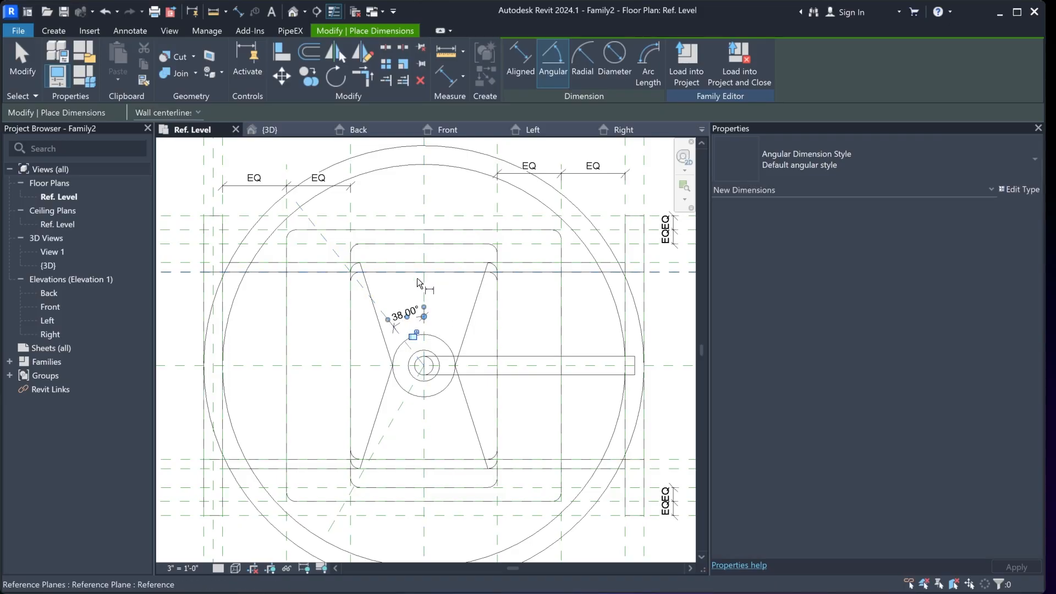
pyautogui.press('Escape')
pyautogui.press('Escape')
# Set the angle between the upper diagonal reference plane and the vertical centre line to 30°
pyautogui.click(325, 236)
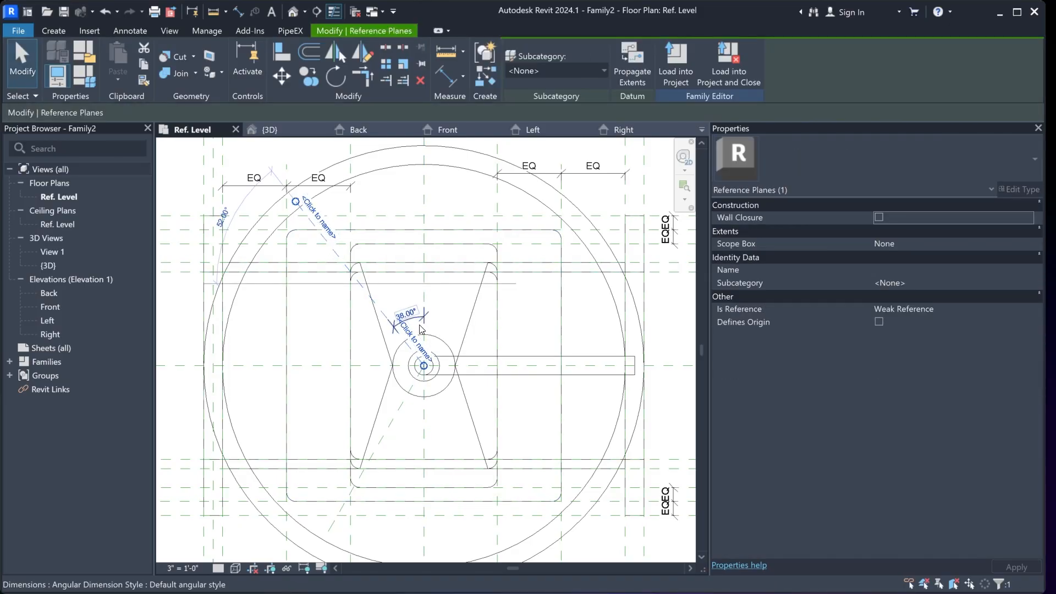
pyautogui.click(409, 317)
pyautogui.write('30')
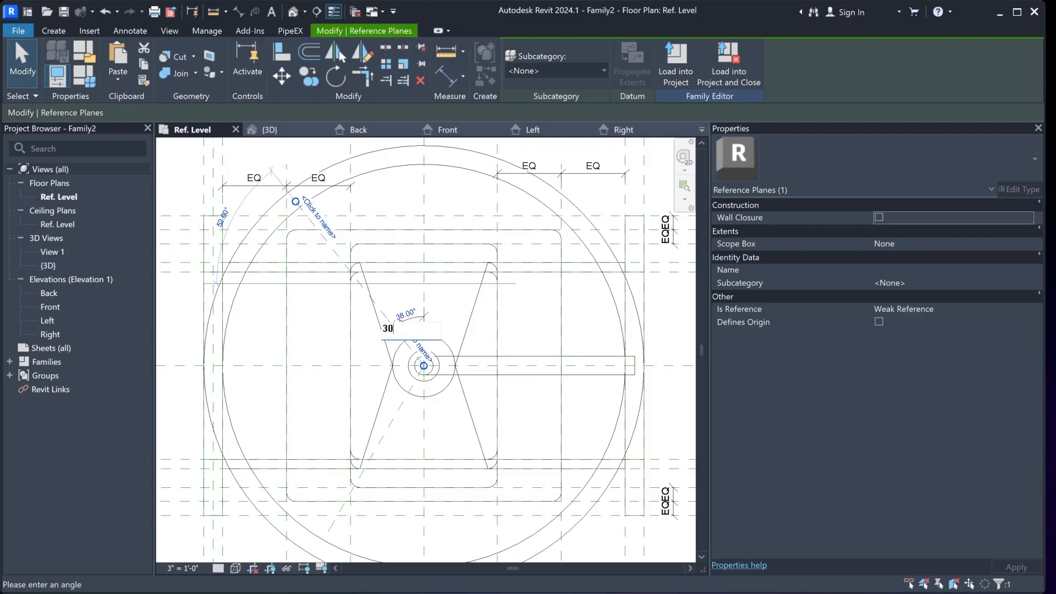
pyautogui.press('Return')
pyautogui.click(520, 324)
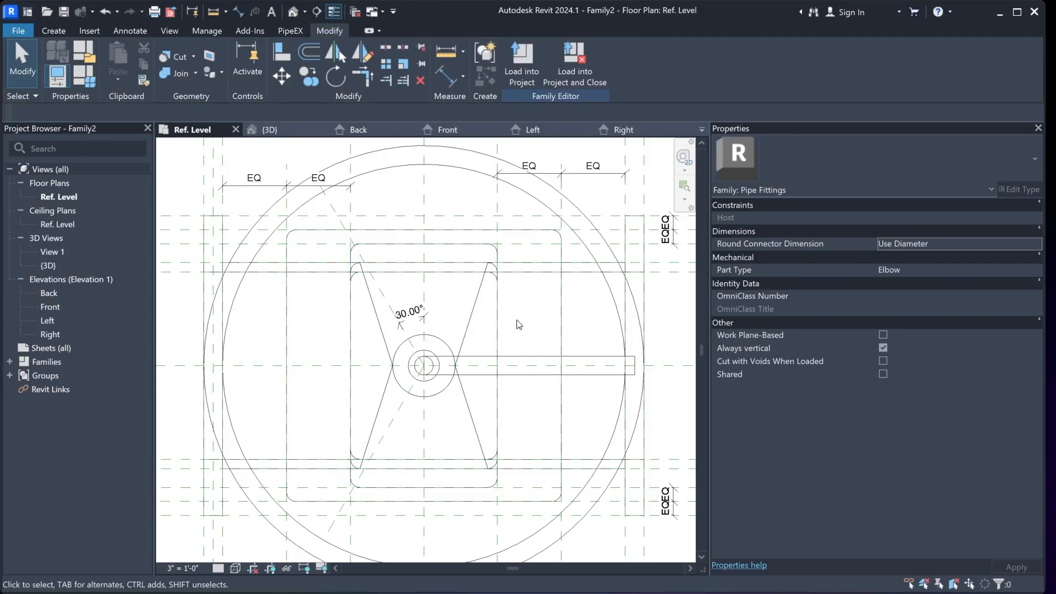
# Add an angular dimension between the lower diagonal reference plane and the vertical centre line
pyautogui.click(121, 30)
pyautogui.click(93, 62)
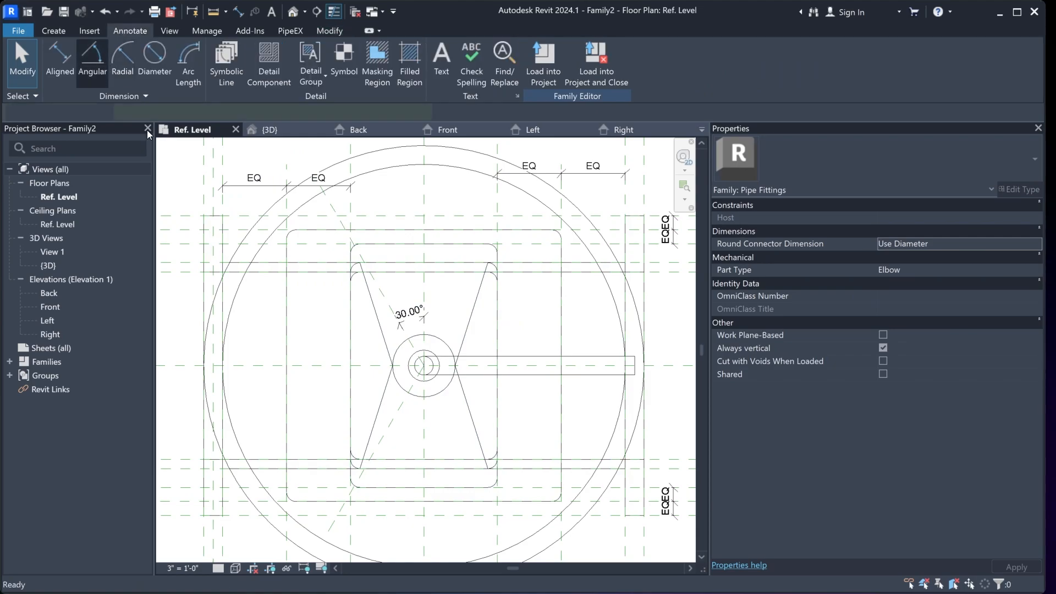
pyautogui.click(427, 441)
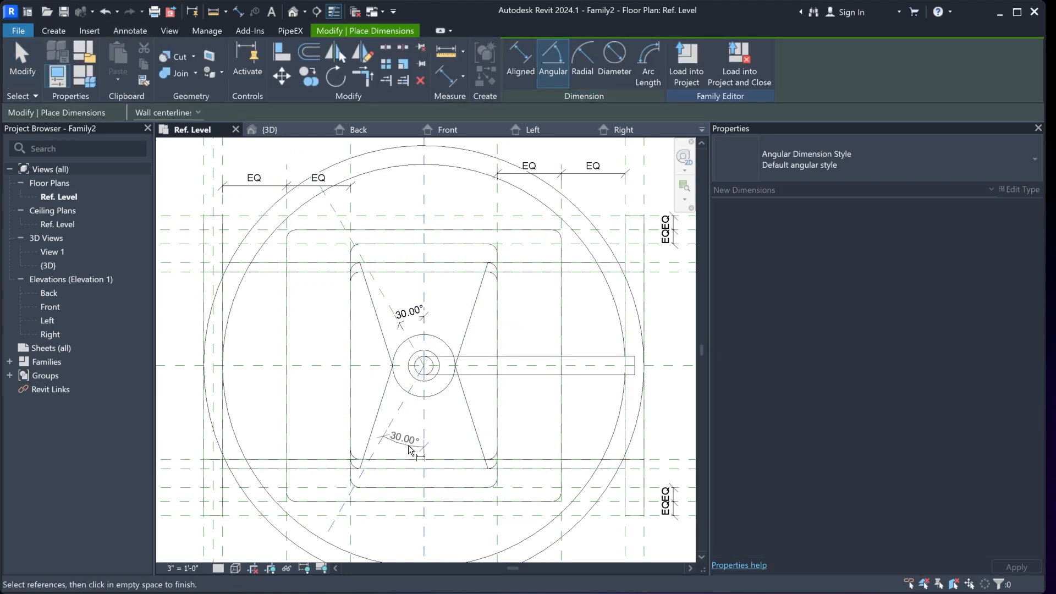
pyautogui.click(408, 445)
pyautogui.click(401, 460)
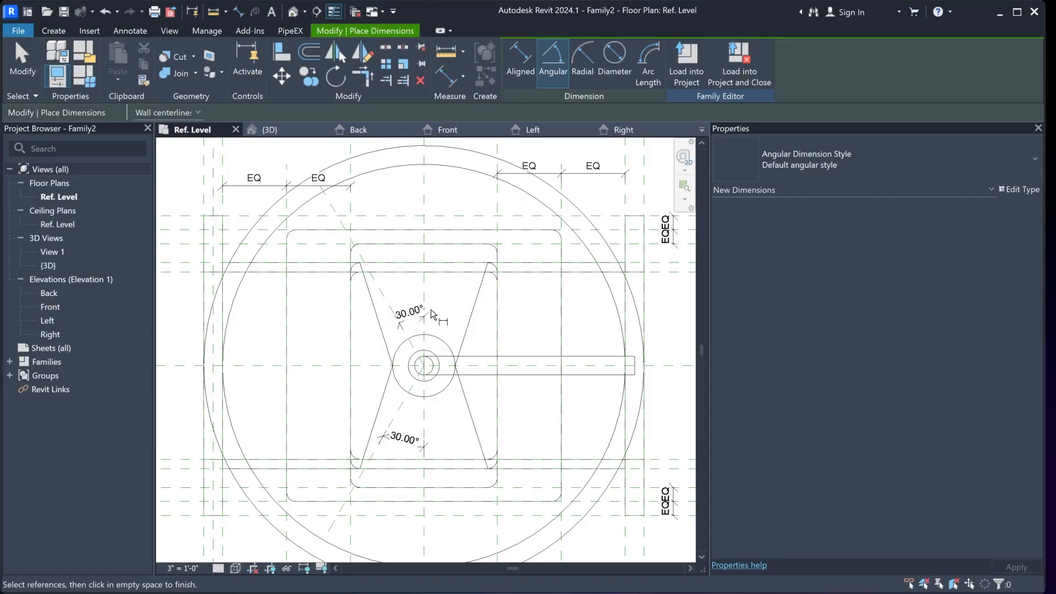
pyautogui.press('Escape')
pyautogui.press('Escape')
# Lock the angular dimension of the upper diagonal reference plane
pyautogui.click(418, 340)
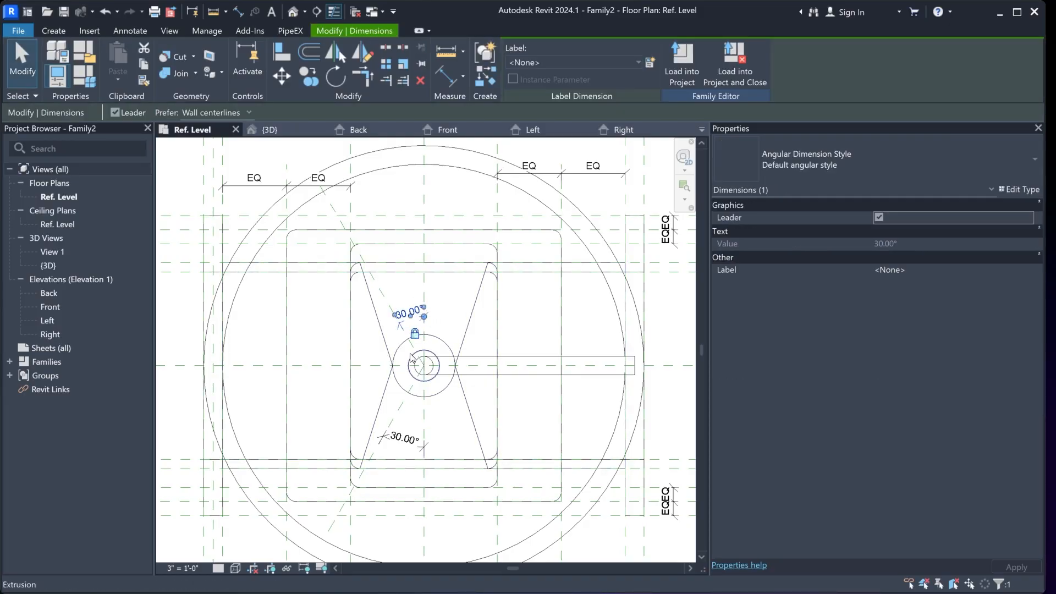
pyautogui.click(418, 337)
pyautogui.click(418, 338)
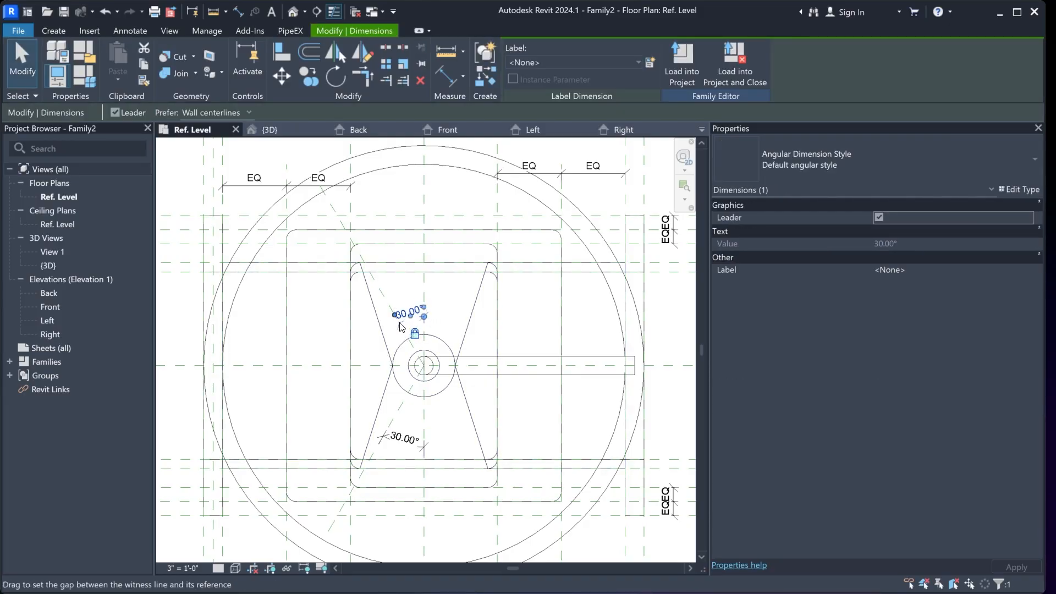
pyautogui.press('Escape')
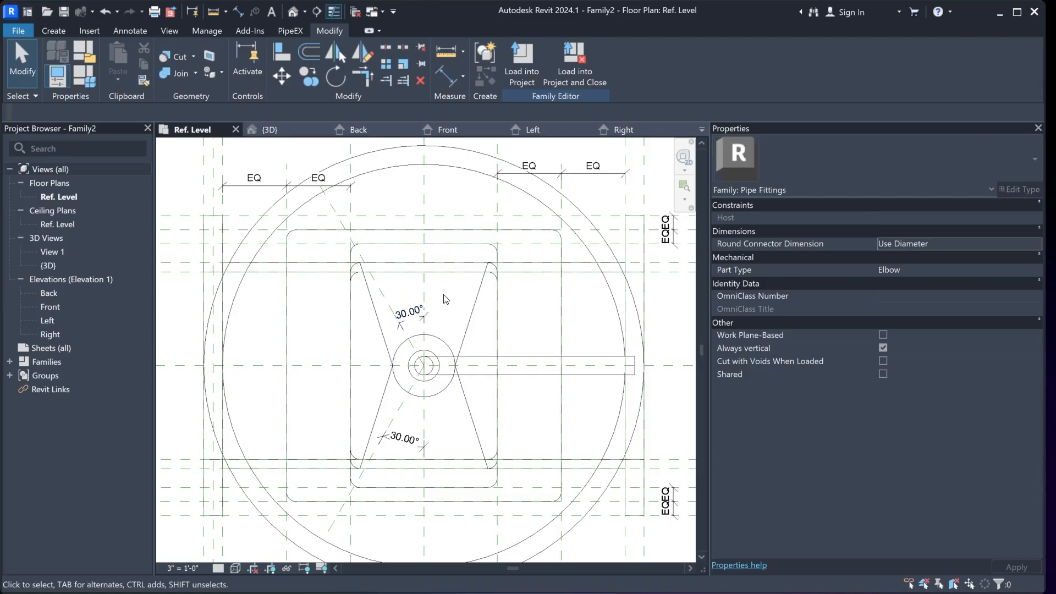
# Start a revolve and draw its first boundary line from the wheel centre along the upper diagonal reference plane, about 10.25" long
pyautogui.moveTo(445, 298); pyautogui.dragTo(440, 298, button='middle')
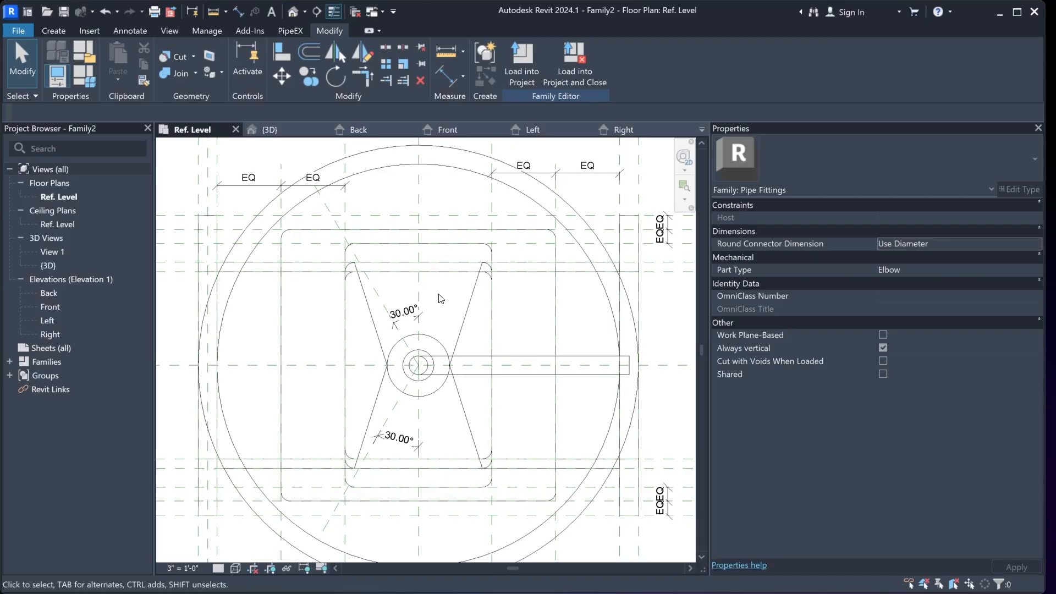
pyautogui.click(54, 33)
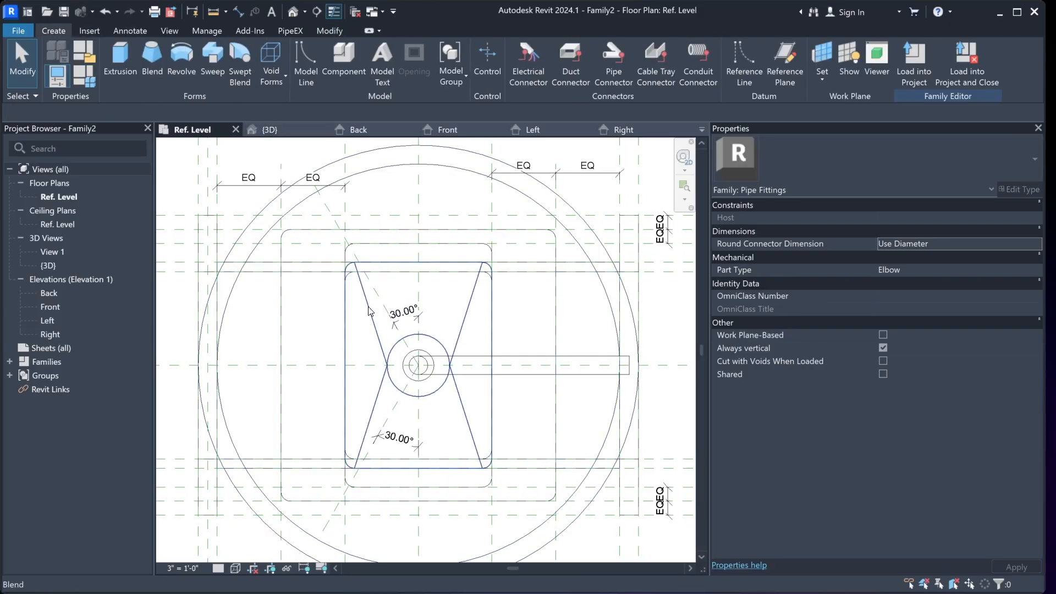
pyautogui.click(183, 57)
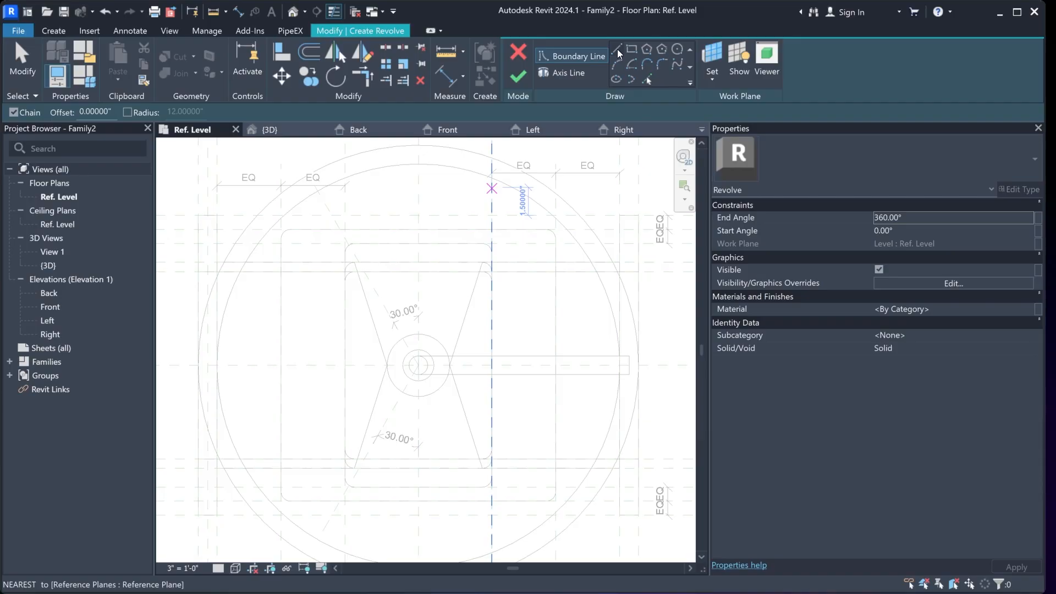
pyautogui.scroll(1, 428, 365)
pyautogui.scroll(3, 428, 366)
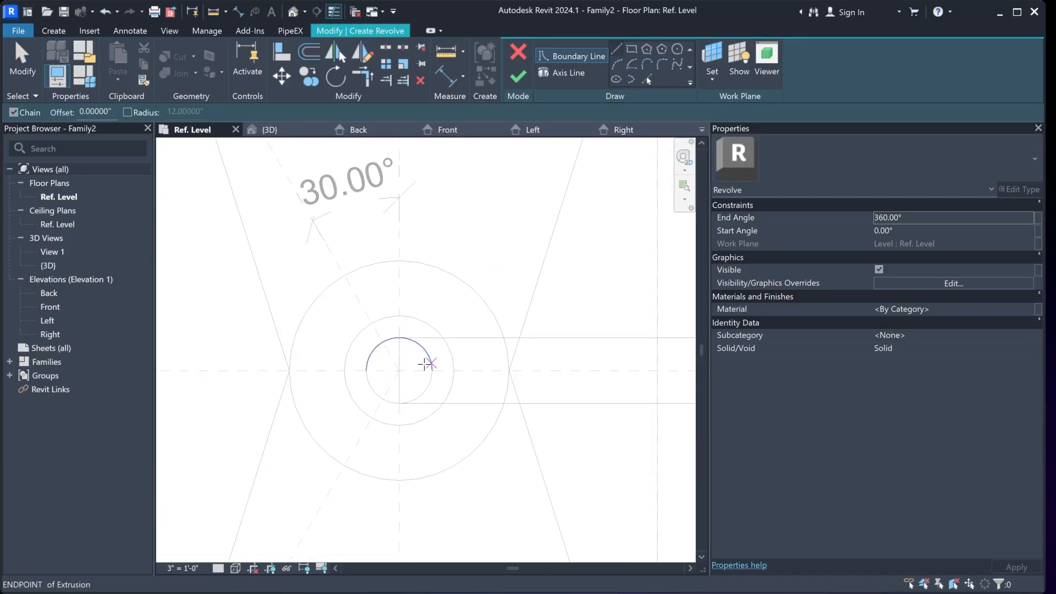
pyautogui.click(400, 385)
pyautogui.scroll(-2, 407, 412)
pyautogui.scroll(-2, 407, 411)
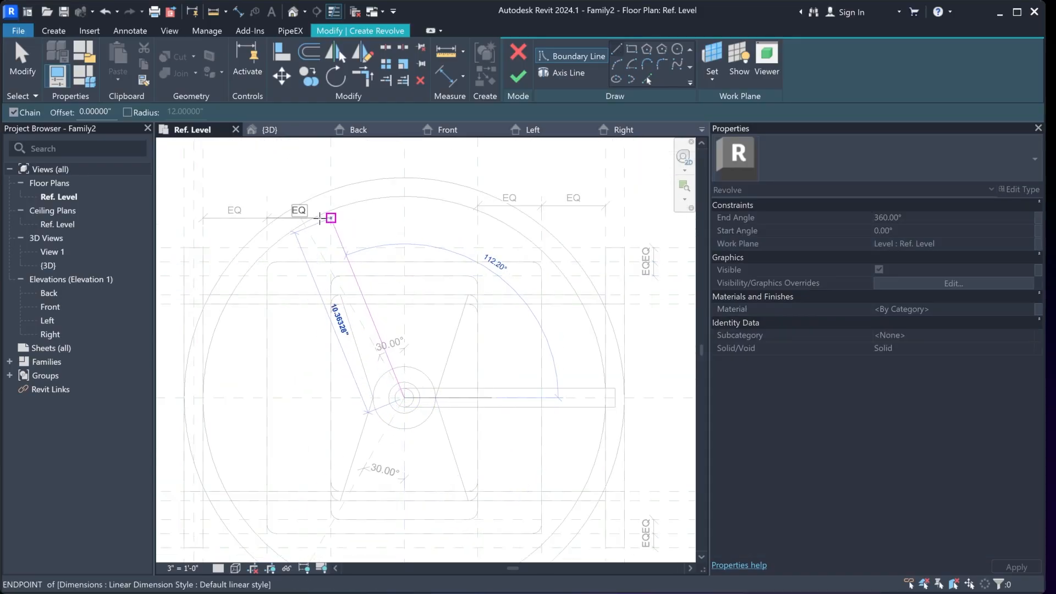
pyautogui.scroll(4, 304, 231)
pyautogui.click(299, 245)
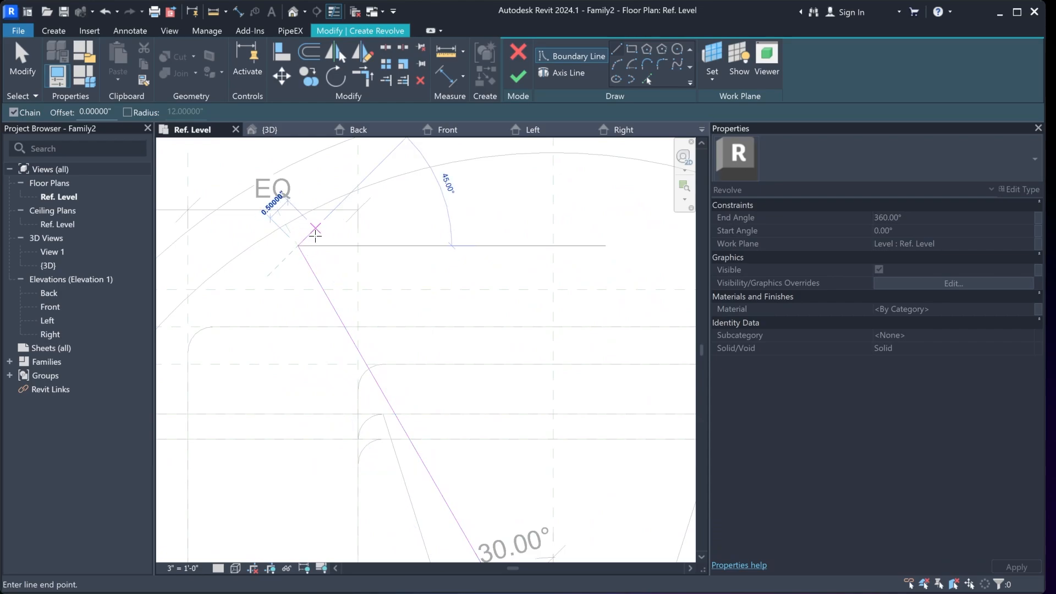
# Complete the spoke profile as a narrow slanted rectangle about 0.5" wide, closing it at the wheel centre
pyautogui.scroll(-3, 319, 234)
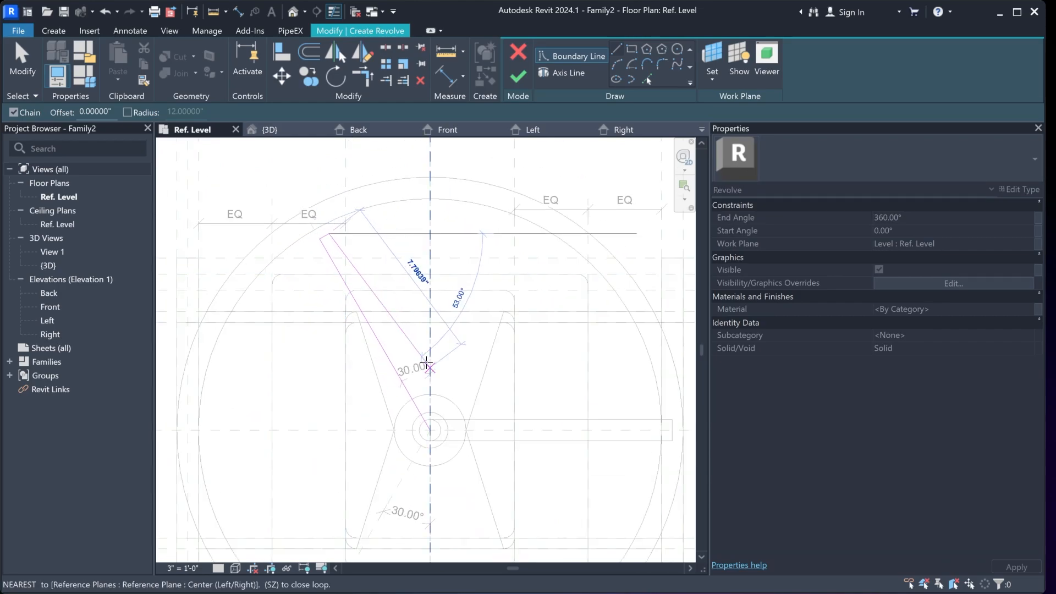
pyautogui.scroll(3, 431, 407)
pyautogui.scroll(3, 425, 415)
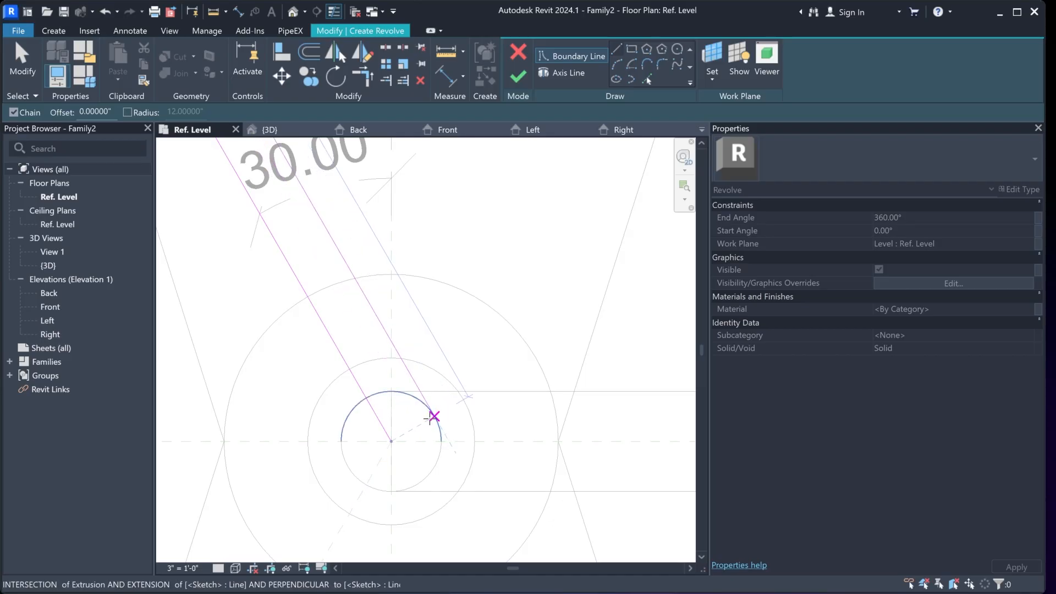
pyautogui.scroll(4, 433, 416)
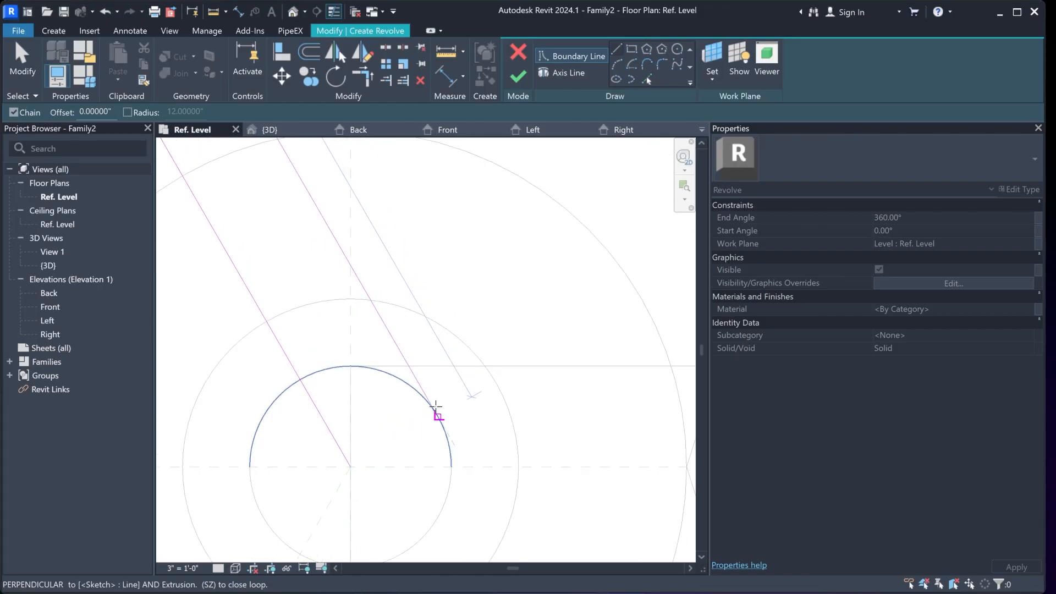
pyautogui.click(435, 408)
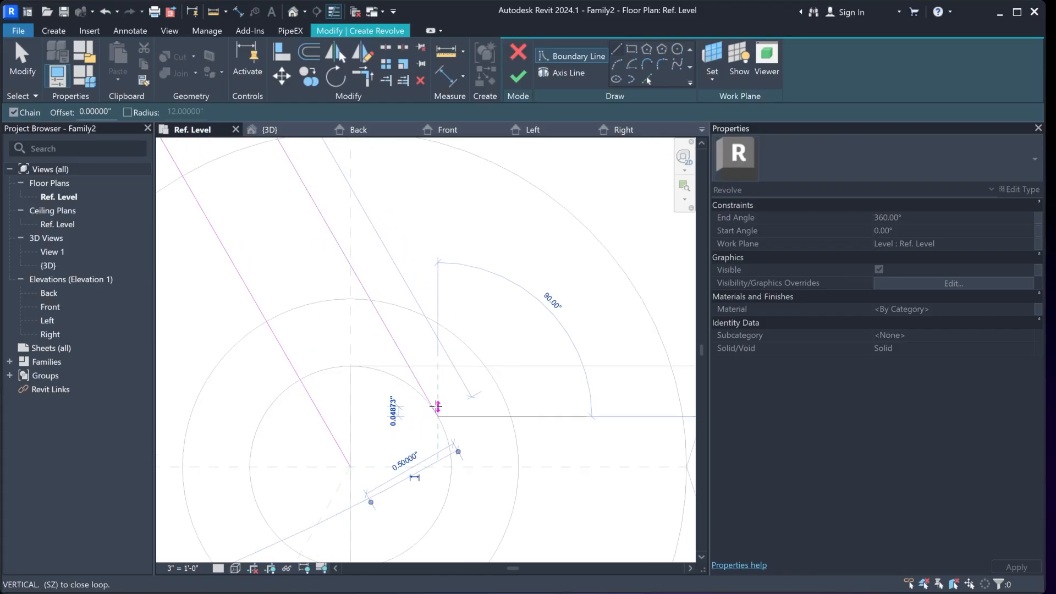
pyautogui.click(350, 467)
pyautogui.scroll(-3, 393, 427)
pyautogui.scroll(-1, 424, 309)
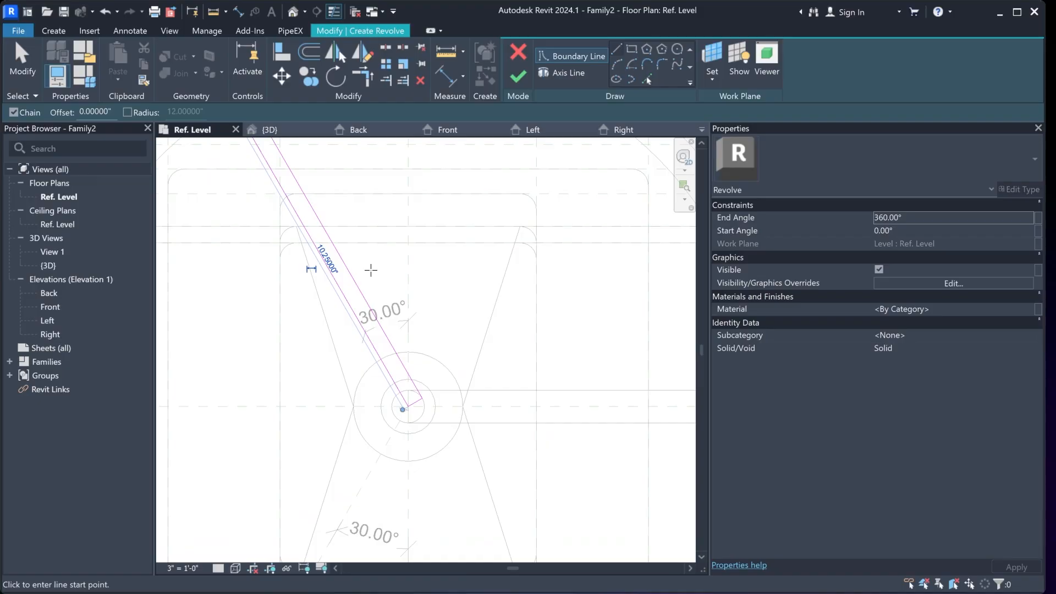
pyautogui.moveTo(370, 267); pyautogui.dragTo(397, 341, button='middle')
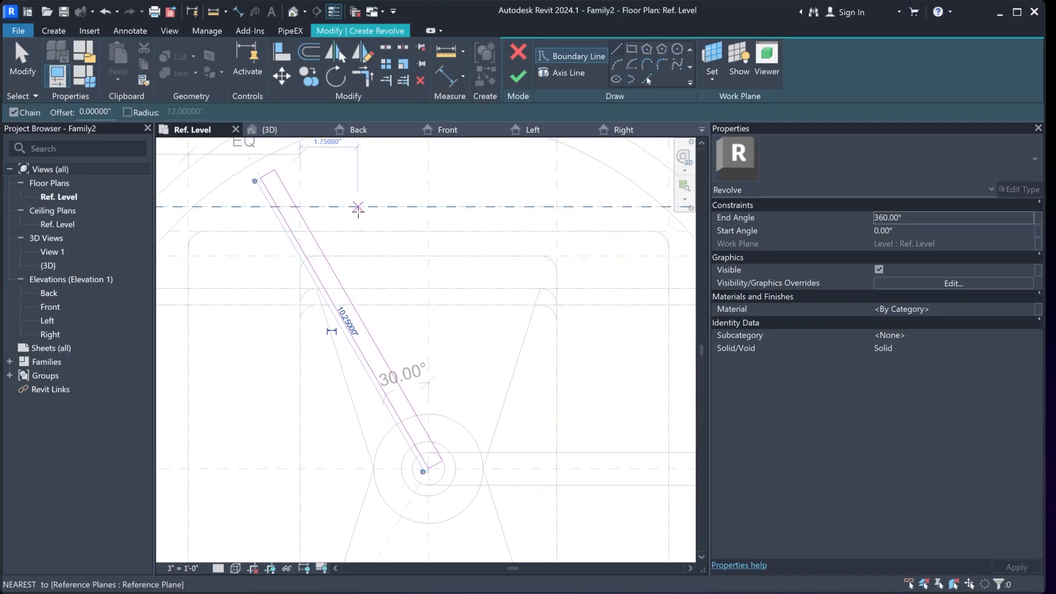
# Add aligned dimensions to the length and the width of the slanted spoke profile
pyautogui.click(450, 80)
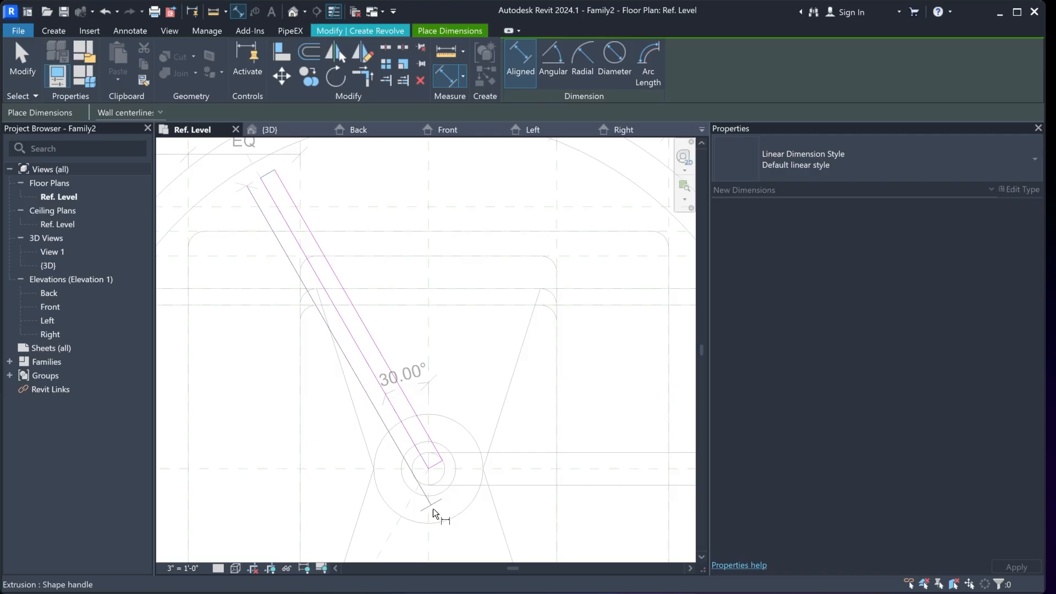
pyautogui.scroll(3, 437, 463)
pyautogui.click(438, 460)
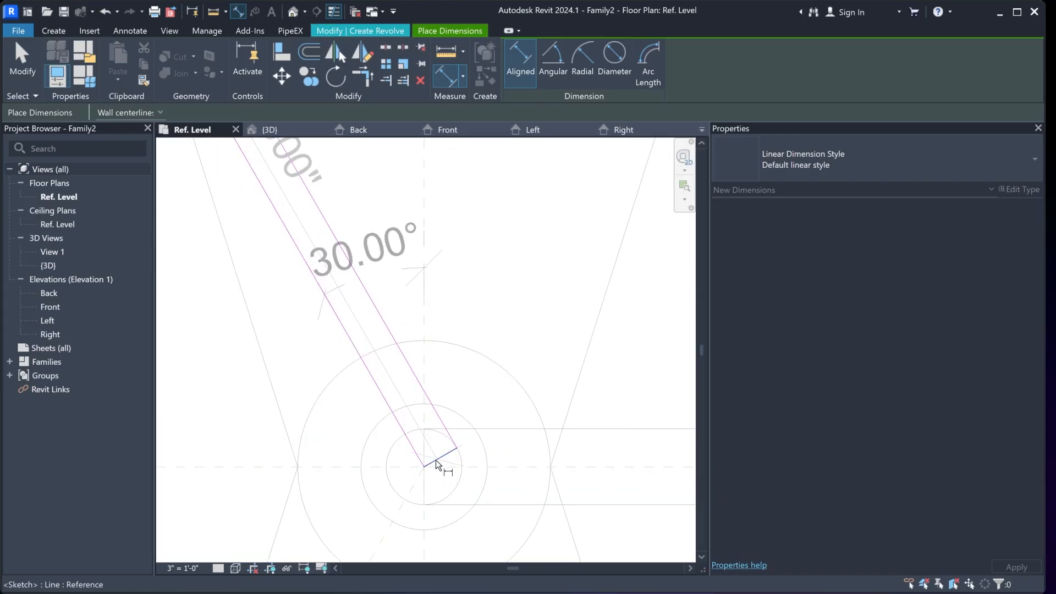
pyautogui.scroll(-3, 426, 472)
pyautogui.click(455, 355)
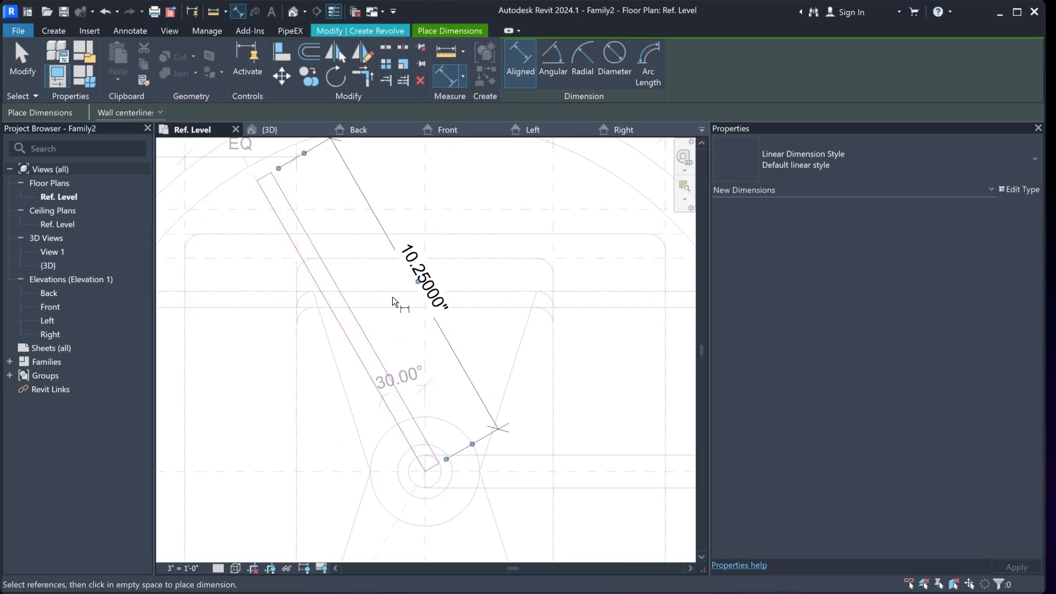
pyautogui.click(281, 196)
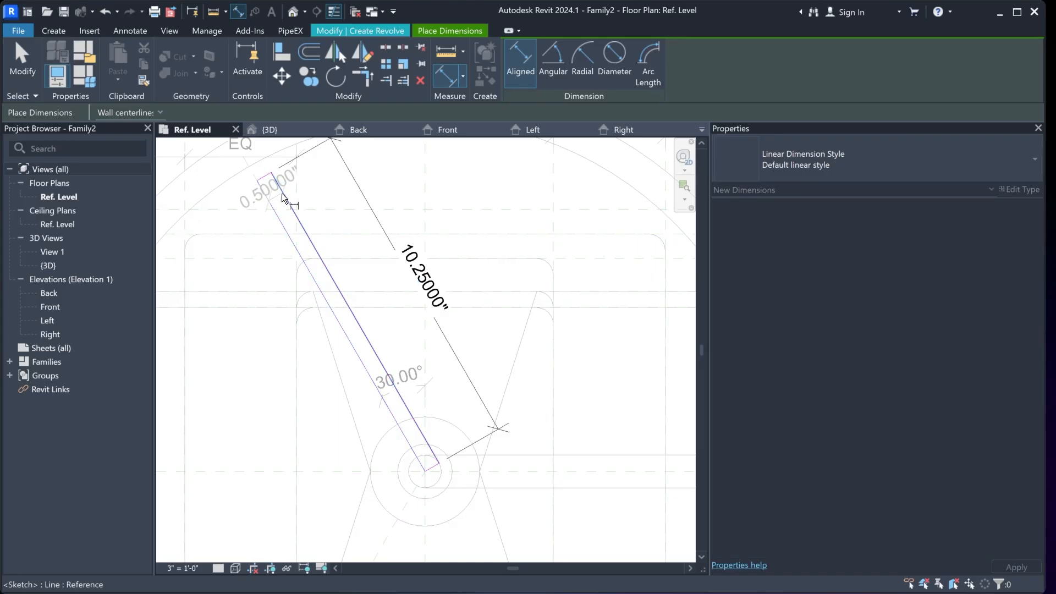
pyautogui.scroll(-3, 374, 355)
pyautogui.click(295, 208)
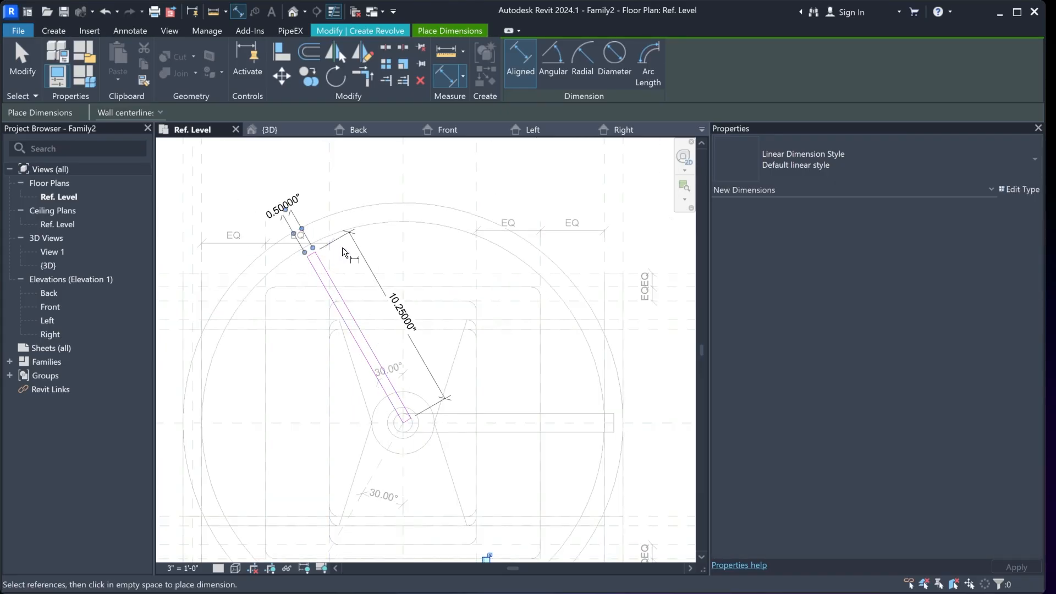
pyautogui.press('Escape')
pyautogui.press('Escape')
# Label the spoke profile's width dimension with parameter Ft and its length dimension with parameter K
pyautogui.click(298, 193)
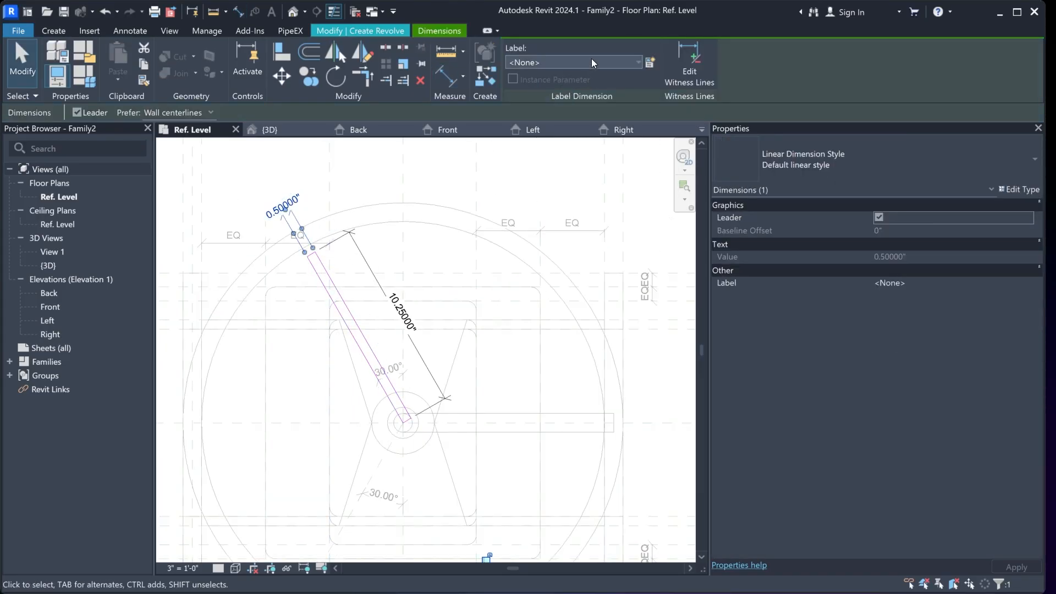
pyautogui.click(593, 61)
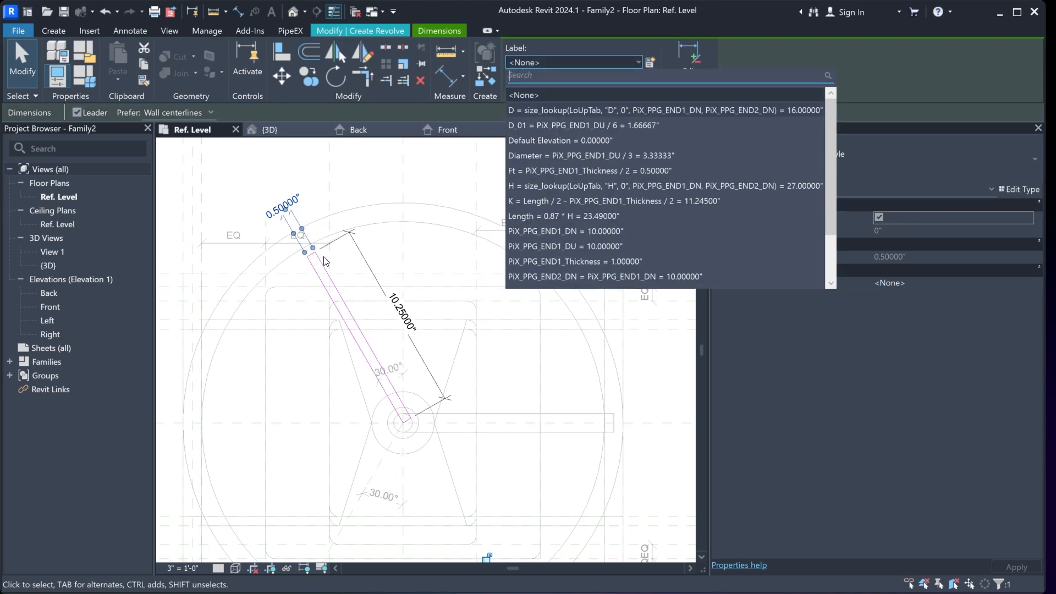
pyautogui.click(528, 171)
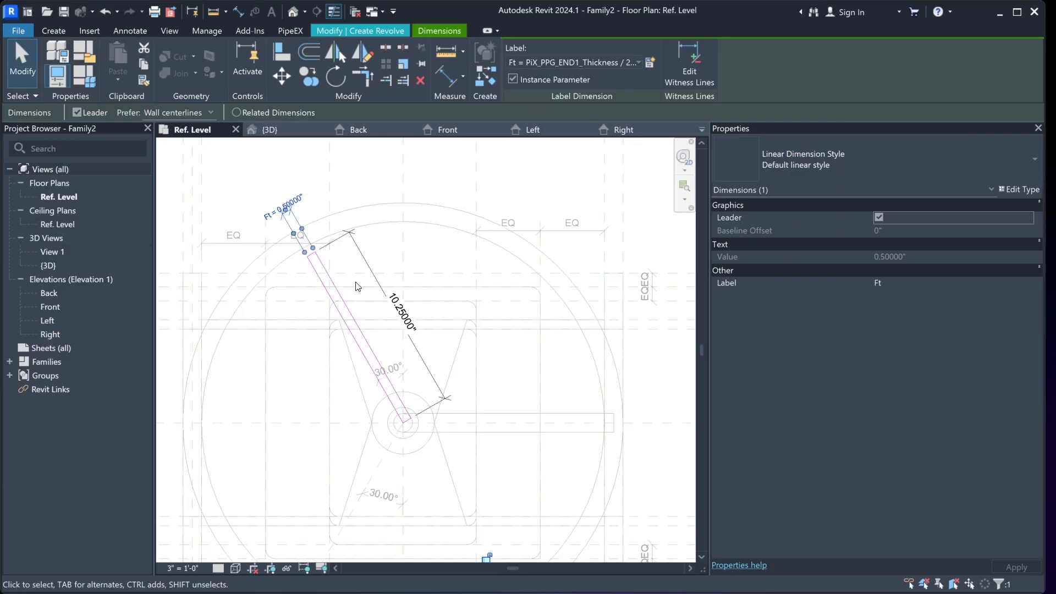
pyautogui.click(385, 286)
pyautogui.click(565, 61)
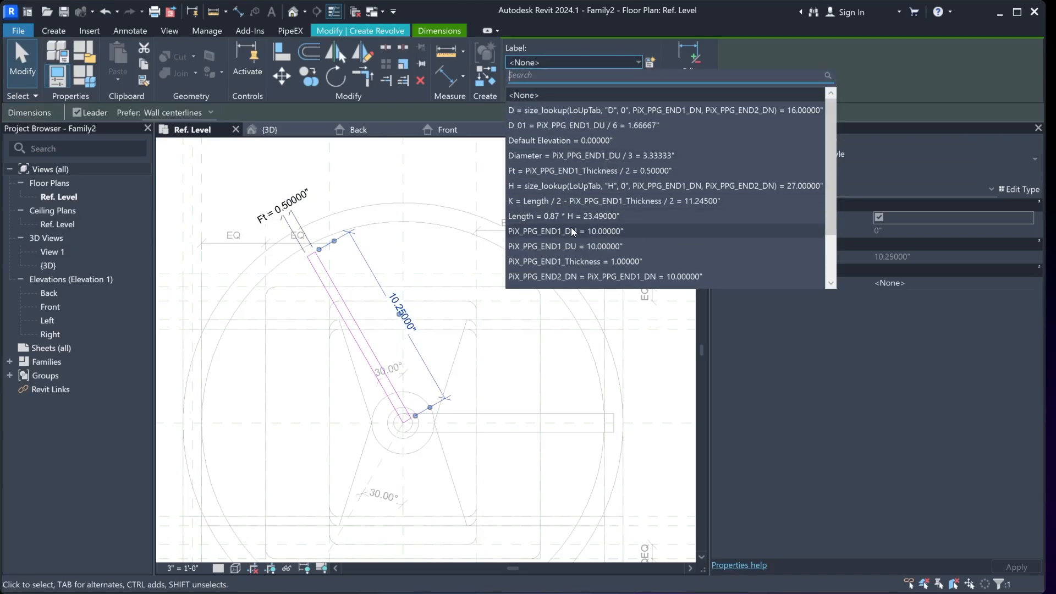
pyautogui.click(523, 200)
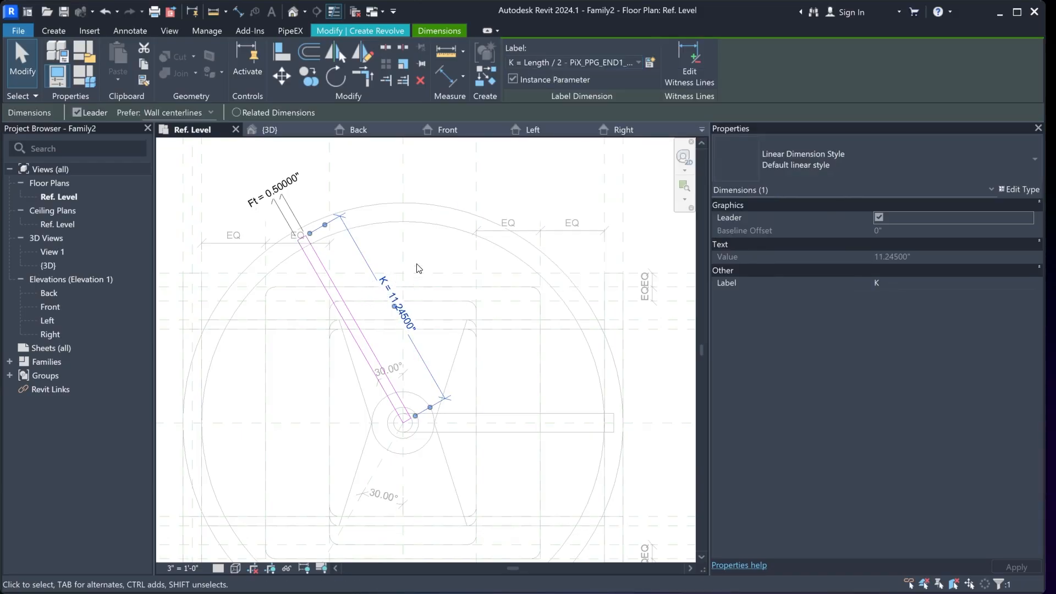
pyautogui.press('Escape')
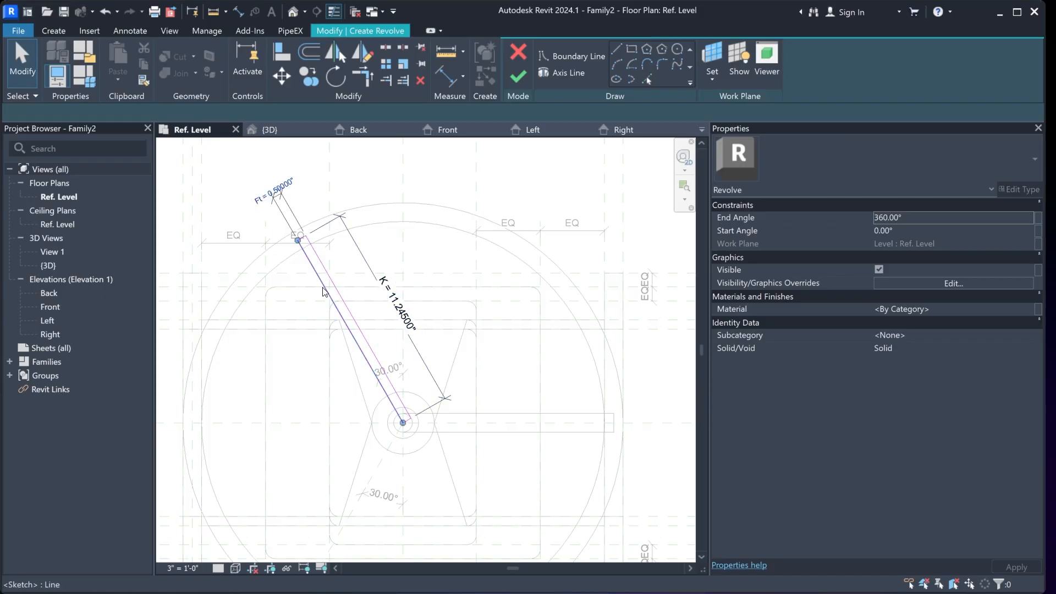
# Try to finish the upper spoke's revolve sketch without an axis line
pyautogui.click(339, 302)
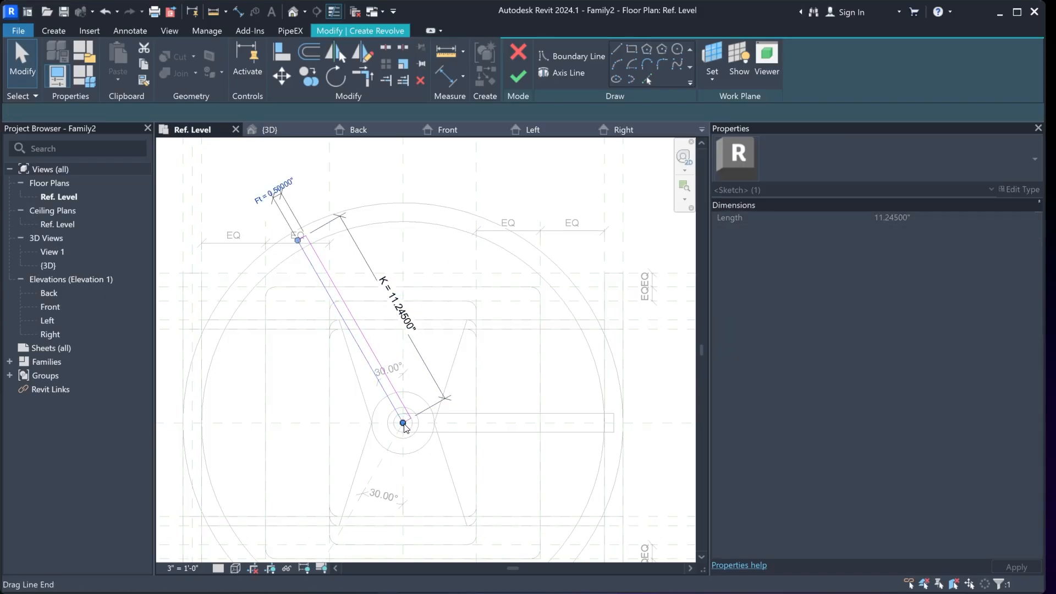
pyautogui.click(519, 76)
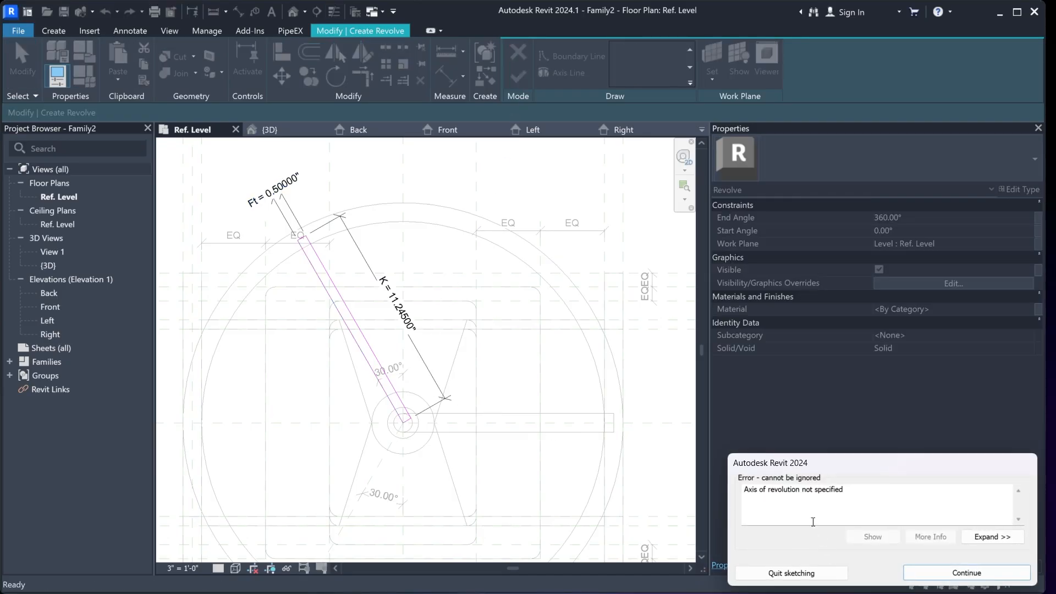
pyautogui.click(980, 575)
# Pick the axis of revolution along the upper diagonal reference plane and finish the 360° revolved spoke
pyautogui.click(562, 73)
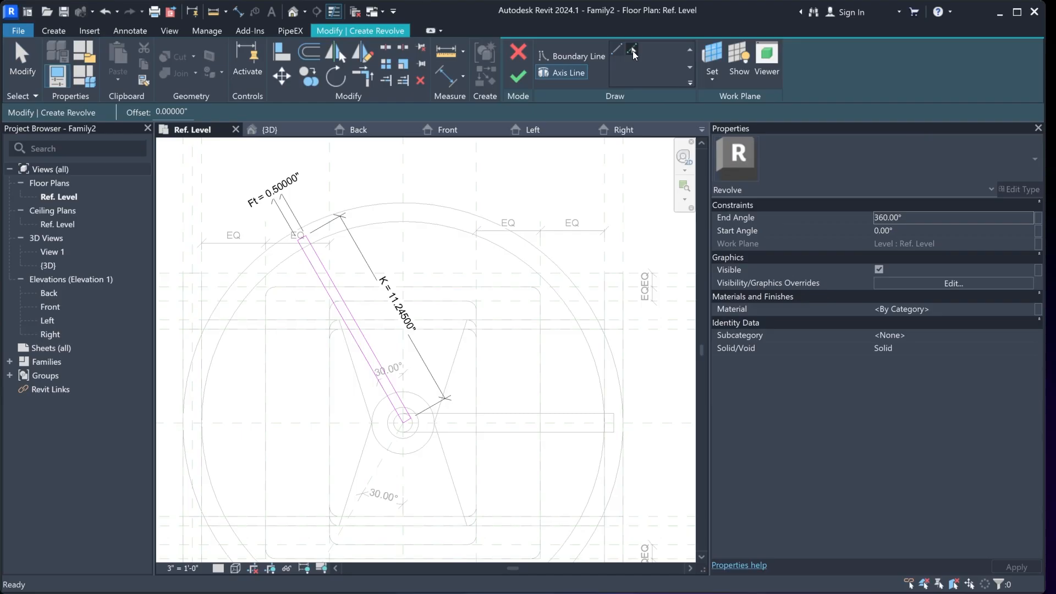
pyautogui.click(632, 50)
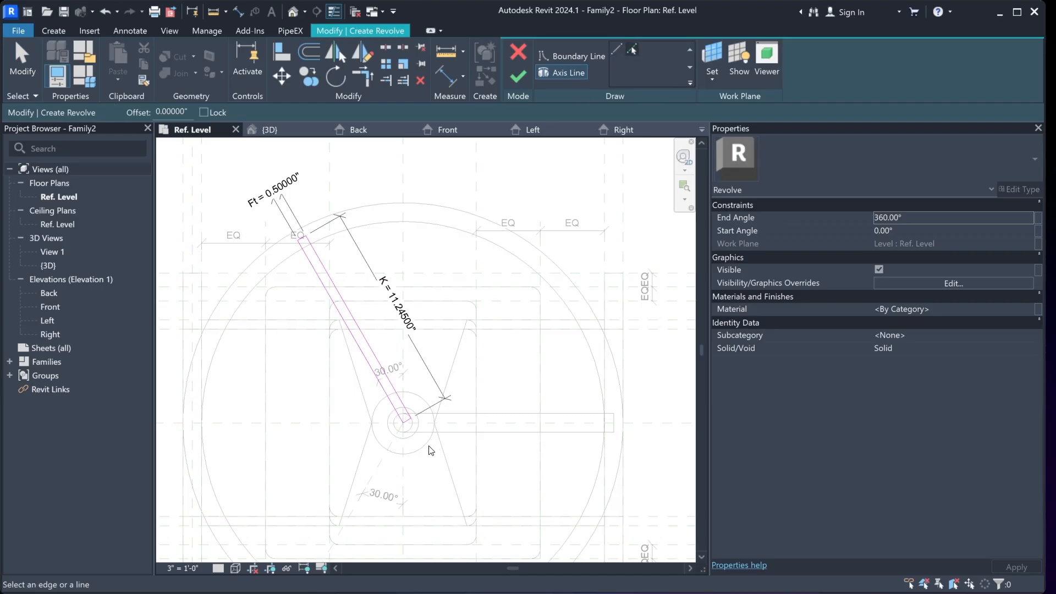
pyautogui.click(317, 270)
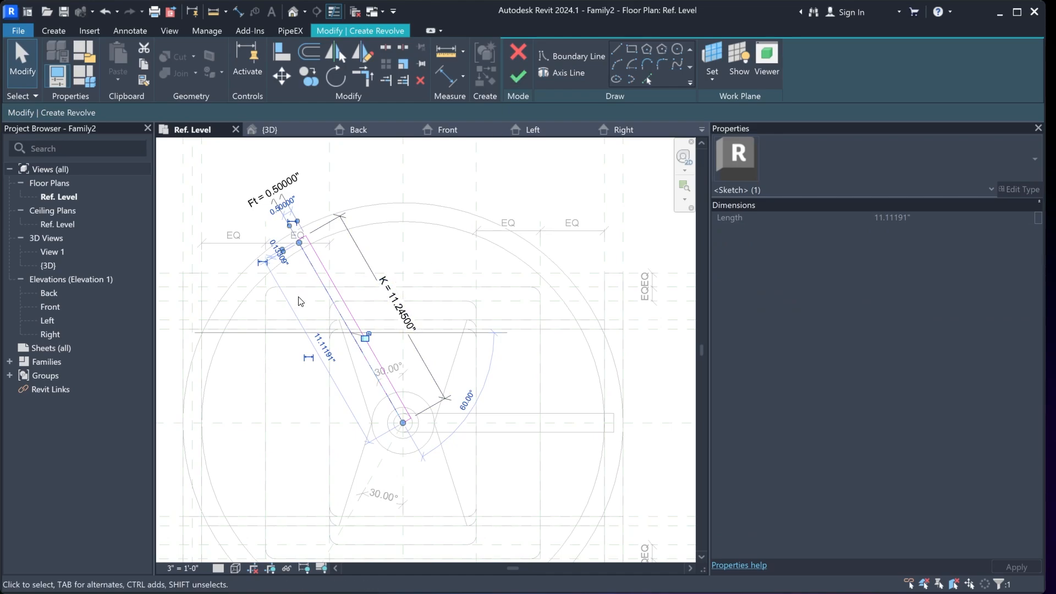
pyautogui.click(517, 79)
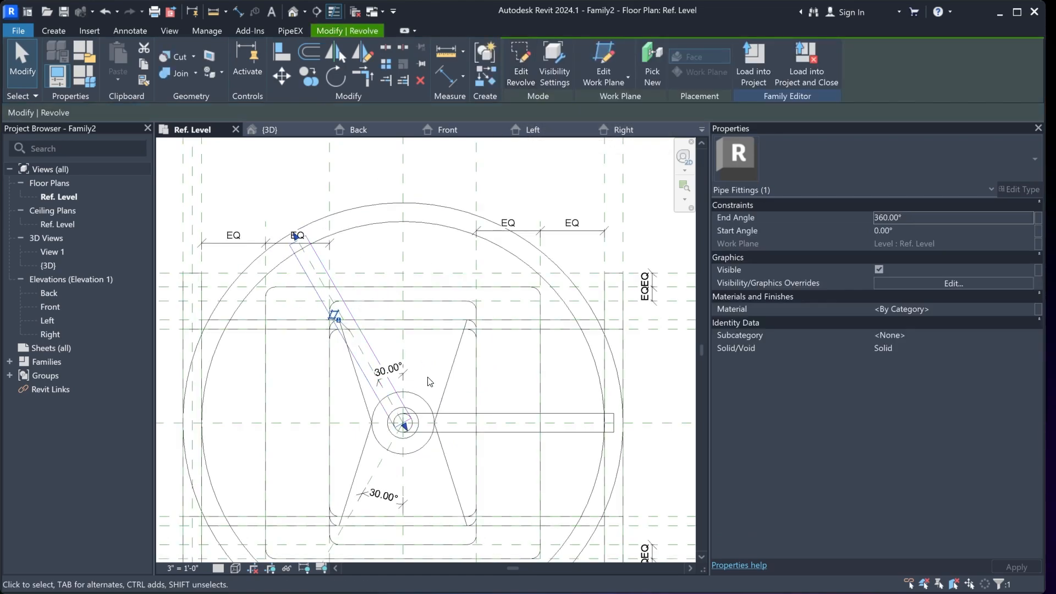
pyautogui.click(415, 256)
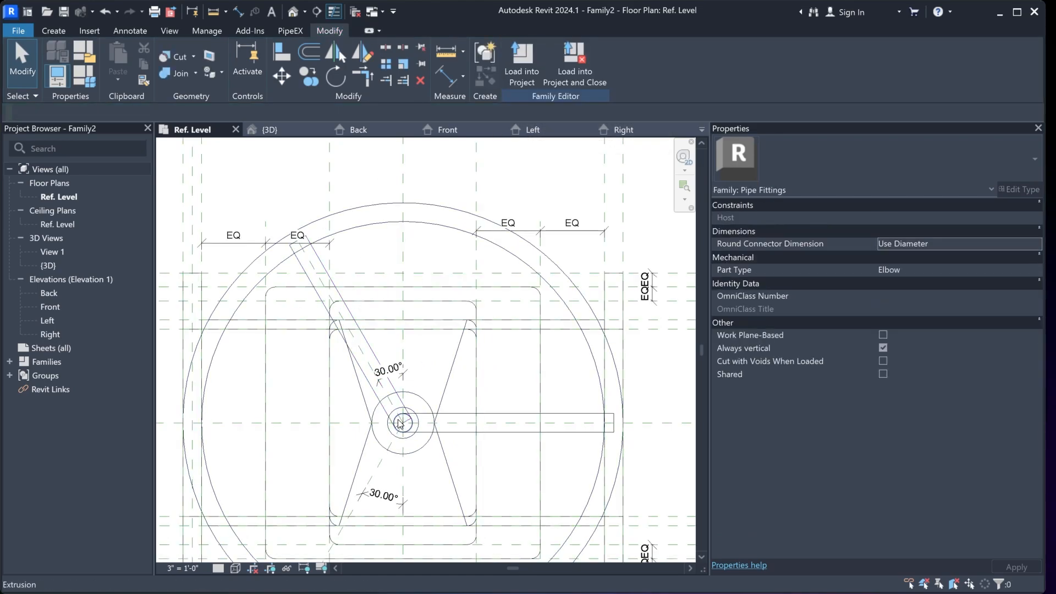
# Start a revolve and draw the spoke profile's first edge about 10.2" long from the hub centre along the lower diagonal reference plane
pyautogui.moveTo(381, 363); pyautogui.dragTo(444, 226, button='middle')
pyautogui.moveTo(494, 353); pyautogui.dragTo(467, 343, button='middle')
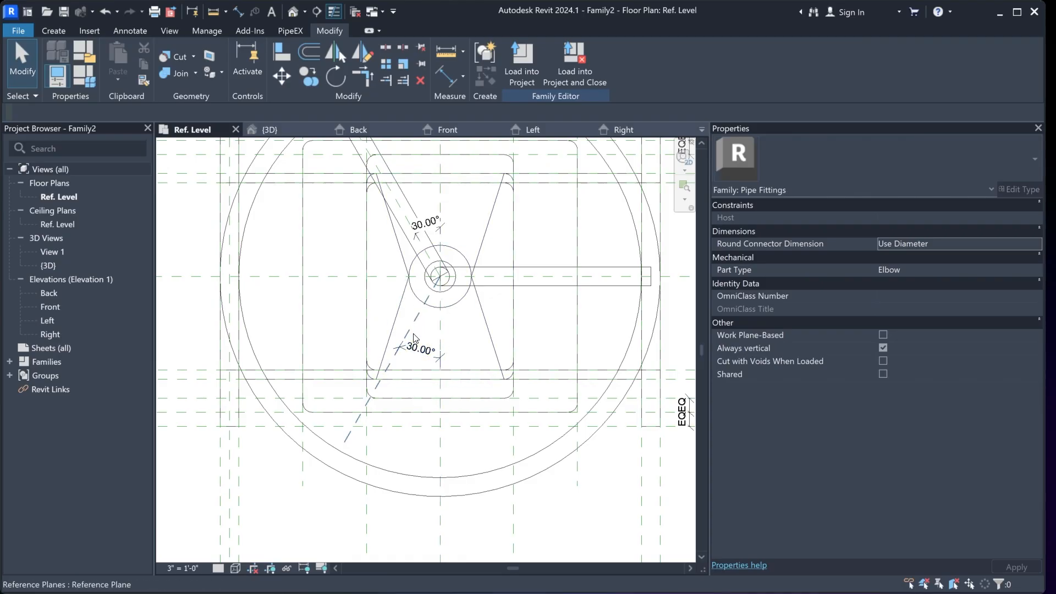
pyautogui.moveTo(464, 337); pyautogui.dragTo(459, 340, button='middle')
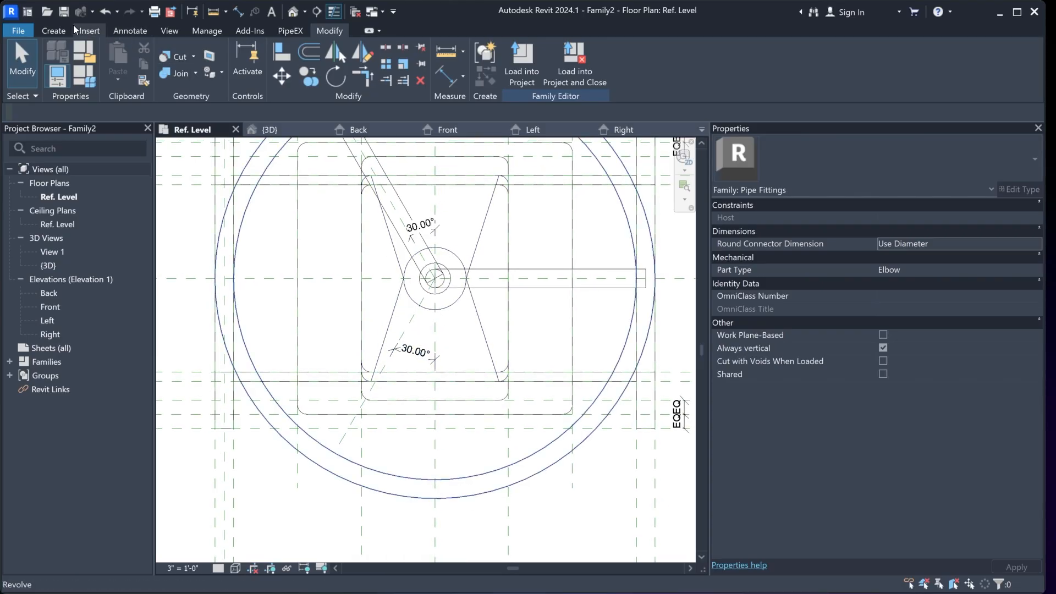
pyautogui.click(65, 31)
pyautogui.click(185, 62)
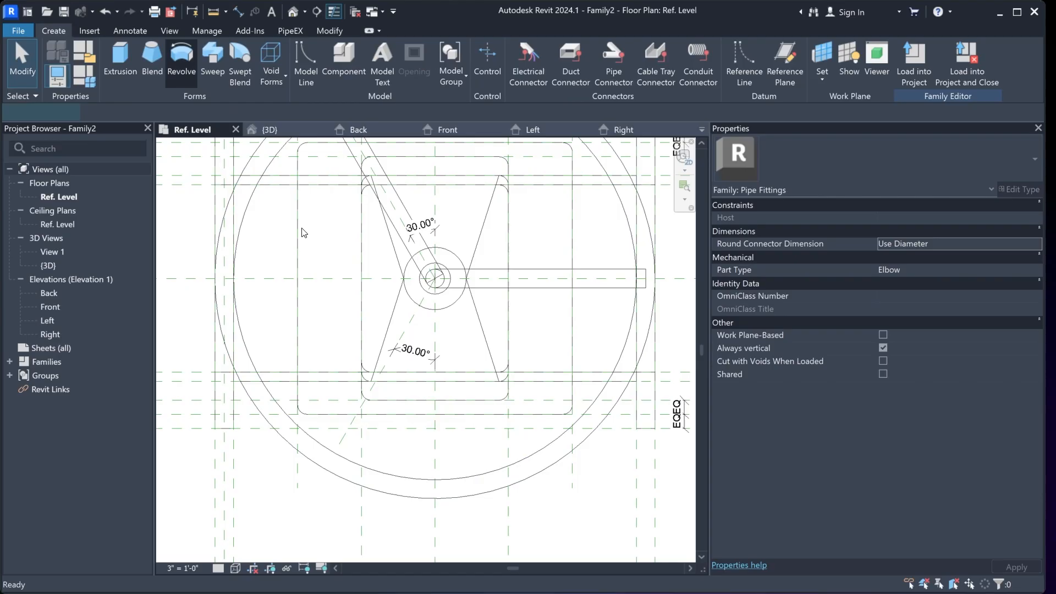
pyautogui.click(616, 50)
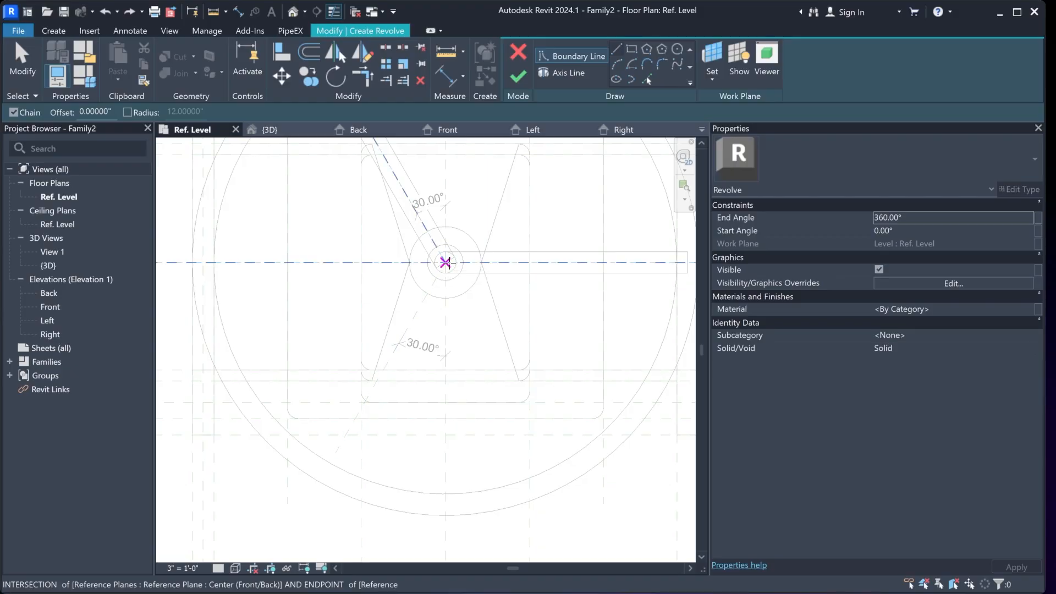
pyautogui.click(445, 262)
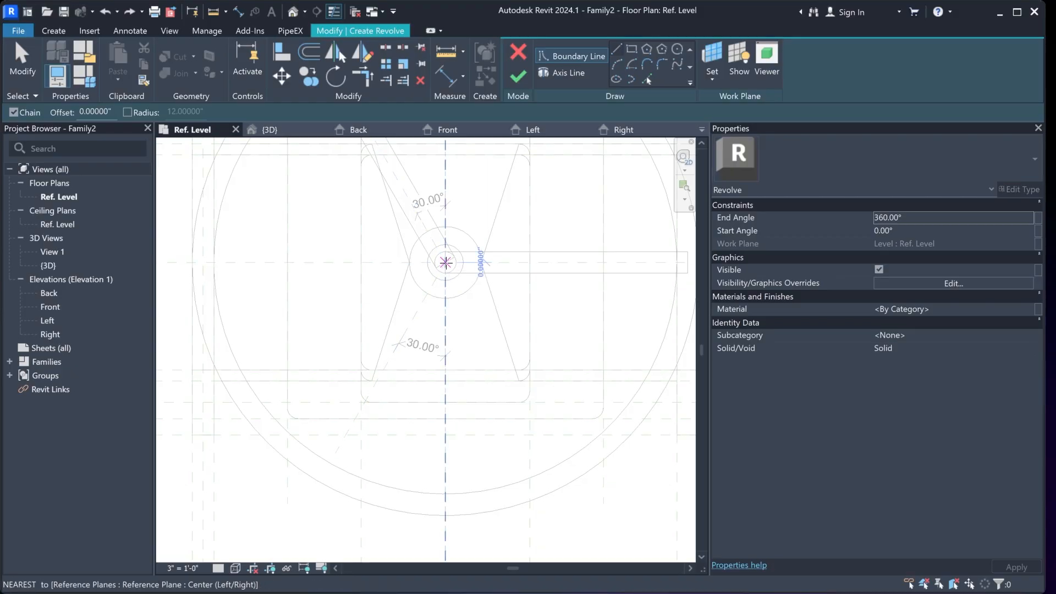
pyautogui.click(337, 452)
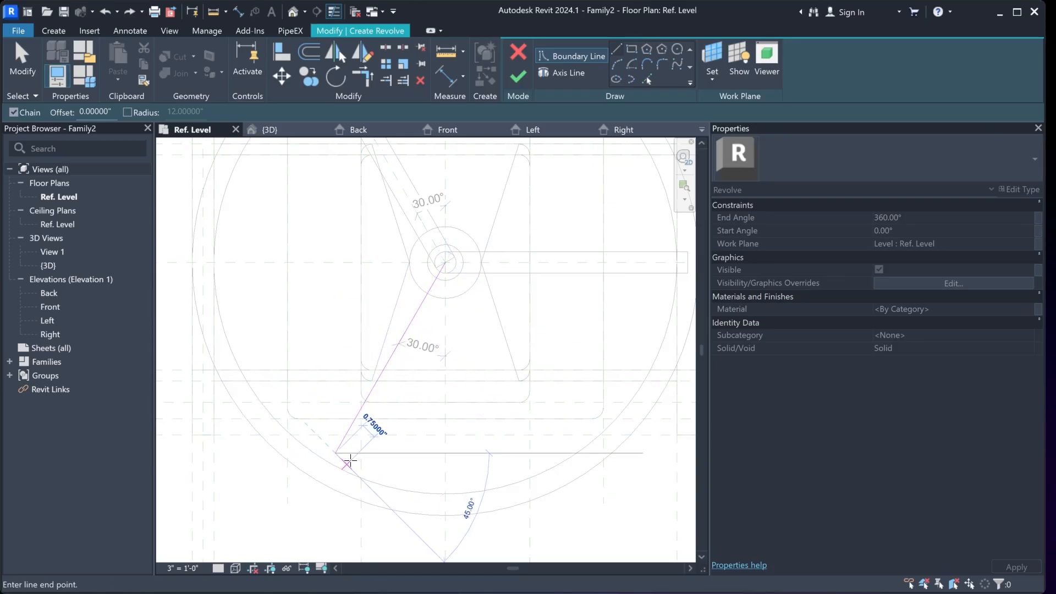
# Close the lower spoke profile as a slanted rectangle about 0.75" wide, with its second long side parallel back to the hub
pyautogui.scroll(3, 350, 461)
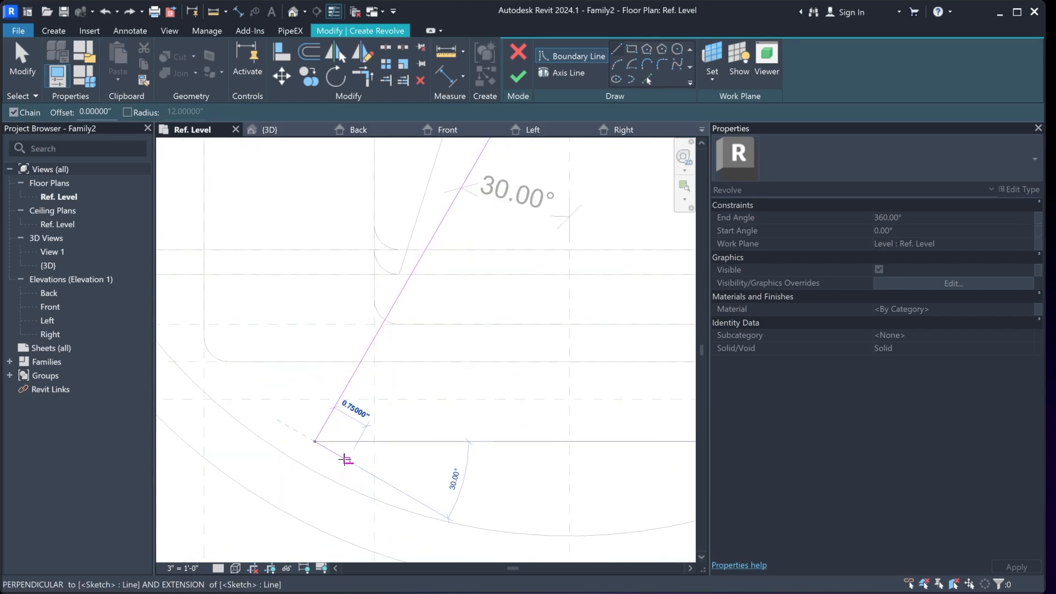
pyautogui.click(345, 457)
pyautogui.scroll(-3, 347, 456)
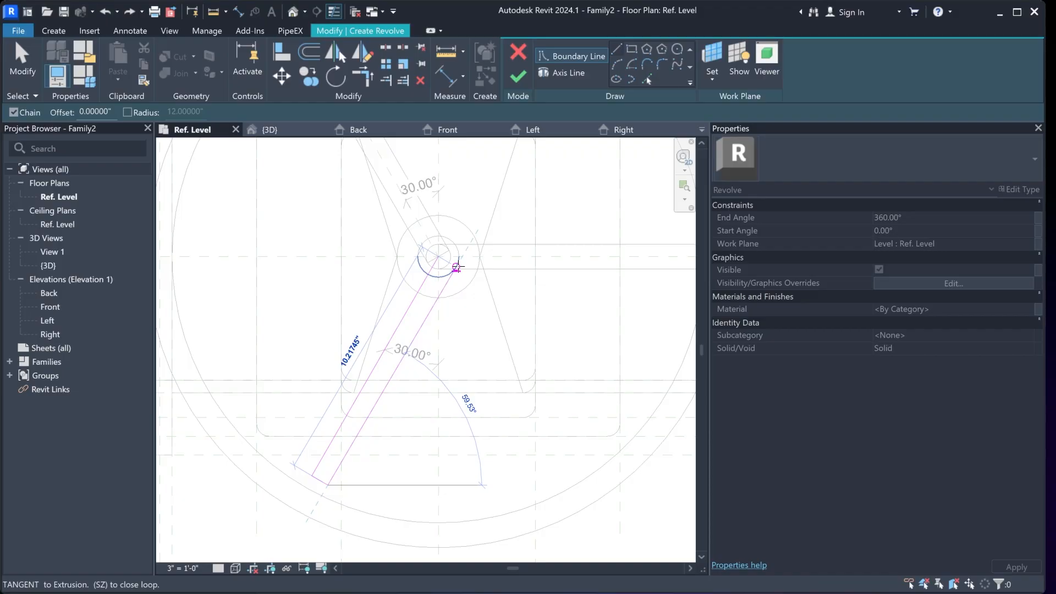
pyautogui.scroll(3, 455, 268)
pyautogui.scroll(3, 447, 265)
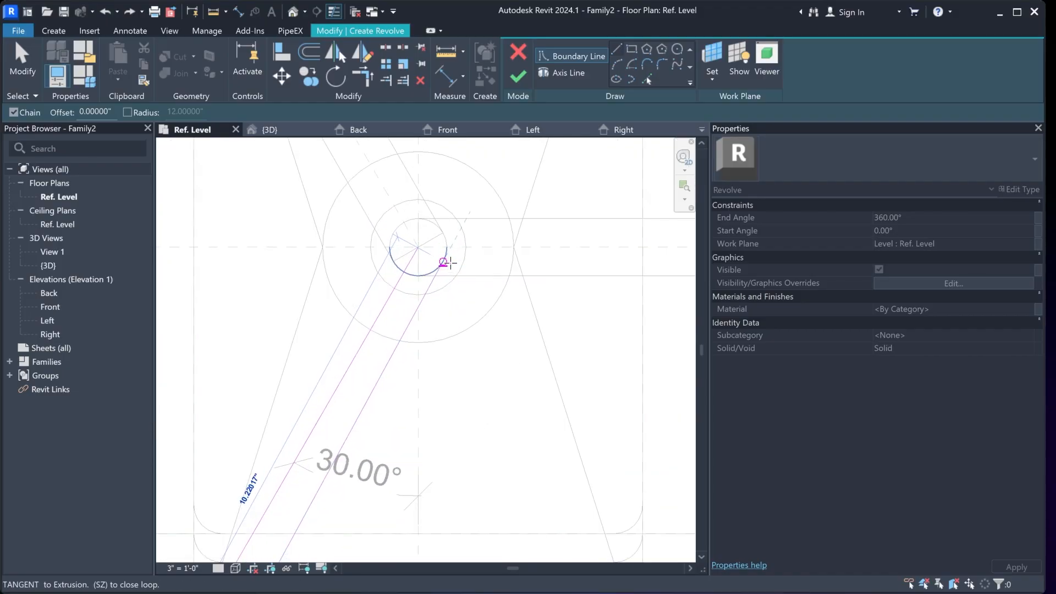
pyautogui.click(413, 244)
pyautogui.scroll(-2, 437, 270)
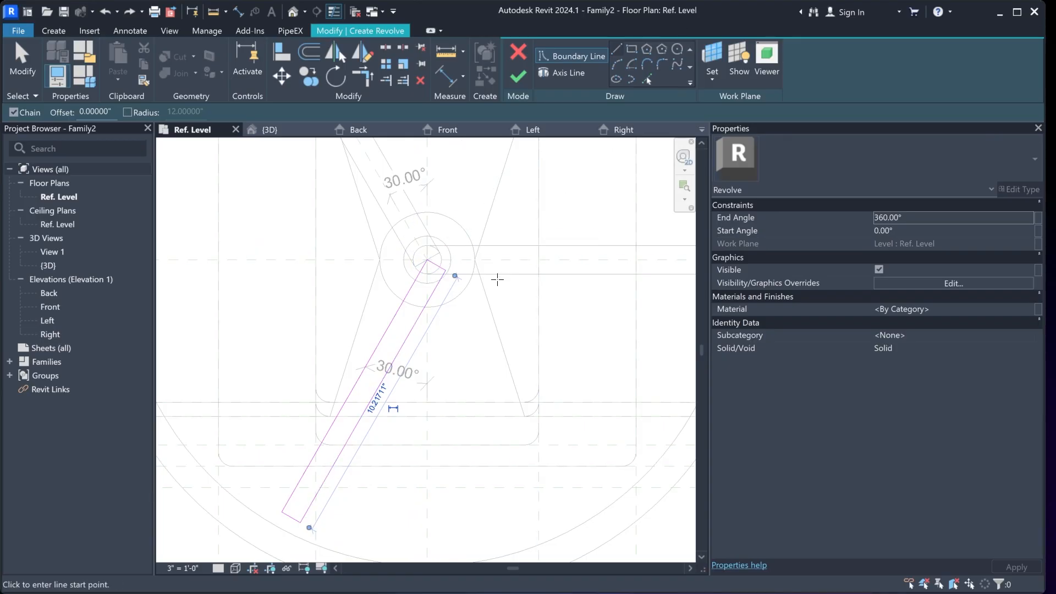
# Add aligned dimensions to the width and the length of the lower slanted spoke profile
pyautogui.click(448, 77)
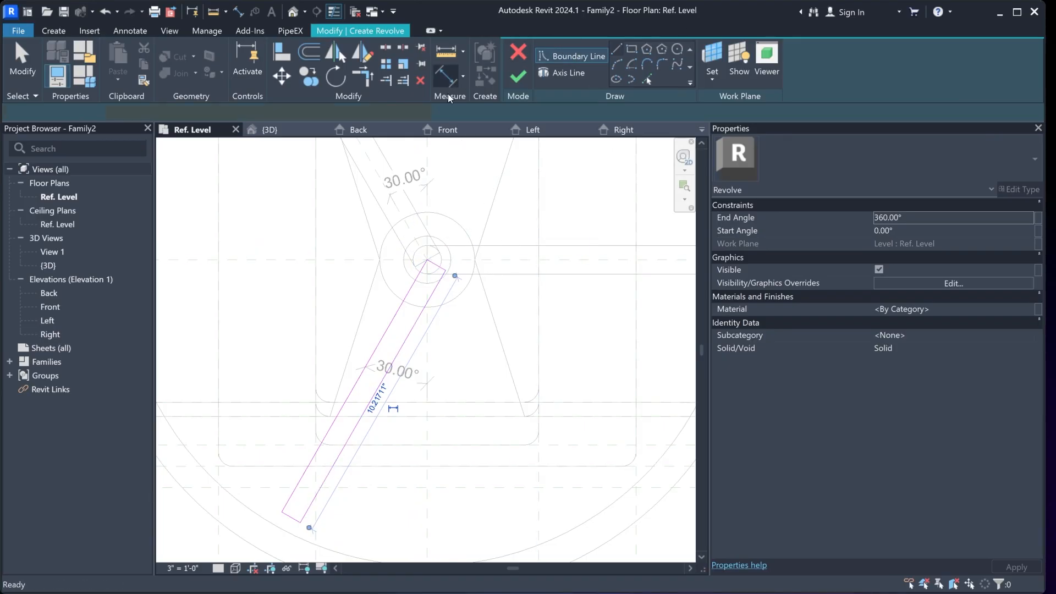
pyautogui.click(392, 318)
pyautogui.scroll(-3, 407, 335)
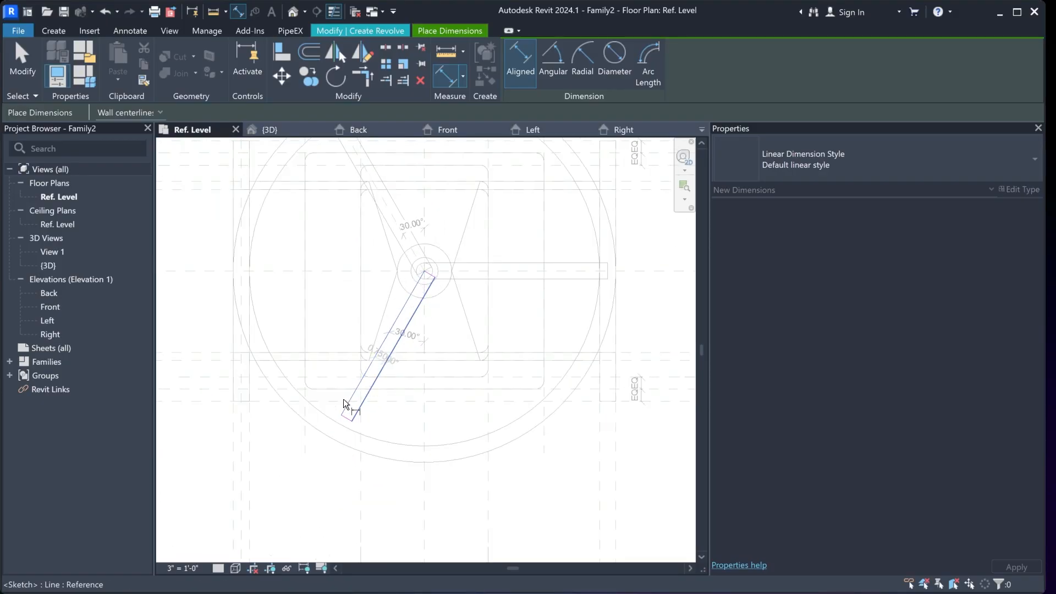
pyautogui.click(328, 456)
pyautogui.scroll(3, 353, 424)
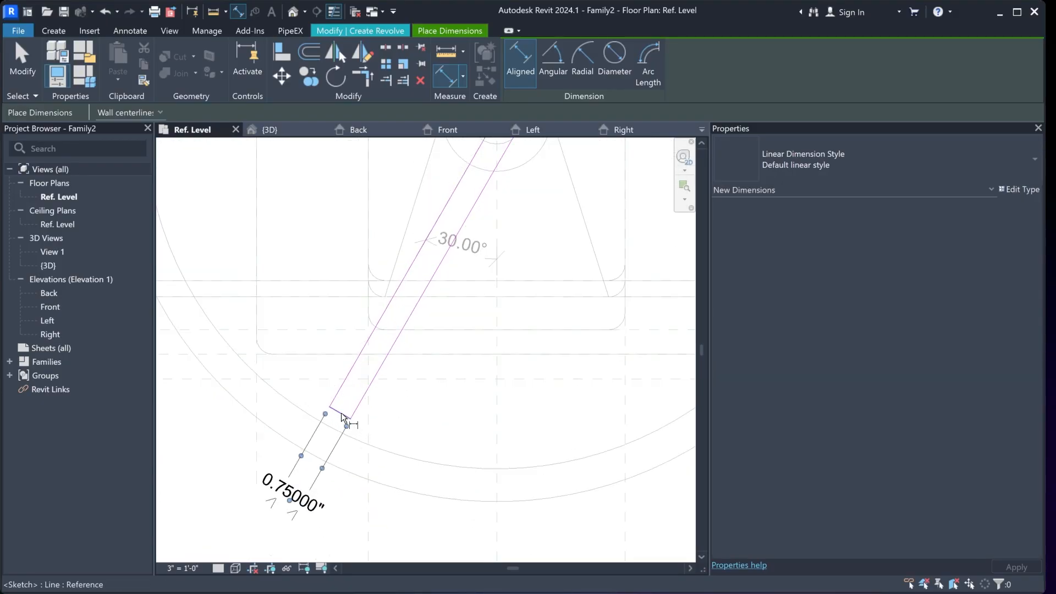
pyautogui.scroll(-3, 448, 250)
pyautogui.scroll(4, 412, 294)
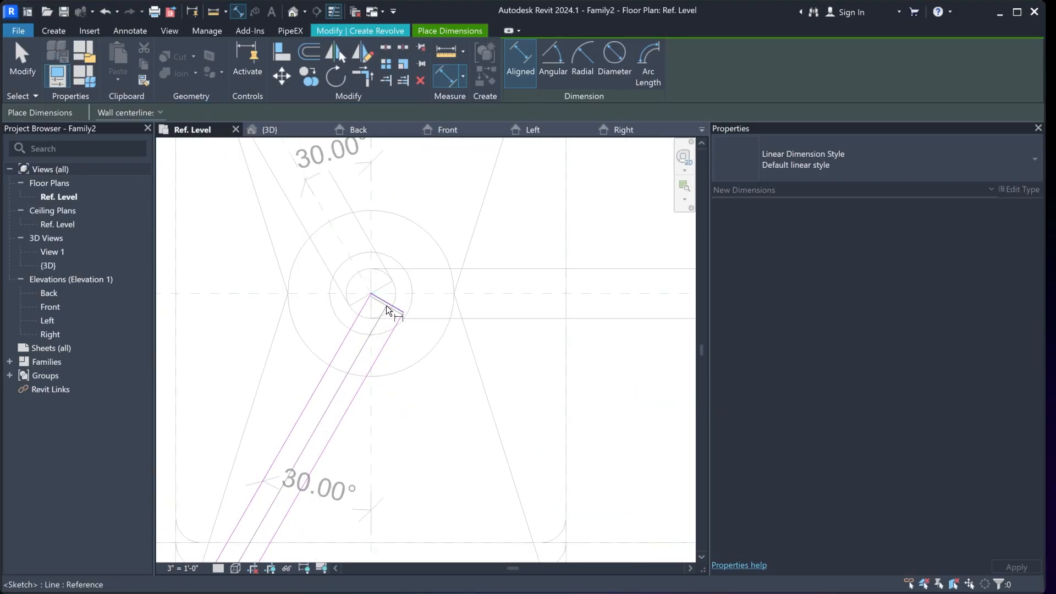
pyautogui.click(386, 306)
pyautogui.click(458, 394)
pyautogui.scroll(-2, 459, 396)
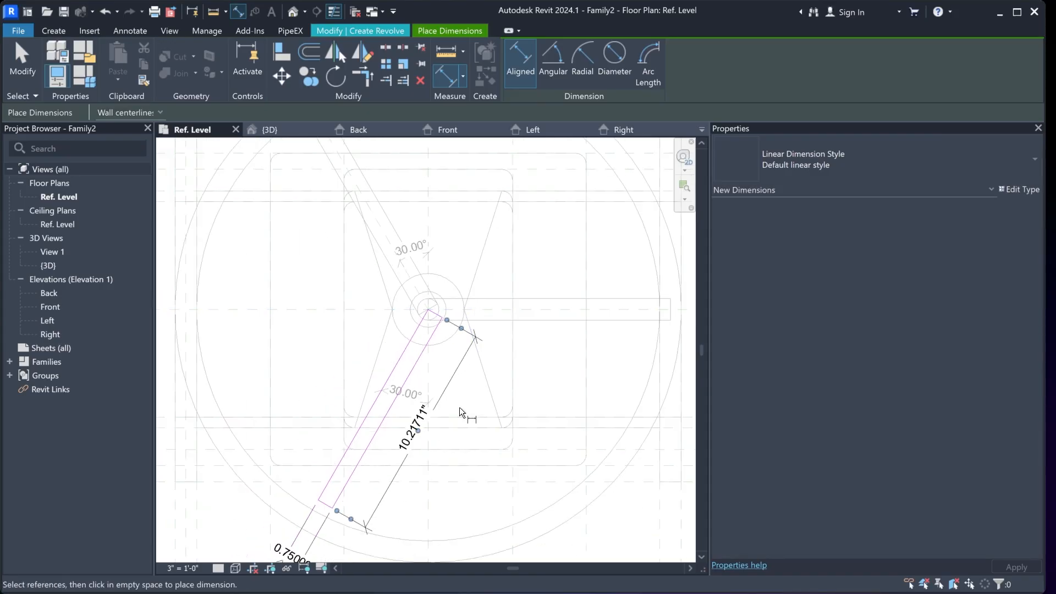
pyautogui.press('Escape')
pyautogui.press('Escape')
# Label the lower spoke profile's width dimension with parameter Ft and its length dimension with parameter K
pyautogui.click(293, 546)
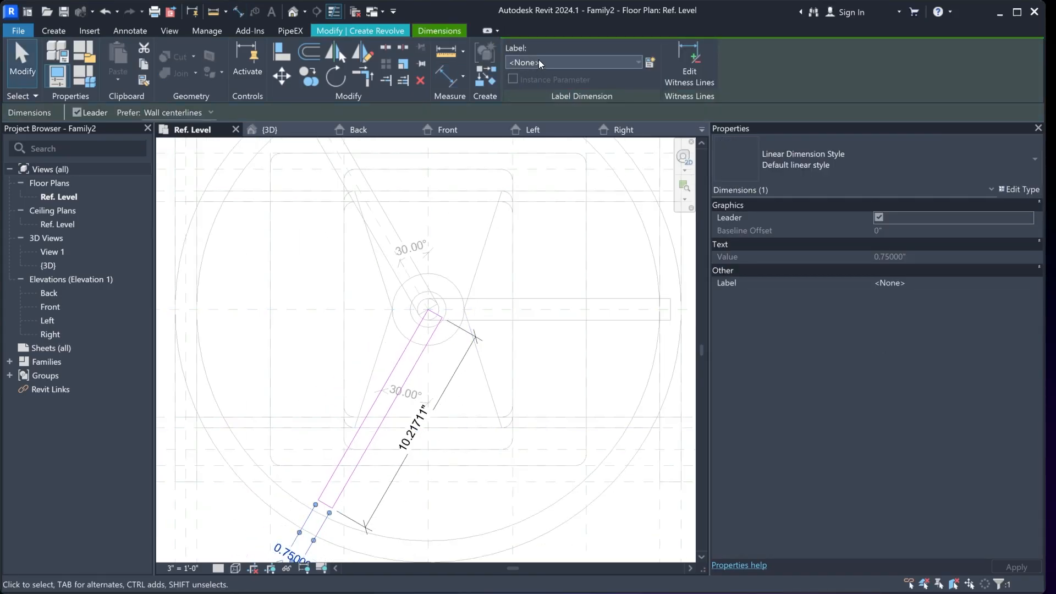
pyautogui.click(560, 67)
pyautogui.click(527, 173)
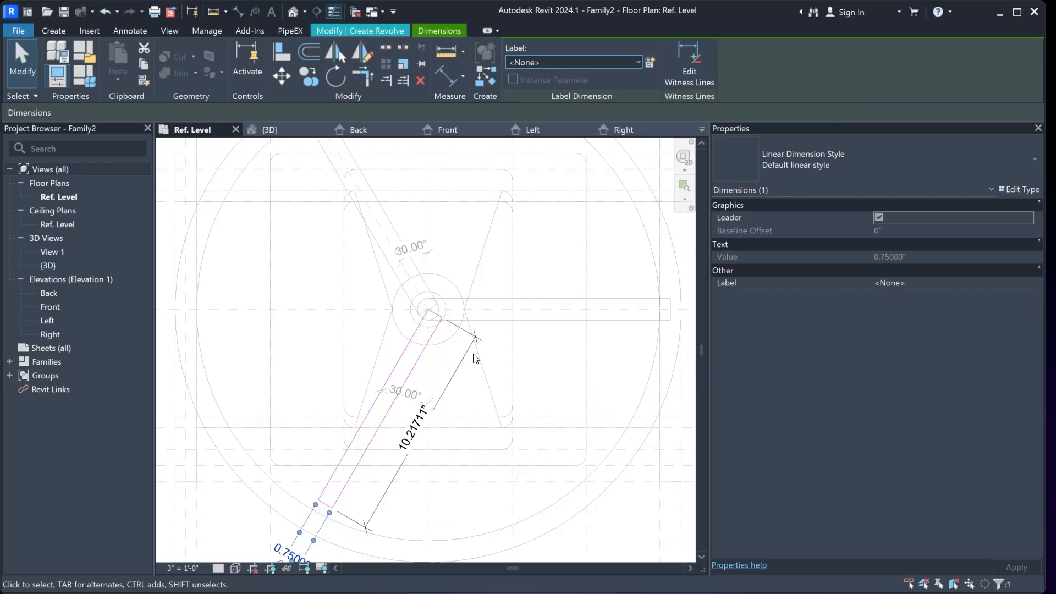
pyautogui.click(473, 357)
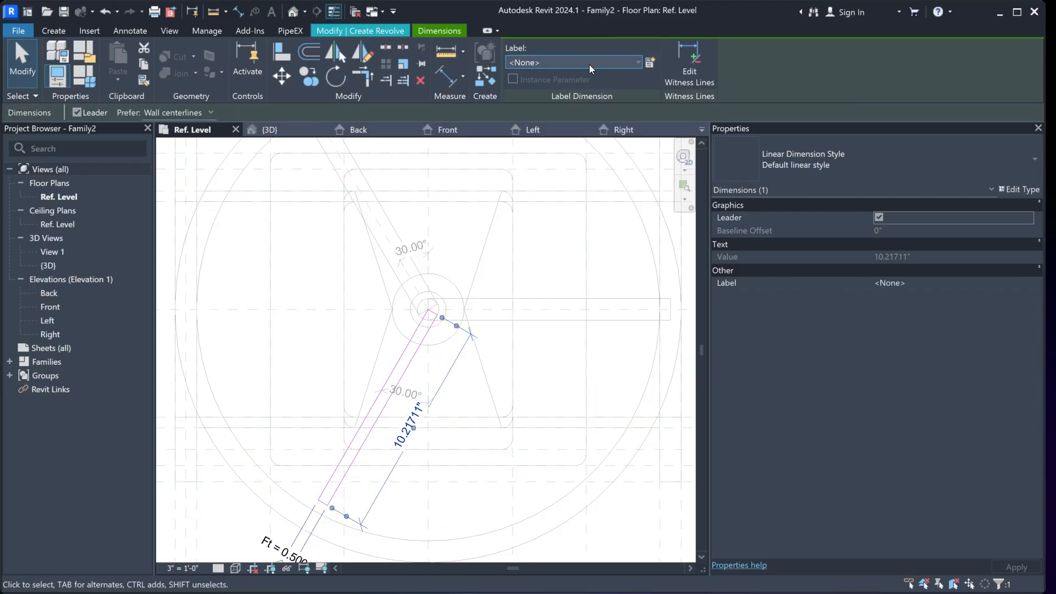
pyautogui.click(589, 64)
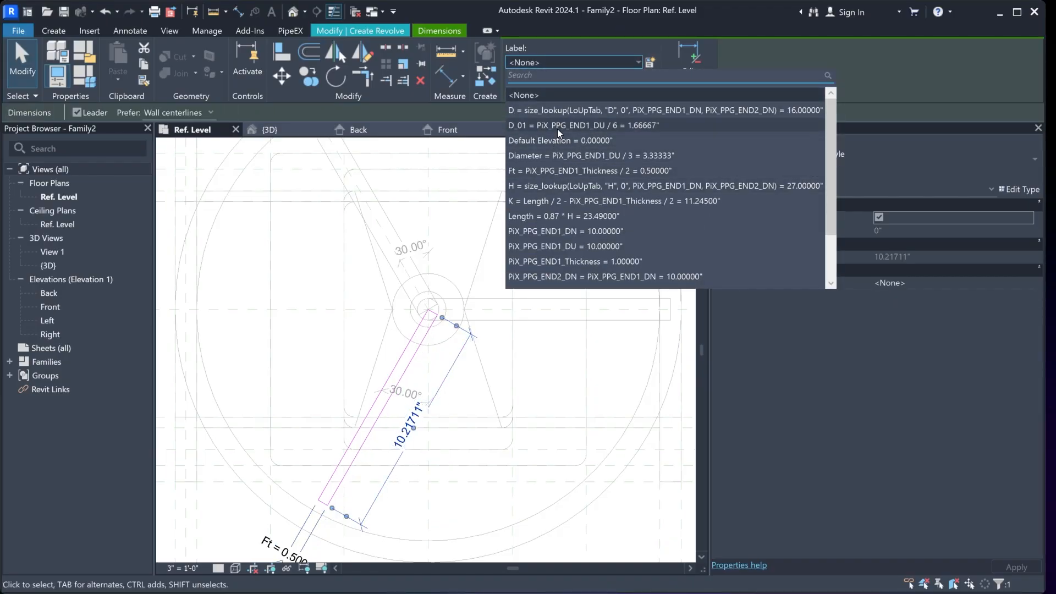
pyautogui.click(544, 201)
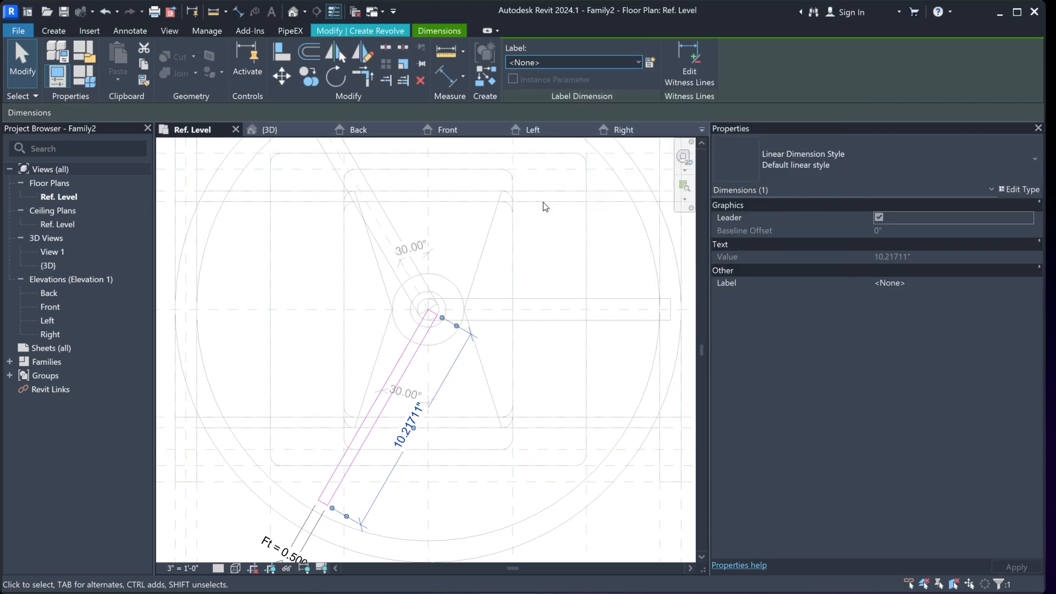
# Try to finish the lower spoke's revolve sketch without an axis line
pyautogui.click(395, 31)
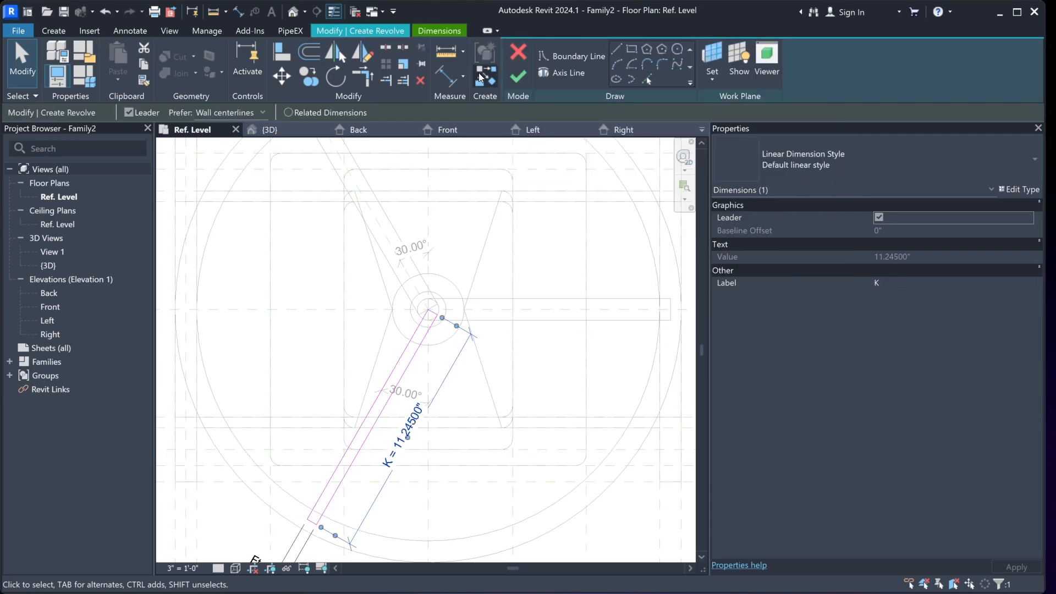
pyautogui.click(523, 81)
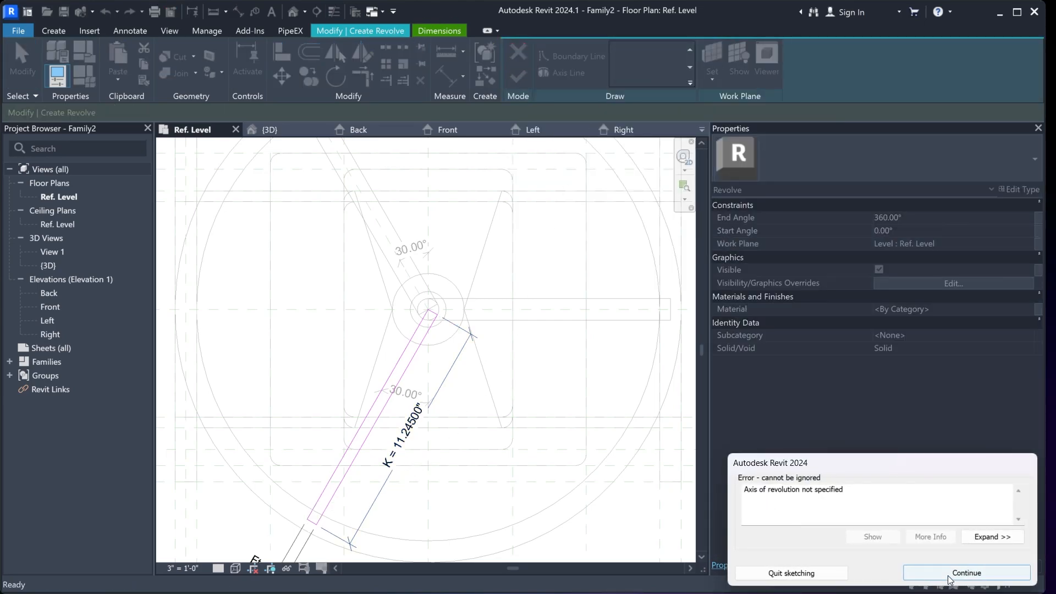
pyautogui.click(967, 573)
# Pick the axis of revolution along the lower diagonal reference plane and finish the 360° revolved spoke
pyautogui.click(632, 50)
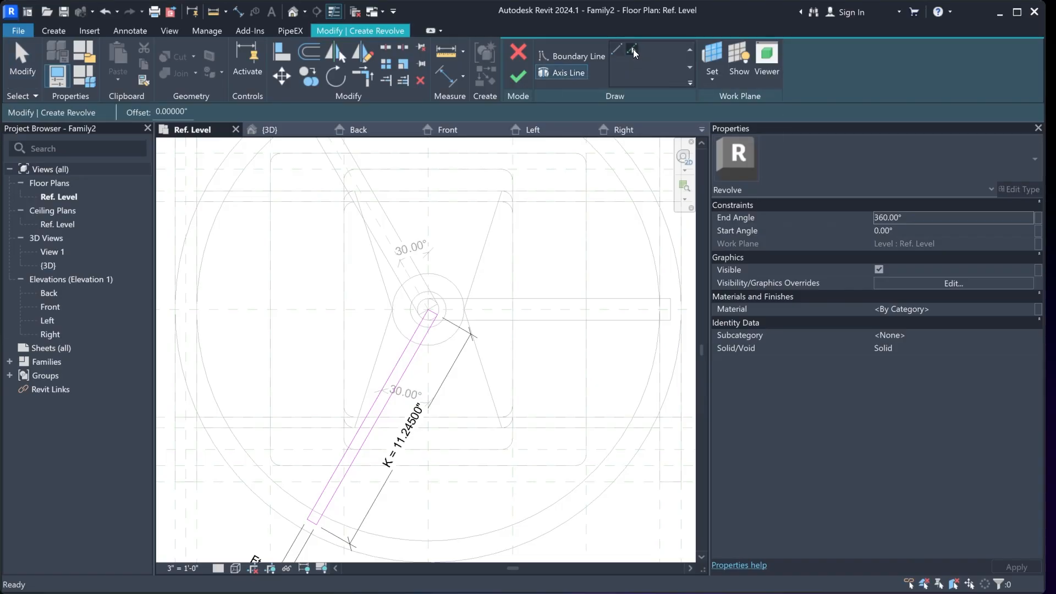
pyautogui.click(333, 478)
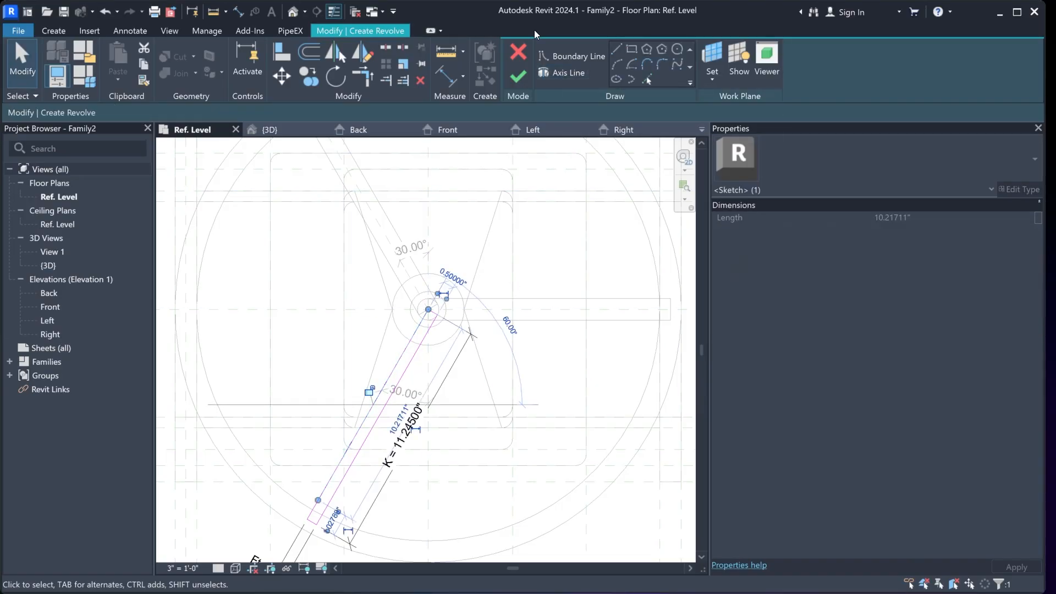
pyautogui.click(521, 77)
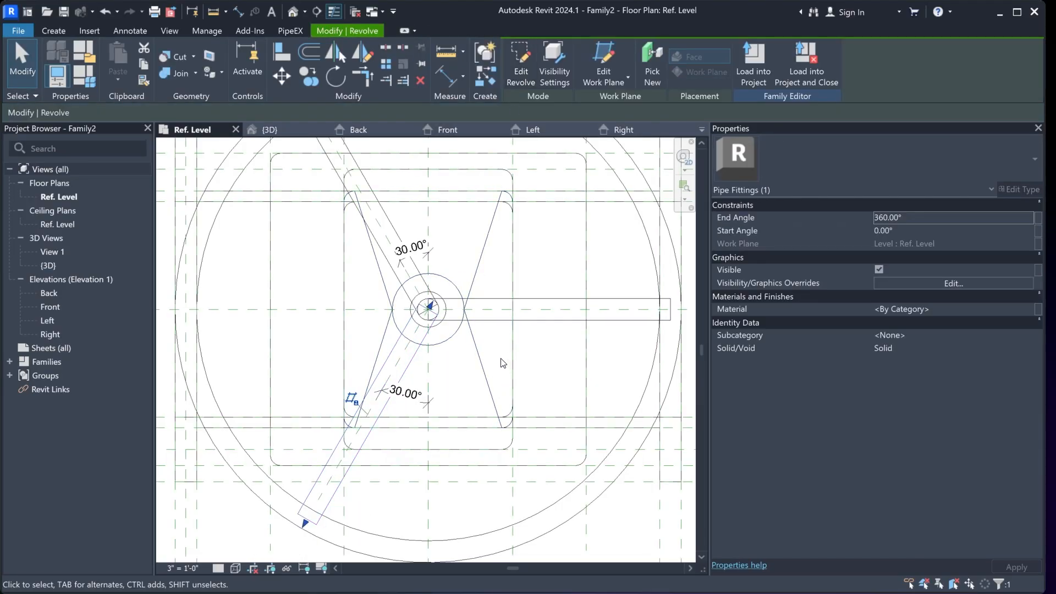
pyautogui.scroll(3, 427, 310)
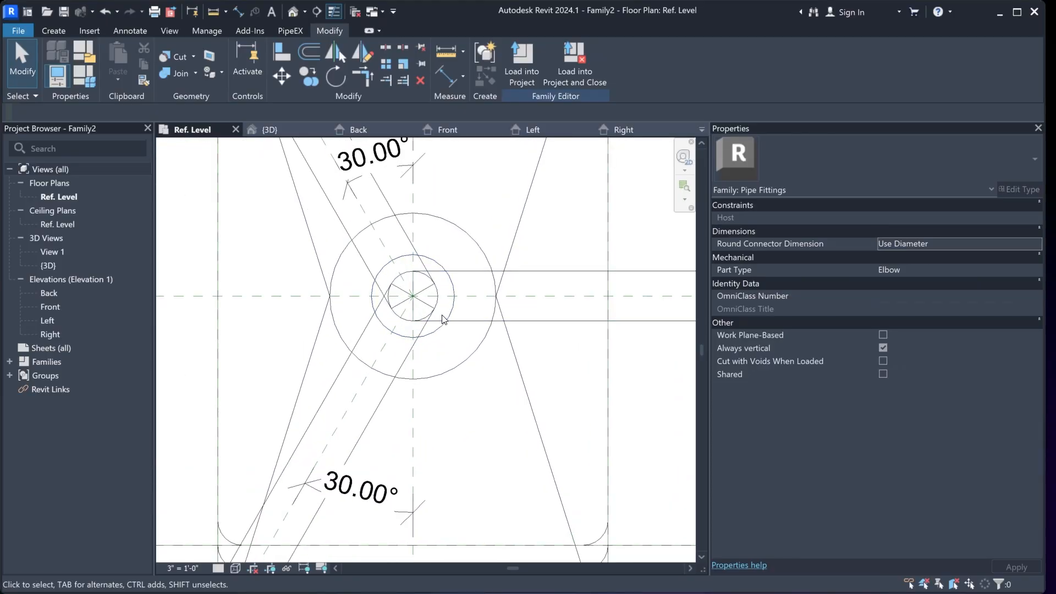
# Rehost the horizontal spoke's revolve from Ref. Level to the handwheel ring's horizontal centre reference plane in the Front elevation
pyautogui.click(266, 129)
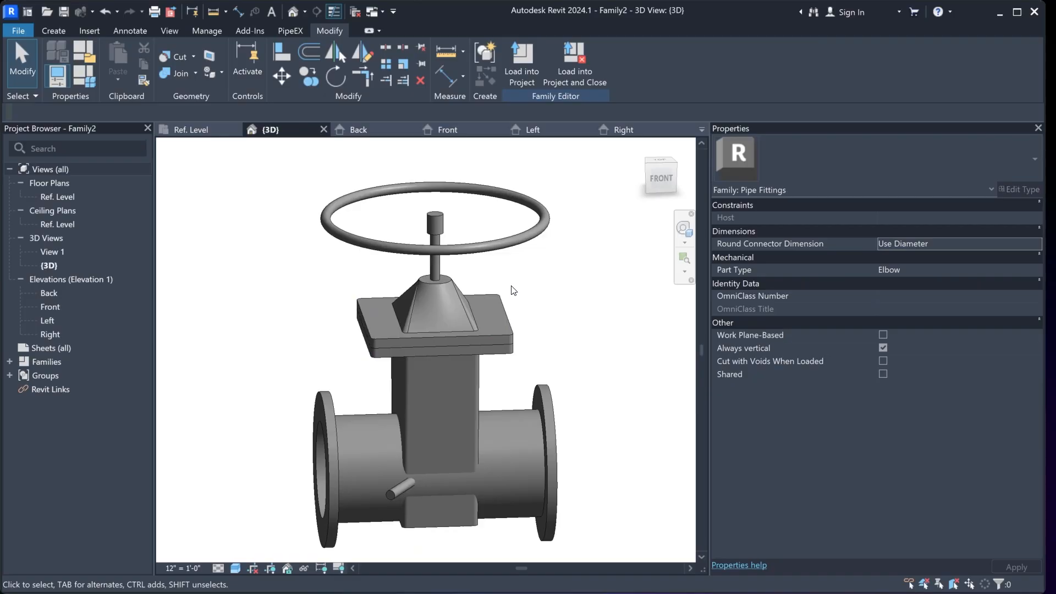
pyautogui.moveTo(514, 290); pyautogui.dragTo(500, 302, button='middle')
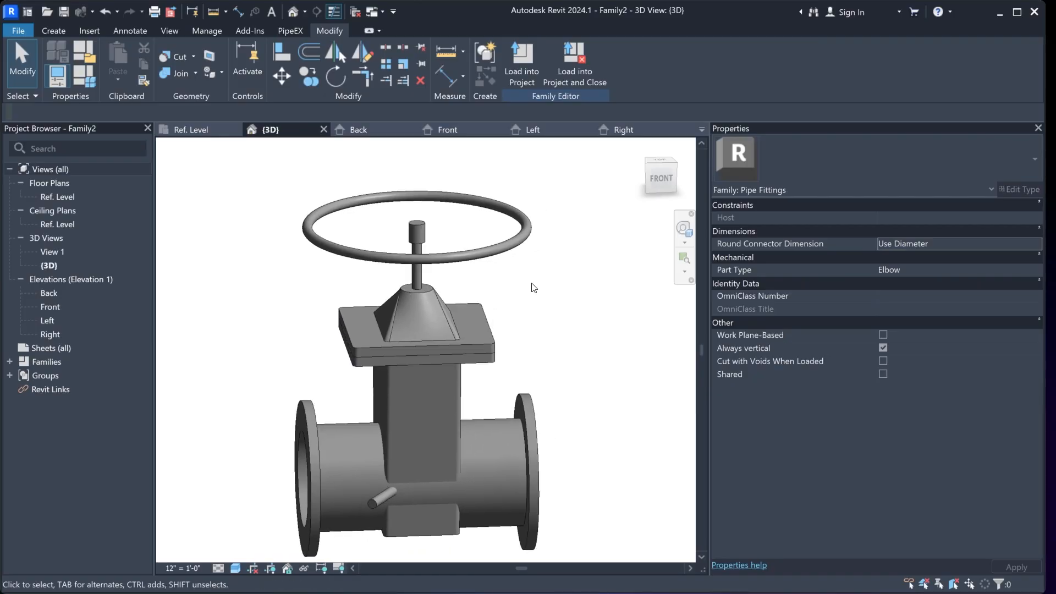
pyautogui.moveTo(531, 300)
pyautogui.keyDown('shift'); pyautogui.mouseDown(button='middle')
pyautogui.moveTo(582, 328)
pyautogui.moveTo(549, 321)
pyautogui.moveTo(494, 232)
pyautogui.moveTo(523, 309)
pyautogui.mouseUp(button='middle'); pyautogui.keyUp('shift')
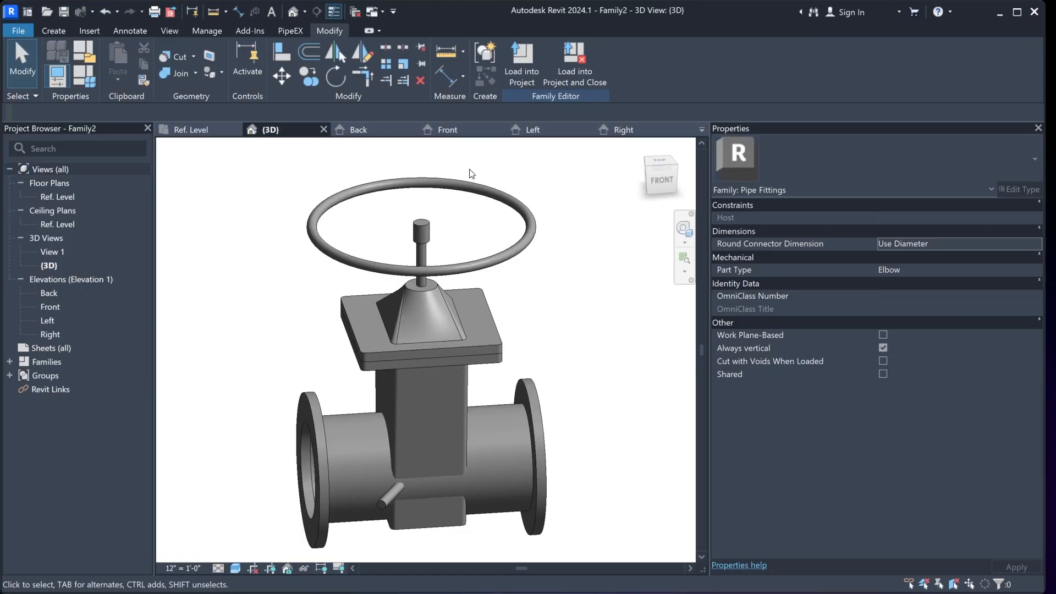
pyautogui.click(448, 130)
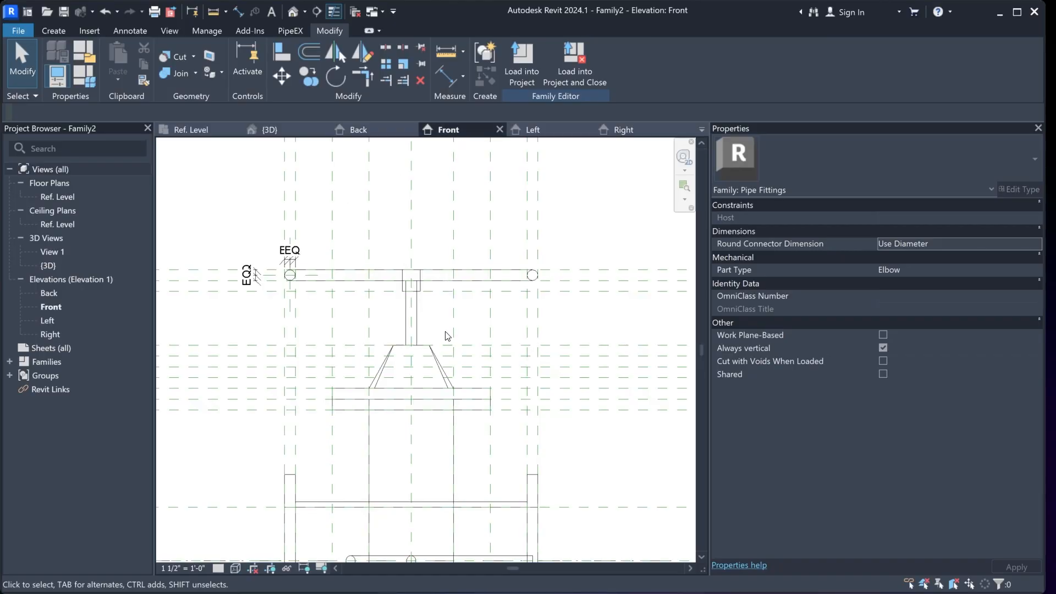
pyautogui.moveTo(447, 332); pyautogui.dragTo(453, 205, button='middle')
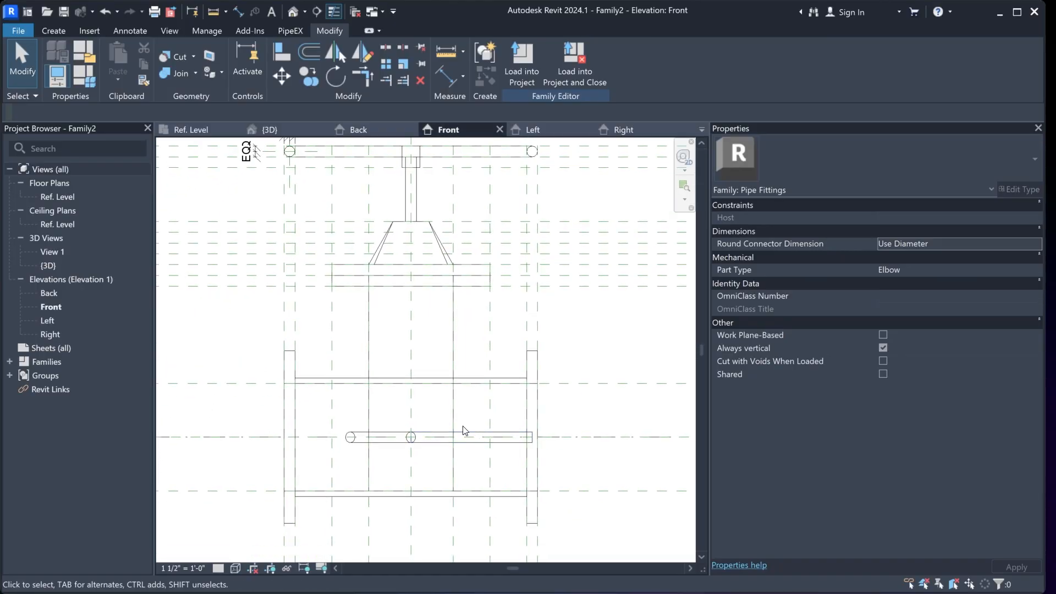
pyautogui.click(430, 442)
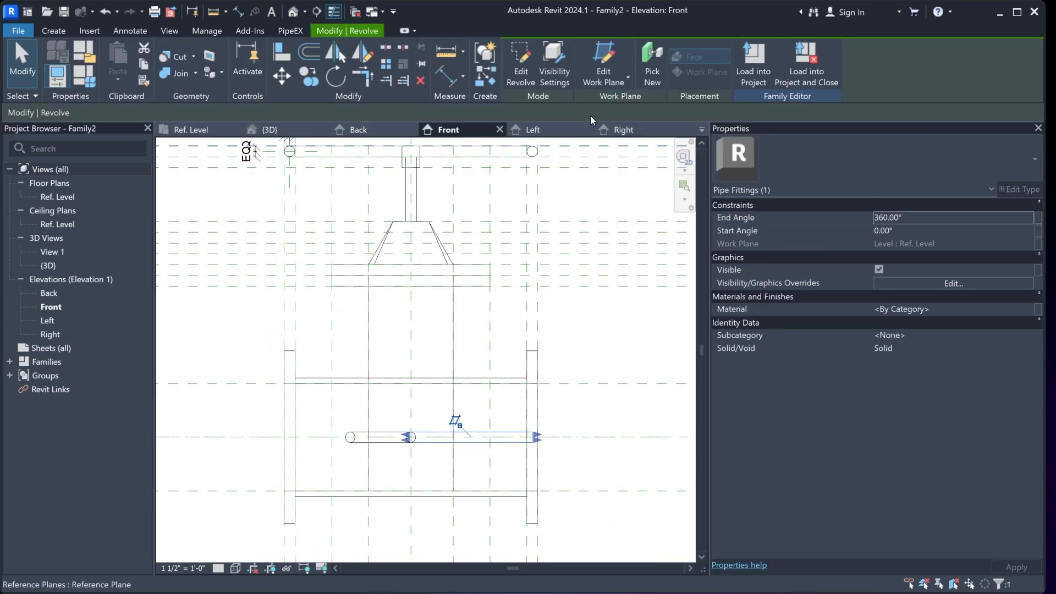
pyautogui.click(608, 53)
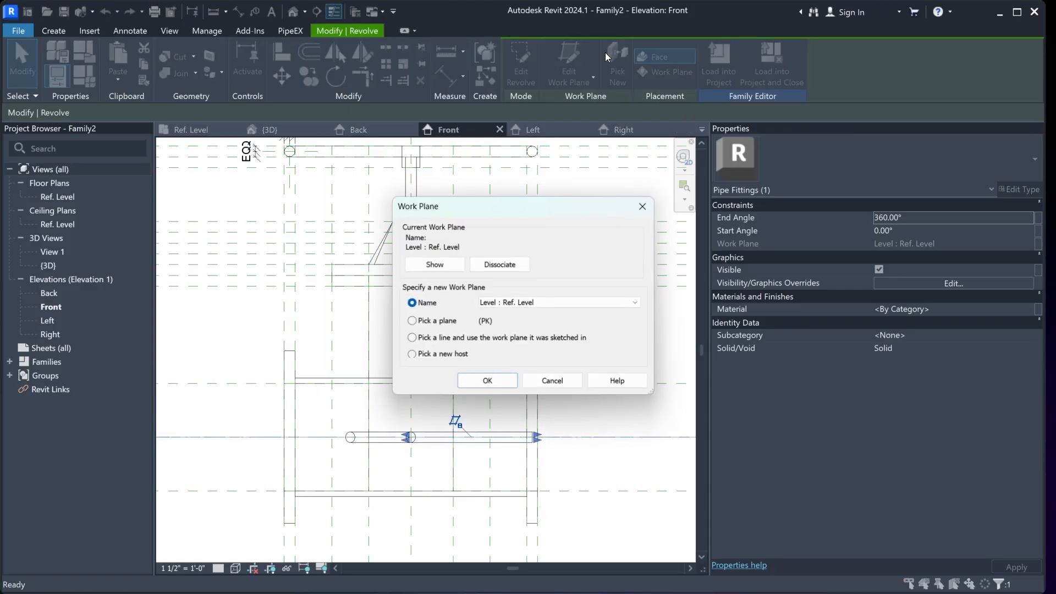
pyautogui.click(508, 383)
pyautogui.scroll(-2, 487, 479)
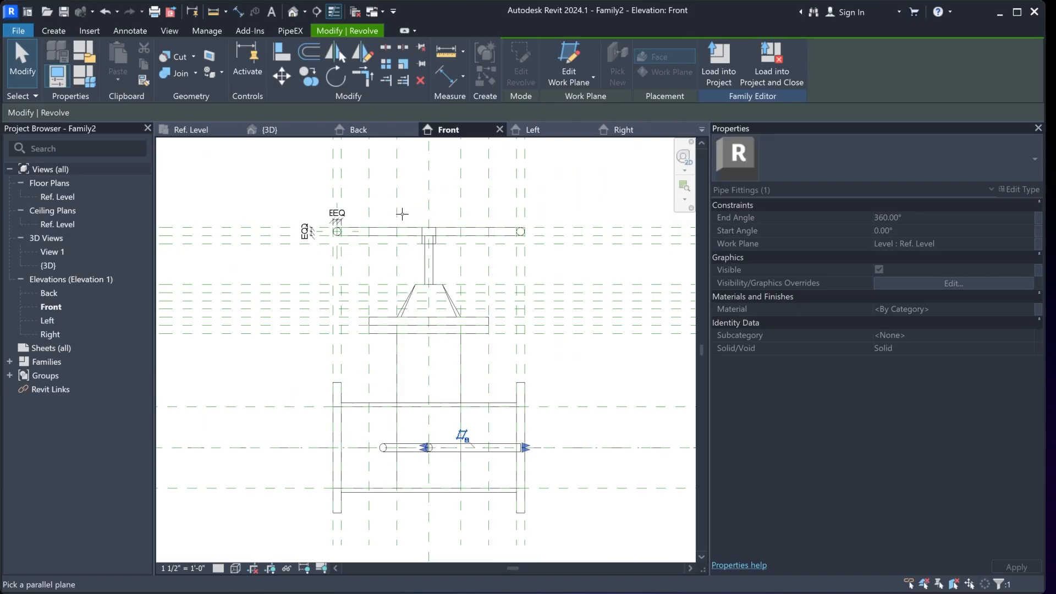
pyautogui.scroll(4, 308, 217)
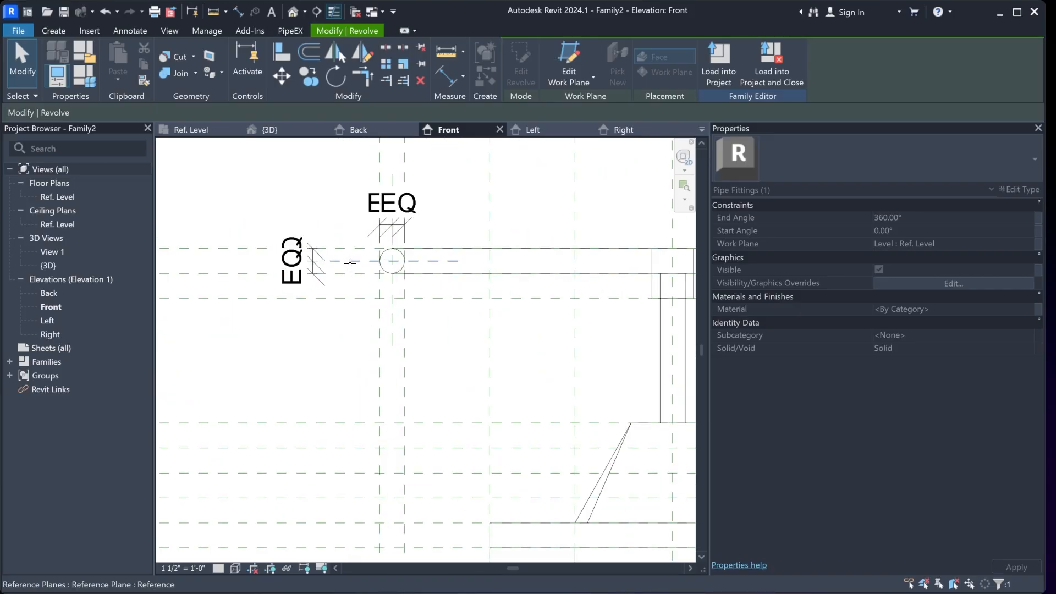
pyautogui.click(349, 263)
pyautogui.scroll(-3, 264, 291)
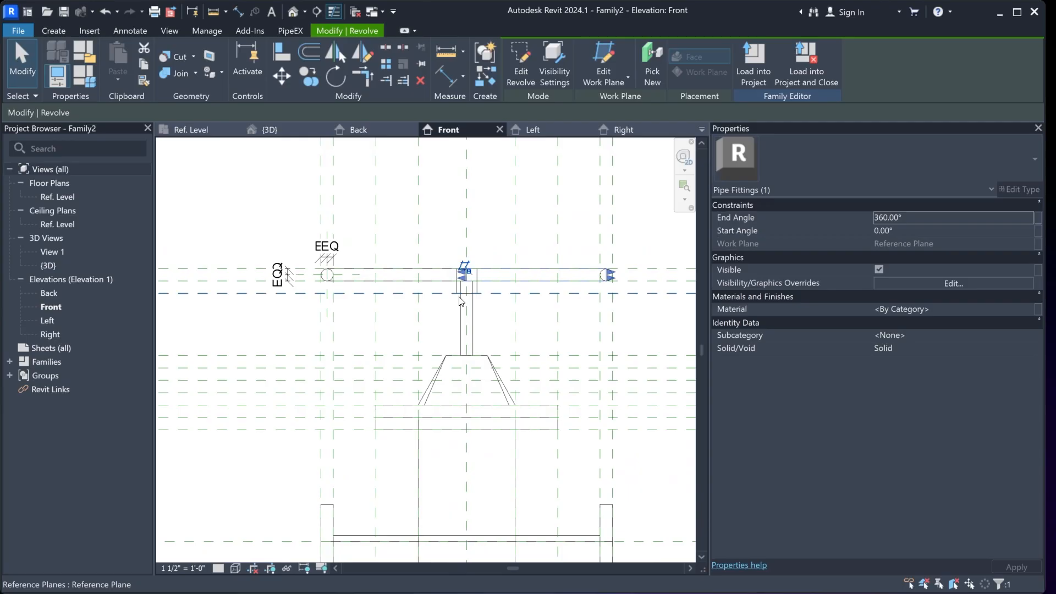
# Rehost one of the two overlapping slanted spokes to the handwheel ring's horizontal centre reference plane
pyautogui.scroll(-2, 482, 235)
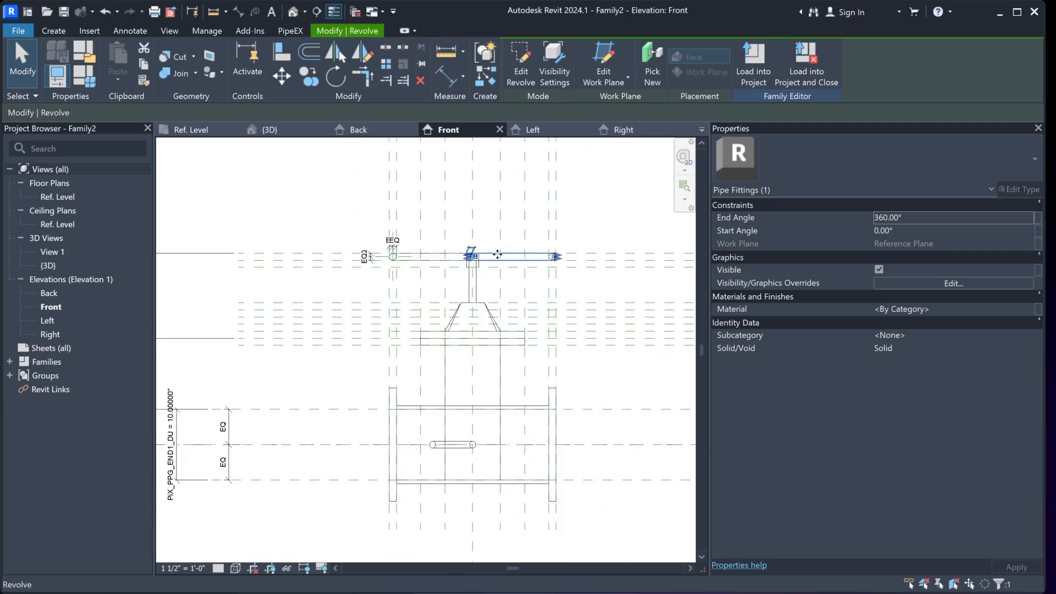
pyautogui.scroll(2, 500, 254)
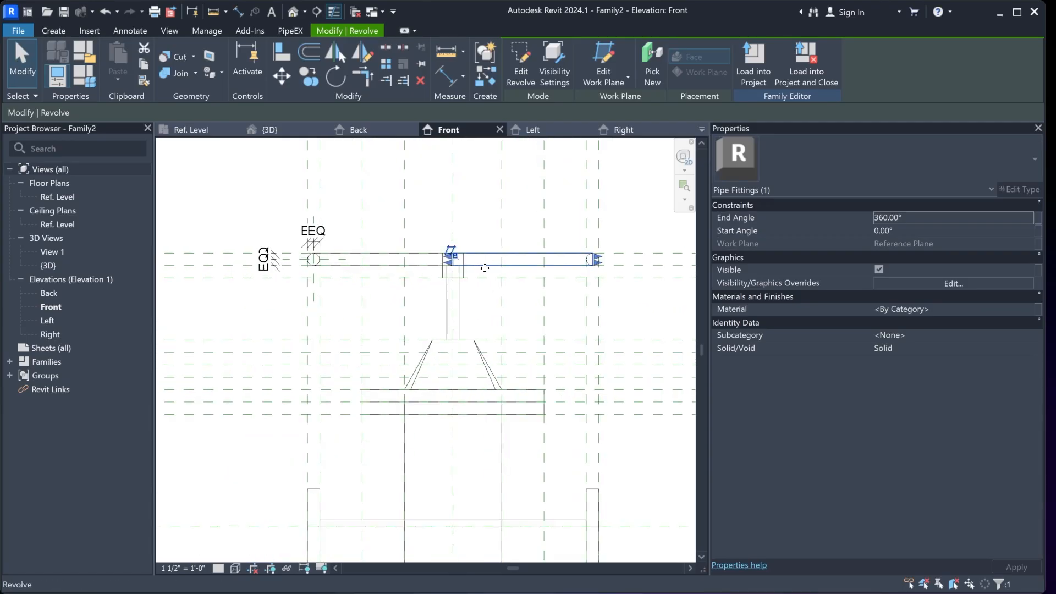
pyautogui.moveTo(499, 473); pyautogui.dragTo(500, 346, button='middle')
pyautogui.scroll(-1, 453, 422)
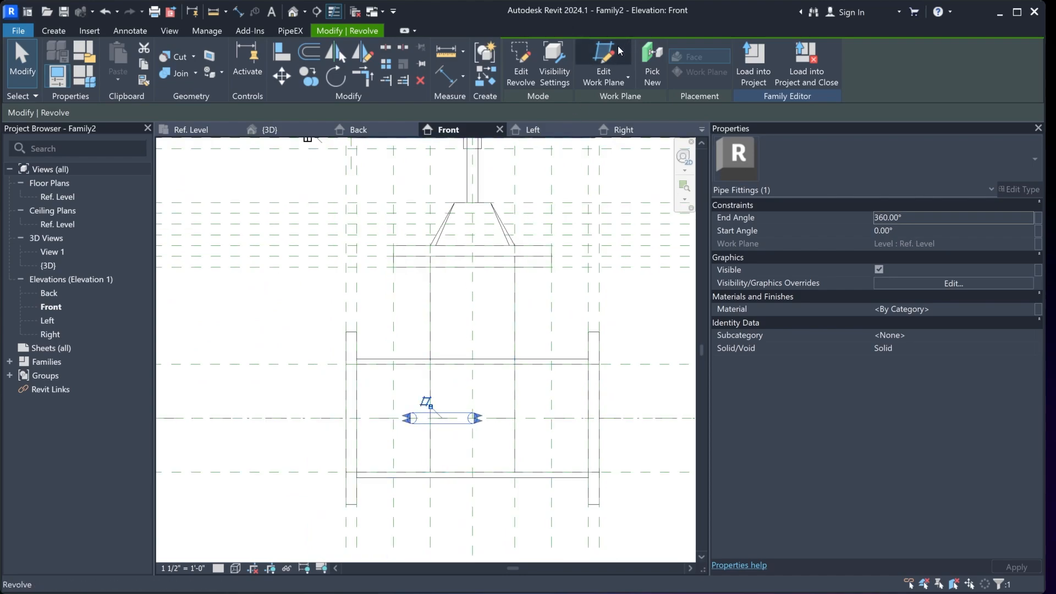
pyautogui.click(604, 64)
pyautogui.click(434, 320)
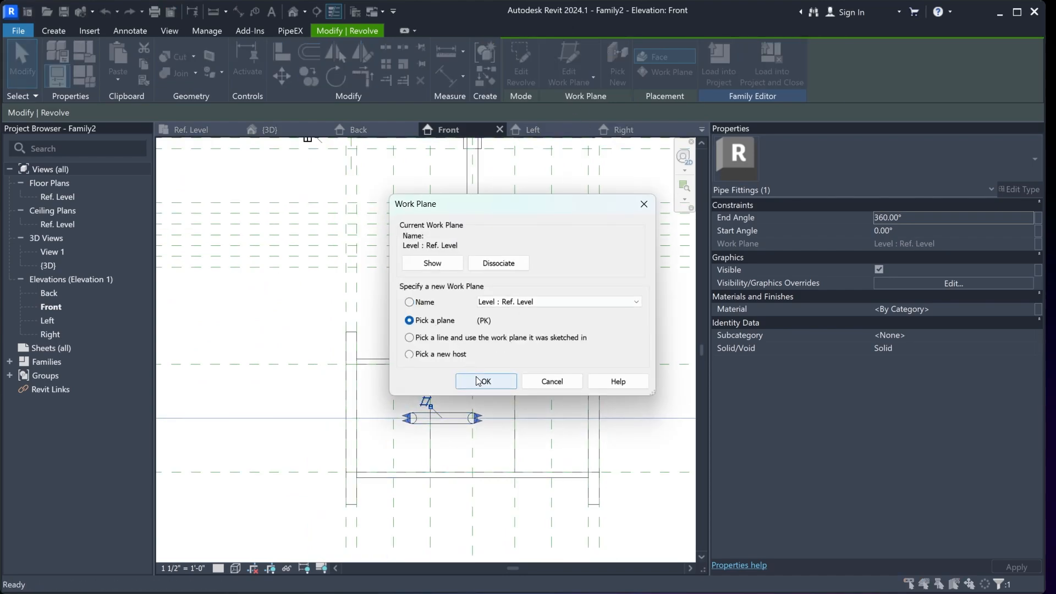
pyautogui.click(486, 381)
pyautogui.scroll(4, 366, 151)
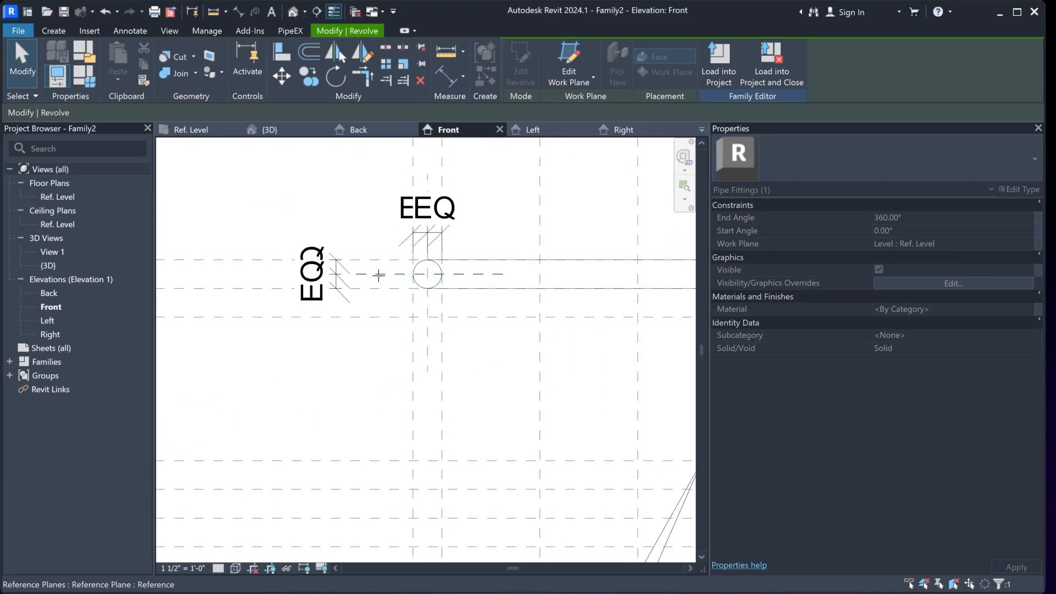
pyautogui.click(378, 275)
# Move the remaining slanted spoke's work plane from Ref. Level to the ring's centre reference plane and clear the selection
pyautogui.scroll(-3, 378, 275)
pyautogui.scroll(2, 410, 440)
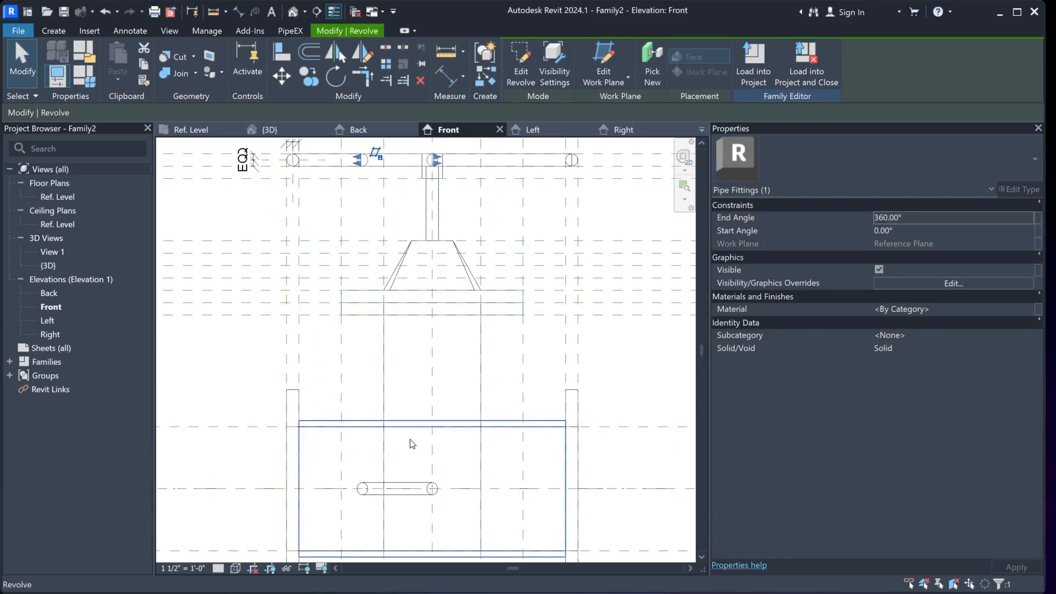
pyautogui.click(400, 484)
pyautogui.click(570, 63)
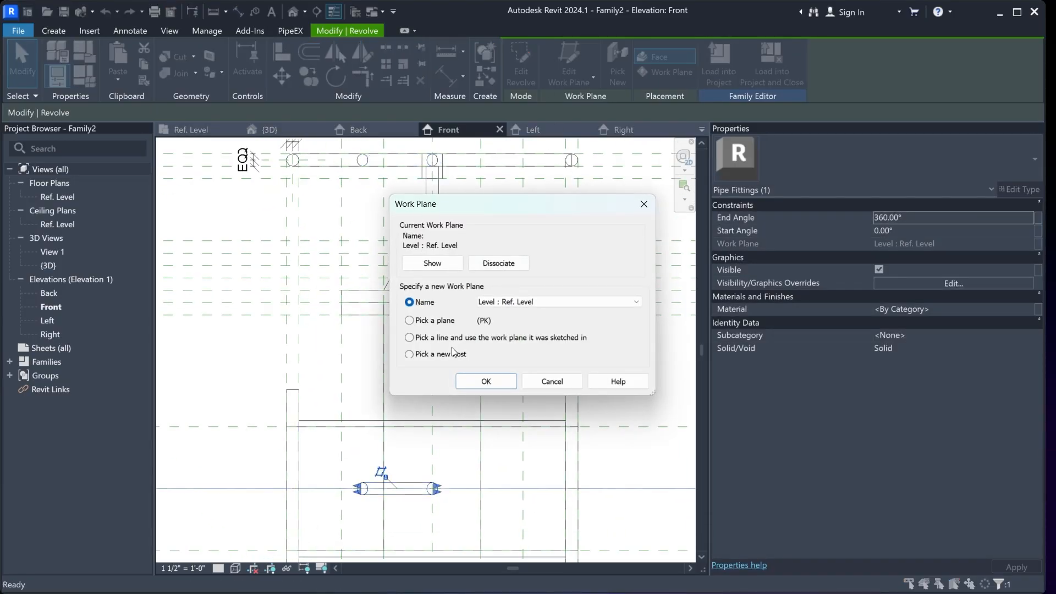
pyautogui.click(435, 322)
pyautogui.click(486, 381)
pyautogui.scroll(4, 304, 251)
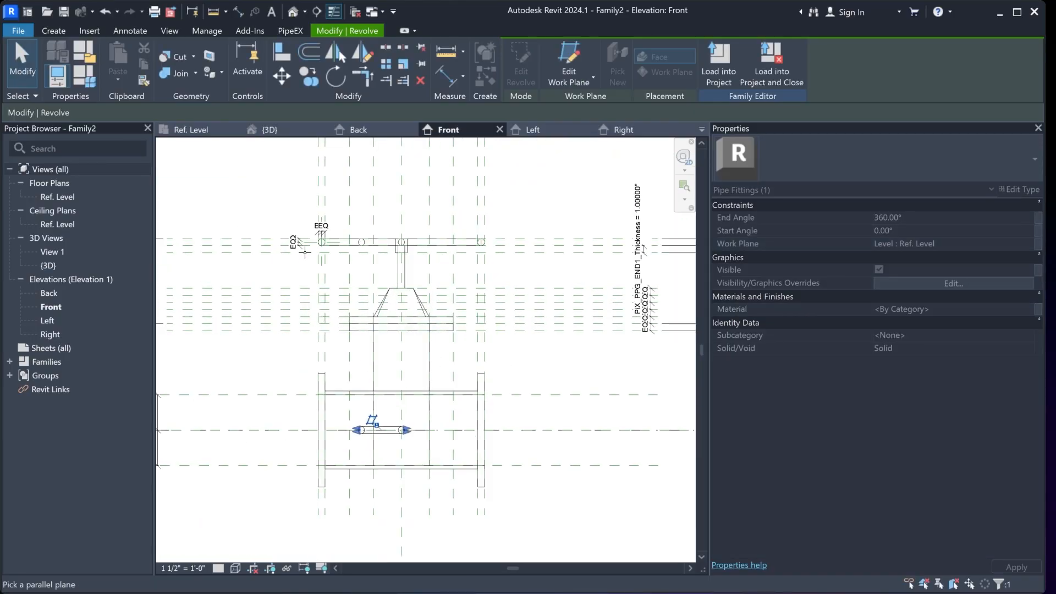
pyautogui.click(305, 253)
pyautogui.scroll(-4, 467, 390)
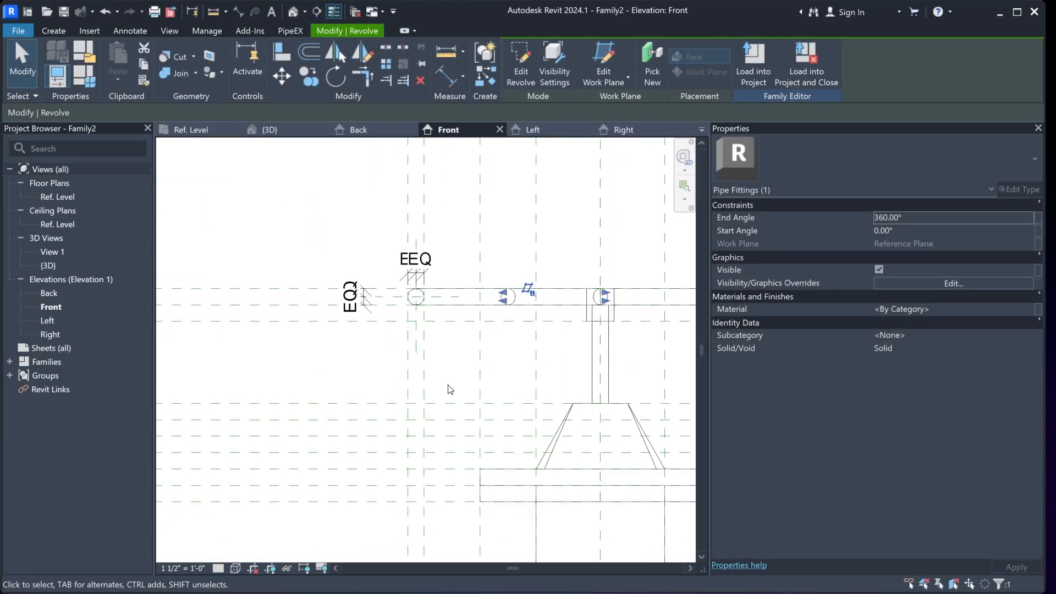
pyautogui.moveTo(626, 416); pyautogui.dragTo(539, 344, button='middle')
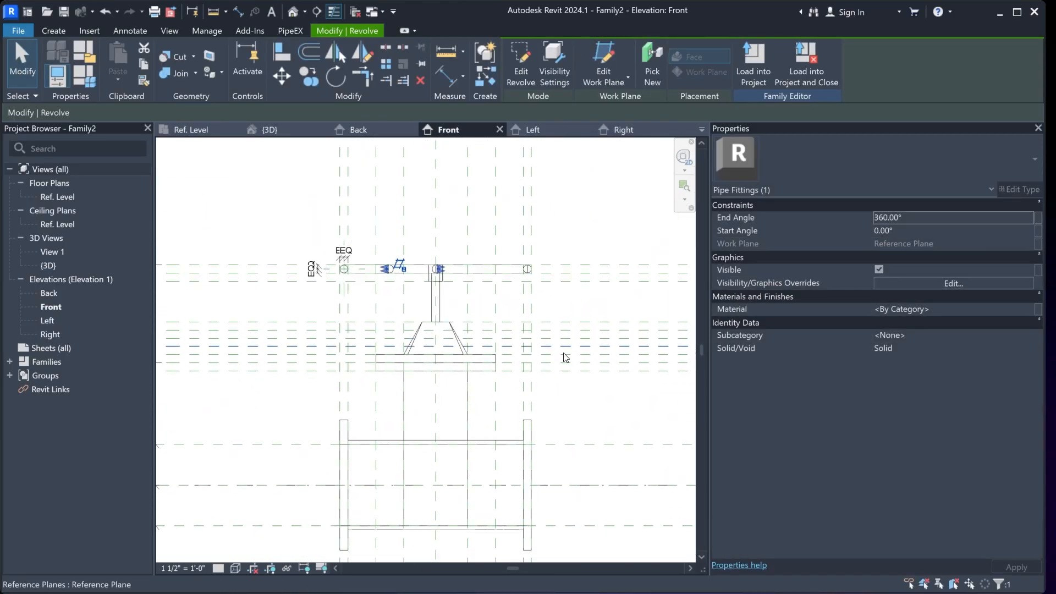
pyautogui.click(565, 298)
# Examine the handwheel spokes in the 3D view, including how they meet the ring and the hub
pyautogui.click(267, 131)
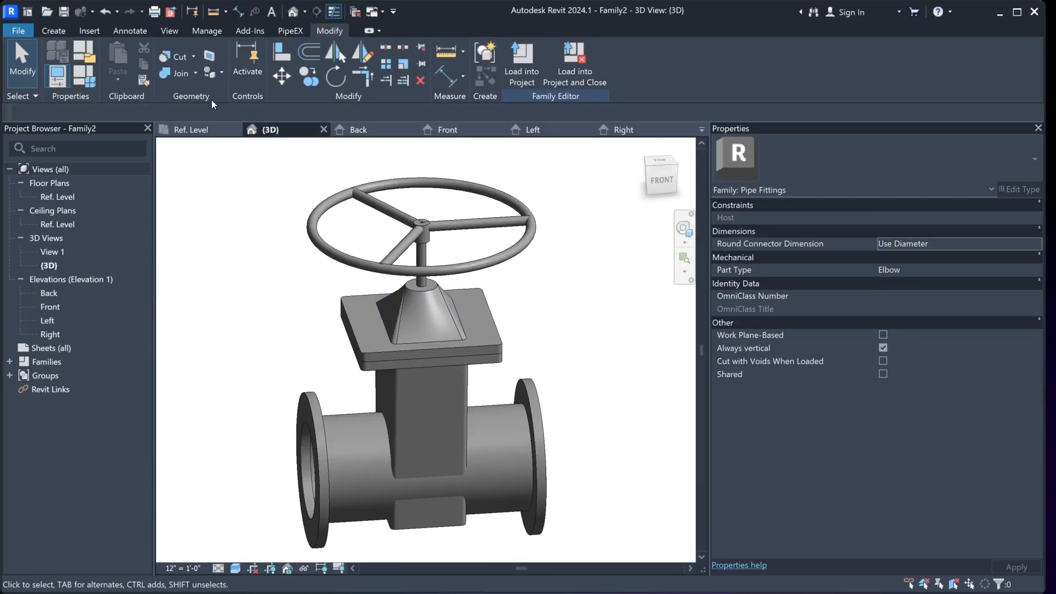
pyautogui.keyDown('shift'); pyautogui.moveTo(424, 259); pyautogui.dragTo(561, 313, button='middle'); pyautogui.keyUp('shift')
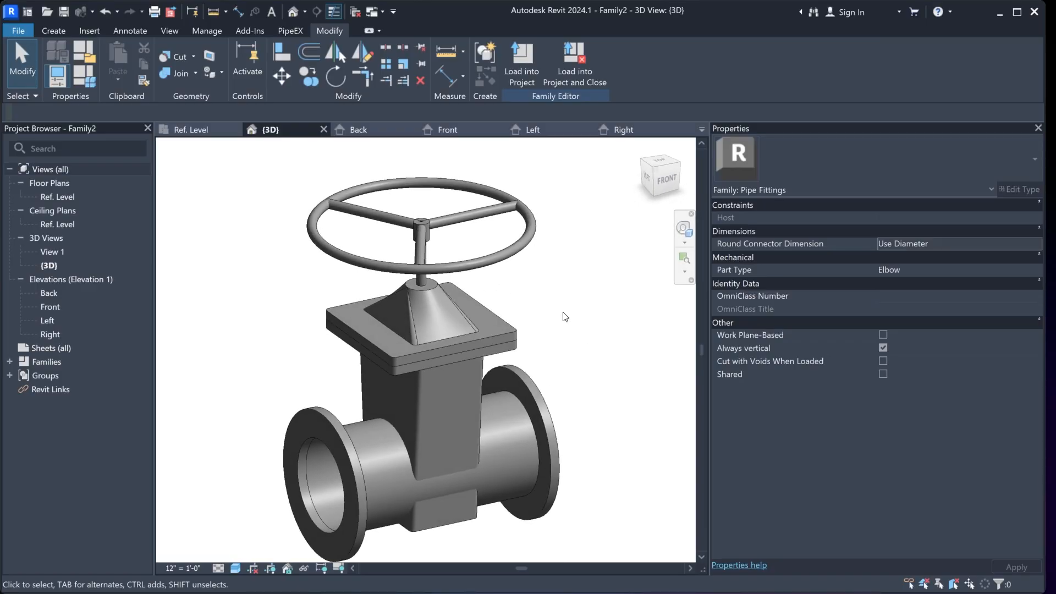
pyautogui.scroll(2, 339, 191)
pyautogui.scroll(3, 324, 190)
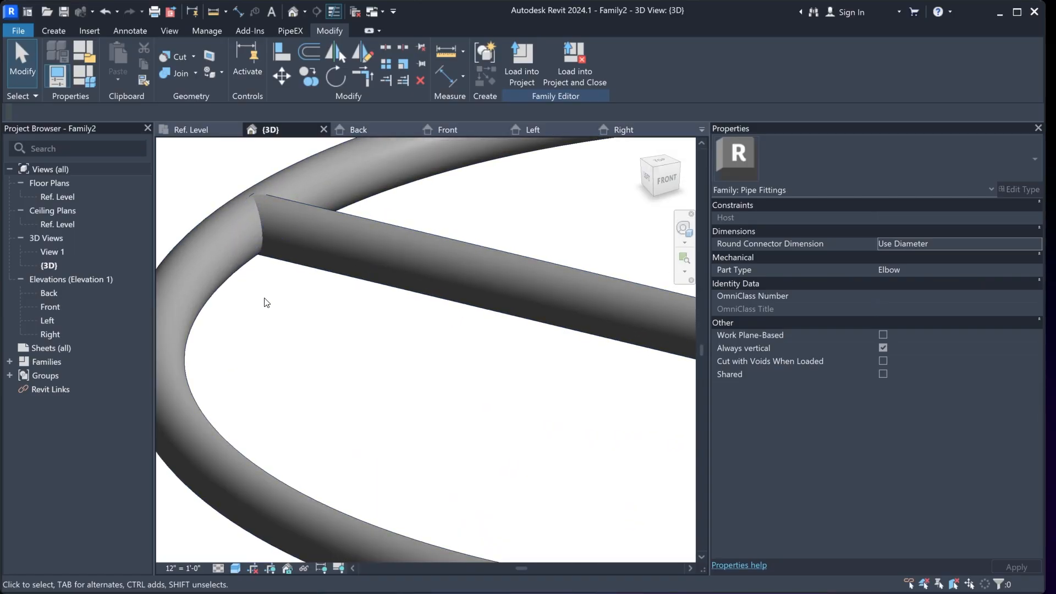
pyautogui.scroll(-1, 264, 299)
pyautogui.keyDown('shift'); pyautogui.moveTo(623, 417); pyautogui.dragTo(519, 401, button='middle'); pyautogui.keyUp('shift')
pyautogui.scroll(-2, 440, 364)
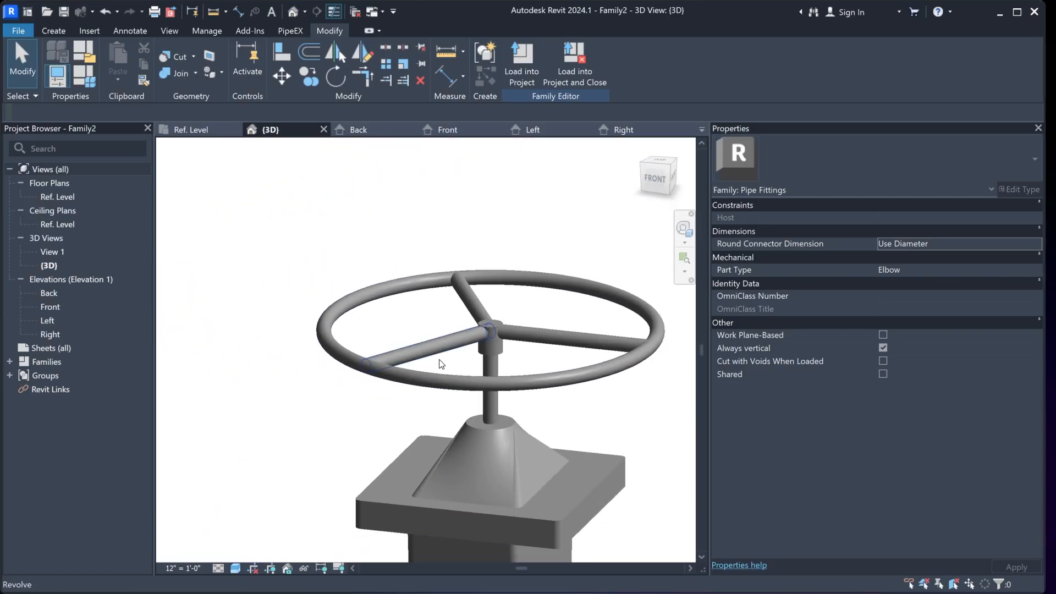
pyautogui.moveTo(617, 499); pyautogui.dragTo(406, 419, button='middle')
pyautogui.scroll(-2, 424, 365)
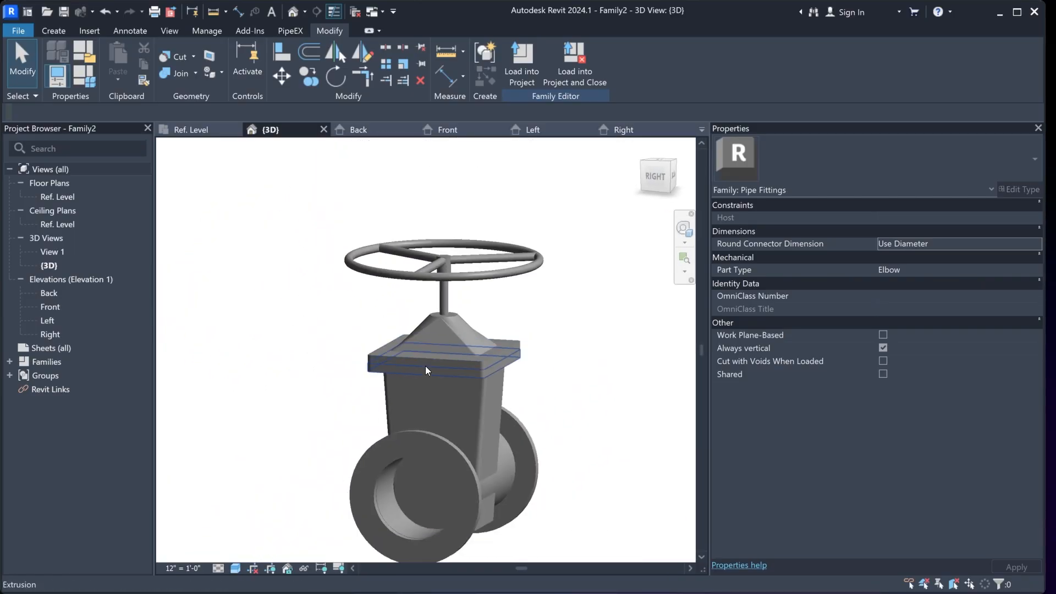
pyautogui.keyDown('shift'); pyautogui.moveTo(424, 365); pyautogui.dragTo(535, 381, button='middle'); pyautogui.keyUp('shift')
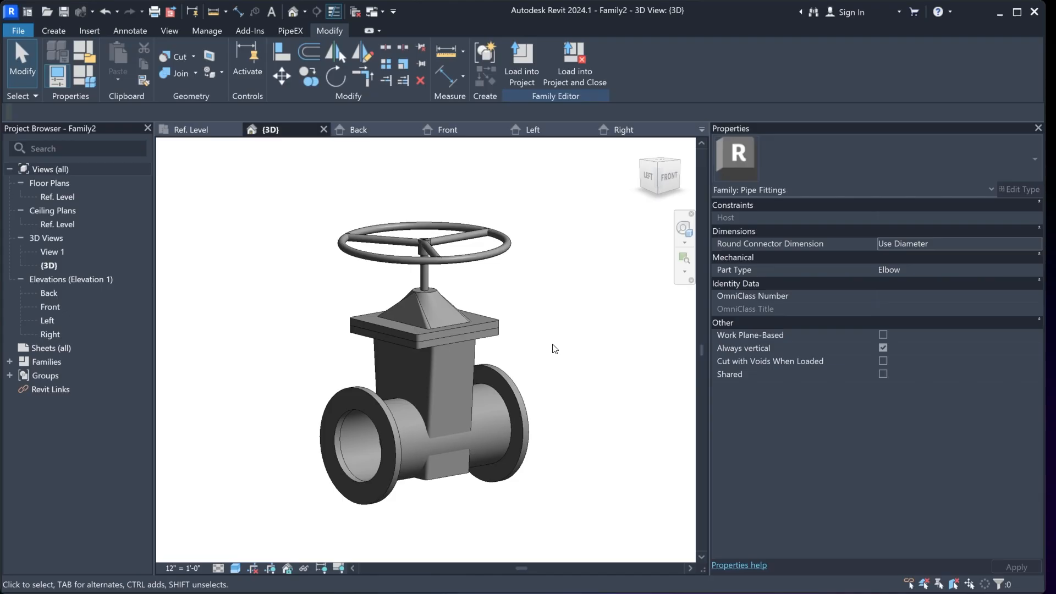
# In the family types, set PiX_PPG_END1_DN to 10" and apply it, keeping the valve model in view
pyautogui.click(84, 76)
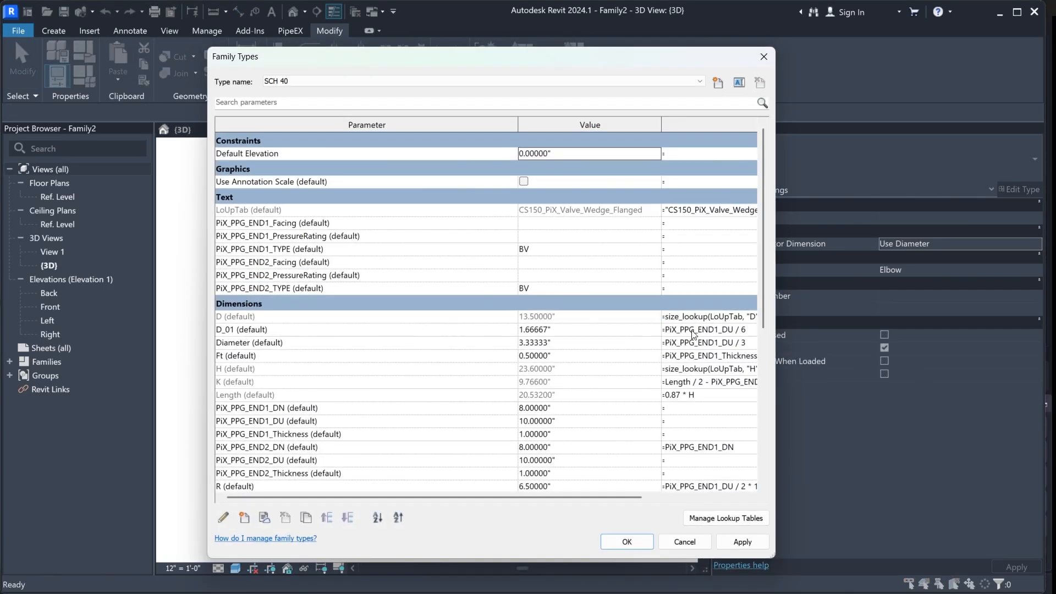
pyautogui.moveTo(576, 57); pyautogui.dragTo(739, 70)
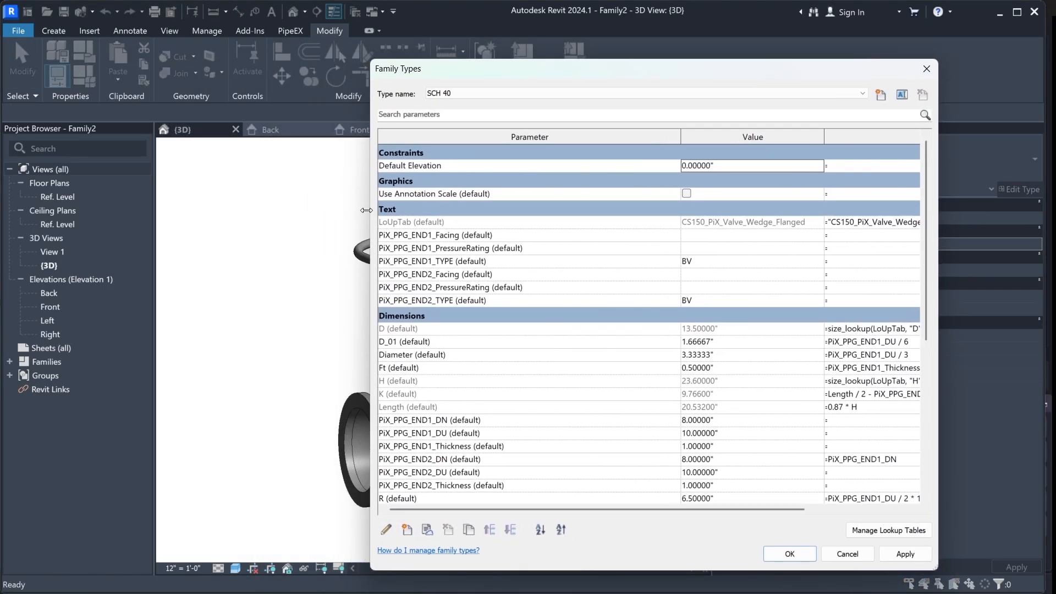
pyautogui.moveTo(367, 210); pyautogui.dragTo(549, 235)
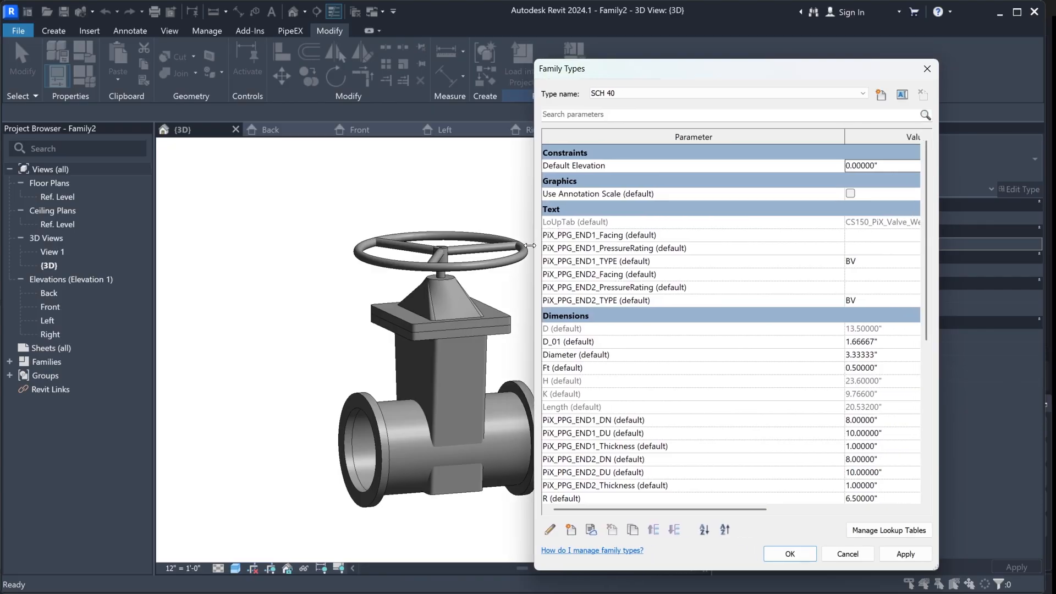
pyautogui.moveTo(939, 267); pyautogui.dragTo(987, 258)
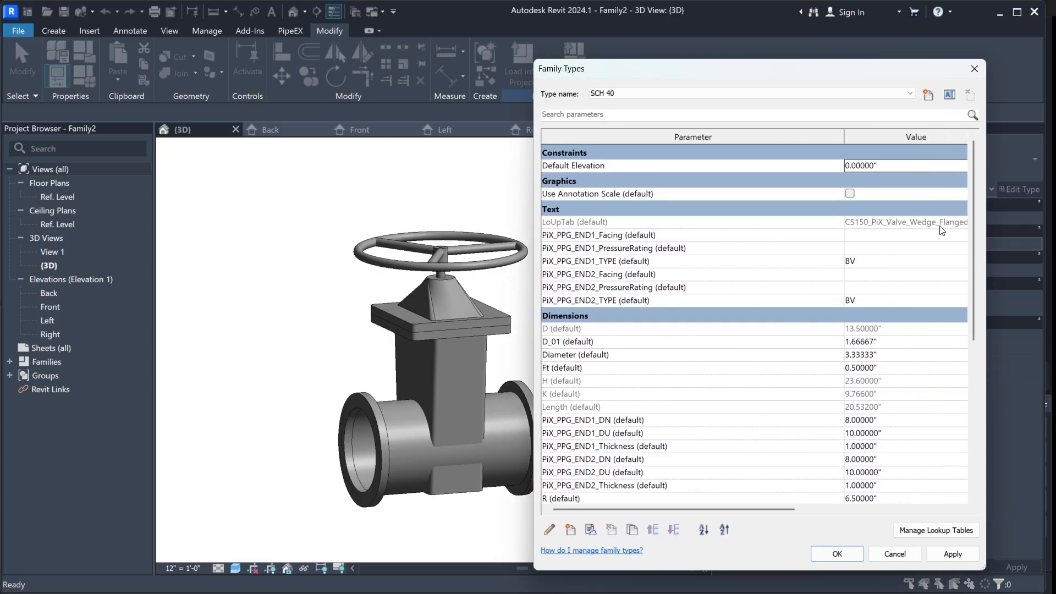
pyautogui.moveTo(817, 82); pyautogui.dragTo(847, 62)
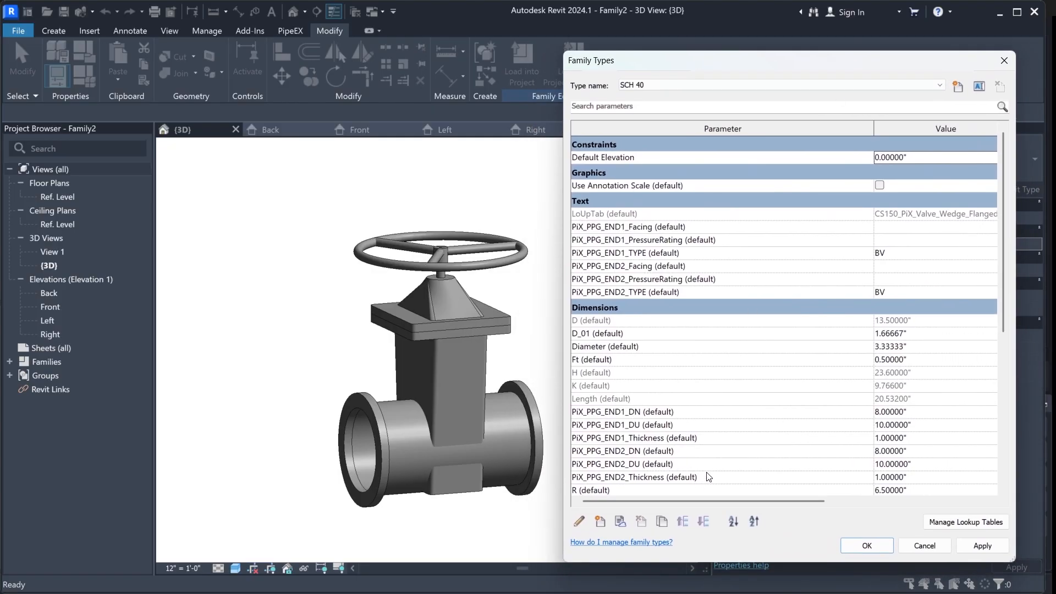
pyautogui.click(881, 413)
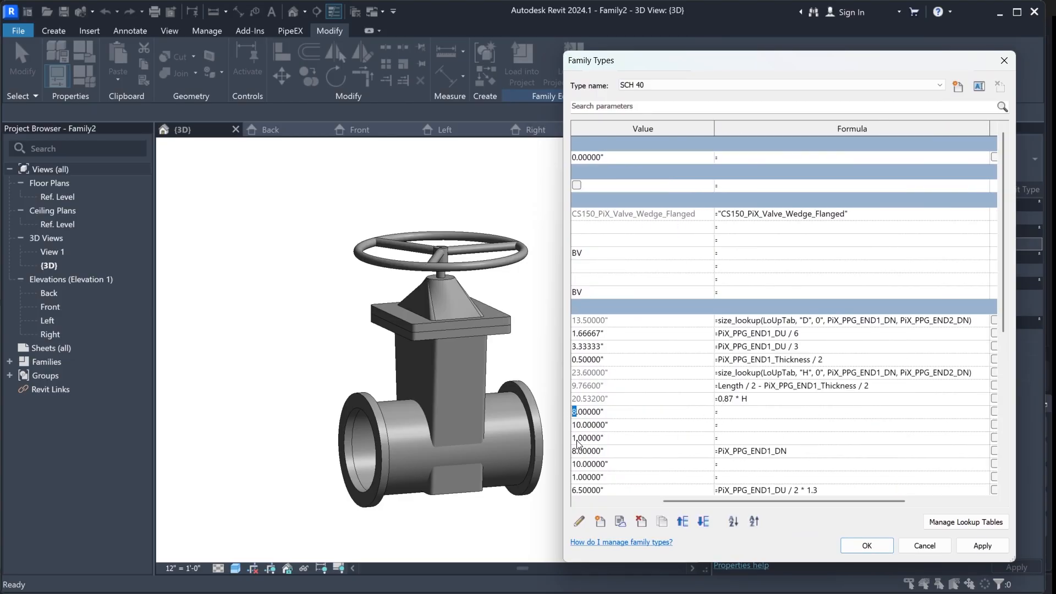
pyautogui.click(969, 543)
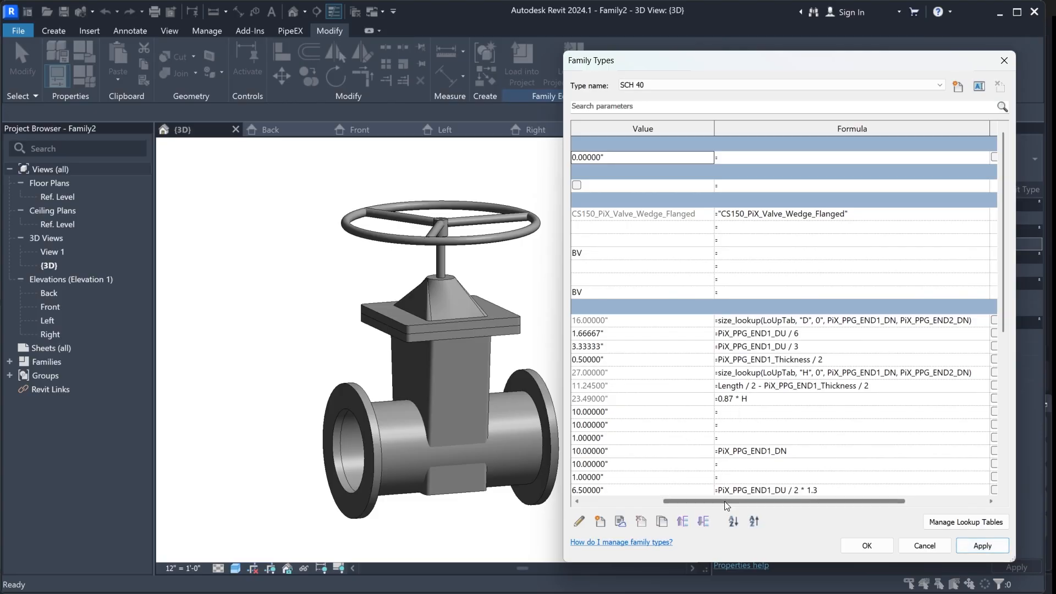
# In the family types, set PiX_PPG_END1_DN to 8" and apply it to flex the valve
pyautogui.moveTo(685, 500); pyautogui.dragTo(644, 498)
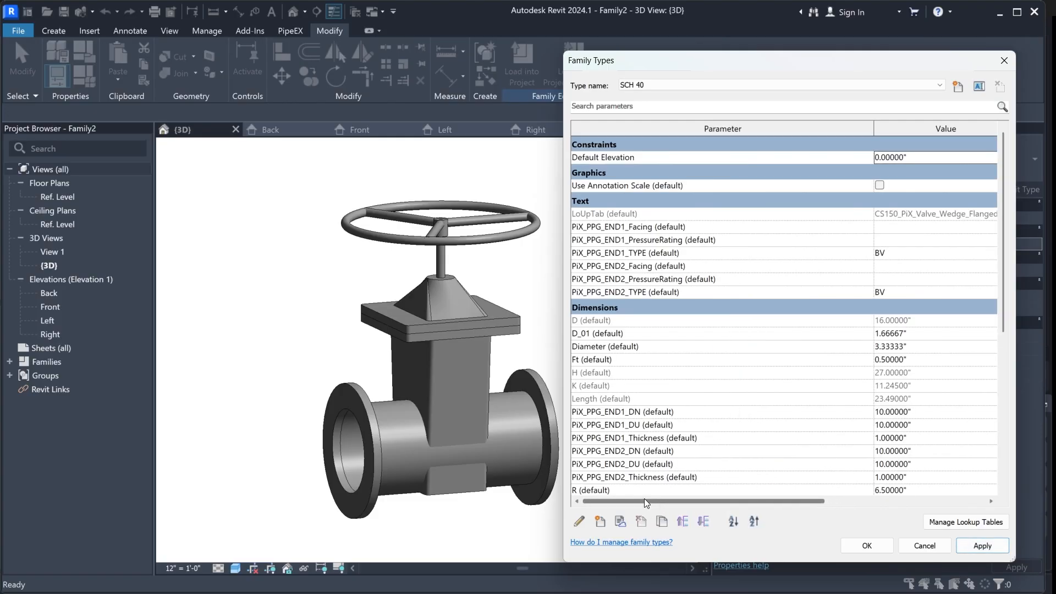
pyautogui.click(884, 413)
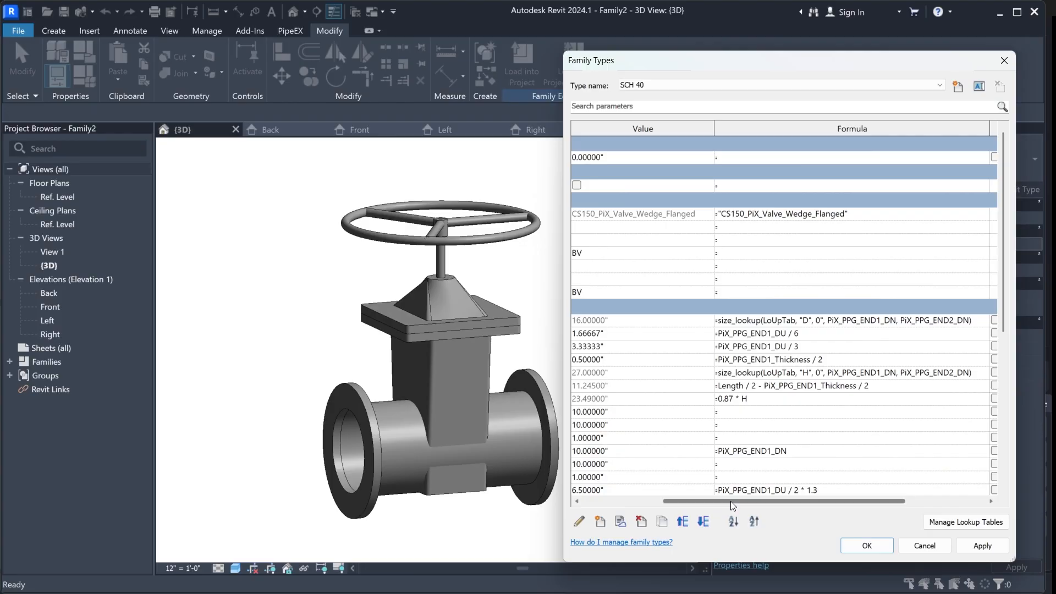
pyautogui.moveTo(731, 501); pyautogui.dragTo(649, 499)
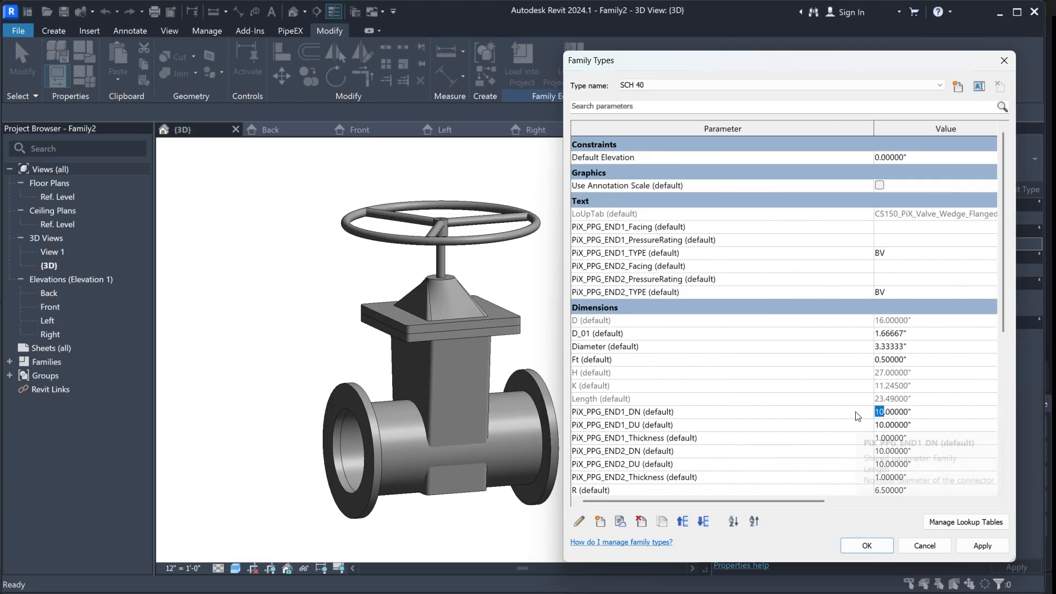
pyautogui.write('8')
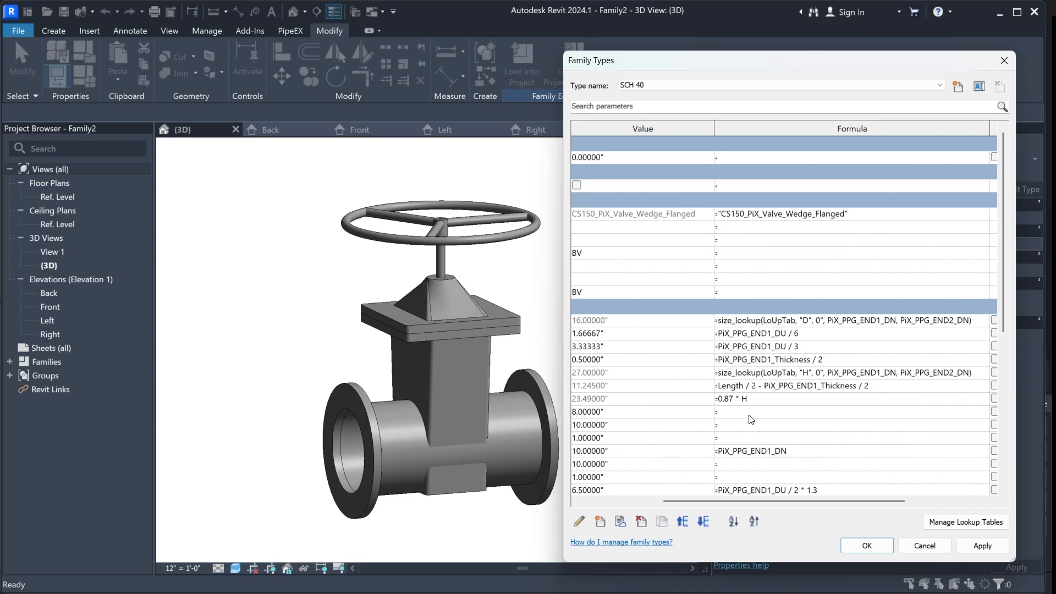
pyautogui.click(983, 546)
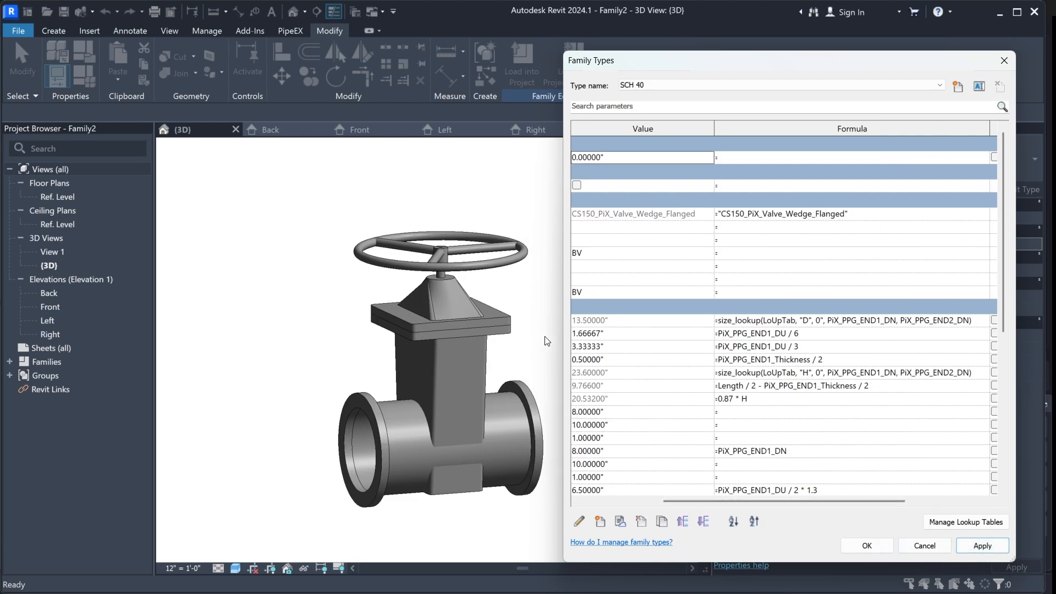
# Reposition the family types dialog beside the valve, set PiX_PPG_END1_DN to 6" and apply it
pyautogui.moveTo(560, 337); pyautogui.dragTo(524, 338)
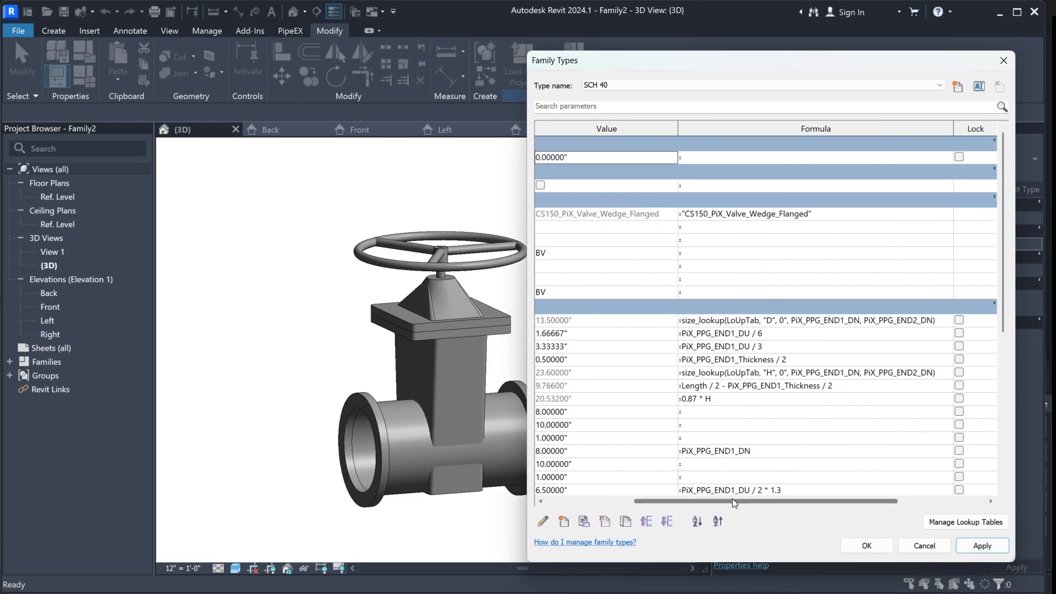
pyautogui.moveTo(732, 501); pyautogui.dragTo(649, 499)
pyautogui.moveTo(686, 70); pyautogui.dragTo(745, 66)
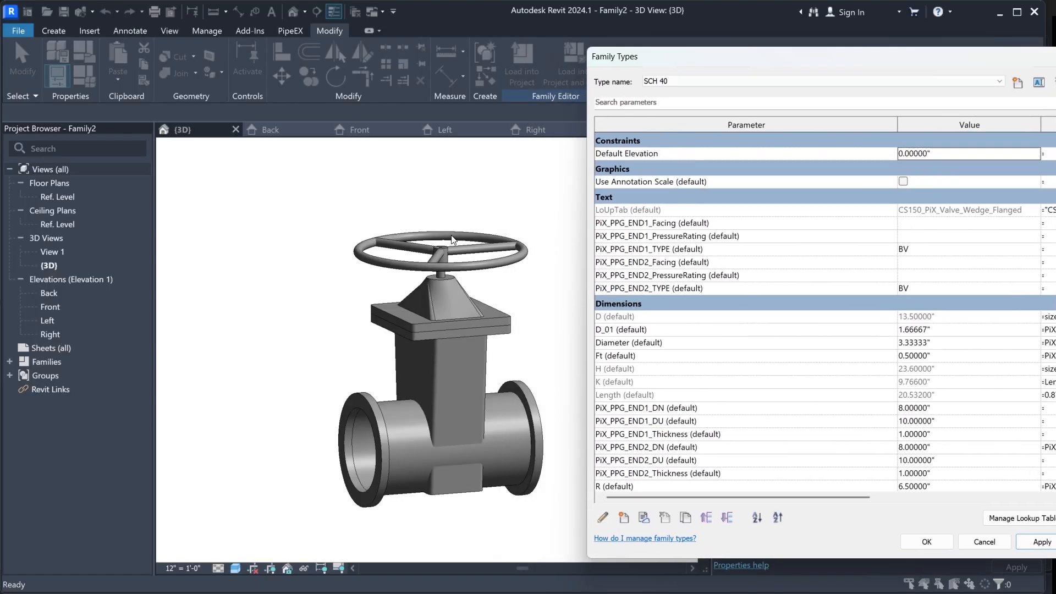
pyautogui.moveTo(901, 409); pyautogui.dragTo(883, 411)
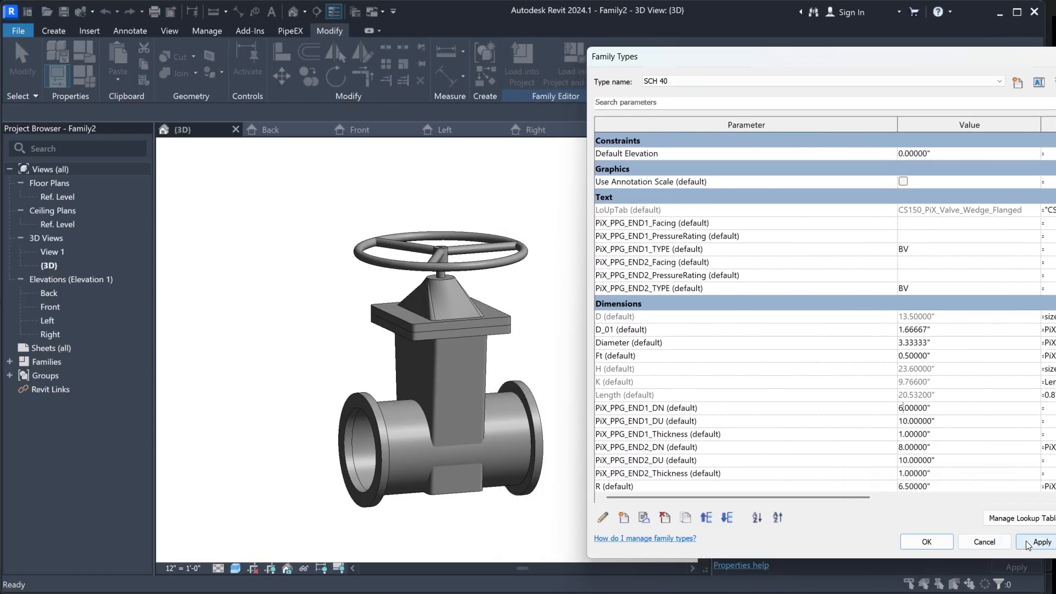
pyautogui.click(1041, 542)
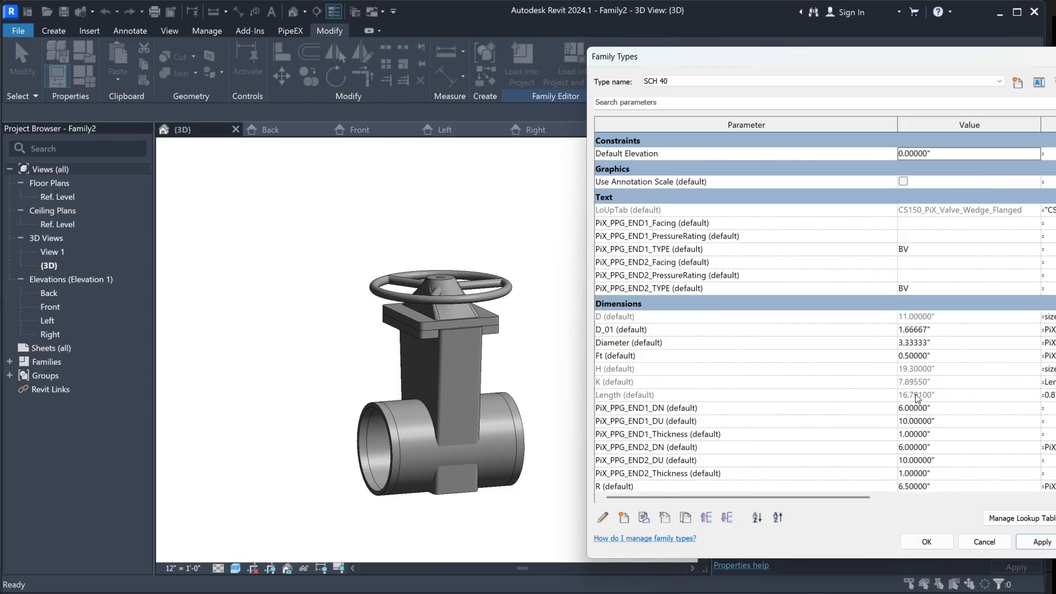
# Set PiX_PPG_END1_DN back to 8" and accept the family types
pyautogui.click(908, 410)
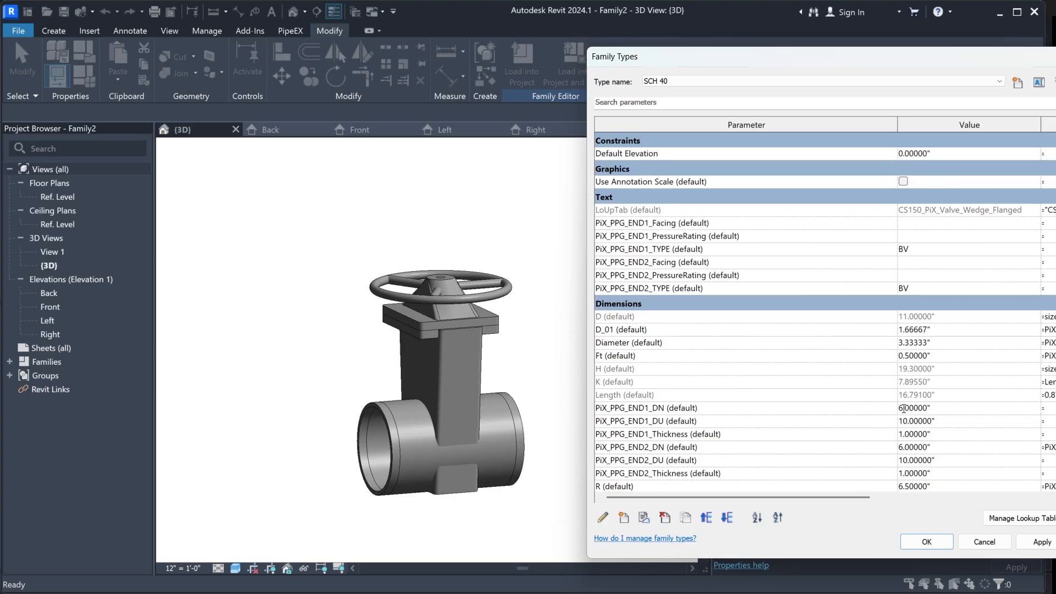
pyautogui.moveTo(903, 409); pyautogui.dragTo(869, 431)
pyautogui.write('8.')
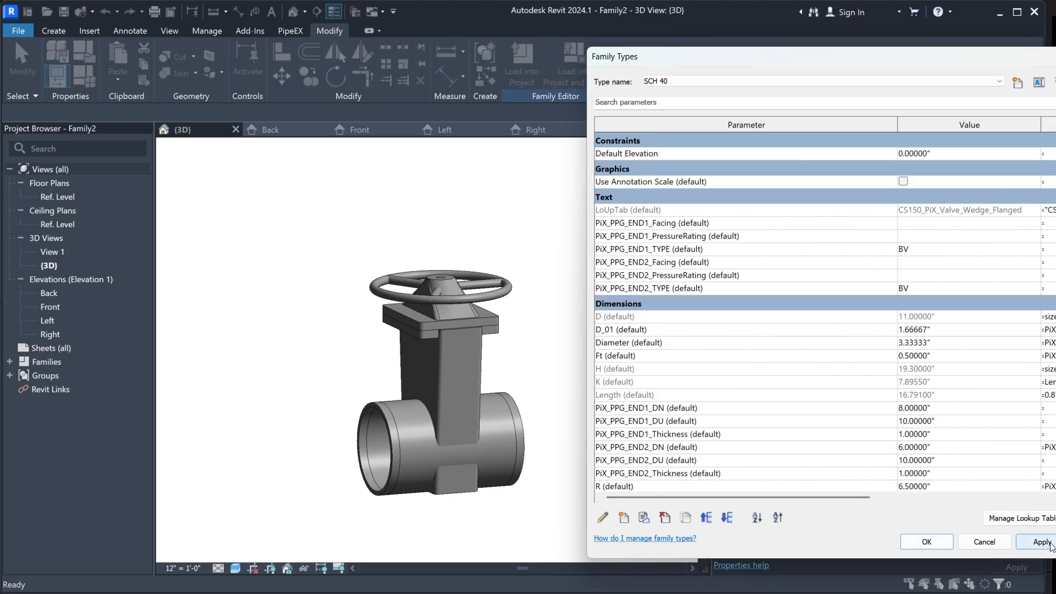
pyautogui.click(926, 541)
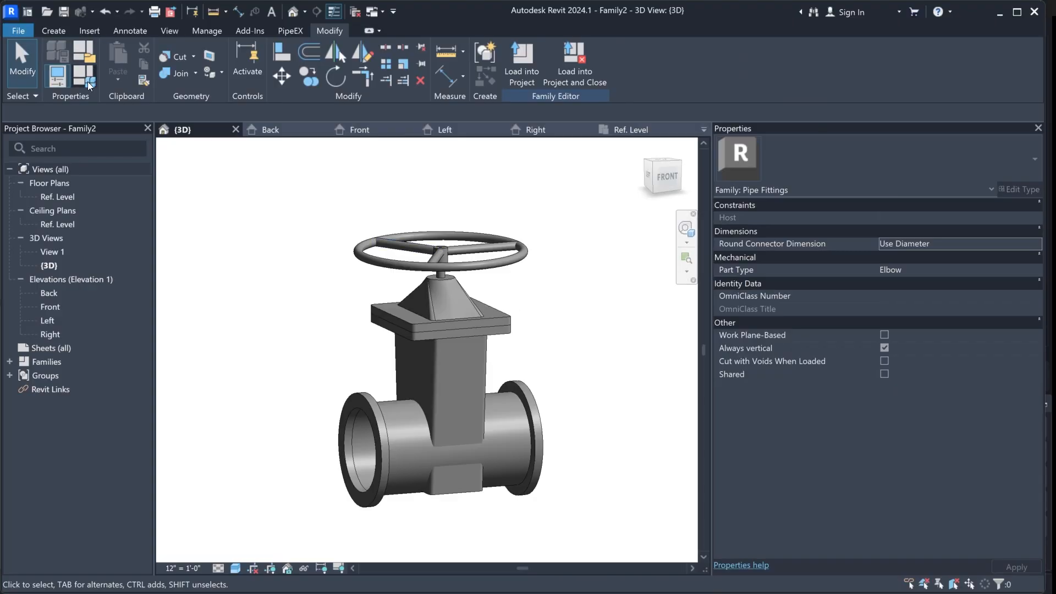
# Give PiX_PPG_END1_DU the formula size_lookup(LoUpTab, "END1_DU", 0", PiX_PPG_END1_DN, PiX_PPG_END2_DN) in the family types and accept it
pyautogui.click(87, 82)
pyautogui.moveTo(748, 57); pyautogui.dragTo(456, 37)
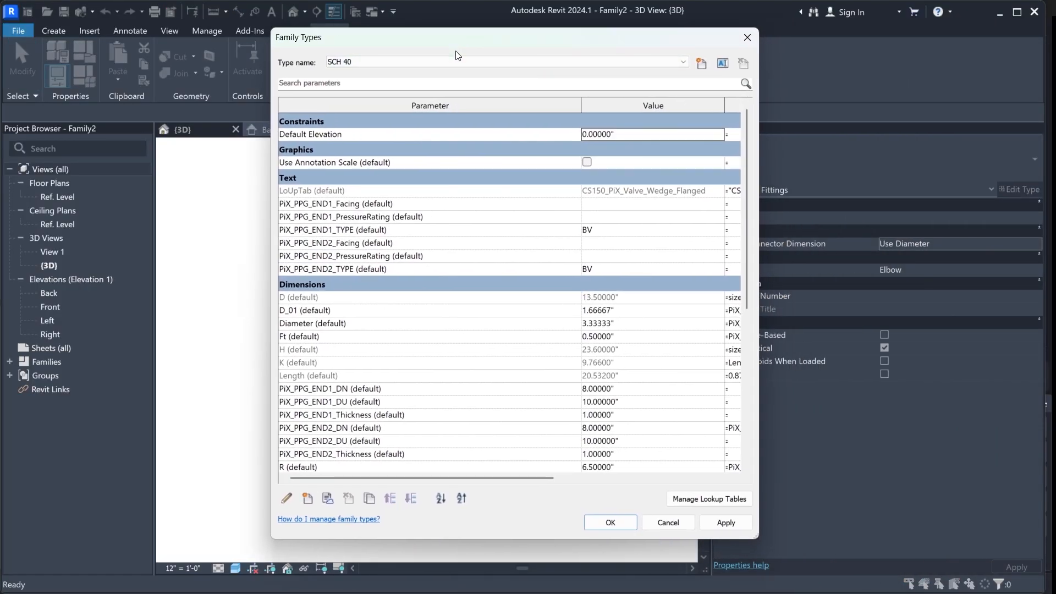
pyautogui.moveTo(761, 478); pyautogui.dragTo(935, 478)
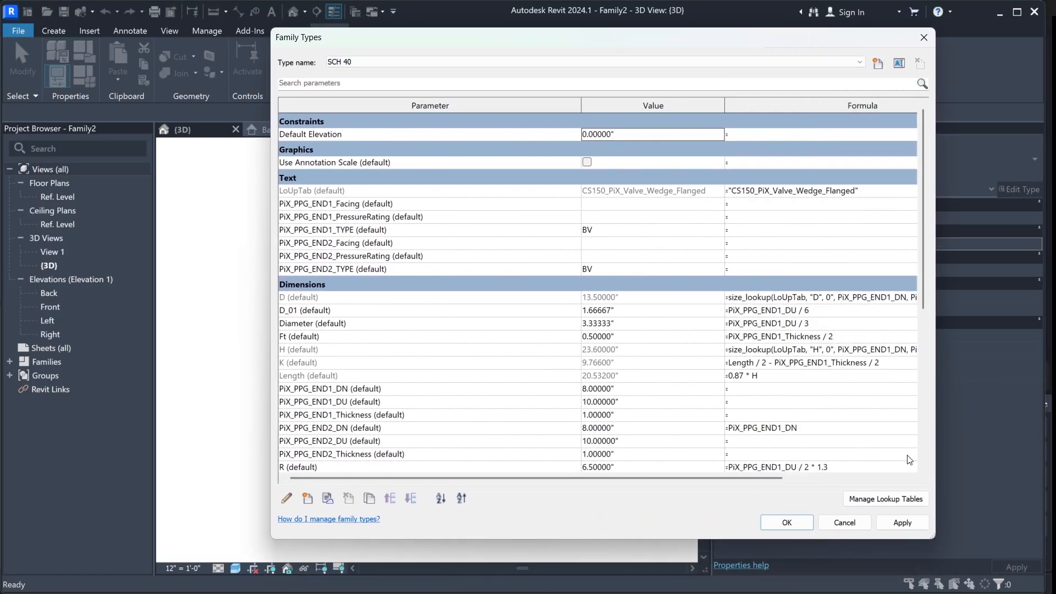
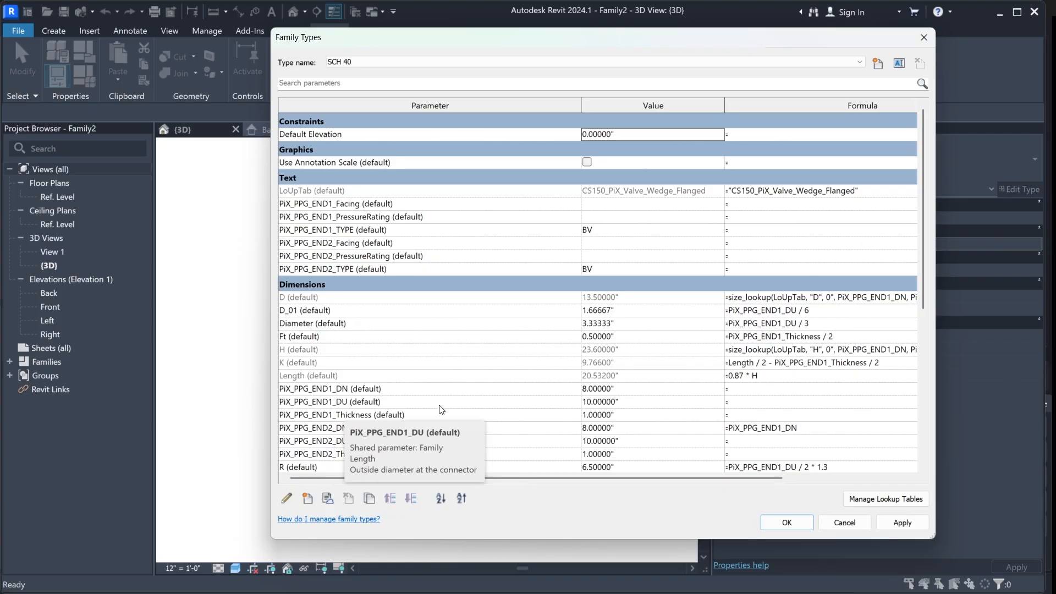
pyautogui.click(766, 402)
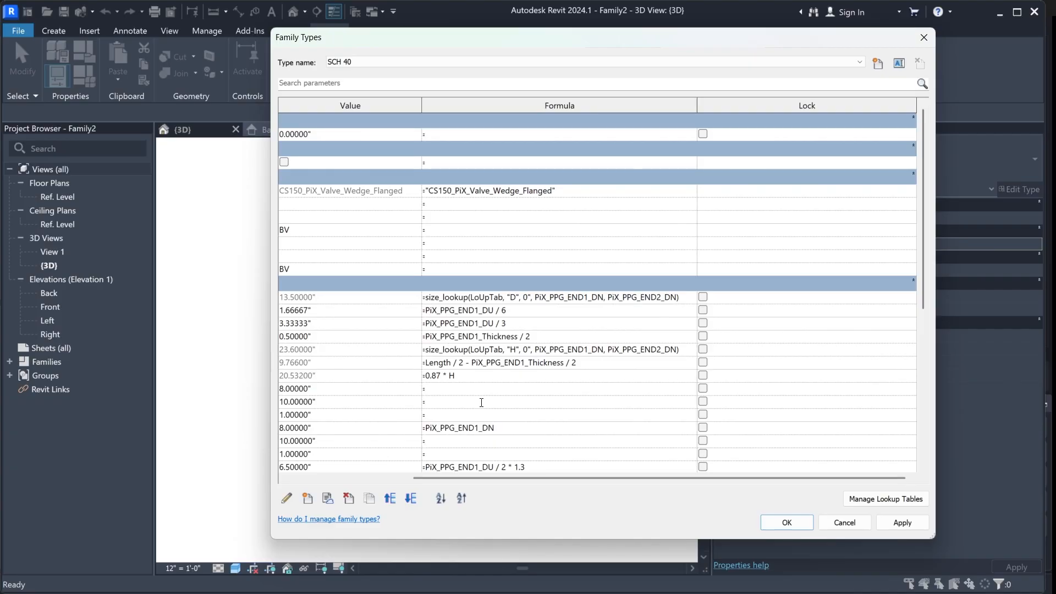
pyautogui.write('size_lookup(LoUpTab, "END1_DU", 0", PiX_PPG_END1_DN, PiX_PPG_END2_DN)')
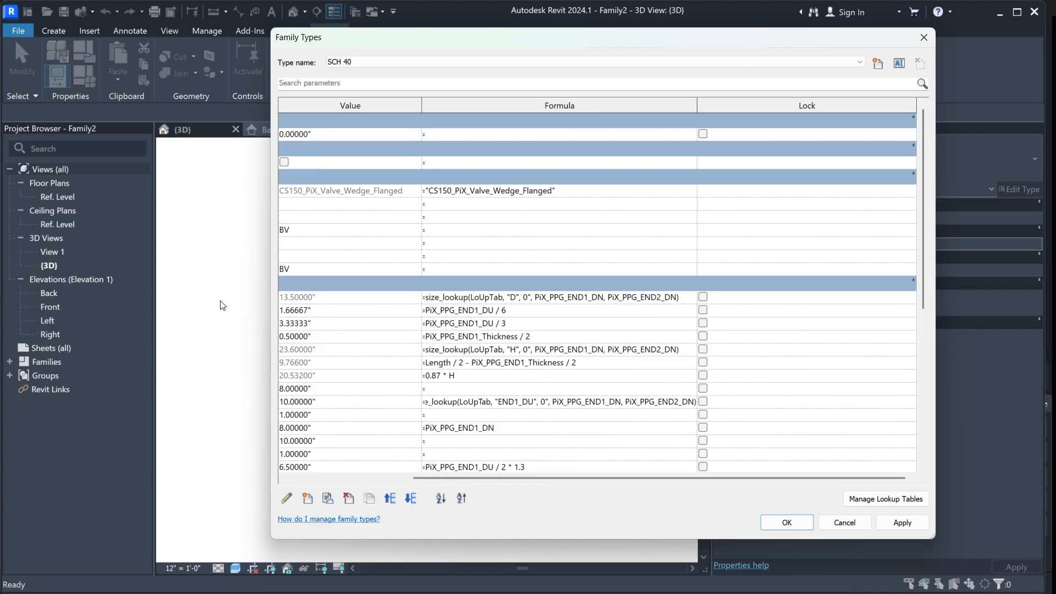
pyautogui.moveTo(268, 303); pyautogui.dragTo(172, 304)
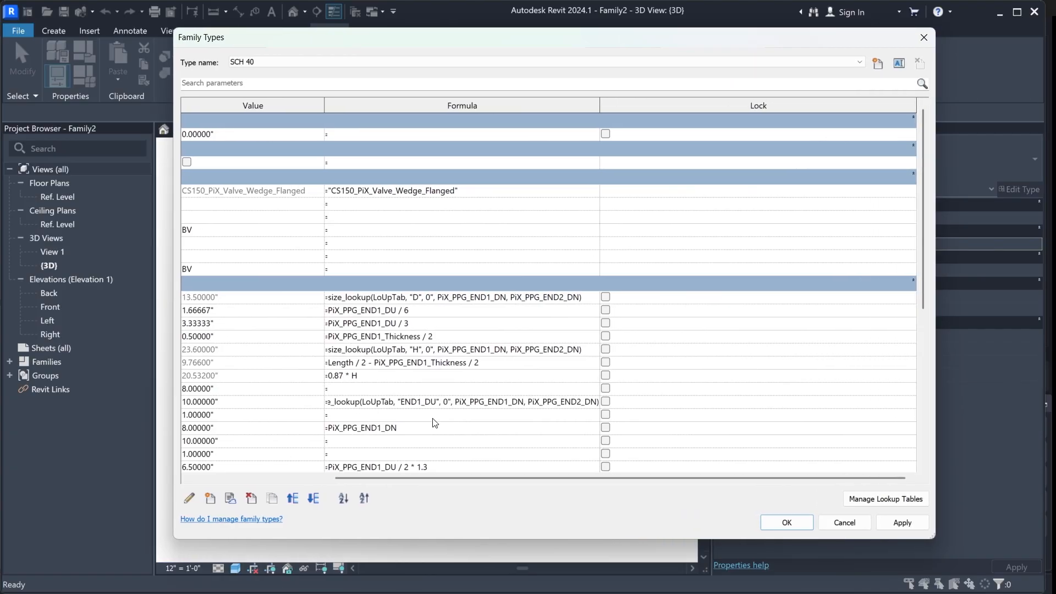
pyautogui.click(434, 417)
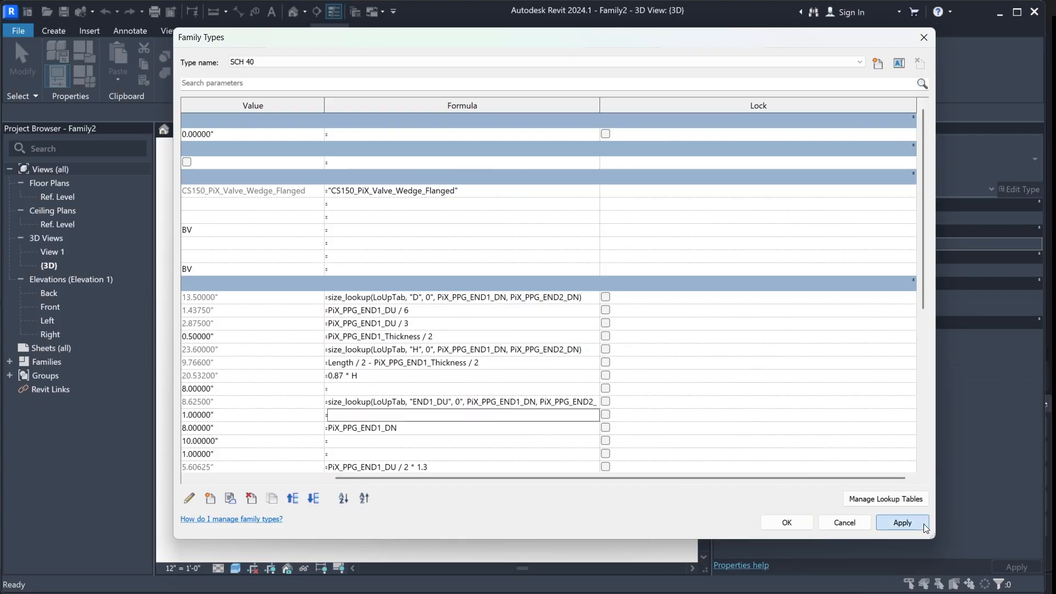
pyautogui.click(786, 520)
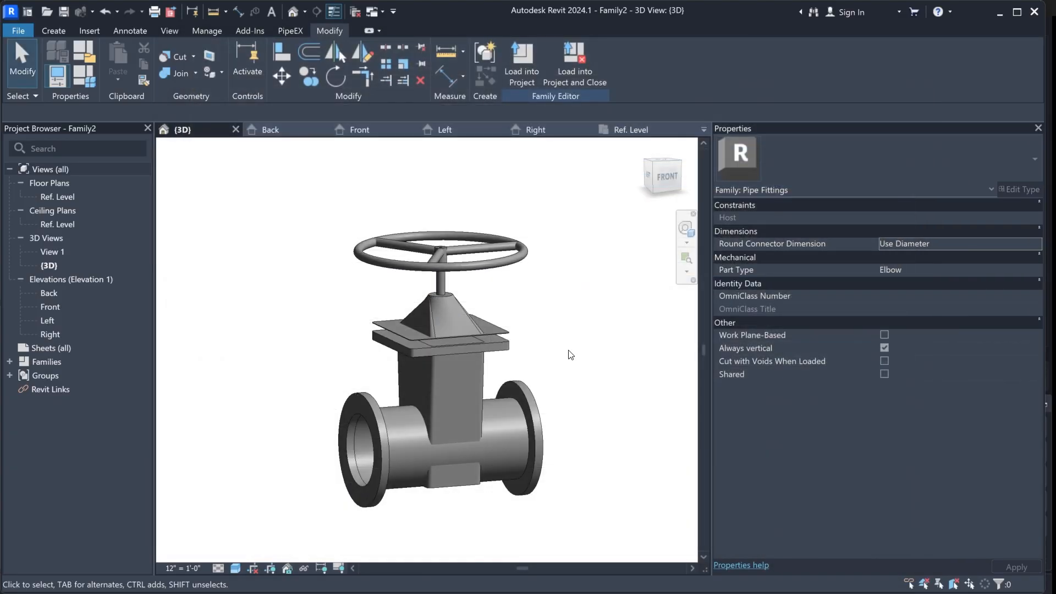
# Give PiX_PPG_END1_Thickness the formula size_lookup(LoUpTab, "END2_FT", 0", PiX_PPG_END1_DN, PiX_PPG_END2_DN) in the family types and accept it
pyautogui.click(85, 75)
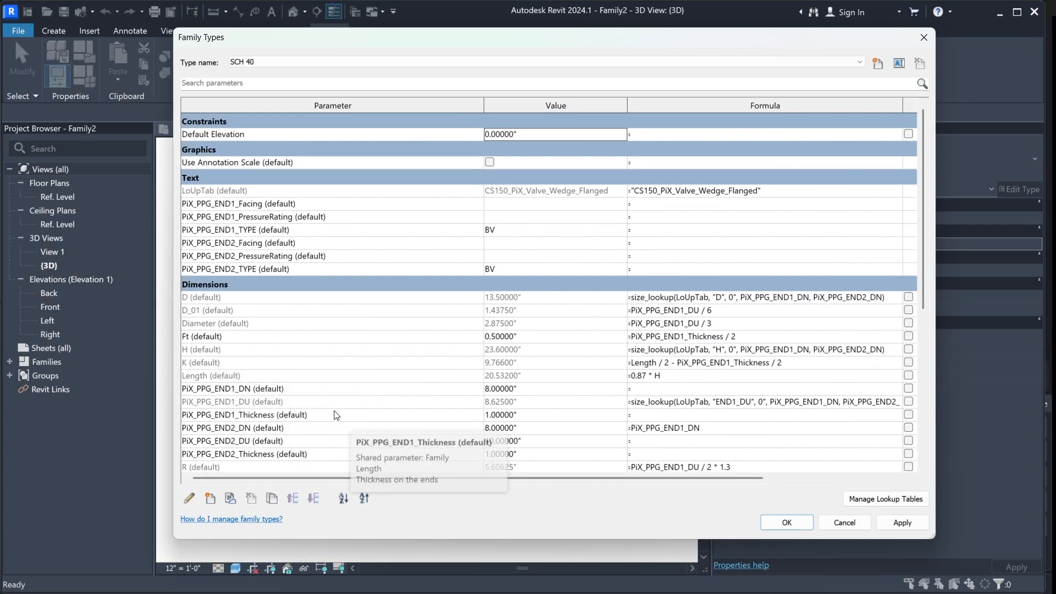
pyautogui.click(735, 416)
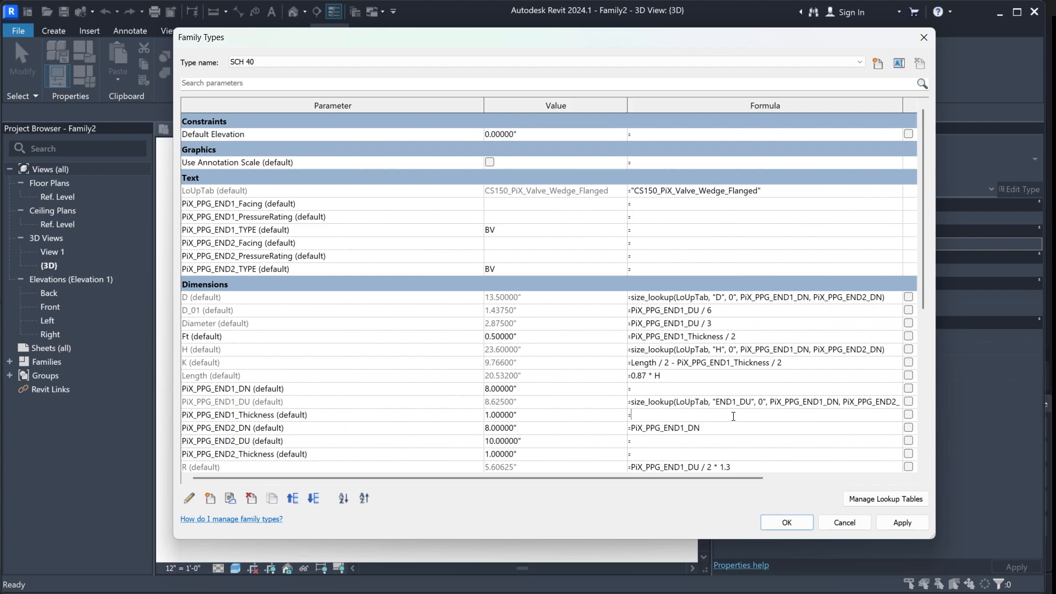
pyautogui.write('size_lookup(LoUpTab, "END2_T", 0", PiX_PPG_END1_DN, PiX_PPG_END2_DN)')
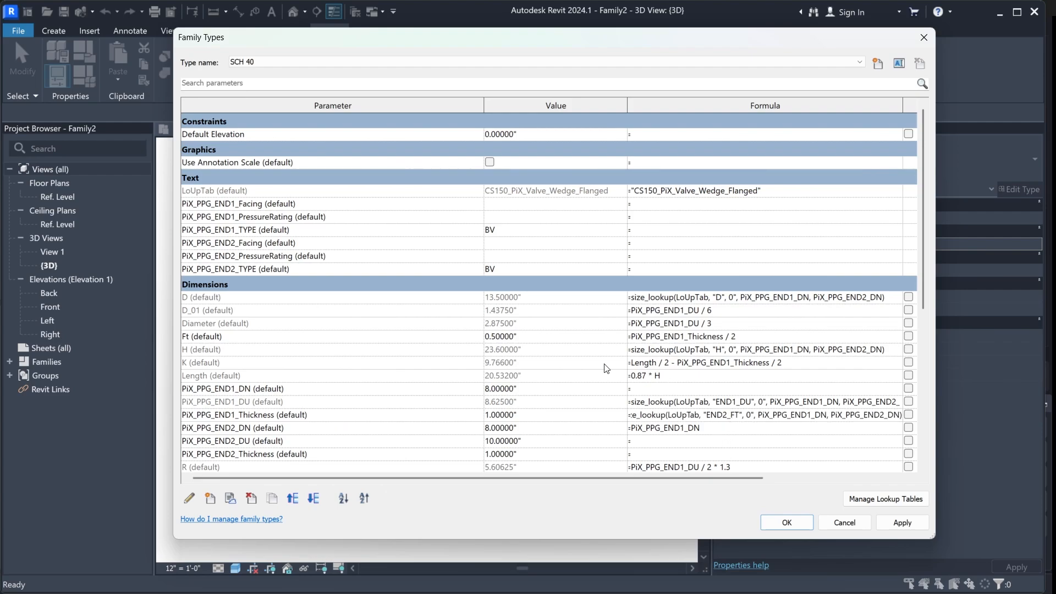
pyautogui.click(900, 527)
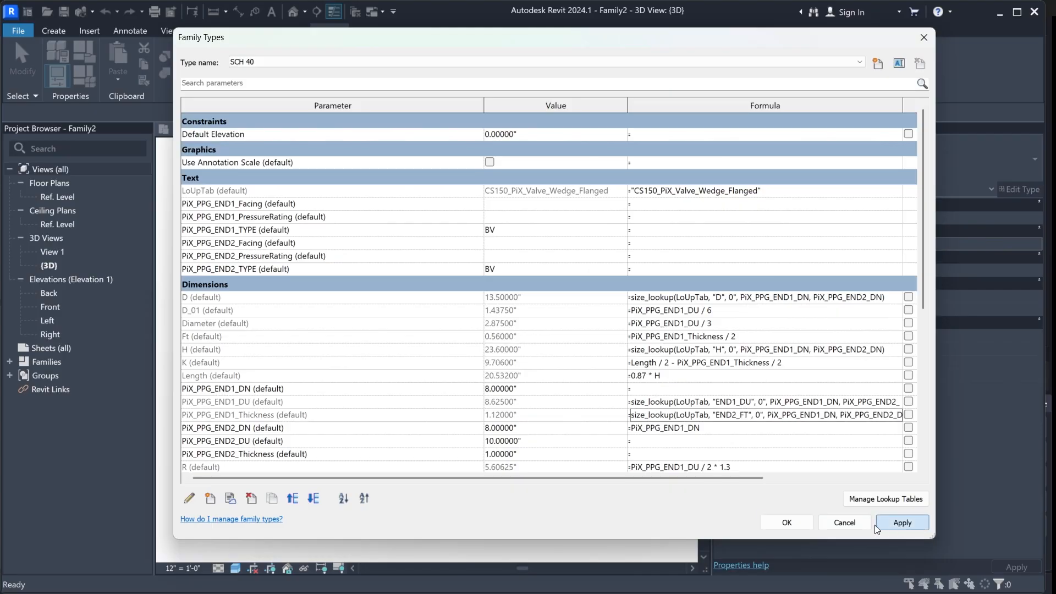
pyautogui.click(795, 522)
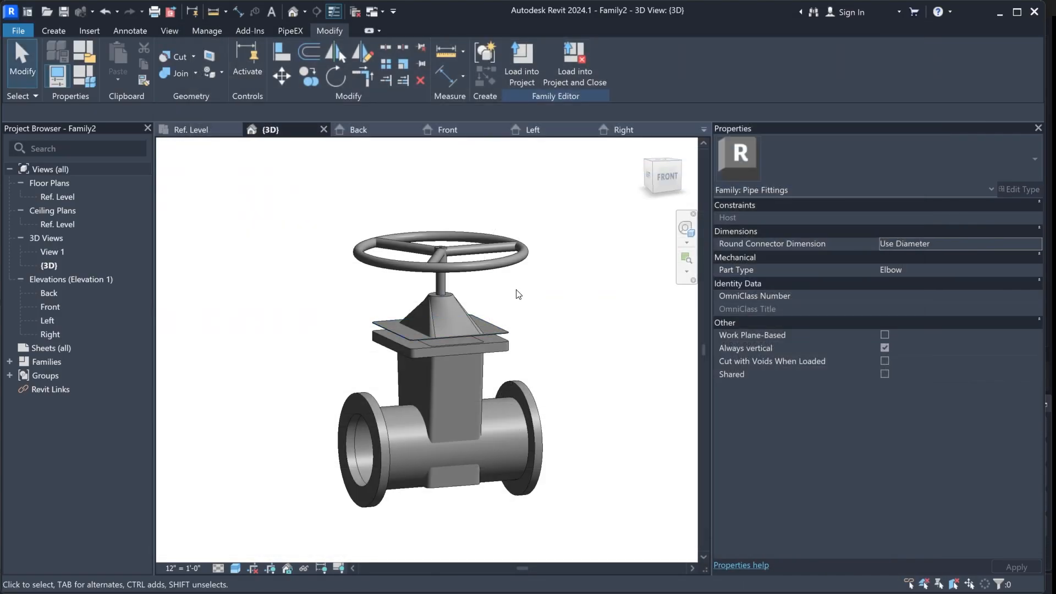
# In the Front elevation, stretch the thin plate extrusion beneath the tapered bonnet downward to a depth of about 0.46"
pyautogui.click(459, 130)
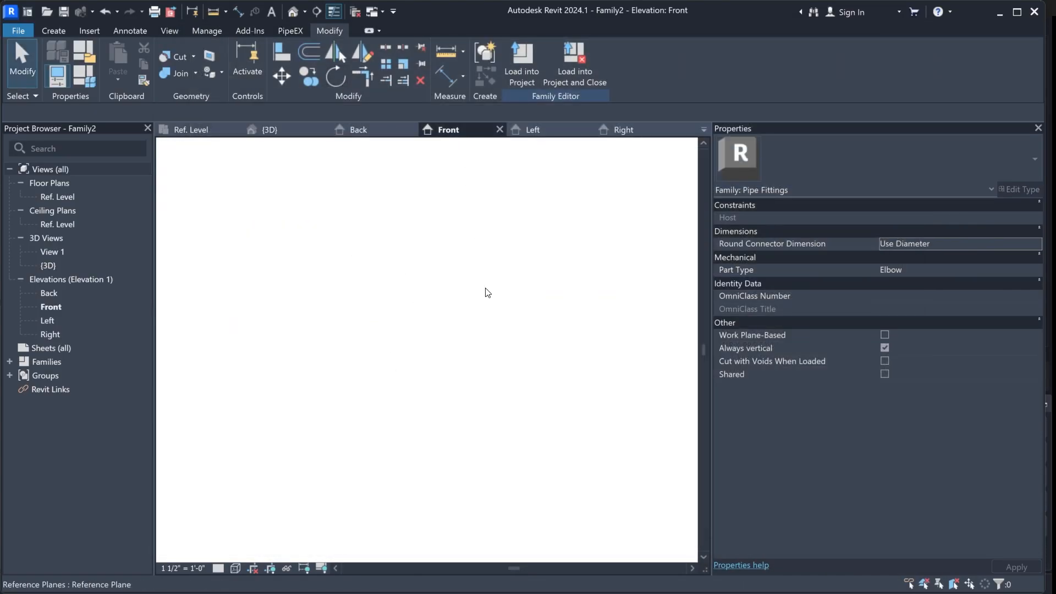
pyautogui.moveTo(546, 324); pyautogui.dragTo(429, 316, button='middle')
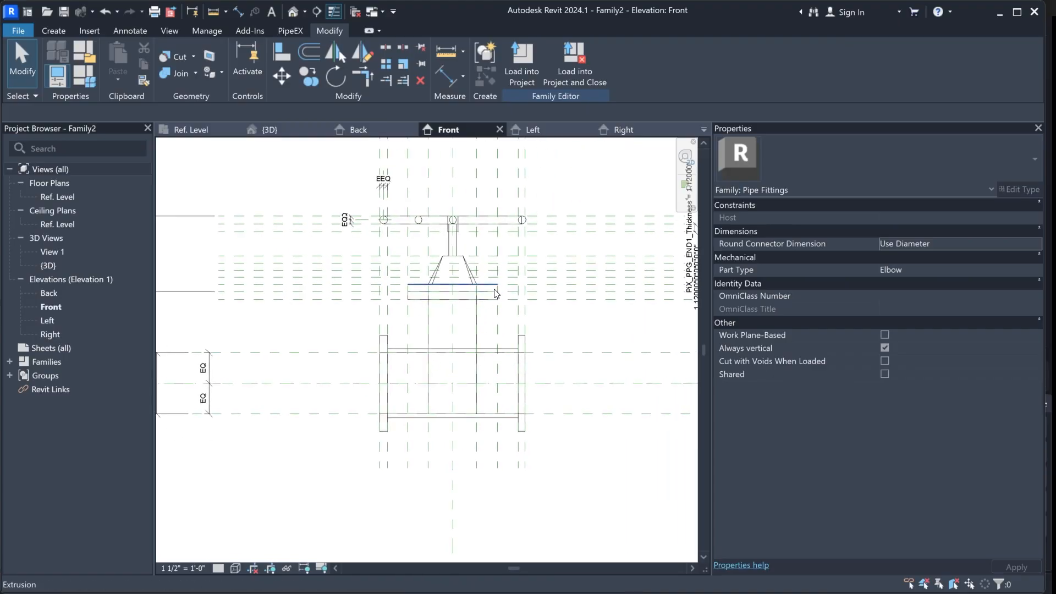
pyautogui.scroll(5, 484, 292)
pyautogui.click(494, 280)
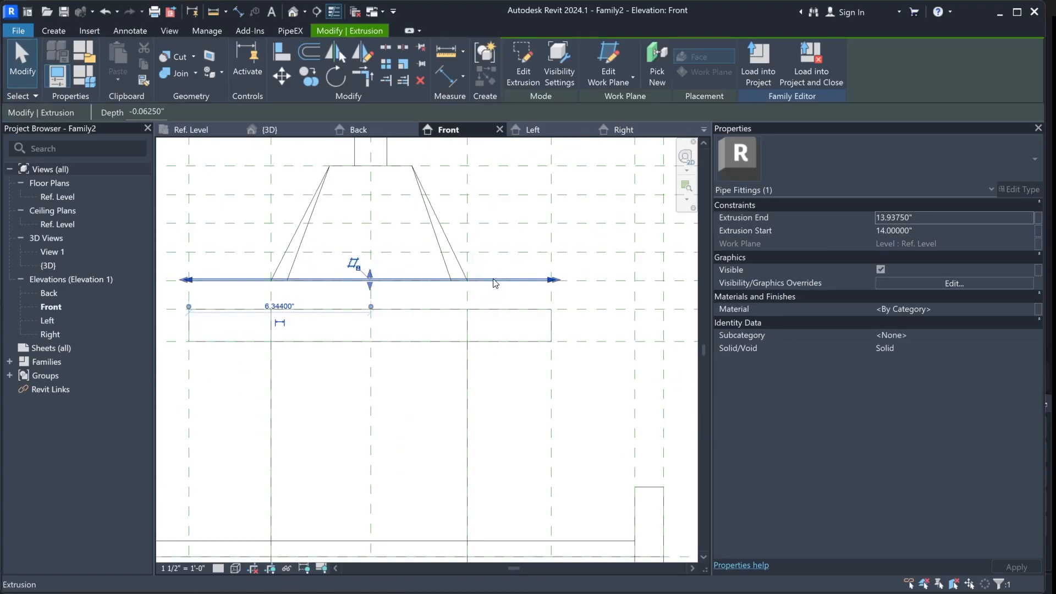
pyautogui.scroll(3, 373, 283)
pyautogui.moveTo(394, 284); pyautogui.dragTo(413, 295)
pyautogui.scroll(-3, 440, 250)
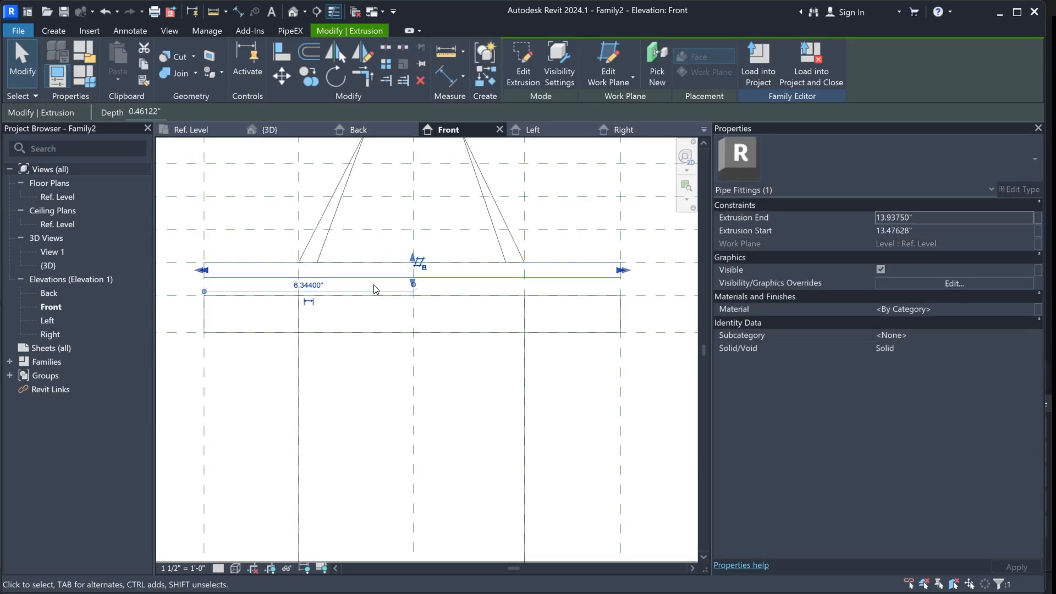
pyautogui.scroll(-2, 469, 286)
pyautogui.click(330, 384)
# Align the upper plate's bottom face to the reference plane at the lower plate's top, lock it, and return to the 3D view
pyautogui.scroll(4, 325, 308)
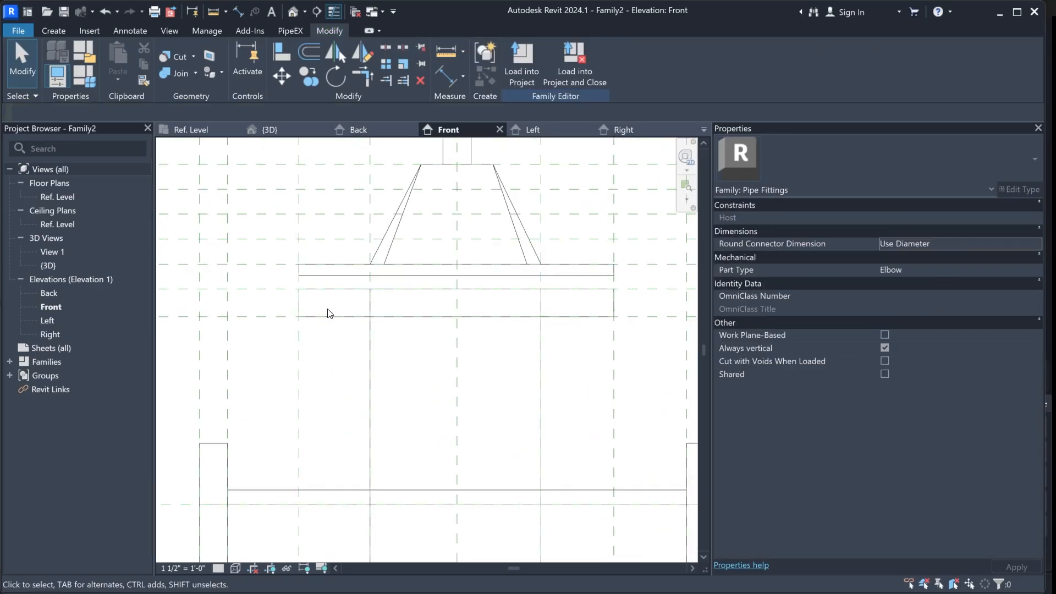
pyautogui.click(281, 54)
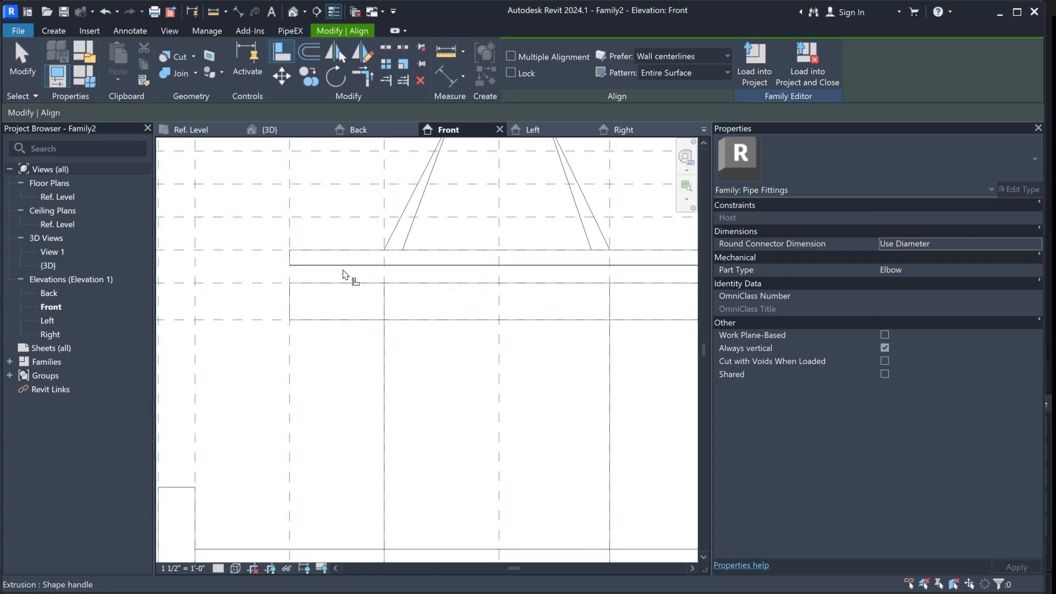
pyautogui.click(365, 269)
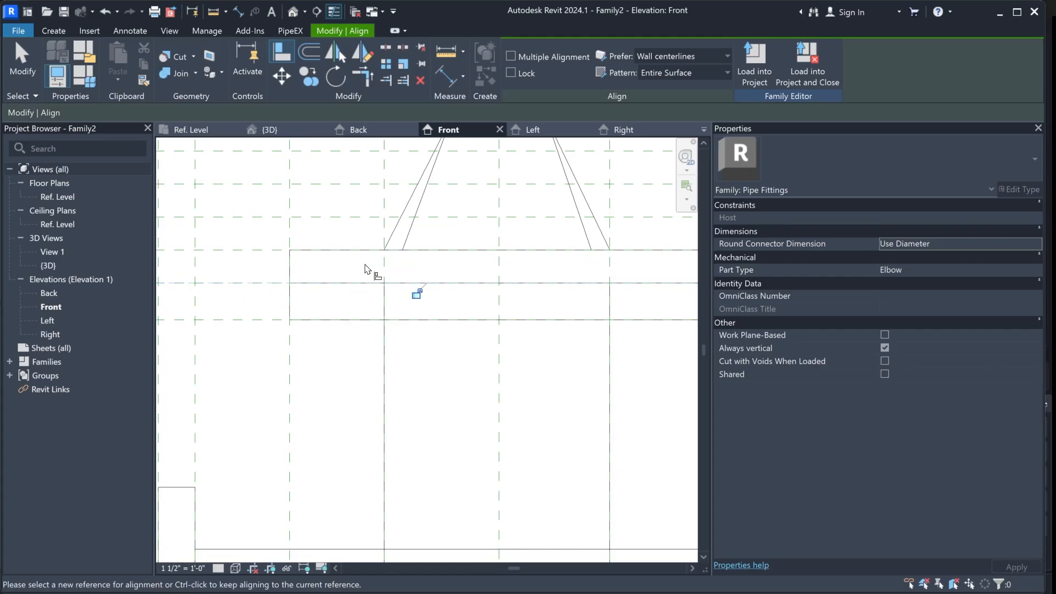
pyautogui.click(414, 308)
pyautogui.scroll(-3, 318, 361)
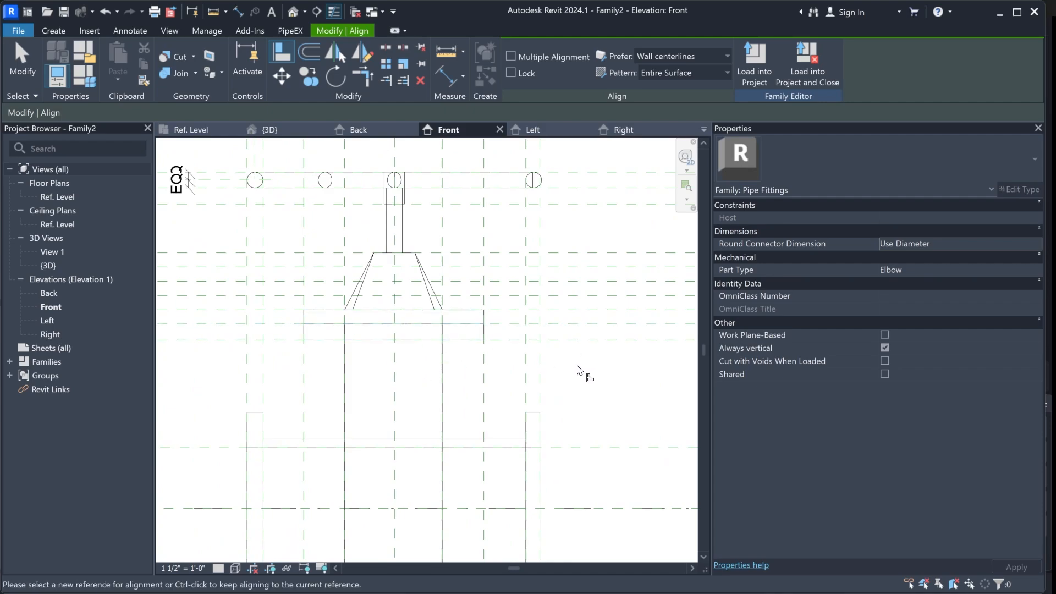
pyautogui.scroll(-2, 412, 229)
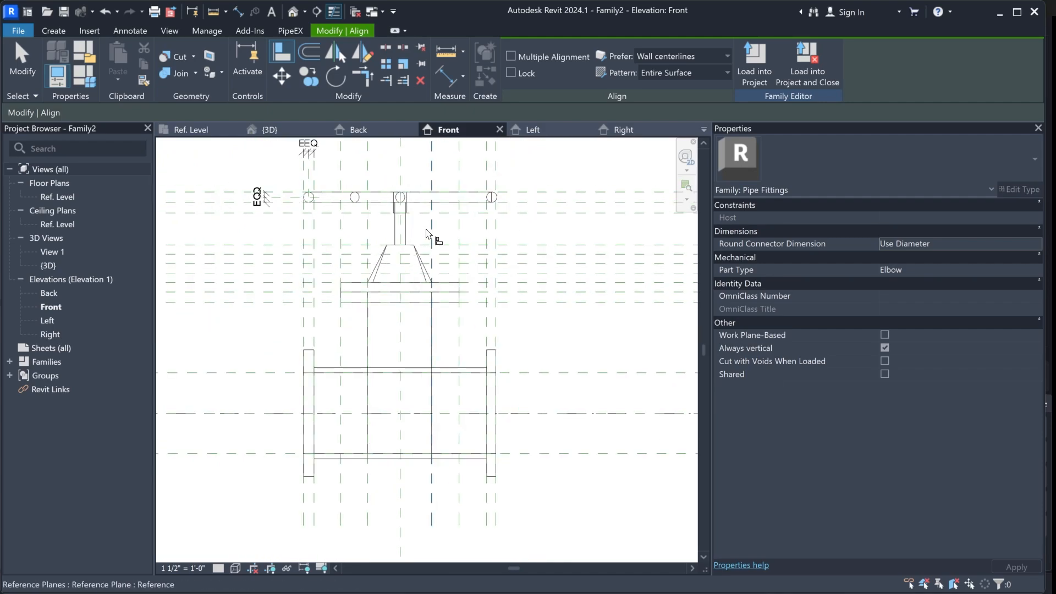
pyautogui.click(280, 132)
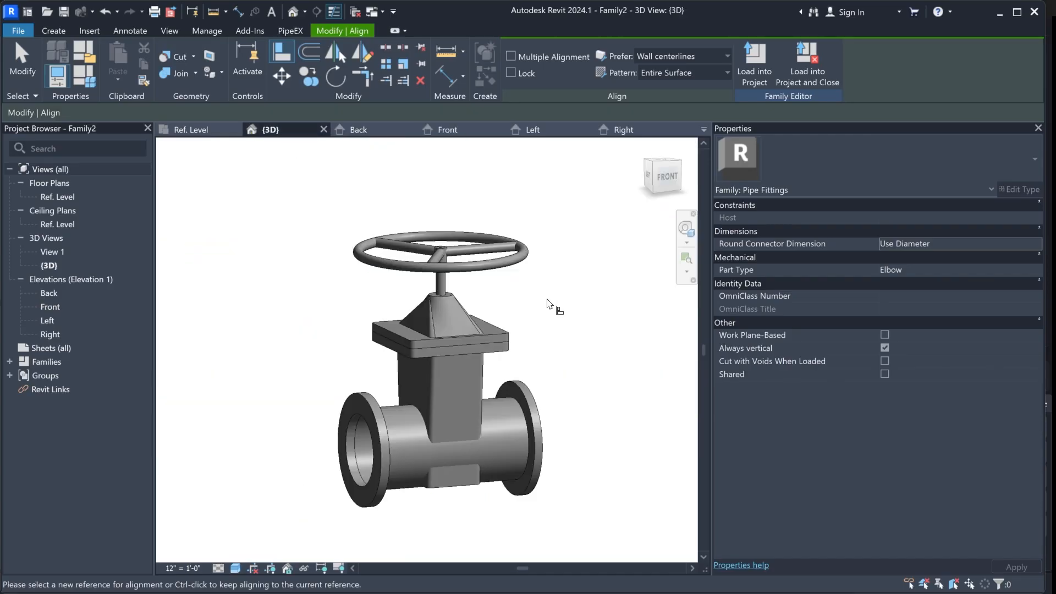
# In the family types, set PiX_PPG_END1_DN to 10" and apply it to test the valve geometry
pyautogui.press('Escape')
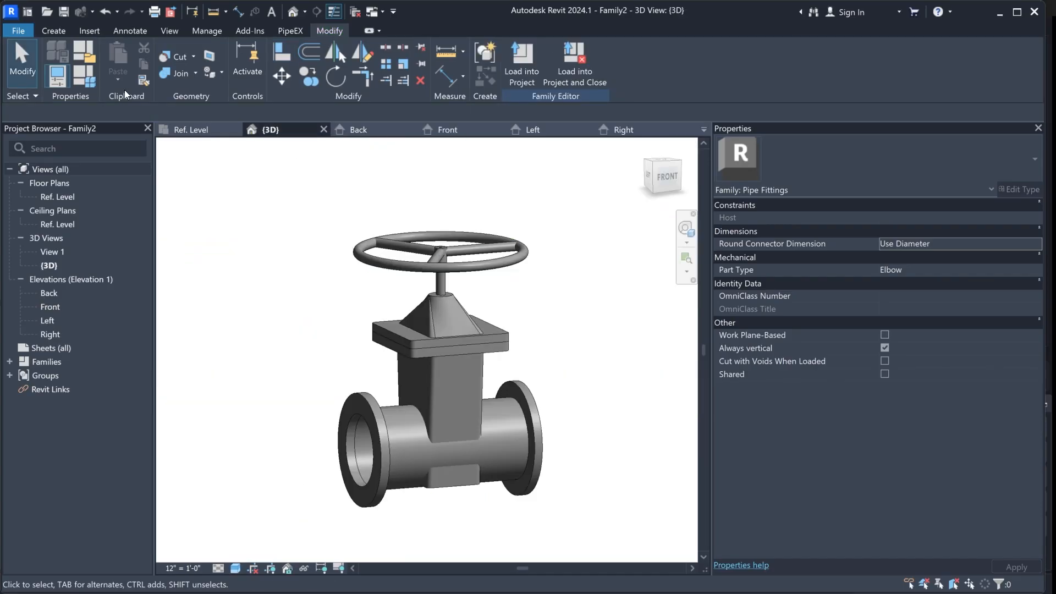
pyautogui.click(84, 76)
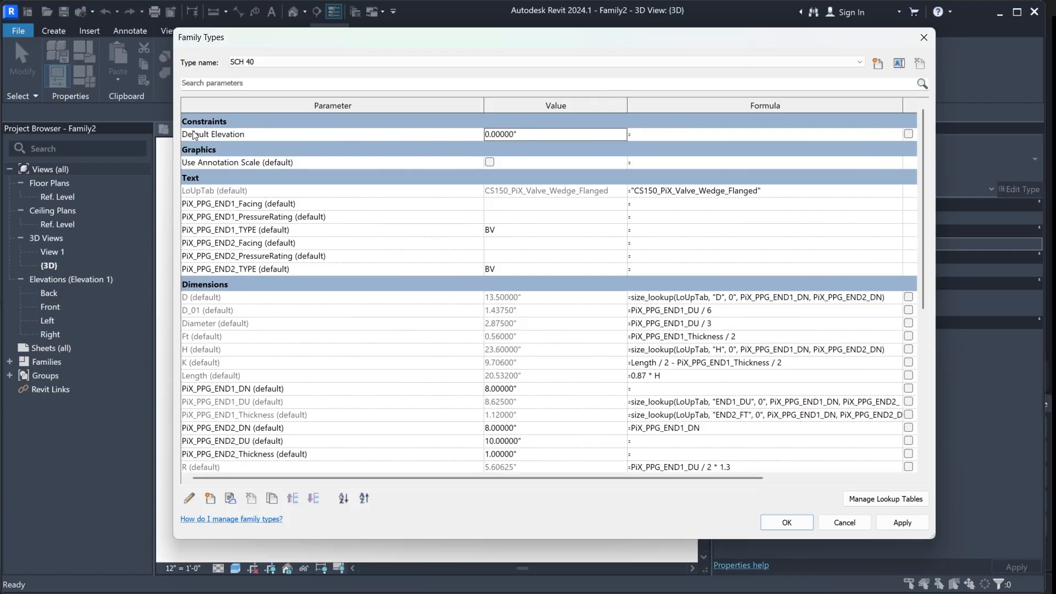
pyautogui.moveTo(169, 114); pyautogui.dragTo(510, 155)
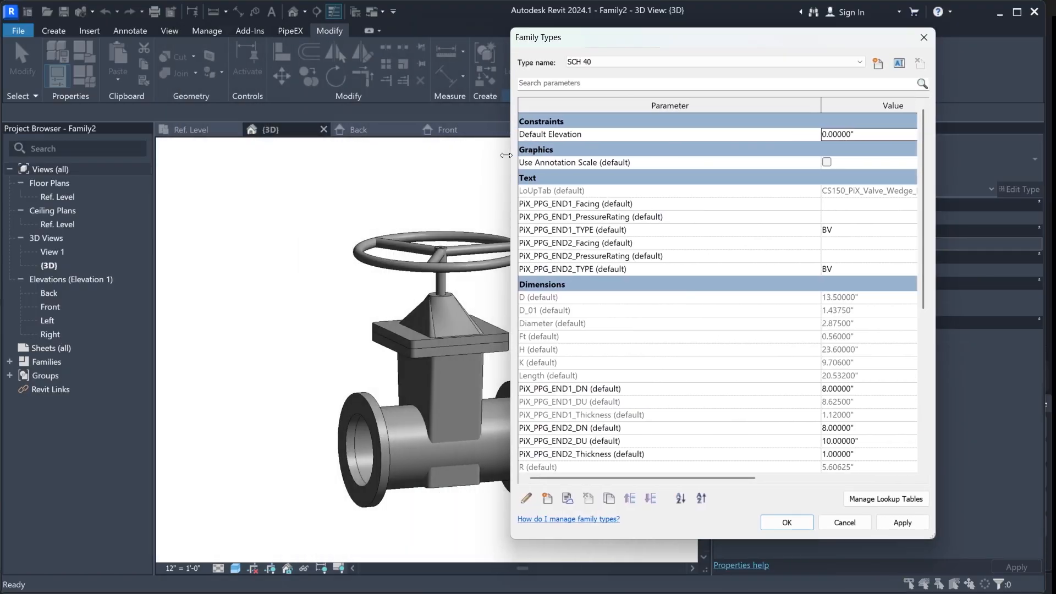
pyautogui.moveTo(936, 376); pyautogui.dragTo(972, 380)
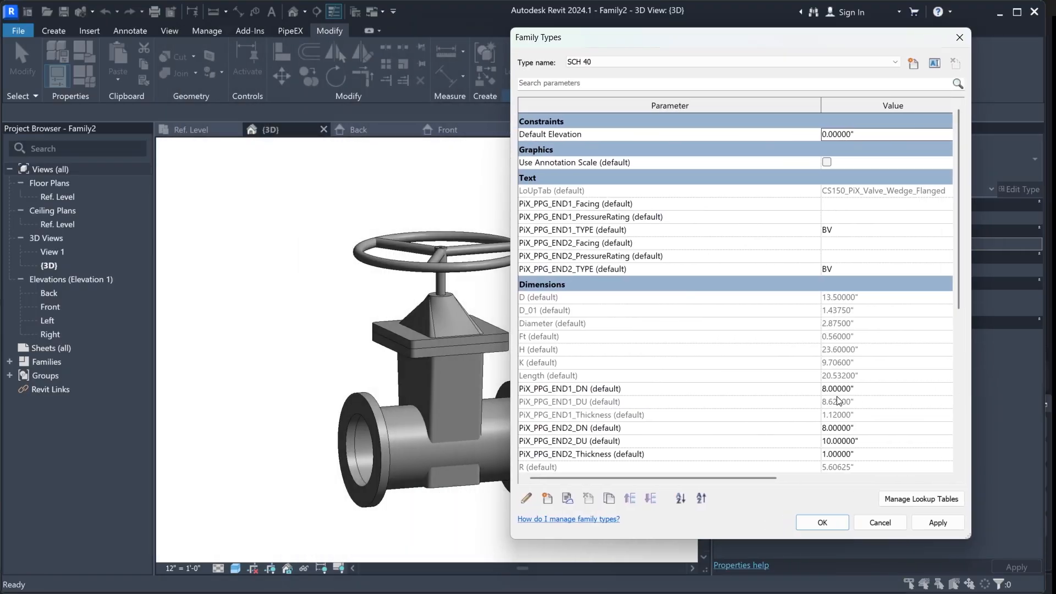
pyautogui.click(834, 390)
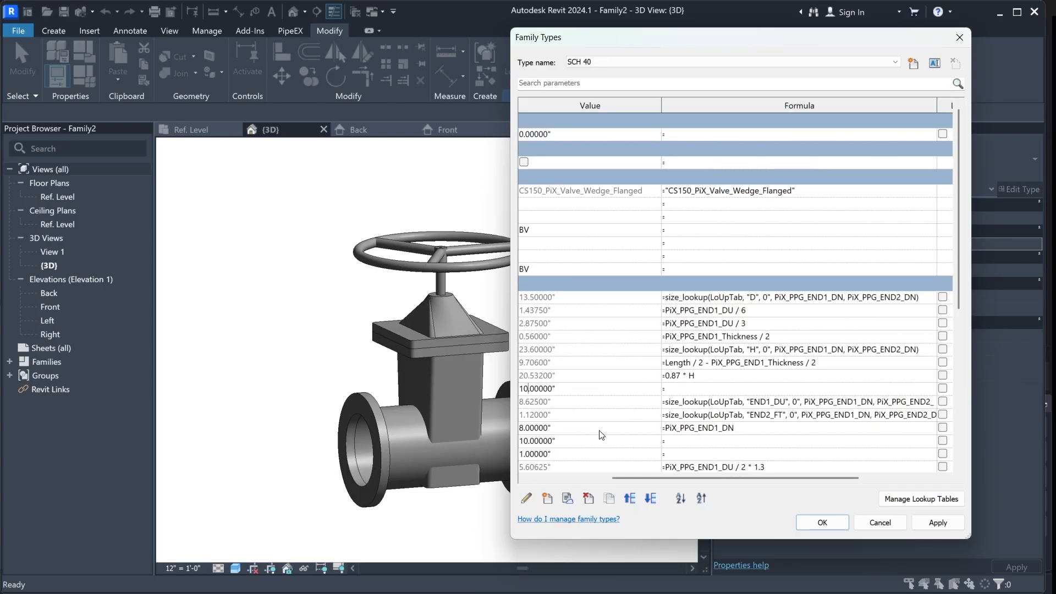
pyautogui.click(938, 523)
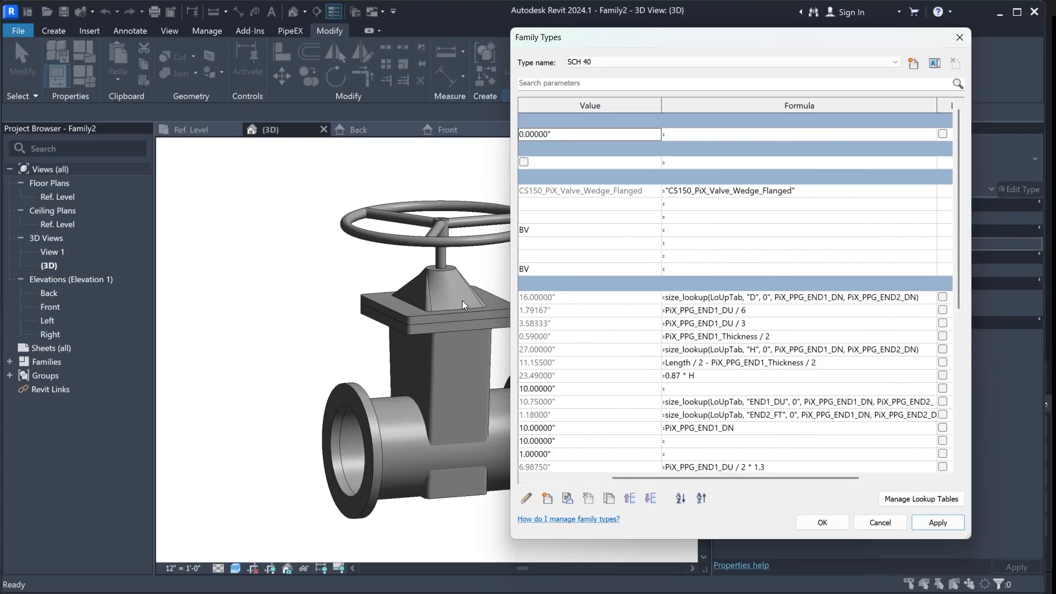
# Set PiX_PPG_END1_DN to 6" and apply it, keeping the whole valve visible beside the family types dialog
pyautogui.moveTo(657, 44); pyautogui.dragTo(745, 41)
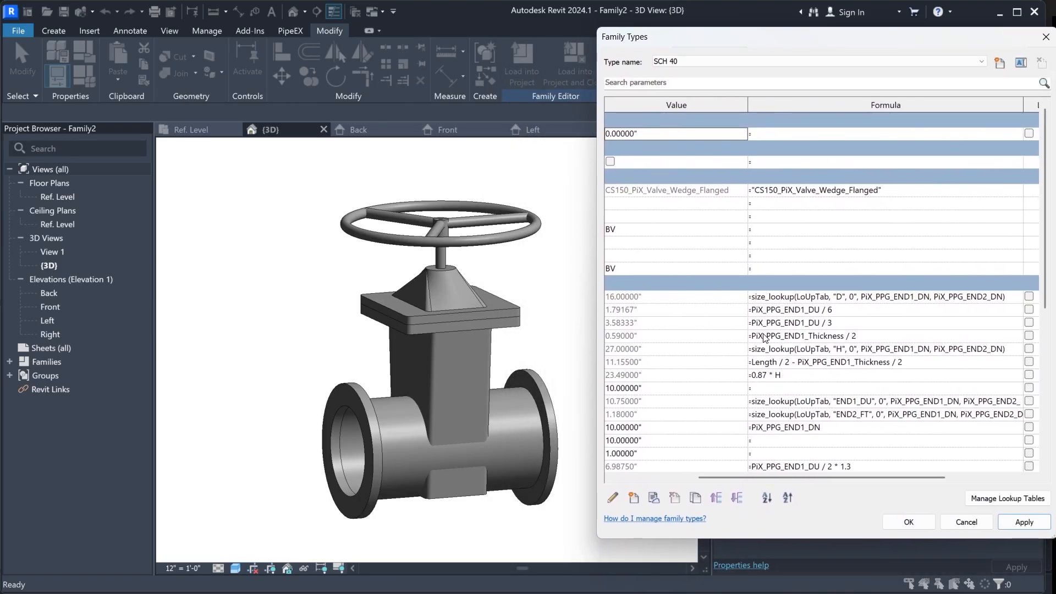
pyautogui.moveTo(732, 475); pyautogui.dragTo(649, 476)
pyautogui.click(916, 390)
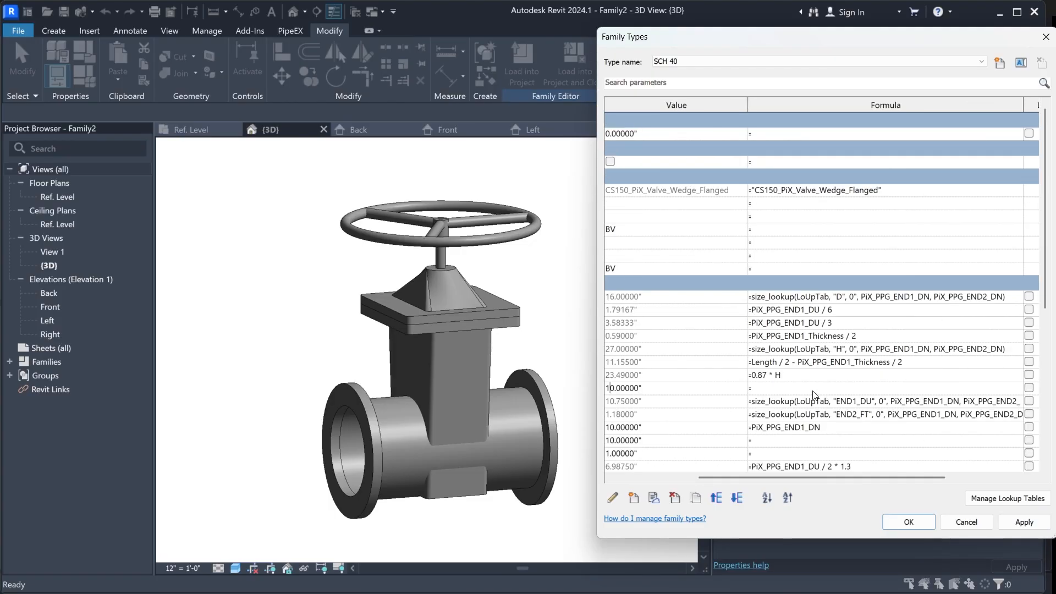
pyautogui.doubleClick(612, 388)
pyautogui.write('6')
pyautogui.press('Return')
pyautogui.click(1014, 522)
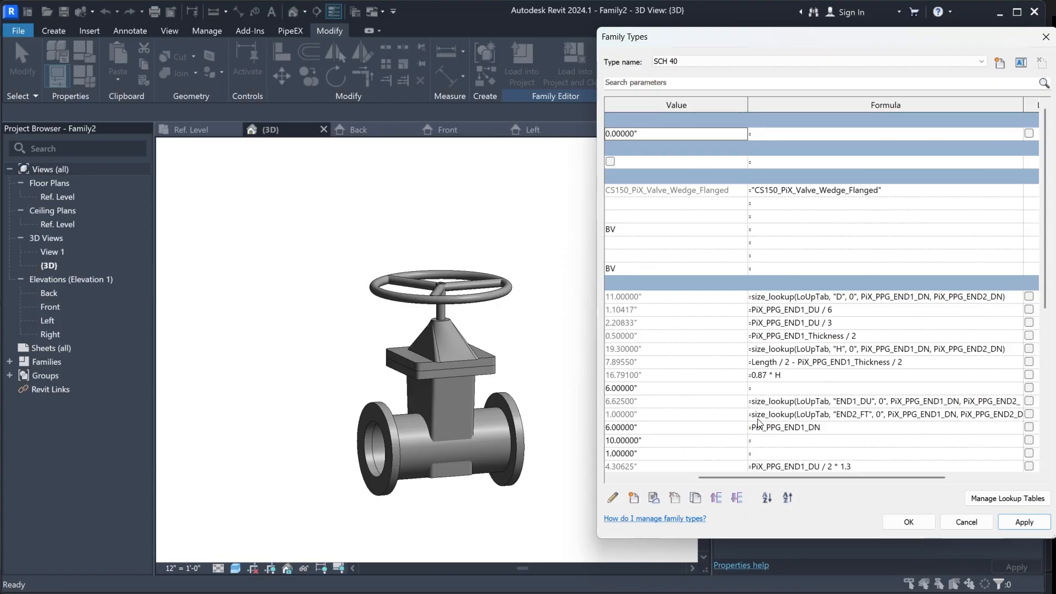
# Set PiX_PPG_END1_DN to 4" and apply it to the valve
pyautogui.click(612, 389)
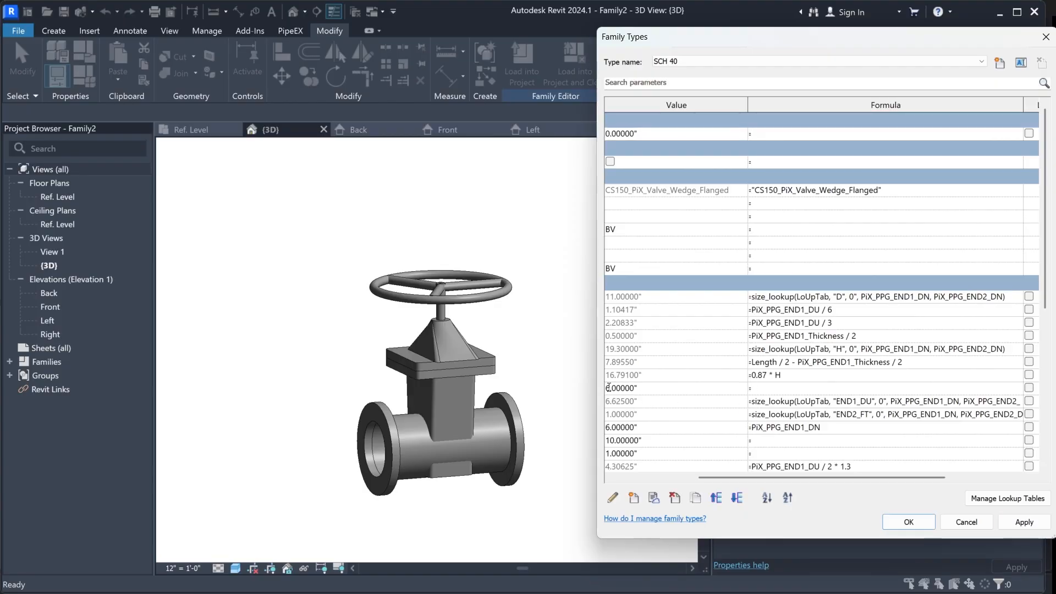
pyautogui.moveTo(609, 388); pyautogui.dragTo(575, 429)
pyautogui.click(1023, 521)
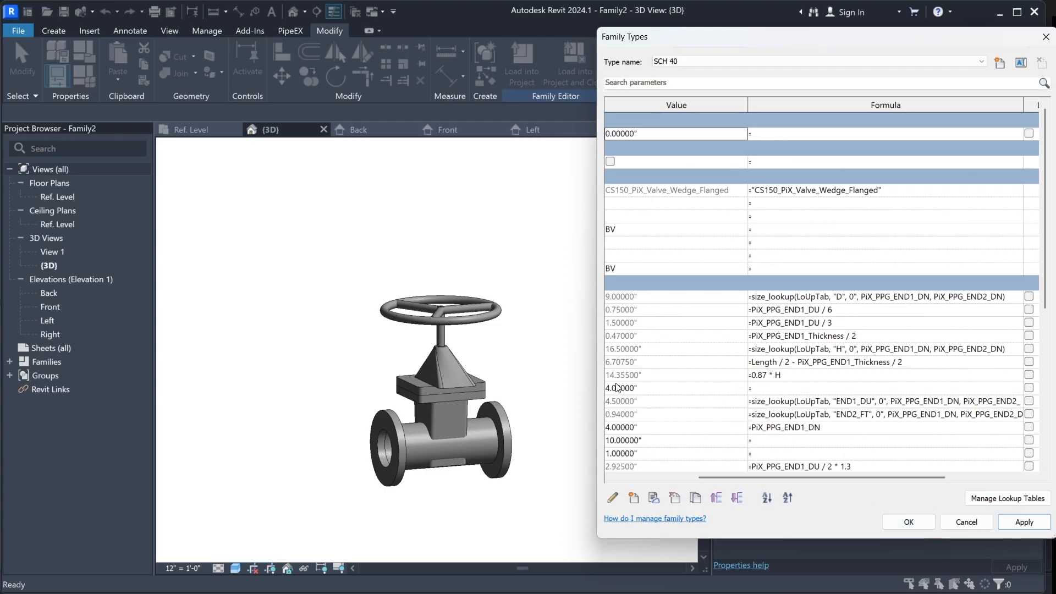
# Try 2" for PiX_PPG_END1_DN, discard it by leaving the family types, and inspect the bonnet in 3D
pyautogui.moveTo(606, 389); pyautogui.dragTo(611, 389)
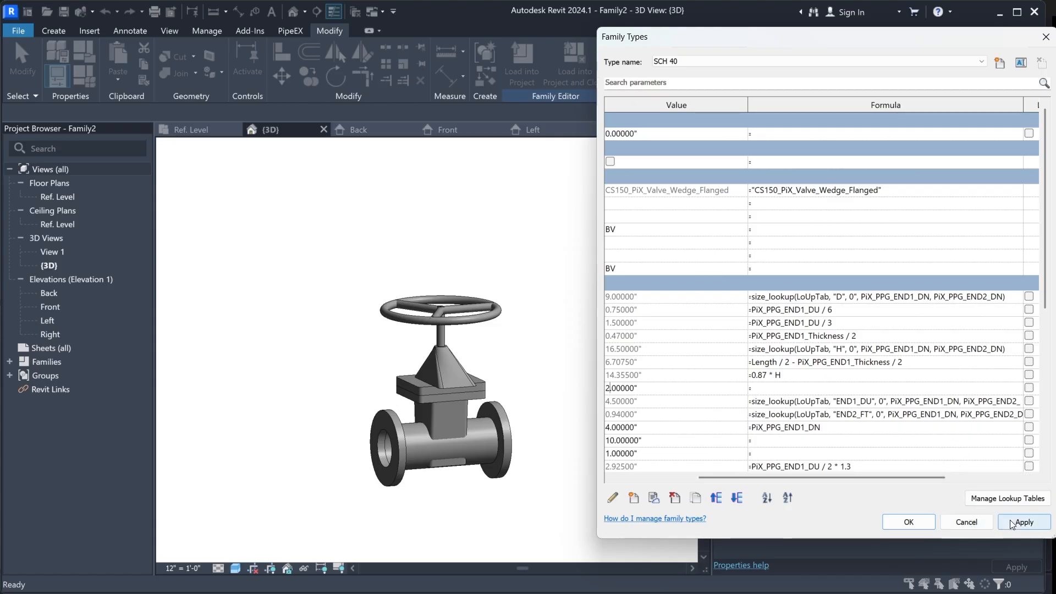
pyautogui.click(966, 522)
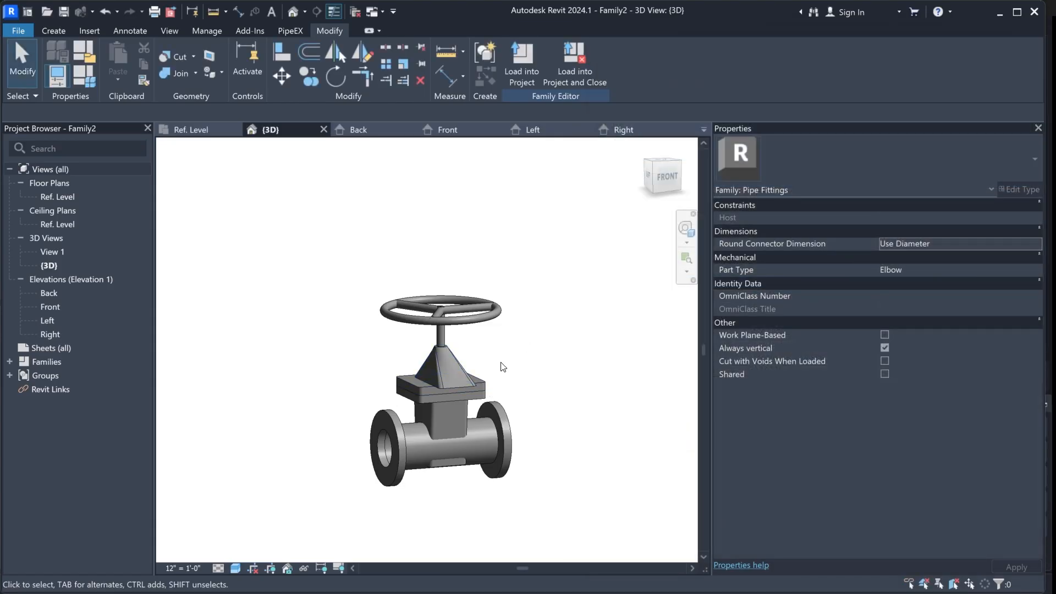
pyautogui.keyDown('shift'); pyautogui.moveTo(488, 366); pyautogui.dragTo(476, 400, button='middle'); pyautogui.keyUp('shift')
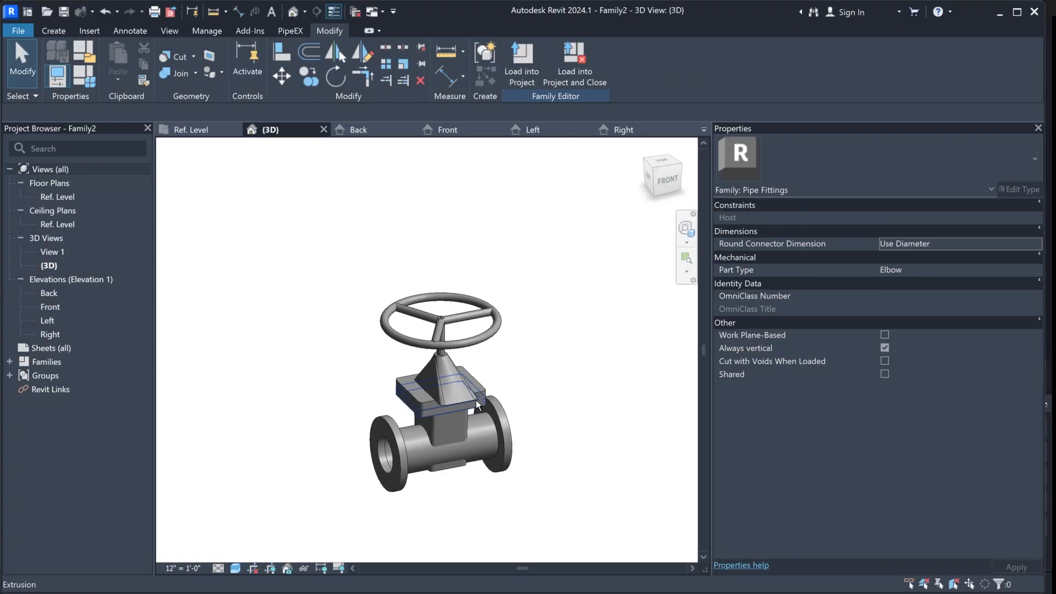
pyautogui.scroll(3, 477, 401)
pyautogui.scroll(-3, 533, 363)
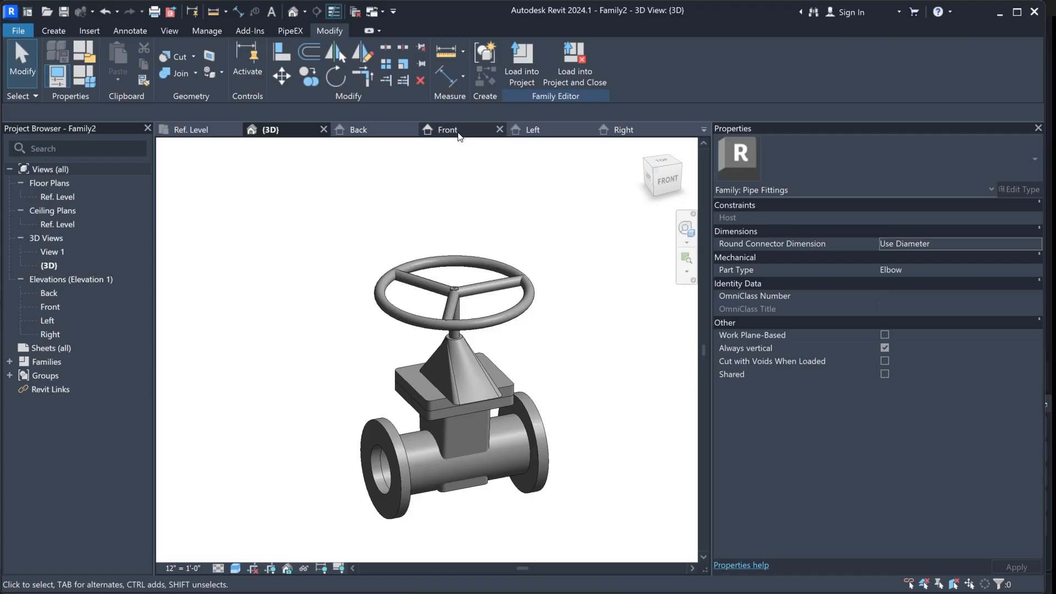
# In the Ref. Level plan, examine the tapered bonnet blend's base boundary against the surrounding reference planes and leave the sketch without changes
pyautogui.click(182, 132)
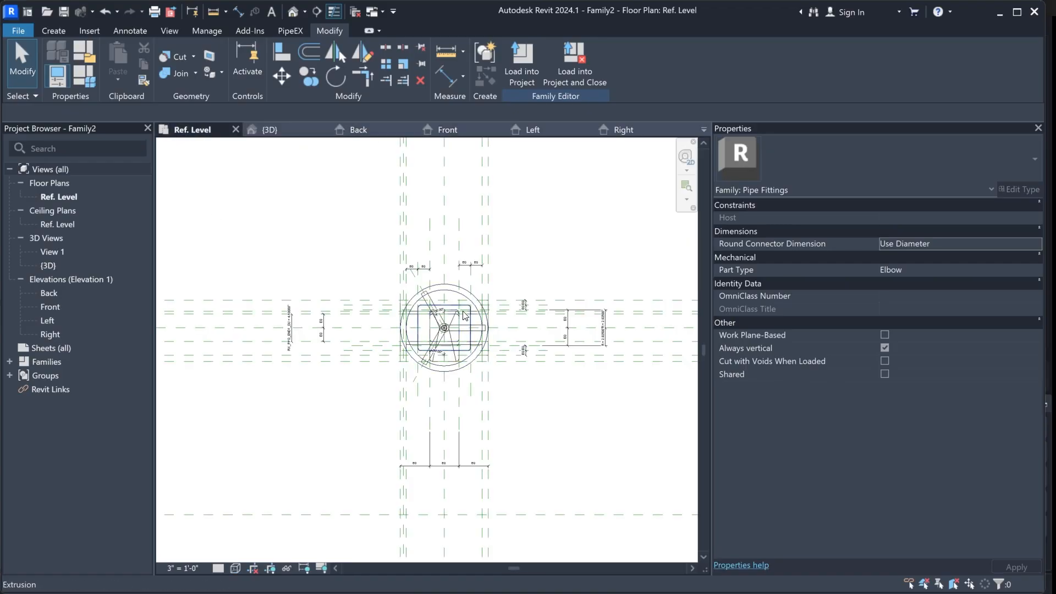
pyautogui.scroll(1, 466, 333)
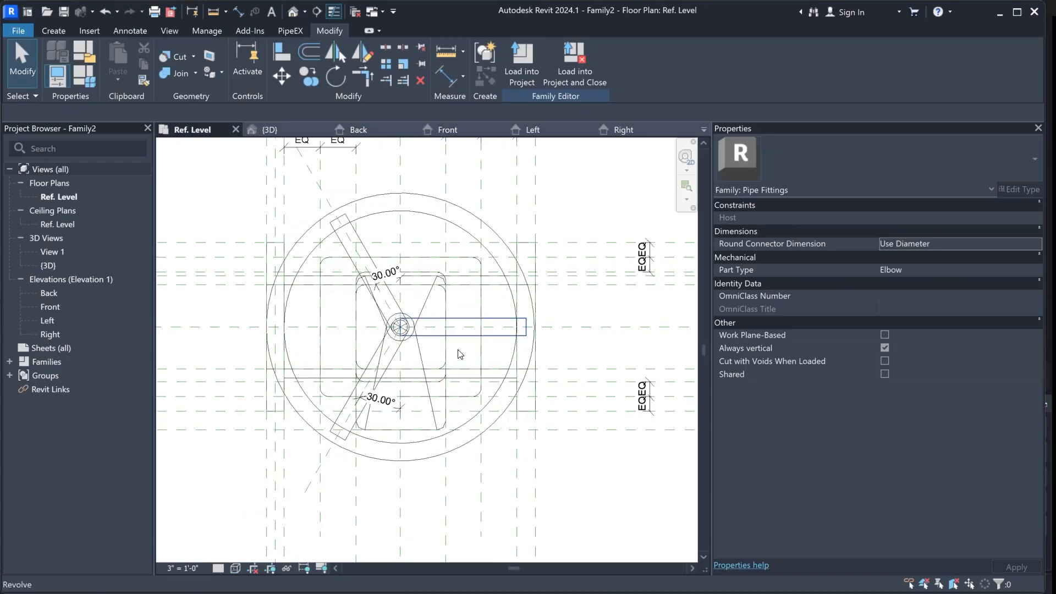
pyautogui.click(444, 426)
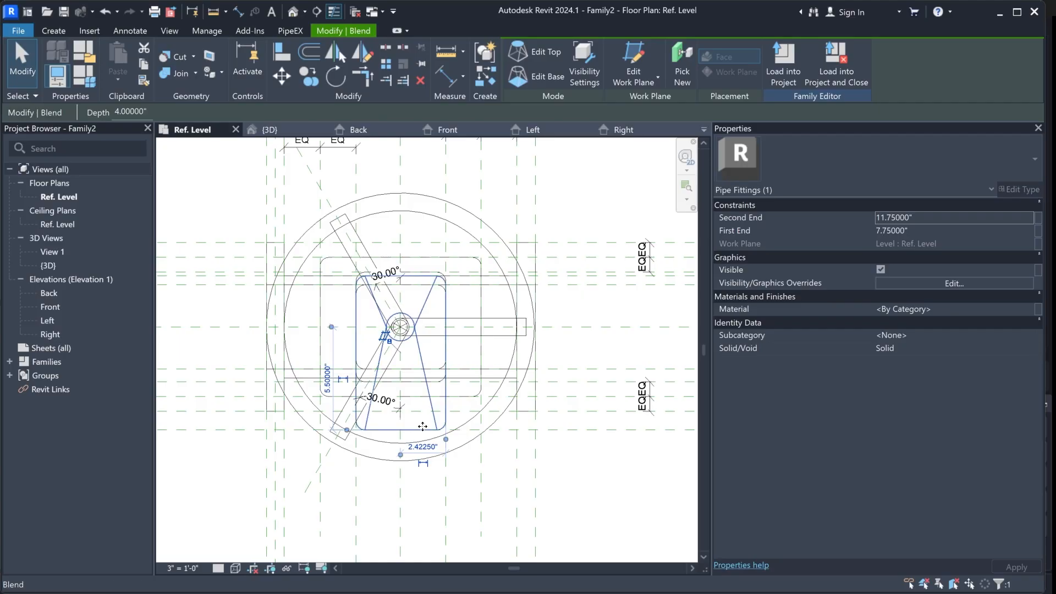
pyautogui.click(552, 77)
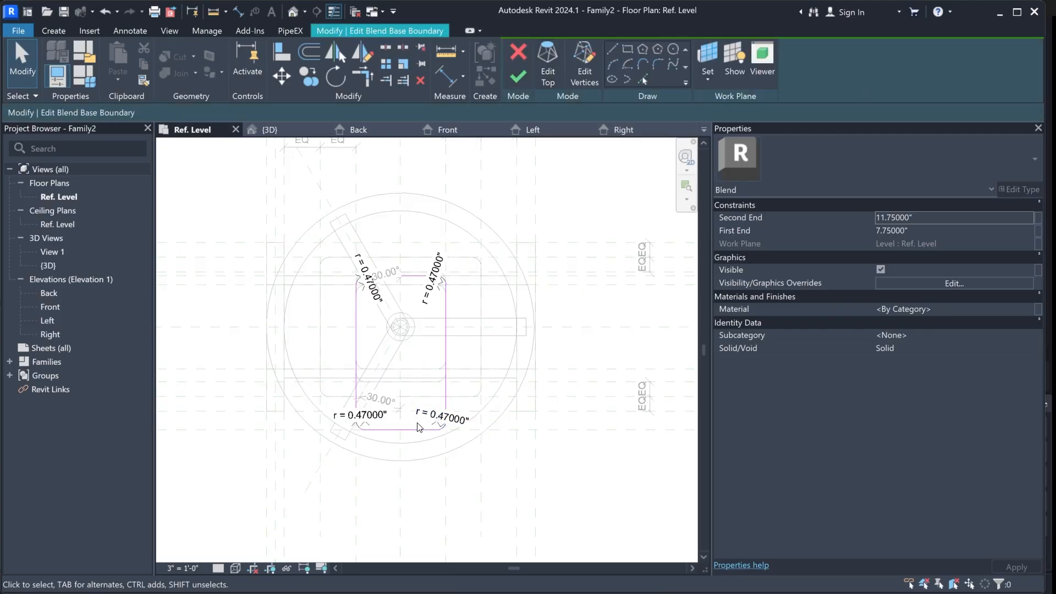
pyautogui.scroll(2, 468, 280)
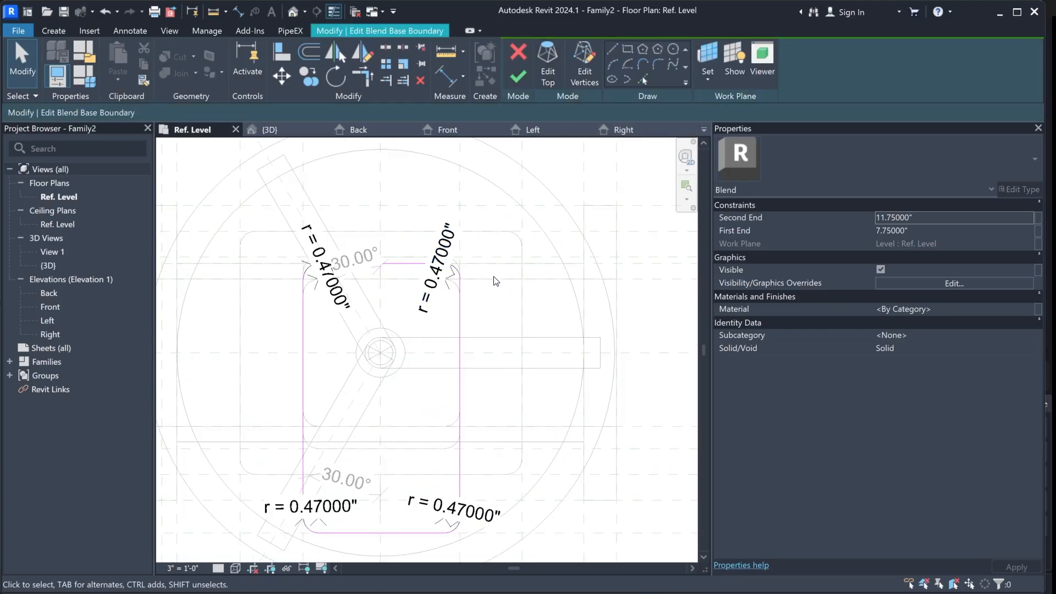
pyautogui.scroll(-2, 488, 268)
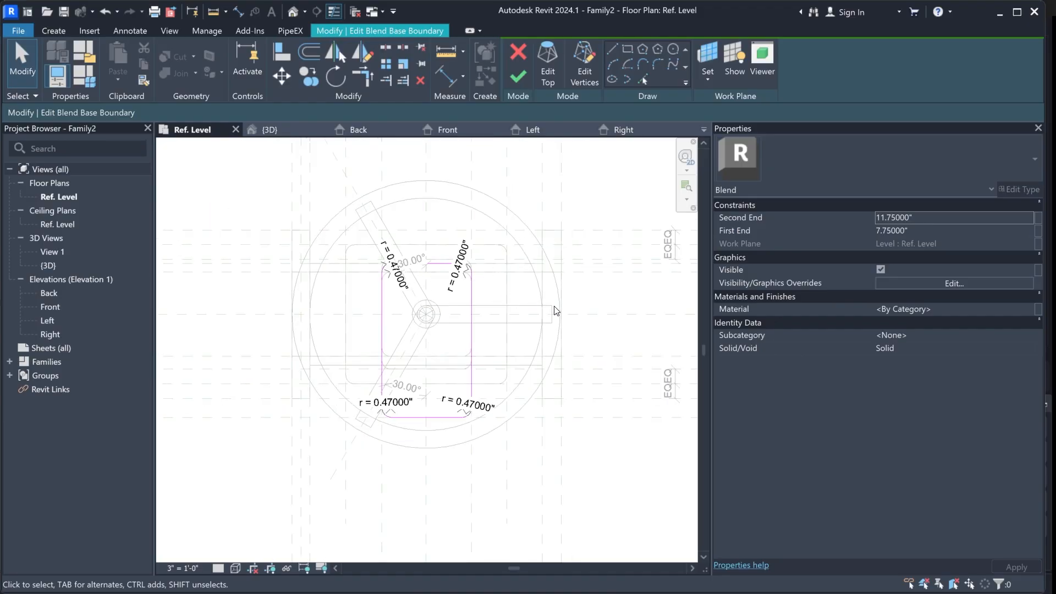
pyautogui.moveTo(556, 311); pyautogui.dragTo(492, 295, button='middle')
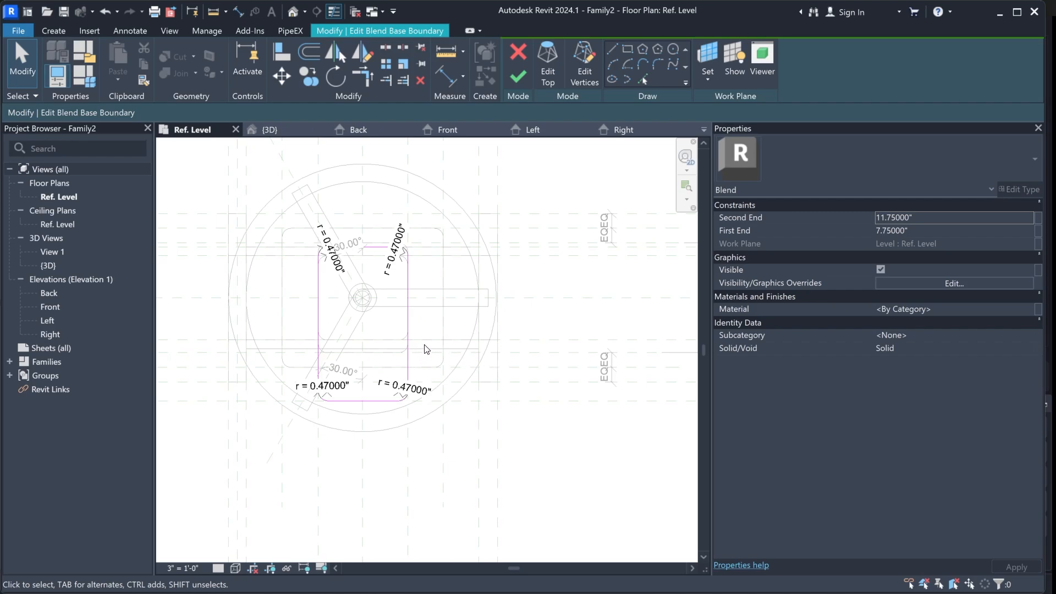
pyautogui.moveTo(367, 355); pyautogui.dragTo(390, 357, button='middle')
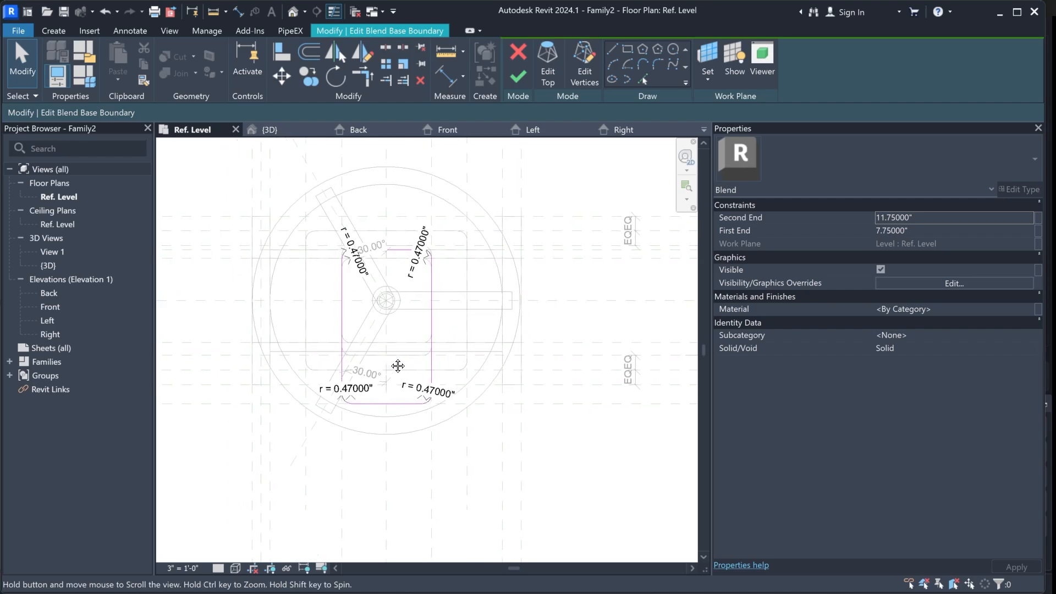
pyautogui.scroll(2, 405, 245)
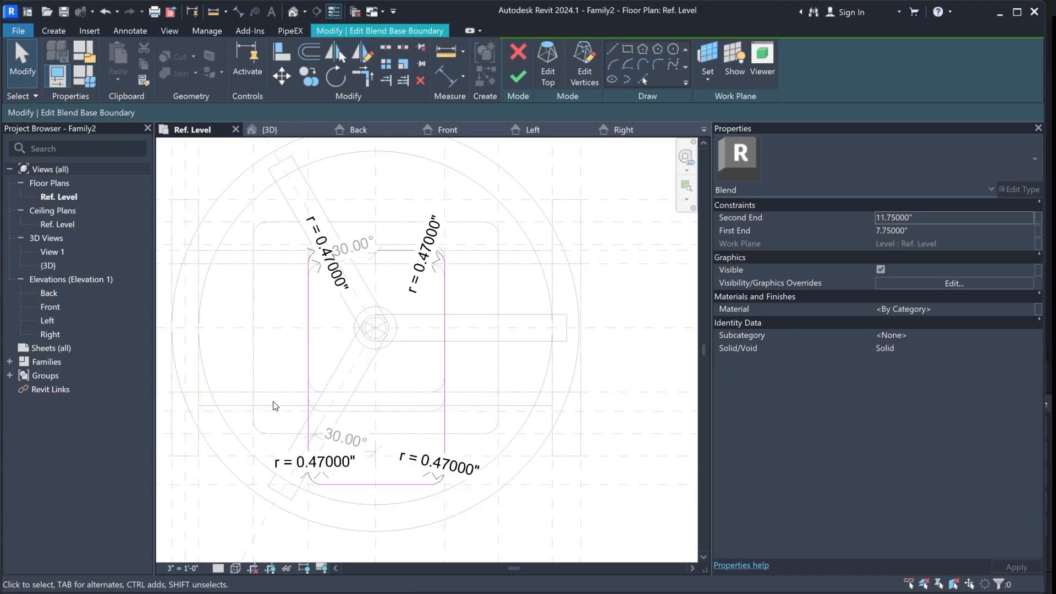
pyautogui.scroll(-2, 275, 406)
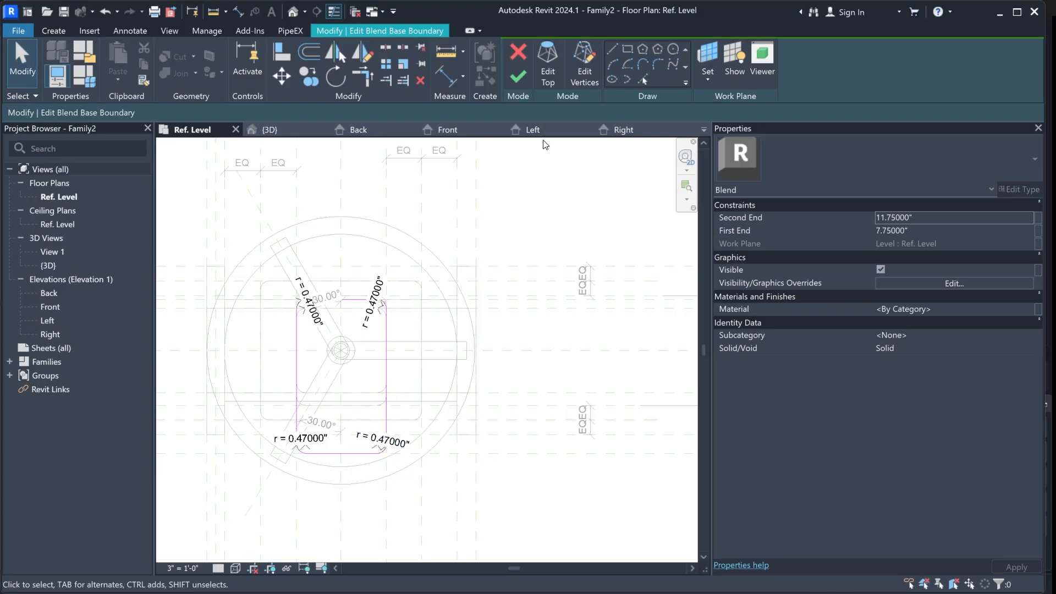
pyautogui.click(519, 54)
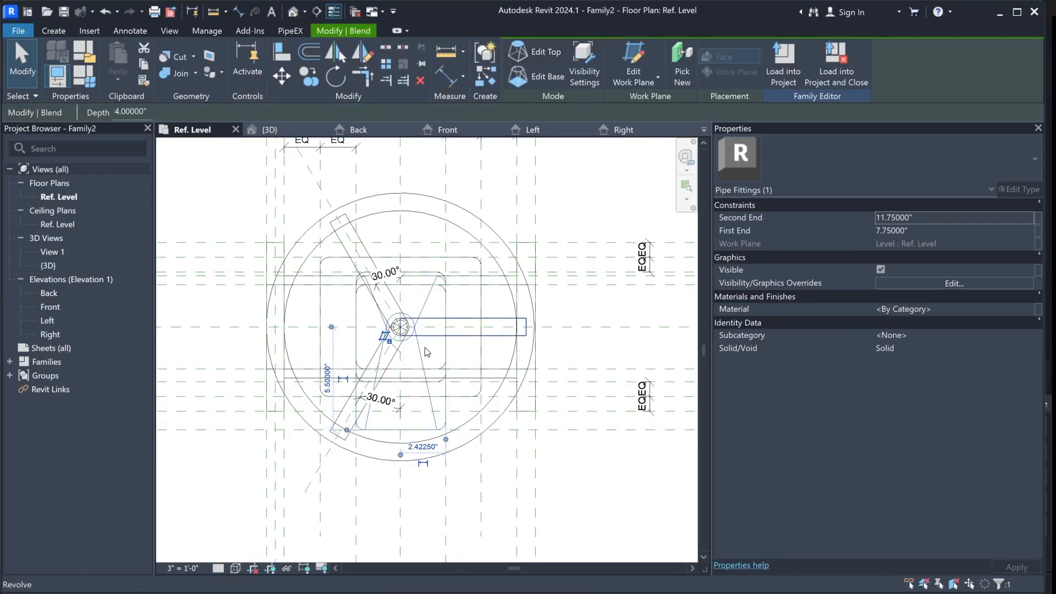
pyautogui.click(599, 305)
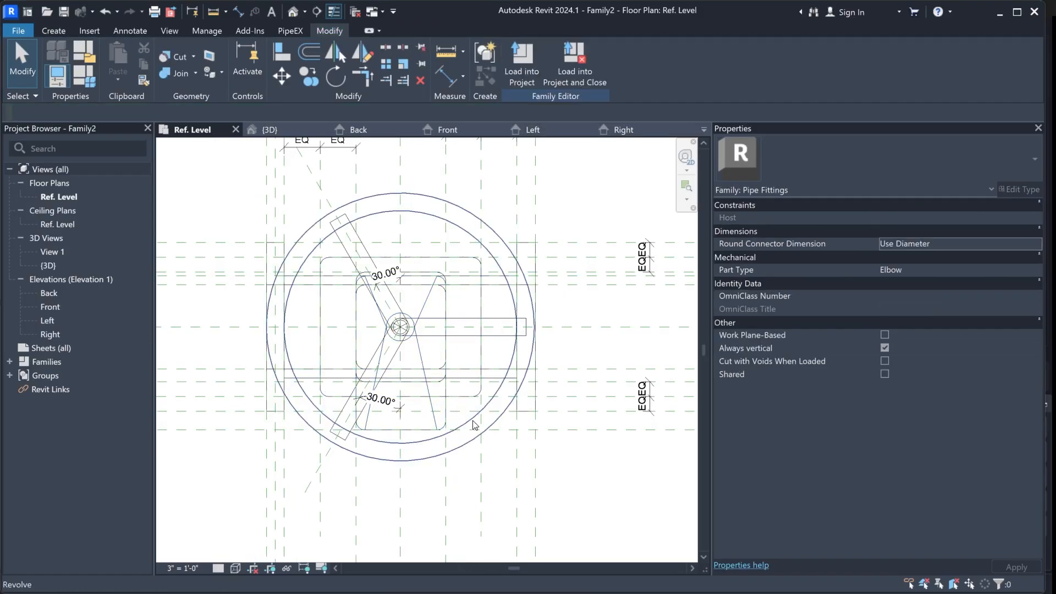
# Move the reference plane along the bonnet blend's lower edge up beside the neck's lower edge so the blend is roughly symmetric about the centre
pyautogui.moveTo(533, 430); pyautogui.dragTo(511, 435, button='middle')
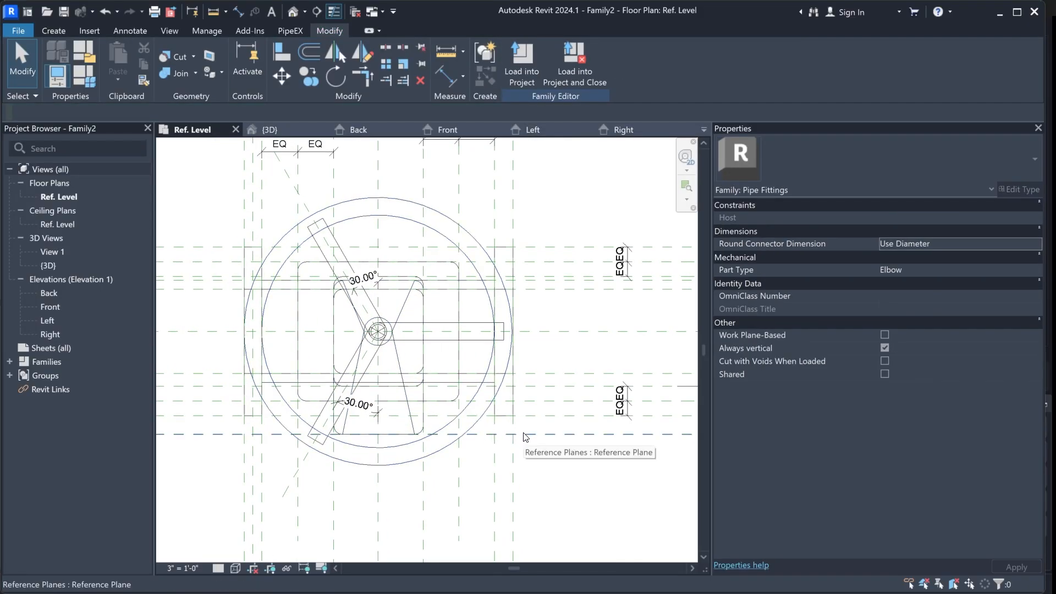
pyautogui.click(524, 434)
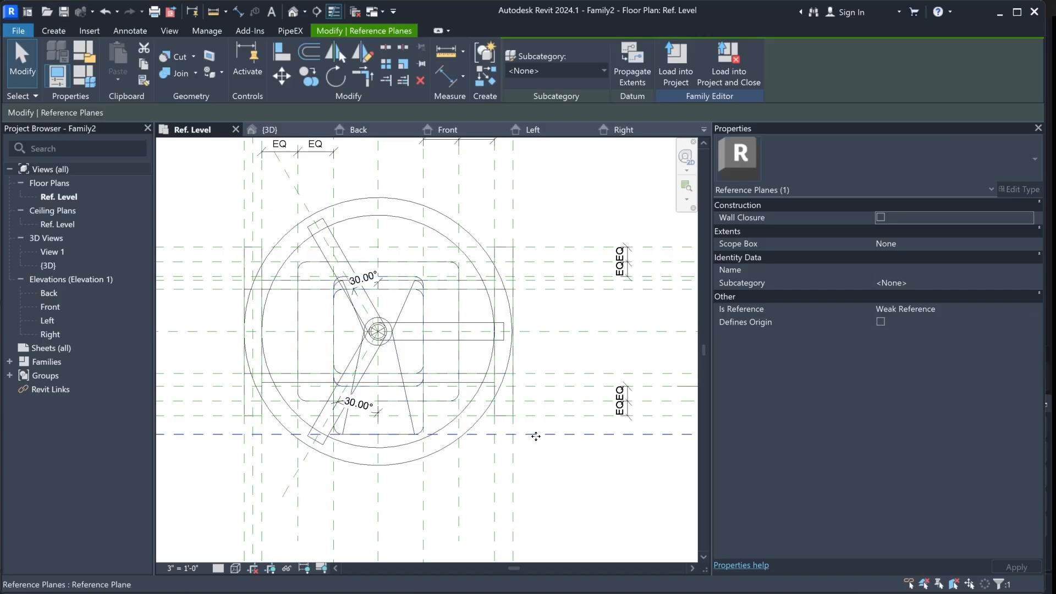
pyautogui.moveTo(537, 430); pyautogui.dragTo(533, 382)
pyautogui.scroll(2, 532, 381)
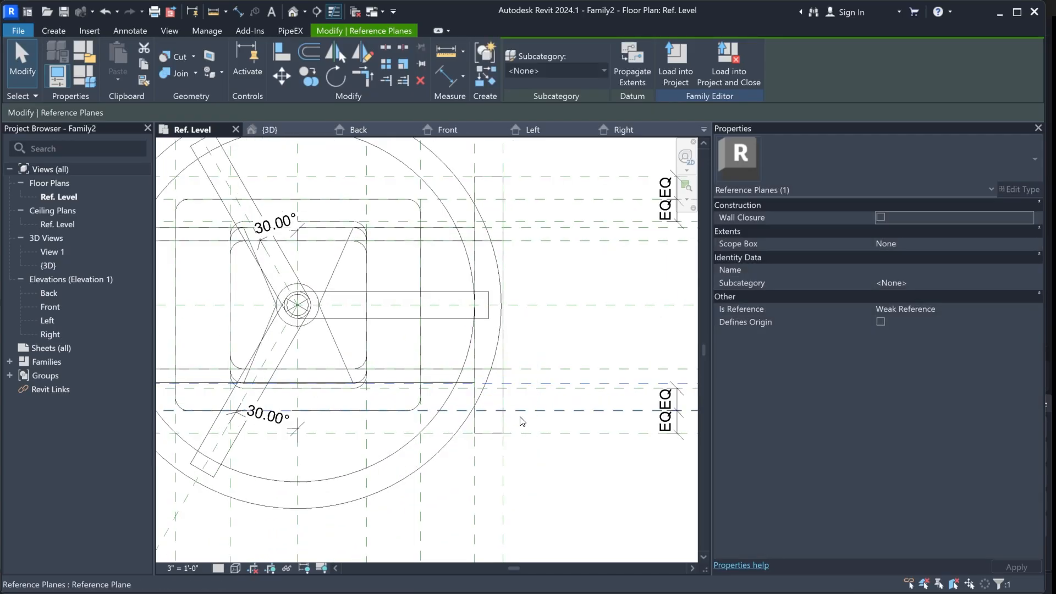
pyautogui.scroll(-1, 521, 423)
pyautogui.moveTo(593, 458); pyautogui.dragTo(501, 470, button='middle')
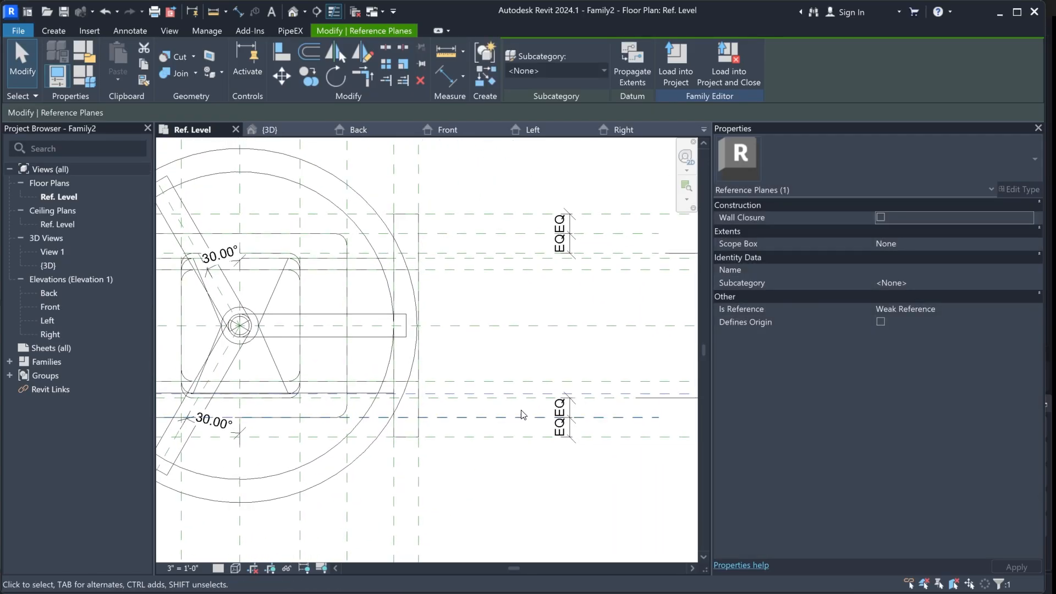
pyautogui.moveTo(480, 301); pyautogui.dragTo(495, 303, button='middle')
pyautogui.scroll(-1, 495, 302)
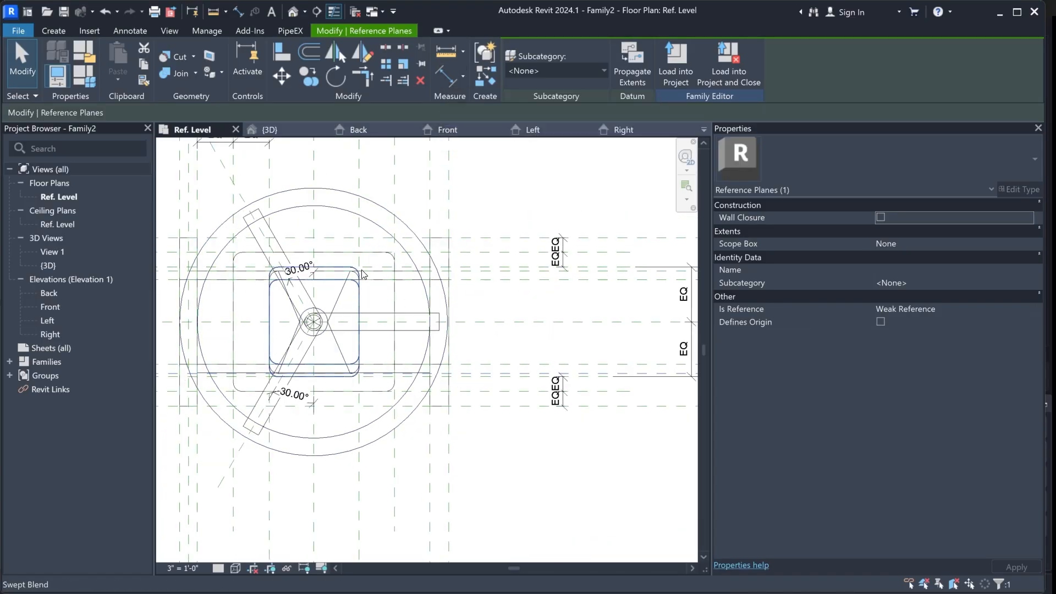
# Place an aligned dimension chain through the bonnet blend's upper-edge, centre and lower-edge reference planes, and try to equalise it
pyautogui.click(443, 77)
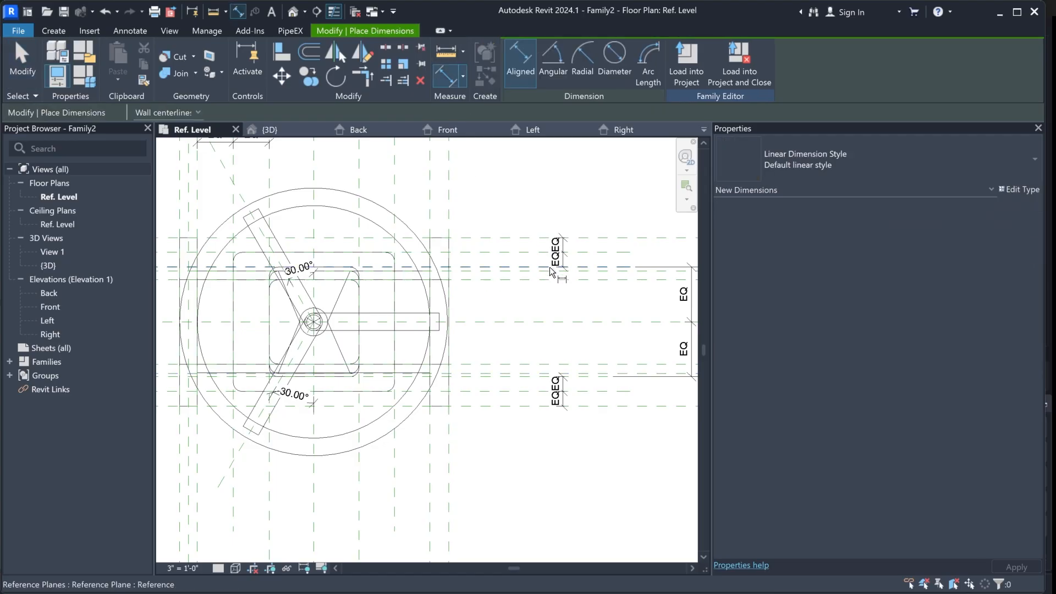
pyautogui.scroll(3, 522, 274)
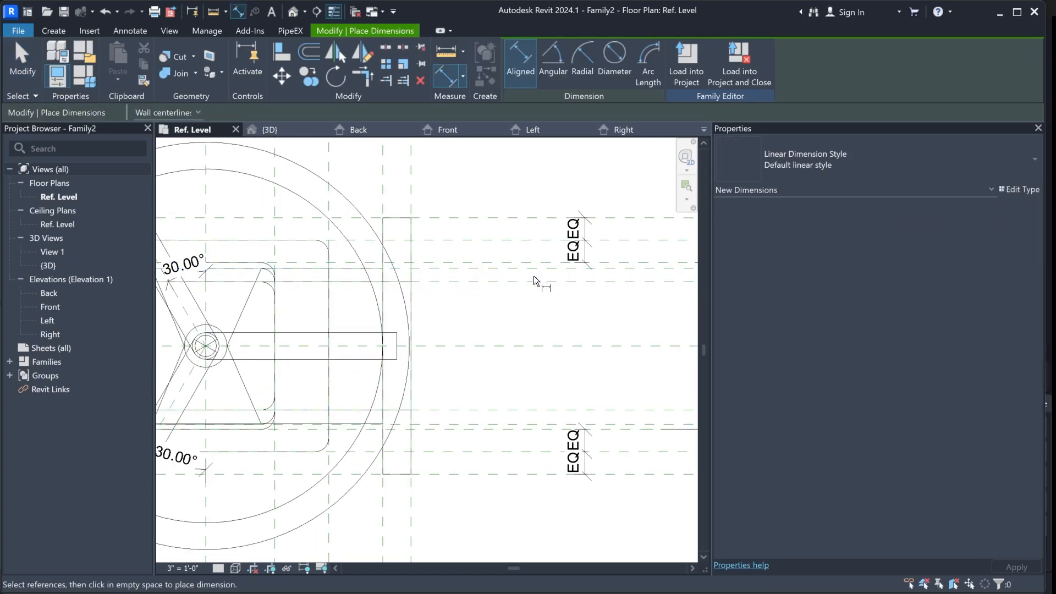
pyautogui.scroll(-5, 532, 271)
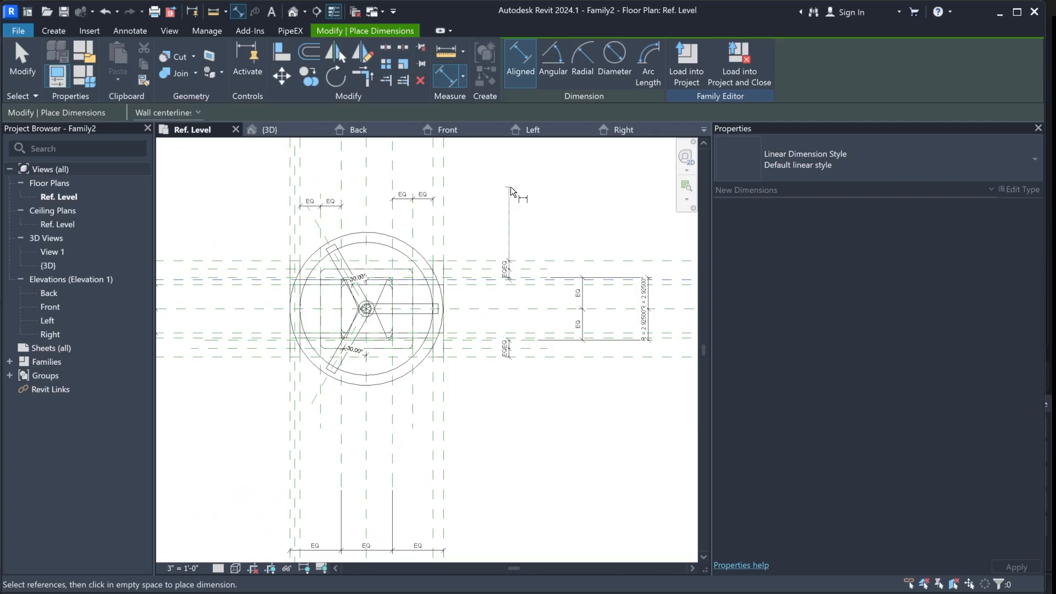
pyautogui.scroll(4, 674, 273)
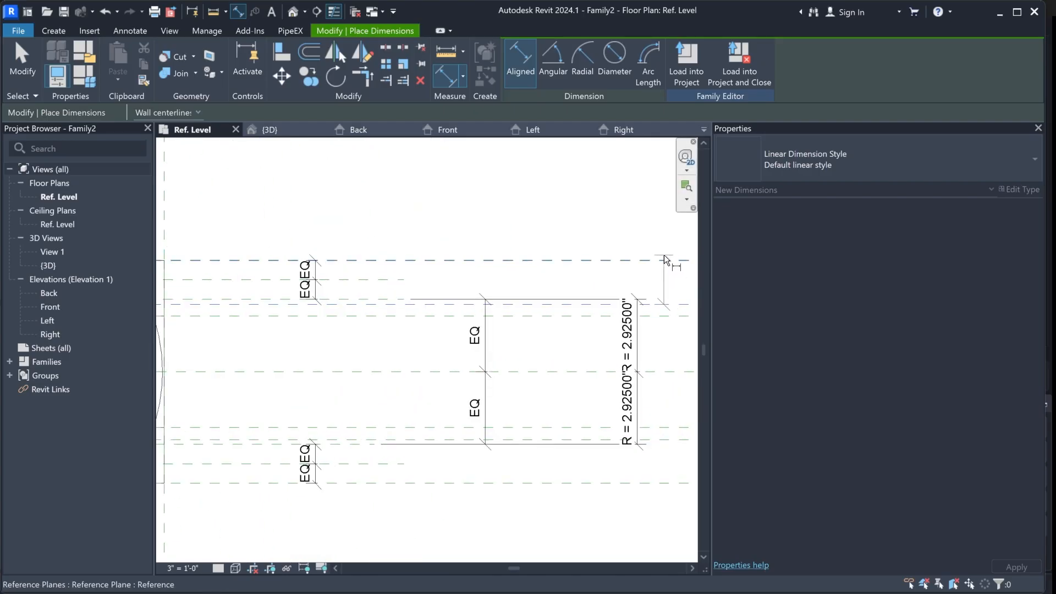
pyautogui.scroll(-3, 471, 329)
pyautogui.scroll(3, 365, 344)
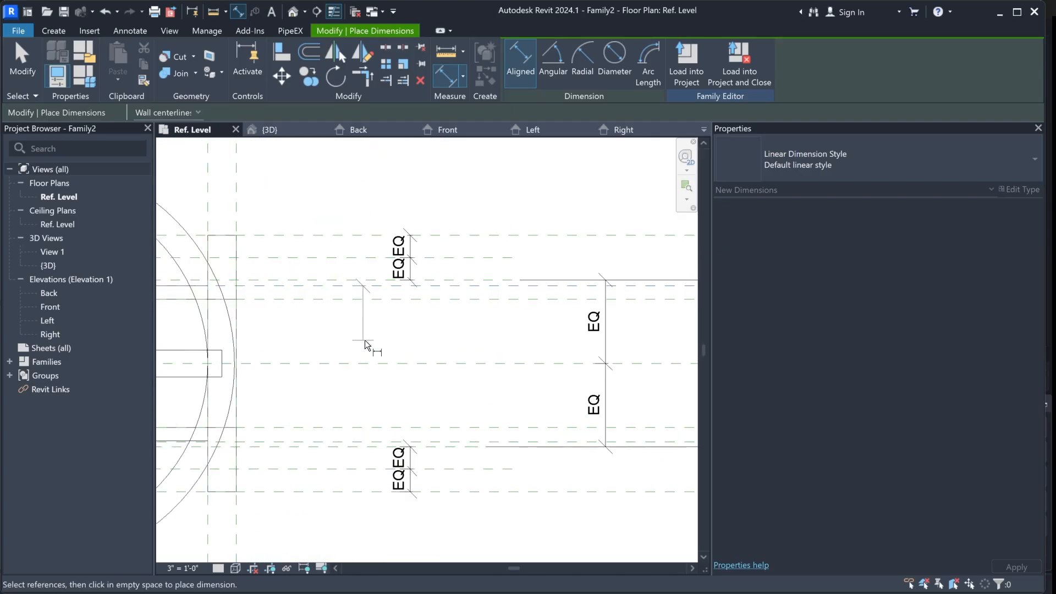
pyautogui.click(396, 364)
pyautogui.click(431, 443)
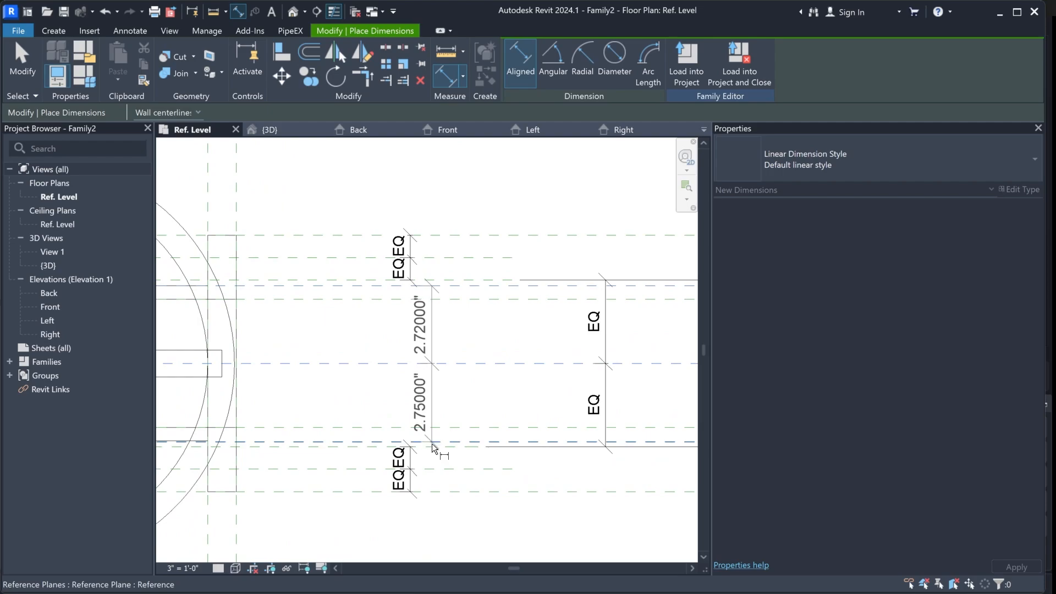
pyautogui.scroll(4, 462, 458)
pyautogui.click(452, 454)
pyautogui.scroll(-2, 453, 454)
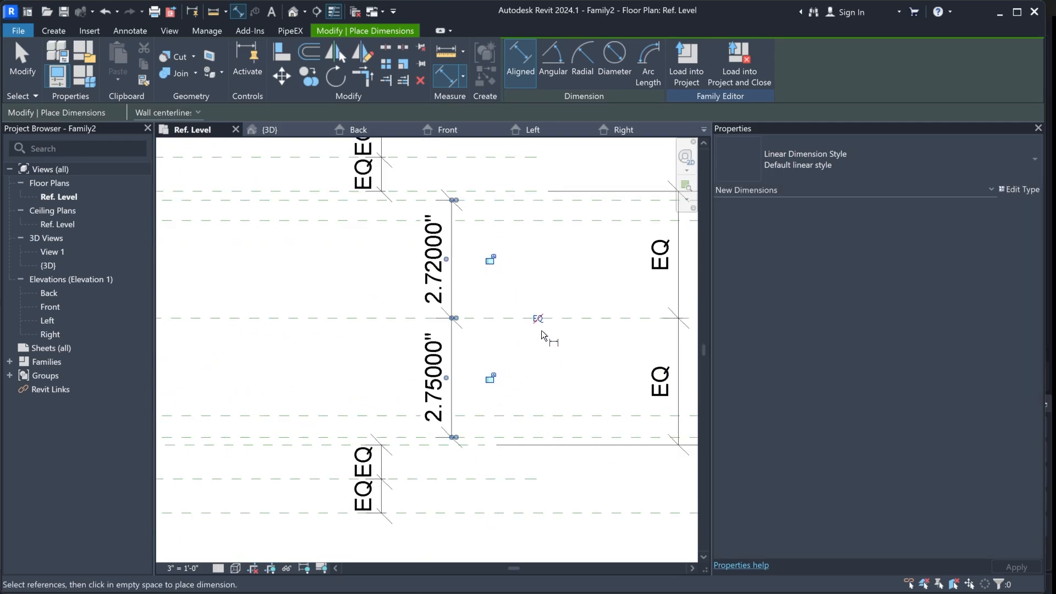
pyautogui.click(538, 319)
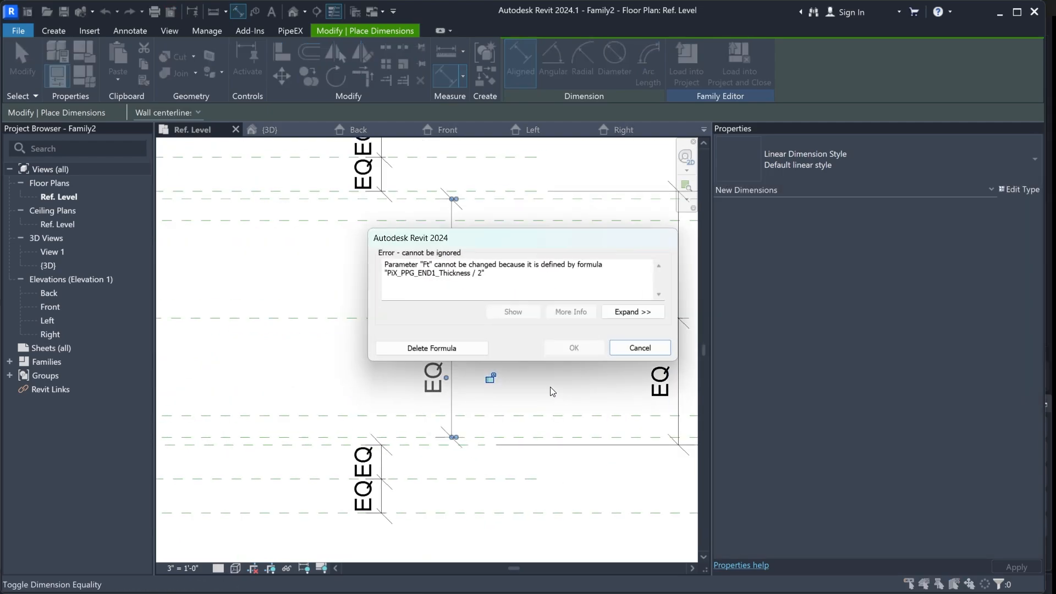
pyautogui.click(635, 352)
# Move the Ft-labelled dimension from the far end of the reference planes to beside the handwheel
pyautogui.moveTo(565, 314); pyautogui.dragTo(405, 308, button='middle')
pyautogui.scroll(-5, 337, 306)
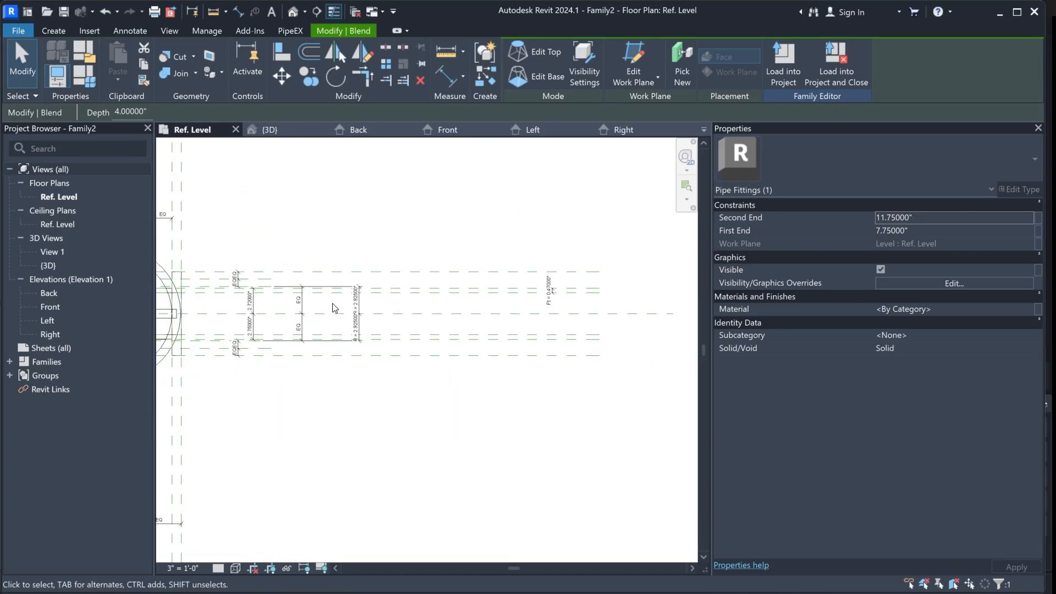
pyautogui.scroll(5, 551, 290)
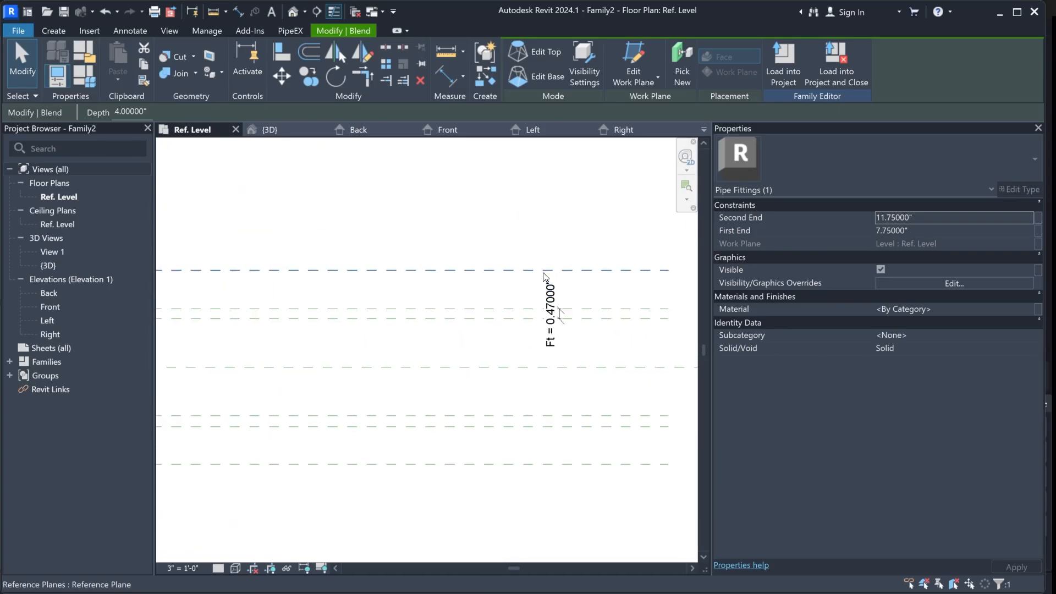
pyautogui.click(554, 317)
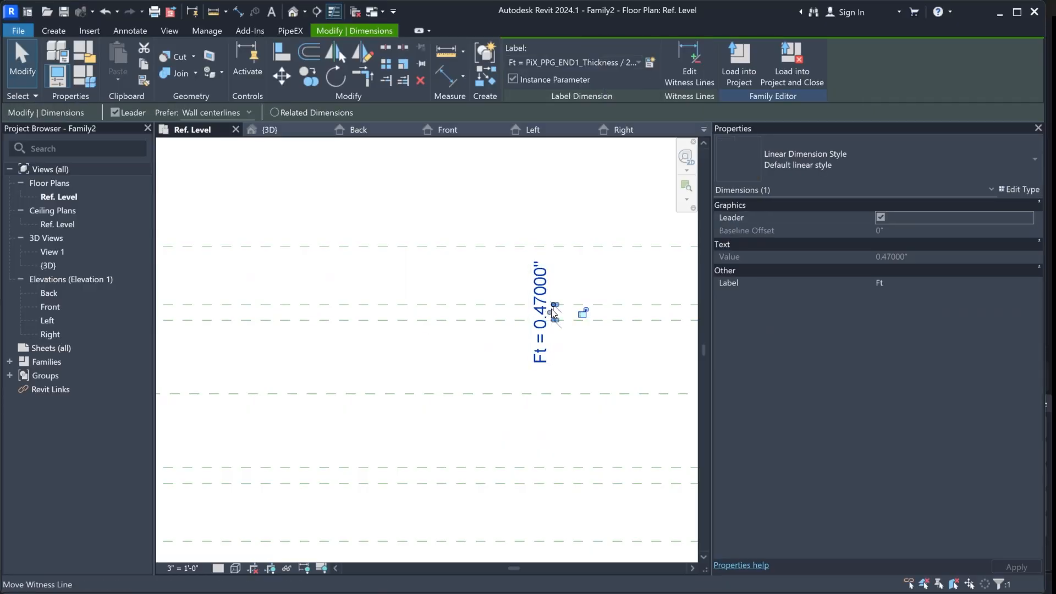
pyautogui.scroll(3, 554, 315)
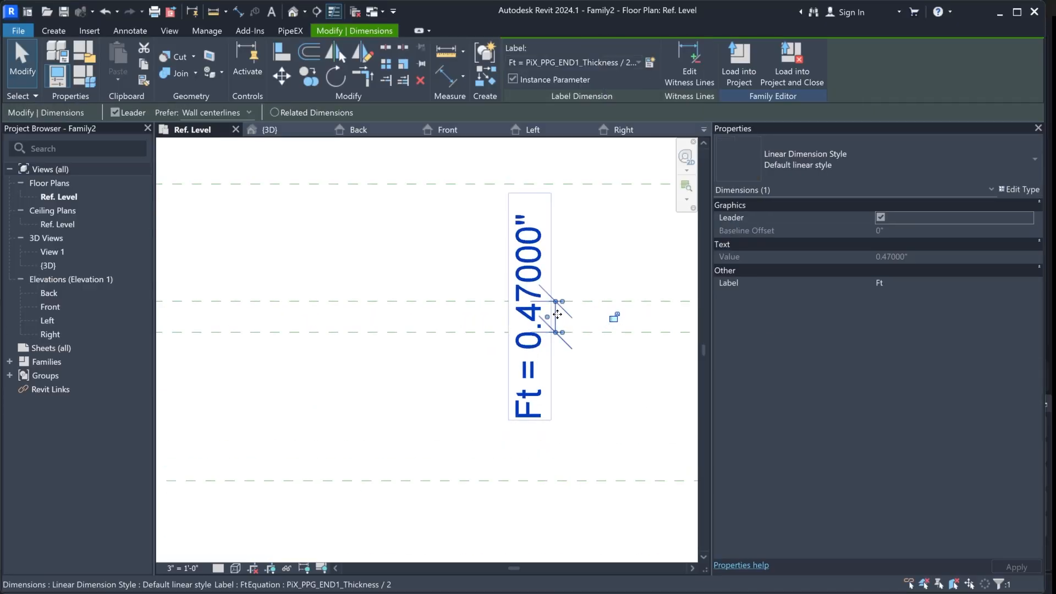
pyautogui.scroll(-7, 555, 315)
pyautogui.moveTo(556, 316); pyautogui.dragTo(385, 314)
pyautogui.scroll(2, 298, 317)
pyautogui.scroll(2, 299, 317)
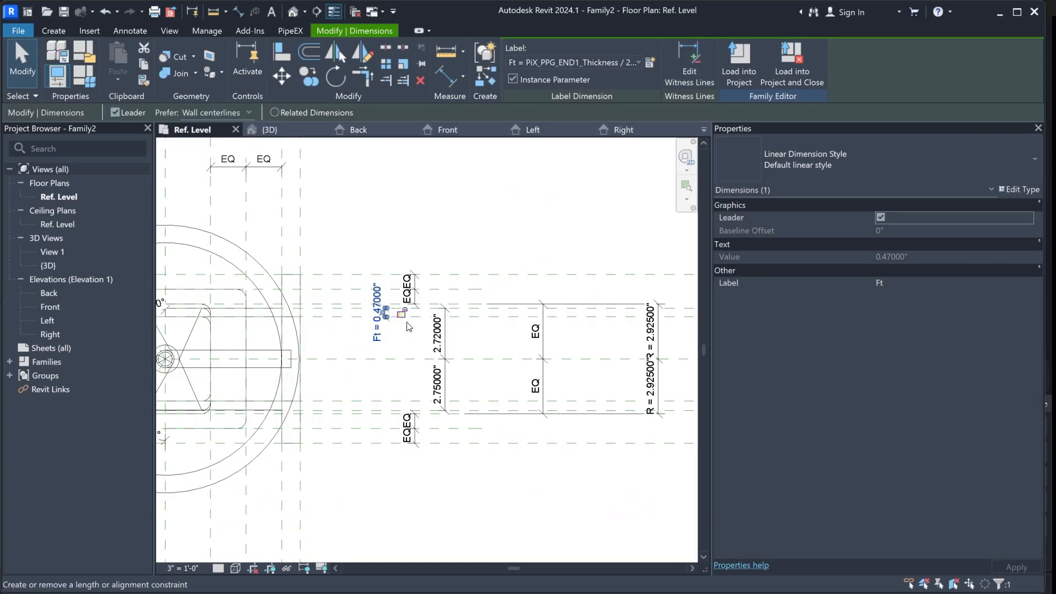
# Delete the Ft-labelled dimension between the upper-edge plane of the bonnet blend and its neighbouring plane
pyautogui.click(420, 343)
pyautogui.moveTo(418, 347); pyautogui.dragTo(377, 302, button='middle')
pyautogui.scroll(2, 352, 304)
pyautogui.scroll(-1, 380, 302)
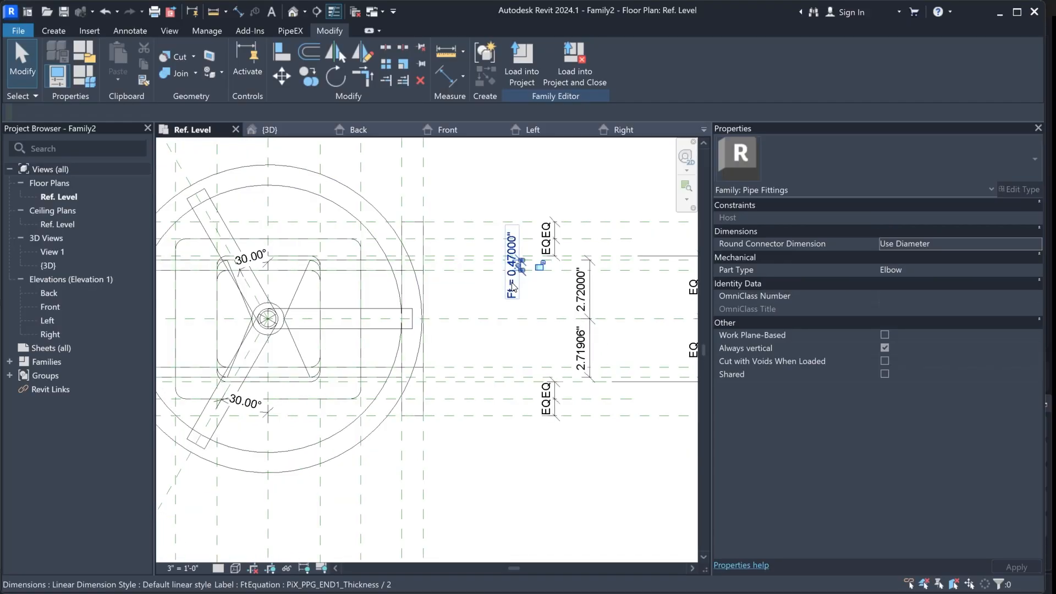
pyautogui.click(521, 272)
pyautogui.press('Delete')
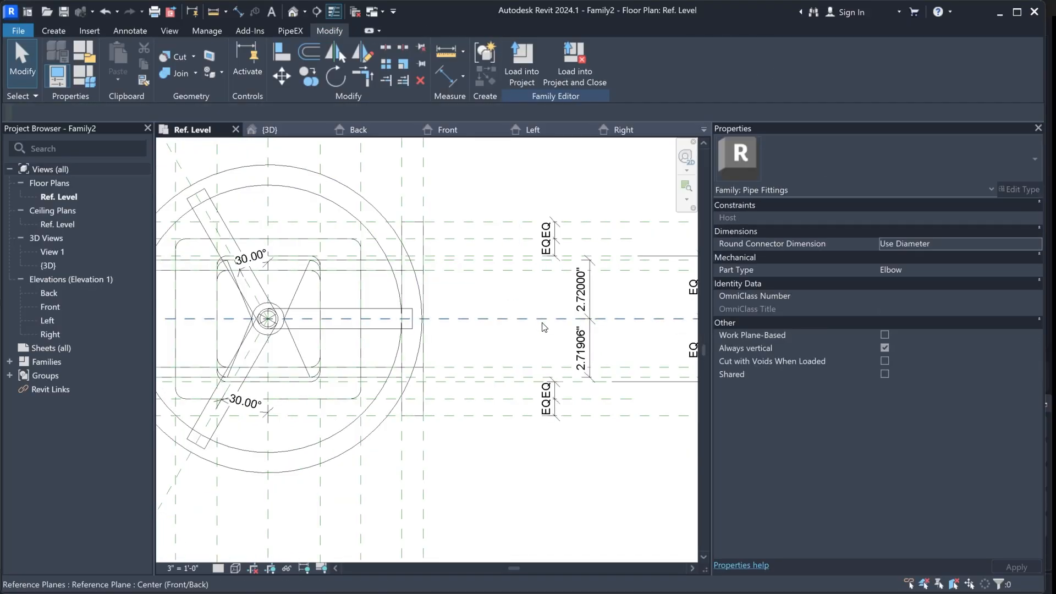
# Make the dimension chain across the bonnet blend's upper-edge and lower-edge planes equal about the centre plane
pyautogui.click(591, 329)
pyautogui.click(633, 319)
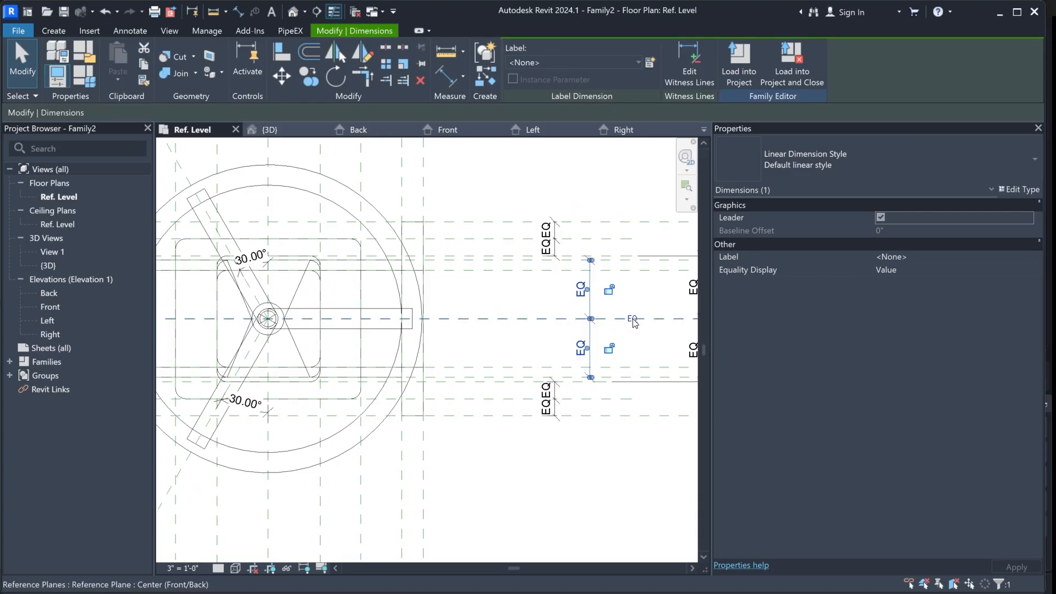
pyautogui.click(542, 300)
pyautogui.scroll(1, 515, 290)
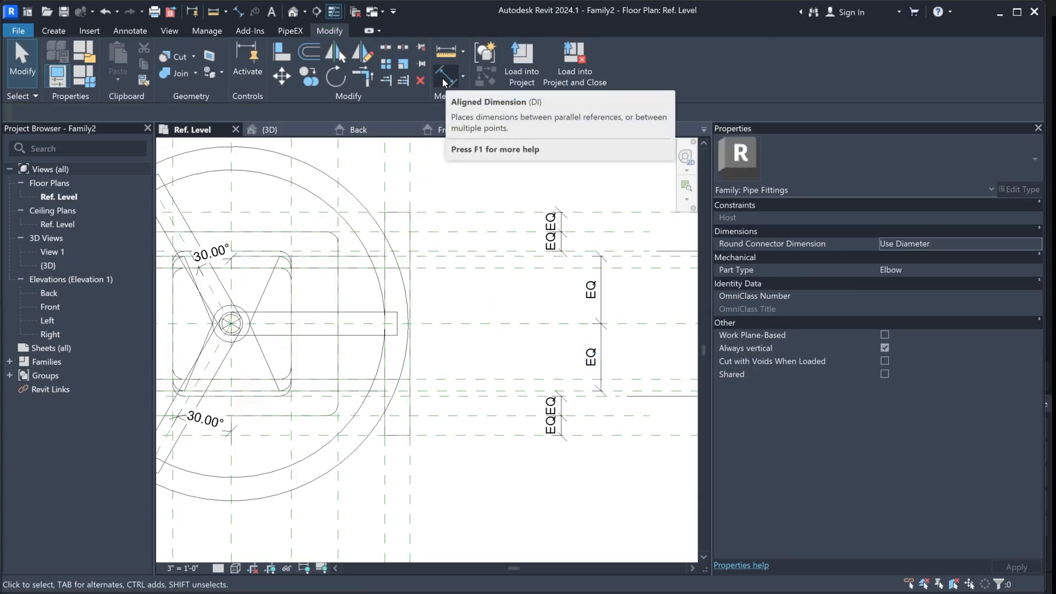
# Dimension the bonnet blend's upper-edge plane to the adjacent plane nearer the centre and label that dimension with the Ft parameter
pyautogui.click(445, 77)
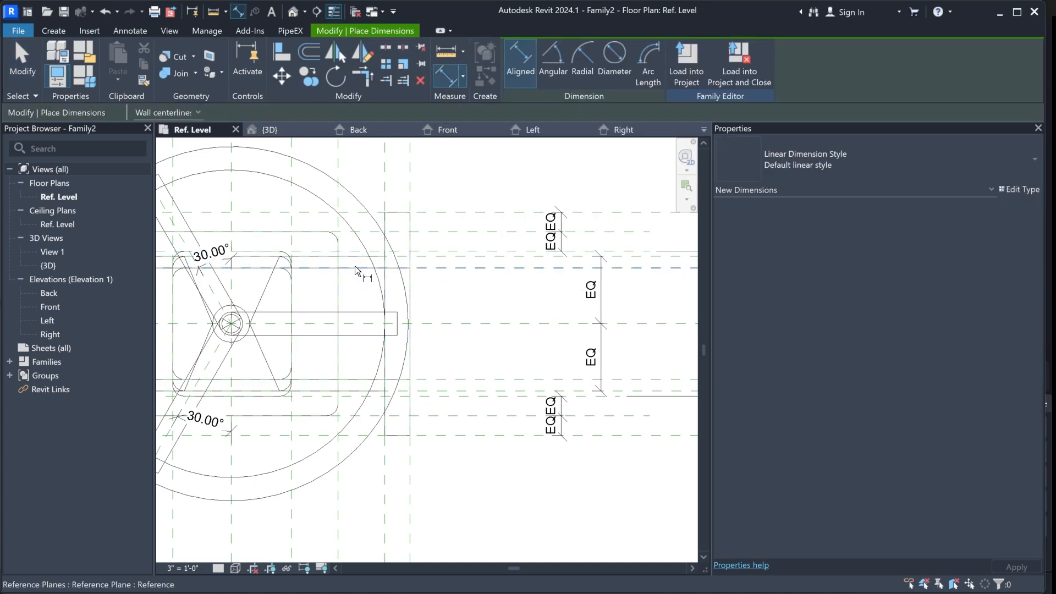
pyautogui.press('Escape')
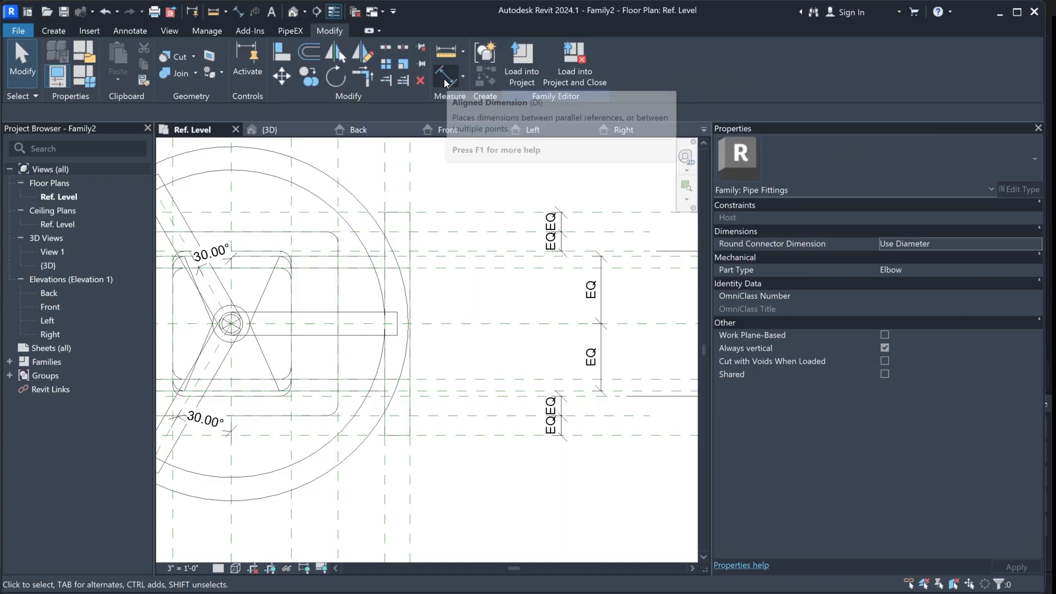
pyautogui.click(445, 78)
pyautogui.click(439, 259)
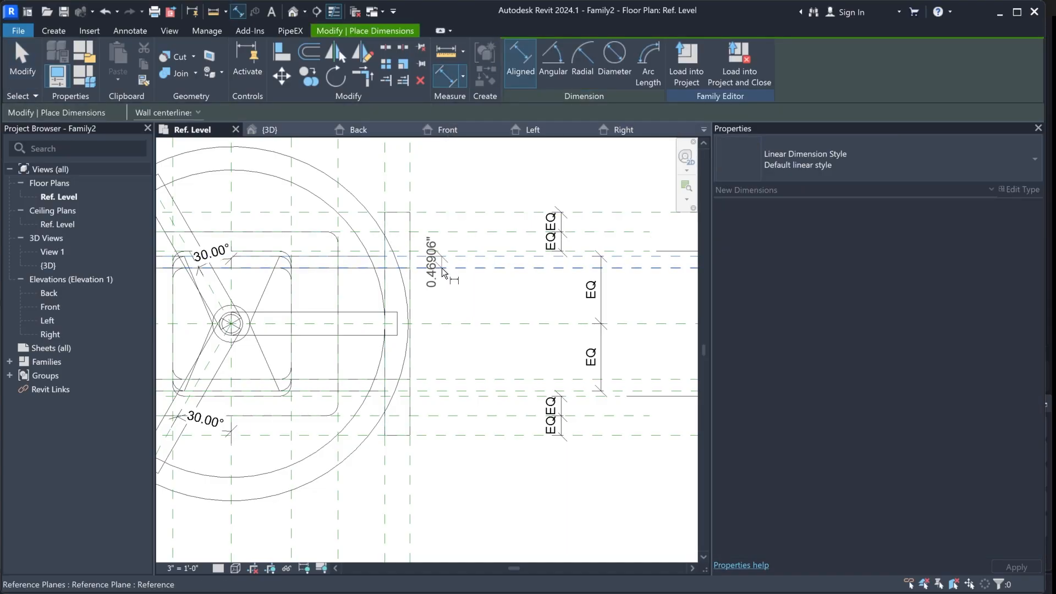
pyautogui.click(441, 268)
pyautogui.click(475, 275)
pyautogui.press('Escape')
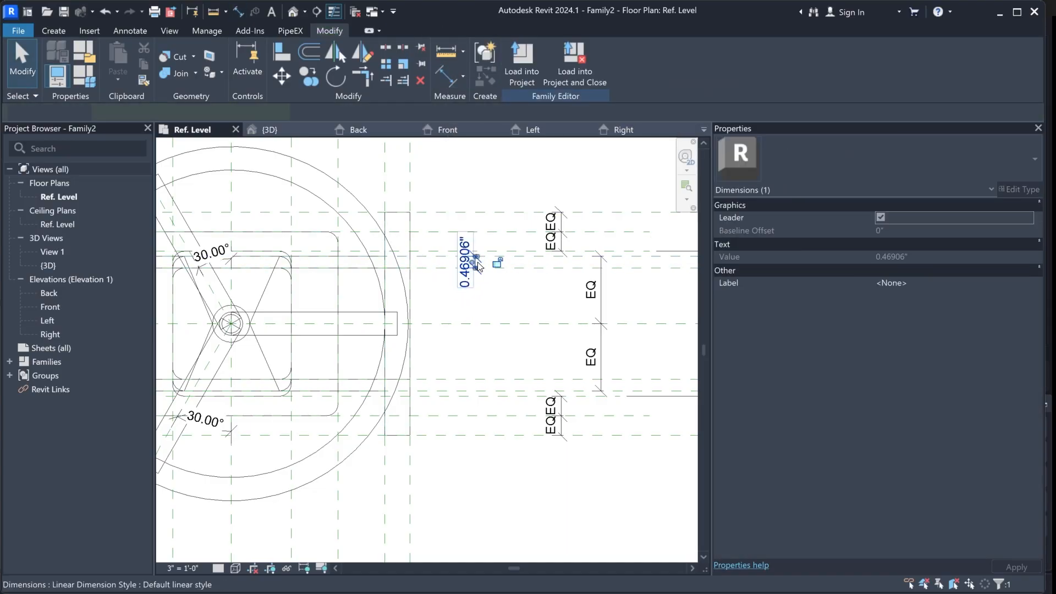
pyautogui.click(542, 62)
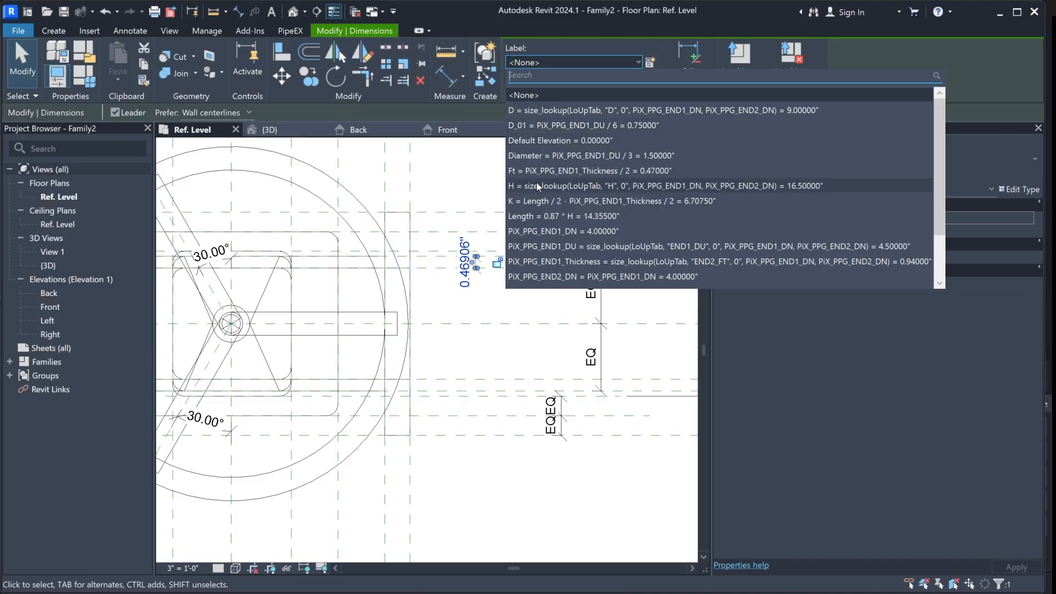
pyautogui.click(536, 171)
pyautogui.press('Escape')
pyautogui.scroll(-2, 525, 295)
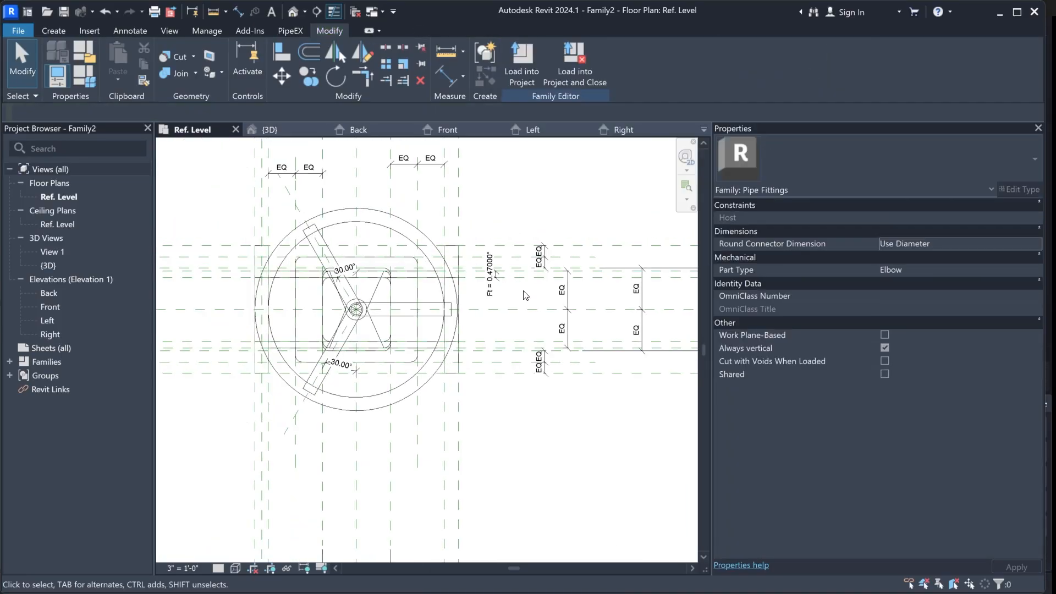
# Set PiX_PPG_END1_DN to 10" in the family types, accept it, and inspect the resized valve in the 3D view
pyautogui.moveTo(493, 336); pyautogui.dragTo(507, 350, button='middle')
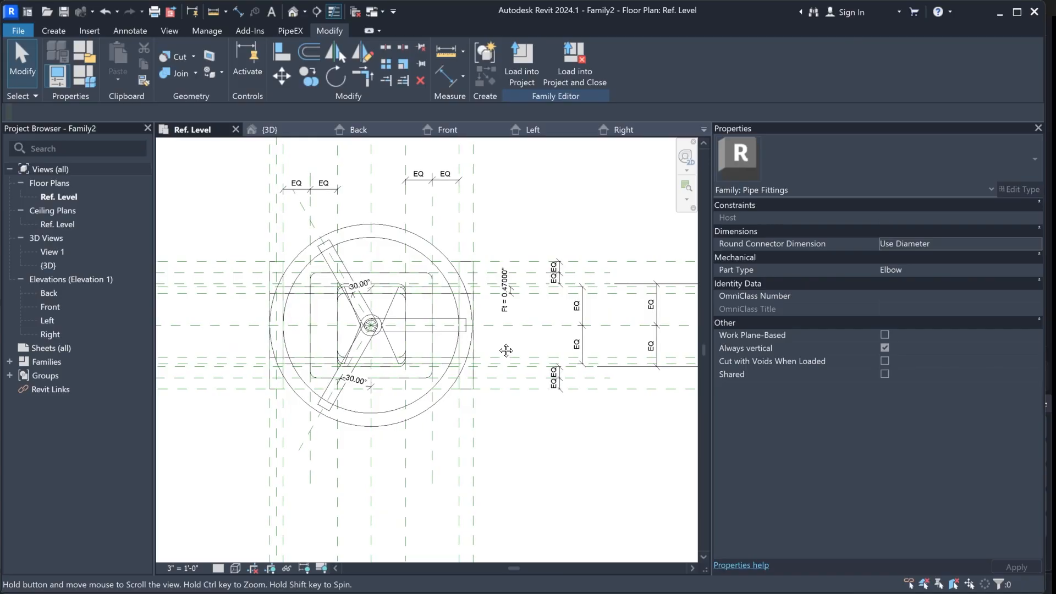
pyautogui.click(269, 129)
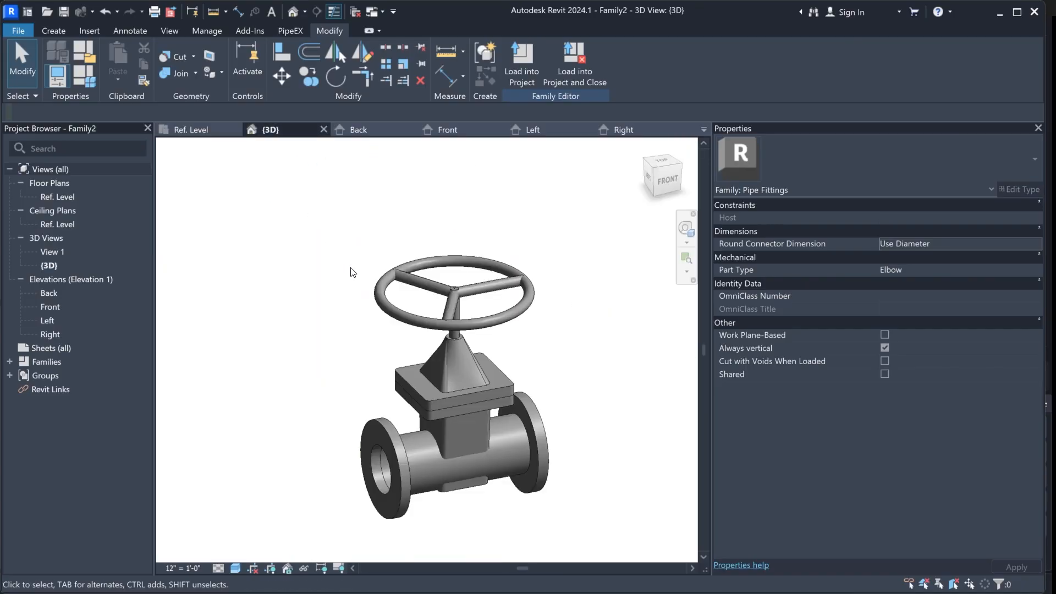
pyautogui.moveTo(562, 394); pyautogui.dragTo(513, 352, button='middle')
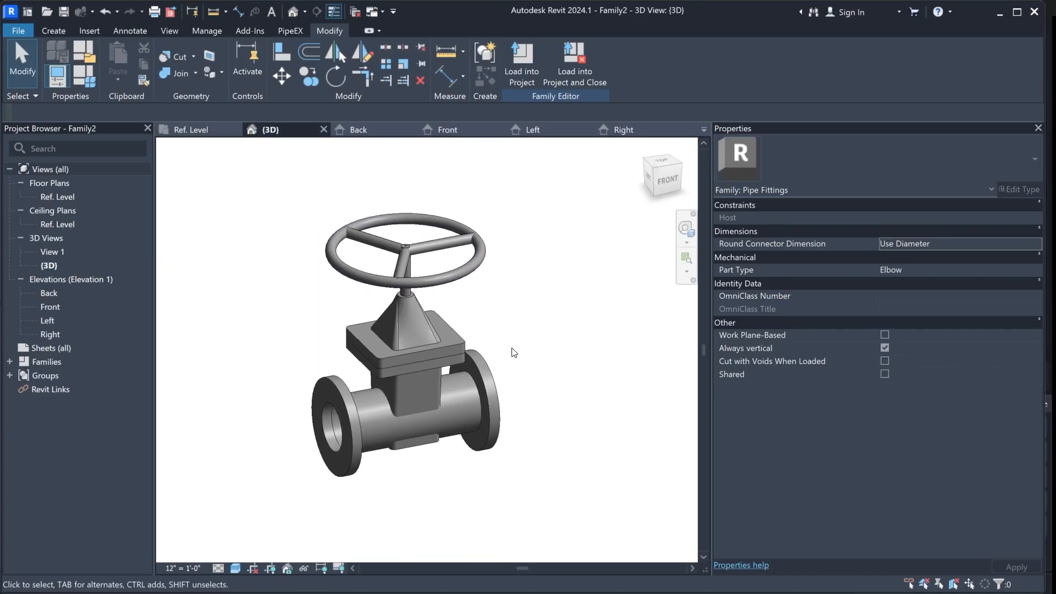
pyautogui.click(83, 77)
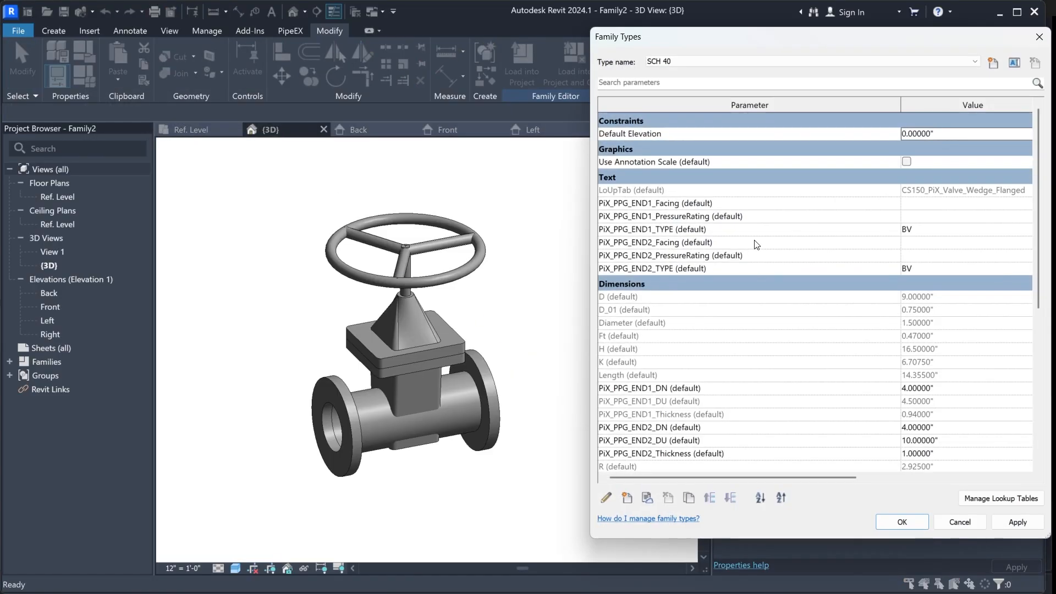
pyautogui.click(907, 388)
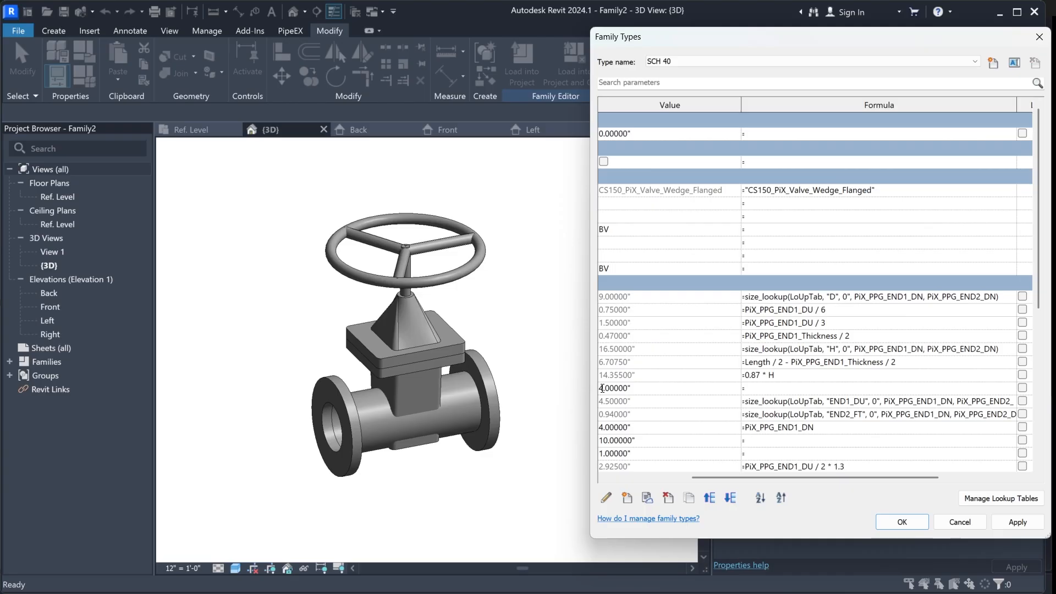
pyautogui.moveTo(604, 389); pyautogui.dragTo(594, 398)
pyautogui.click(1017, 522)
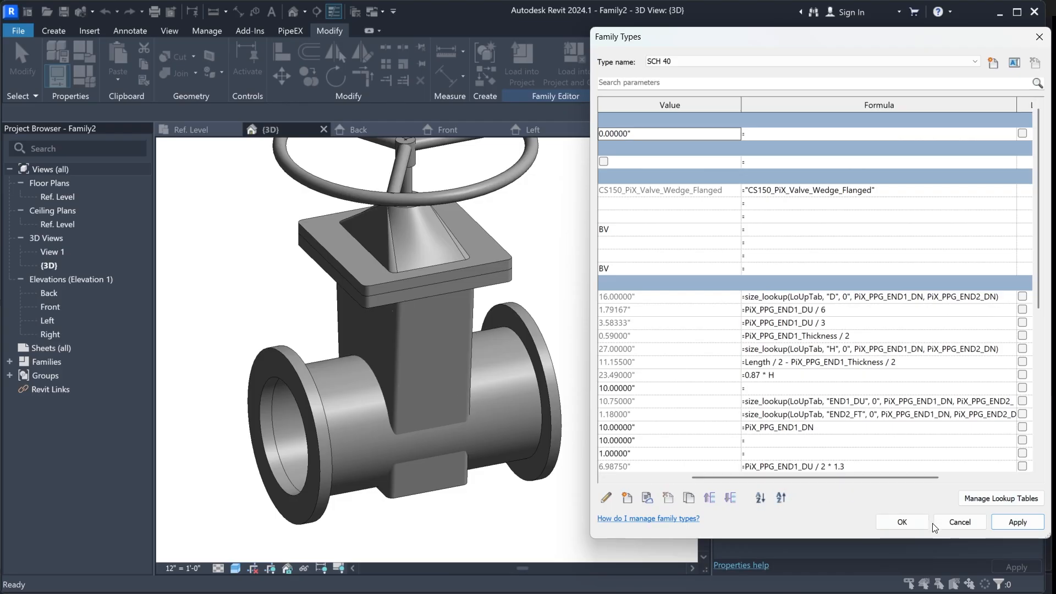
pyautogui.click(911, 523)
pyautogui.scroll(-3, 516, 345)
pyautogui.moveTo(547, 312); pyautogui.dragTo(480, 347, button='middle')
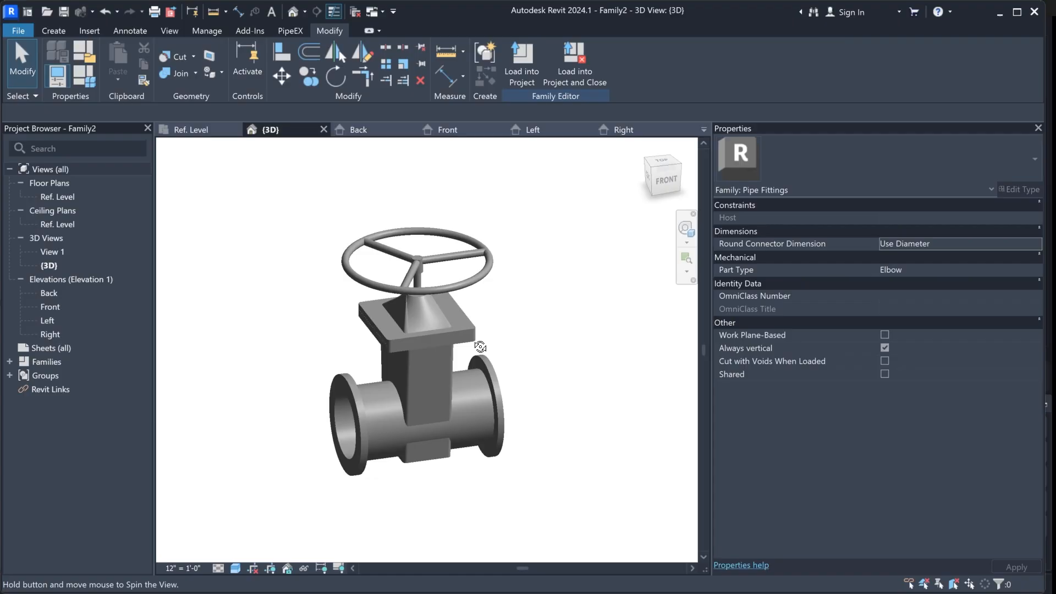
pyautogui.scroll(1, 487, 326)
# Reopen the family types, set PiX_PPG_END1_DN to 8" and apply it to the valve
pyautogui.press('f')
pyautogui.press('t')
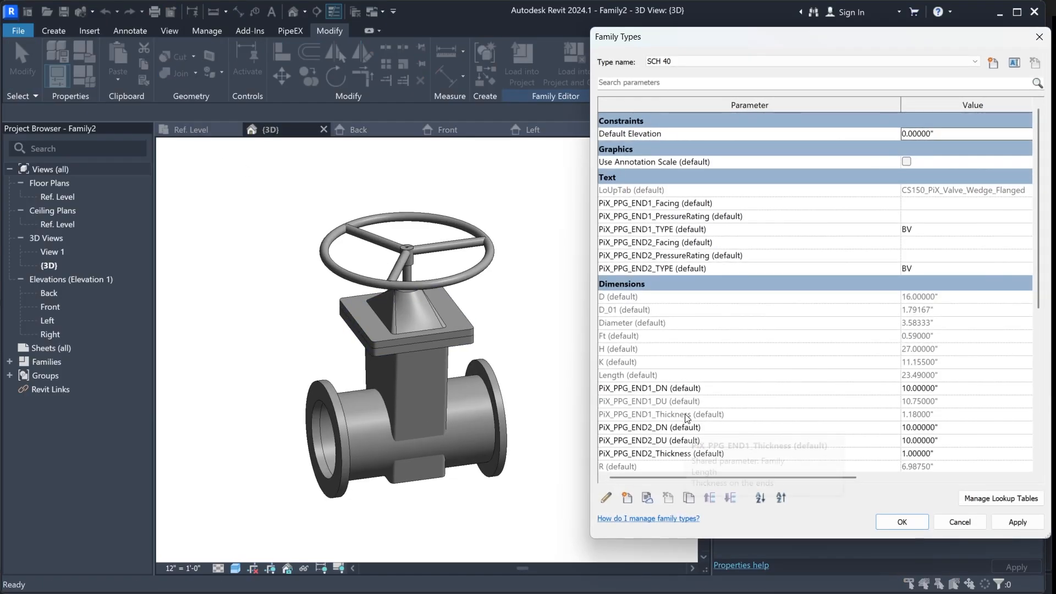
pyautogui.click(911, 388)
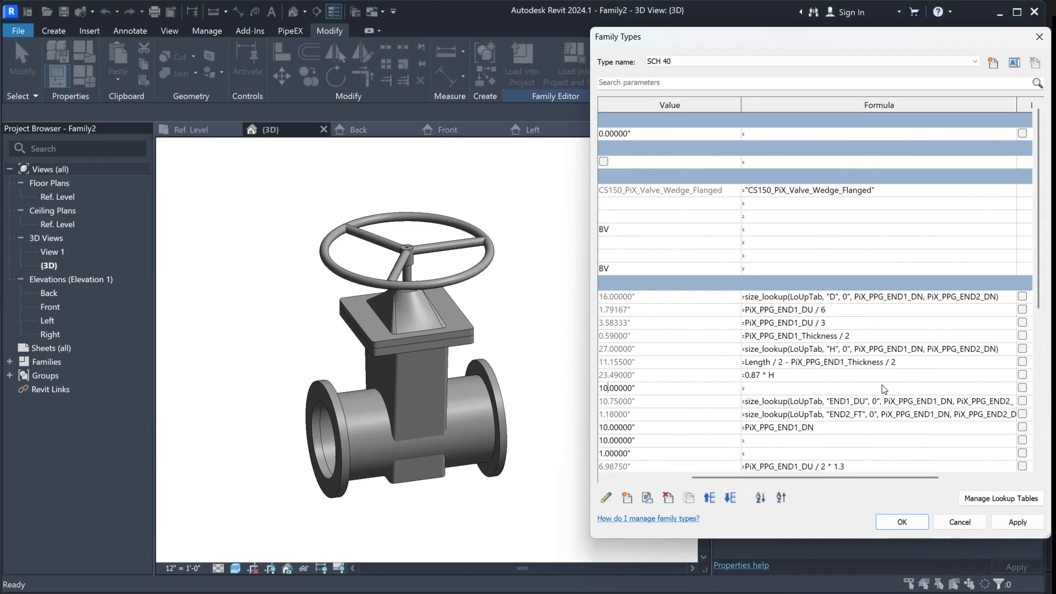
pyautogui.press('BackSpace')
pyautogui.press('BackSpace')
pyautogui.write('8')
pyautogui.click(1018, 522)
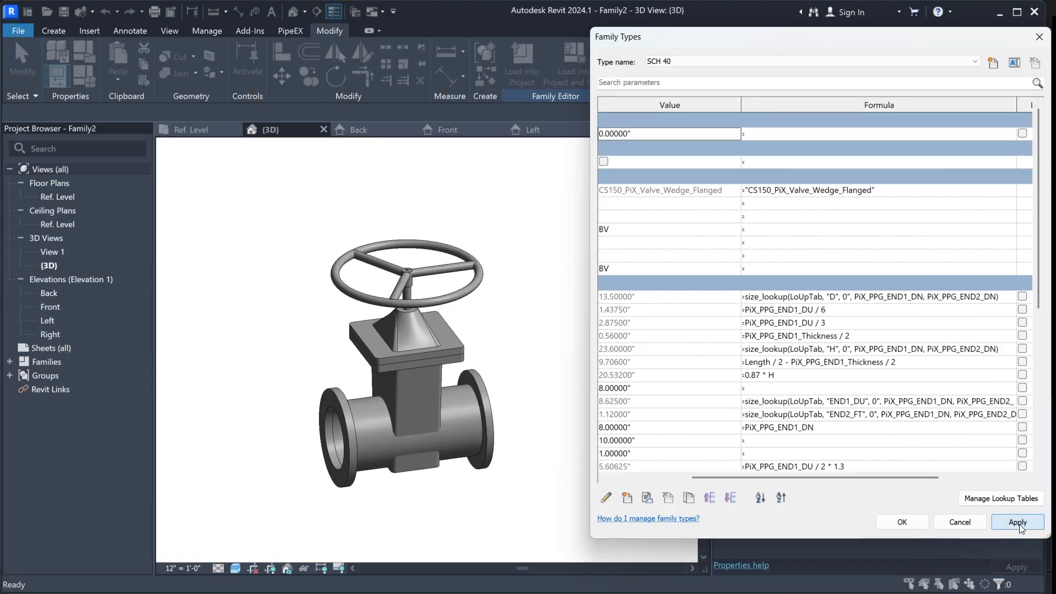
# Set PiX_PPG_END1_DN to 6" and apply it to the valve
pyautogui.click(605, 388)
pyautogui.moveTo(605, 388); pyautogui.dragTo(596, 395)
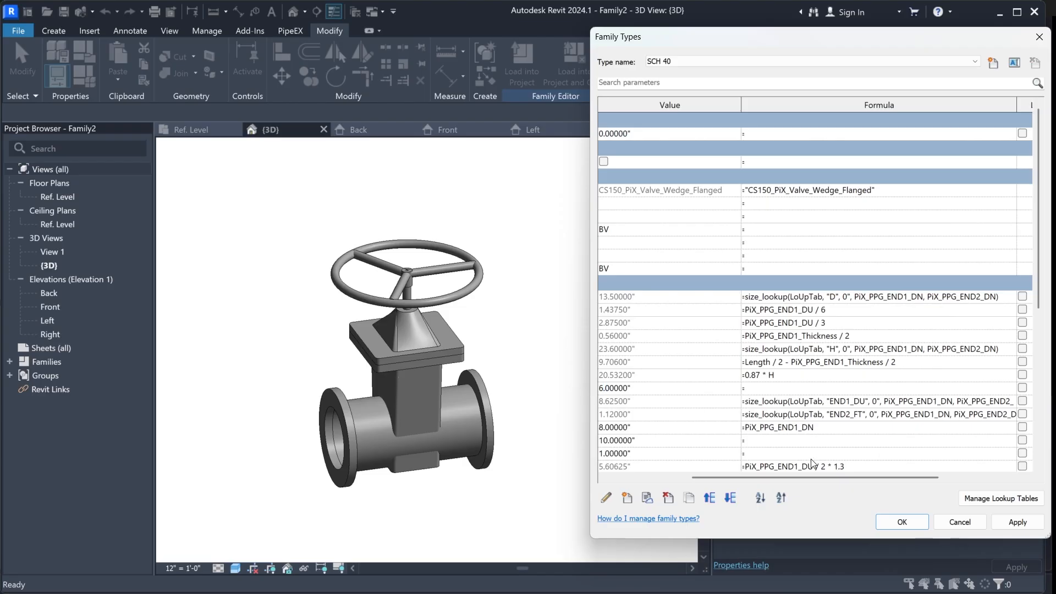
pyautogui.click(1027, 527)
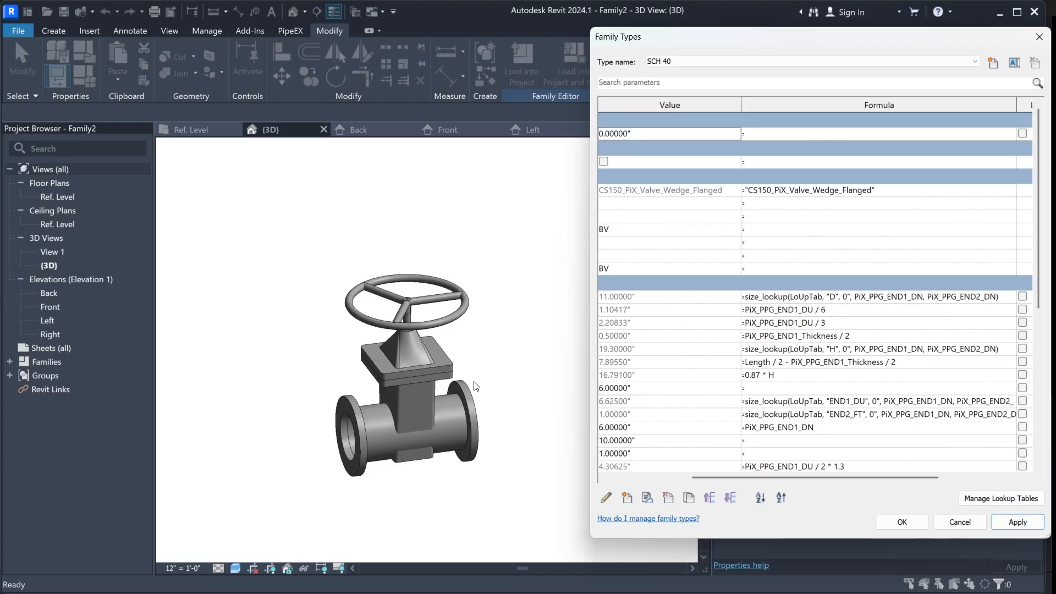
# Set PiX_PPG_END1_DN to 4" and apply it to the valve
pyautogui.click(621, 389)
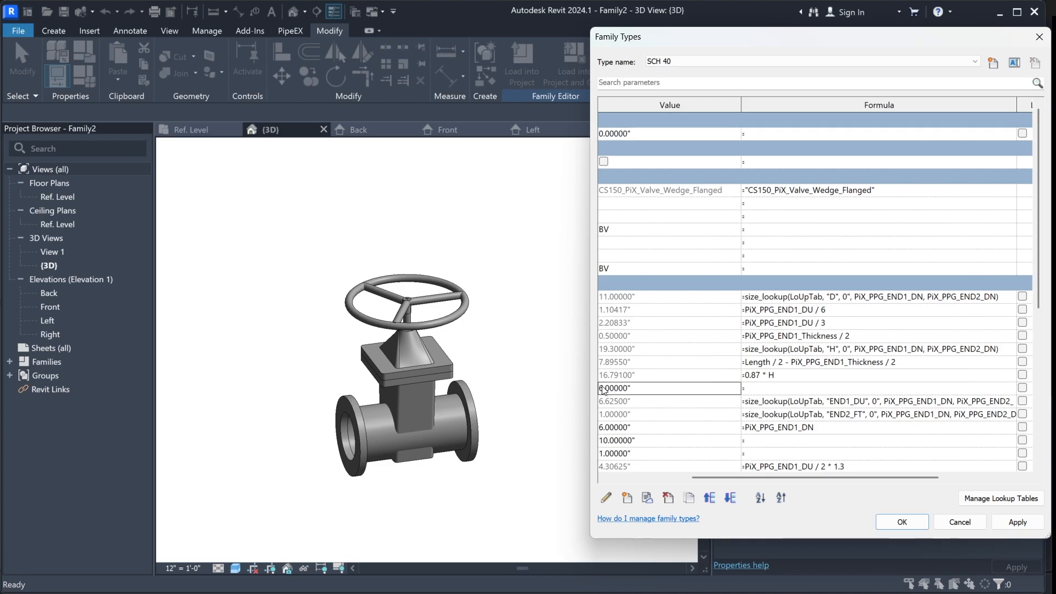
pyautogui.moveTo(604, 389); pyautogui.dragTo(600, 388)
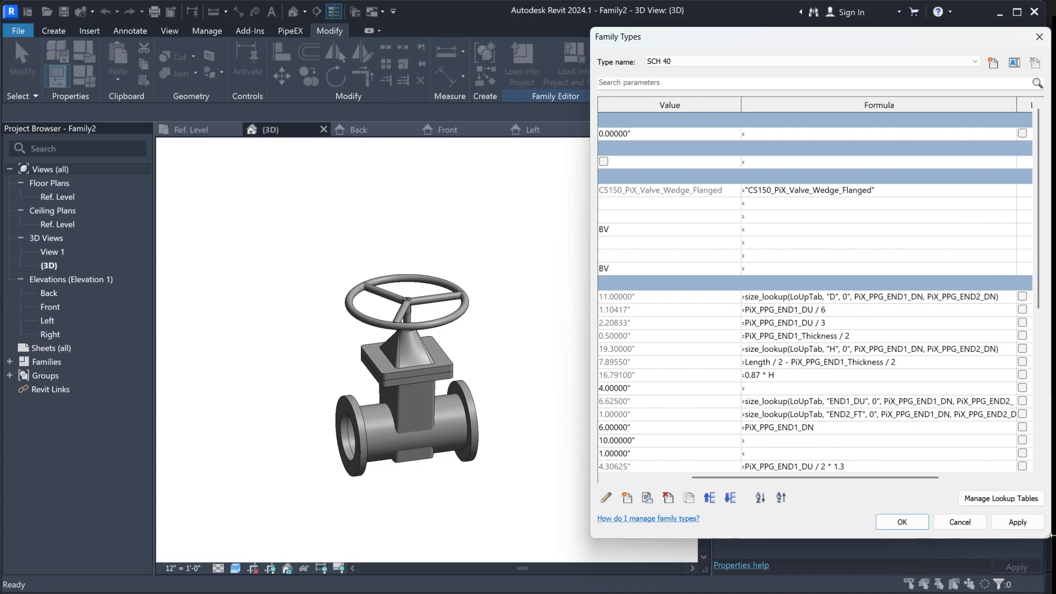
pyautogui.write('4')
pyautogui.press('Return')
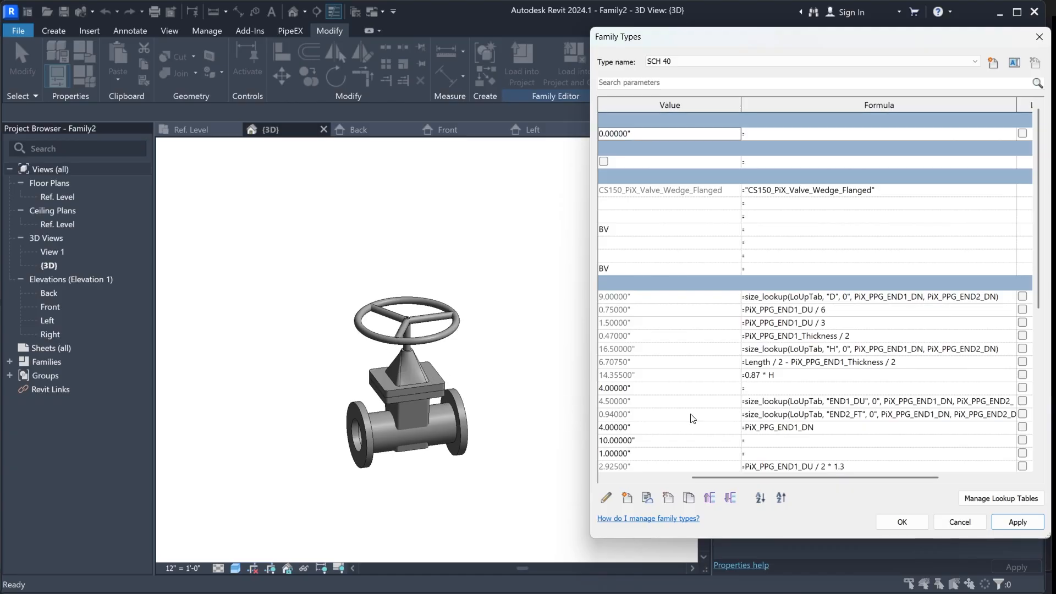
# Set PiX_PPG_END1_DN to 2", apply and accept it, and inspect the resized valve in the 3D view
pyautogui.click(603, 389)
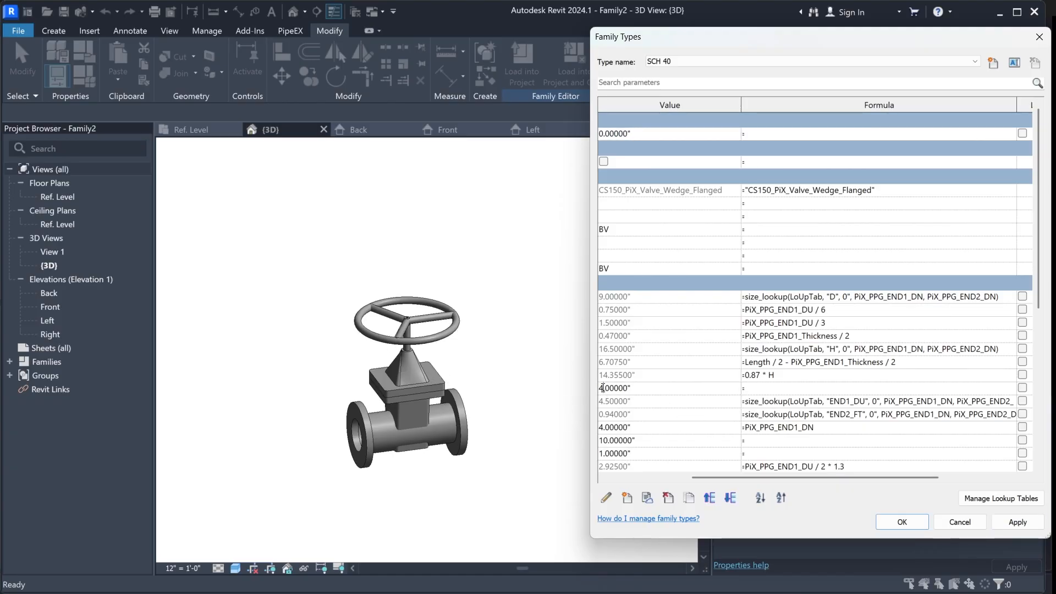
pyautogui.write('2')
pyautogui.click(1017, 518)
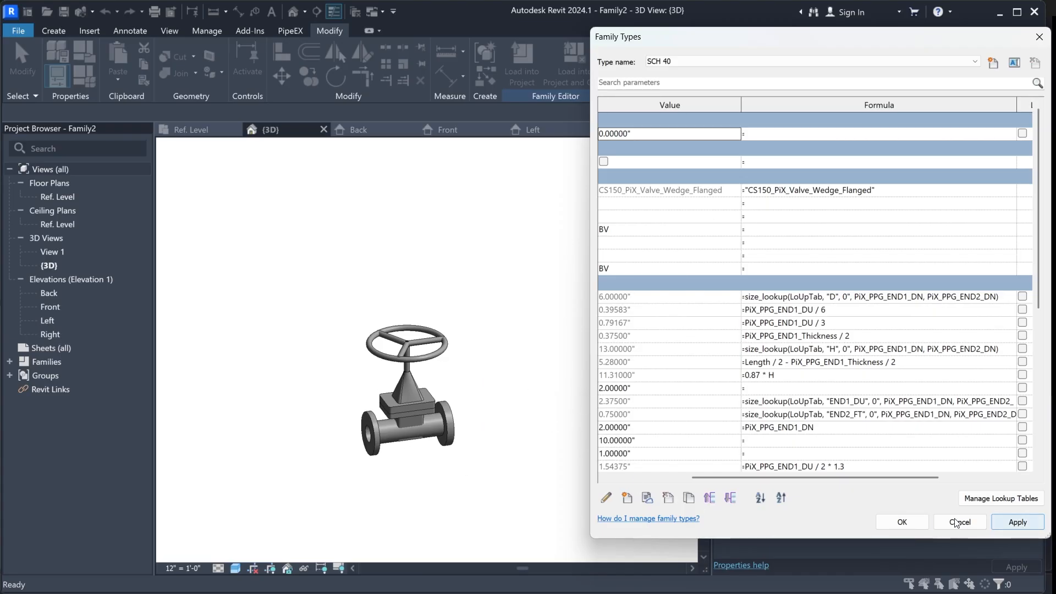
pyautogui.click(902, 521)
pyautogui.scroll(2, 473, 407)
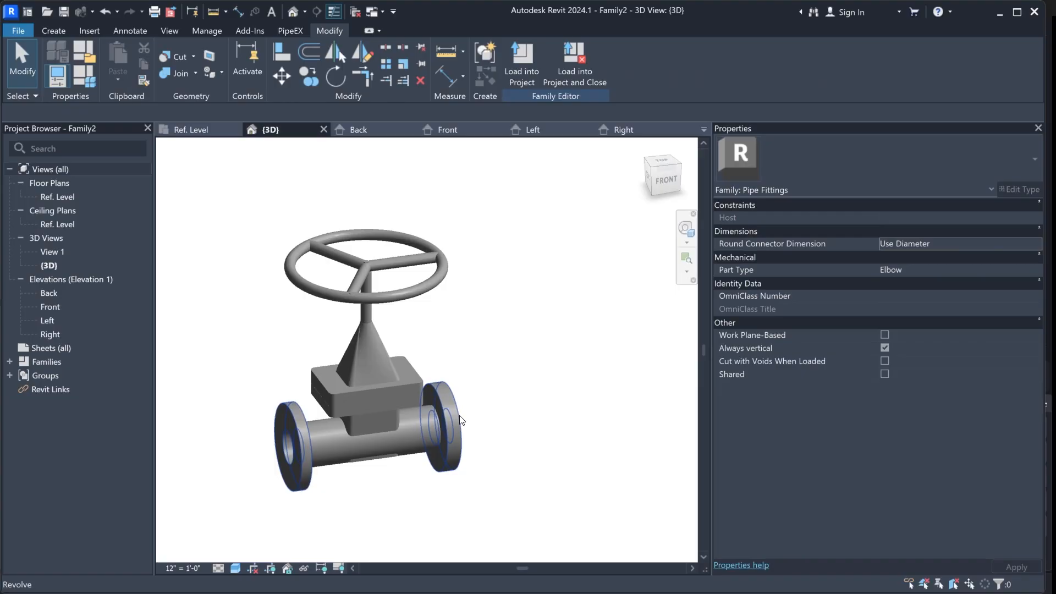
pyautogui.keyDown('shift'); pyautogui.moveTo(460, 415); pyautogui.dragTo(504, 341, button='middle'); pyautogui.keyUp('shift')
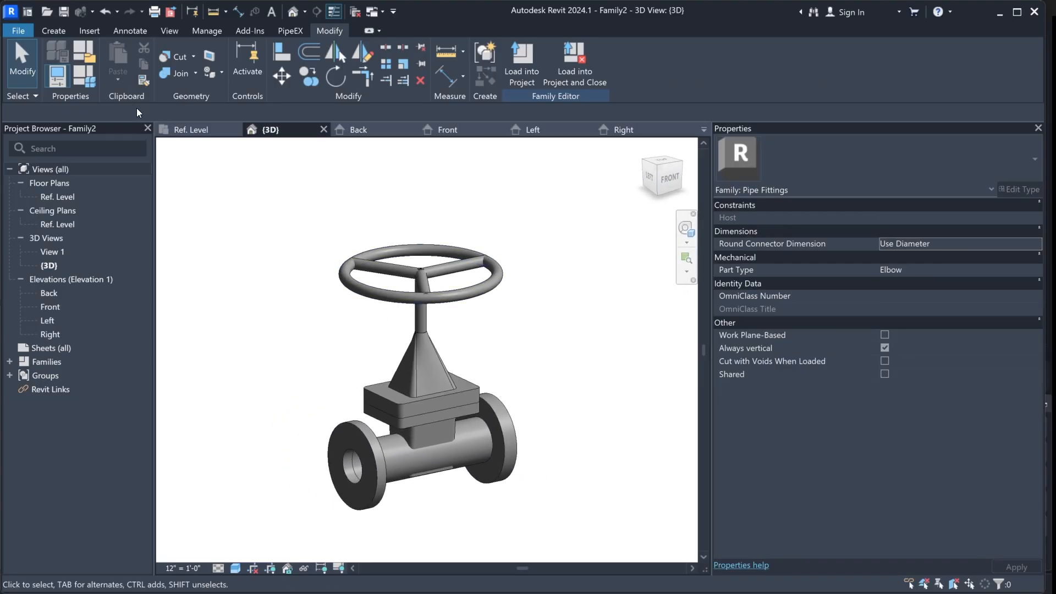
# Reopen the family types, set PiX_PPG_END1_DN to 8", accept it, and inspect the valve from several angles
pyautogui.click(87, 77)
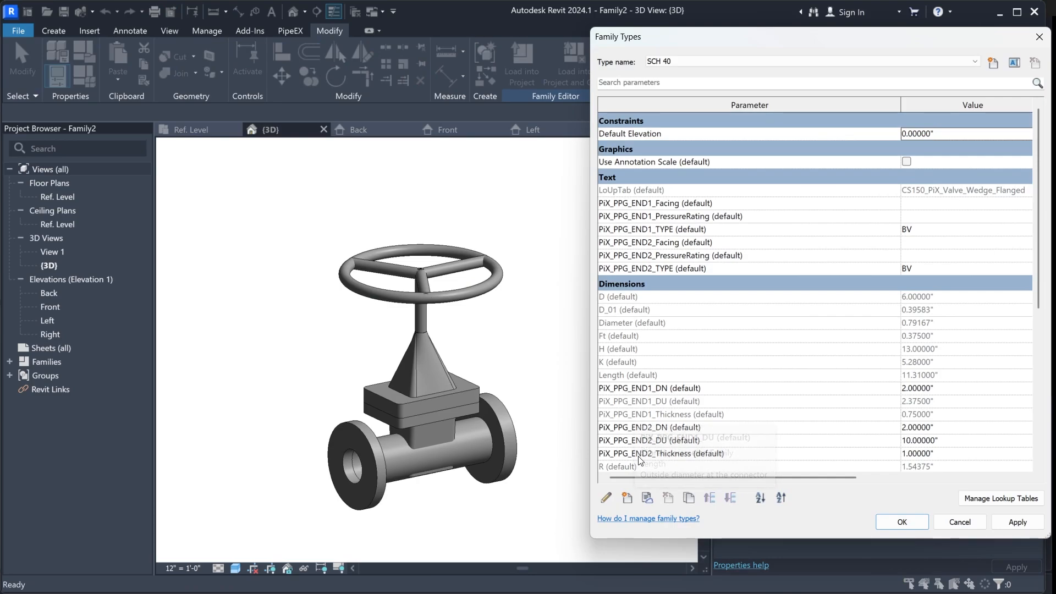
pyautogui.click(908, 388)
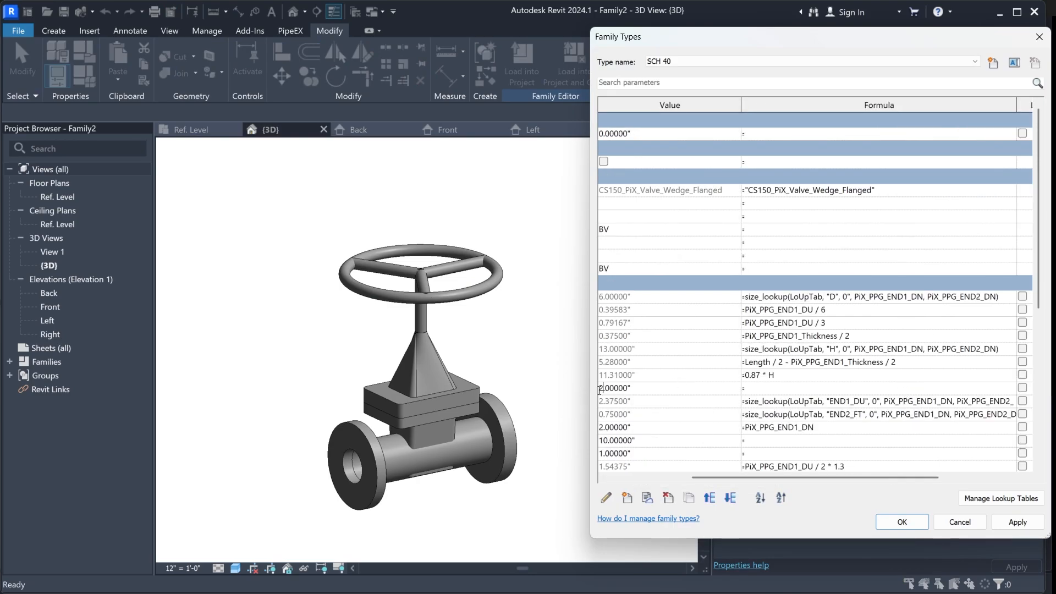
pyautogui.click(603, 390)
pyautogui.press('BackSpace')
pyautogui.write('8')
pyautogui.click(1018, 522)
pyautogui.click(902, 521)
pyautogui.scroll(-3, 487, 383)
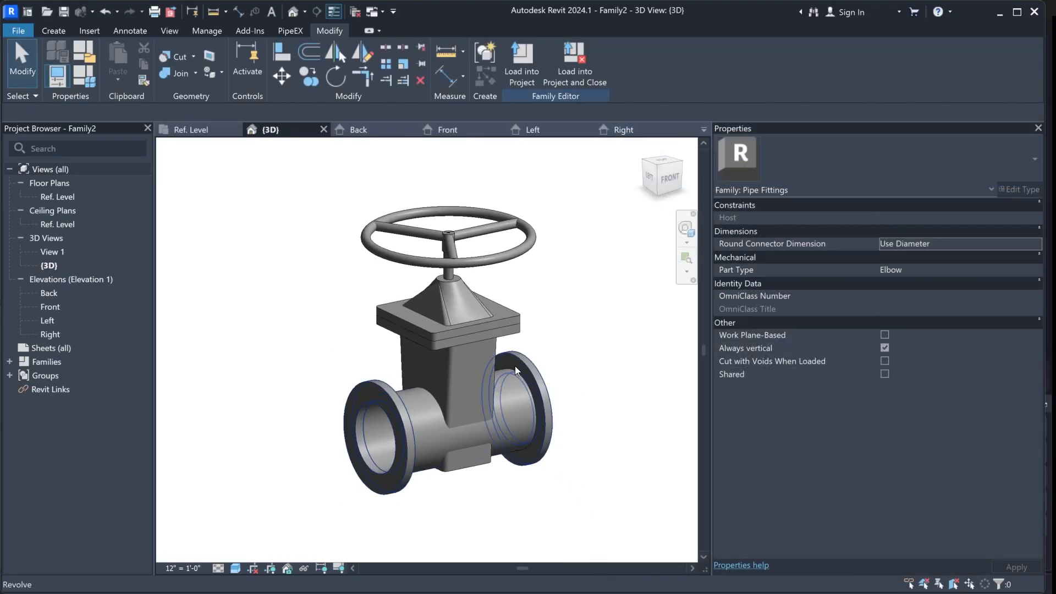
pyautogui.keyDown('shift'); pyautogui.moveTo(568, 341); pyautogui.dragTo(598, 357, button='middle'); pyautogui.keyUp('shift')
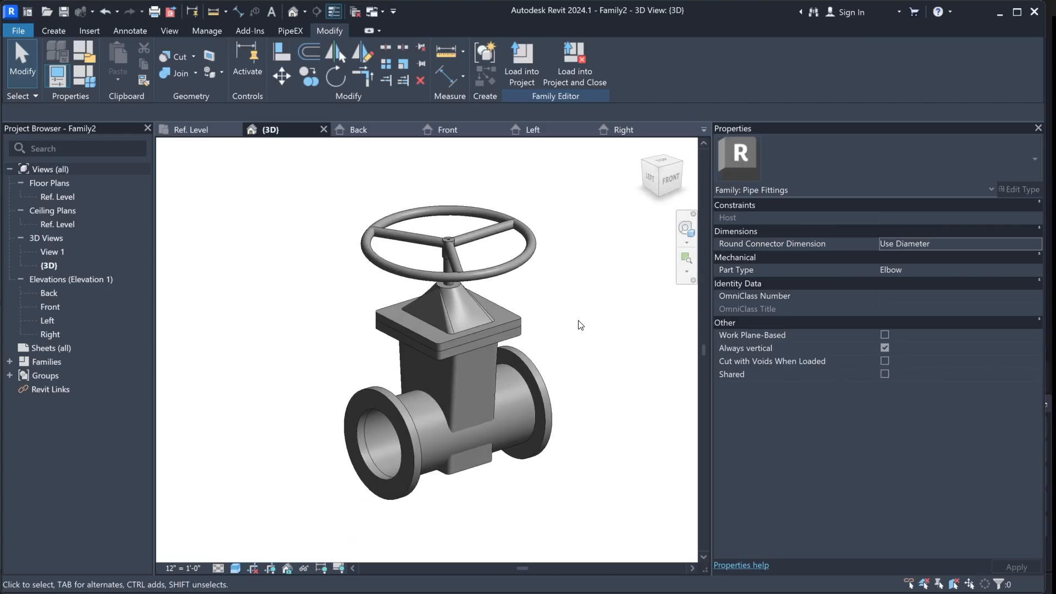
pyautogui.moveTo(568, 315)
pyautogui.keyDown('shift'); pyautogui.mouseDown(button='middle')
pyautogui.moveTo(589, 310)
pyautogui.moveTo(572, 308)
pyautogui.mouseUp(button='middle'); pyautogui.keyUp('shift')
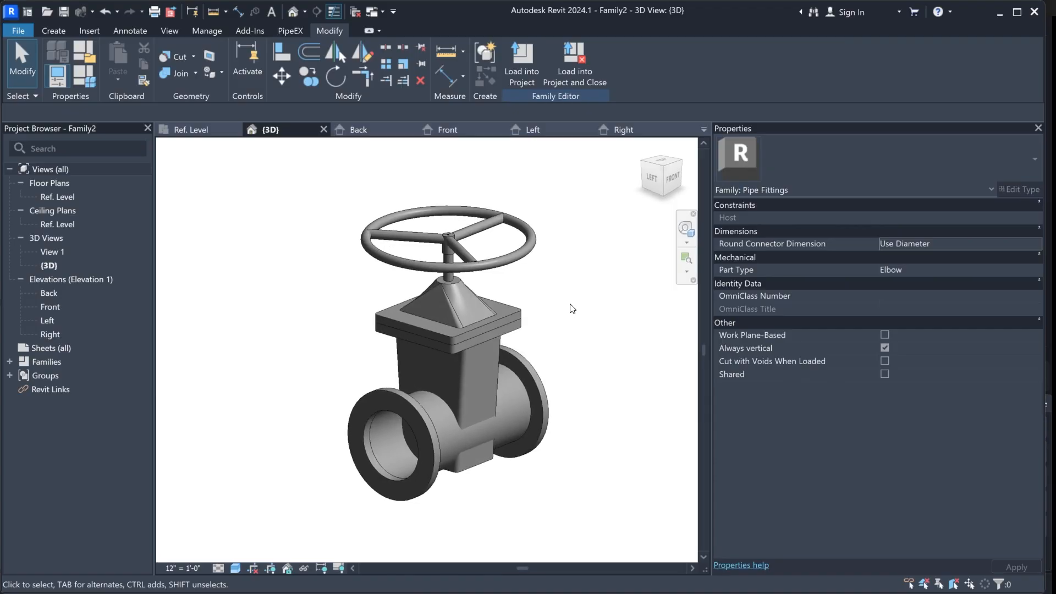